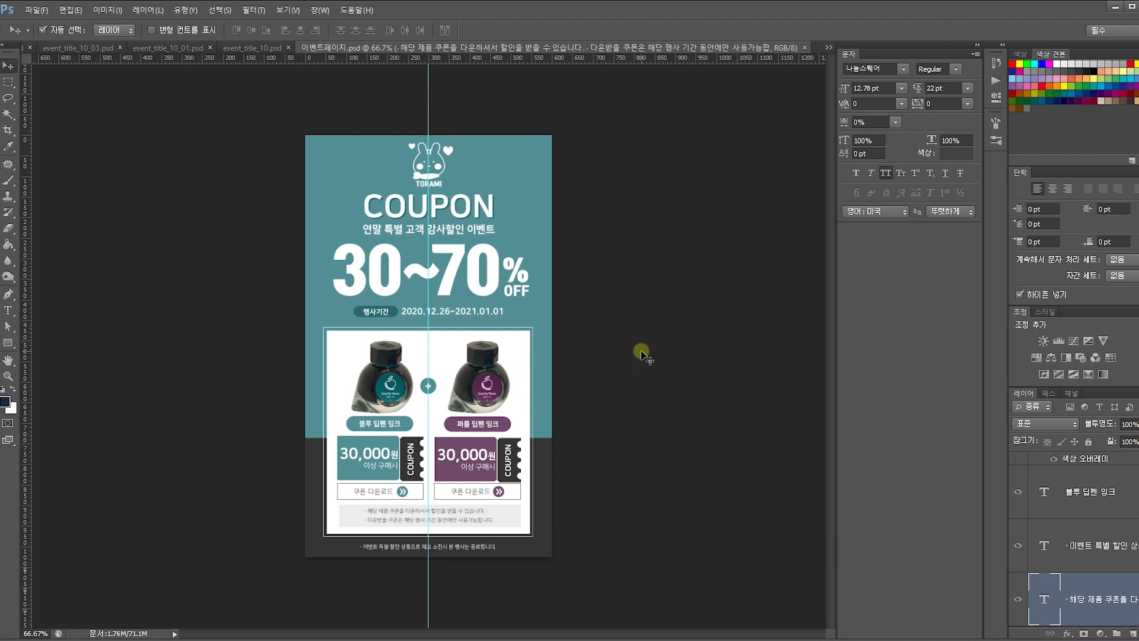
left_click(593, 395)
key("ctrl+plus")
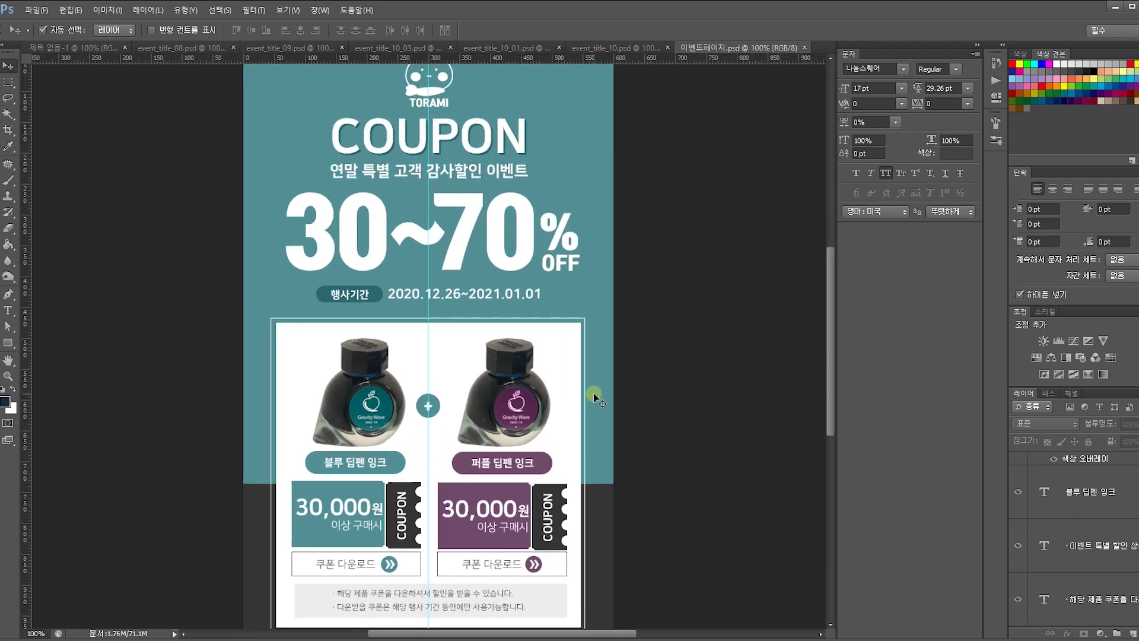
left_click_drag(511, 312, 515, 337)
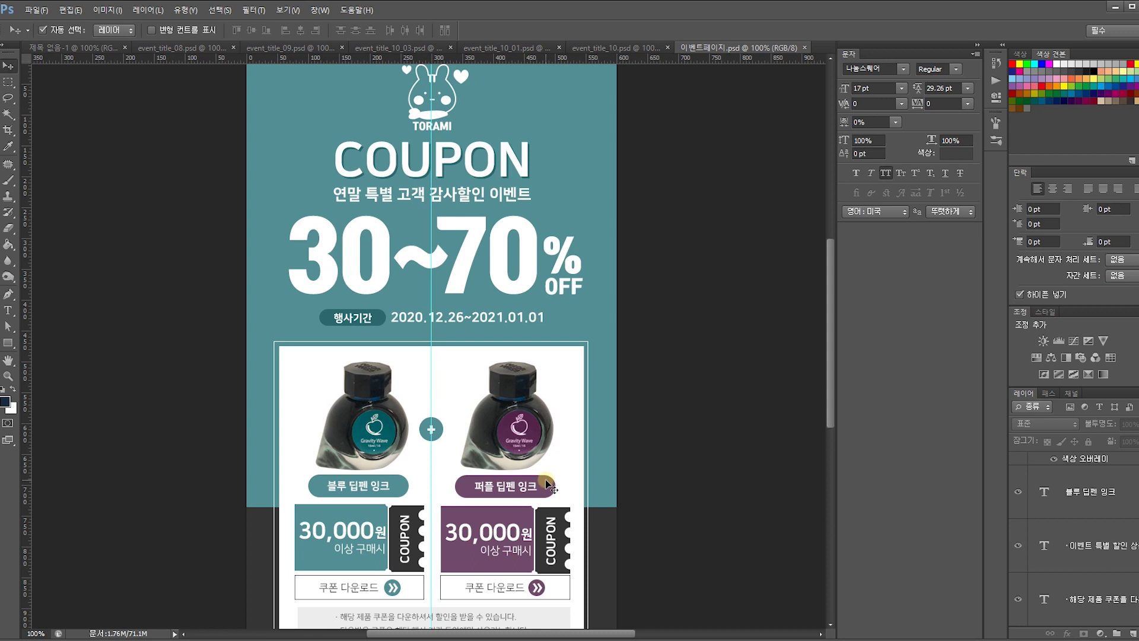
left_click(529, 449)
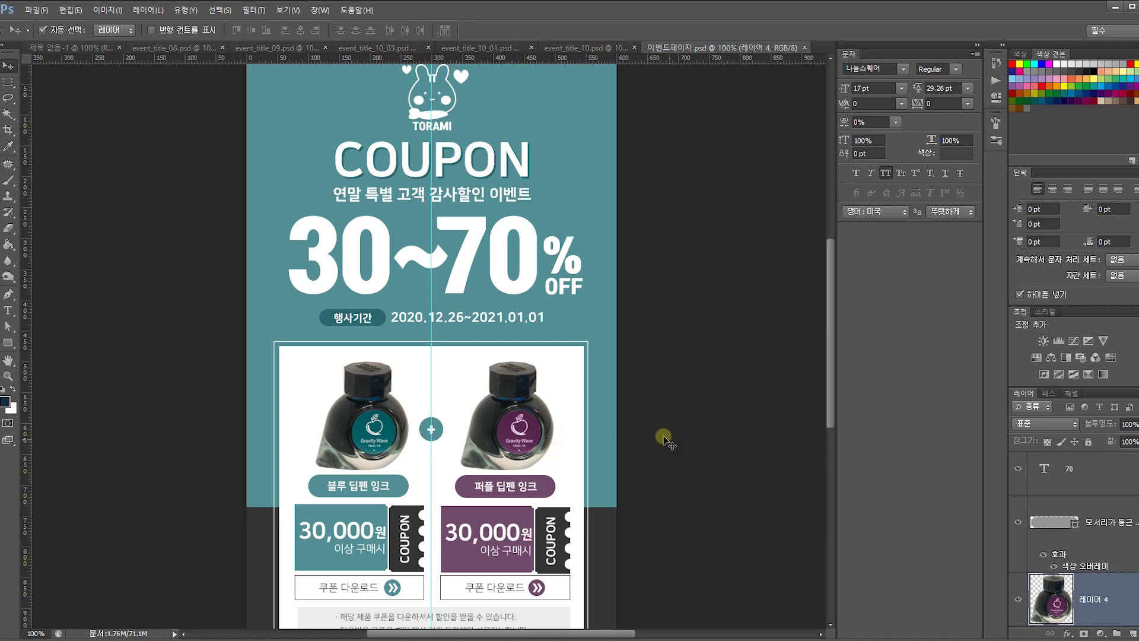
Change the color overlay of the teal background layer behind the coupon headline to a mustard yellow.
scroll(1097, 534, "down", 3)
left_click(1117, 559)
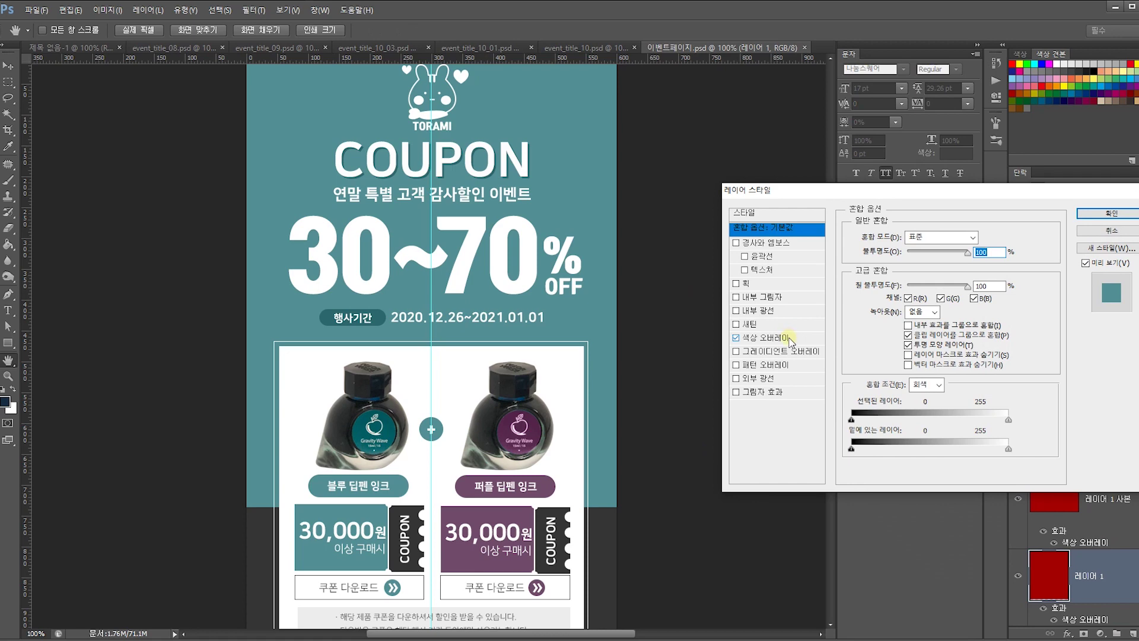
left_click(765, 337)
left_click(989, 239)
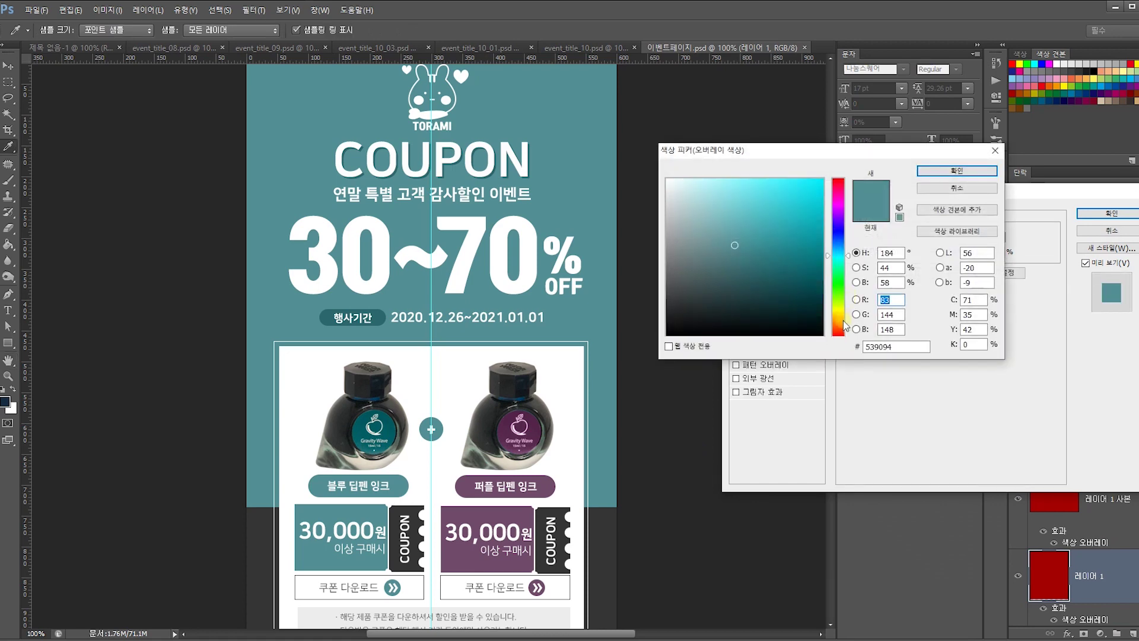
left_click_drag(847, 325, 838, 312)
left_click(773, 179)
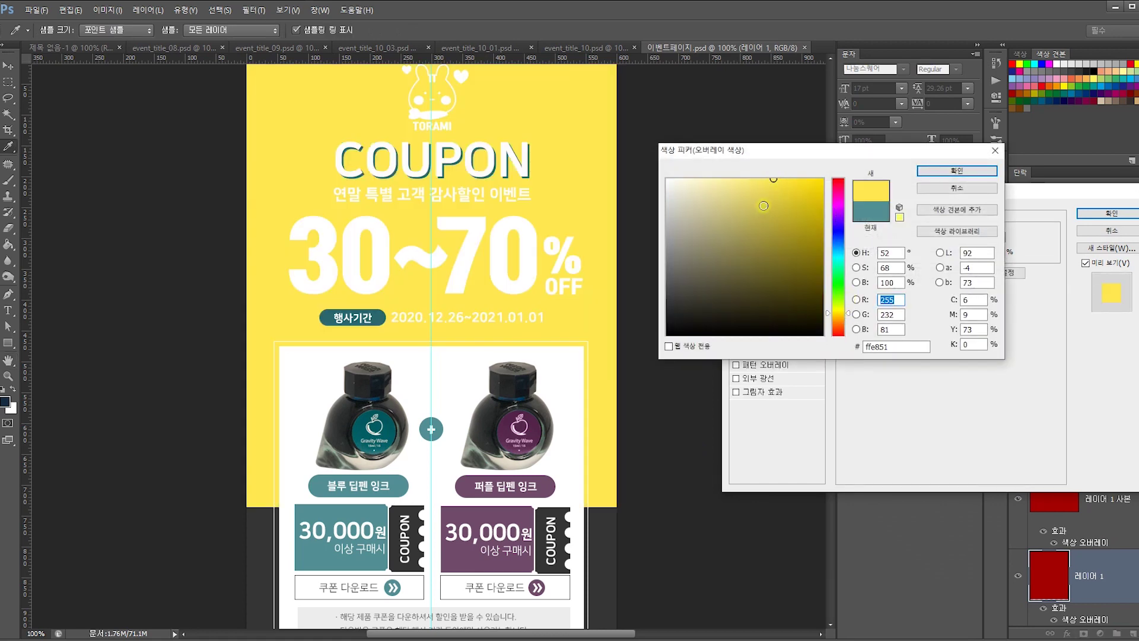
left_click(778, 203)
left_click(944, 172)
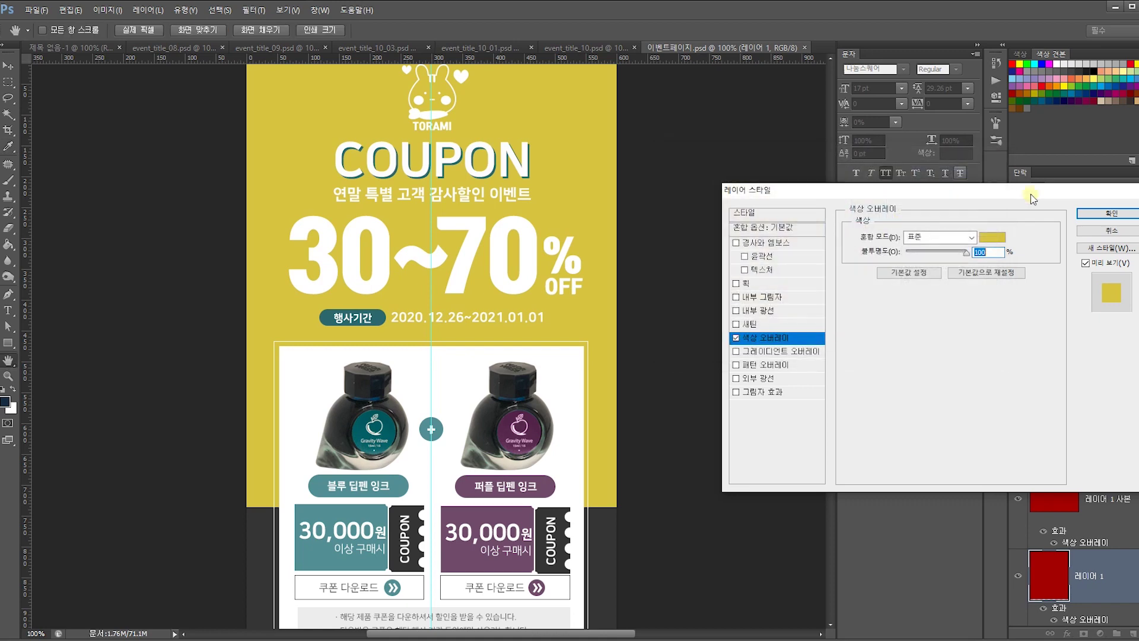
left_click(1103, 214)
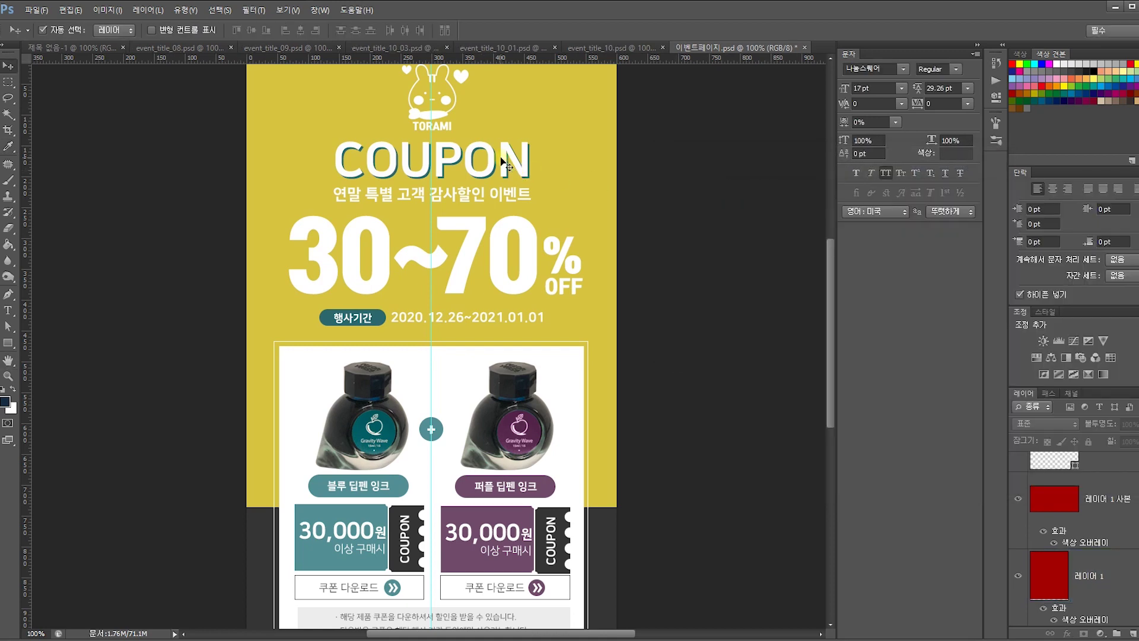
Set the text color of the large COUPON title to a medium blue.
left_click(496, 160)
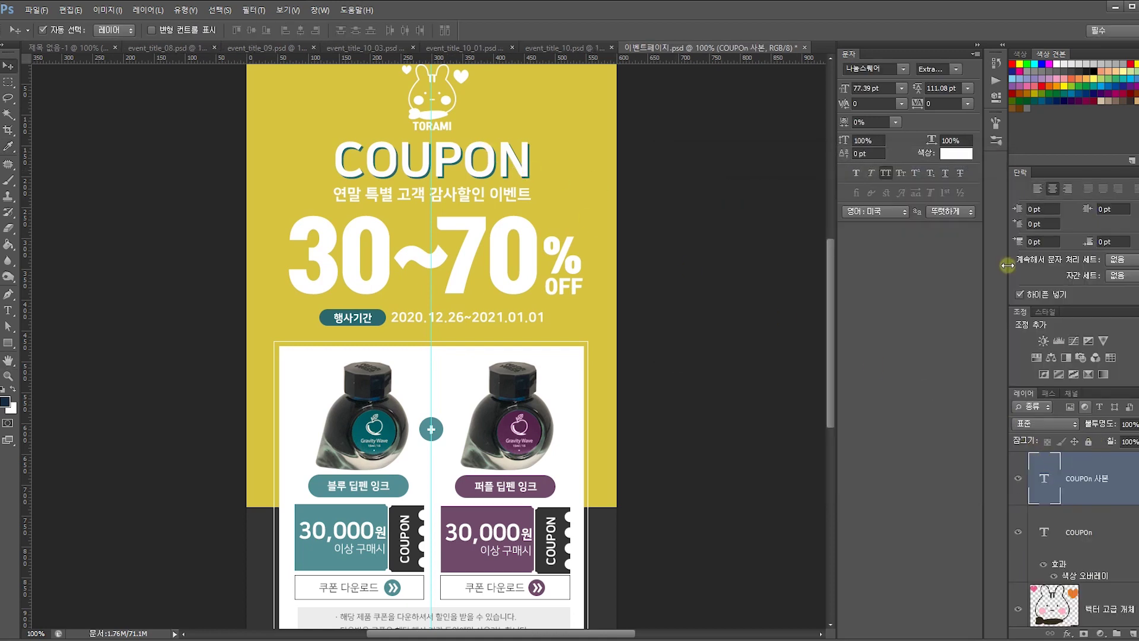
left_click(956, 153)
left_click(769, 181)
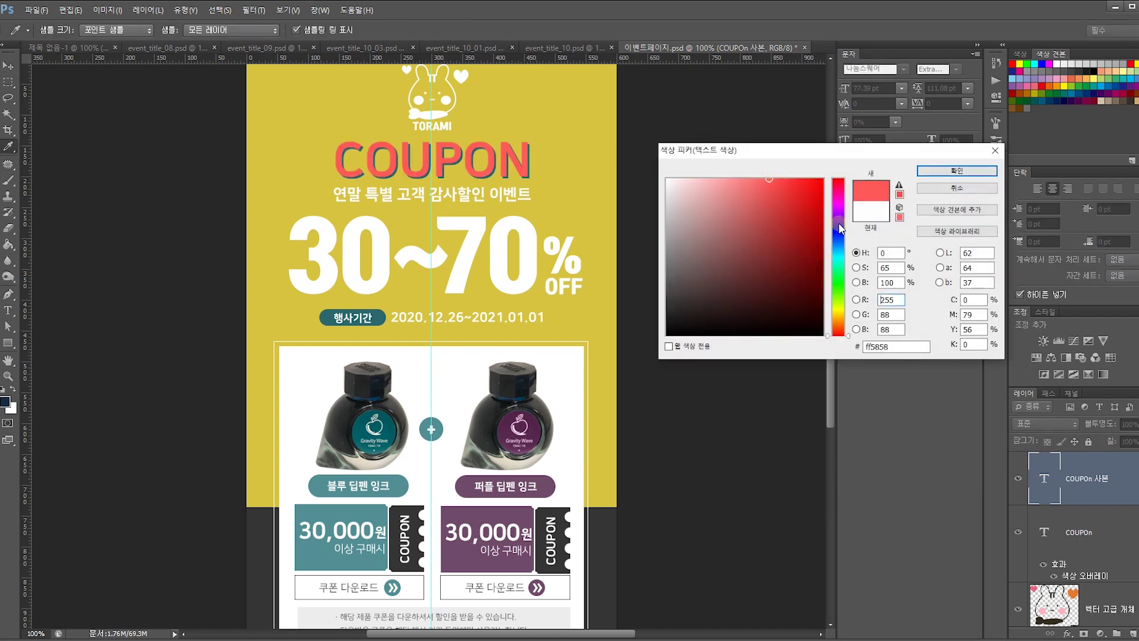
left_click(836, 315)
left_click_drag(832, 304, 834, 251)
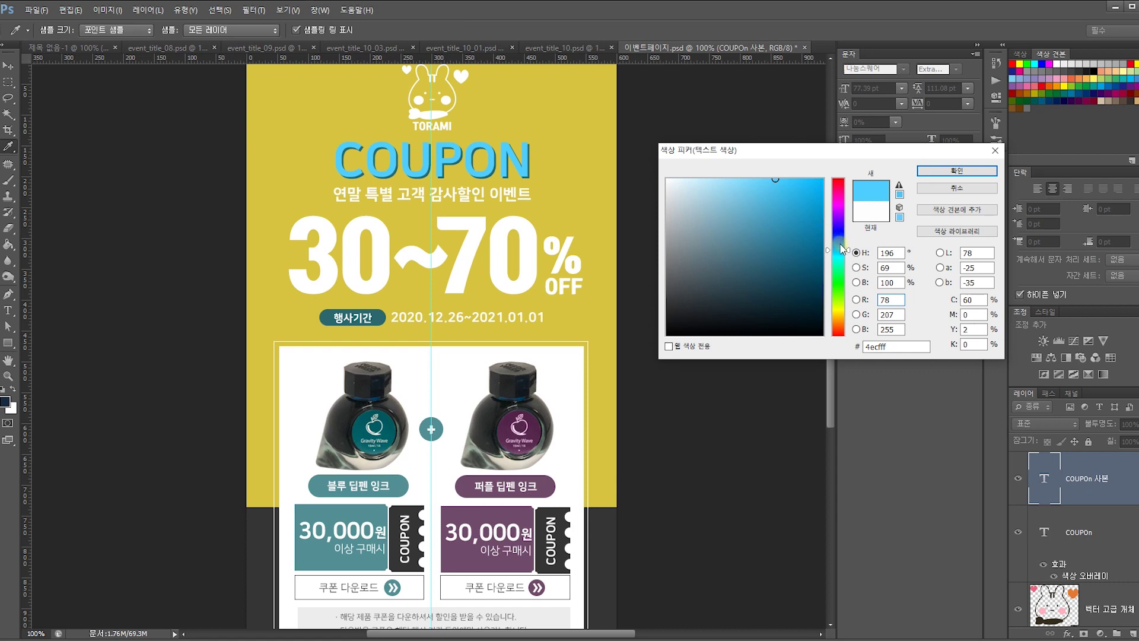
left_click_drag(836, 250, 837, 242)
left_click(957, 171)
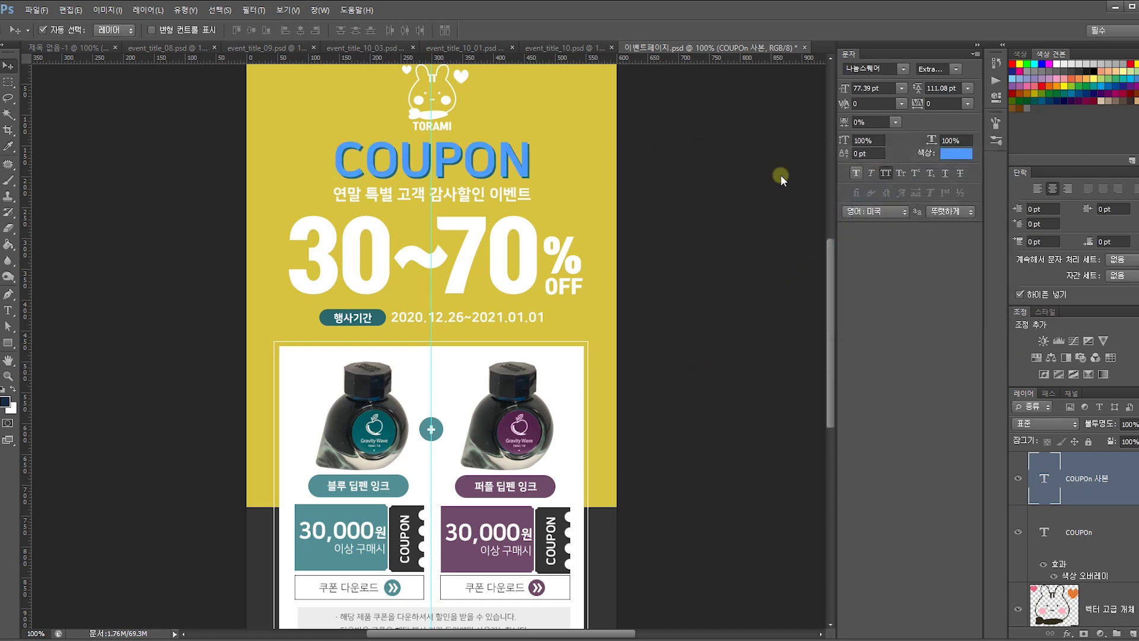
left_click(661, 178)
scroll(677, 320, "up", 1)
left_click(507, 303)
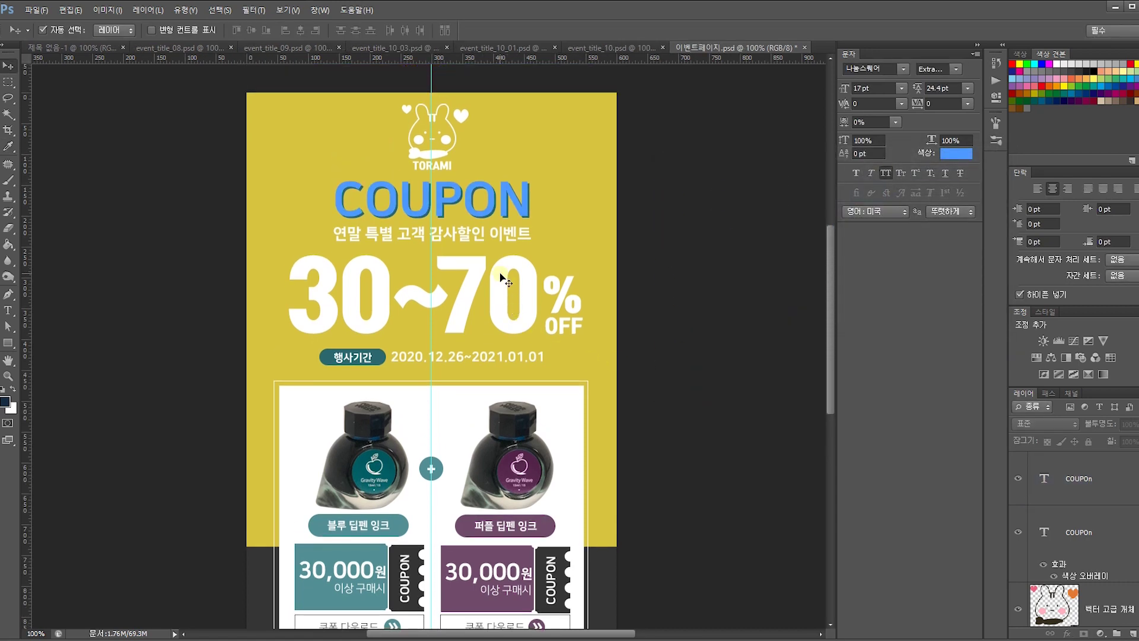
double_click(1051, 471)
left_click_drag(470, 282, 527, 285)
left_click_drag(530, 285, 457, 285)
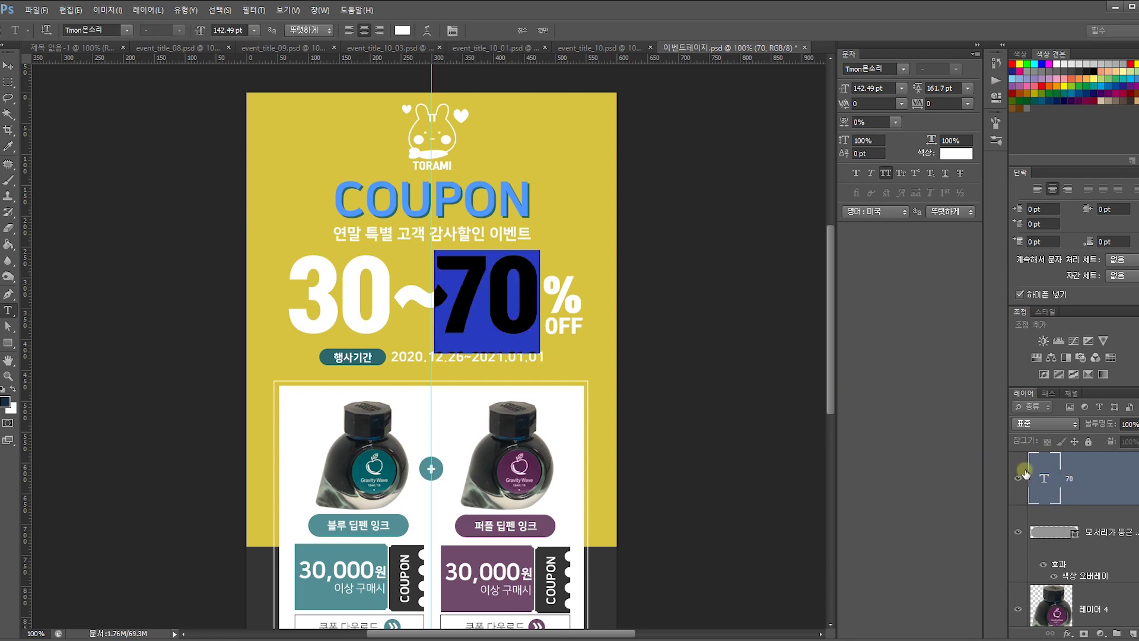
key("ctrl+Return")
Add a red color overlay (#d24848) to the number 70 in the discount headline.
double_click(1094, 456)
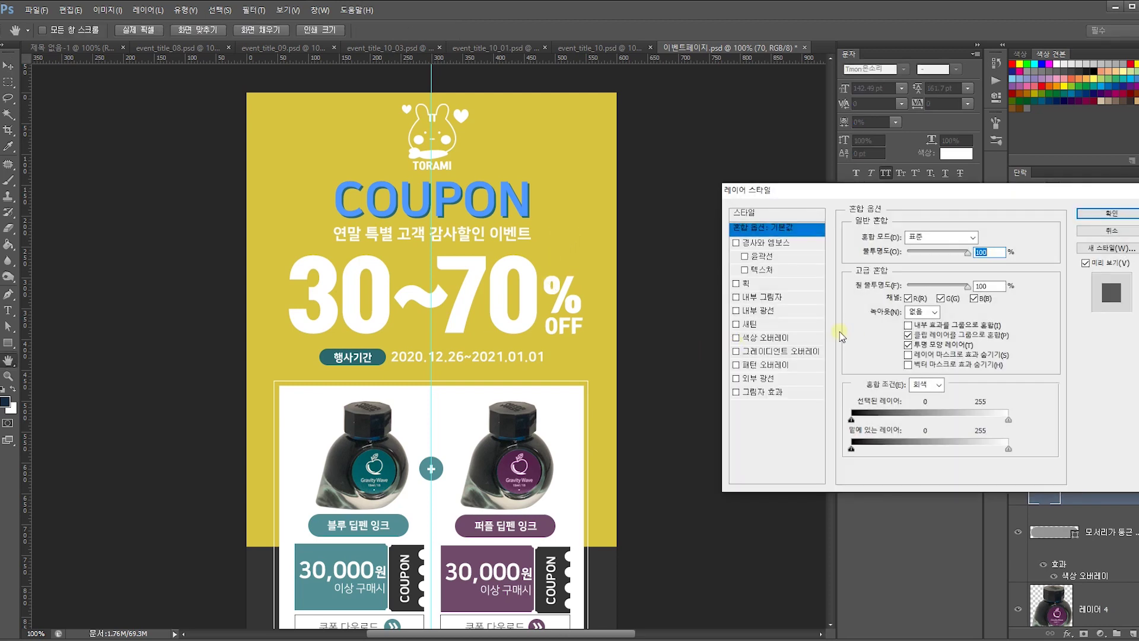
left_click(769, 337)
left_click(993, 241)
left_click(769, 206)
left_click(949, 171)
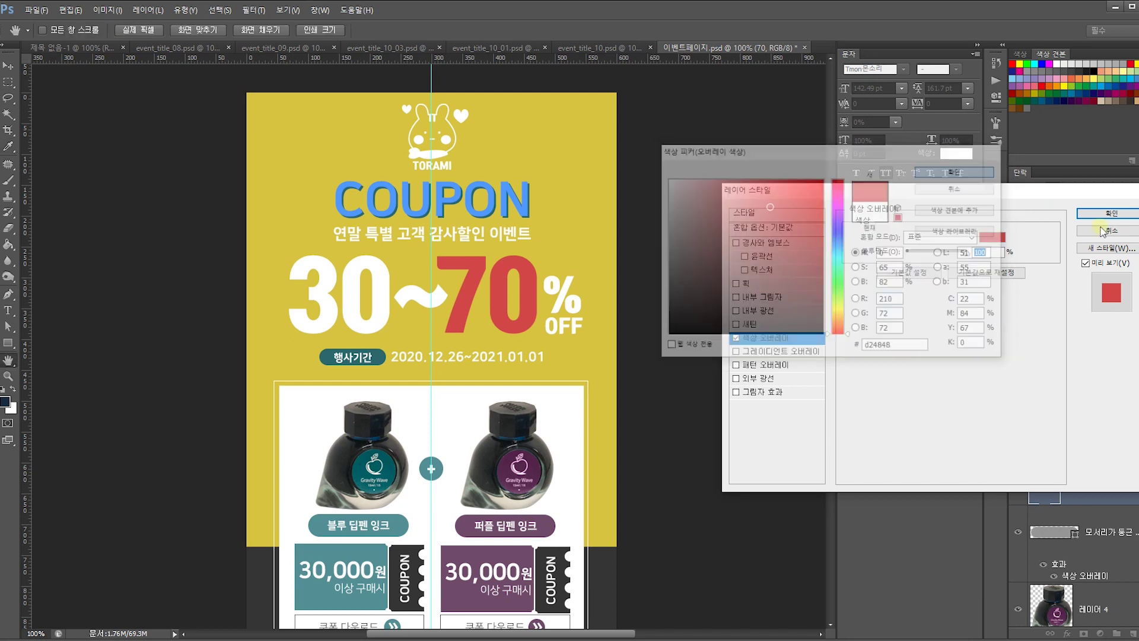
left_click(1110, 213)
Set the text color of the number 30 in the discount headline to green (#55bf52).
left_click(376, 296)
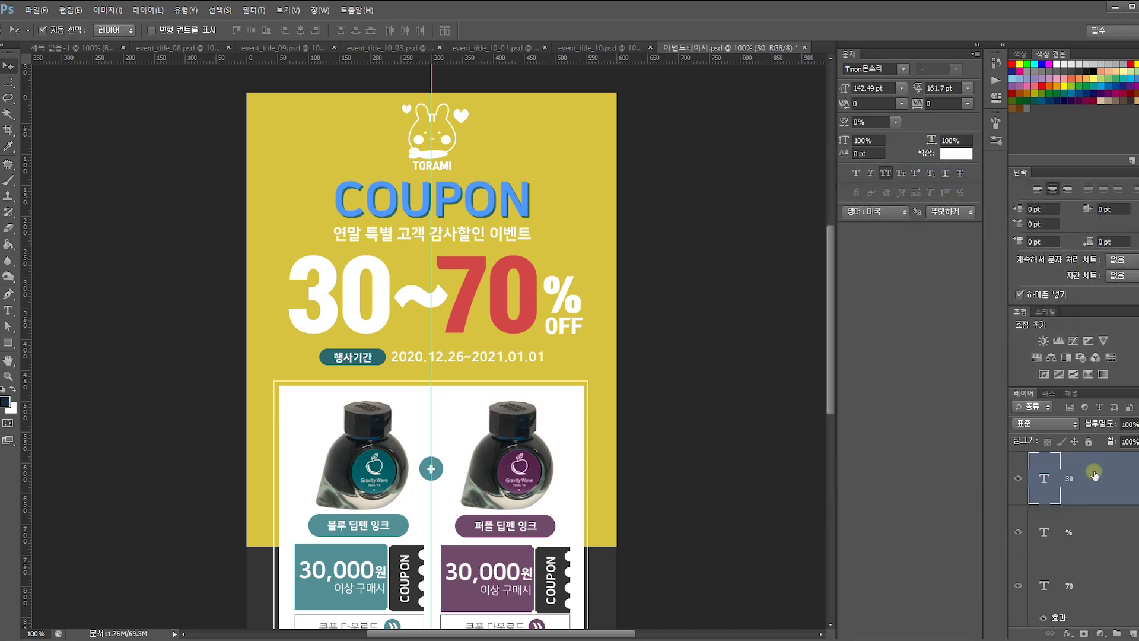
double_click(1044, 477)
left_click(955, 154)
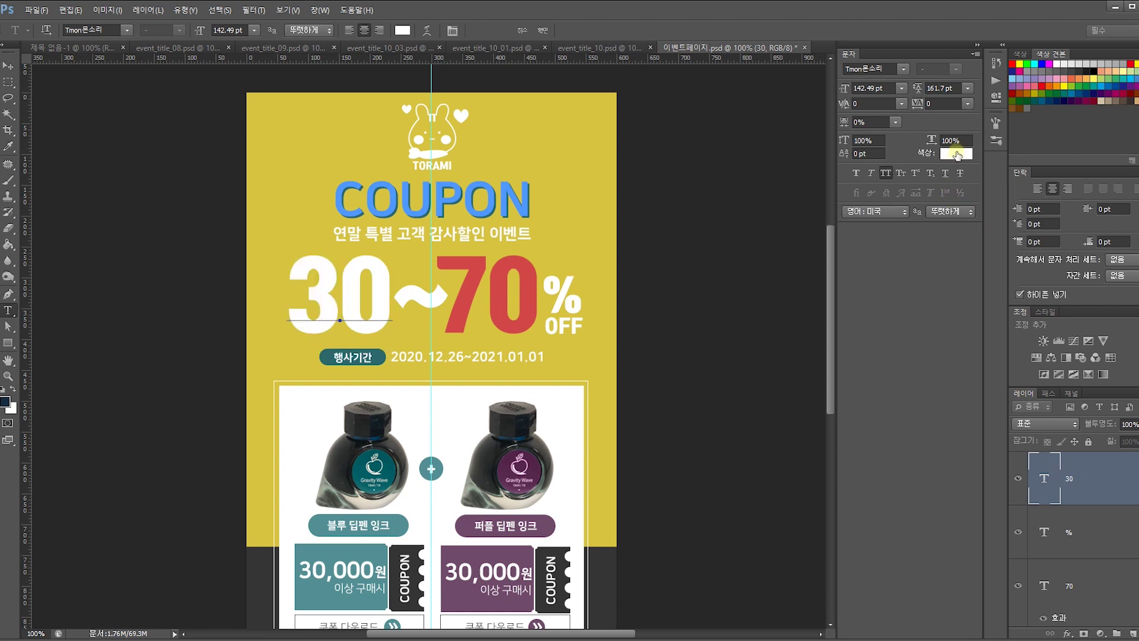
left_click(838, 284)
left_click(755, 218)
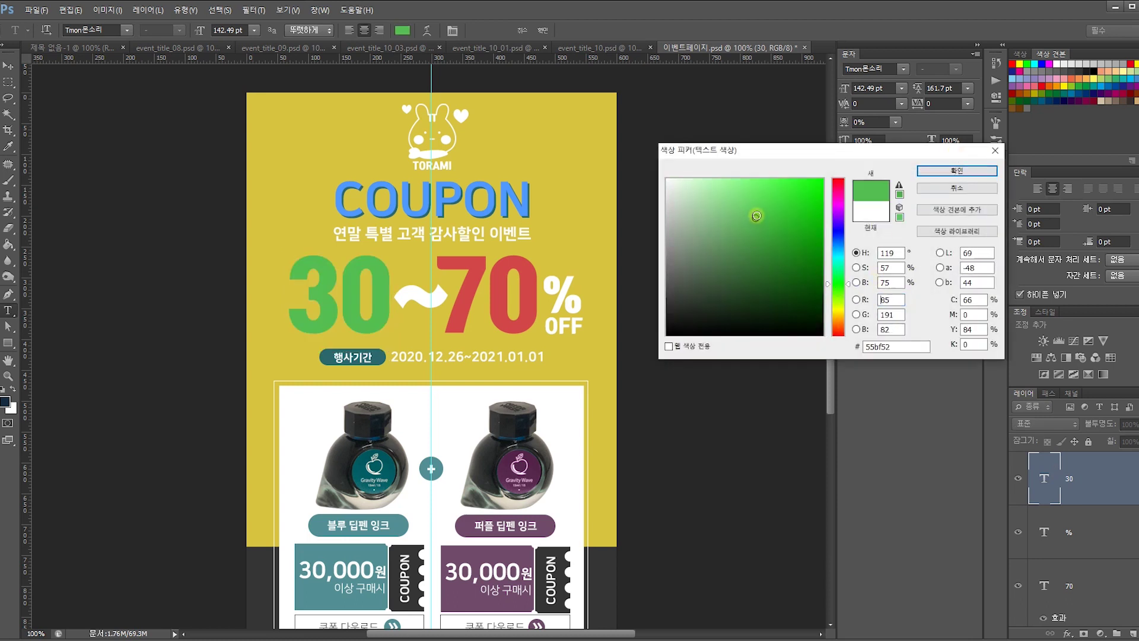
left_click(973, 171)
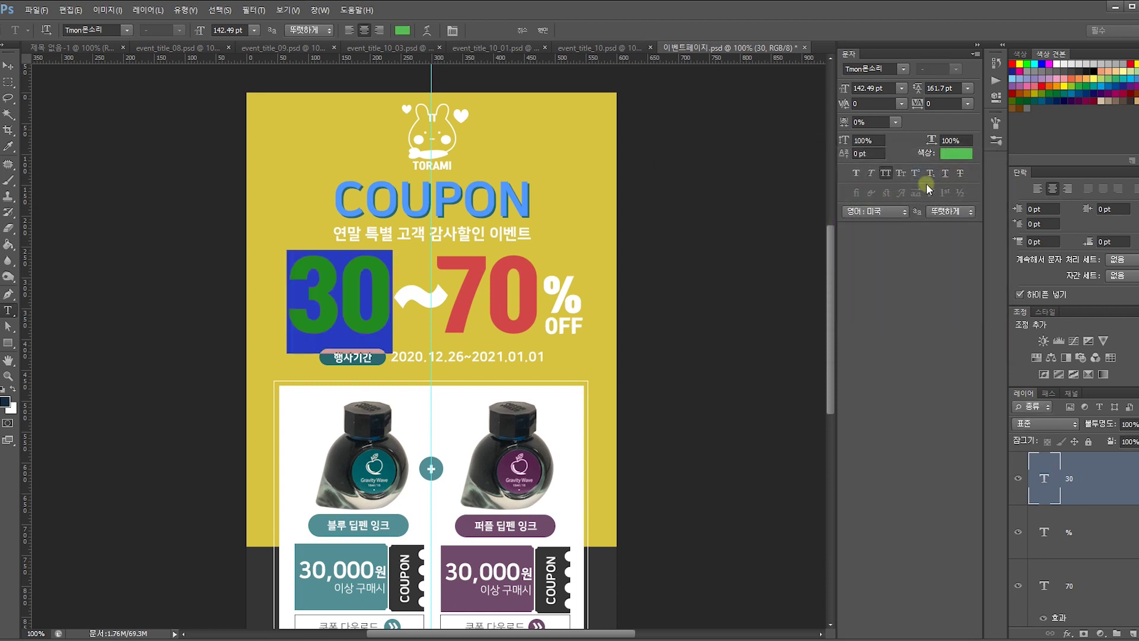
left_click(542, 30)
key("v")
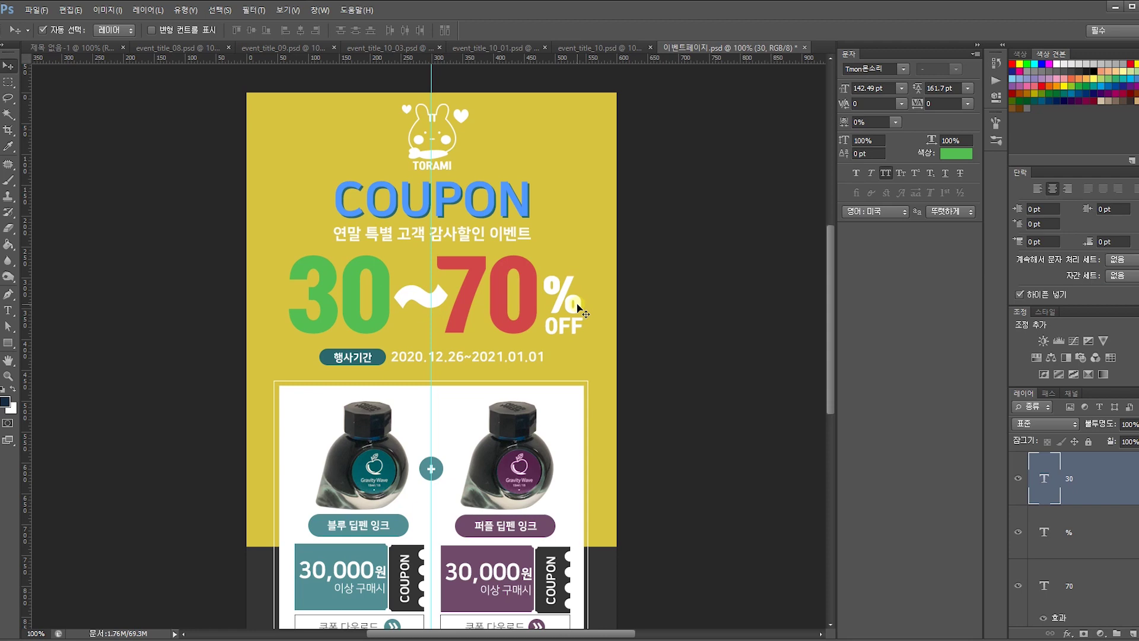
Change the color overlay of the rounded rectangle behind the 행사기간 label to purple (#9734b0).
left_click(391, 359)
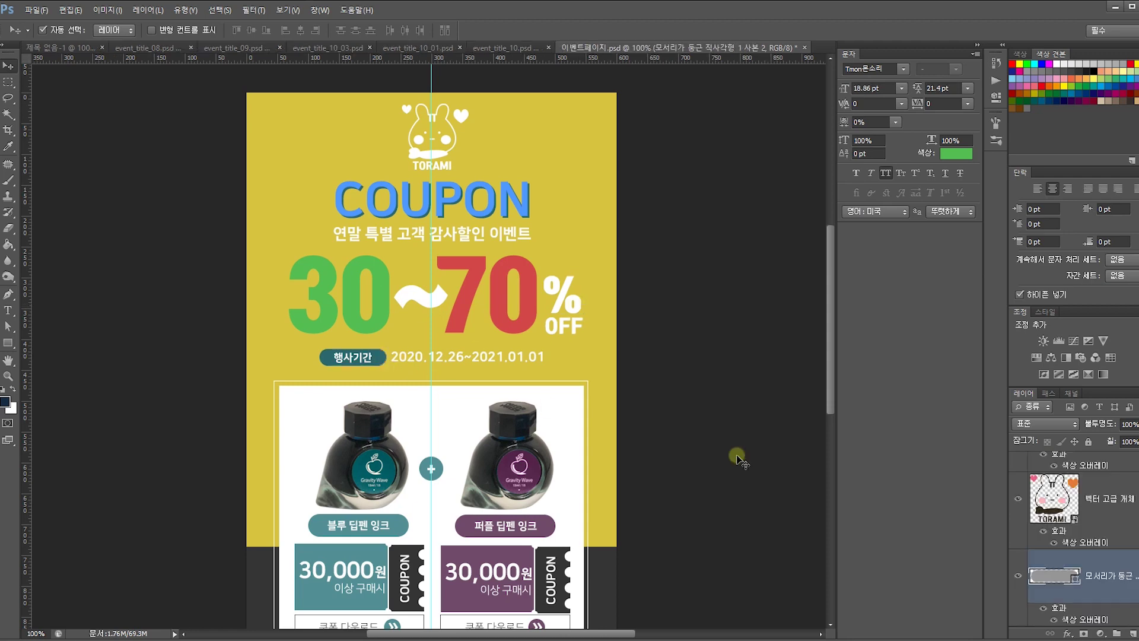
double_click(1128, 558)
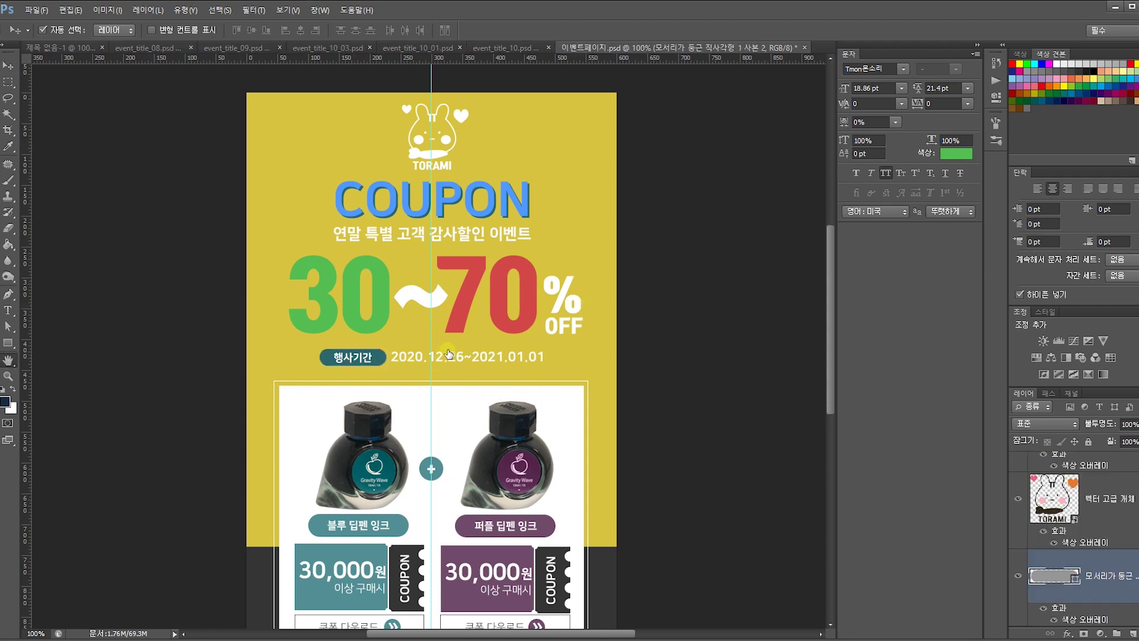
left_click(792, 340)
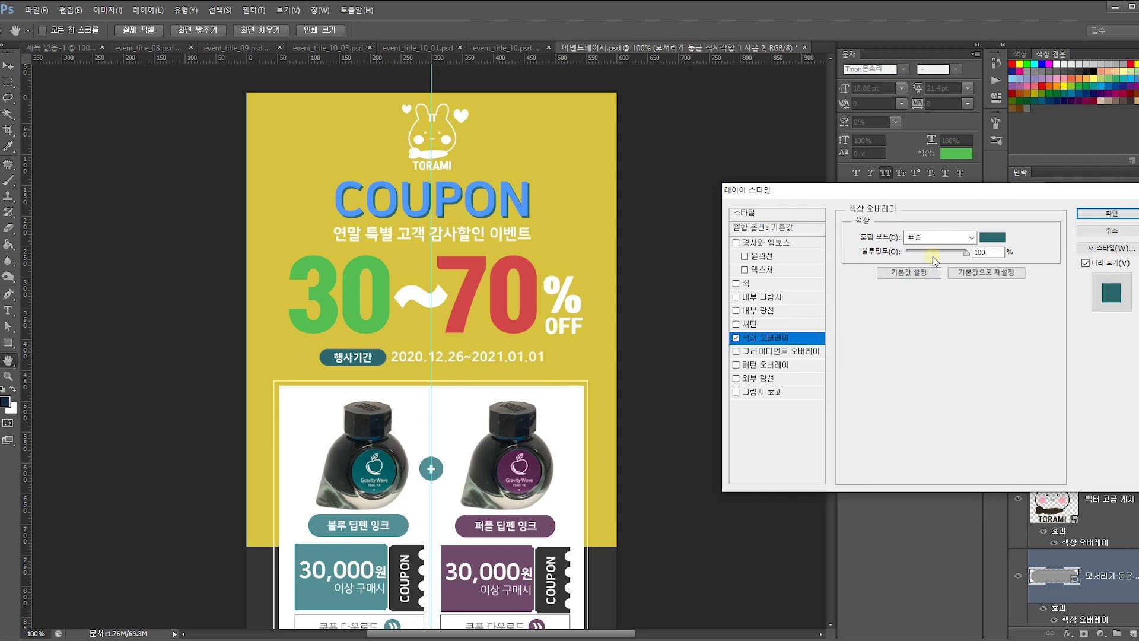
left_click(1004, 240)
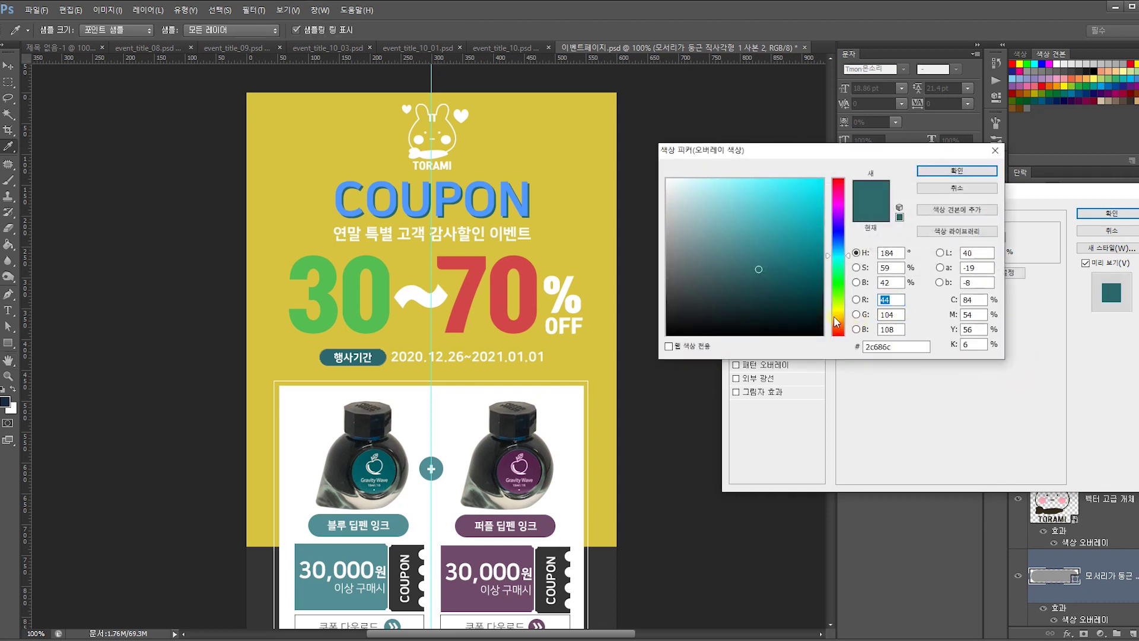
left_click_drag(837, 322, 837, 298)
mouse_move(781, 246)
left_mouse_down()
mouse_move(767, 206)
mouse_move(777, 227)
left_mouse_up()
left_click_drag(839, 278, 842, 209)
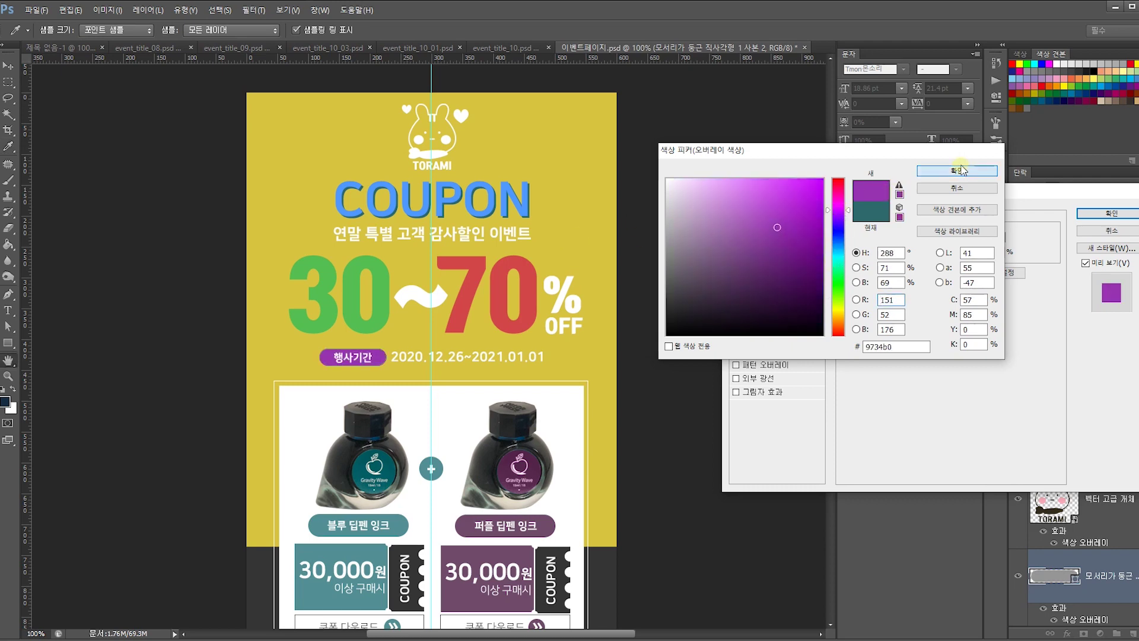
left_click(957, 171)
left_click(1107, 213)
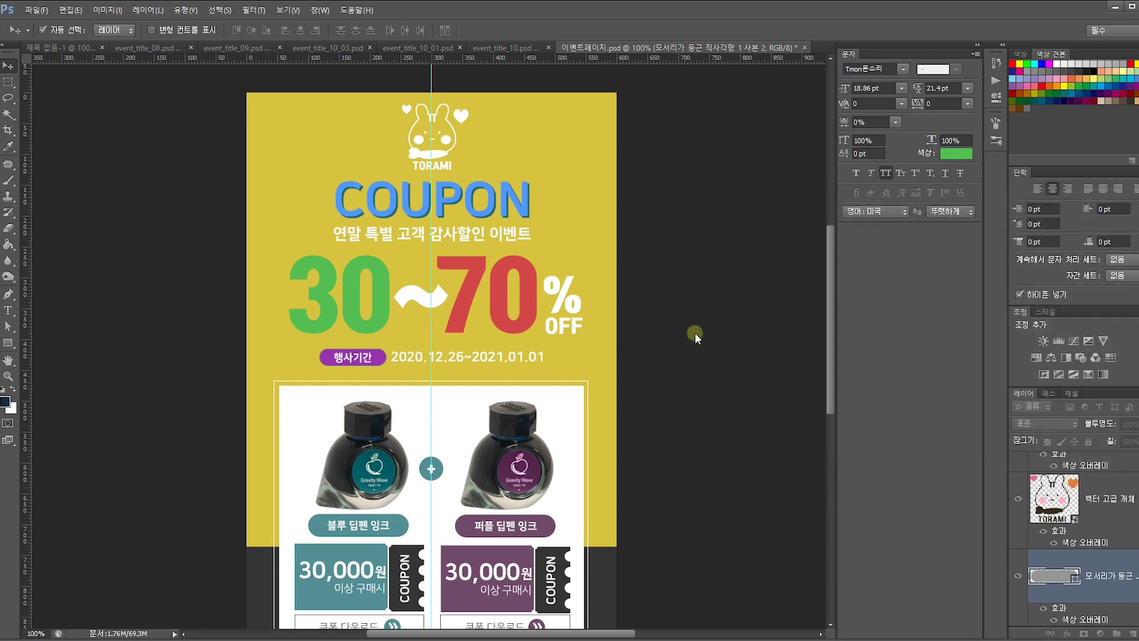
left_click(656, 379)
scroll(665, 391, "down", 1)
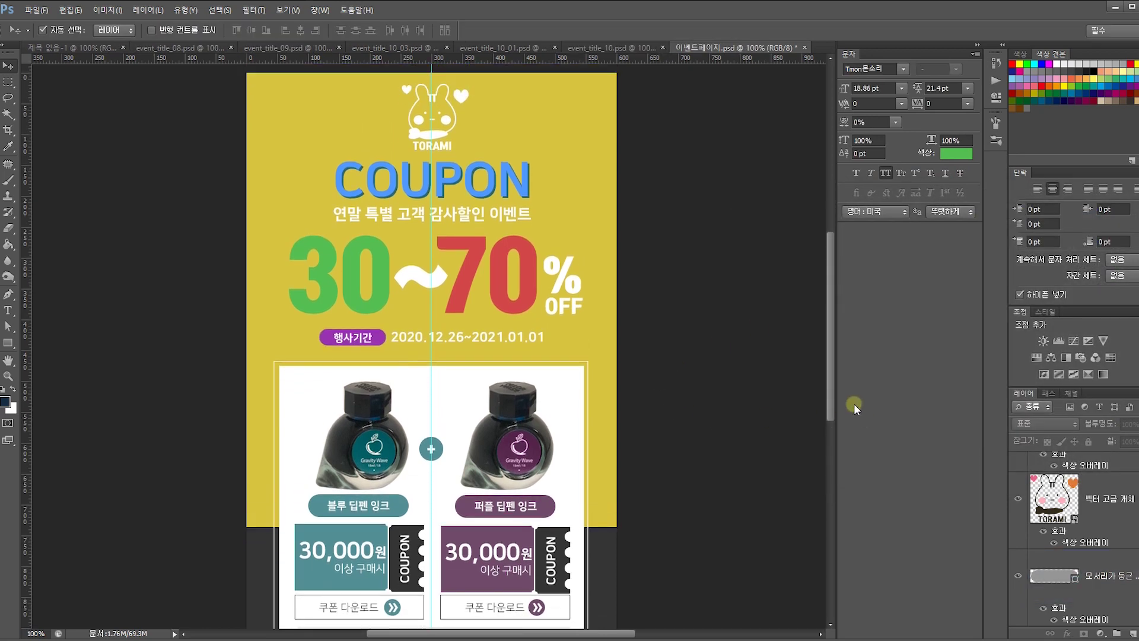
scroll(681, 391, "up", 3)
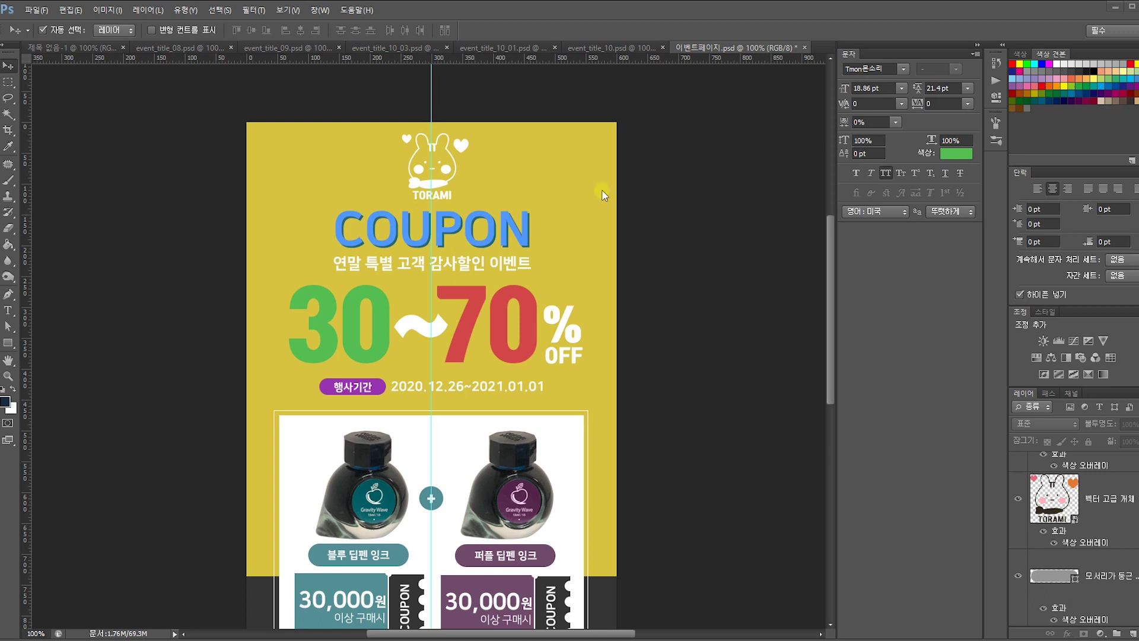
scroll(661, 273, "down", 3)
scroll(662, 277, "up", 2)
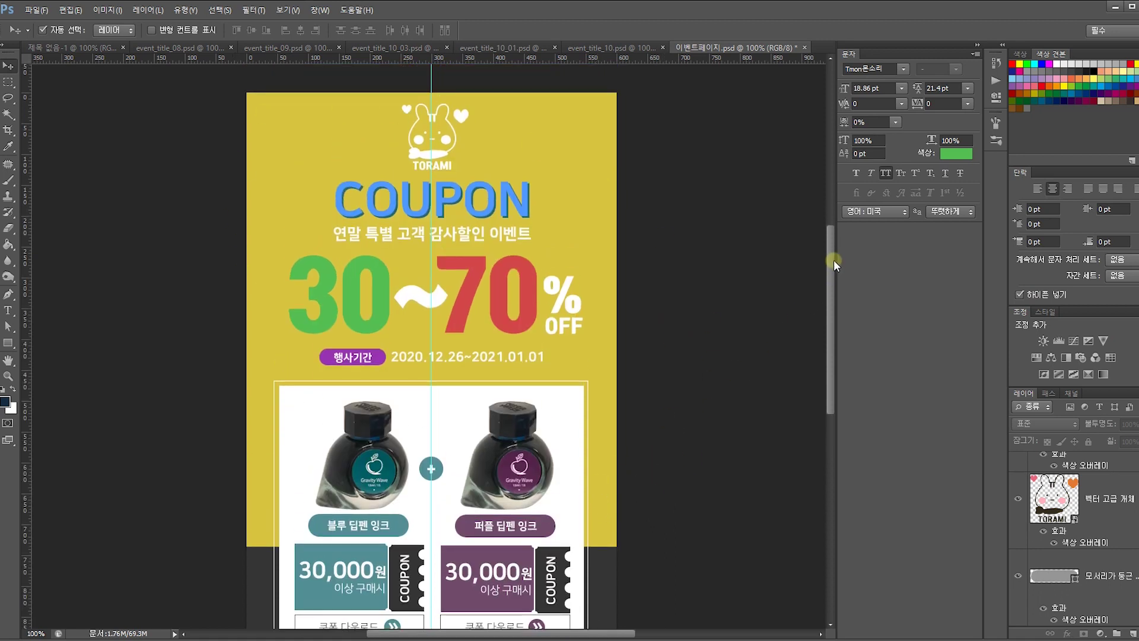
left_click_drag(831, 254, 831, 257)
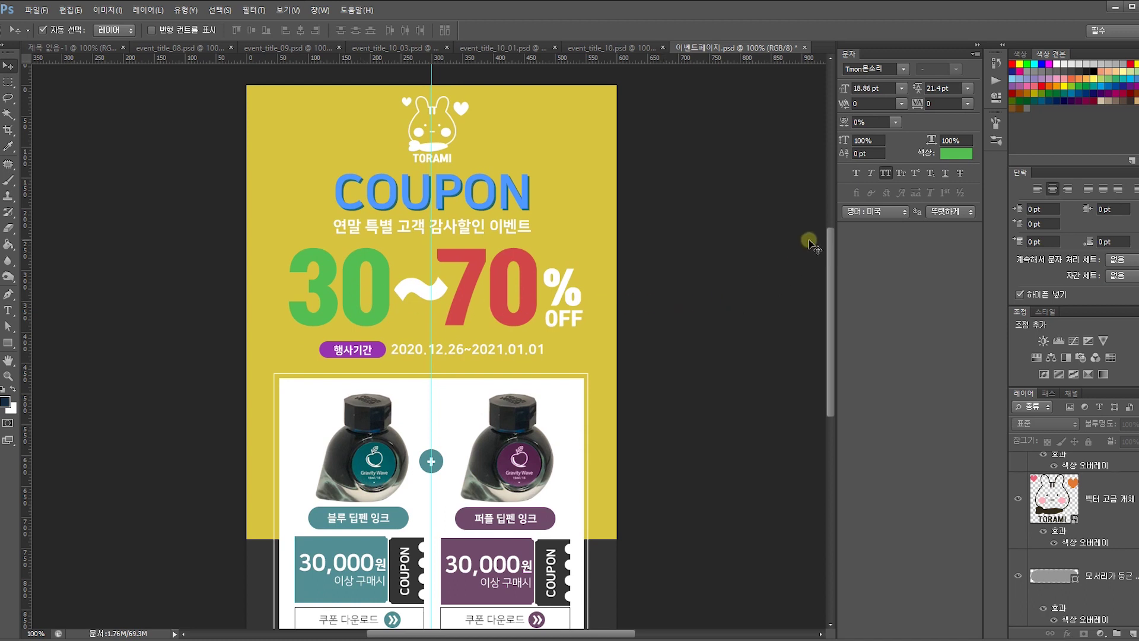
mouse_move(828, 233)
left_mouse_down()
mouse_move(829, 278)
mouse_move(832, 222)
left_mouse_up()
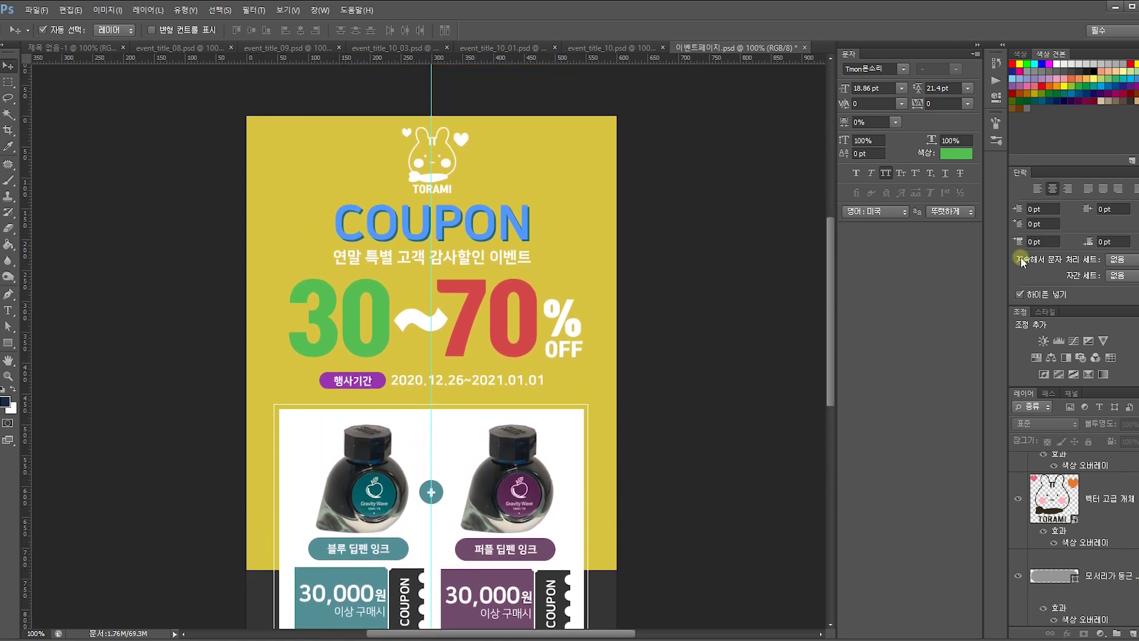
Revert all color changes by restoring the document's opening snapshot from the history.
left_click(996, 63)
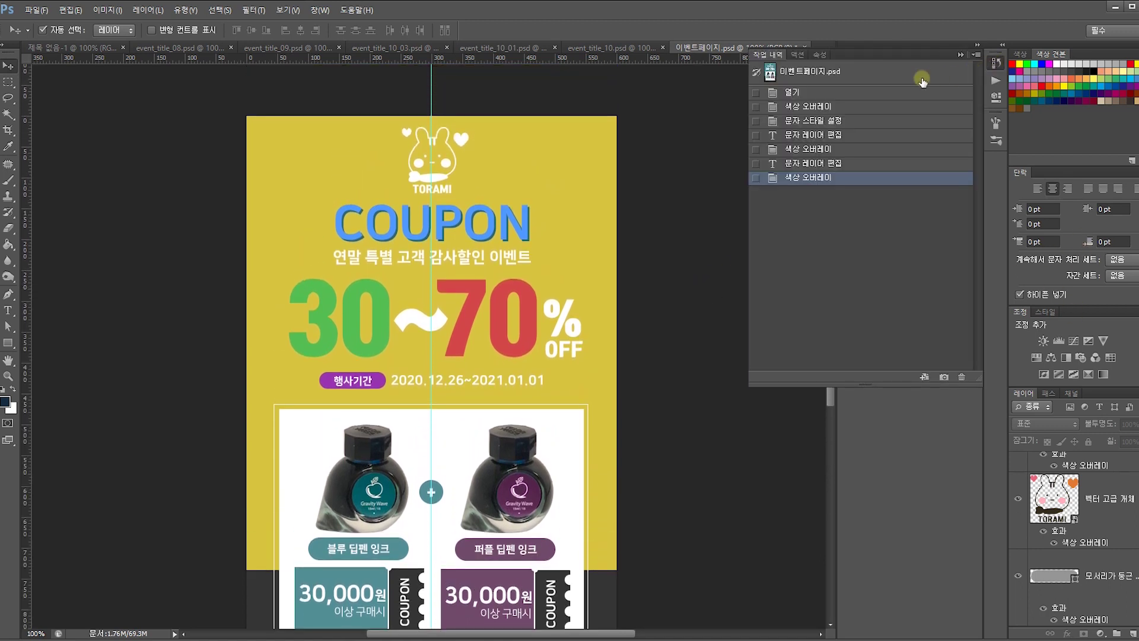
left_click(896, 74)
scroll(582, 333, "down", 3)
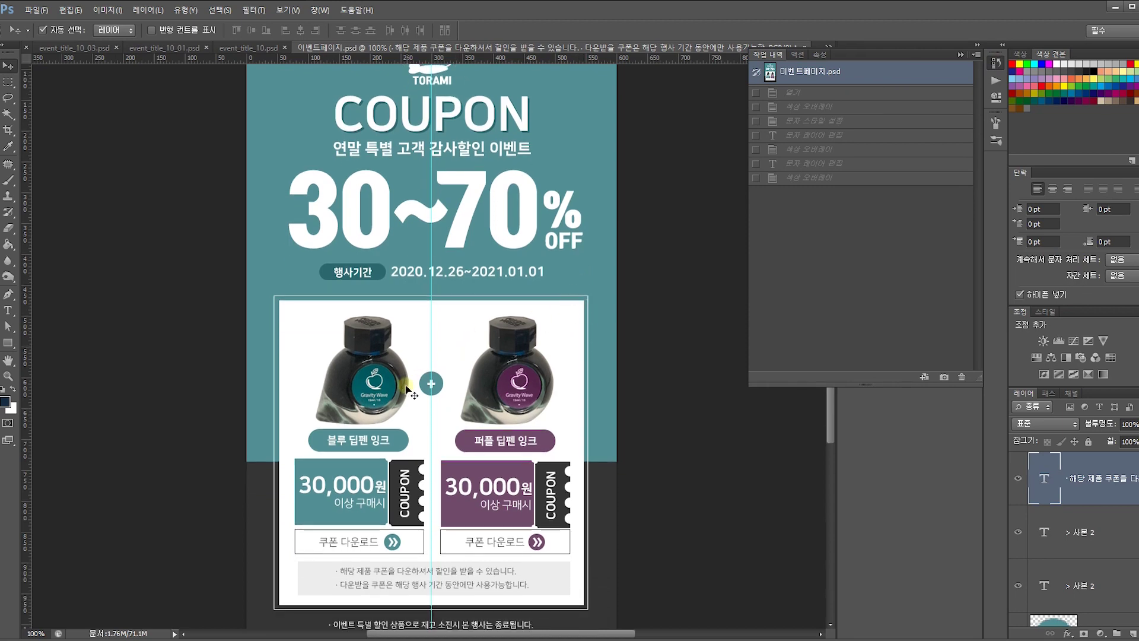
left_click_drag(392, 397, 392, 477)
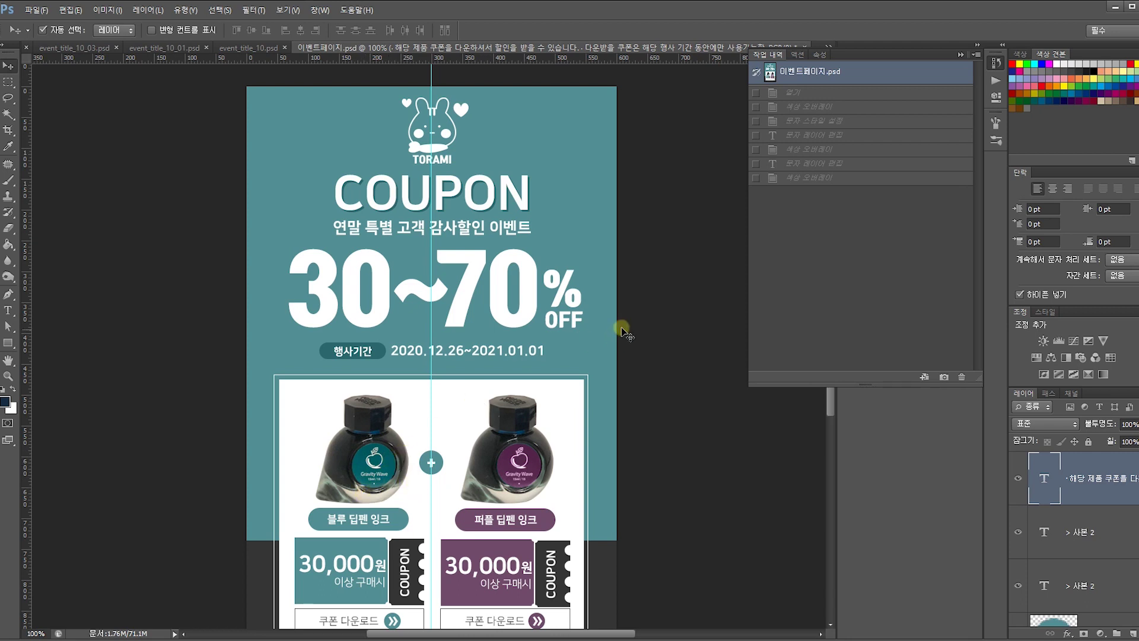
Open the color overlay's color for editing on the layer 레이어 1, the teal page background.
left_click(627, 265)
left_click(611, 218)
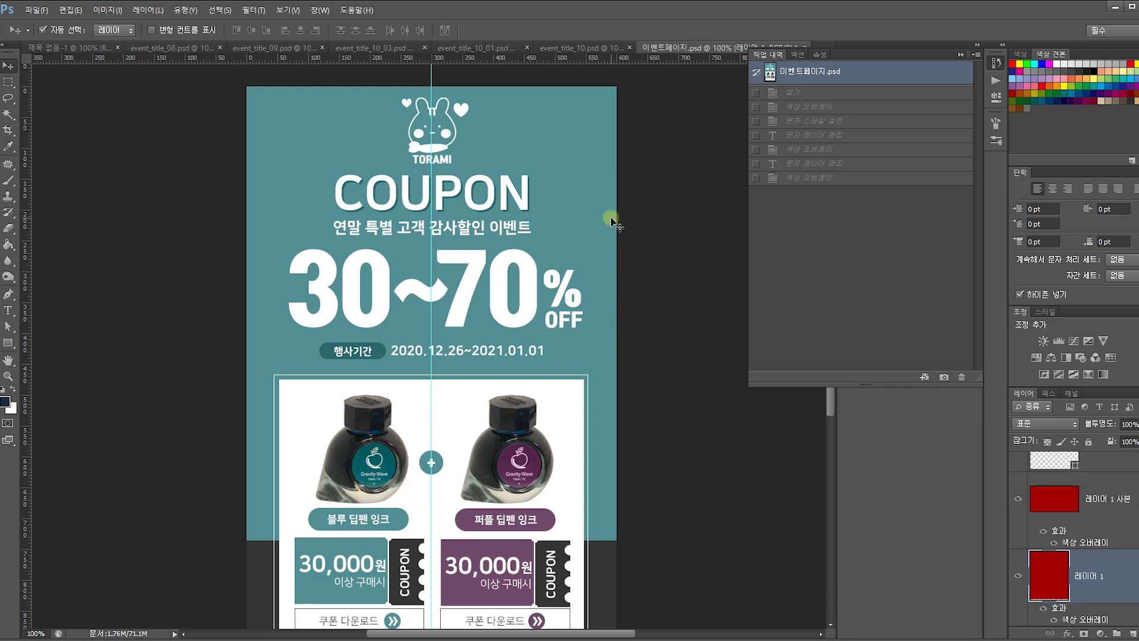
double_click(1108, 564)
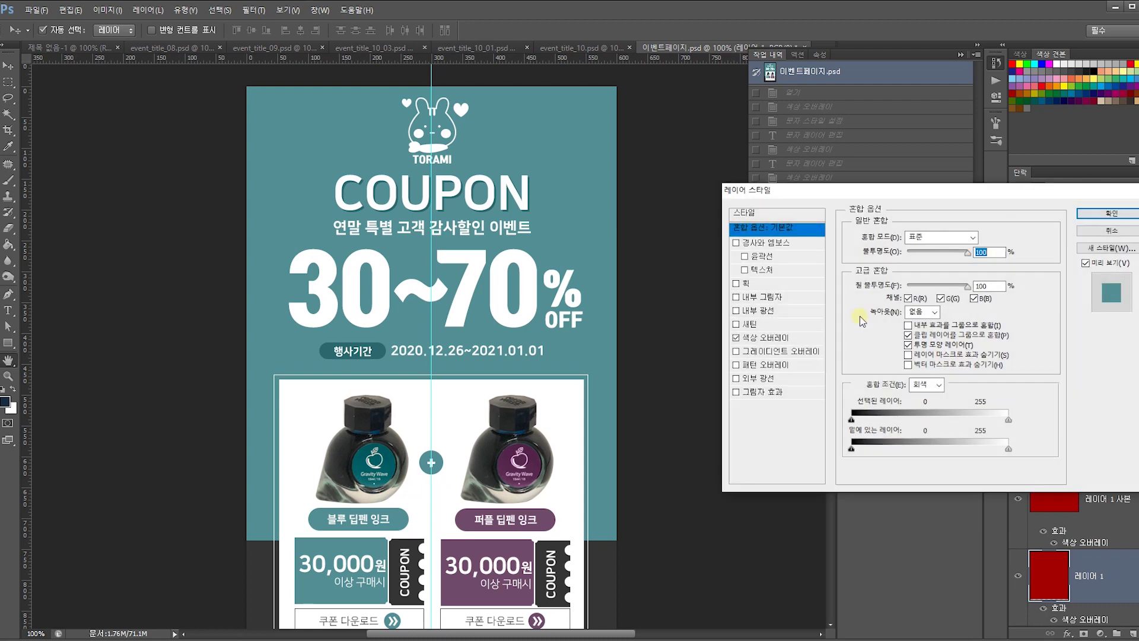
left_click(764, 338)
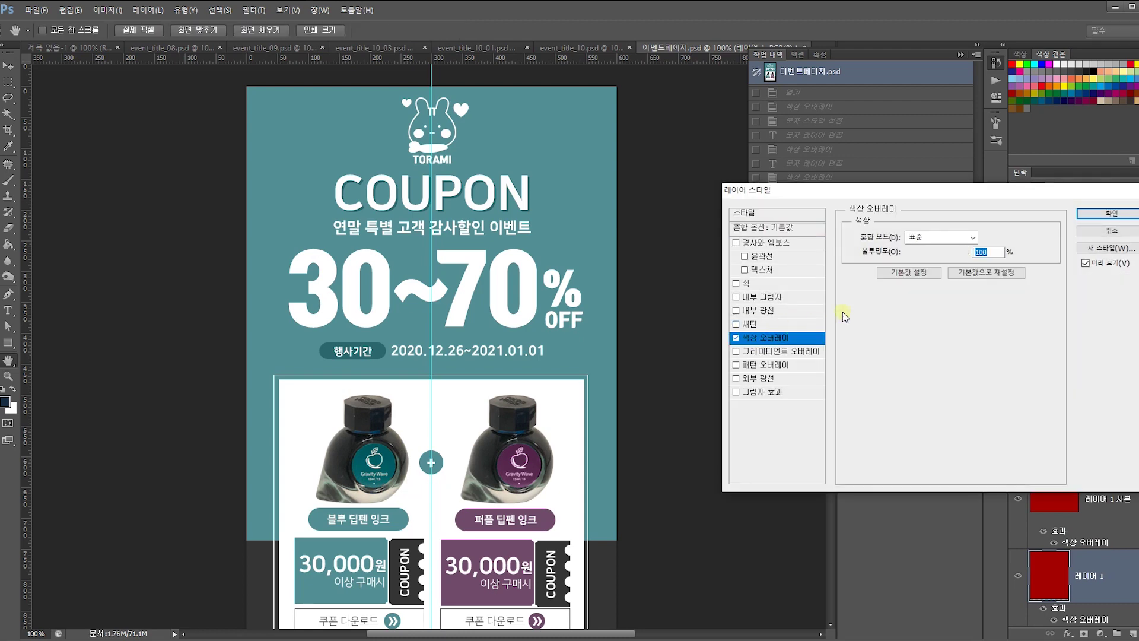
left_click(988, 238)
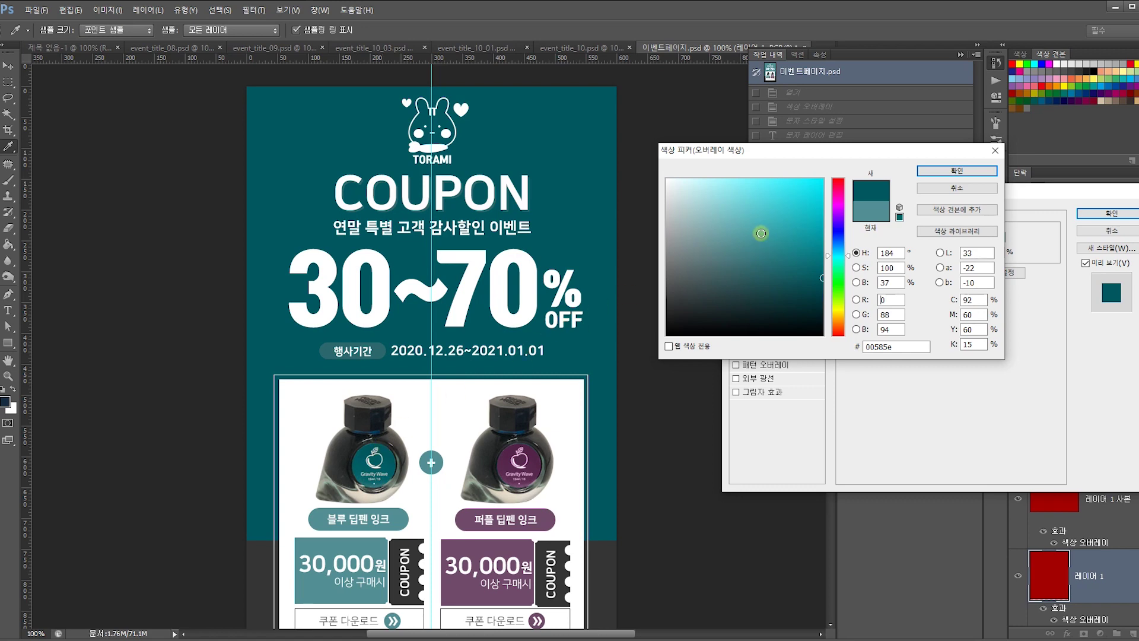
Try several light and dark teal shades for the page background, including #4c9a9f, #5fa6ab, #126d73, #62b4ba and #539da2.
left_click(748, 238)
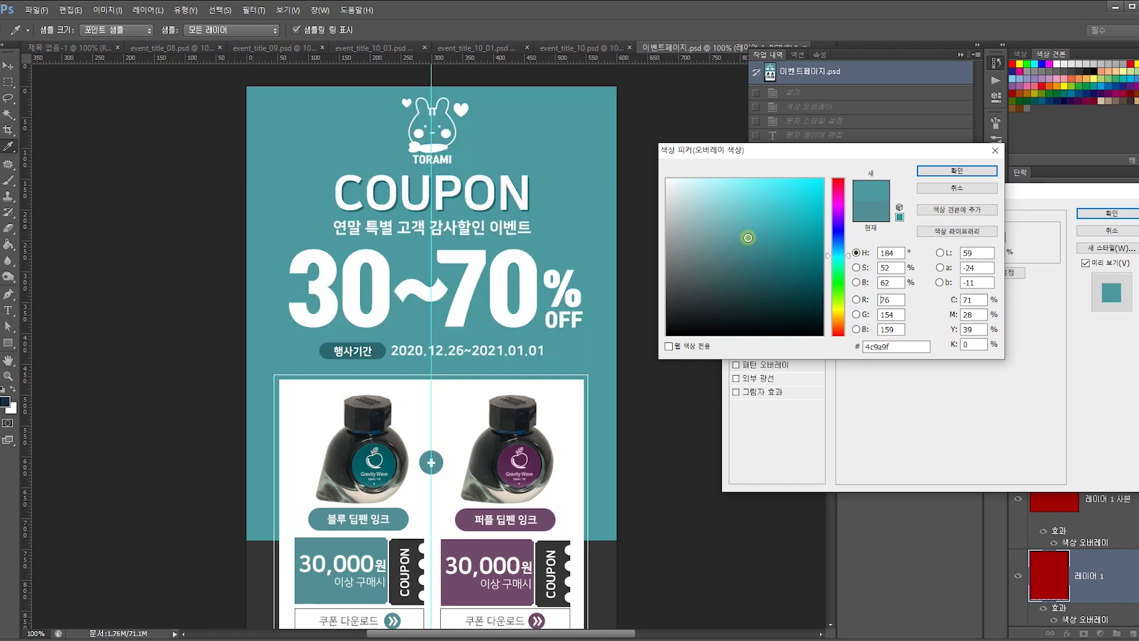
left_click(736, 230)
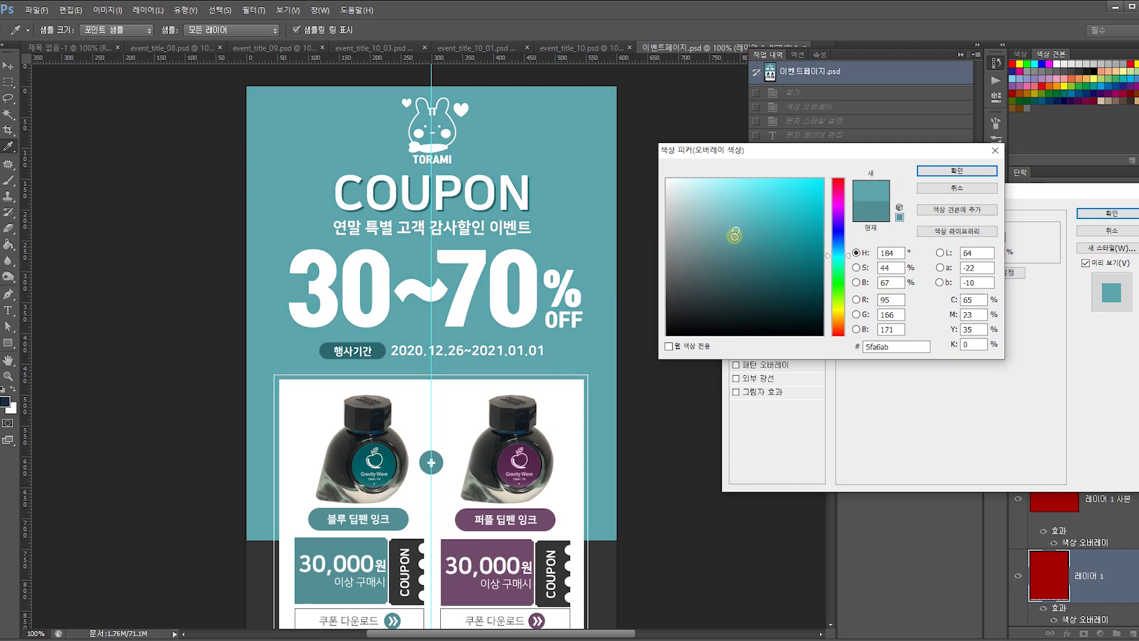
left_click(808, 264)
left_click(692, 248)
left_click(768, 228)
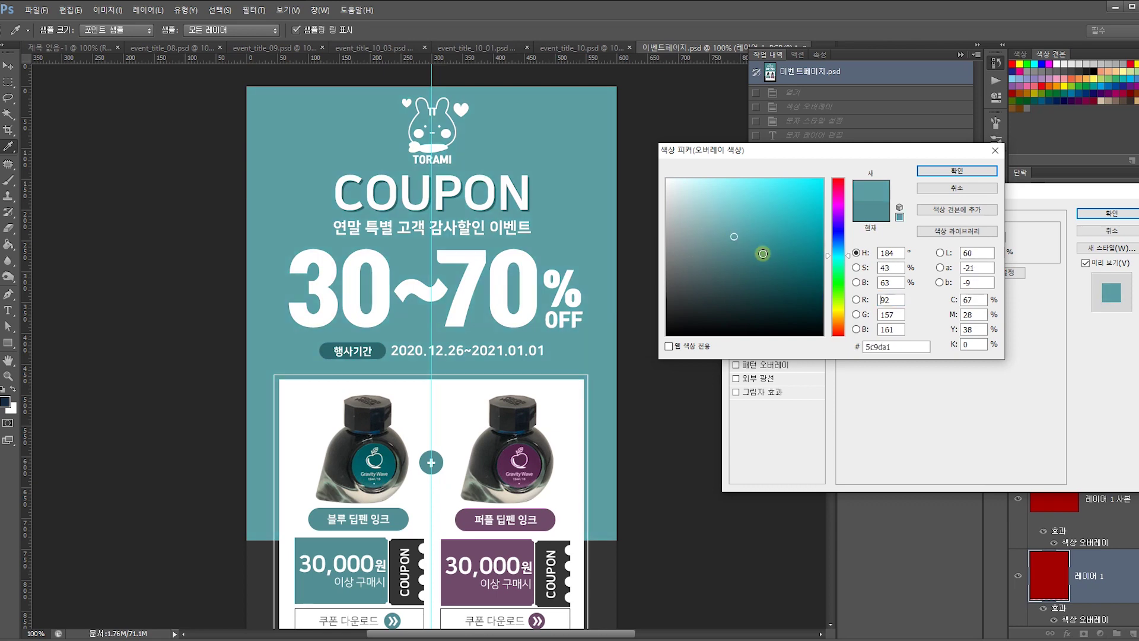
left_click(799, 264)
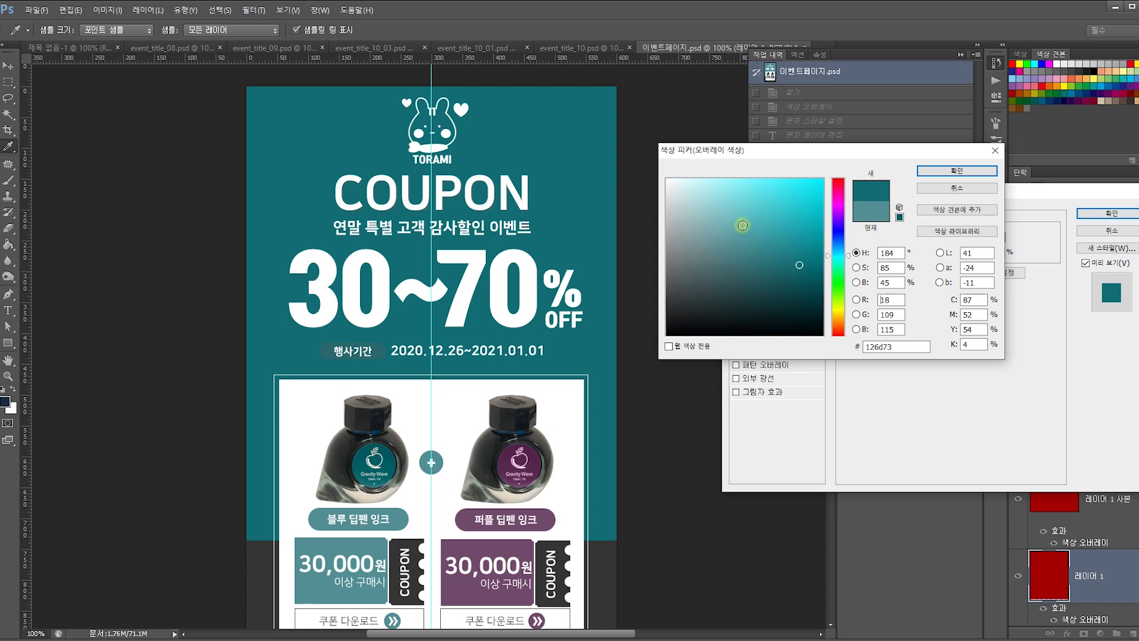
left_click(741, 223)
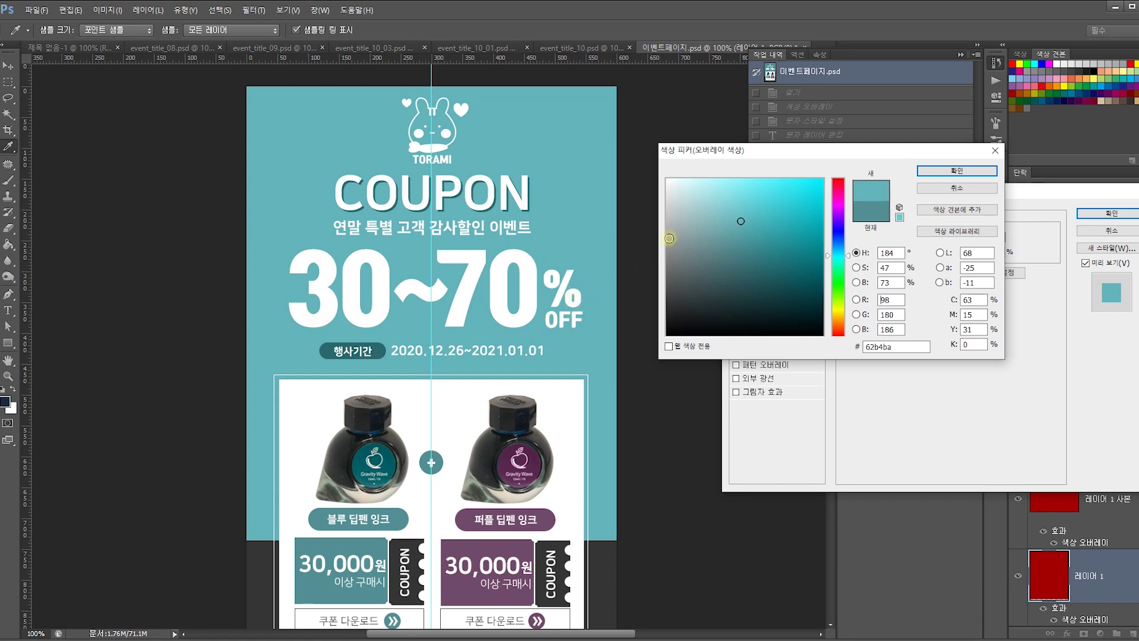
left_click(742, 232)
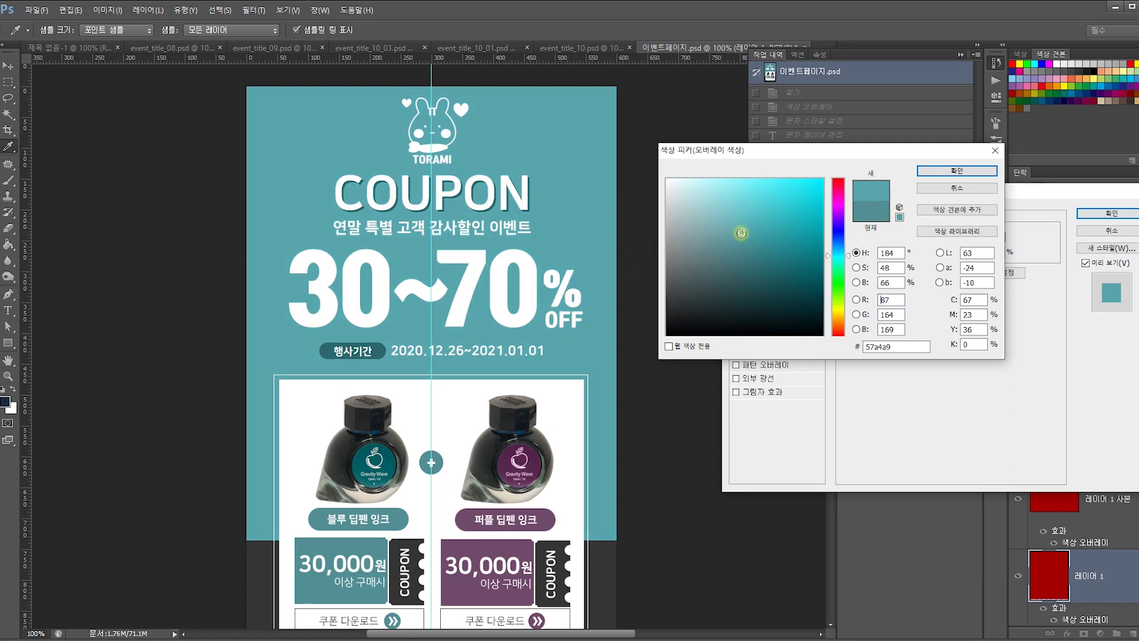
left_click(741, 238)
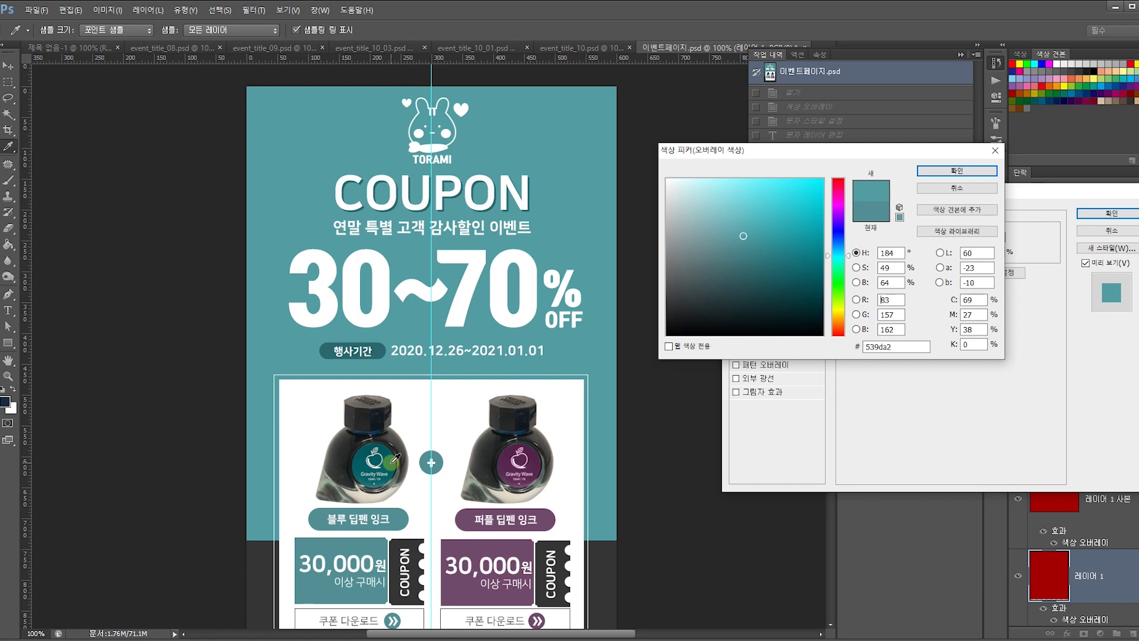
Try golden yellow #e2c861 and the blue ink label's dark teal #005a60 as the page background color.
left_click(837, 314)
left_click(756, 196)
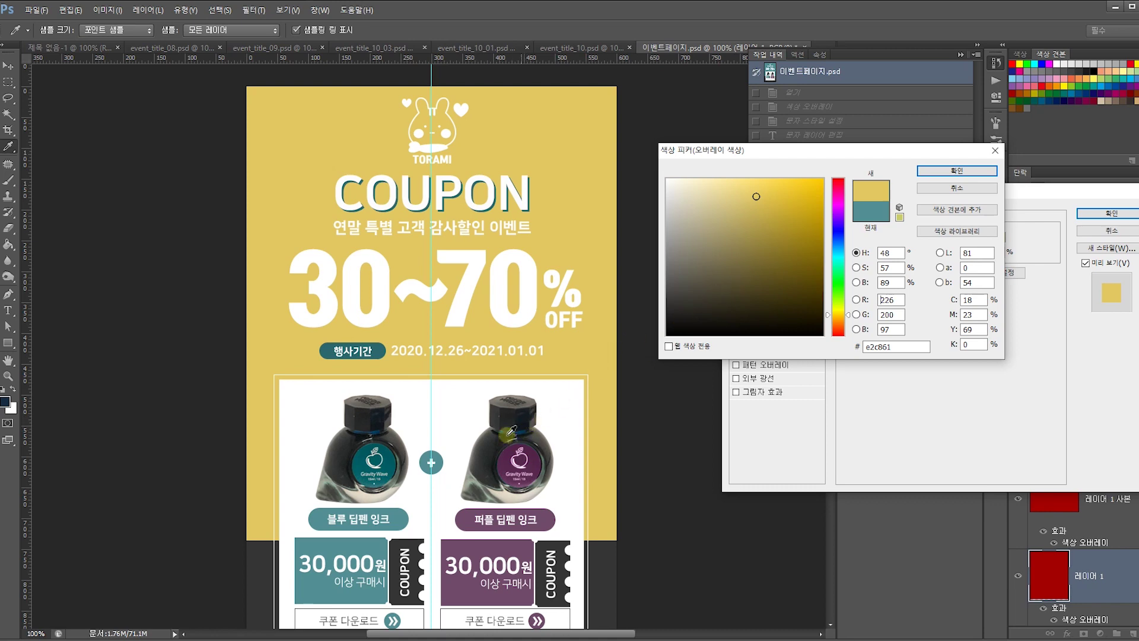
left_click(387, 471)
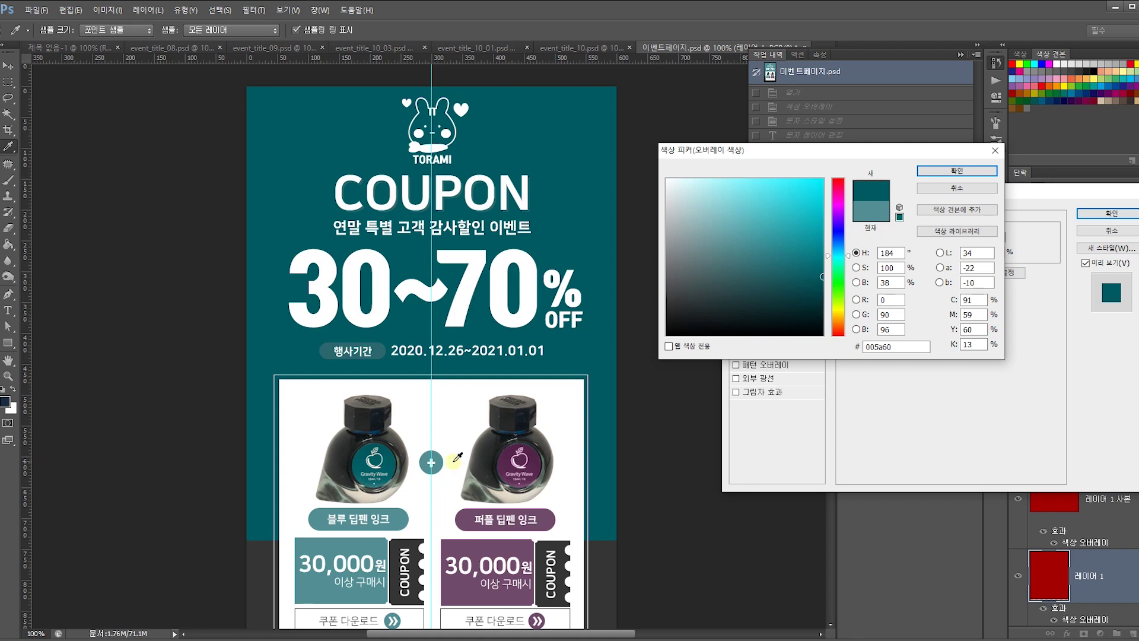
Sample the purple ink label's color and lighten it to mauve #9a7693 for the page background's color overlay.
left_click(537, 458)
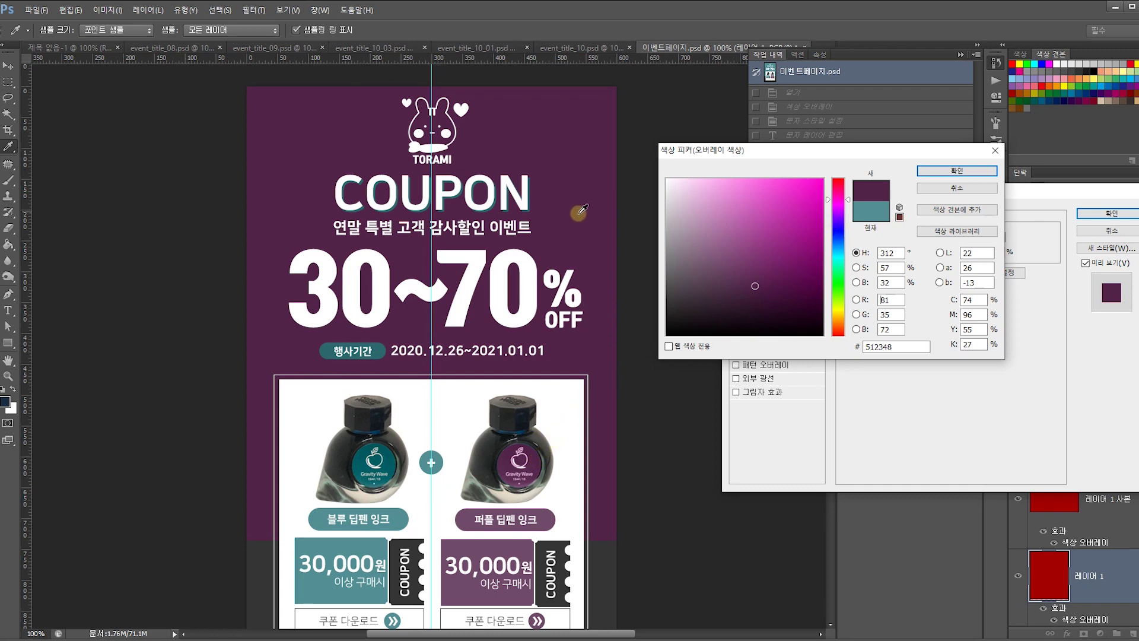
left_click(731, 232)
left_click(719, 230)
left_click(707, 237)
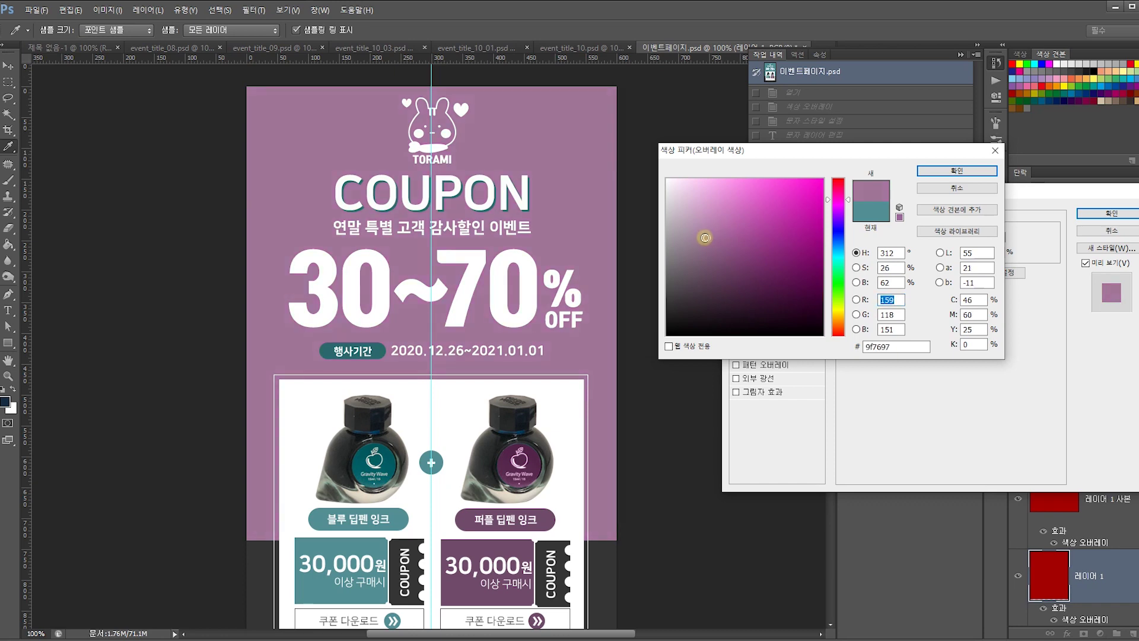
left_click(703, 237)
left_click(703, 241)
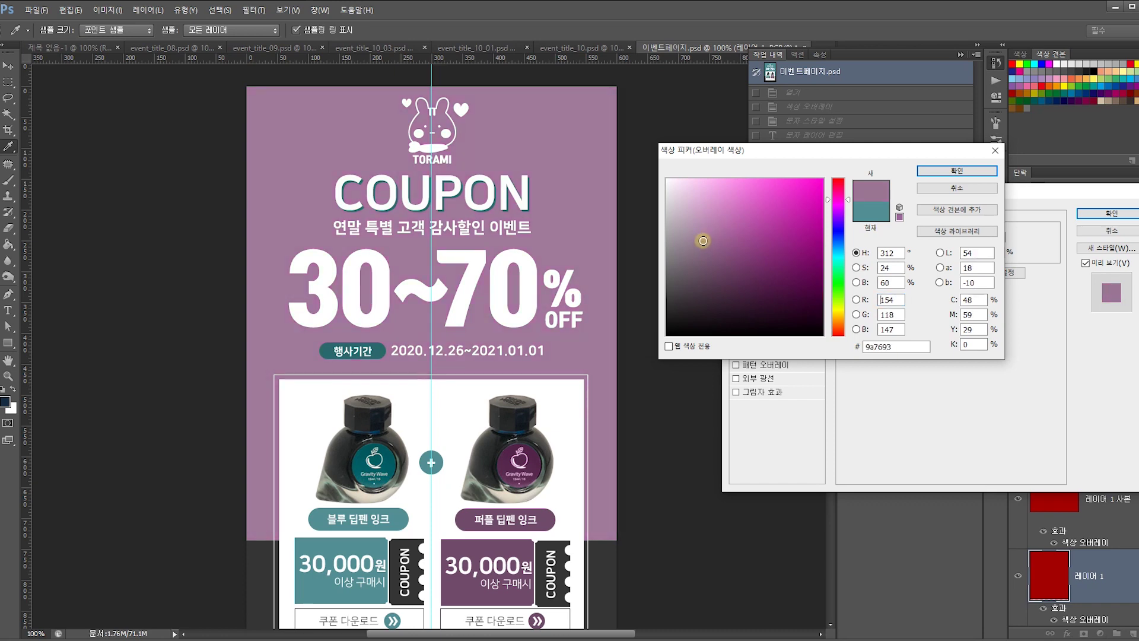
left_click(947, 177)
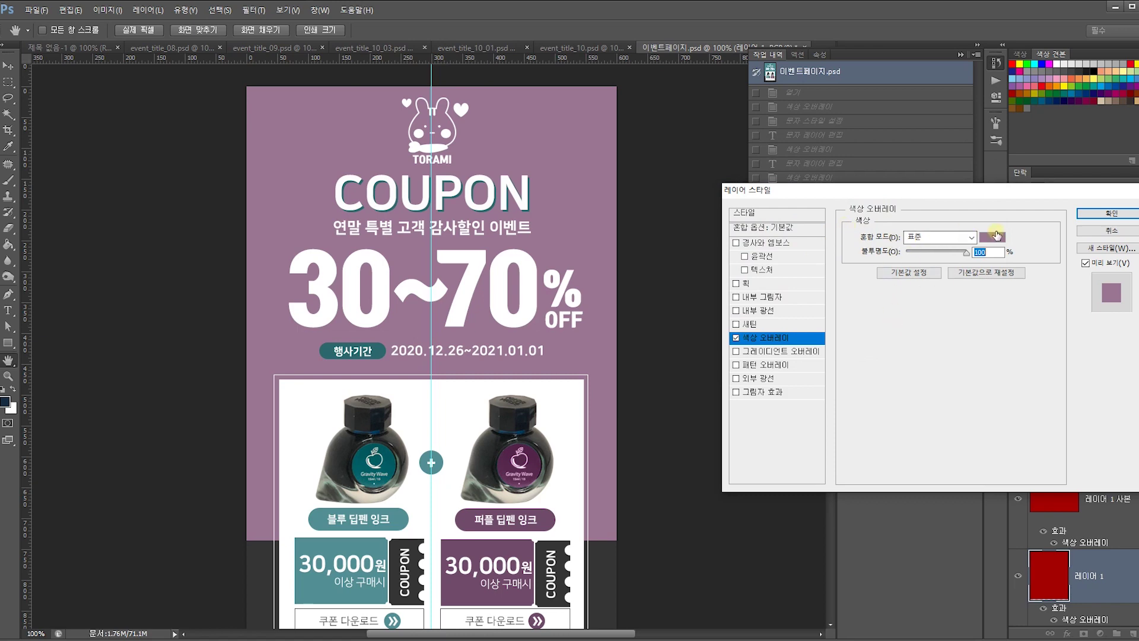
left_click(1111, 213)
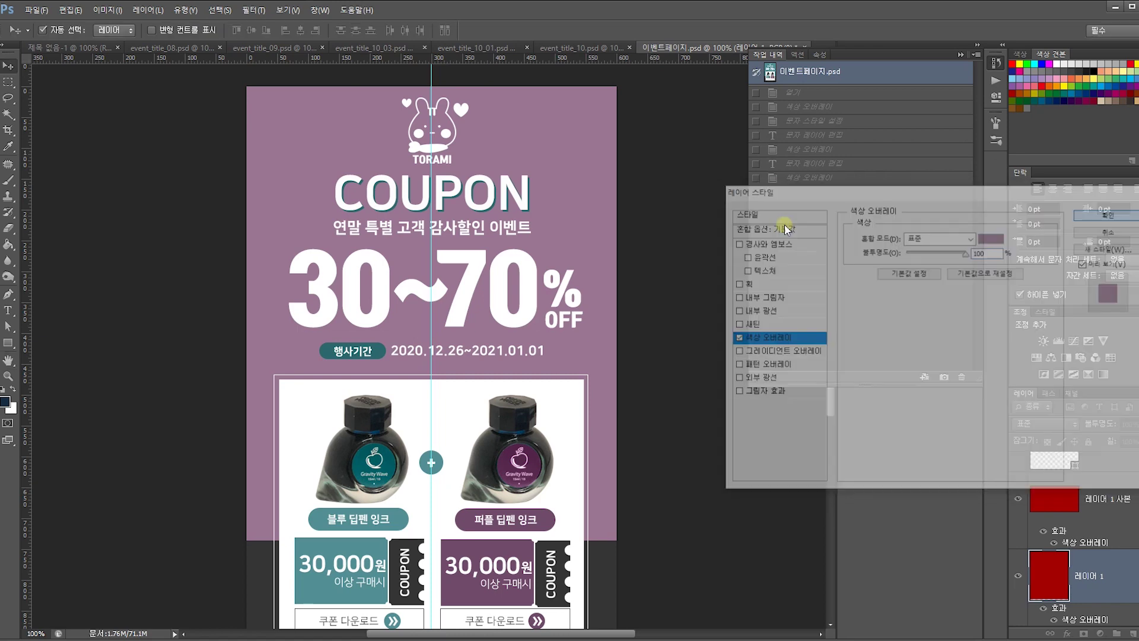
left_click(181, 147)
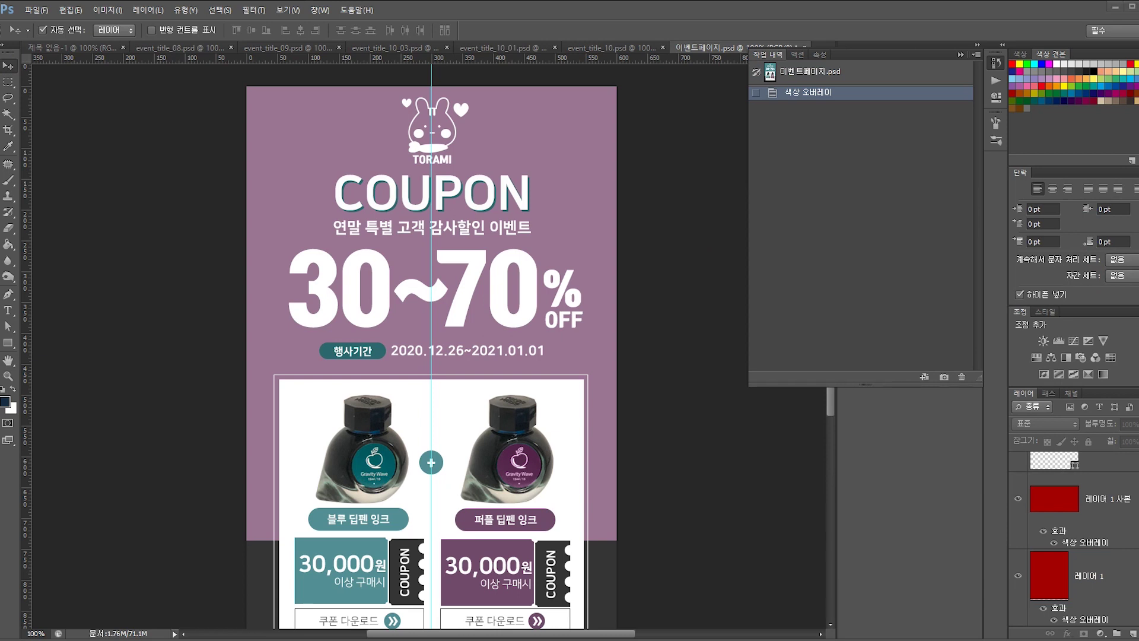
scroll(636, 371, "down", 5)
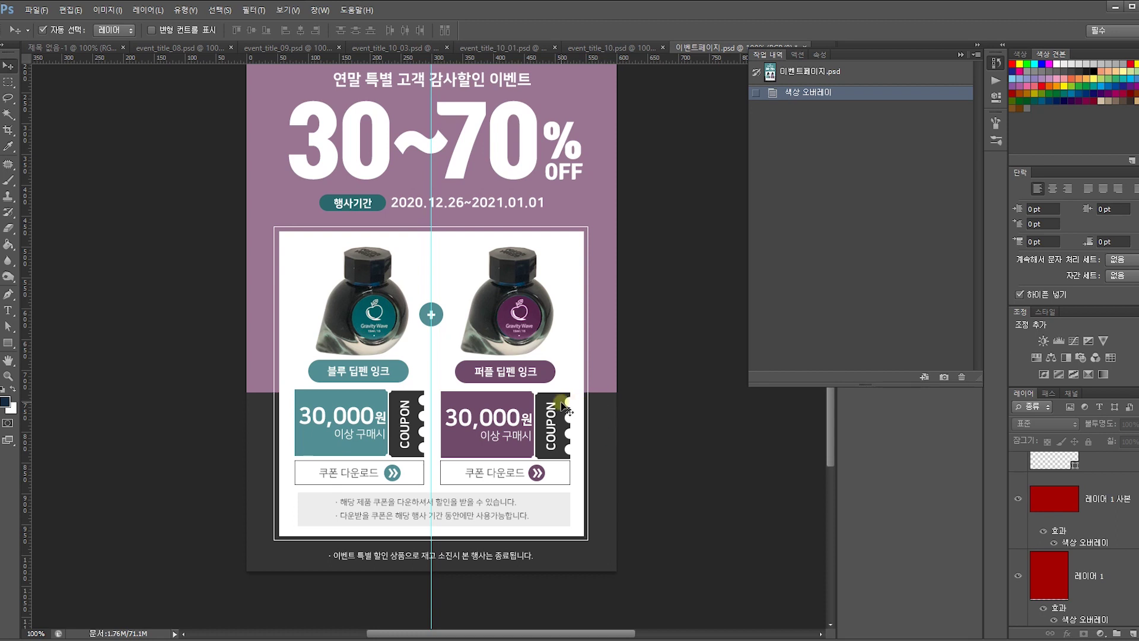
scroll(564, 408, "up", 2)
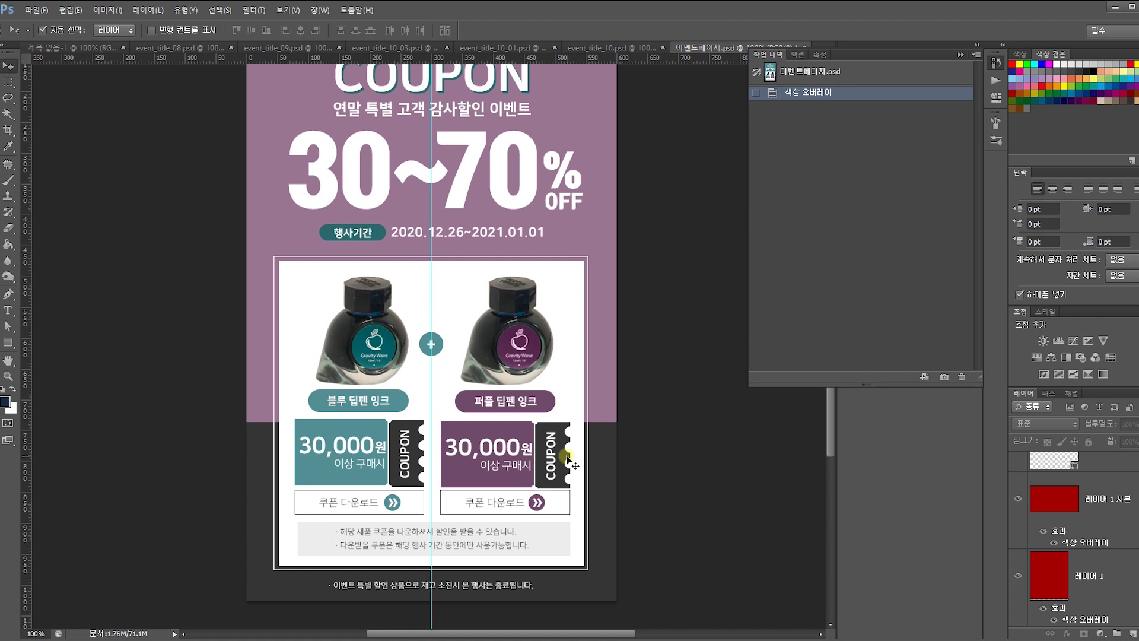
left_click(475, 541)
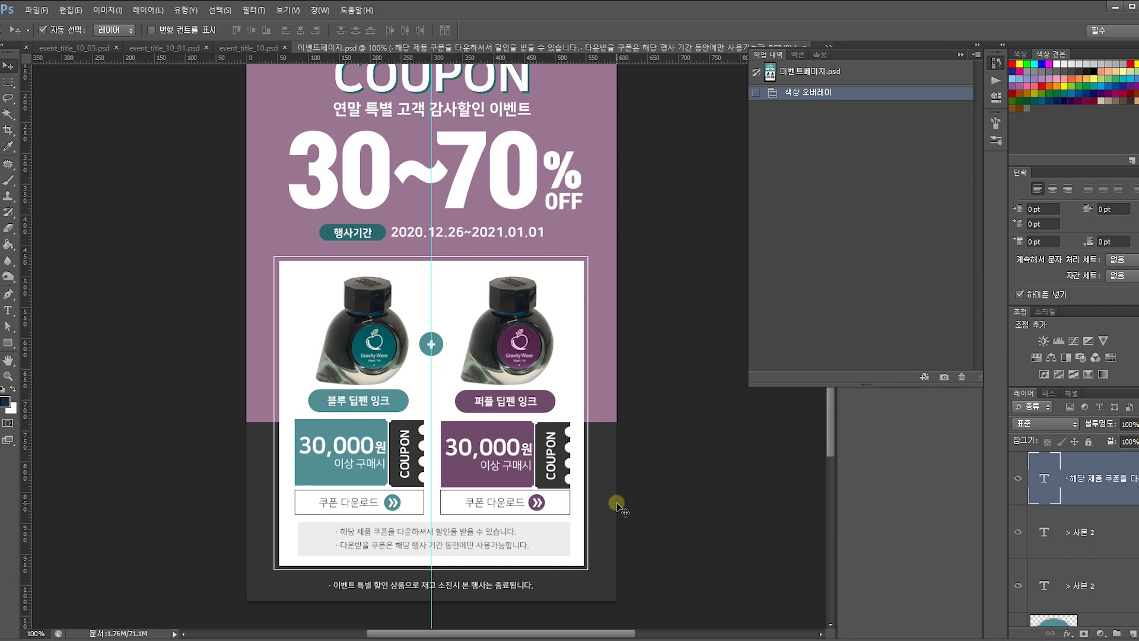
scroll(647, 416, "up", 5)
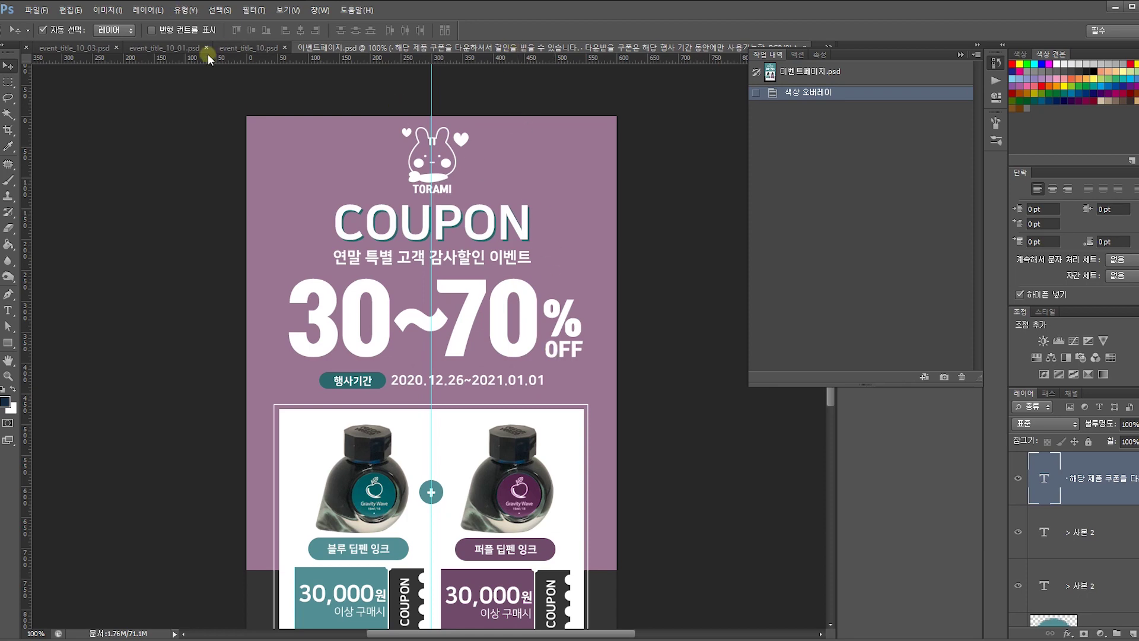
Copy the 30% HIT SALE title layers from the untitled document into the coupon event page.
left_click(90, 48)
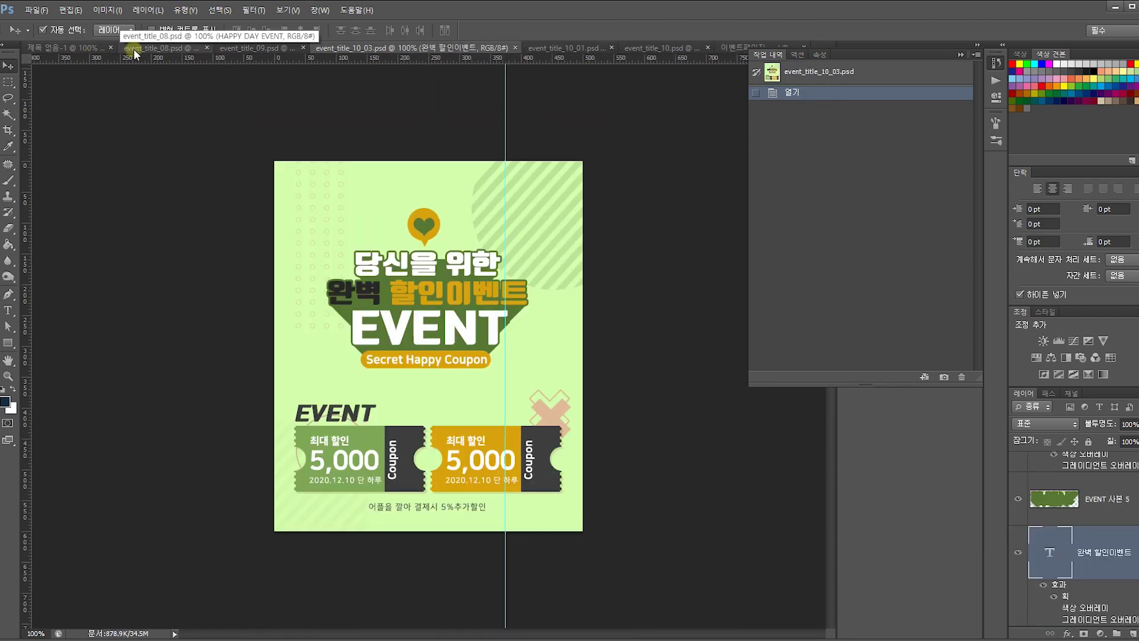
left_click(81, 48)
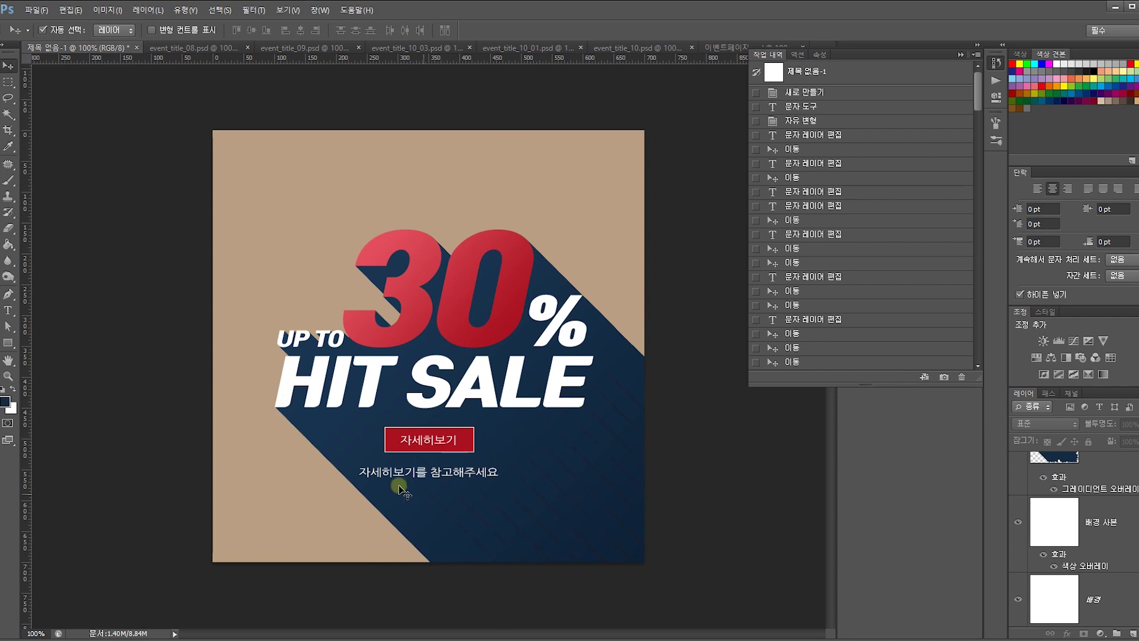
left_click_drag(681, 530, 329, 214)
left_click_drag(572, 274, 497, 245)
Scale down the HIT SALE title over the coupon page's lower right area and bring its layers to the front.
key("ctrl+t")
left_click_drag(695, 627, 470, 436)
left_click_drag(379, 371, 584, 326)
key("Return")
left_click_drag(612, 512, 589, 524)
key("ctrl+shift+bracketright")
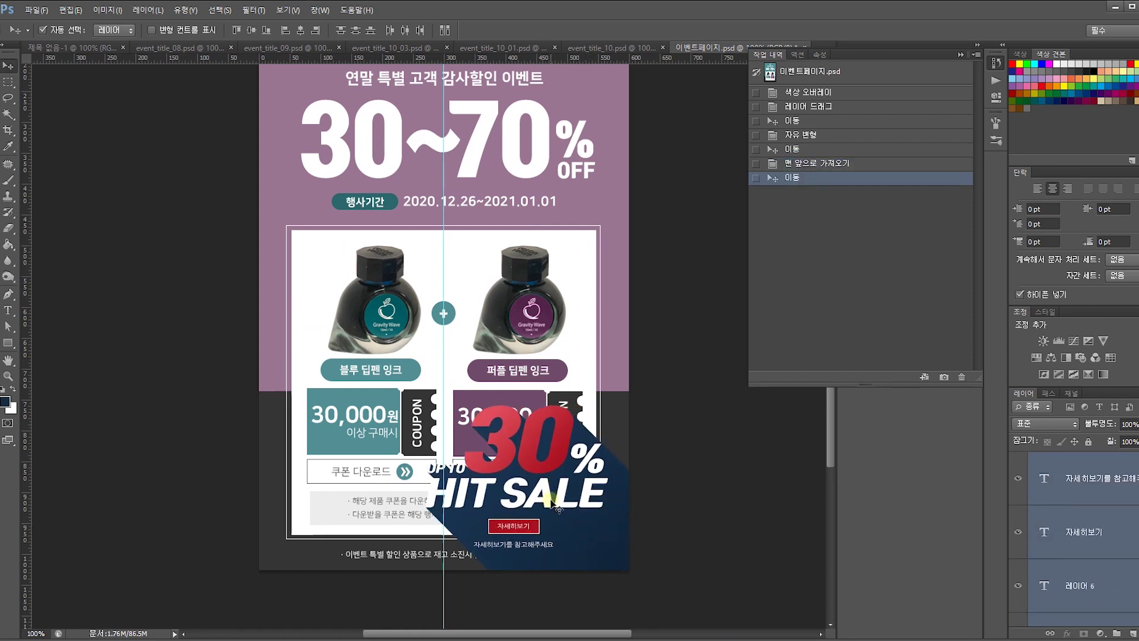
Reposition the HIT SALE title over the coupon page, up to the discount headline, and delete its layers.
mouse_move(575, 424)
left_mouse_down()
mouse_move(581, 497)
mouse_move(596, 425)
left_mouse_up()
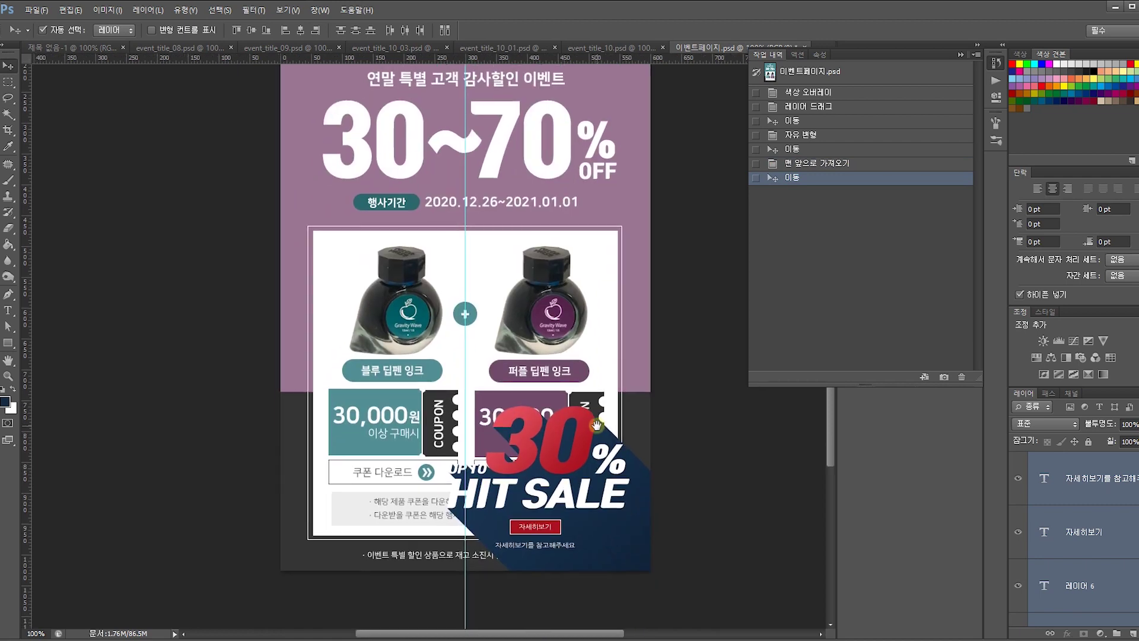
left_click_drag(584, 467, 585, 467)
left_click_drag(589, 439, 614, 475)
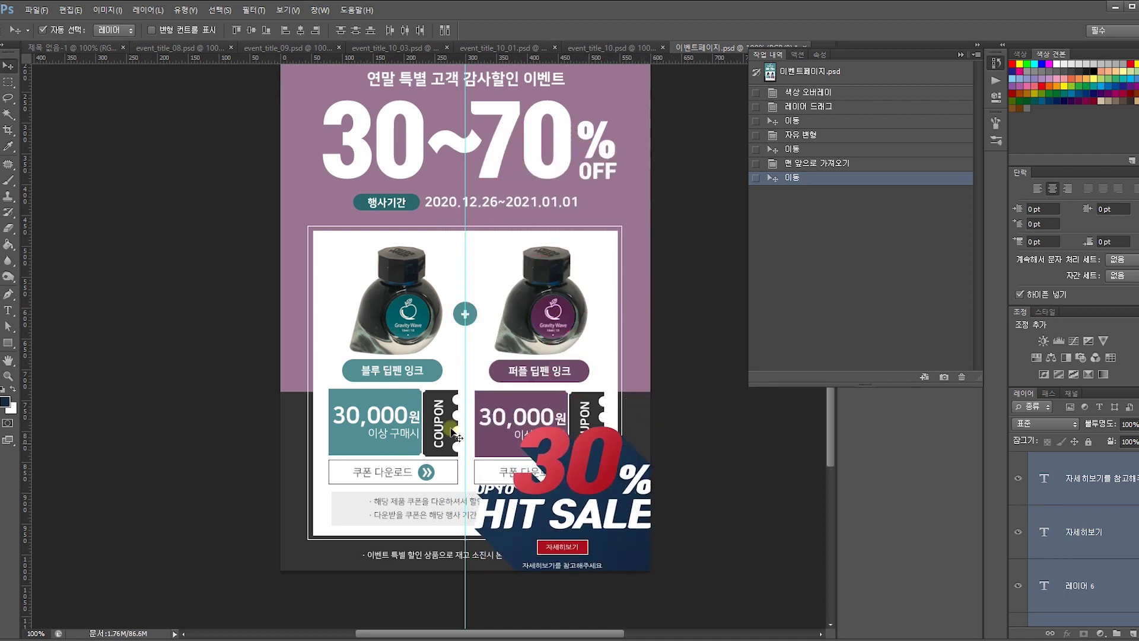
left_click_drag(590, 543, 575, 524)
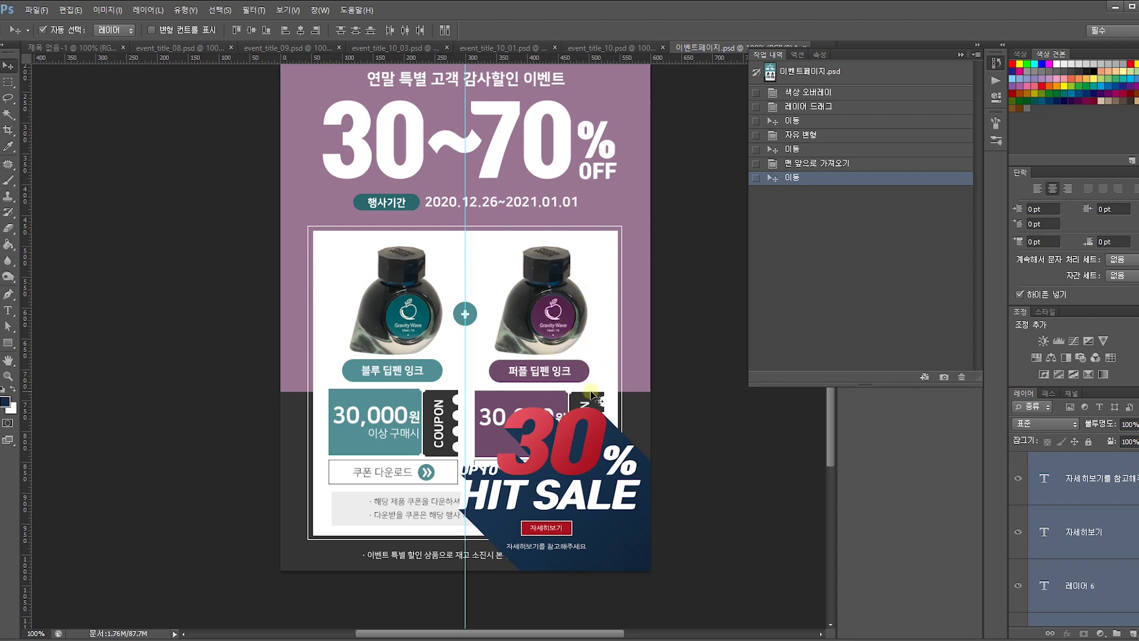
left_click_drag(598, 303, 607, 422)
left_click_drag(560, 531, 546, 279)
key("Delete")
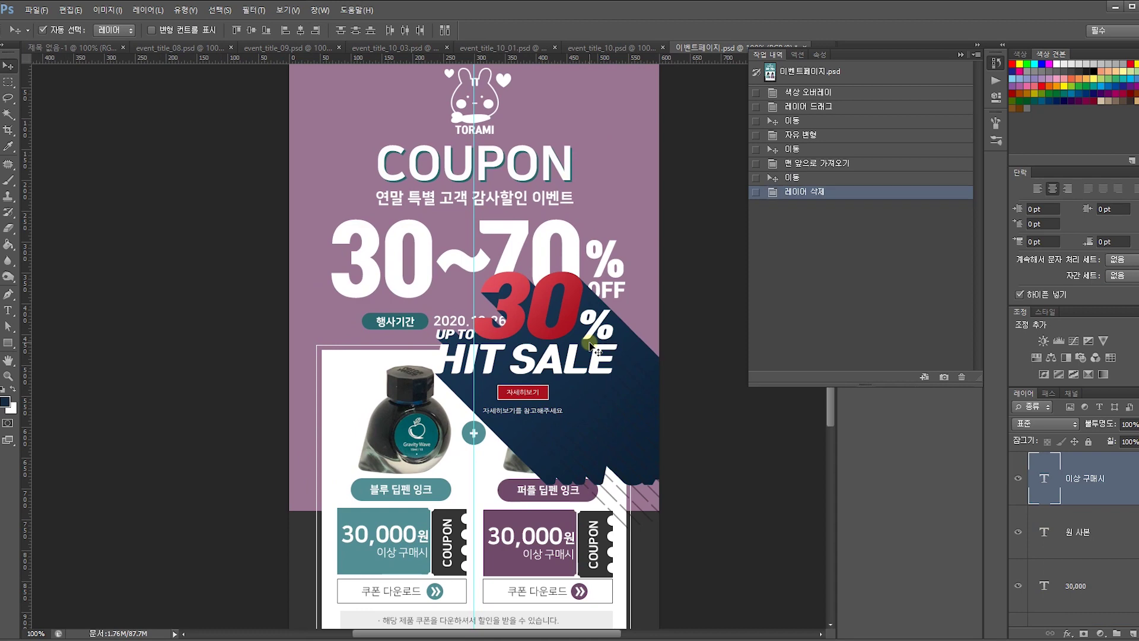
left_click(700, 381)
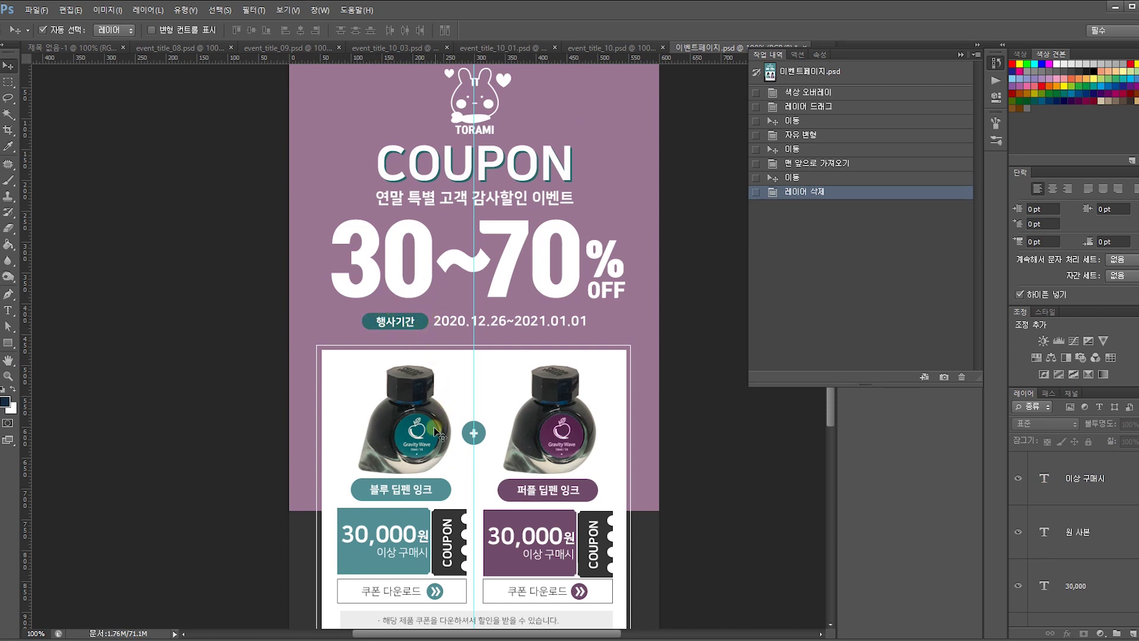
Recolor the event-period badge's color overlay to orange #d98a00.
left_click(425, 325)
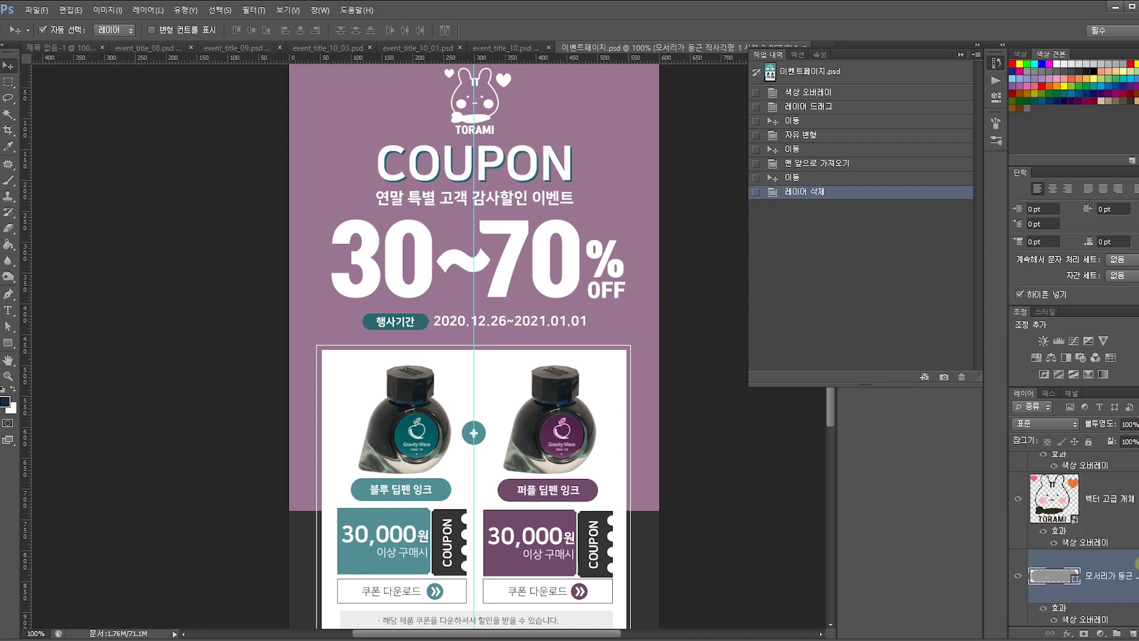
double_click(1135, 561)
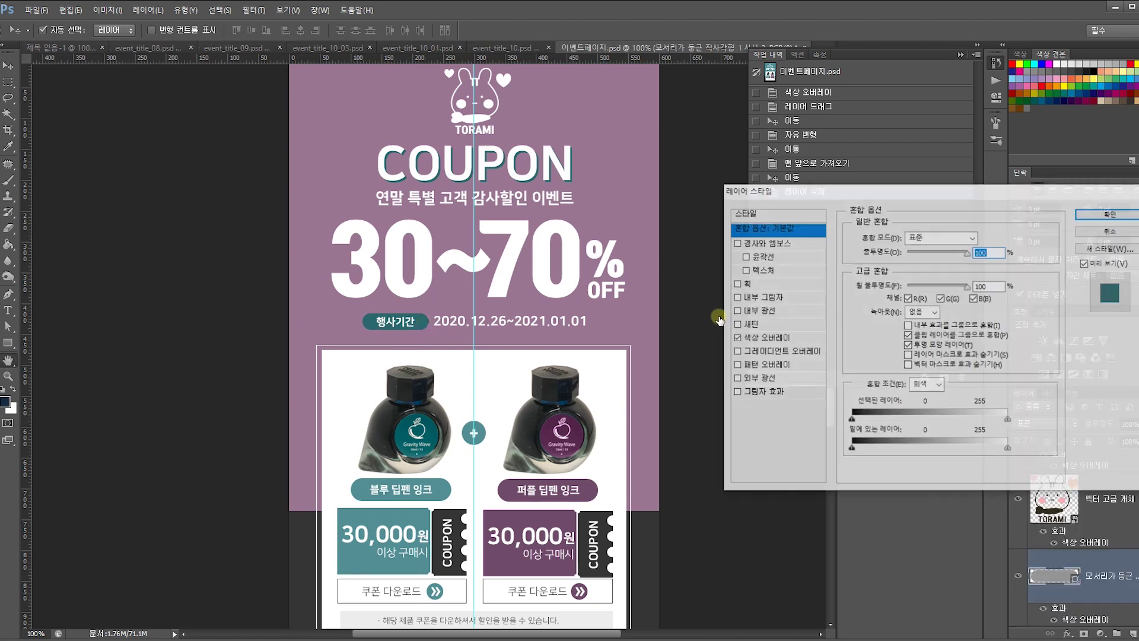
left_click(773, 338)
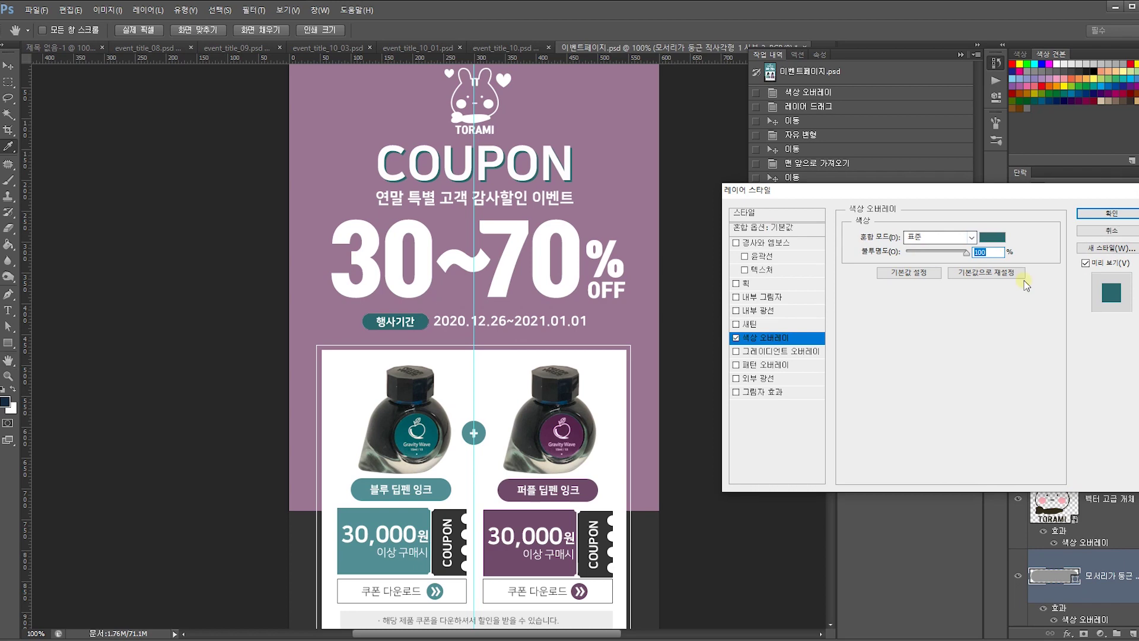
left_click(985, 238)
left_click_drag(849, 331, 842, 319)
left_click(823, 203)
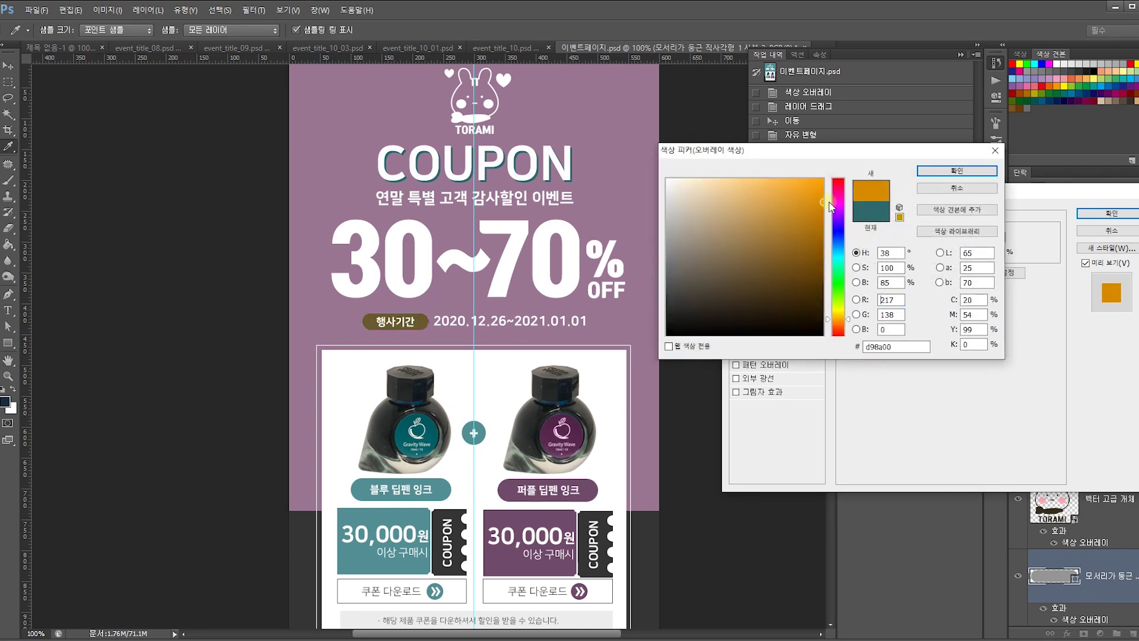
left_click(955, 171)
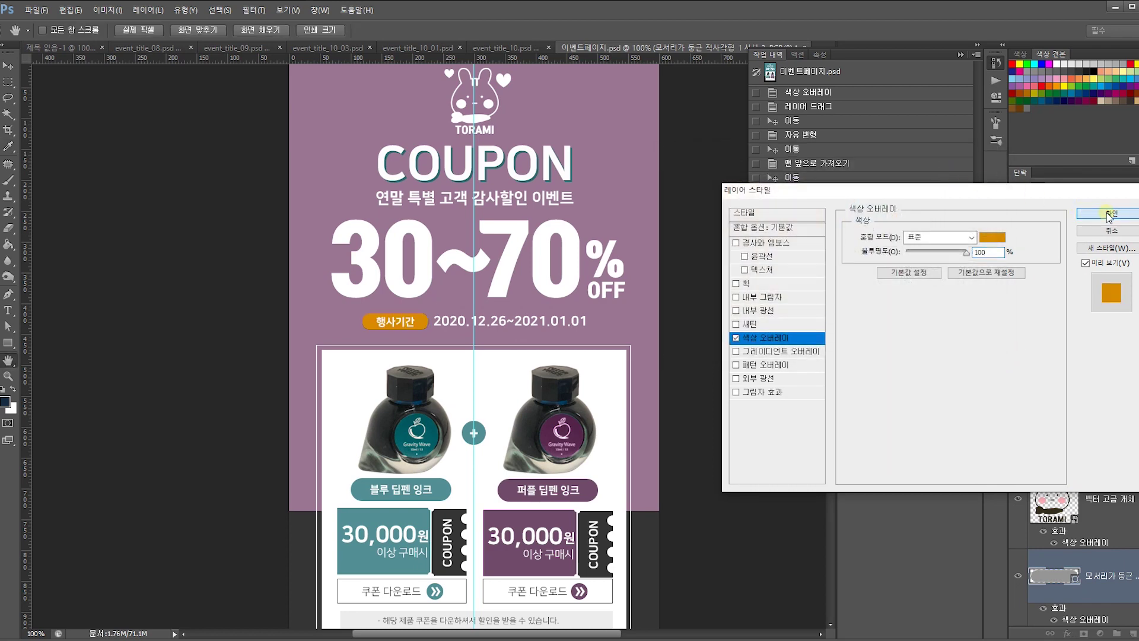
left_click(1112, 213)
left_click_drag(575, 439, 590, 439)
key("ctrl+z")
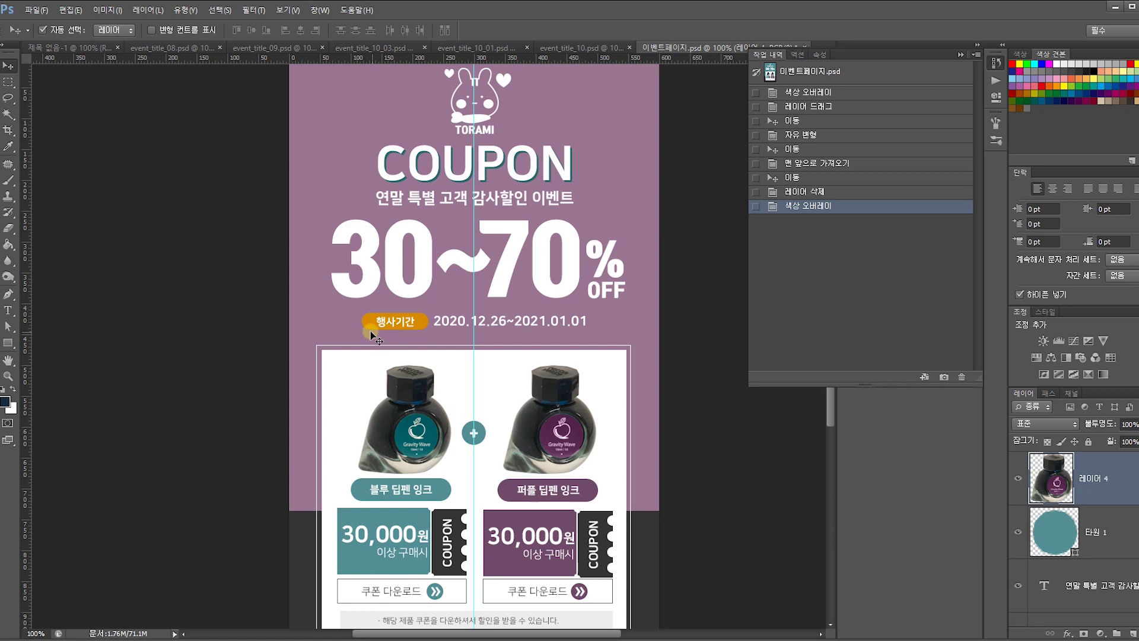
Sample the purple ink label's color for the event-period badge's color overlay and brighten it to purple #702862.
scroll(469, 380, "up", 1)
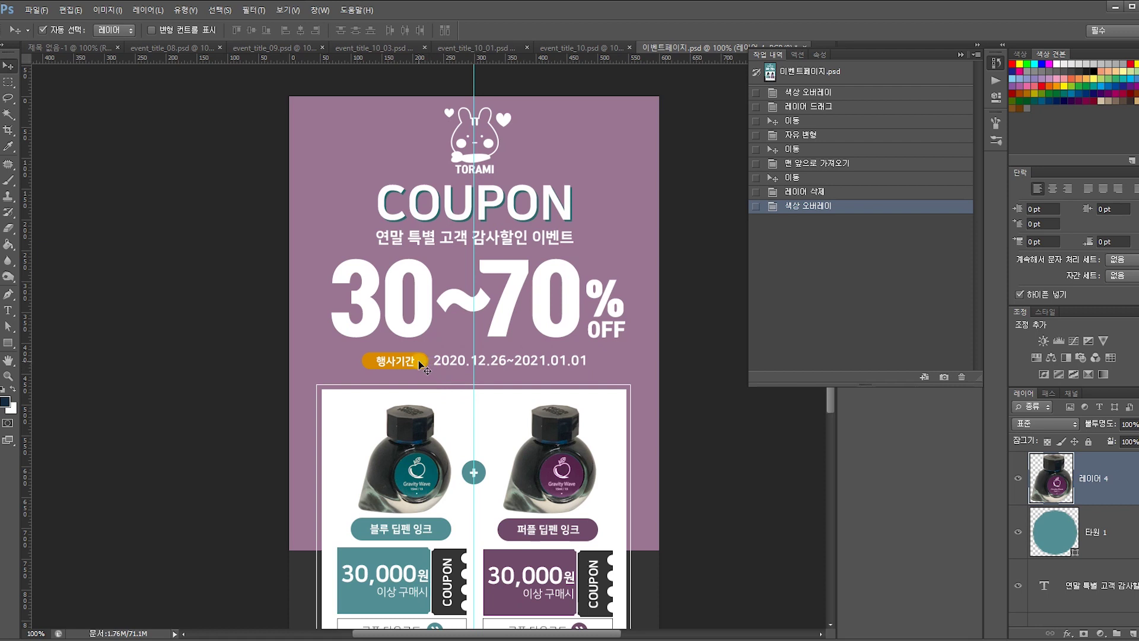
scroll(481, 371, "down", 1)
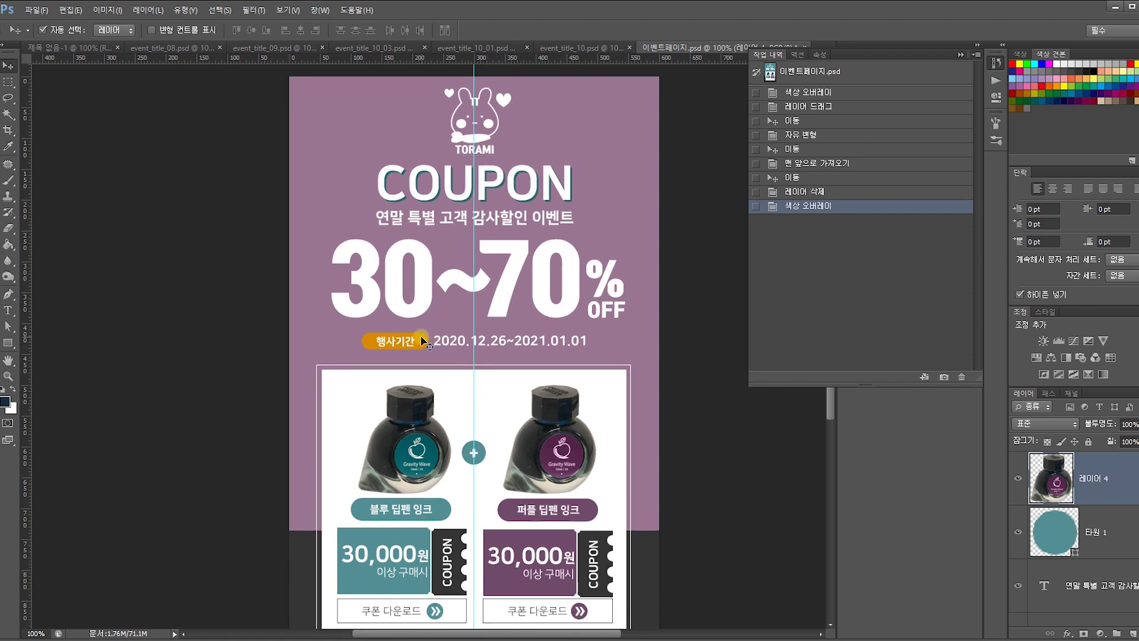
left_click(424, 341)
double_click(1114, 555)
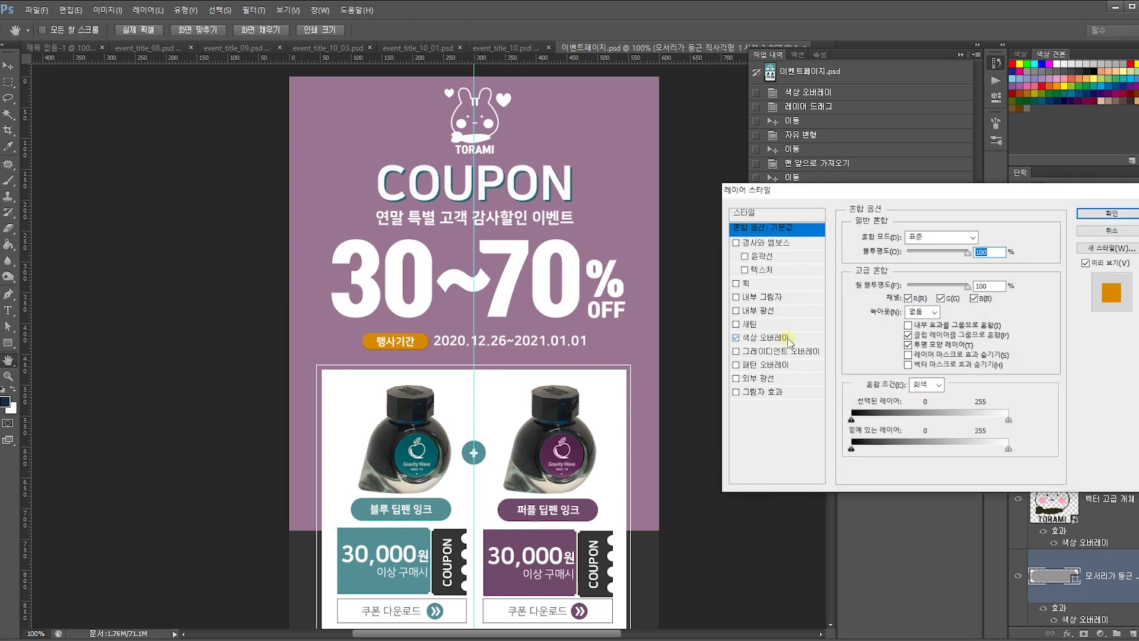
left_click(789, 340)
left_click(987, 244)
left_click(577, 458)
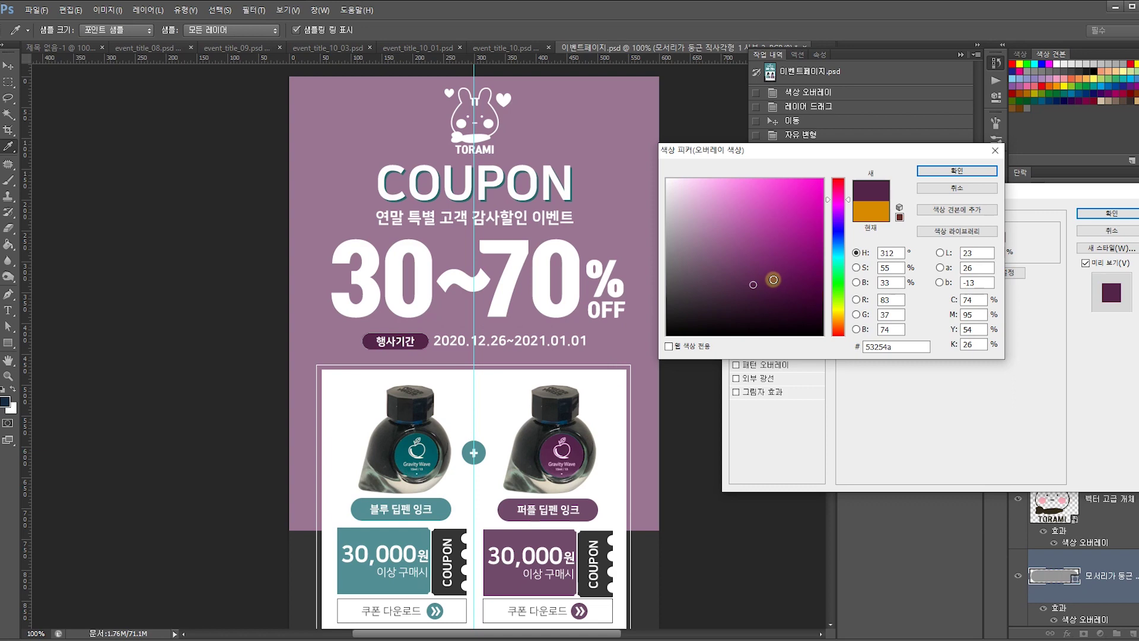
left_click(768, 264)
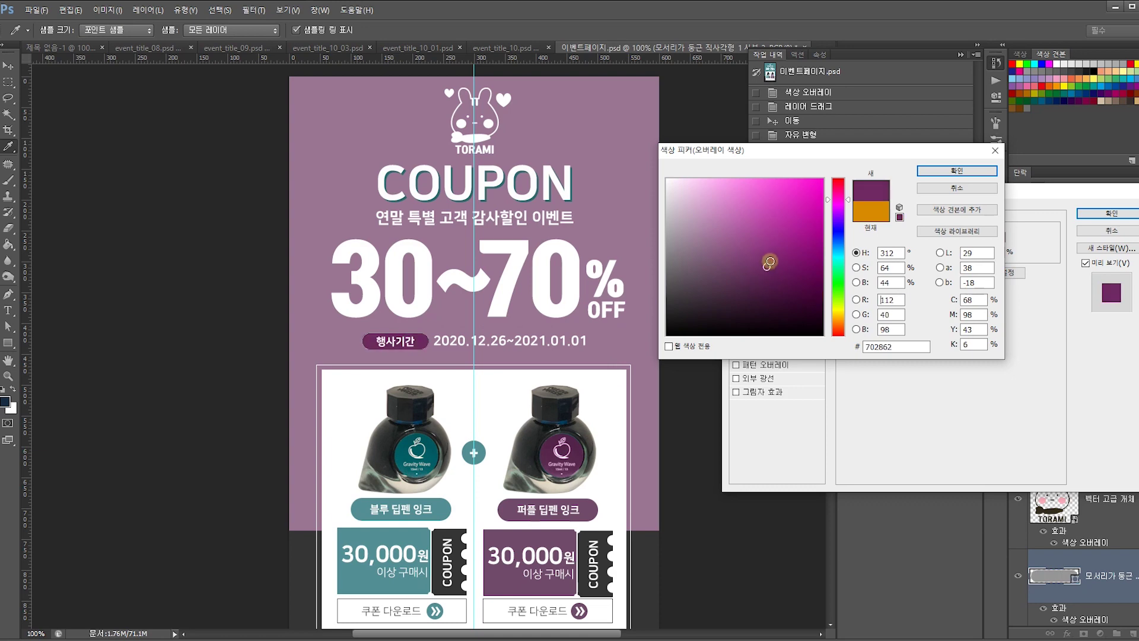
left_click(952, 171)
key("Return")
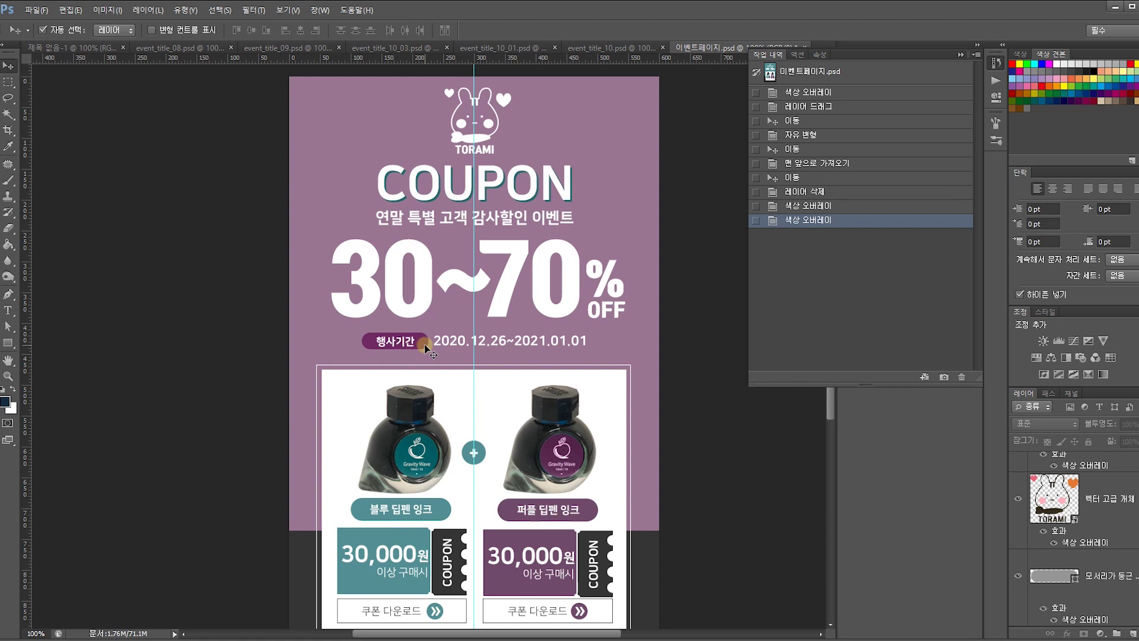
Open the page background's color overlay and try vivid magenta #f020c7, light pink #d28fc5 and mauve #a36b98.
left_click(611, 187)
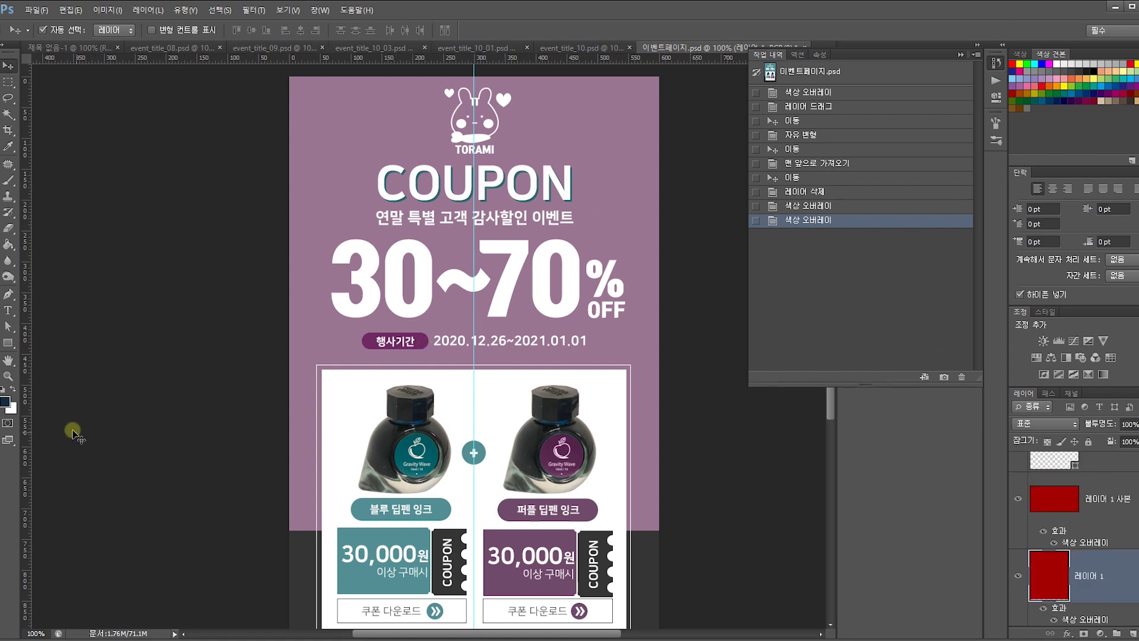
double_click(1132, 564)
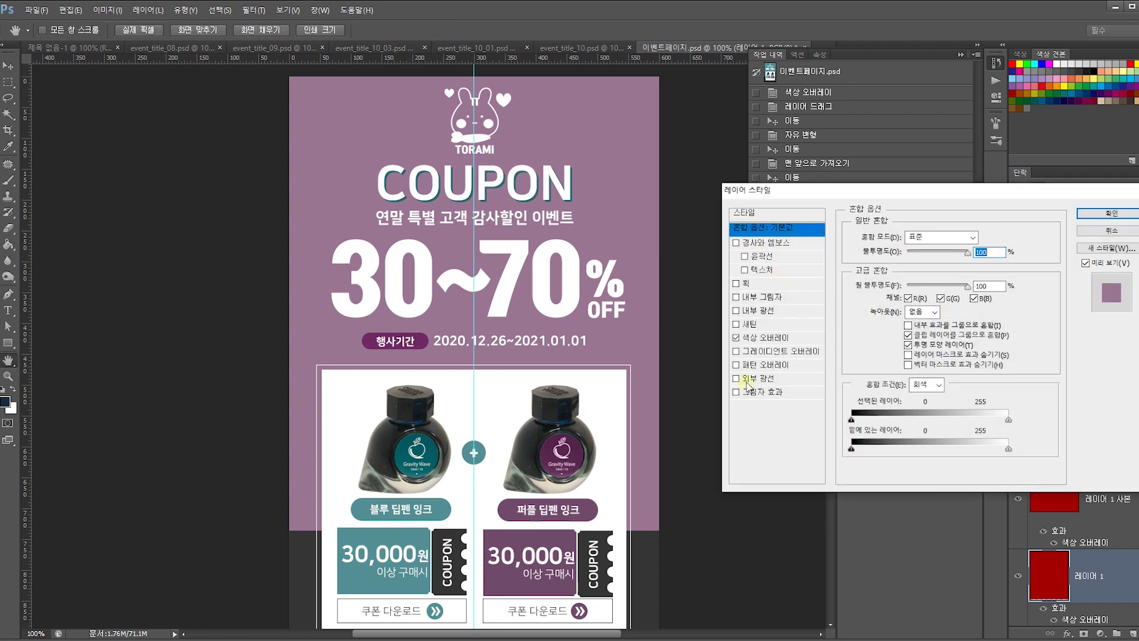
left_click(784, 340)
left_click(999, 239)
mouse_move(753, 258)
left_mouse_down()
mouse_move(747, 295)
mouse_move(758, 209)
mouse_move(813, 212)
mouse_move(803, 289)
mouse_move(802, 187)
left_mouse_up()
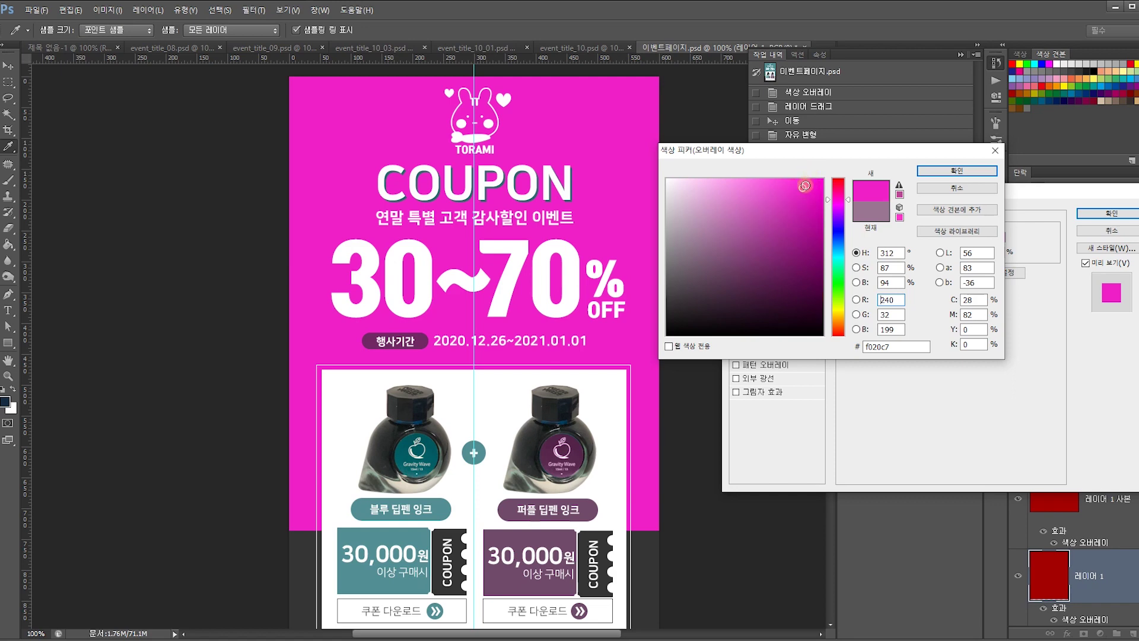
left_click(716, 206)
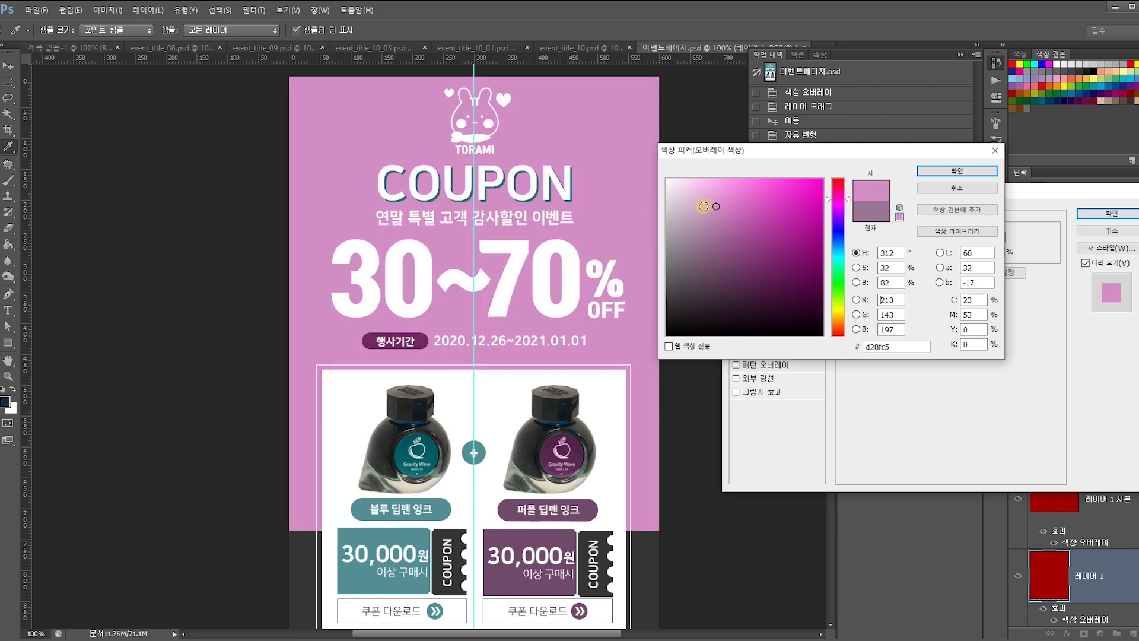
left_click(720, 236)
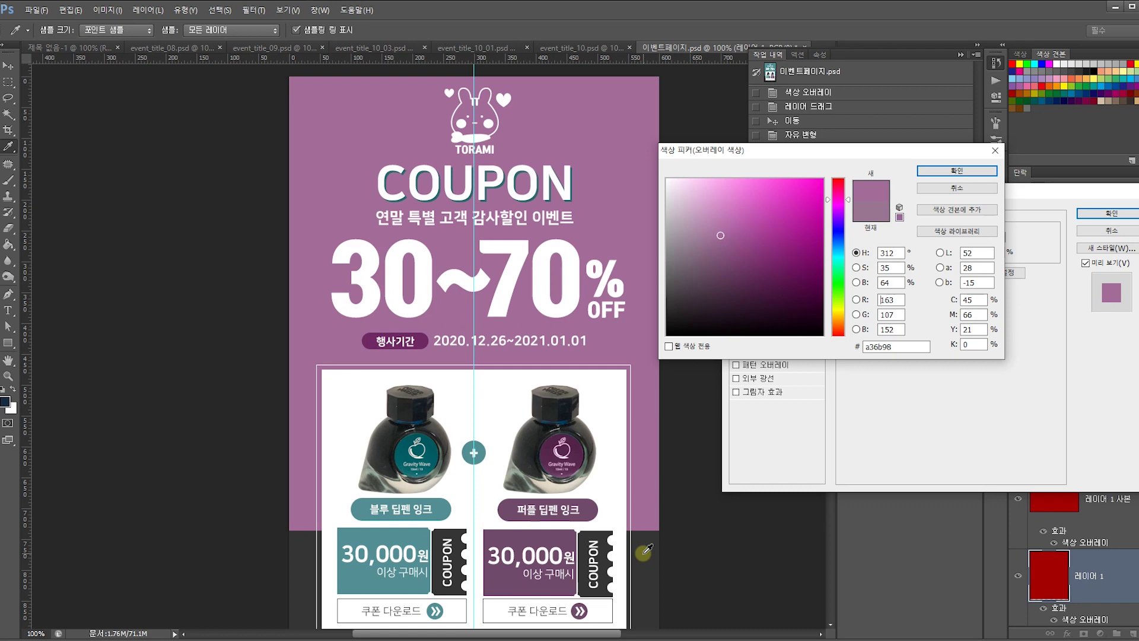
Try vivid magenta #ff0ccf, mauve #a66a9a and dark purple #591c4d as the background's overlay color.
left_click(941, 188)
left_click_drag(815, 185, 816, 168)
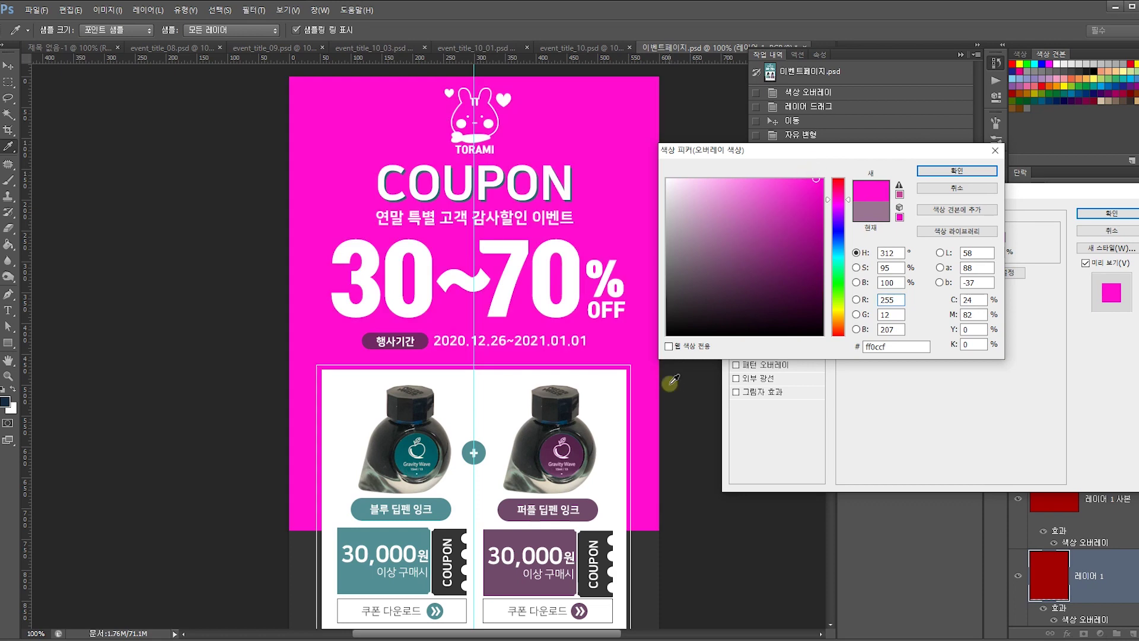
left_click(724, 233)
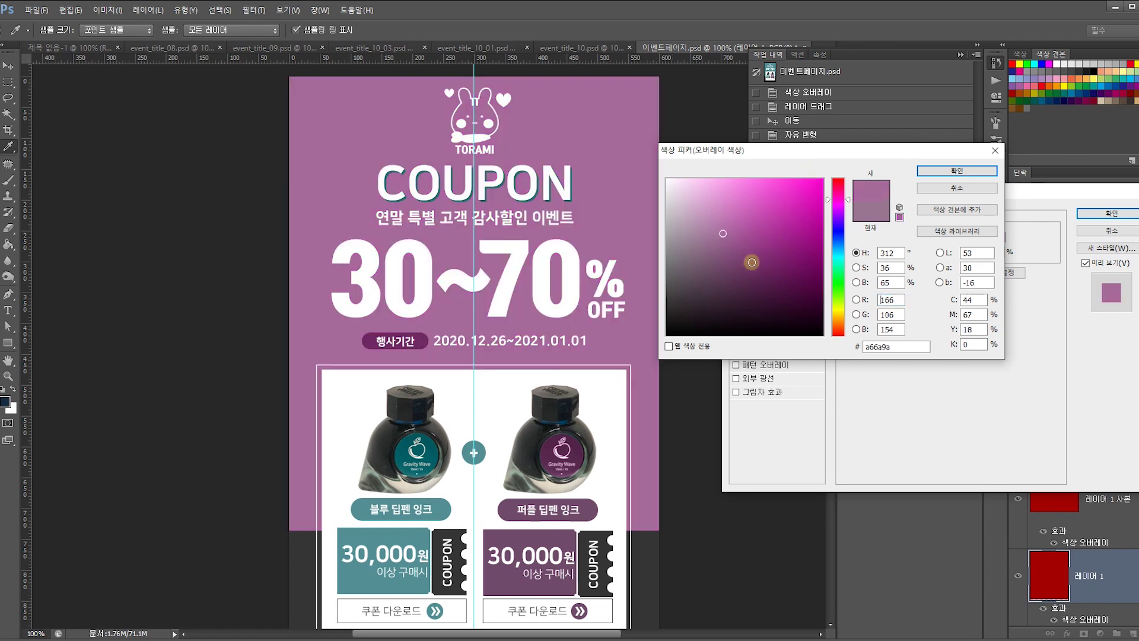
left_click(774, 281)
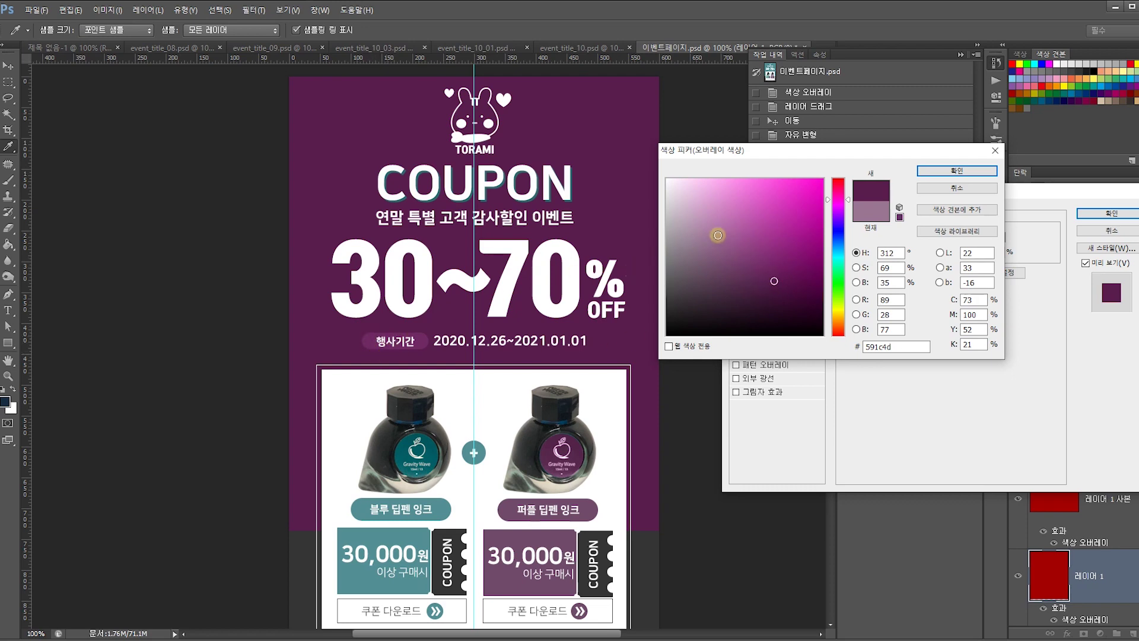
Set the page background's color overlay to muted mauve #9f6d95 and apply it.
left_click(718, 234)
left_click_drag(716, 235, 717, 232)
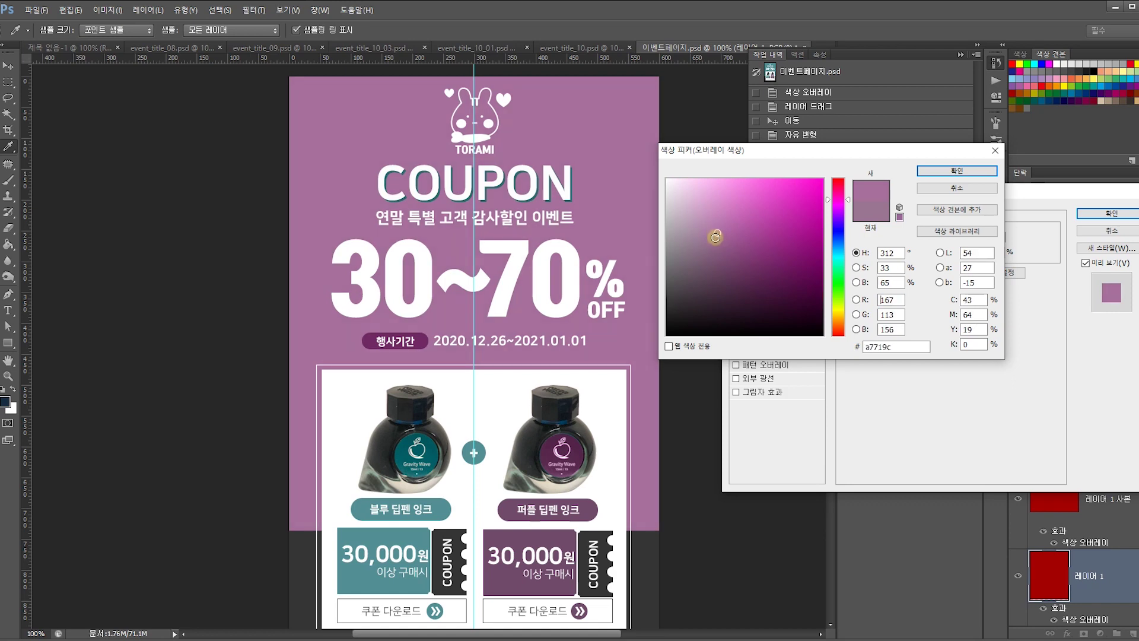
left_click(715, 238)
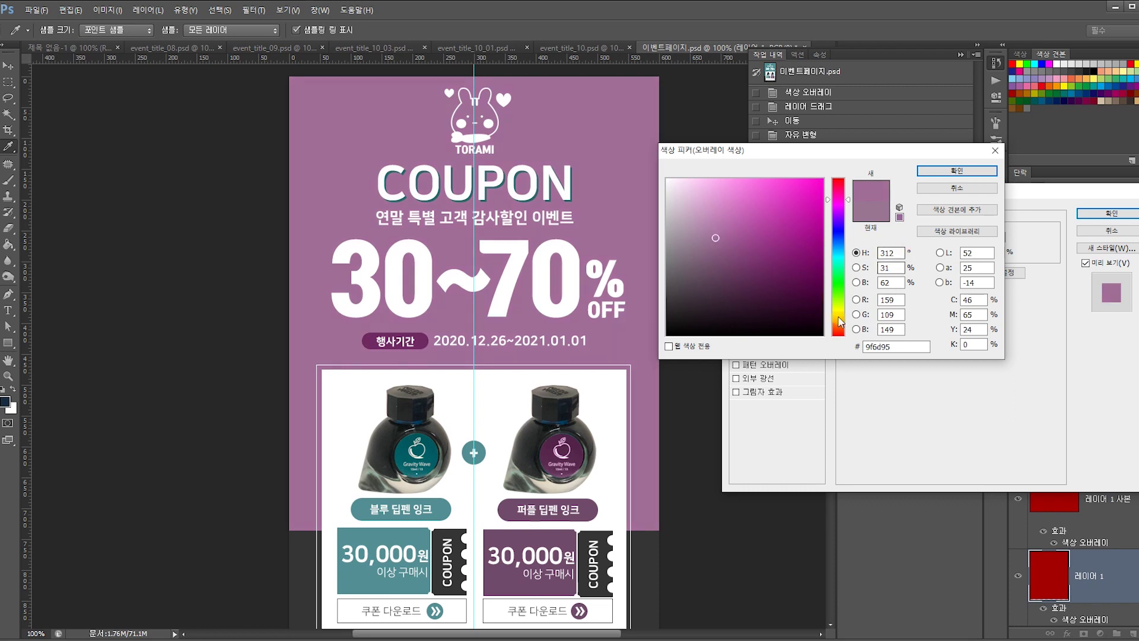
left_click(925, 172)
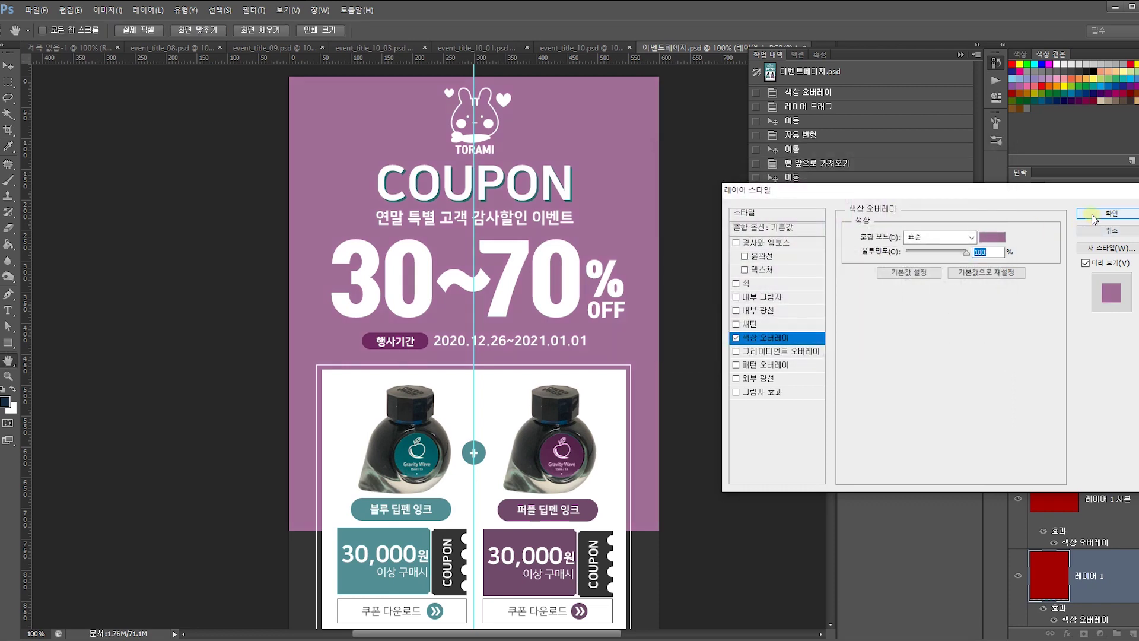
left_click(1092, 215)
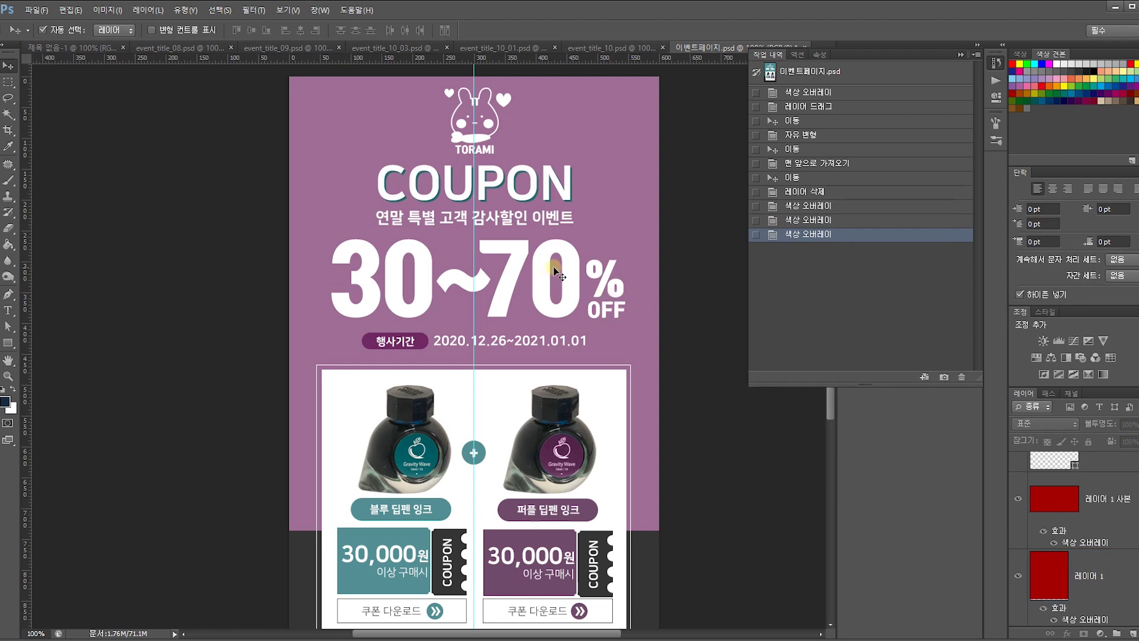
Compare the COUPON title's shadow in the originally opened document state with the latest recolored state.
left_click(569, 258)
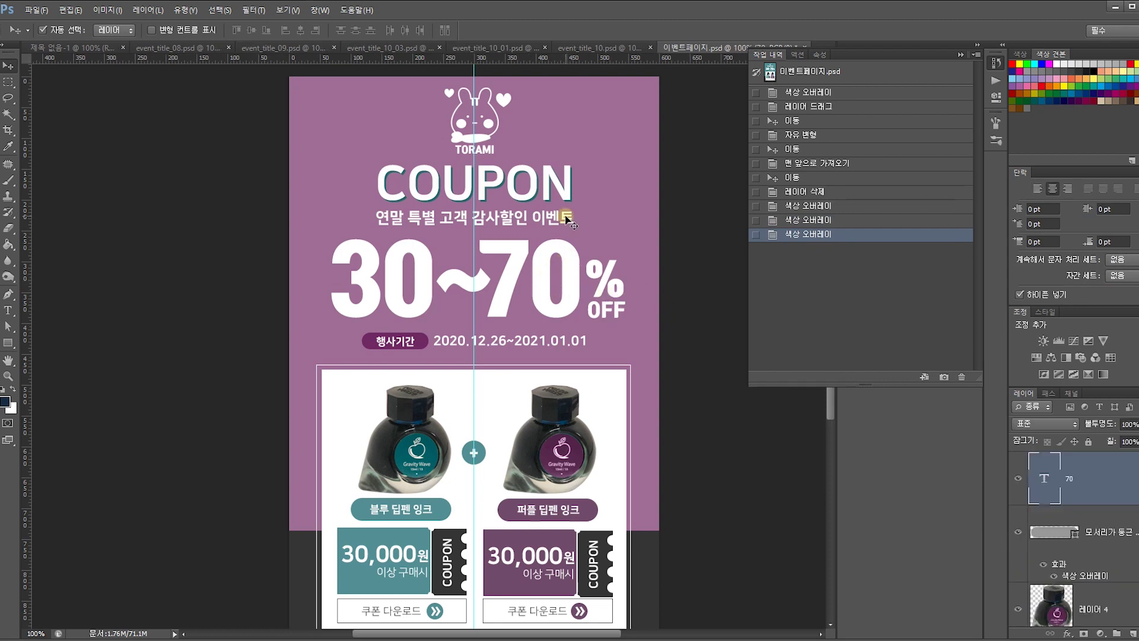
key("ctrl+plus")
left_click_drag(580, 212, 504, 389)
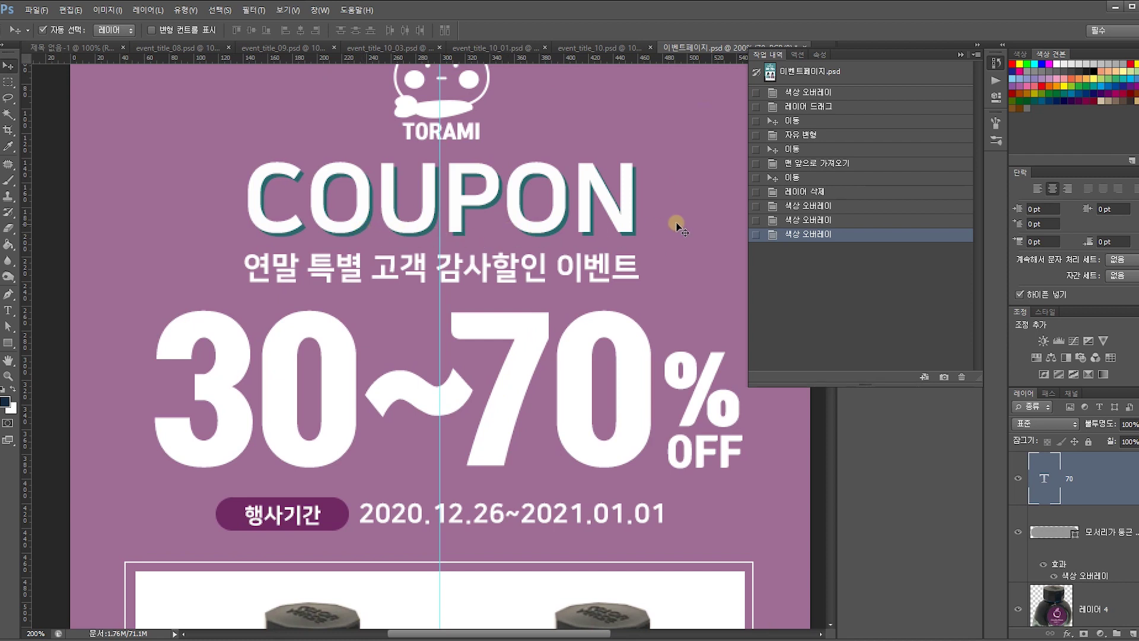
left_click(851, 77)
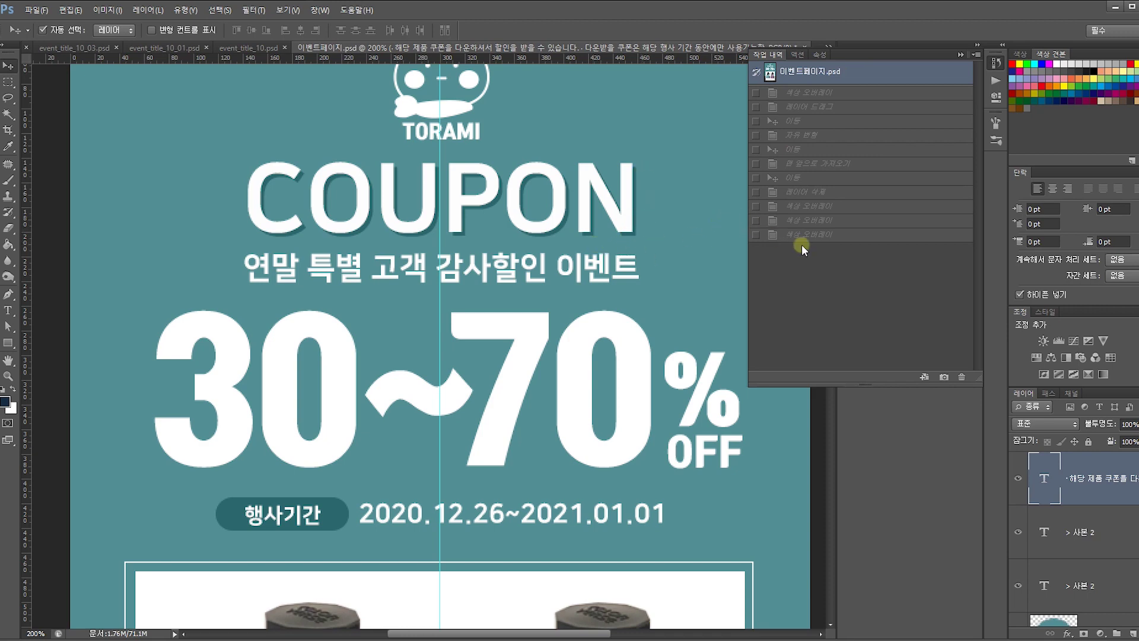
left_click(837, 235)
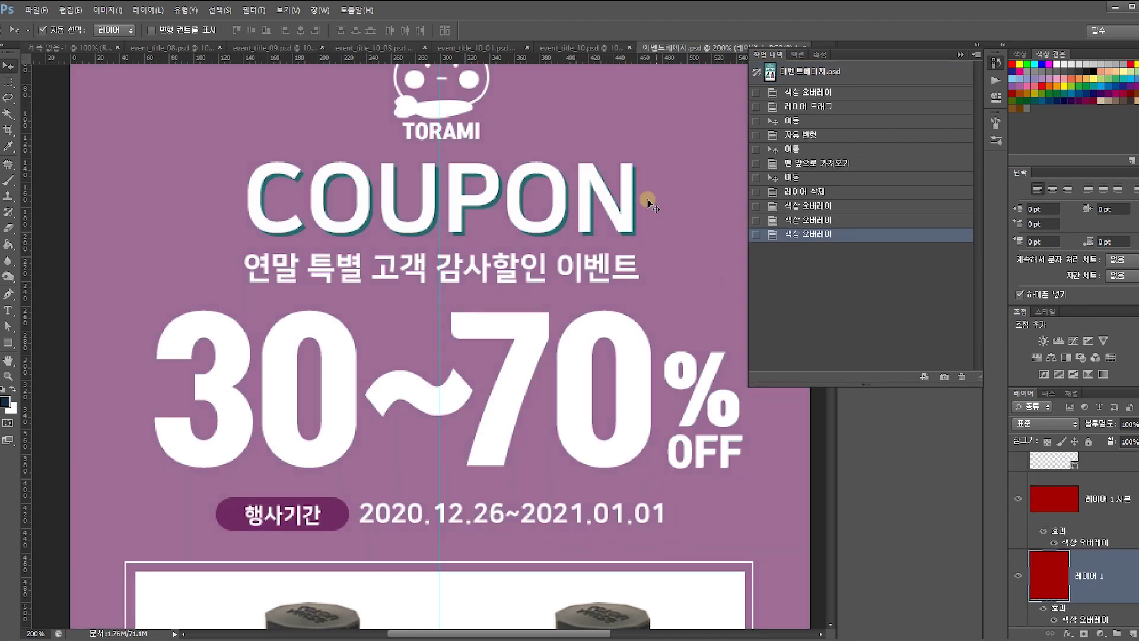
Sample the background's mauve for the COUPON title shadow's color overlay, darken it to a deeper purple and apply it.
left_click(636, 180)
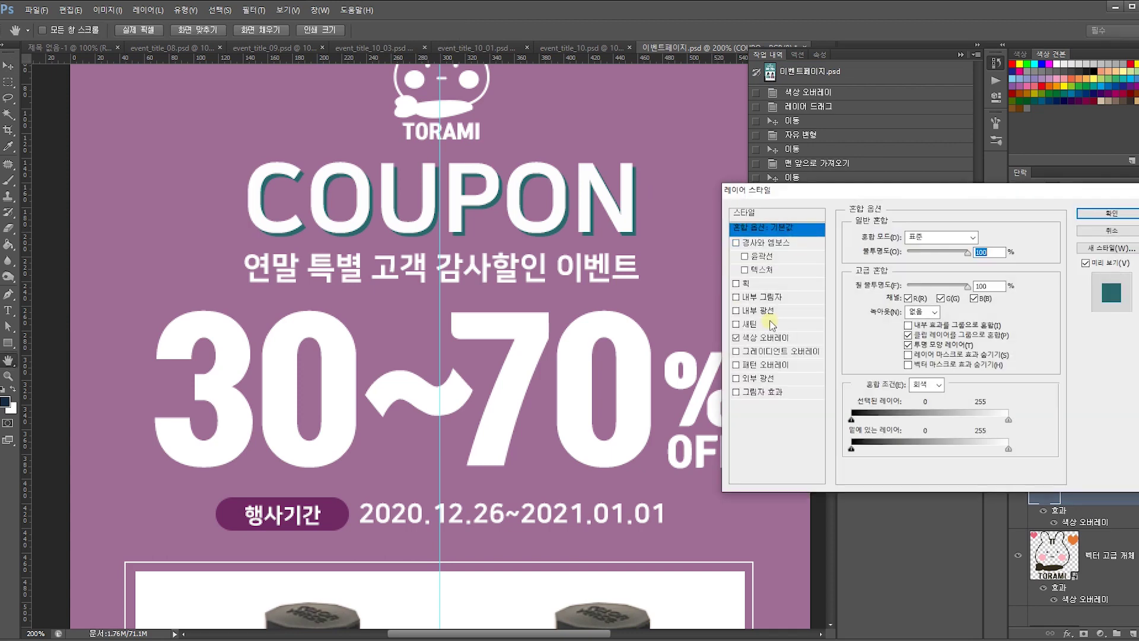
left_click(993, 238)
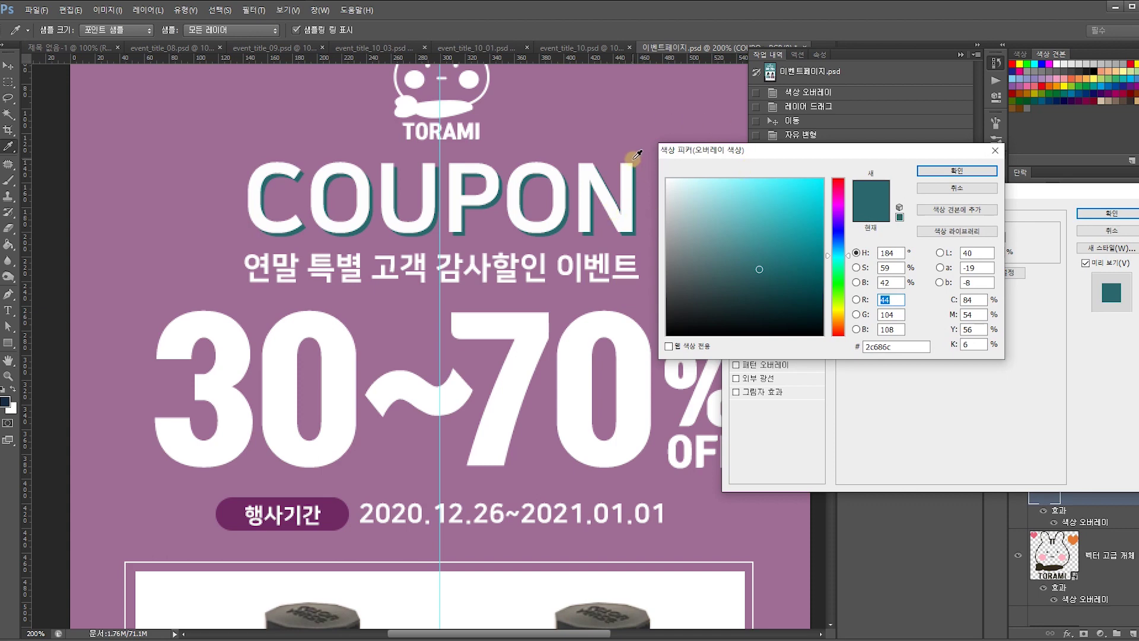
left_click(585, 121)
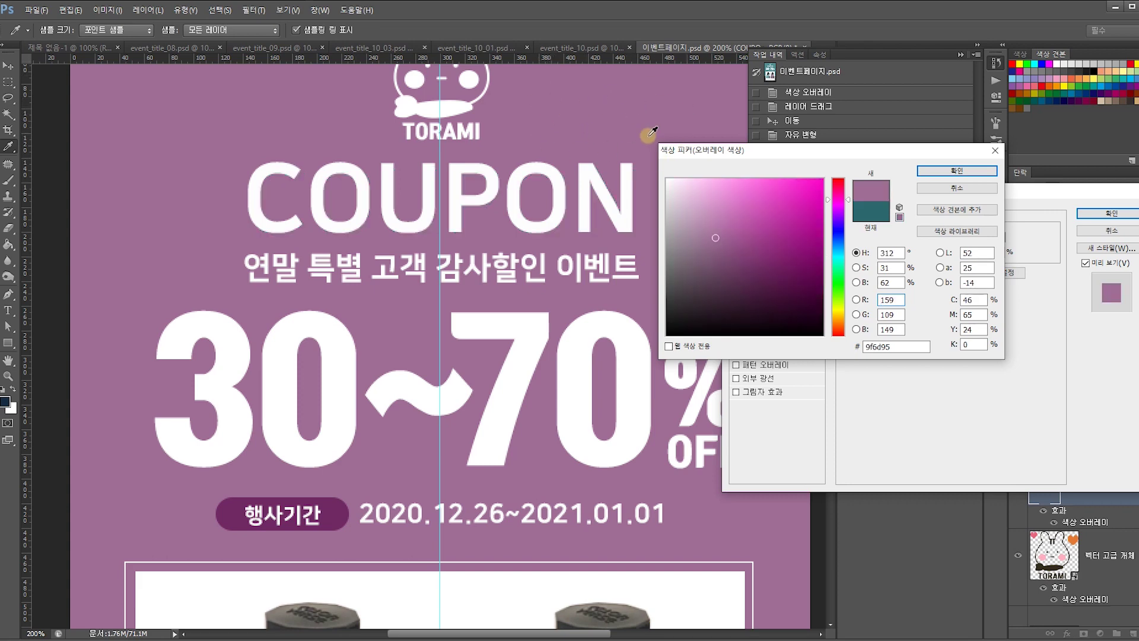
left_click(725, 257)
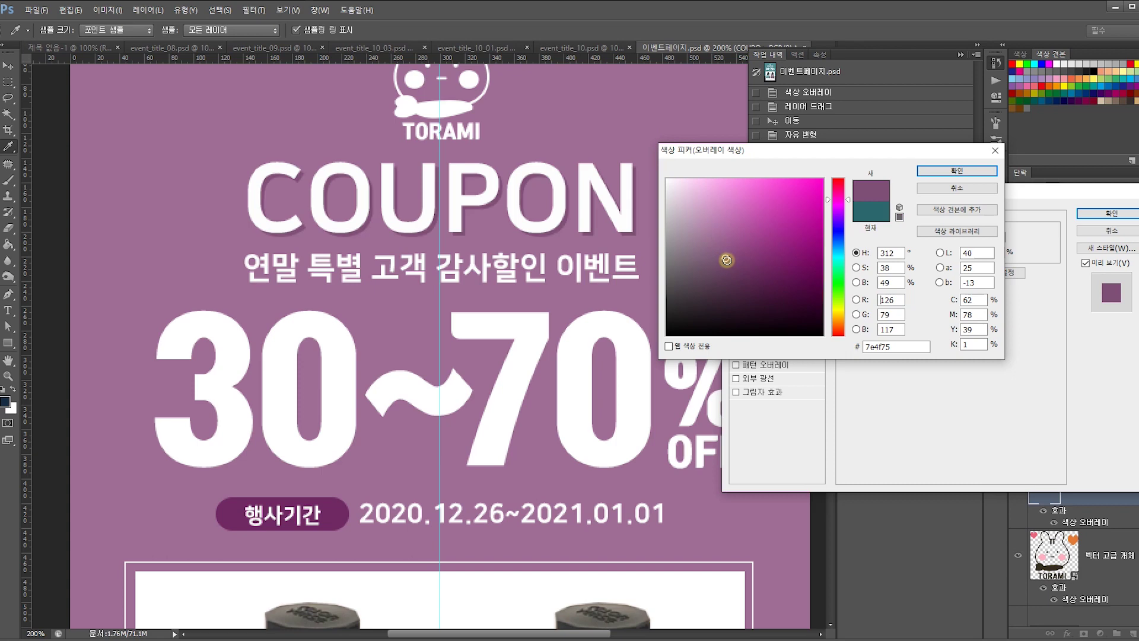
left_click(727, 262)
left_click(726, 265)
left_click(946, 173)
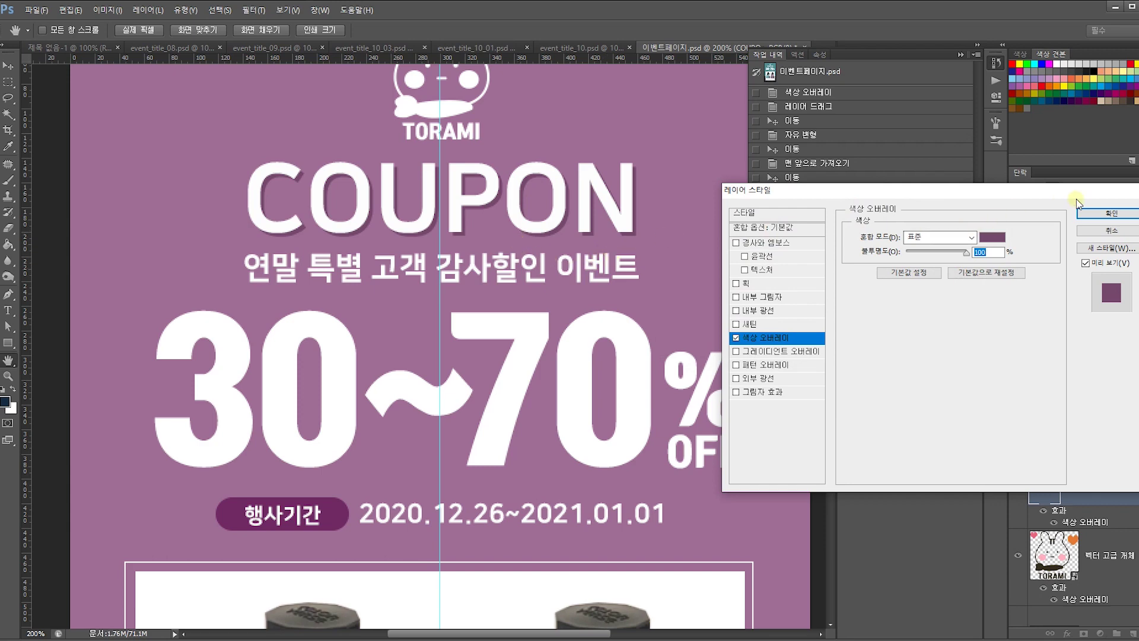
left_click(1090, 216)
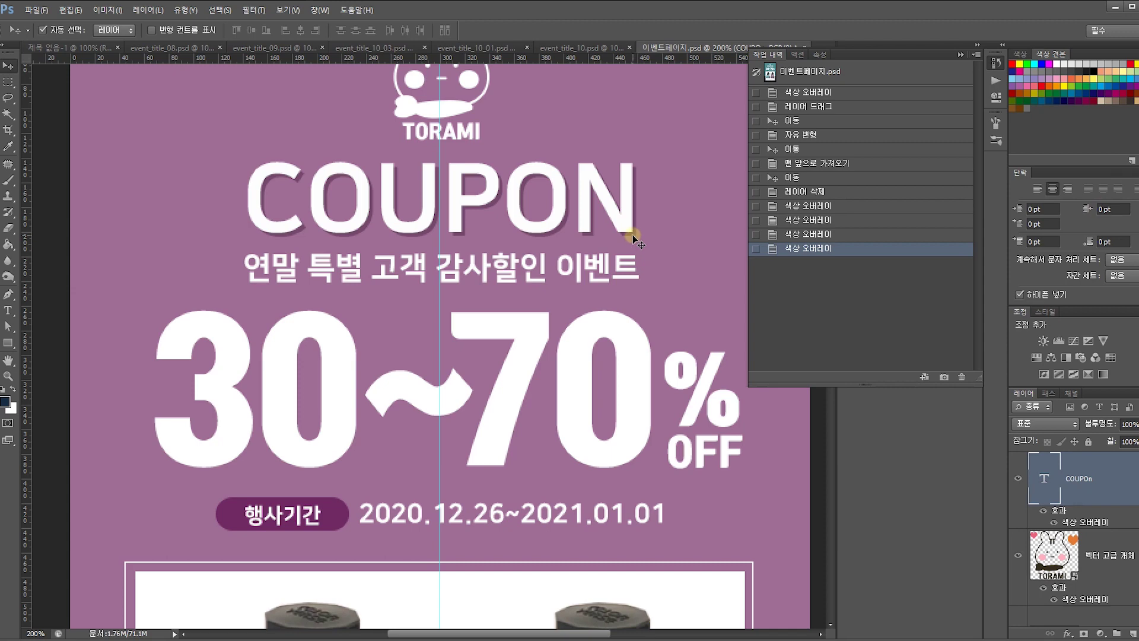
Try near-black purple #2b0d25 as the COUPON title shadow's color overlay, and undo it.
double_click(1116, 475)
left_click(753, 343)
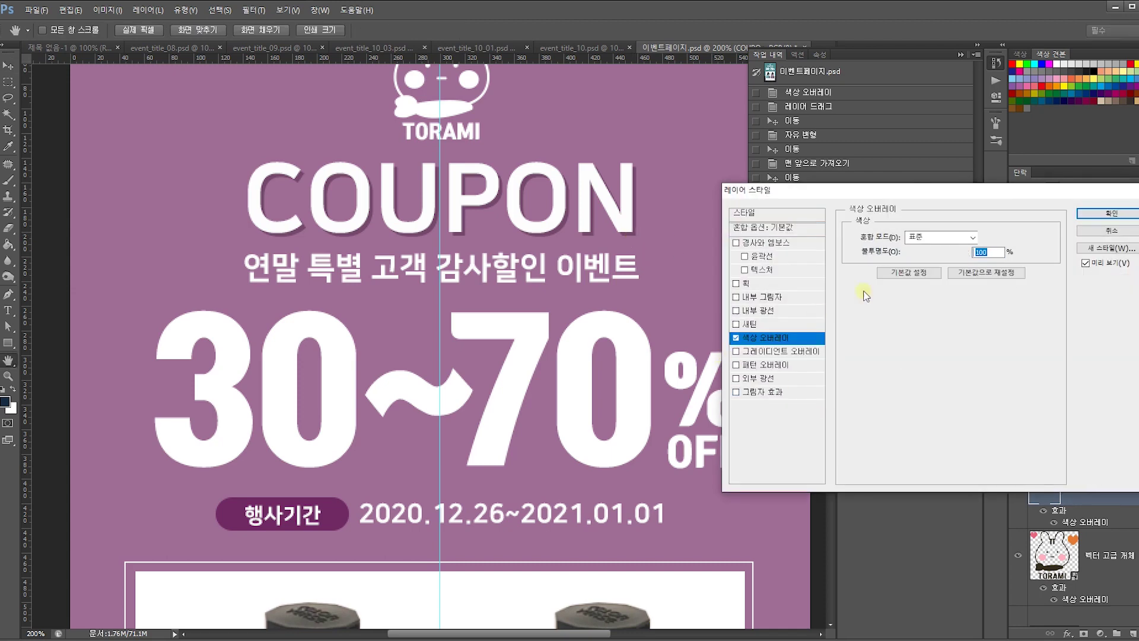
left_click(988, 244)
left_click_drag(739, 277, 774, 310)
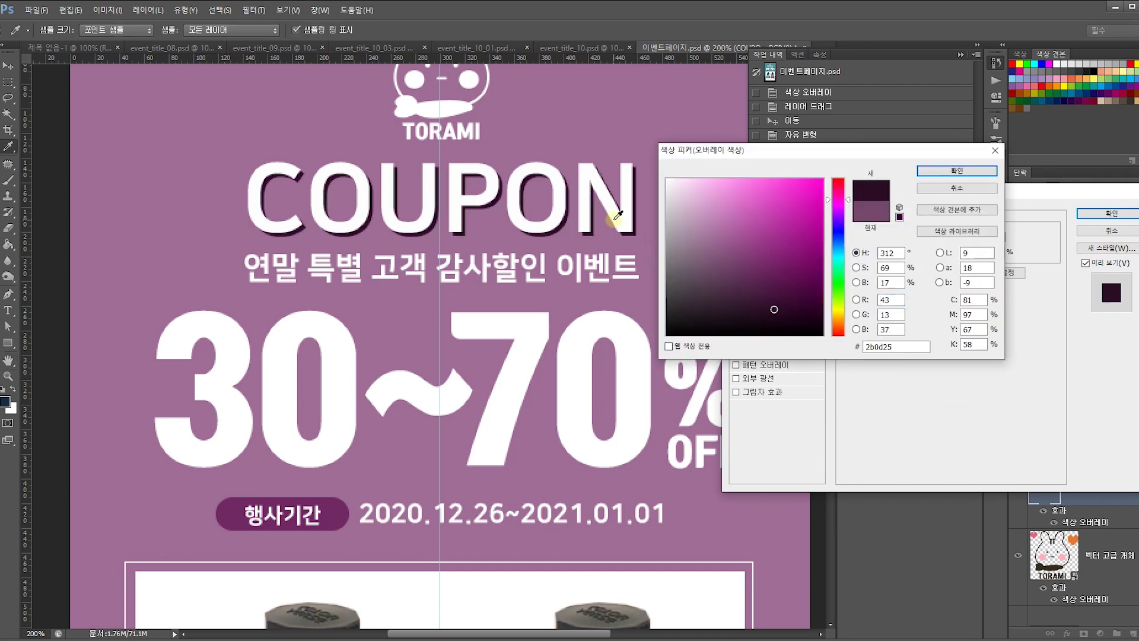
left_click(957, 170)
left_click(1119, 217)
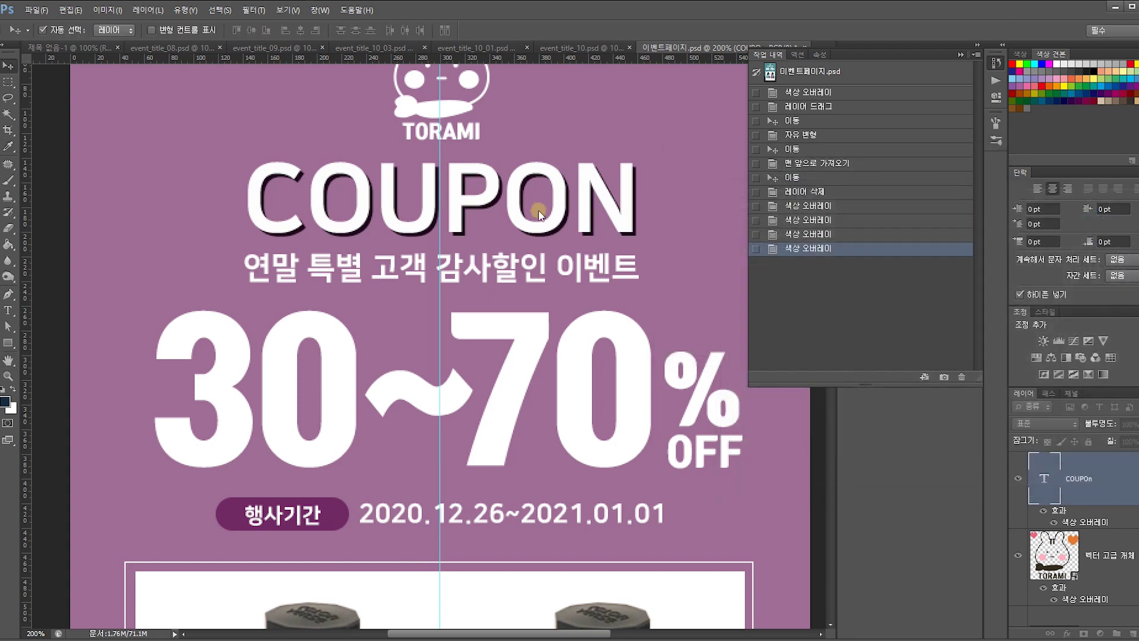
left_click_drag(600, 262, 604, 316)
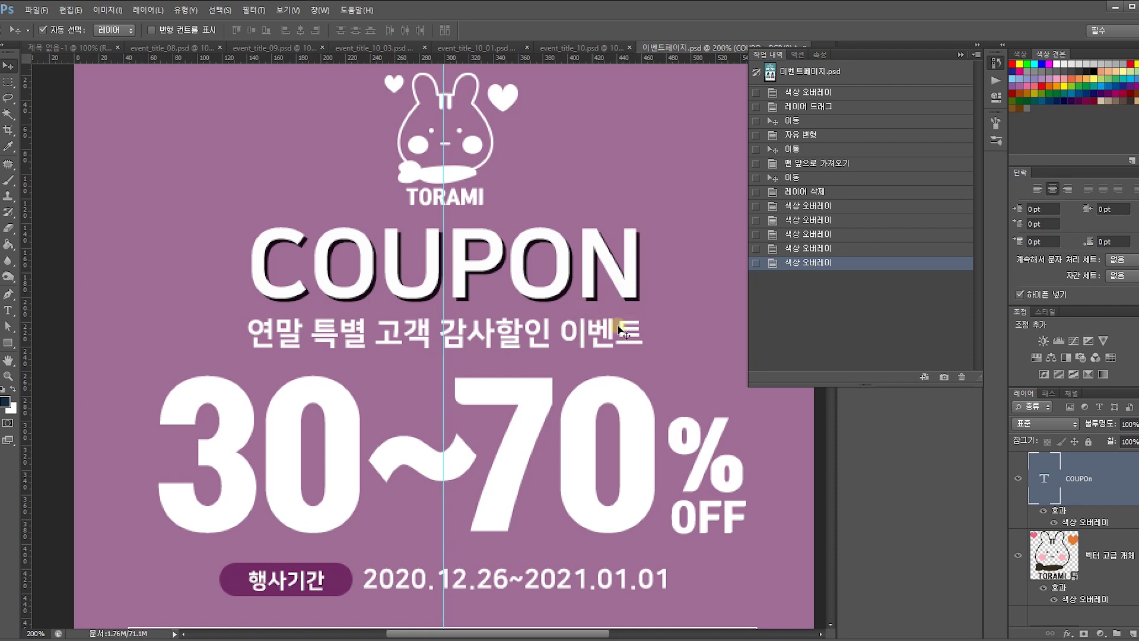
key("ctrl+z")
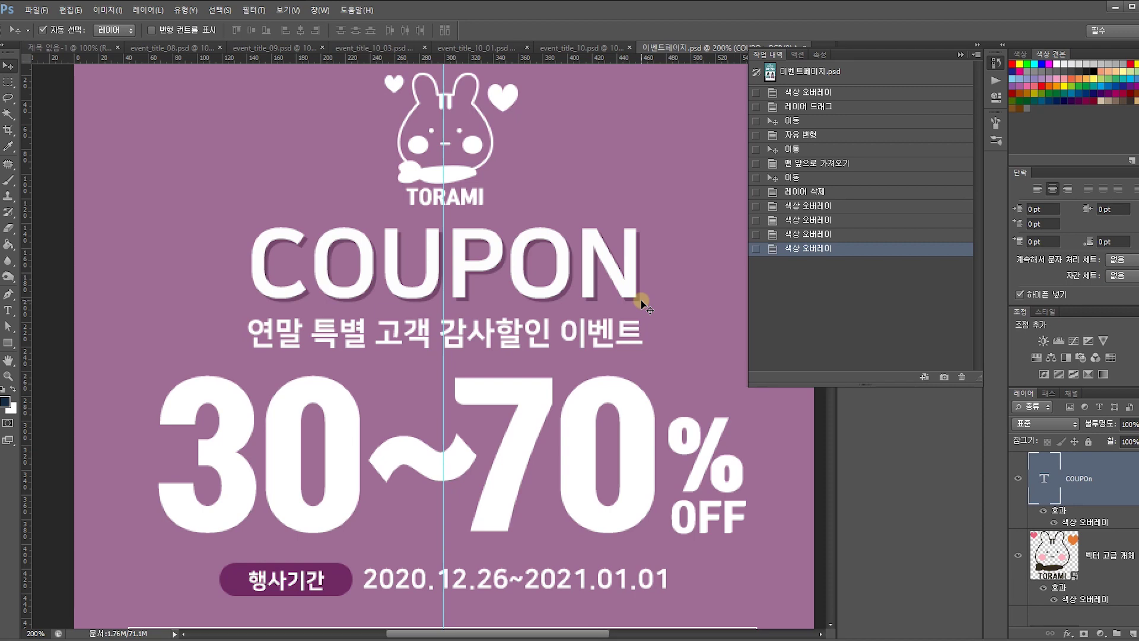
Recolor the 퍼플 딥펜 잉크 label's overlay with purple #702862 sampled from the 행사기간 badge.
left_click(501, 318)
key("ctrl+minus")
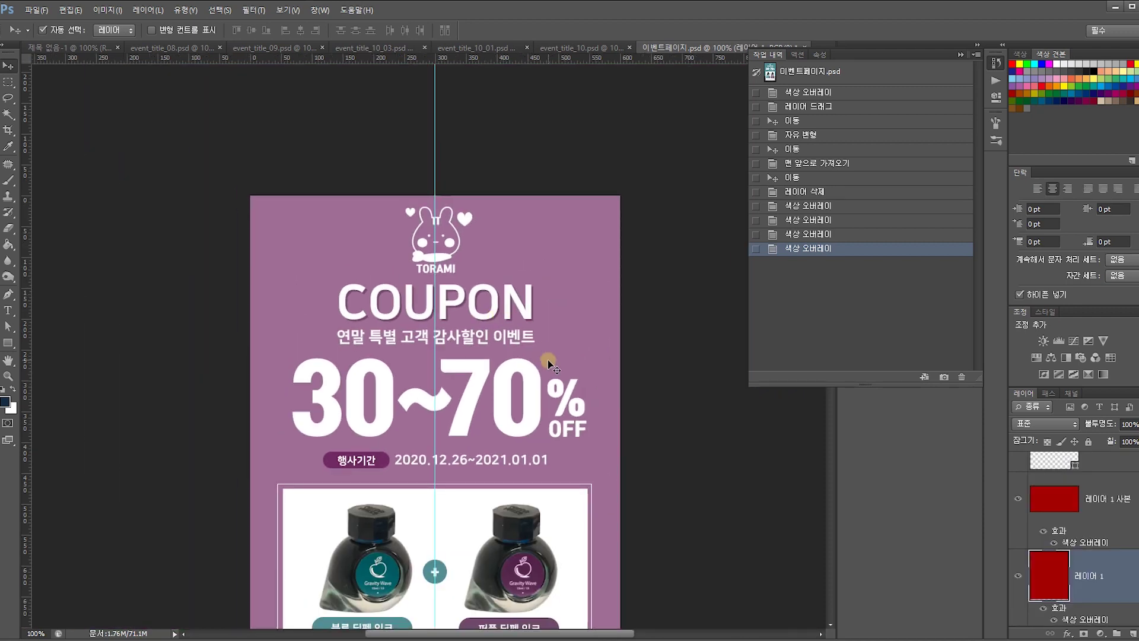
left_click_drag(531, 303, 521, 119)
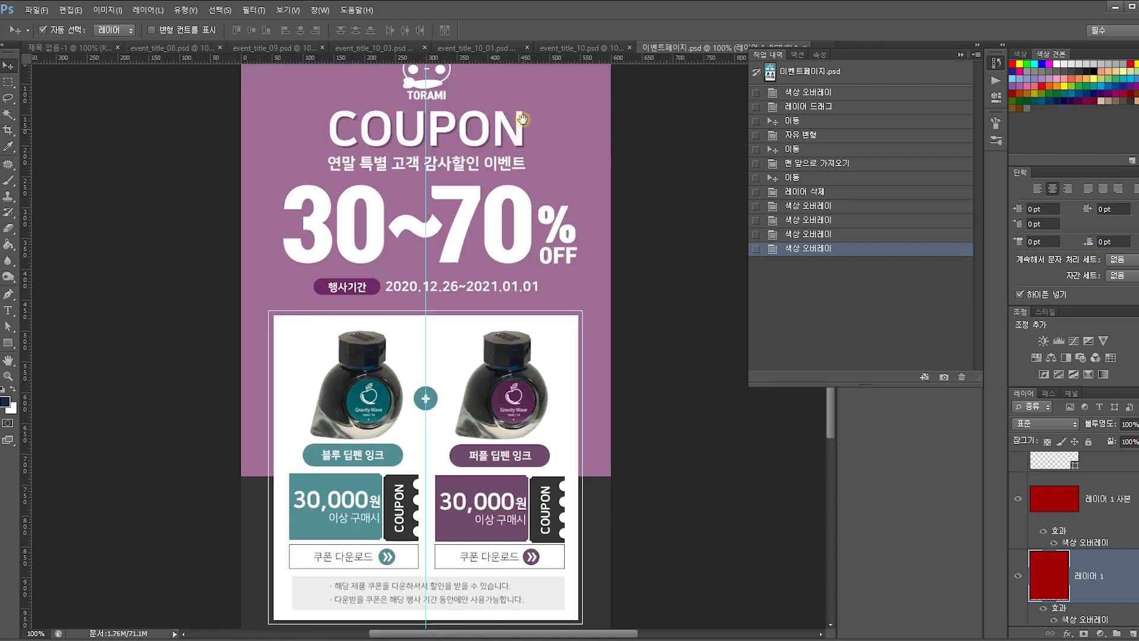
left_click_drag(522, 187, 524, 126)
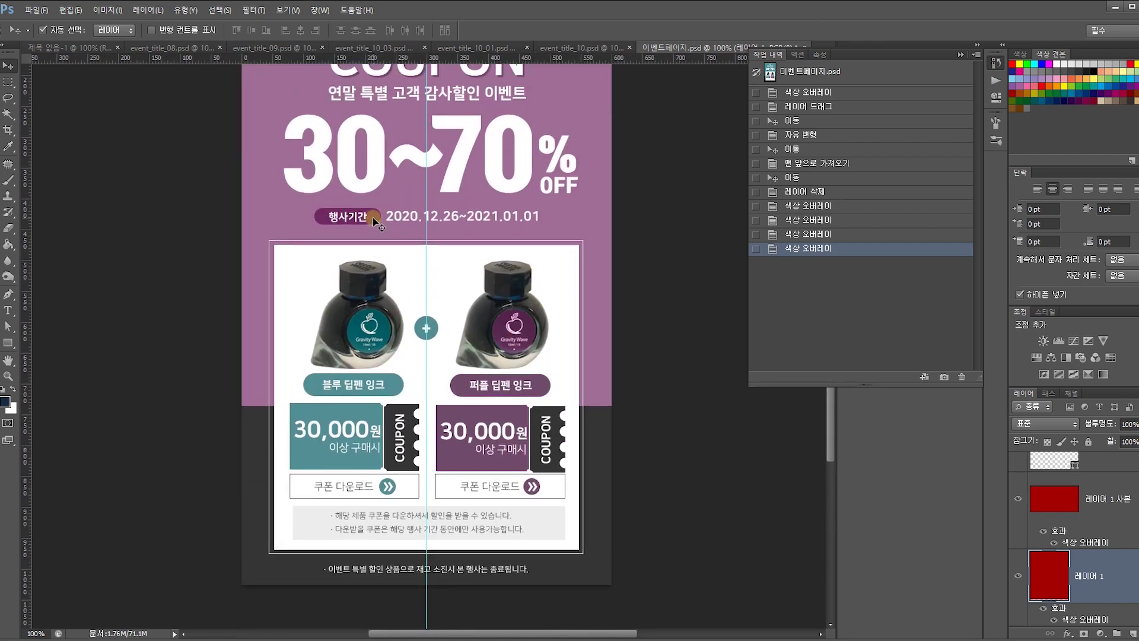
mouse_move(373, 217)
left_mouse_down()
mouse_move(358, 222)
mouse_move(376, 219)
left_mouse_up()
left_click(537, 389)
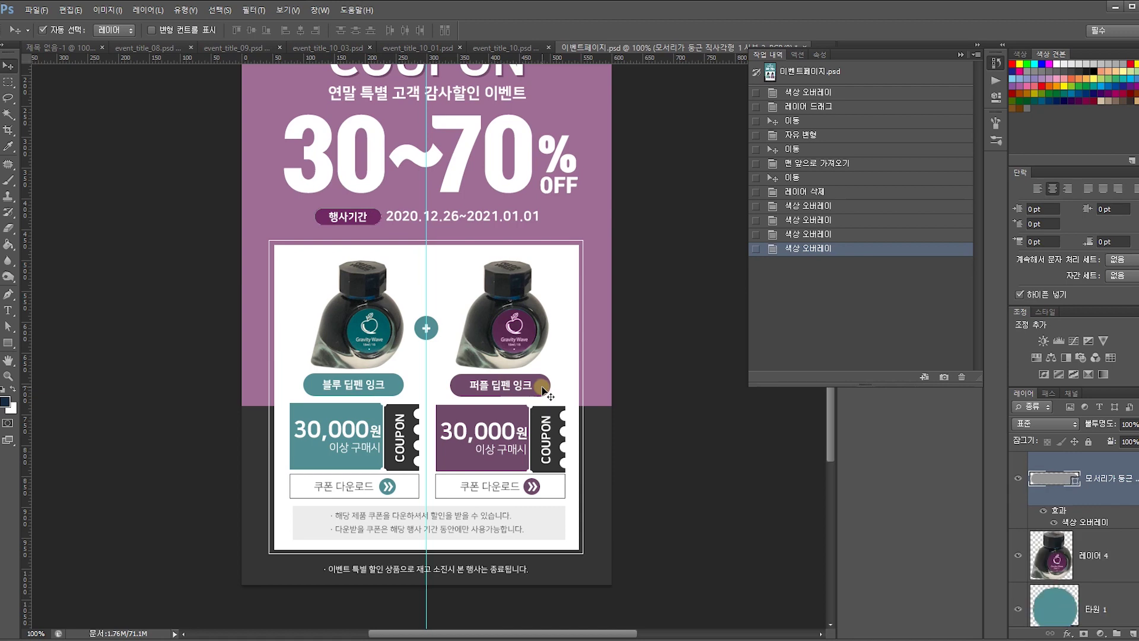
double_click(1112, 496)
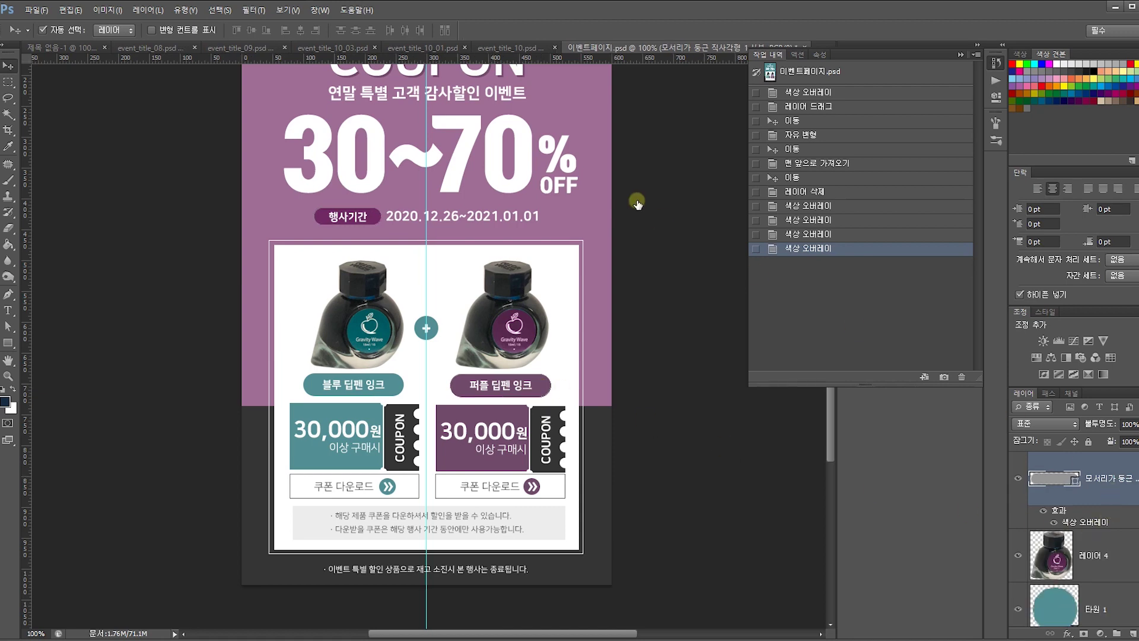
left_click(765, 340)
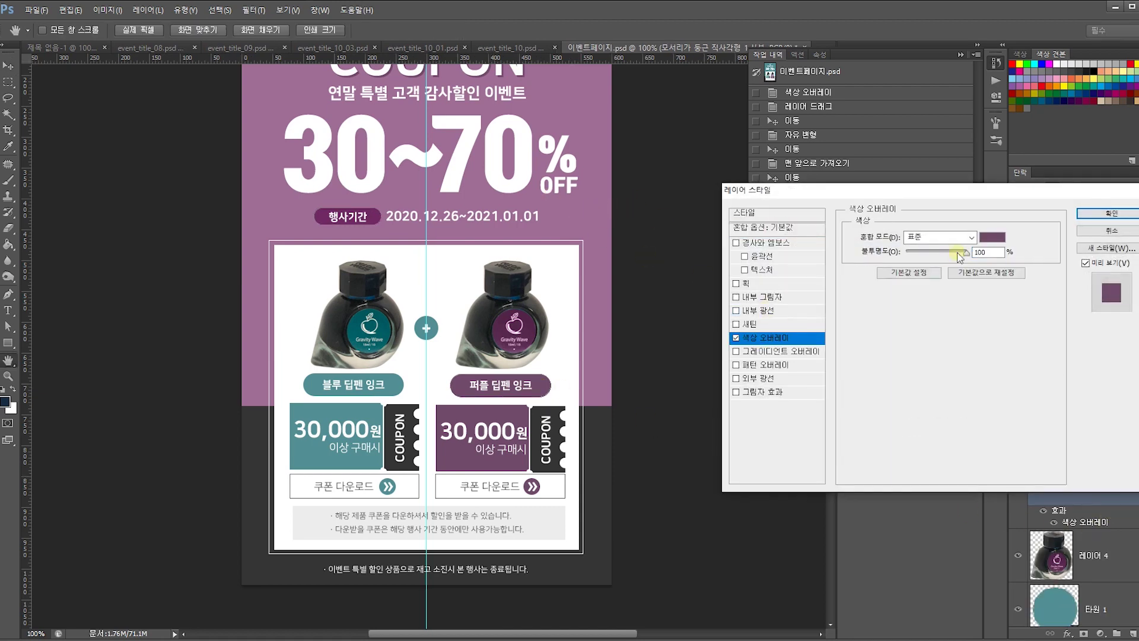
left_click(983, 239)
left_click(375, 211)
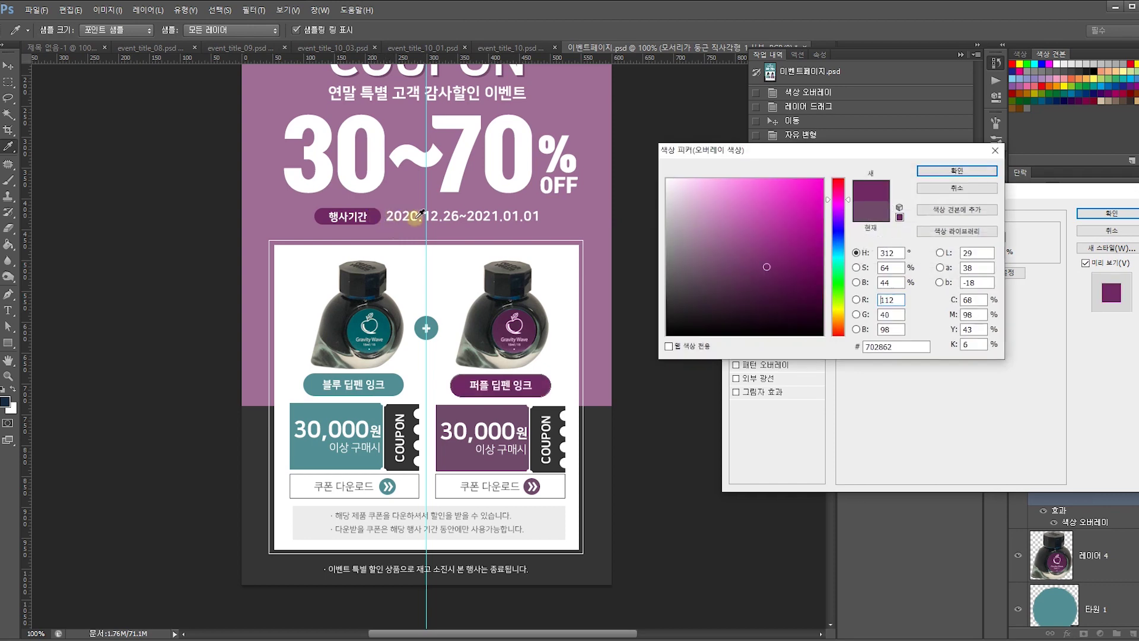
key("Return")
key("Return")
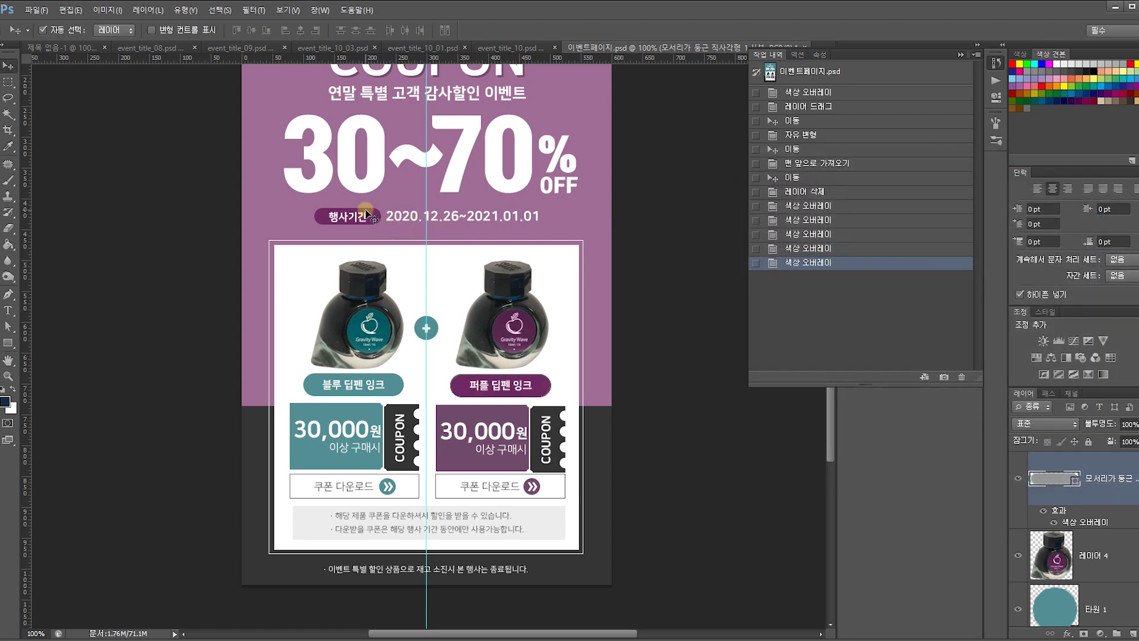
Set the purple 30,000원 coupon's color overlay to #702862, sampled from the ink label above it.
left_click(478, 458)
double_click(1126, 502)
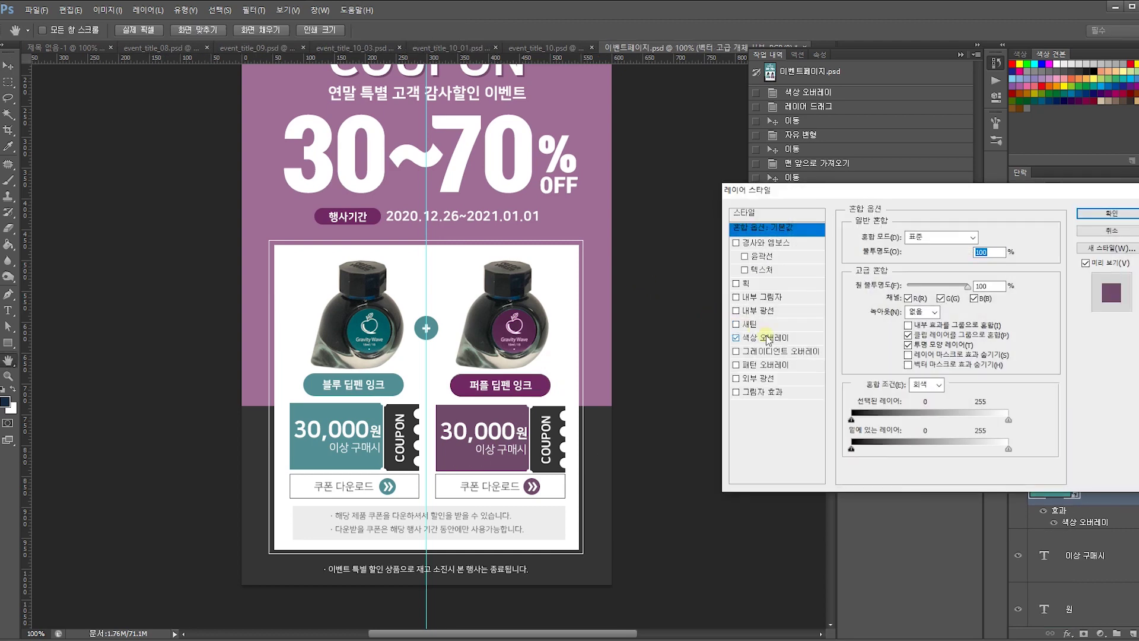
left_click(766, 338)
left_click(992, 236)
left_click(543, 387)
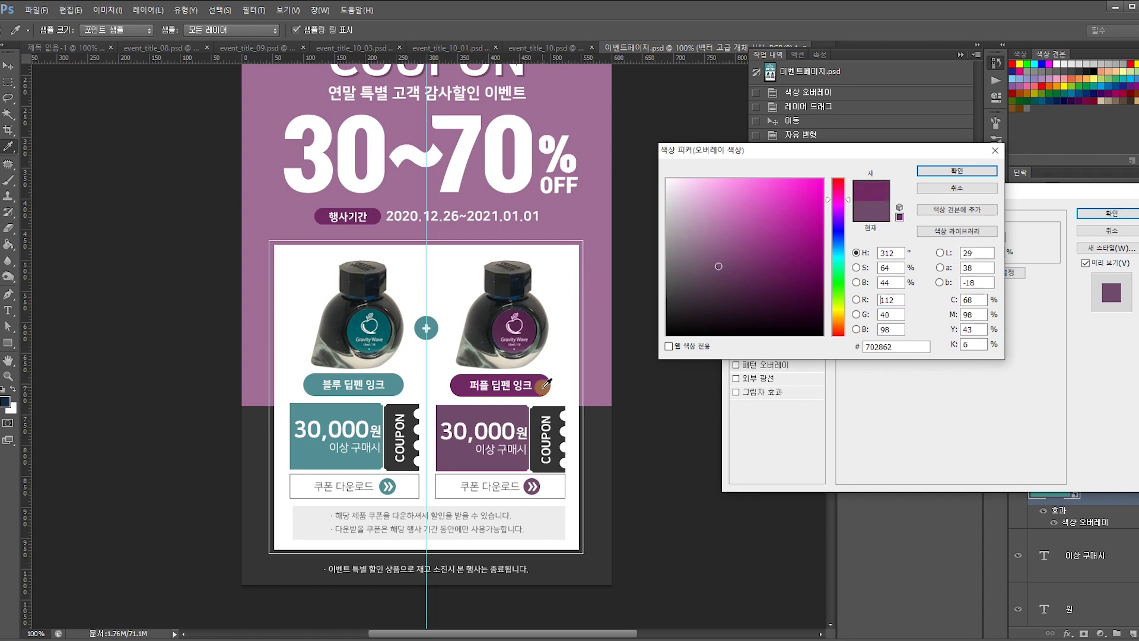
key("Return")
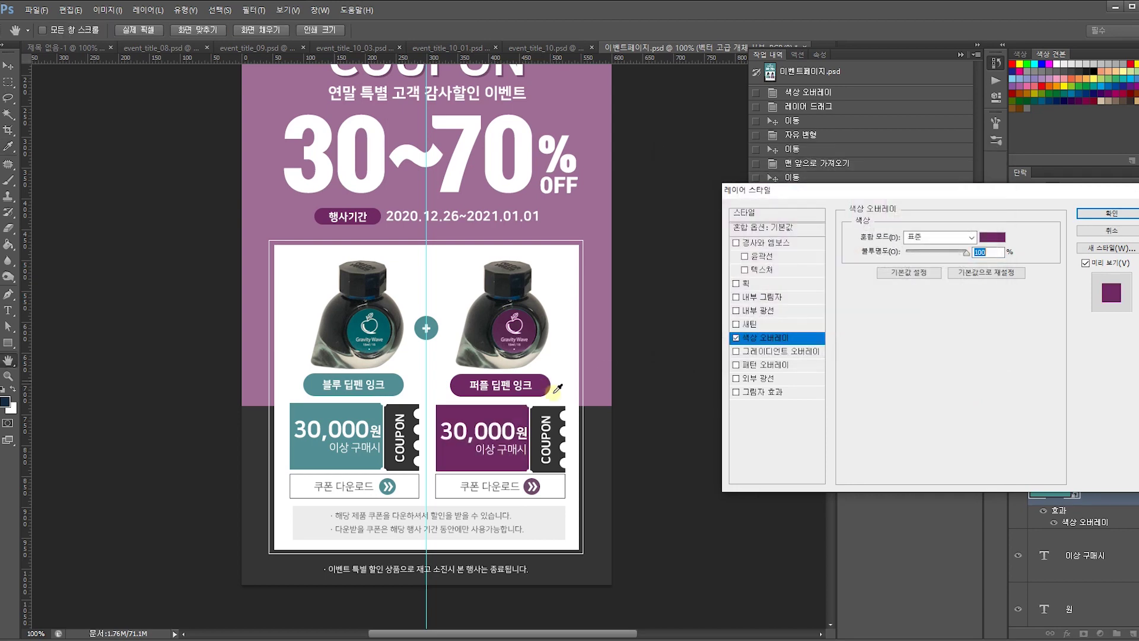
left_click(1112, 213)
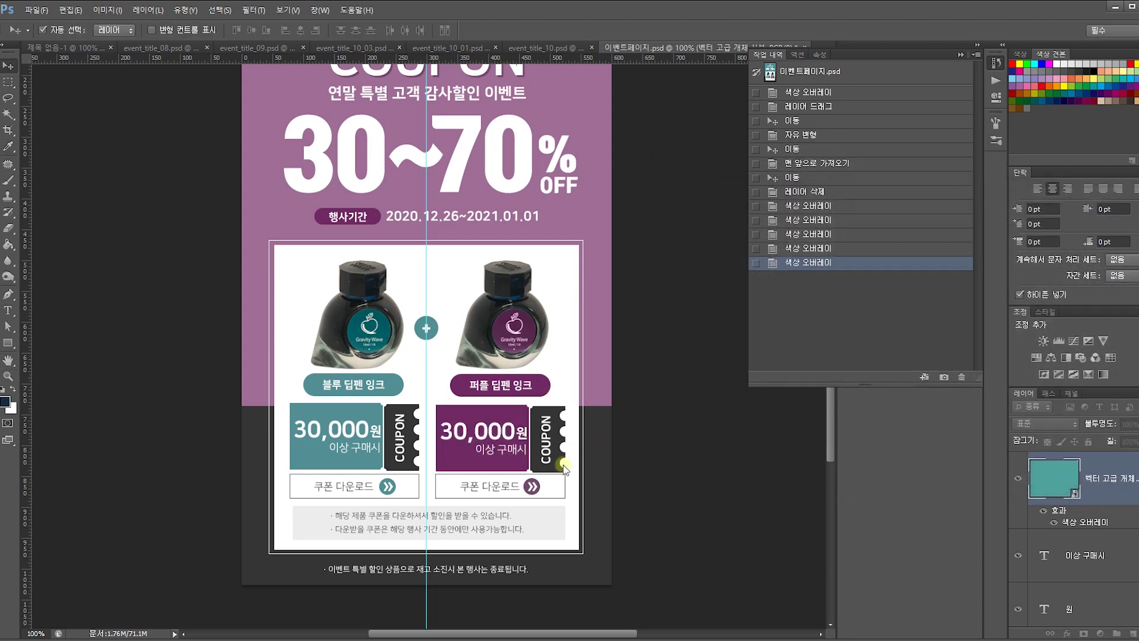
Match the purple coupon's download arrow circle to the coupon's purple by sampling it for the color overlay.
left_click(531, 488)
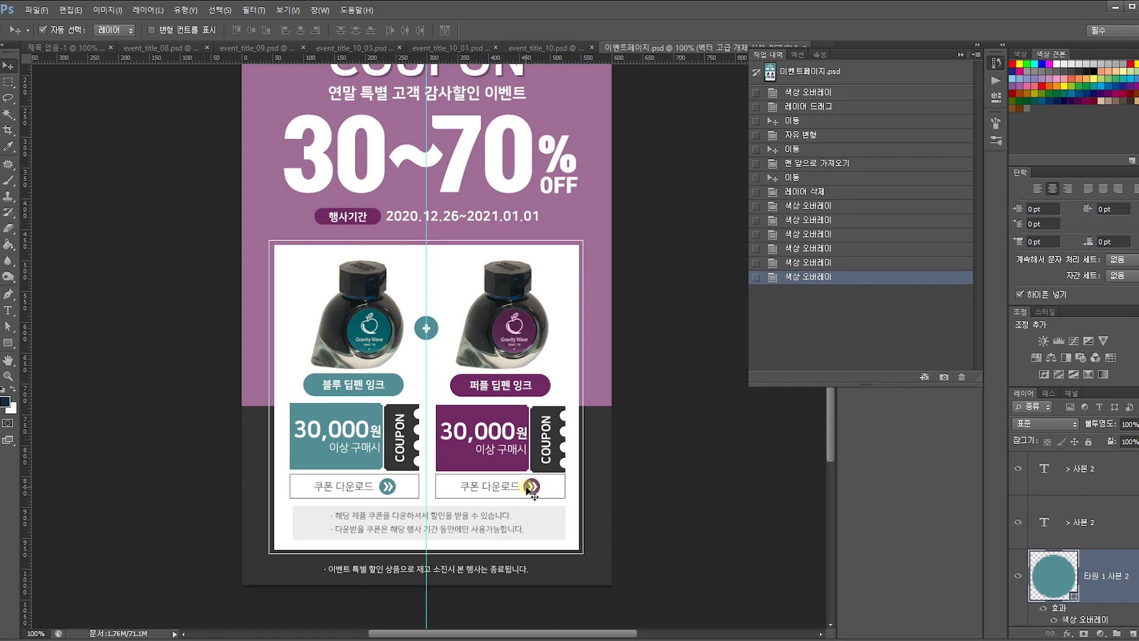
double_click(1109, 554)
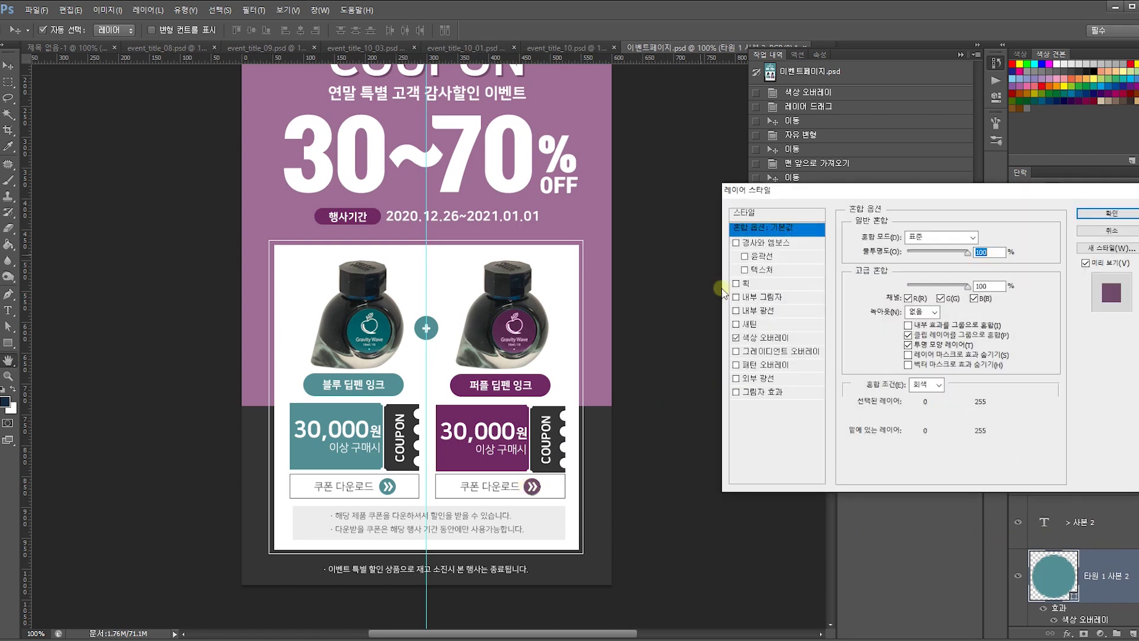
left_click(802, 346)
left_click(999, 238)
left_click(461, 454)
key("Return")
key("Return")
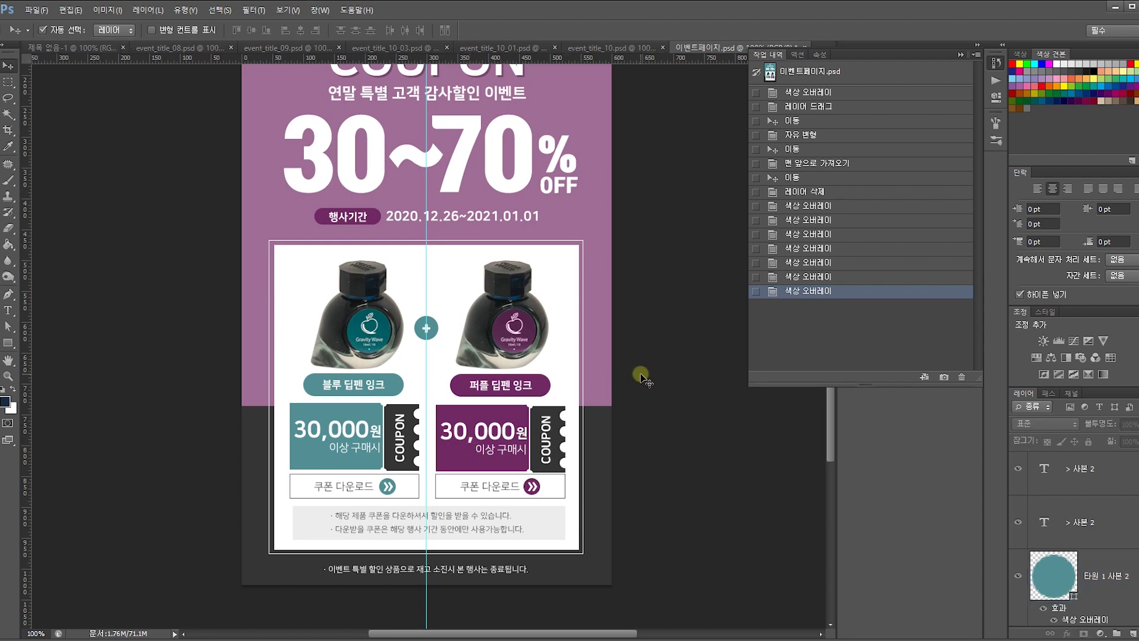
Select the blue ink bottle's round label with an elliptical marquee and copy it from the bottle layer to a new layer.
key("ctrl+plus")
left_click(578, 343)
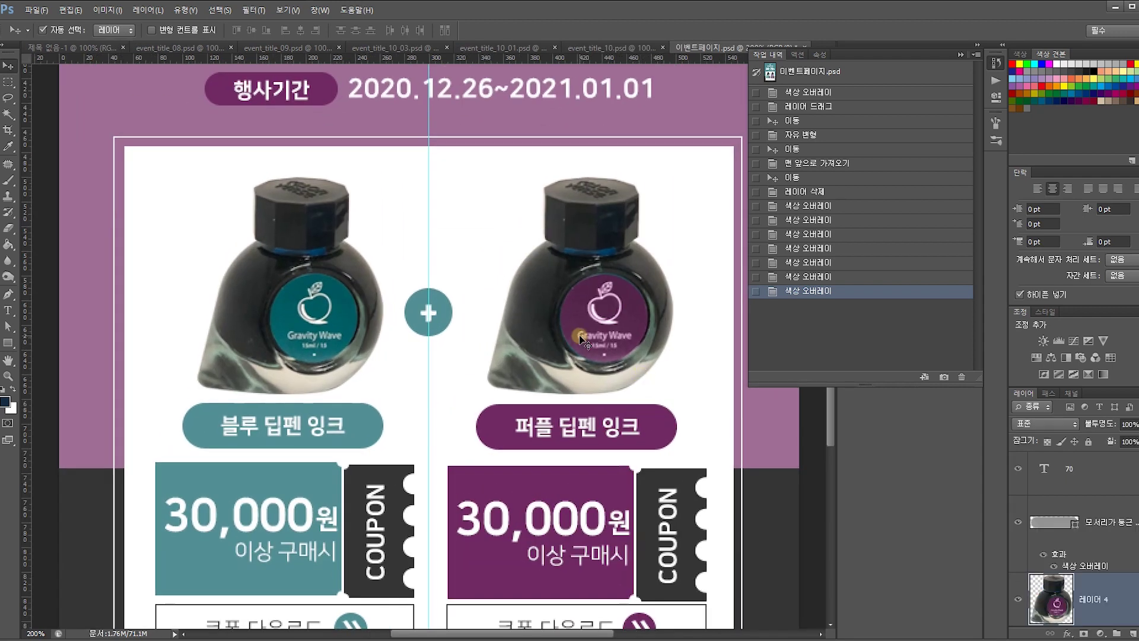
left_click(7, 89)
left_click(41, 95)
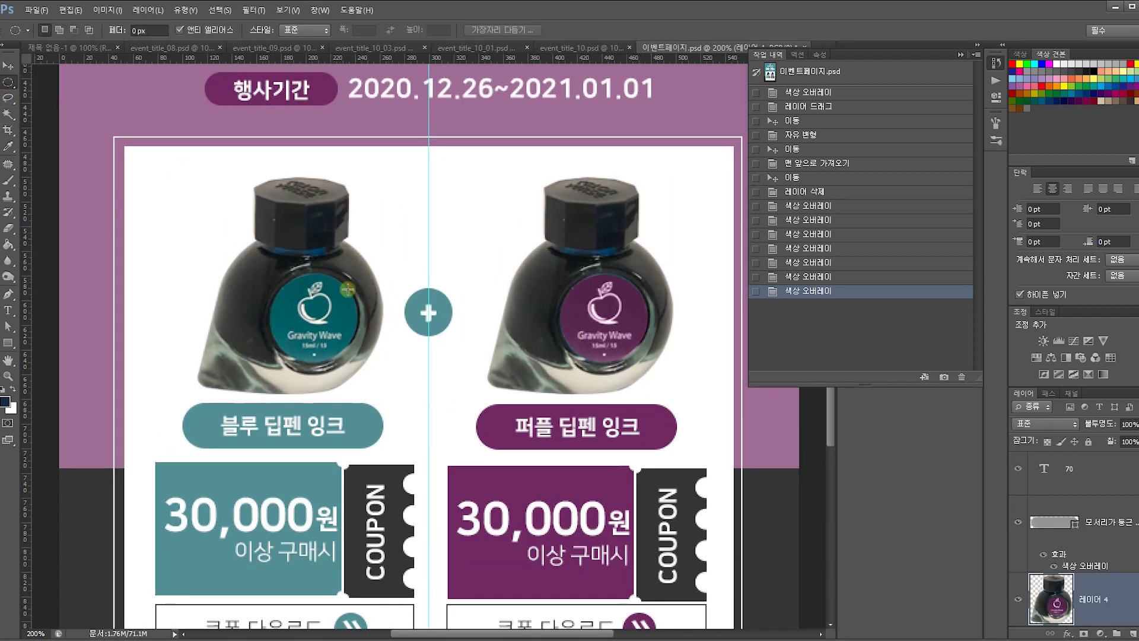
left_click_drag(272, 268, 359, 368)
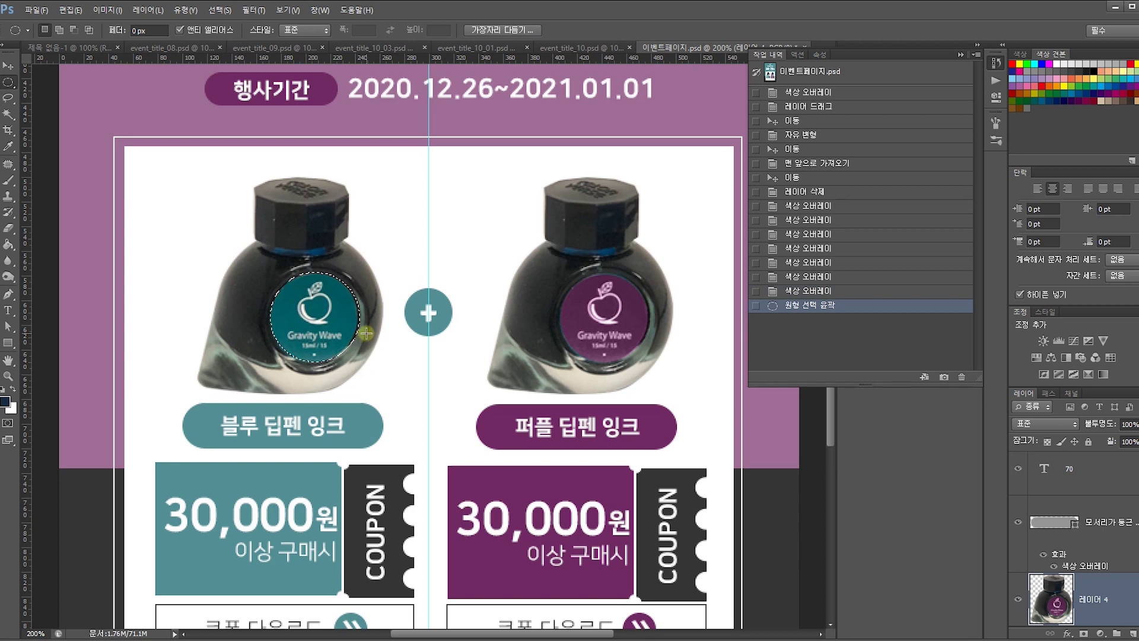
key("v")
left_click(333, 237)
key("ctrl+c")
key("ctrl+v")
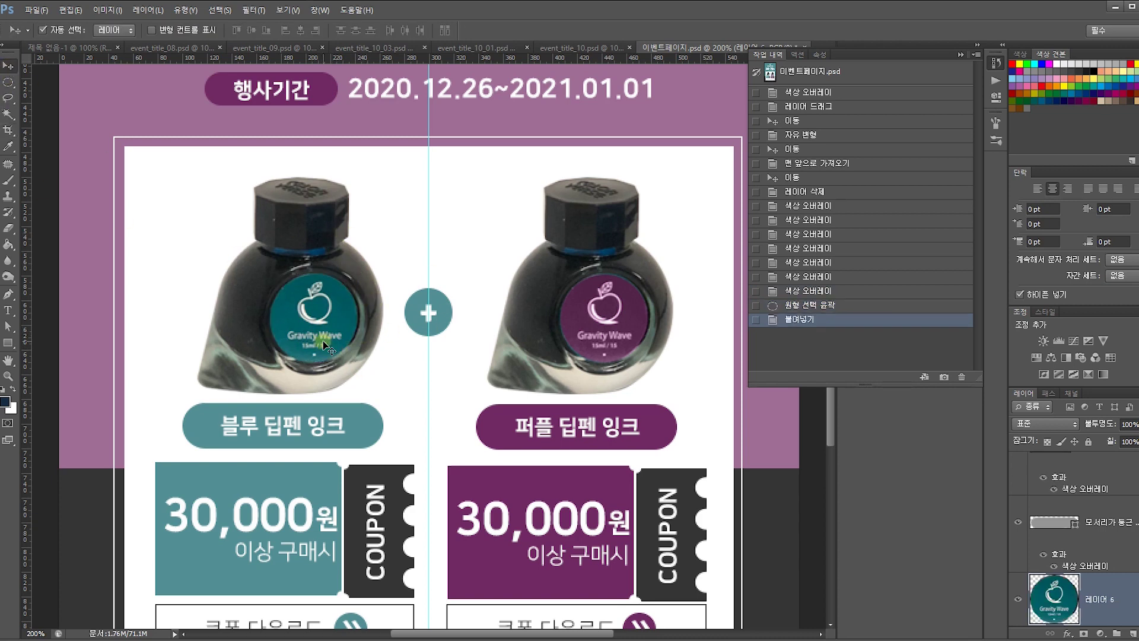
Convert the copied bottle label to black and white with a golden-brown tint.
key("ctrl+shift+alt+b")
left_click(781, 435)
left_click(816, 432)
left_click(713, 222)
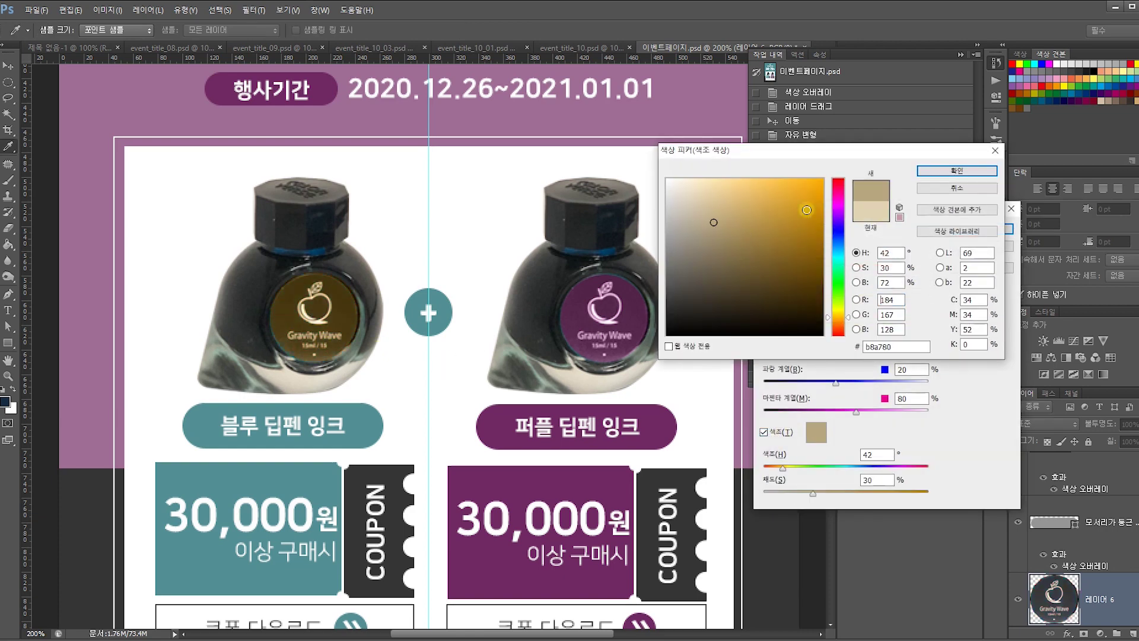
left_click(733, 201)
left_click(942, 171)
key("Return")
Adjust the label's Levels with brighter midtones, a white input of 204 and a white output of 195.
key("ctrl+l")
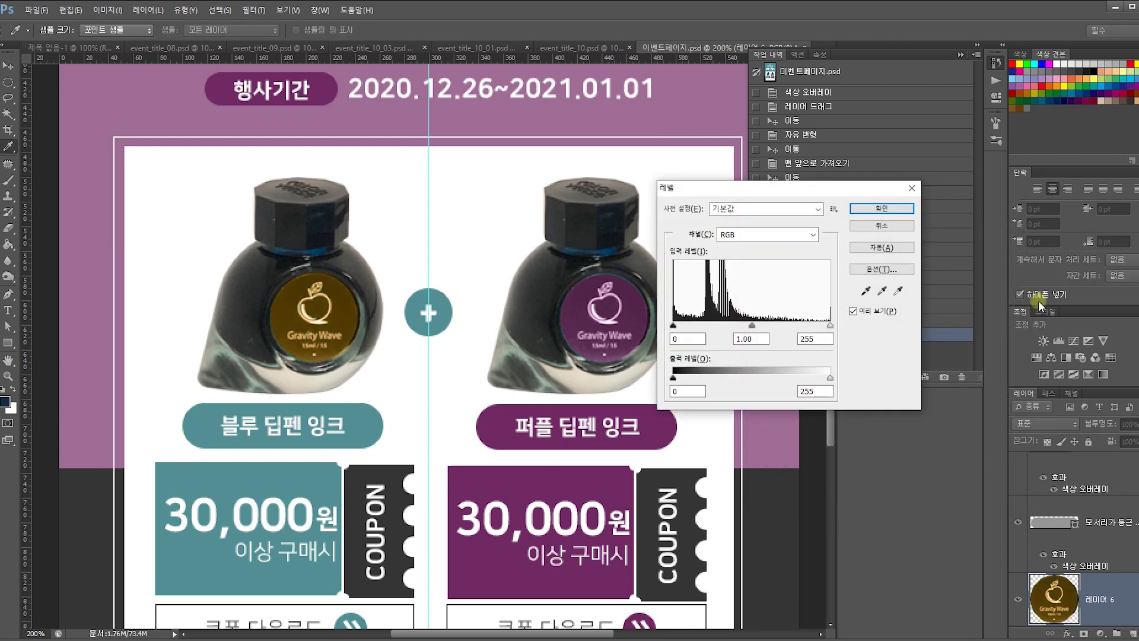
left_click_drag(749, 325, 735, 323)
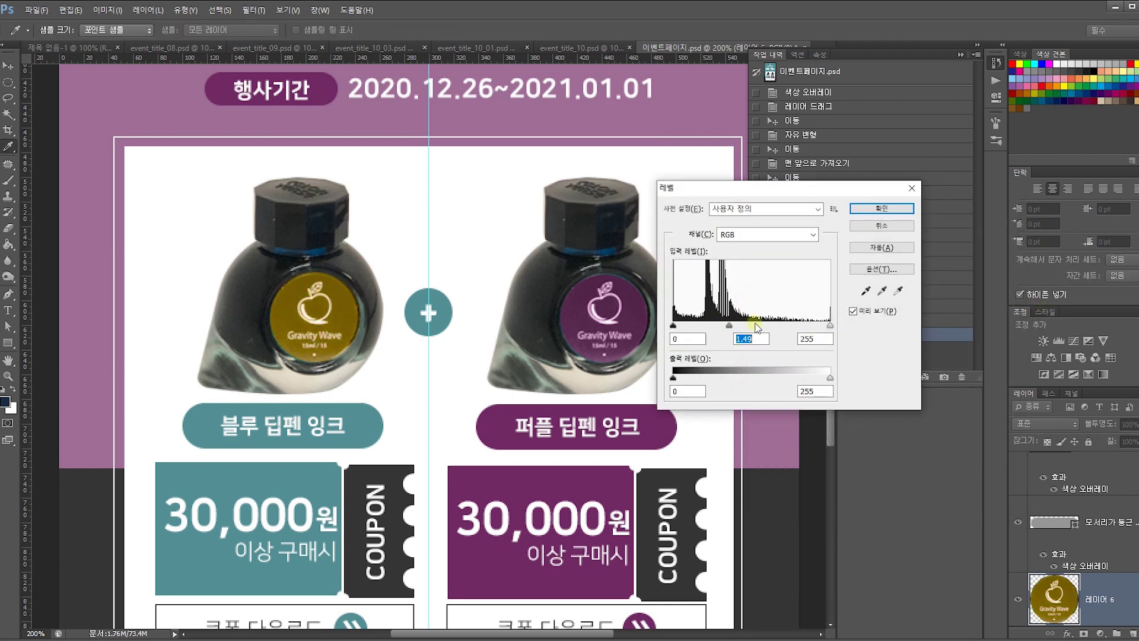
left_click_drag(806, 326, 800, 327)
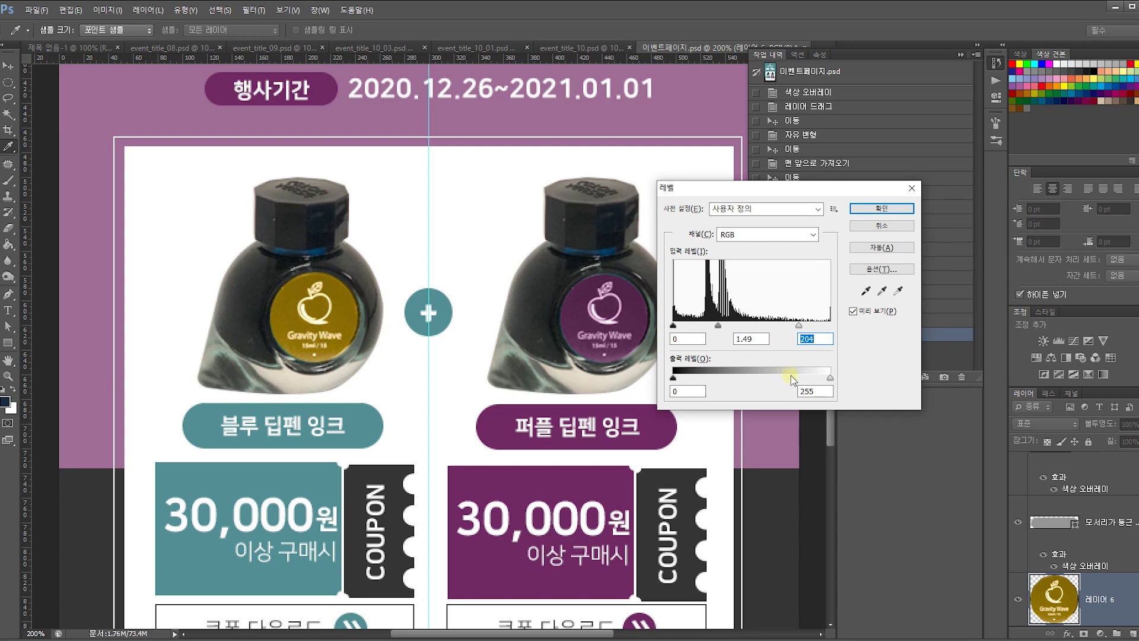
left_click_drag(829, 377, 795, 380)
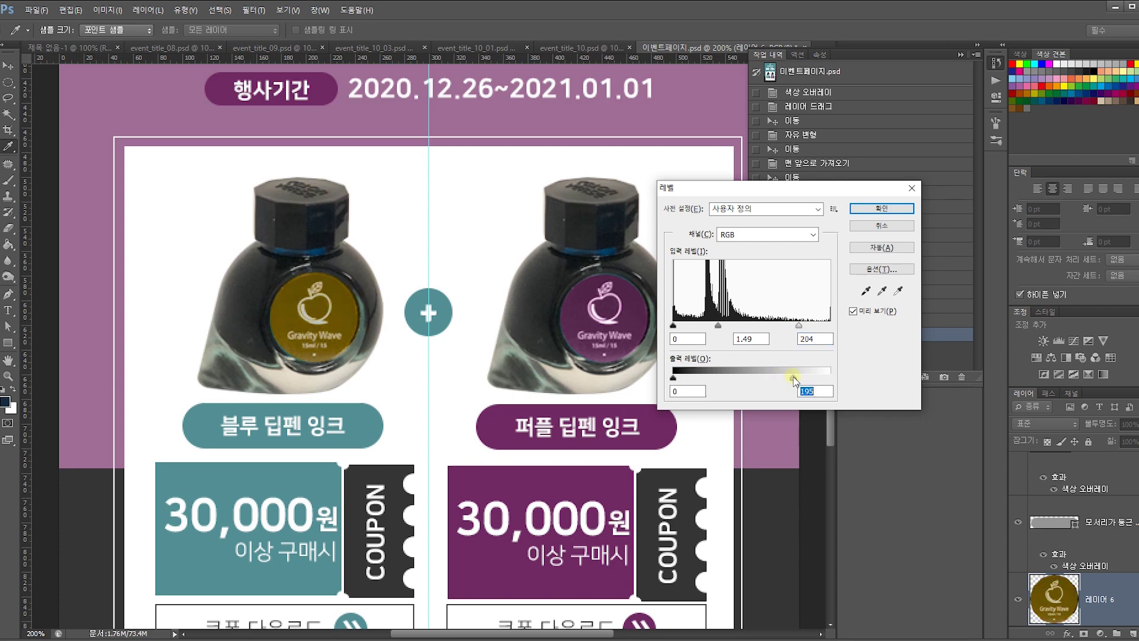
mouse_move(722, 327)
left_mouse_down()
mouse_move(732, 327)
mouse_move(703, 325)
left_mouse_up()
key("Return")
Soften the label to beige with Hue/Saturation at hue -6, saturation -27 and lightness +27.
key("ctrl+u")
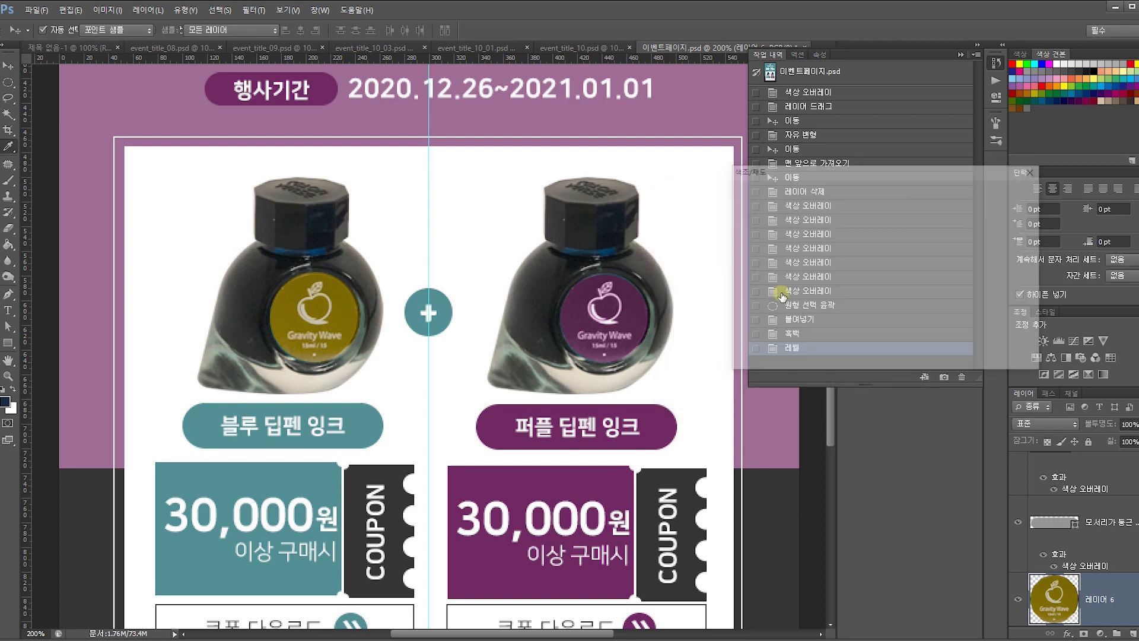
mouse_move(844, 282)
left_mouse_down()
mouse_move(832, 282)
mouse_move(845, 252)
left_mouse_up()
left_click_drag(849, 310, 868, 319)
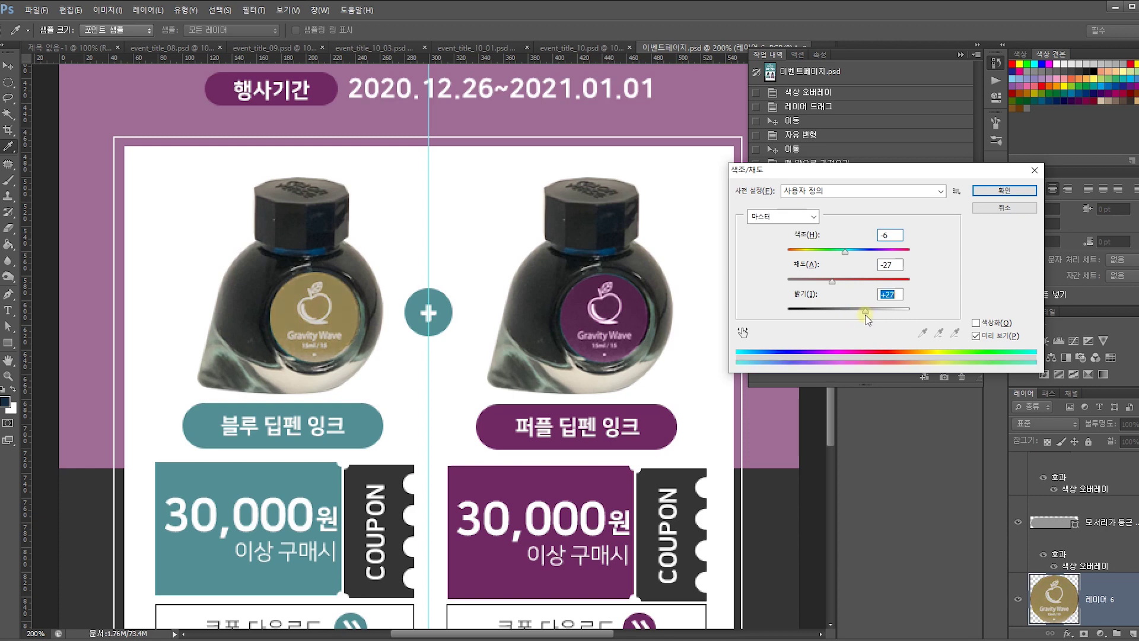
left_click(993, 193)
key("v")
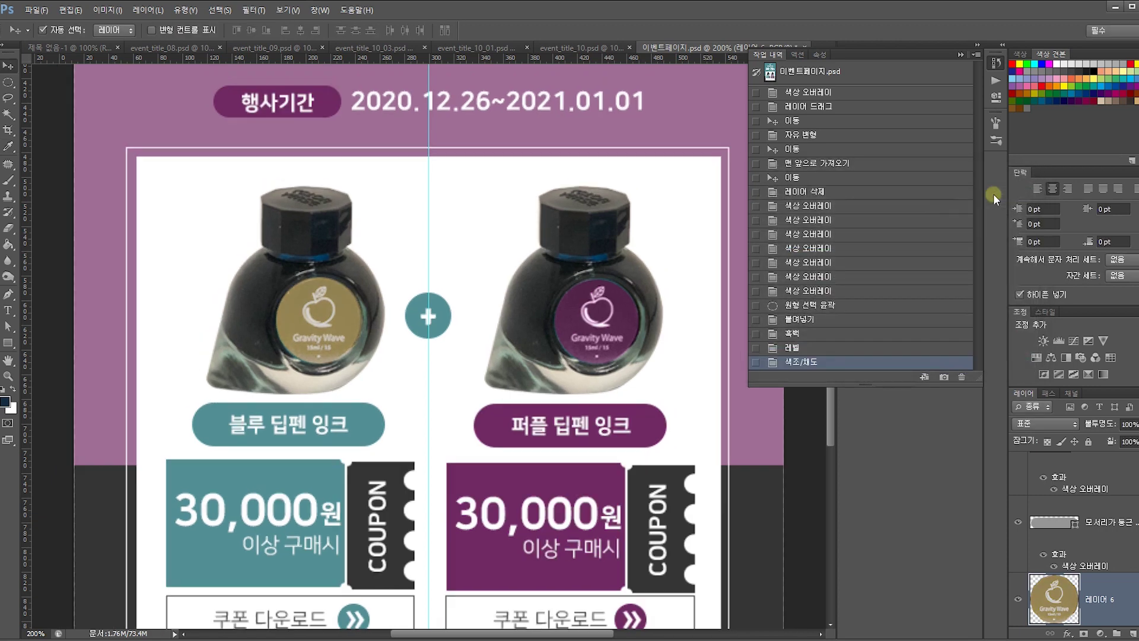
Recolour the purple page background through its Color Overlay with the golden brown #958452 sampled from the beige bottle label.
key("ctrl+minus")
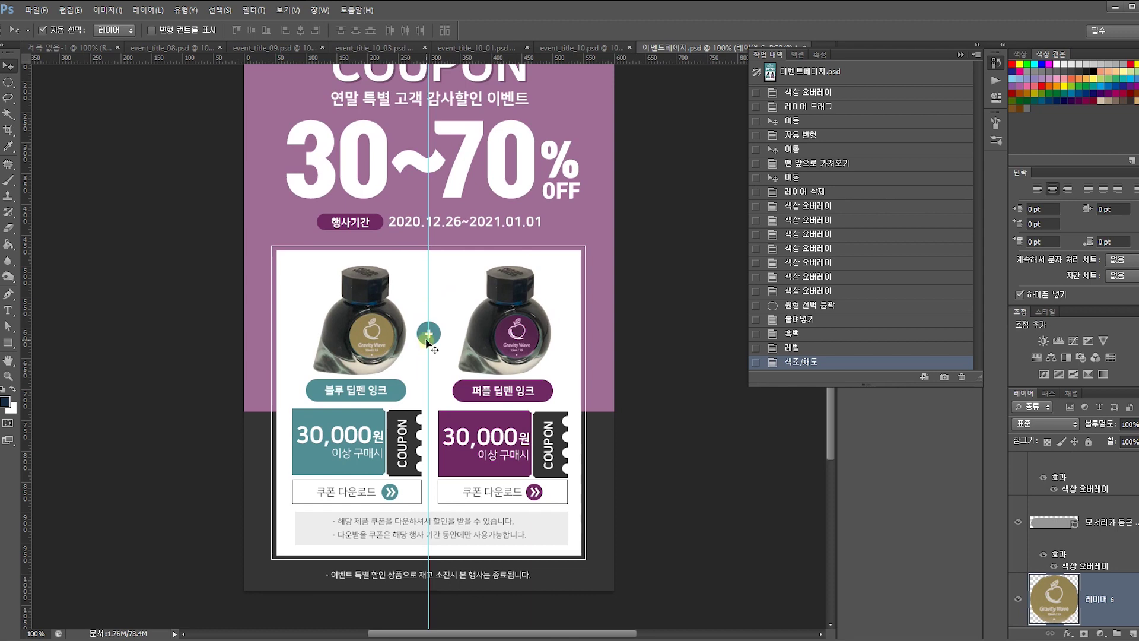
scroll(429, 344, "up", 3)
left_click(599, 324)
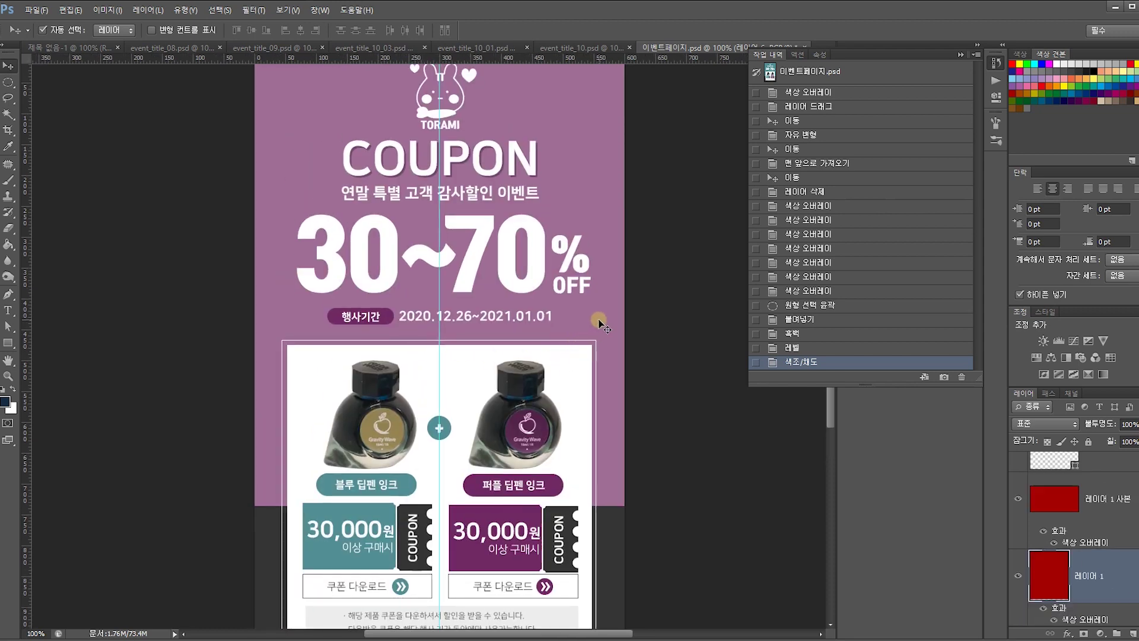
double_click(1127, 562)
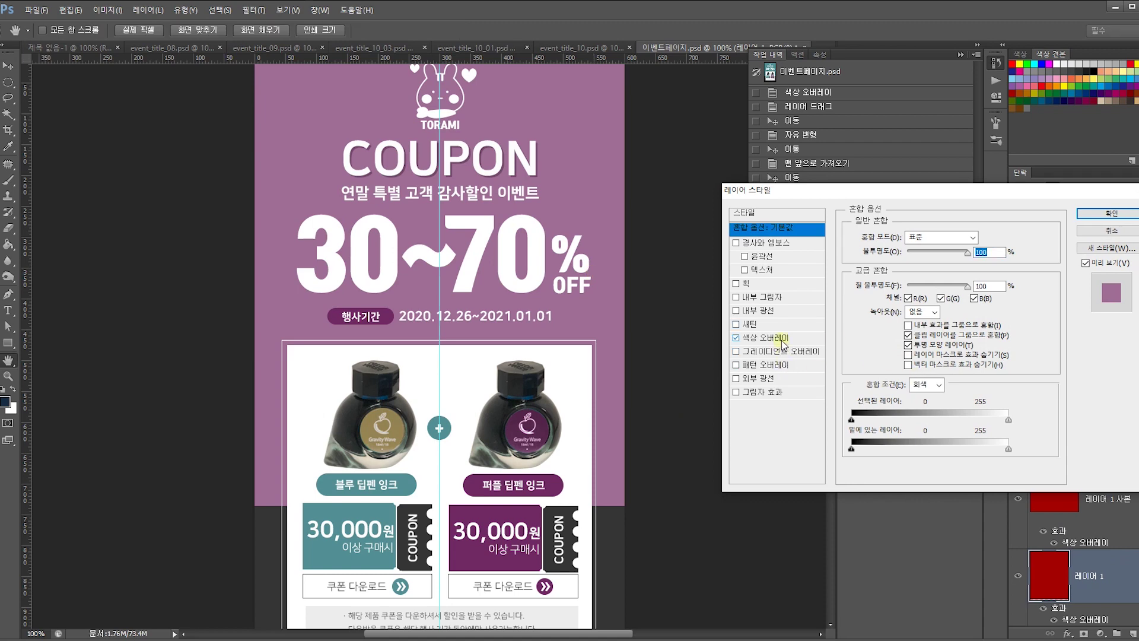
left_click(771, 338)
left_click(983, 238)
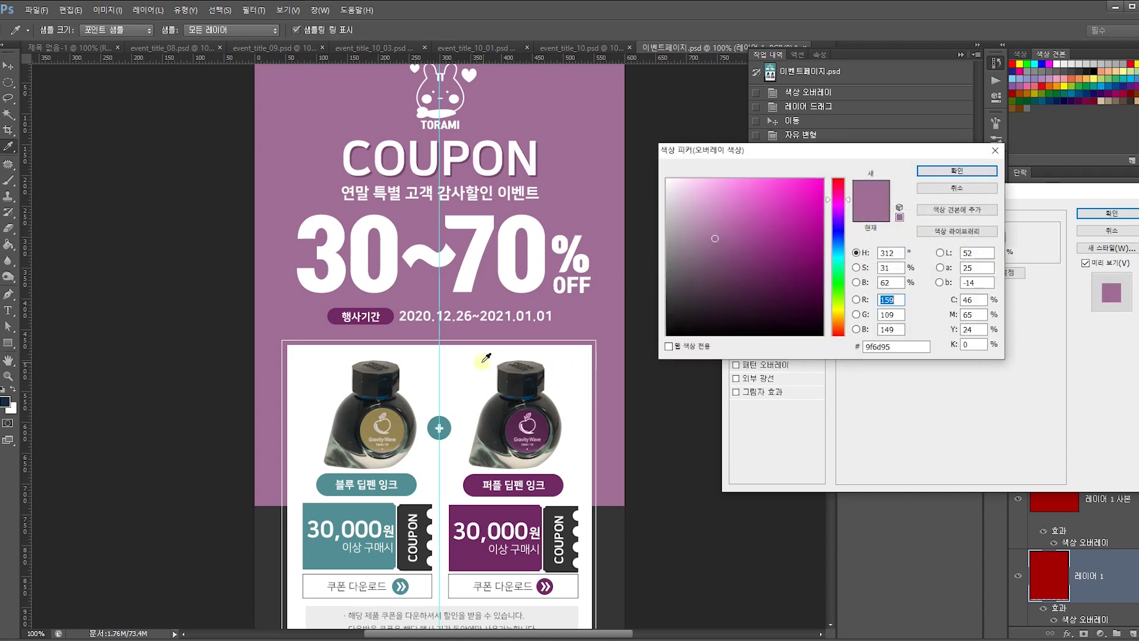
left_click(398, 427)
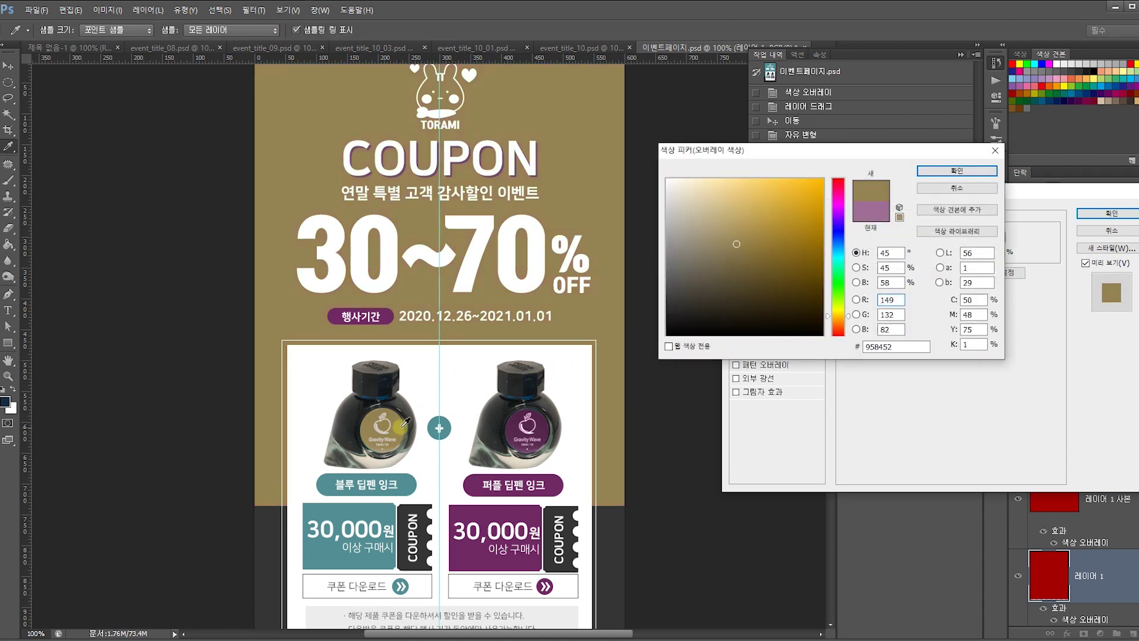
left_click_drag(529, 218, 528, 271)
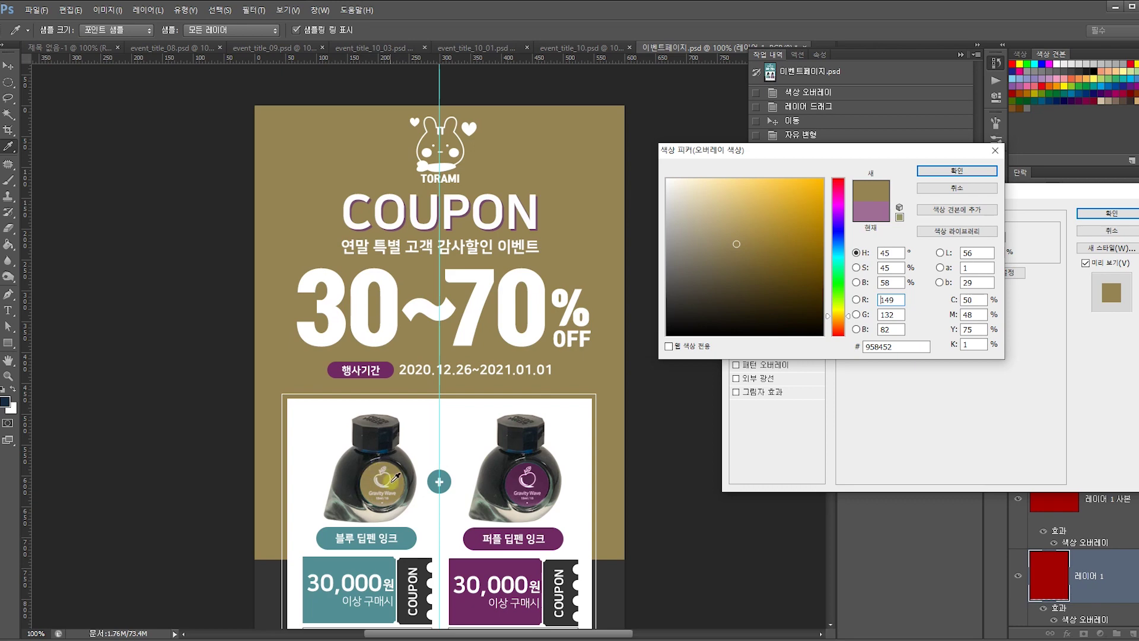
Lighten the background's overlay colour to a soft beige, #ada17f, and apply the layer style.
left_click(703, 256)
left_click_drag(703, 255, 704, 226)
left_click(720, 229)
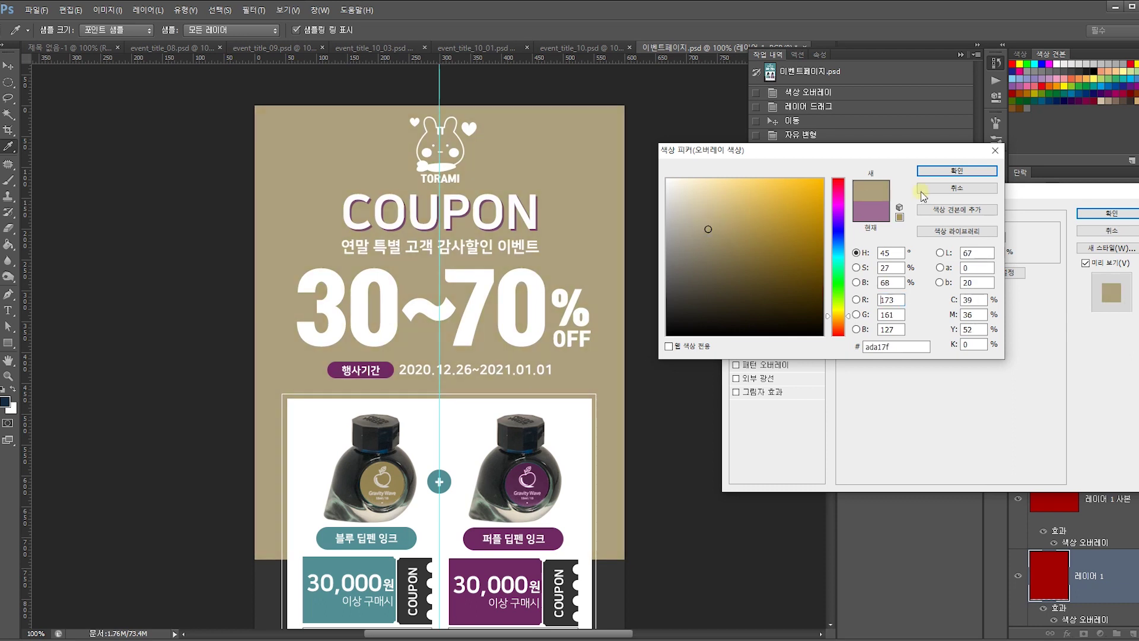
left_click(937, 170)
left_click(1103, 213)
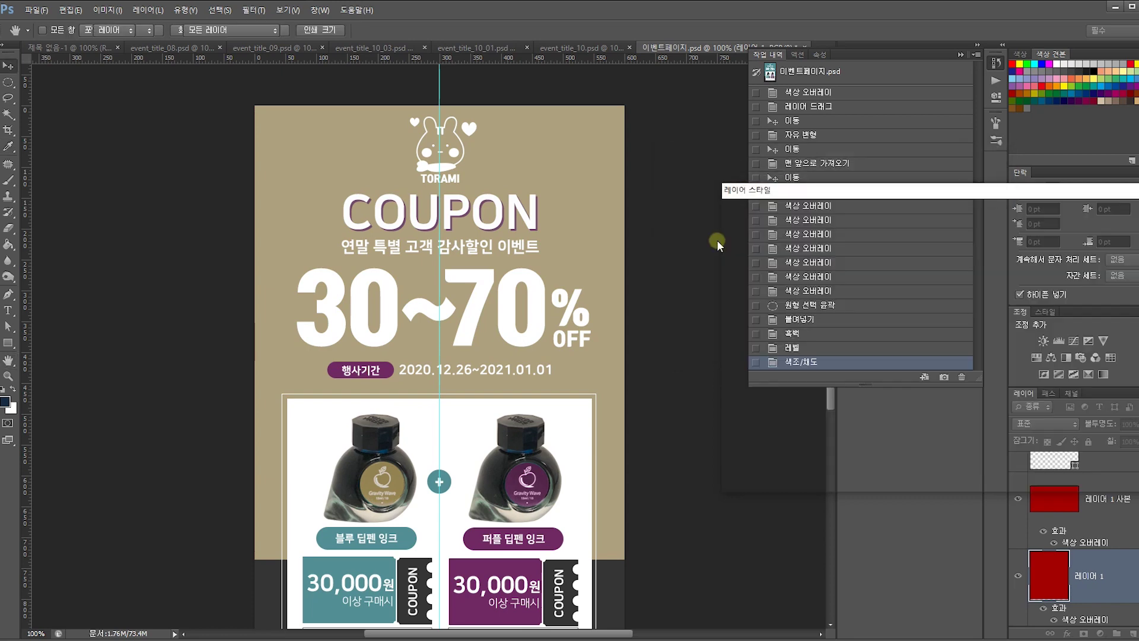
Recolour the purple shadow text behind the COUPON title with a slightly darker shade of the background beige using Color Overlay.
left_click(686, 246)
key("ctrl+plus")
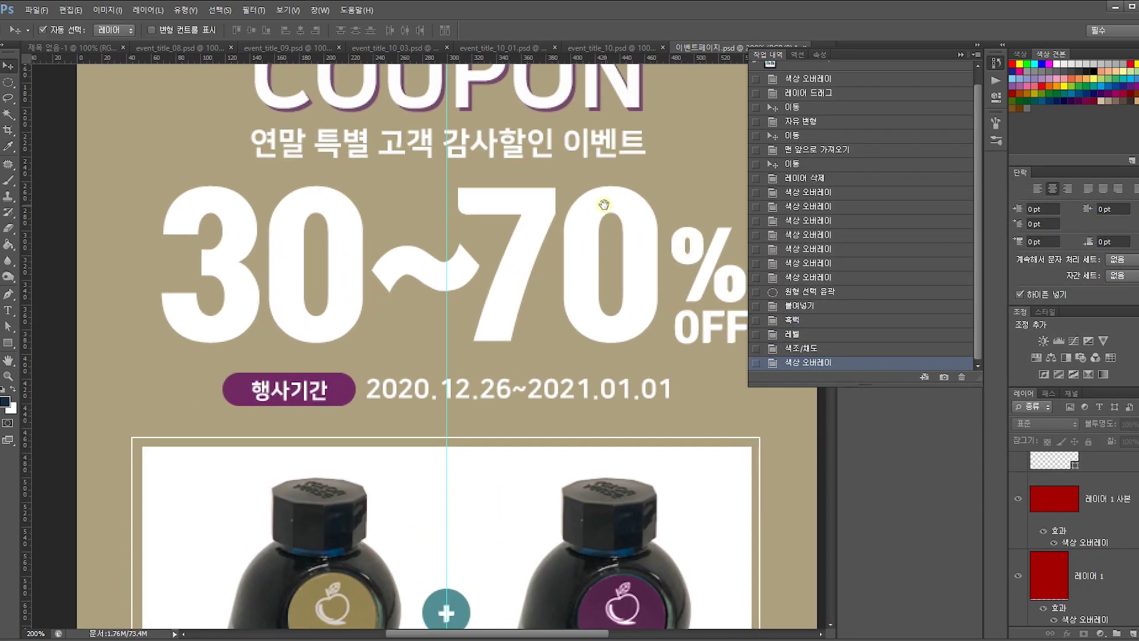
left_click_drag(604, 204, 542, 340)
left_click_drag(578, 244, 584, 264)
key("ctrl+z")
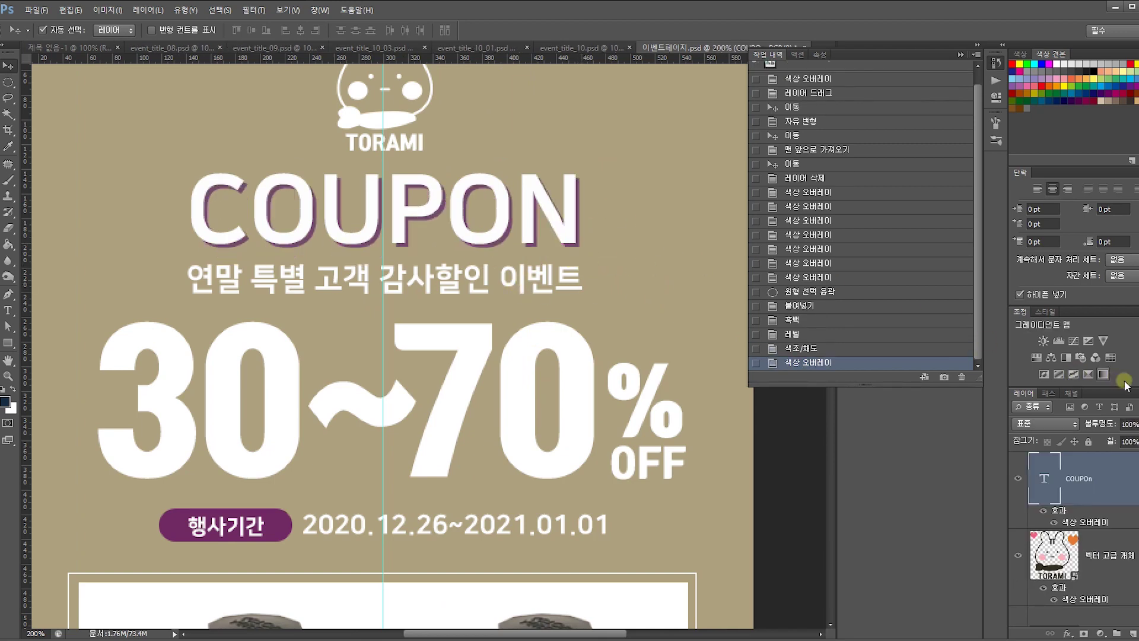
double_click(1130, 500)
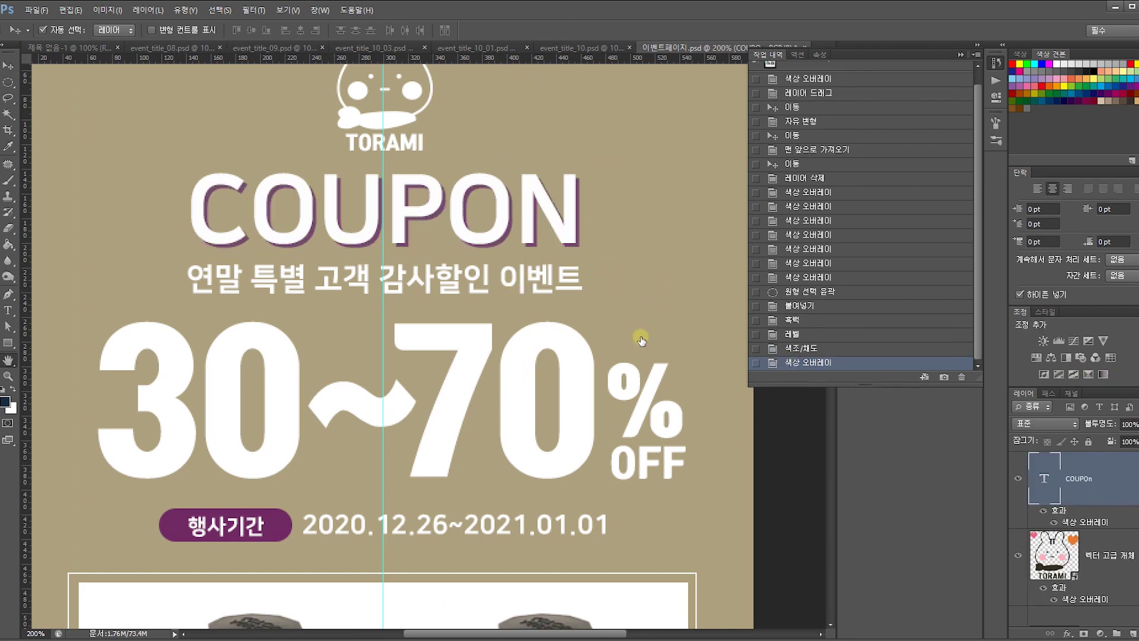
left_click(767, 338)
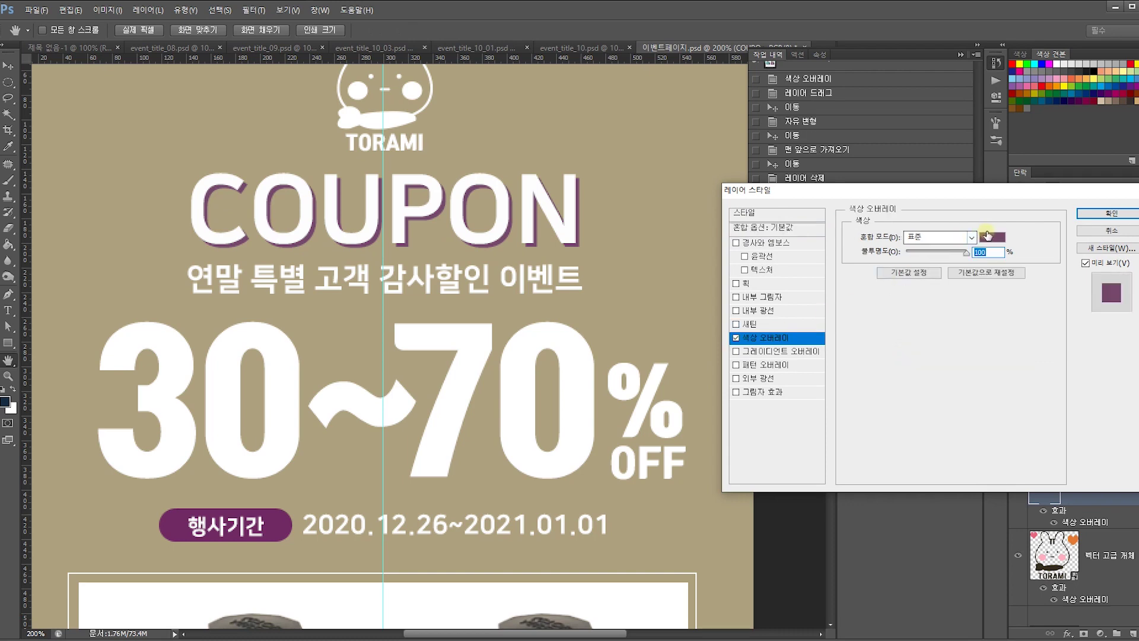
left_click(983, 237)
left_click(517, 123)
left_click(717, 248)
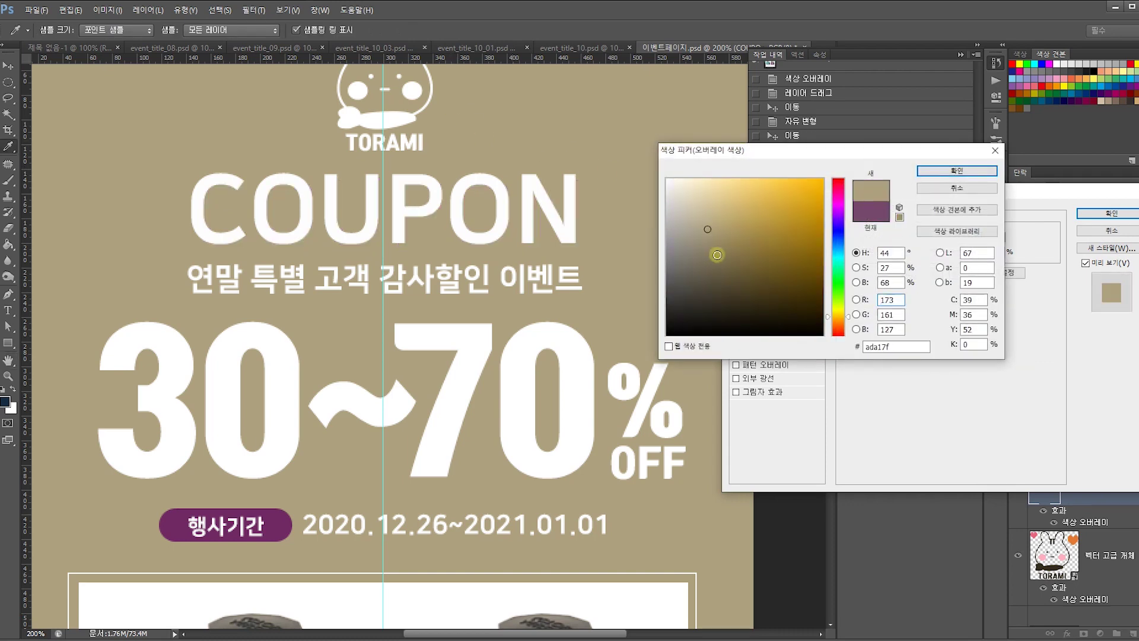
left_click(929, 173)
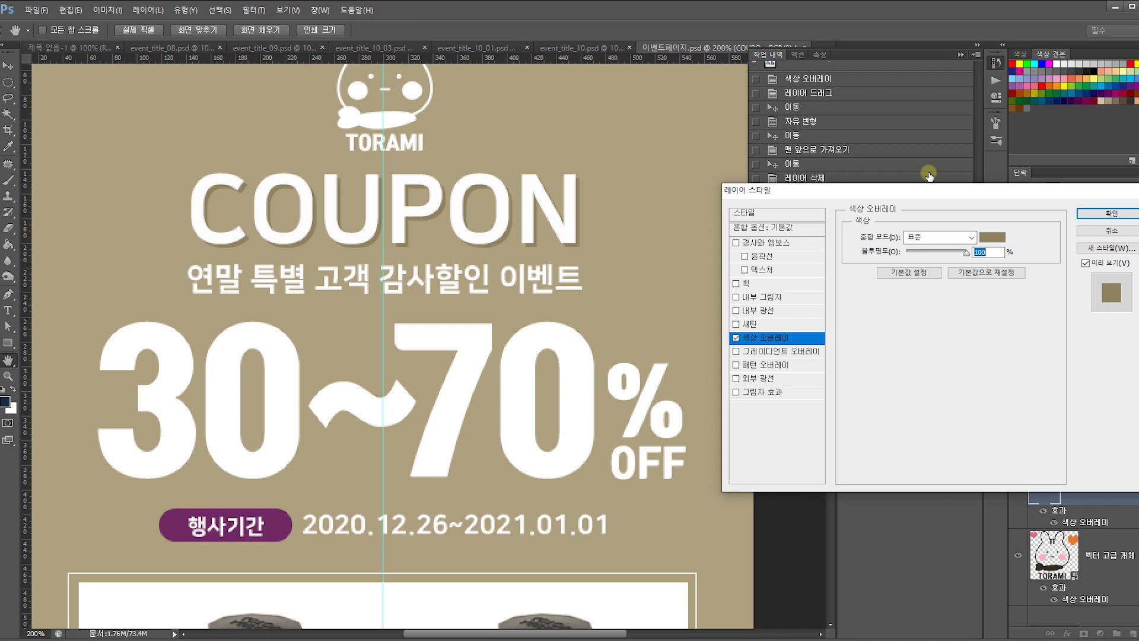
left_click(1107, 211)
Recolour the 행사기간 badge from the beige label's colour, darkened and shifted to brown #7b633e, using Color Overlay.
left_click_drag(559, 346, 573, 197)
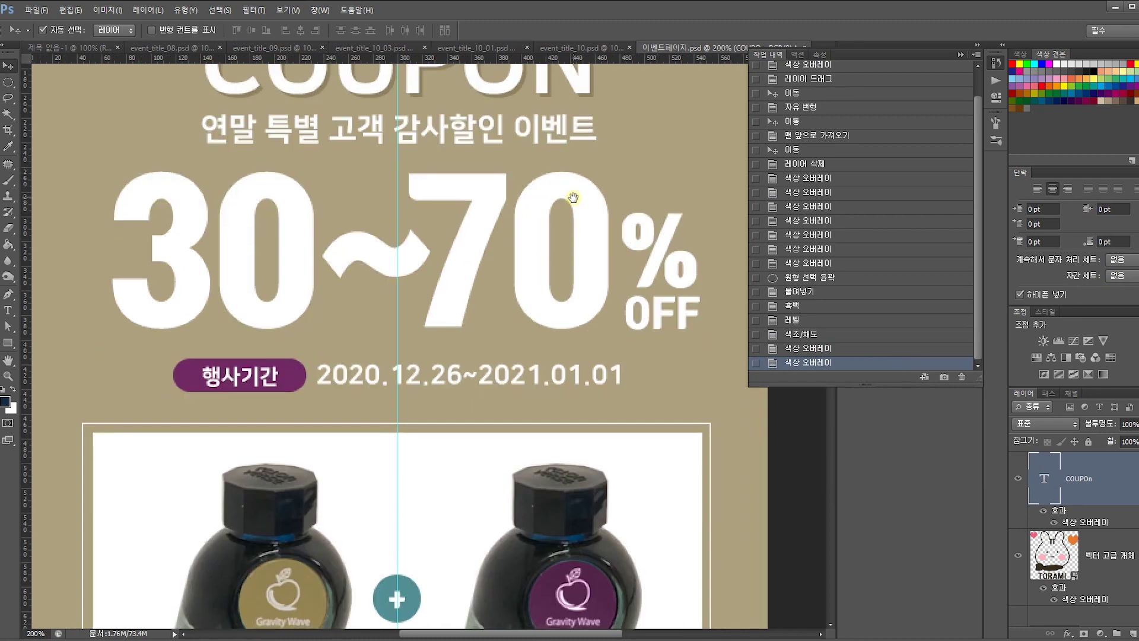
left_click(289, 389)
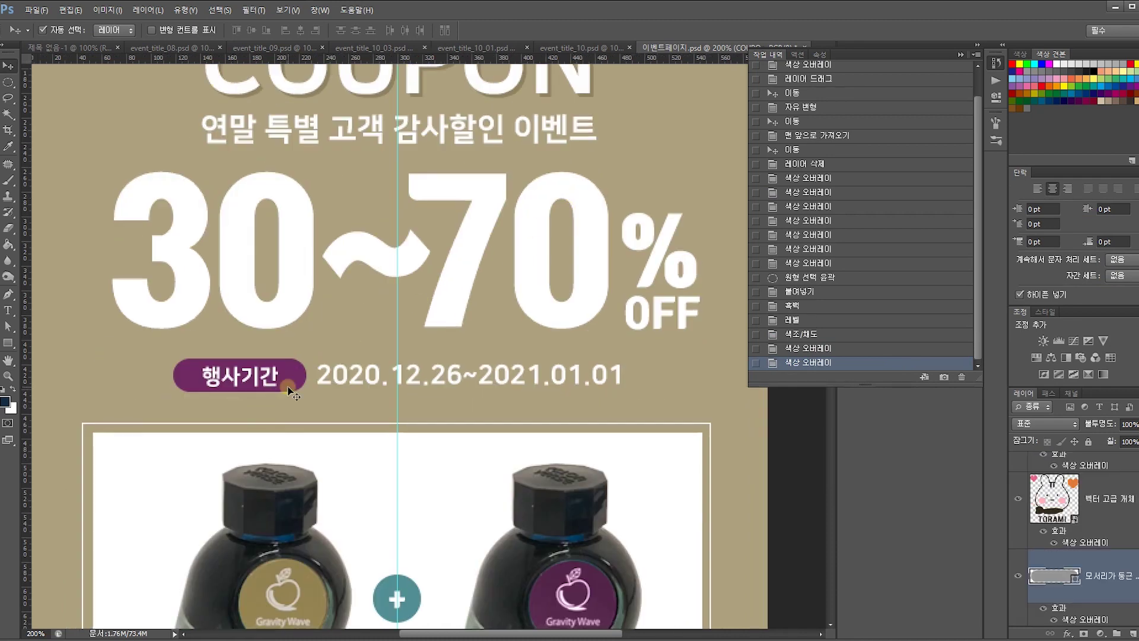
key("h")
double_click(1127, 564)
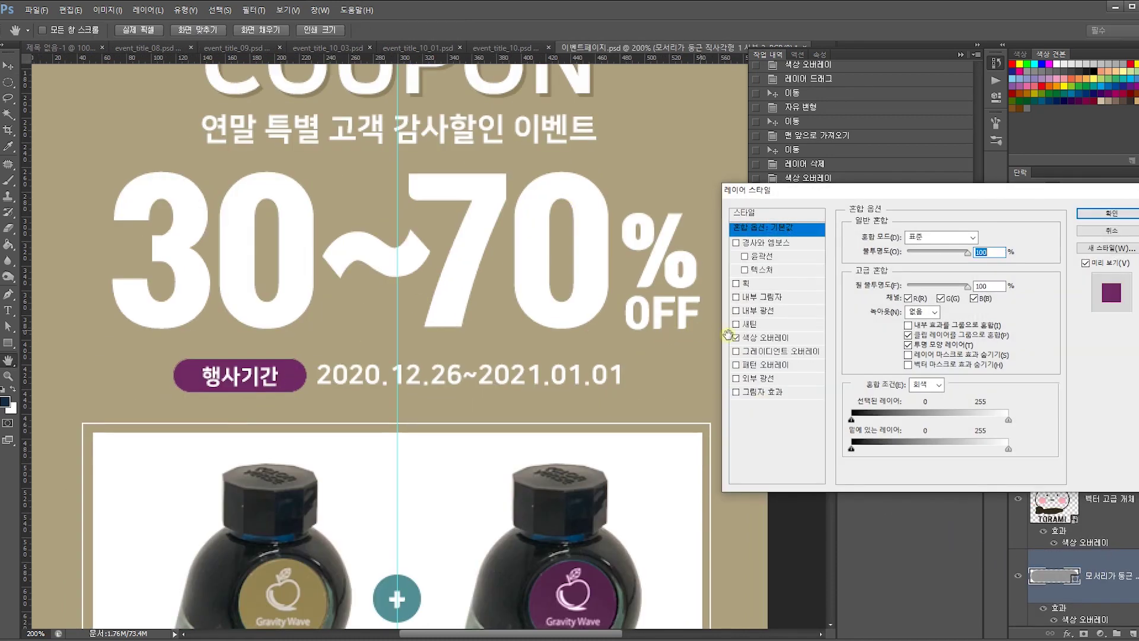
left_click(790, 339)
left_click(989, 237)
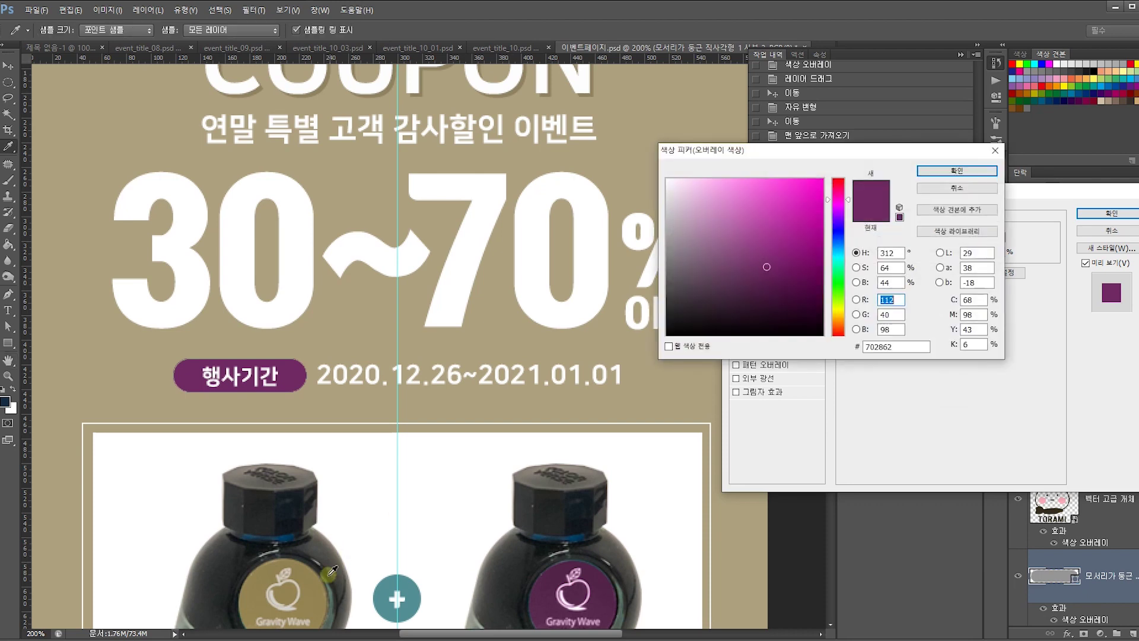
left_click(307, 595)
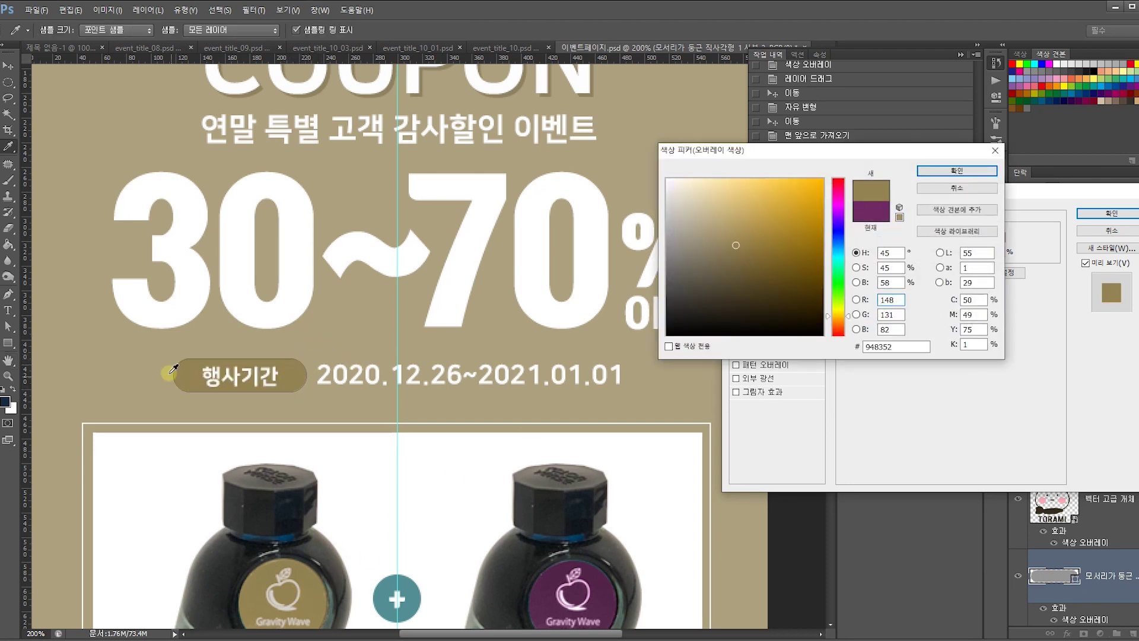
left_click(743, 260)
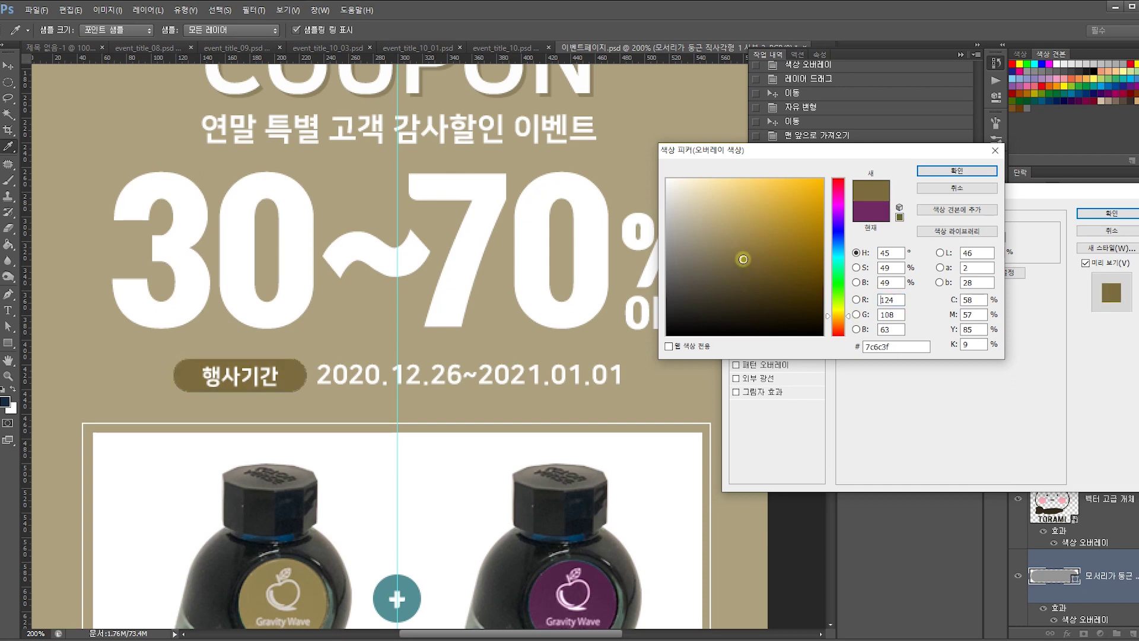
left_click(745, 260)
left_click(839, 321)
left_click(970, 173)
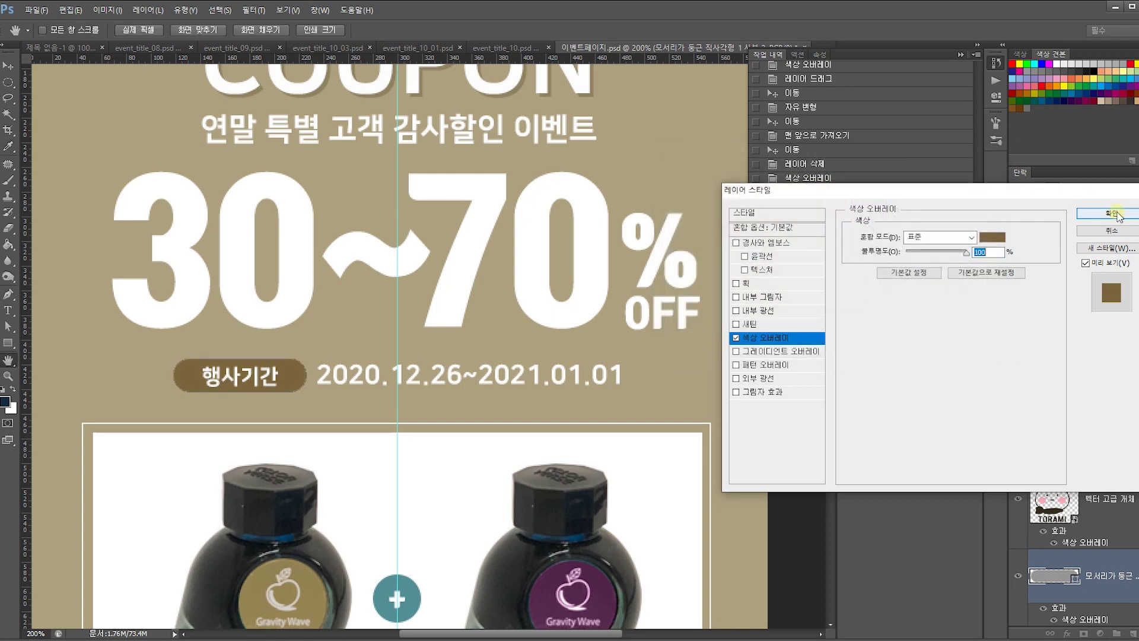
left_click(1112, 213)
Set the 블루 딥펜 잉크 name badge's Color Overlay to the brown #7b633e sampled from the 행사기간 badge.
left_click(490, 261)
scroll(490, 262, "down", 5)
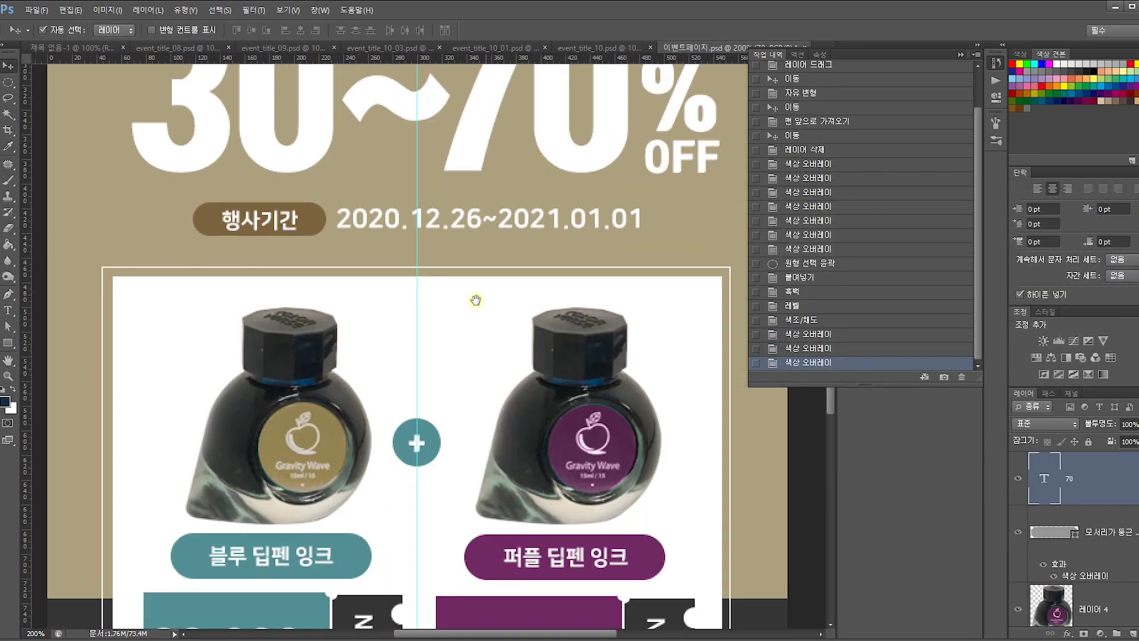
left_click(350, 421)
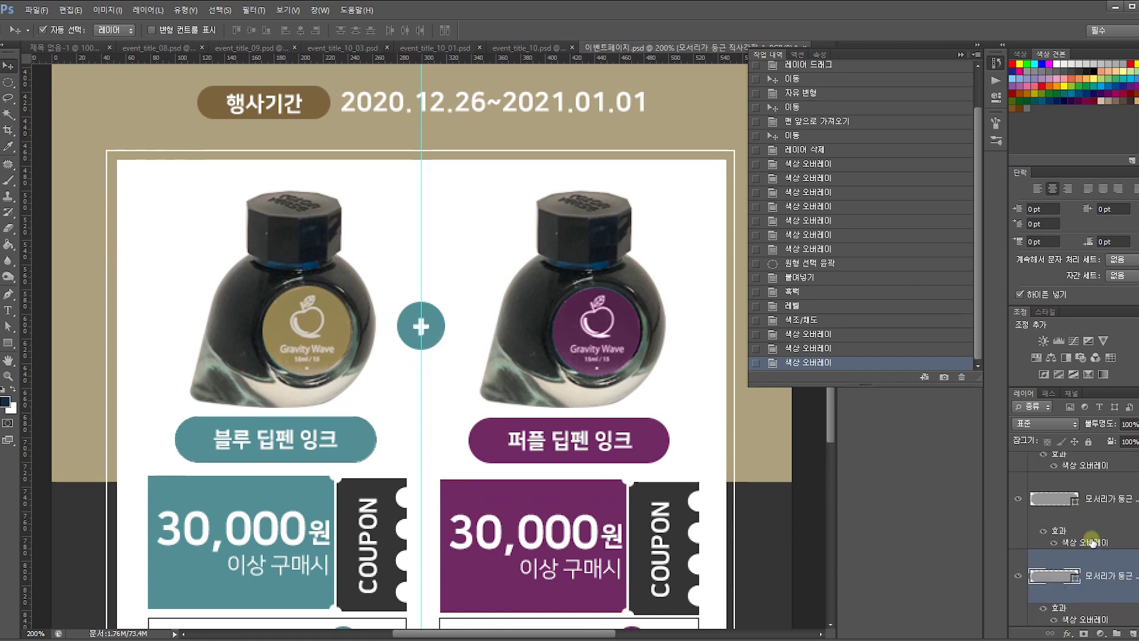
double_click(1107, 561)
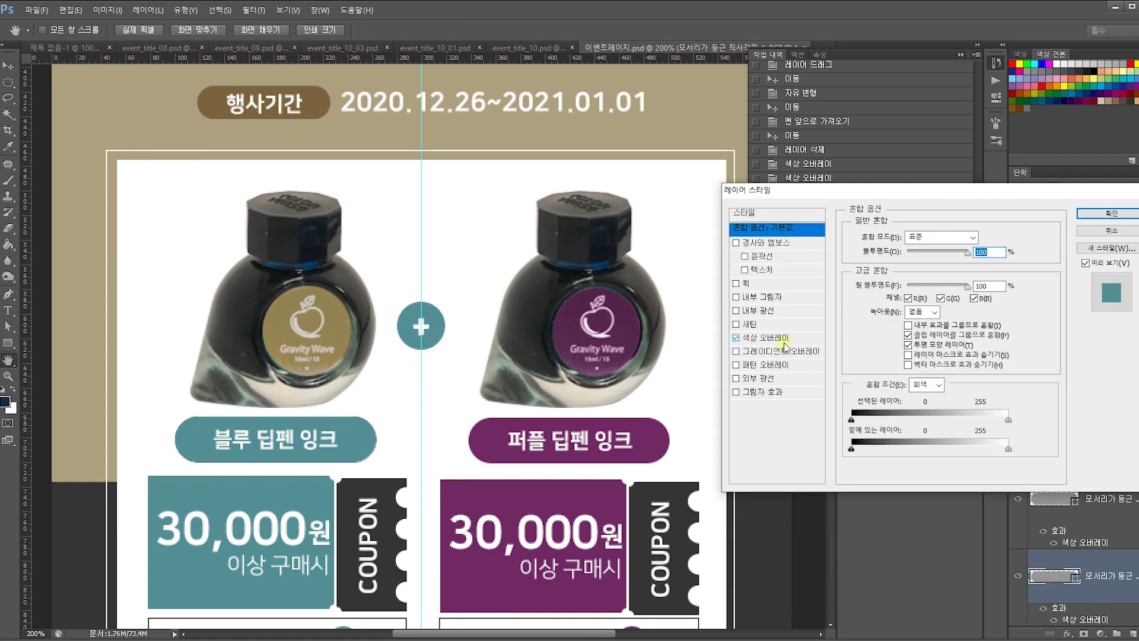
left_click(765, 337)
left_click(986, 246)
left_click(321, 105)
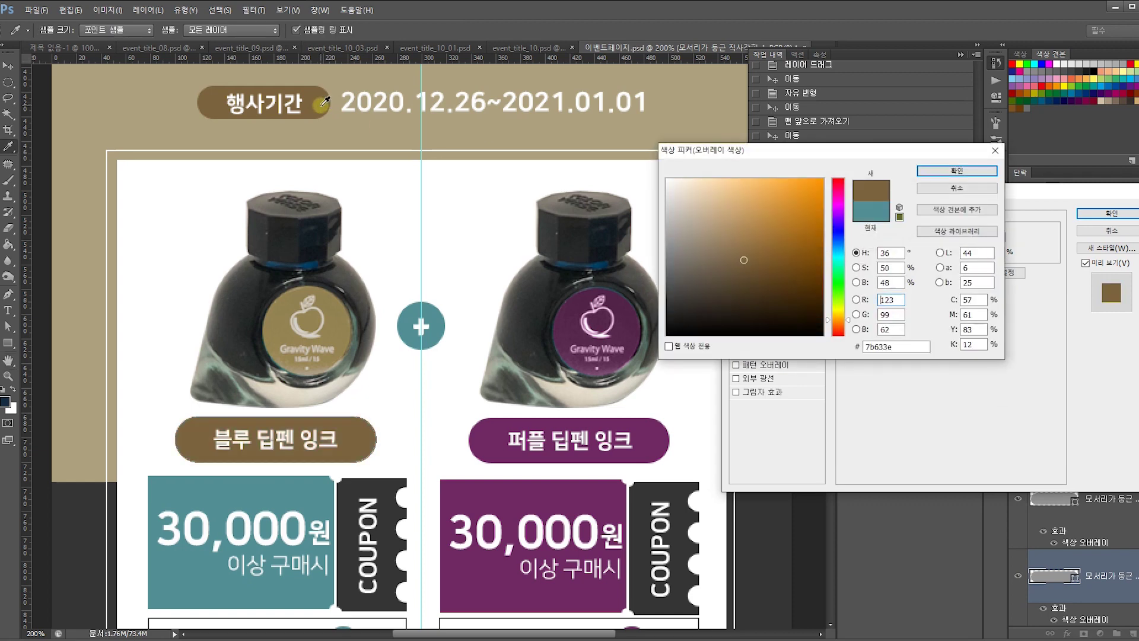
key("Return")
key("Return")
Set the teal 30,000원 coupon block's Color Overlay to the brown #7b633e sampled from the name badge above it.
left_click(199, 593)
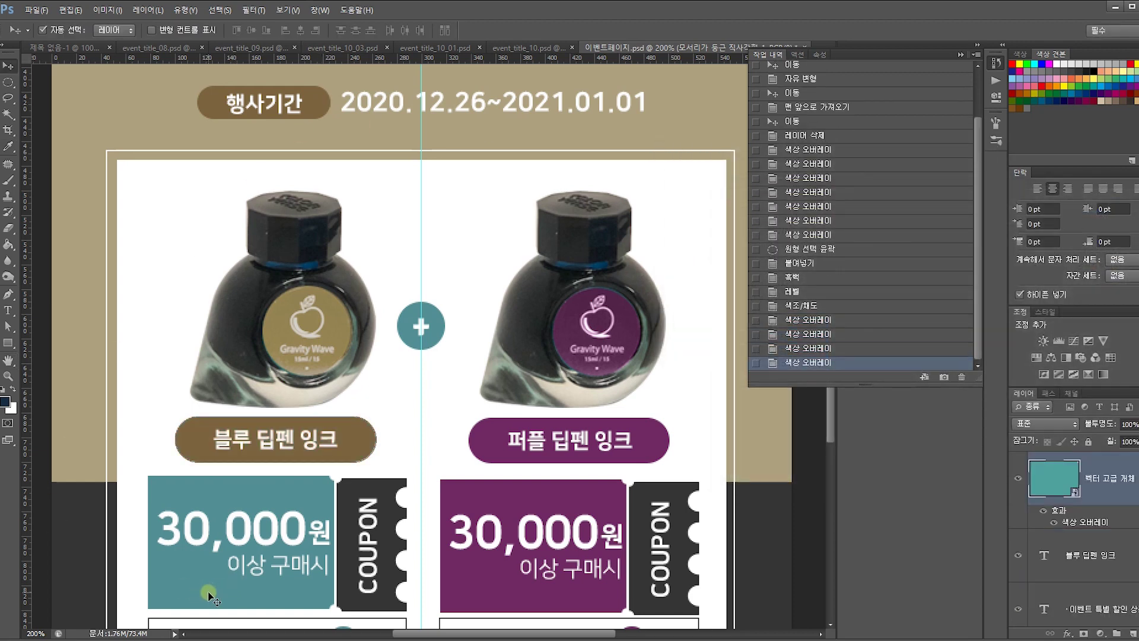
double_click(1122, 497)
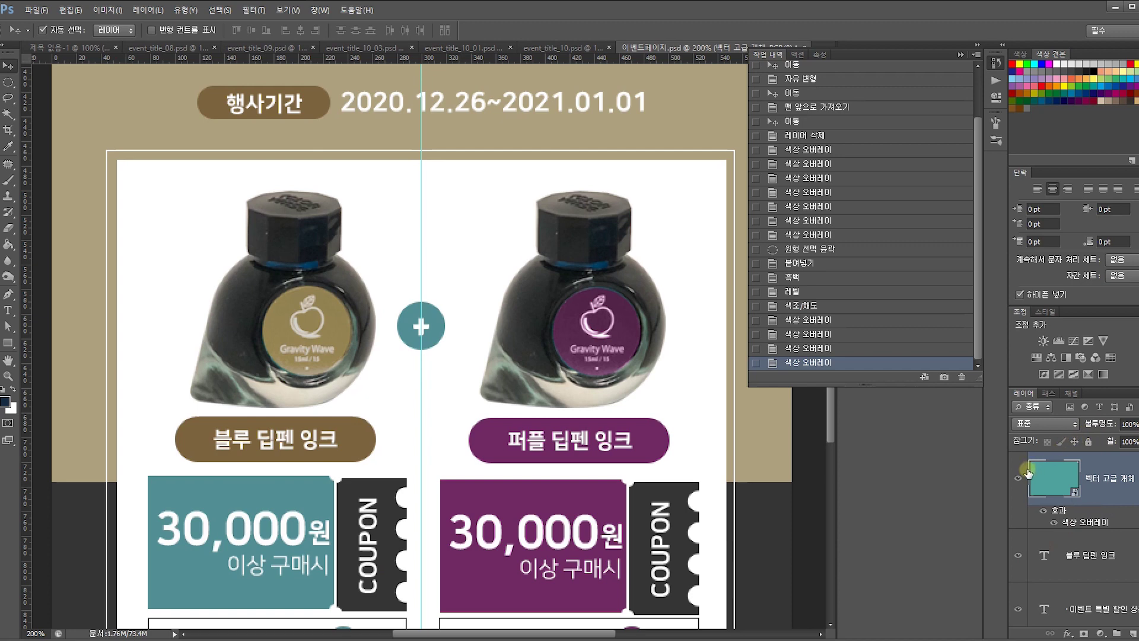
left_click(771, 337)
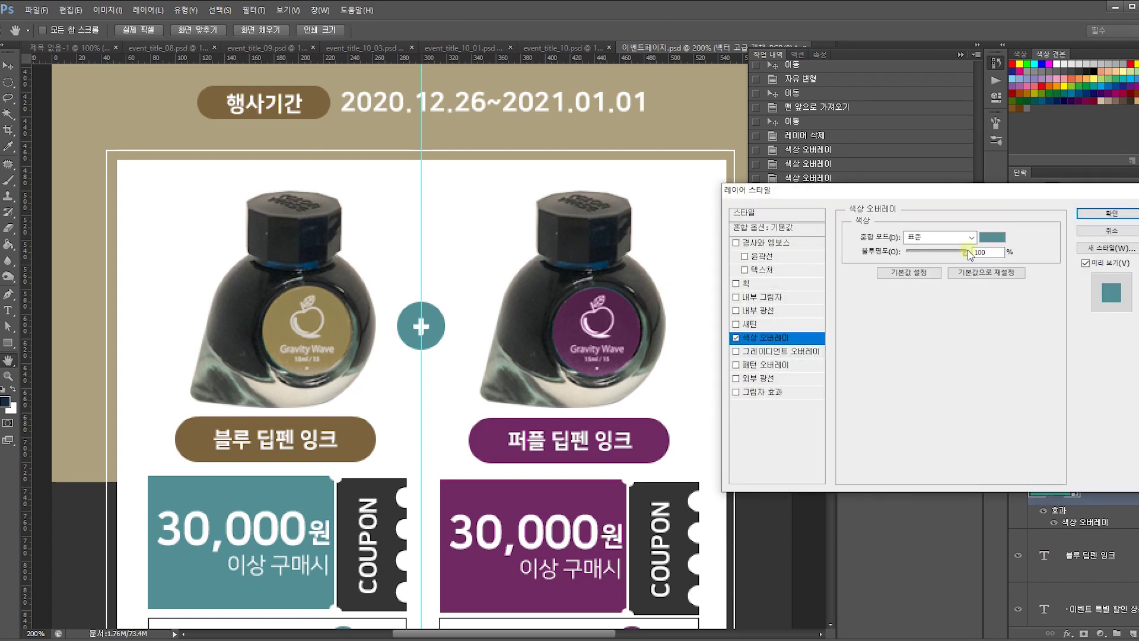
left_click(1004, 238)
left_click(356, 430)
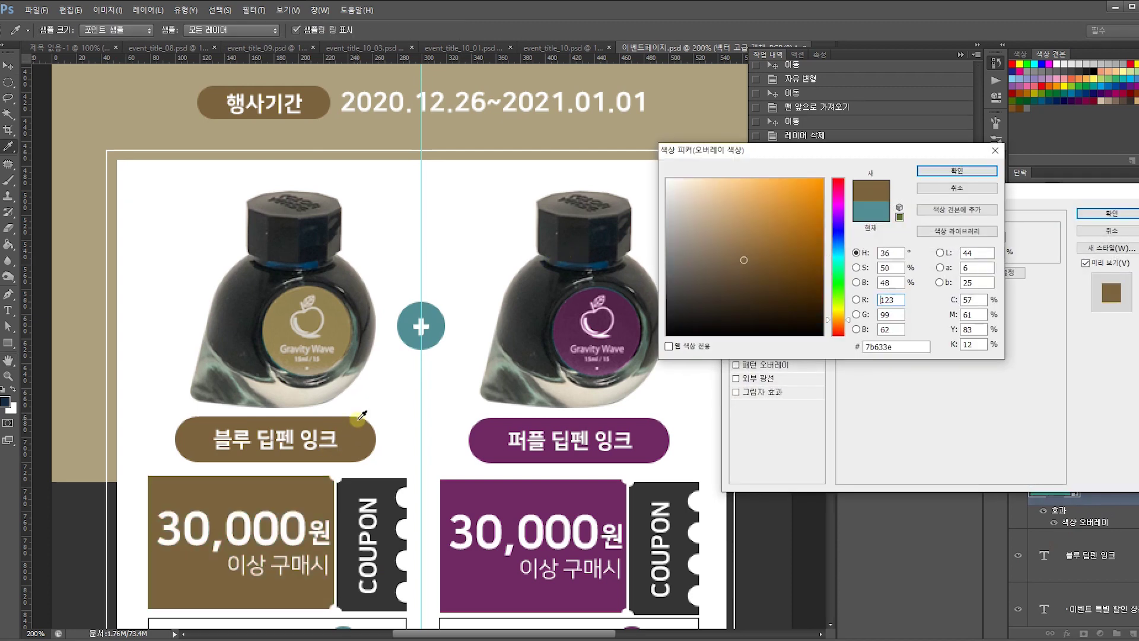
key("Return")
key("Return")
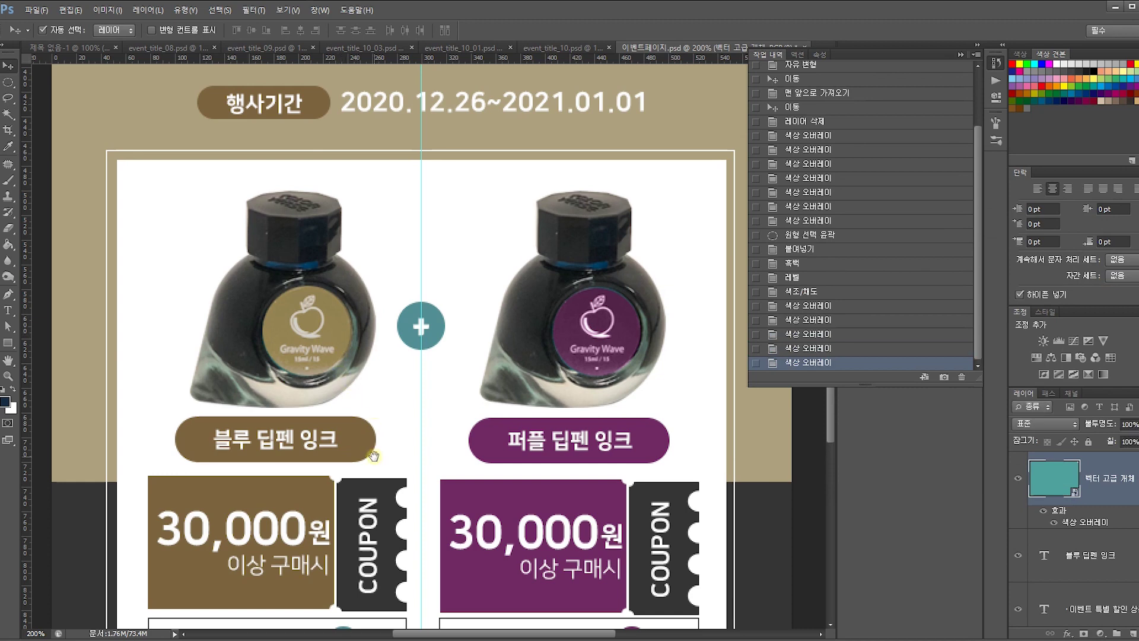
Add a Color Overlay to the teal arrow circle of the 쿠폰 다운로드 button in the brown sampled from the coupon block.
scroll(356, 504, "down", 4)
left_click(354, 518)
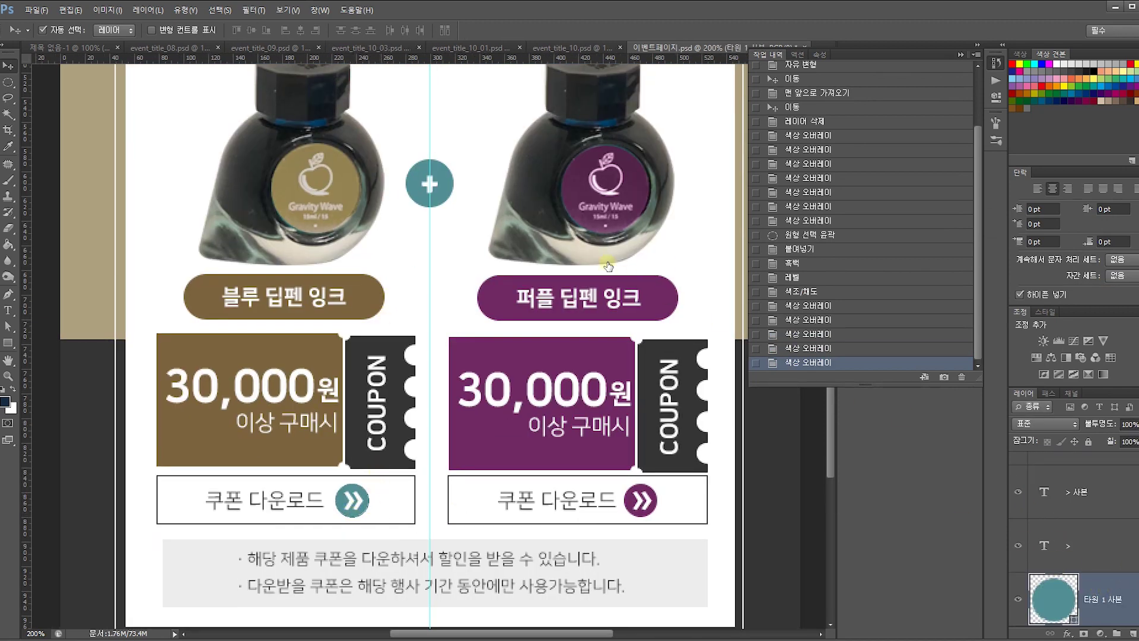
double_click(1044, 594)
left_click(779, 338)
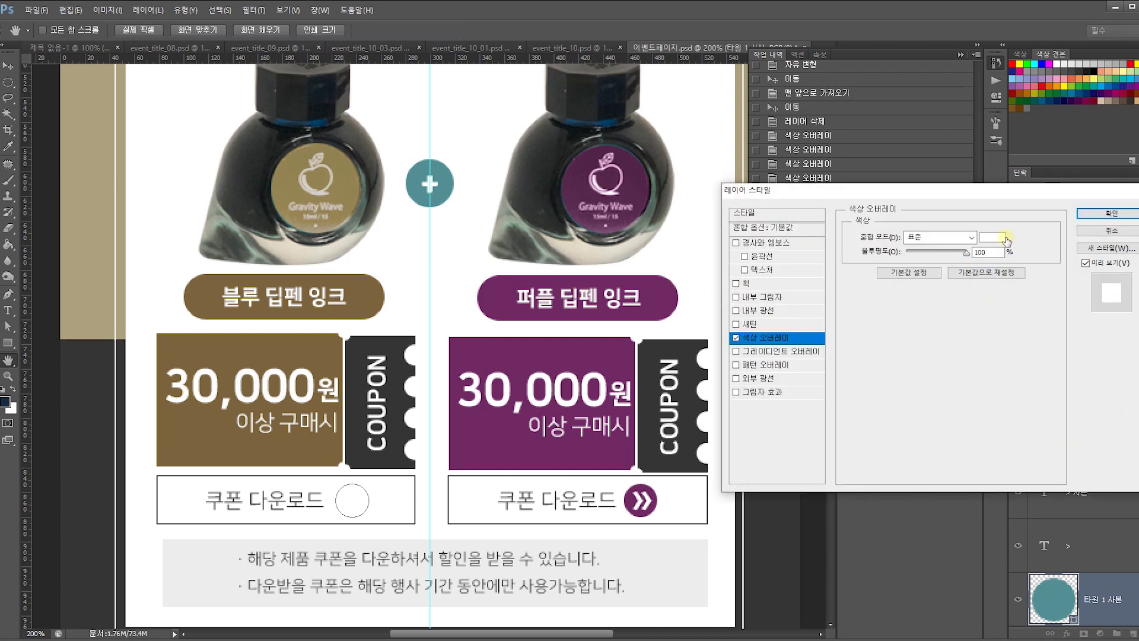
left_click(1006, 239)
left_click(254, 447)
key("Return")
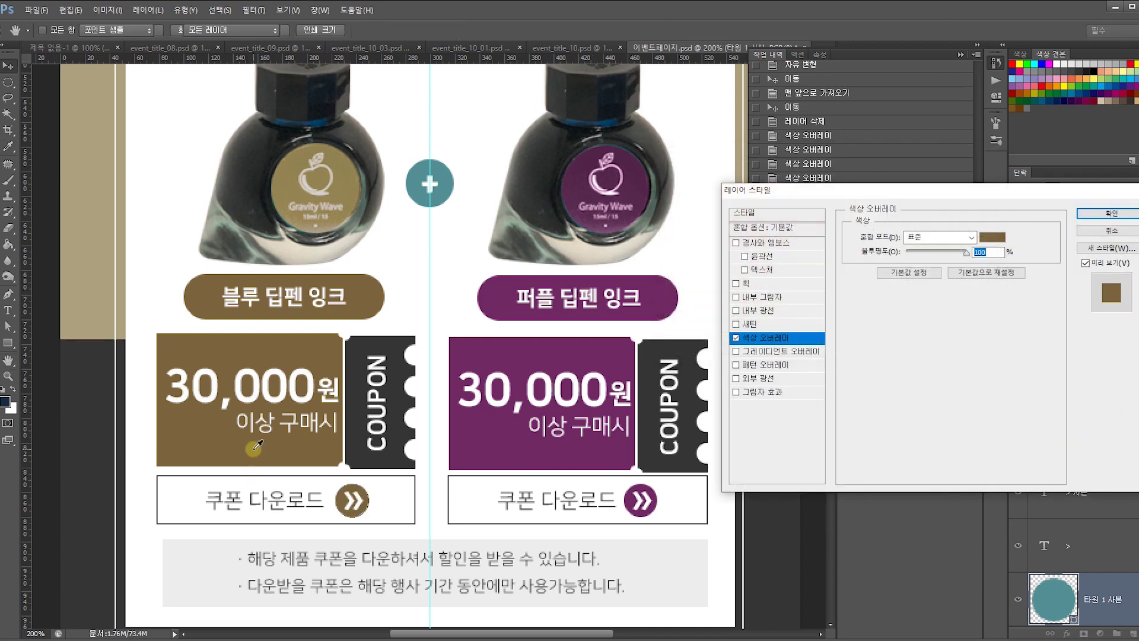
key("Return")
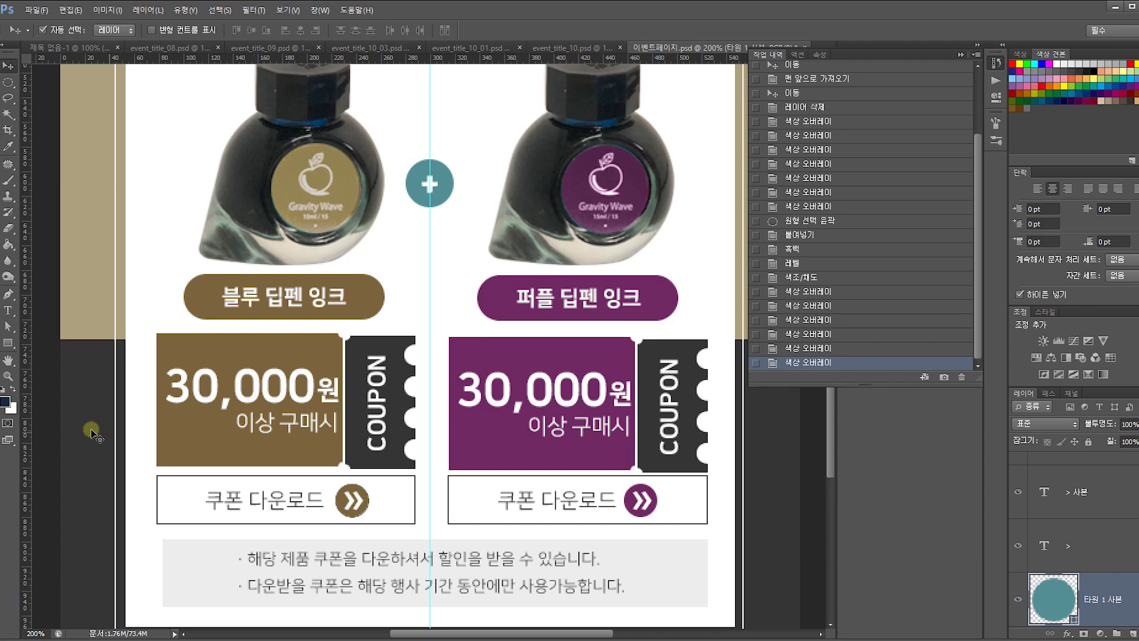
left_click(353, 339)
key("ctrl+minus")
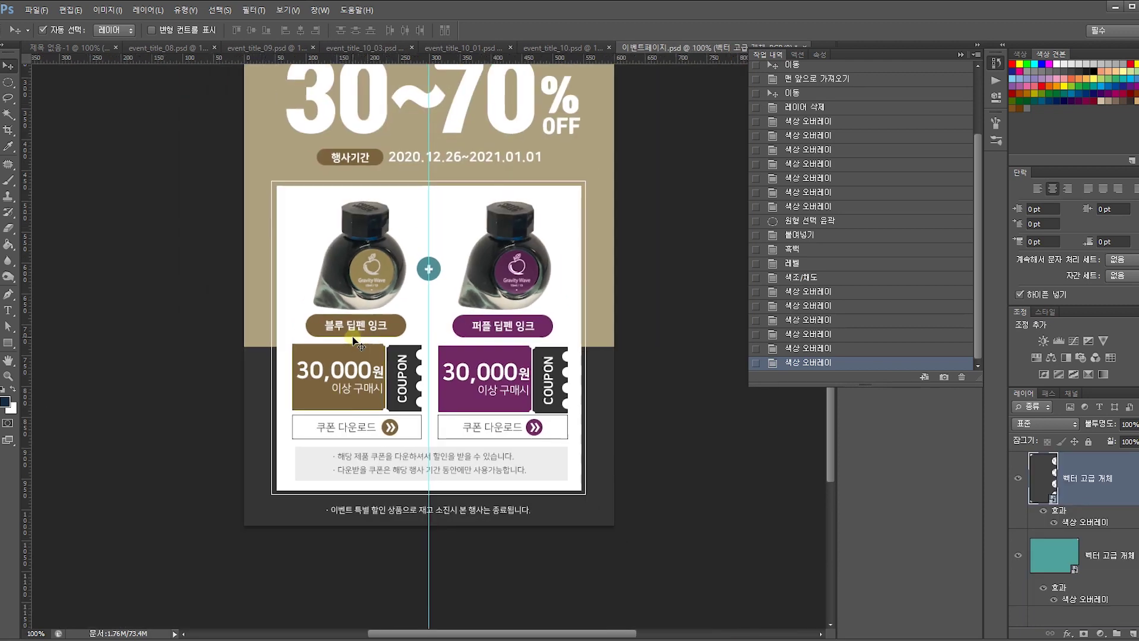
Add a Color Overlay to the teal plus circle between the two bottles in the brown sampled from the 블루 딥펜 잉크 badge.
left_click_drag(590, 386, 585, 518)
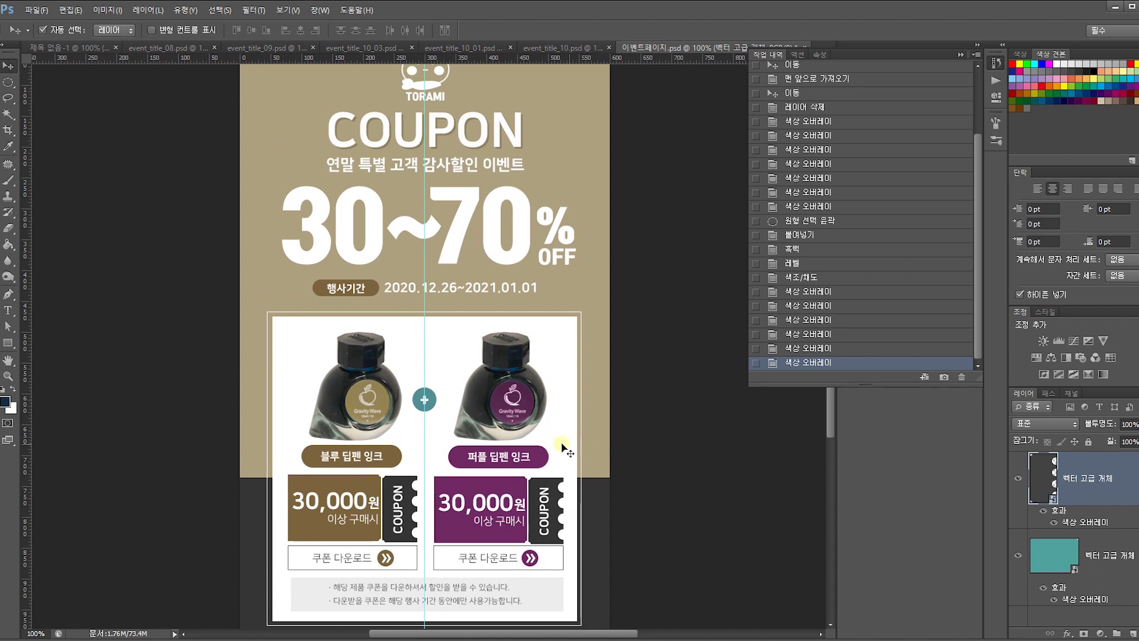
left_click(444, 407)
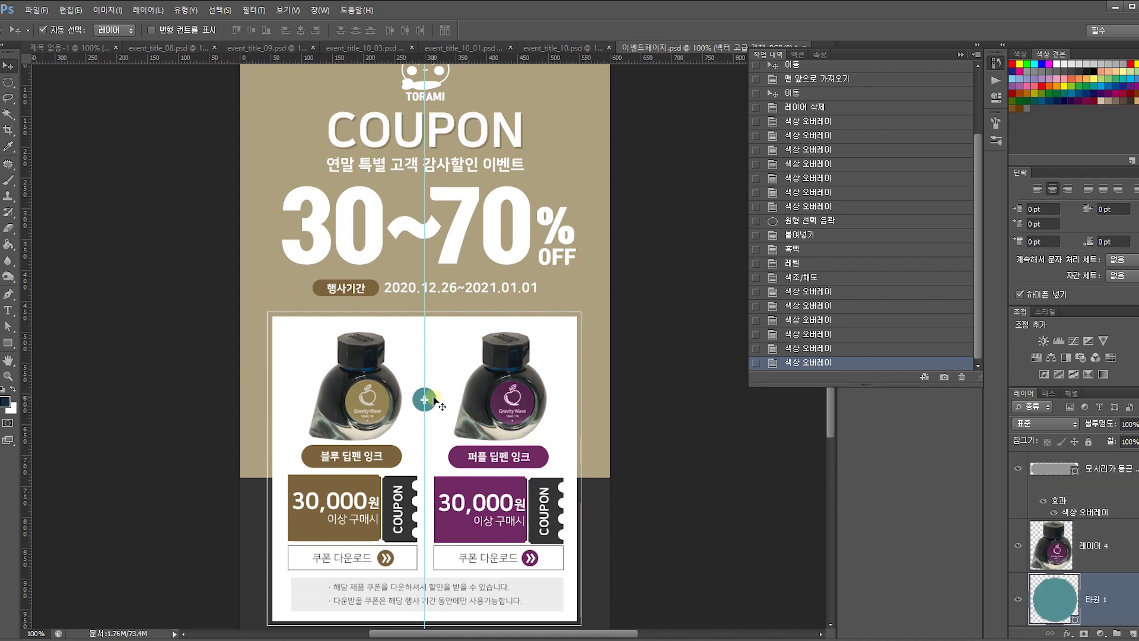
double_click(1133, 584)
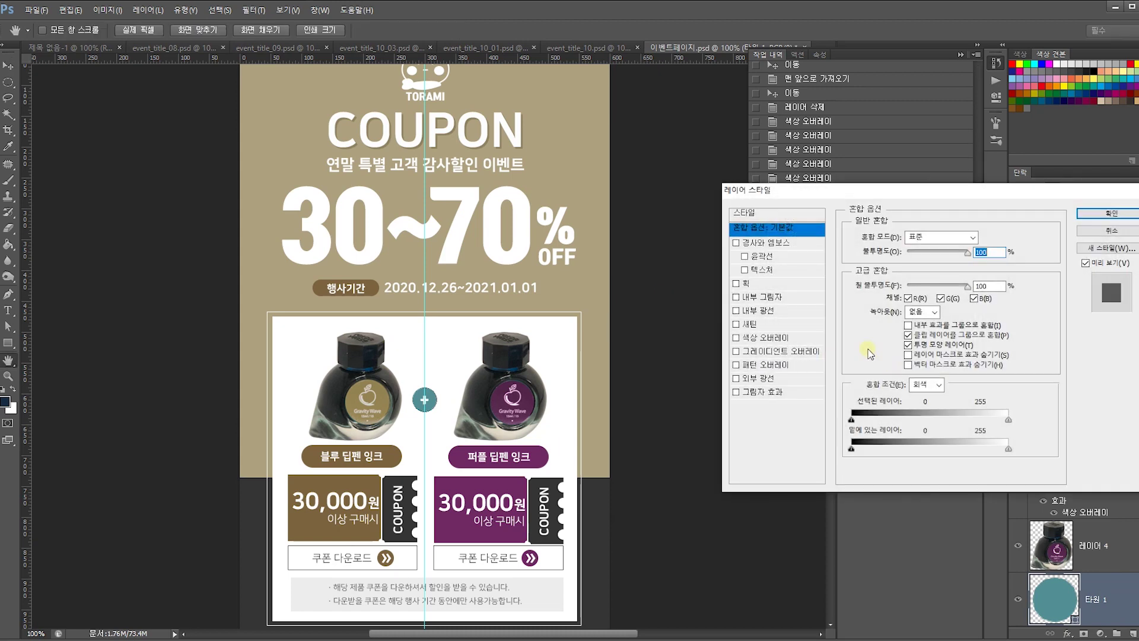
left_click(801, 339)
left_click(1002, 240)
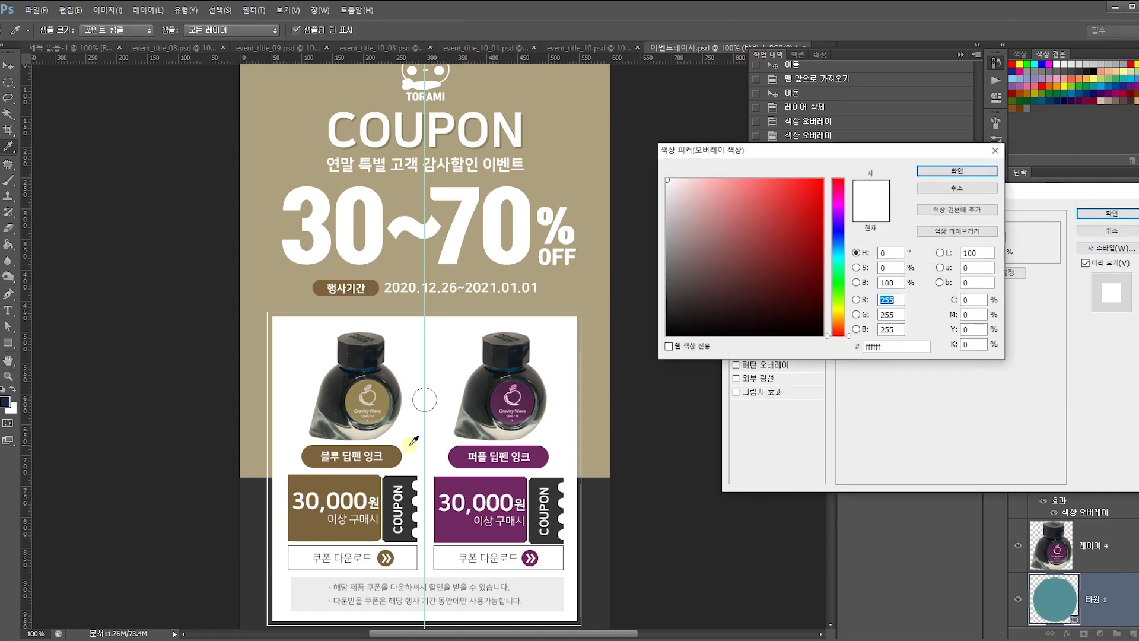
left_click(396, 449)
key("Return")
key("Return")
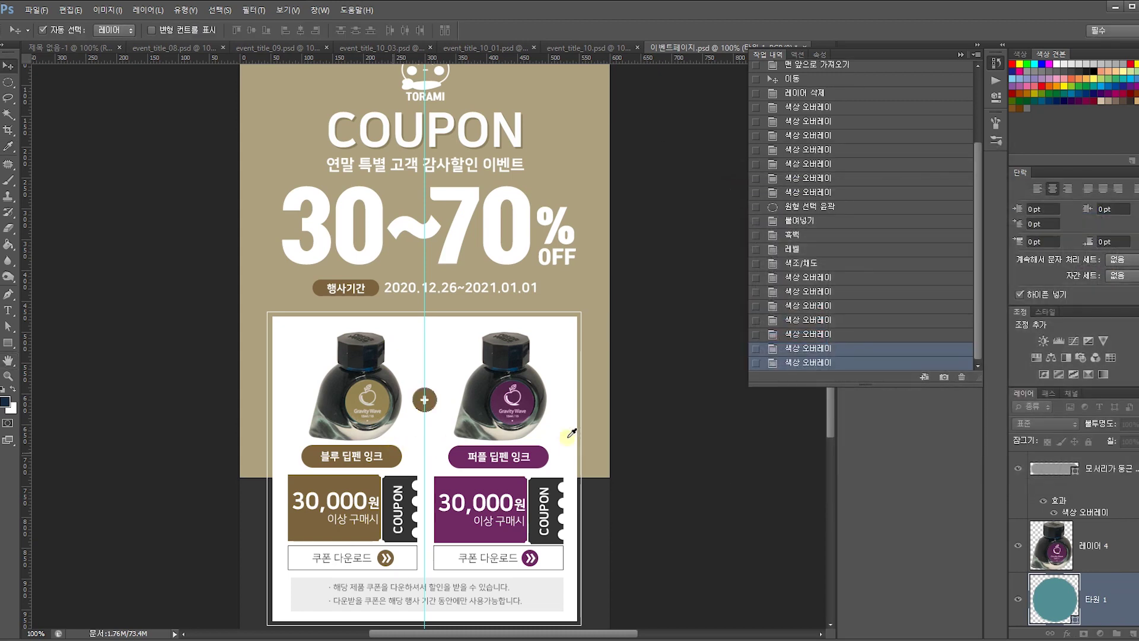
Duplicate the beige bottle label onto the purple-labelled bottle, bring the copy to the front and align it over the purple label.
left_click(582, 449)
left_click(536, 409)
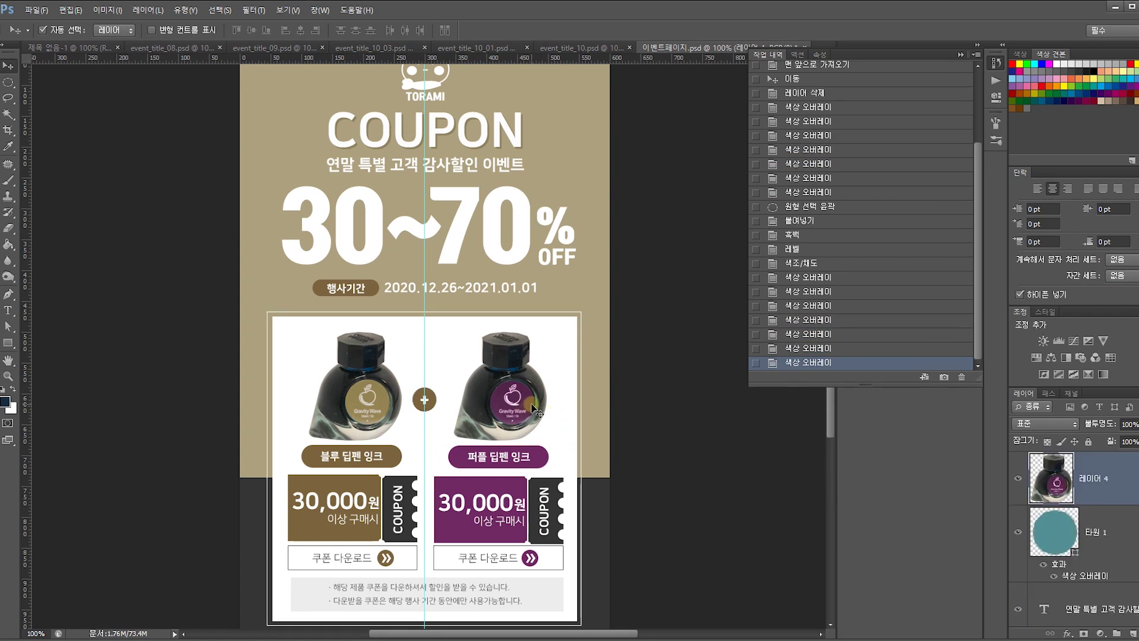
left_click_drag(386, 407, 525, 404)
key("ctrl+shift+bracketright")
key("Right")
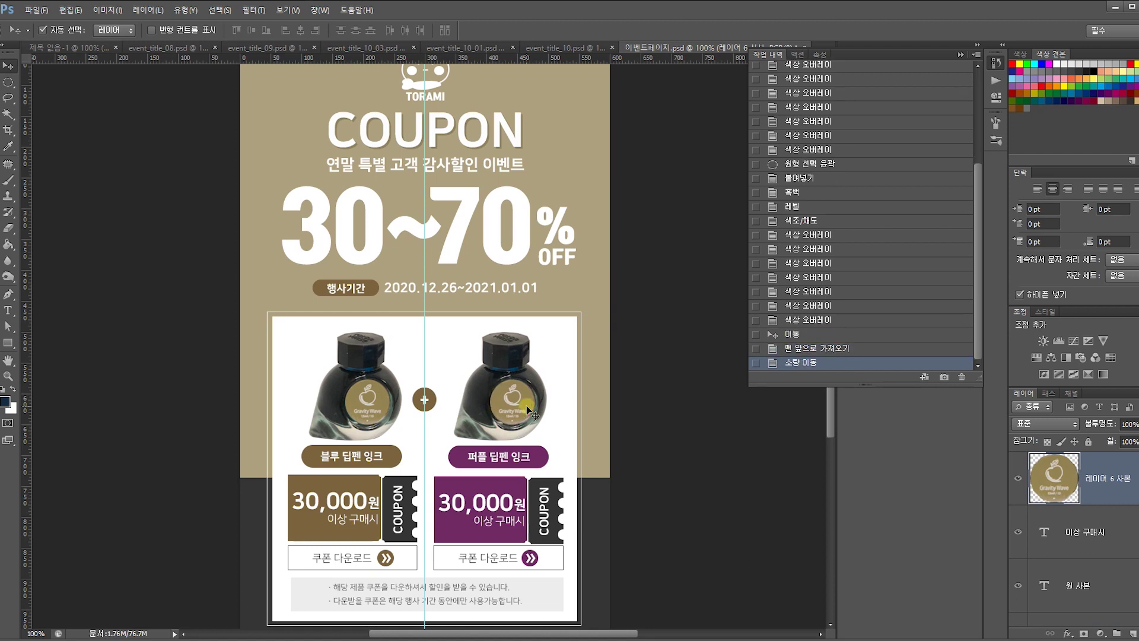
Recolour the copied label green with a Black & White adjustment tinted #8ab88c, hue 123 and saturation 25%.
key("ctrl+alt+shift+b")
left_click(764, 433)
left_click(817, 436)
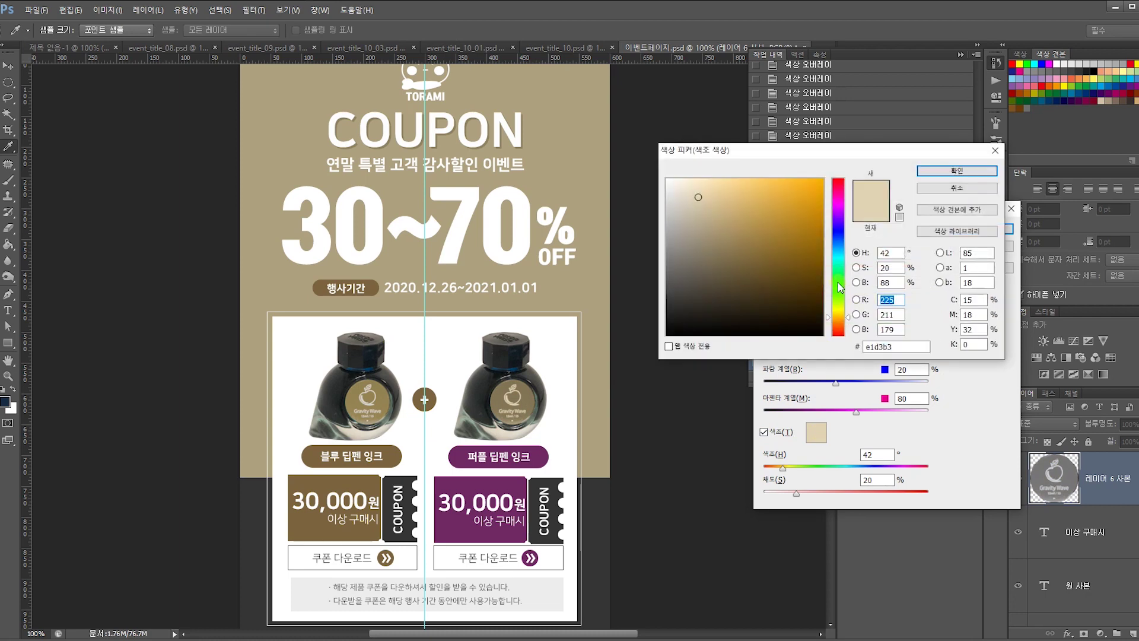
left_click(838, 282)
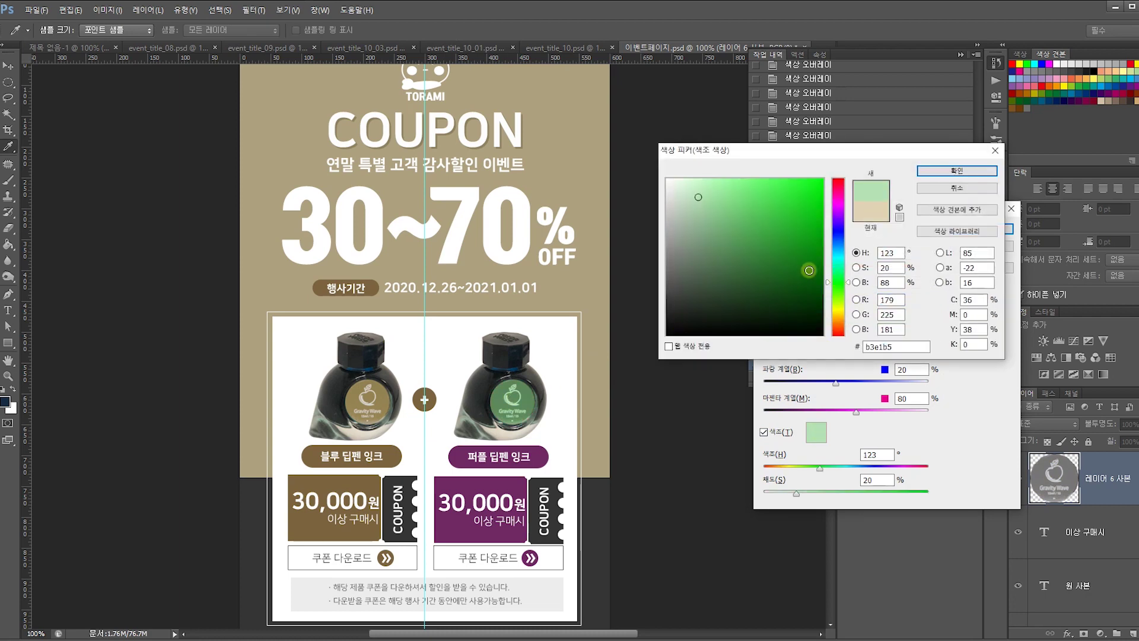
left_click_drag(731, 232, 704, 223)
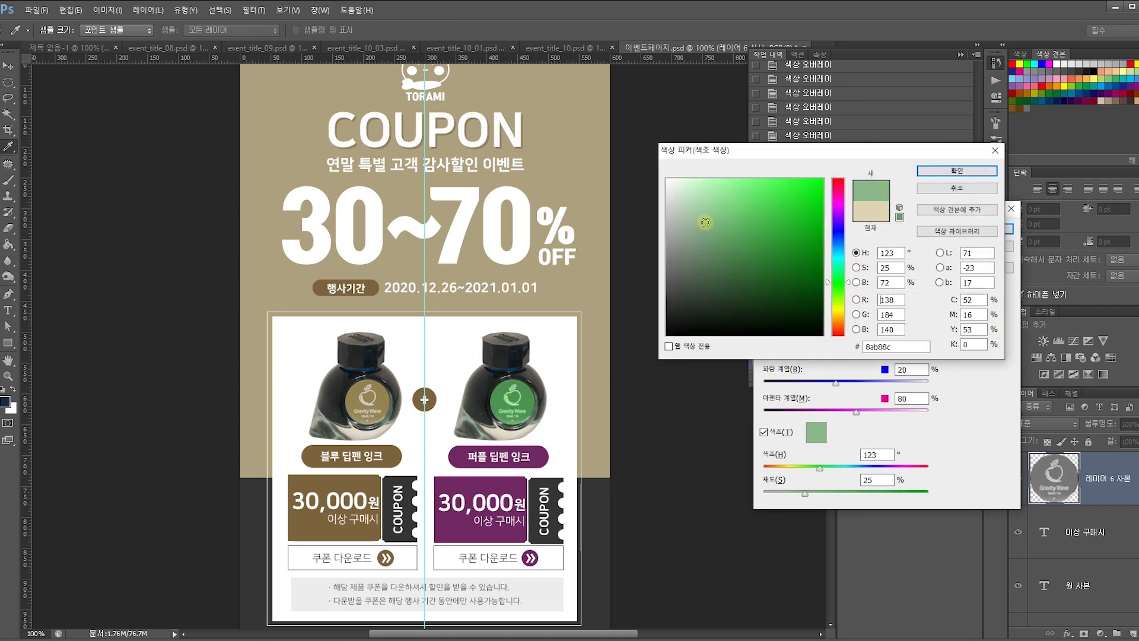
left_click(956, 170)
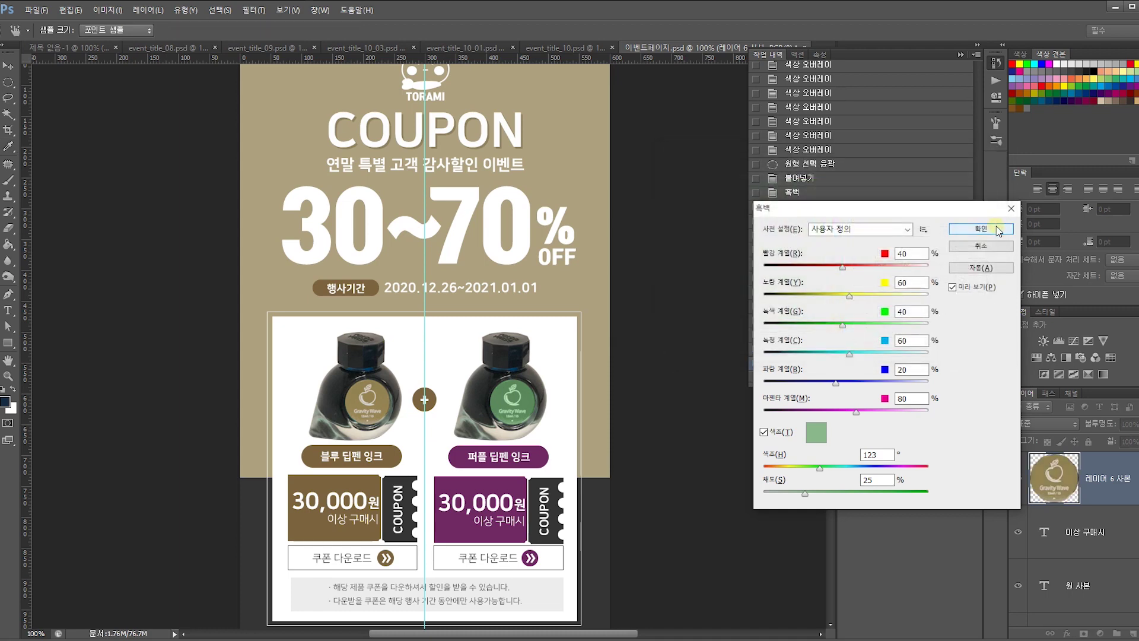
left_click(997, 229)
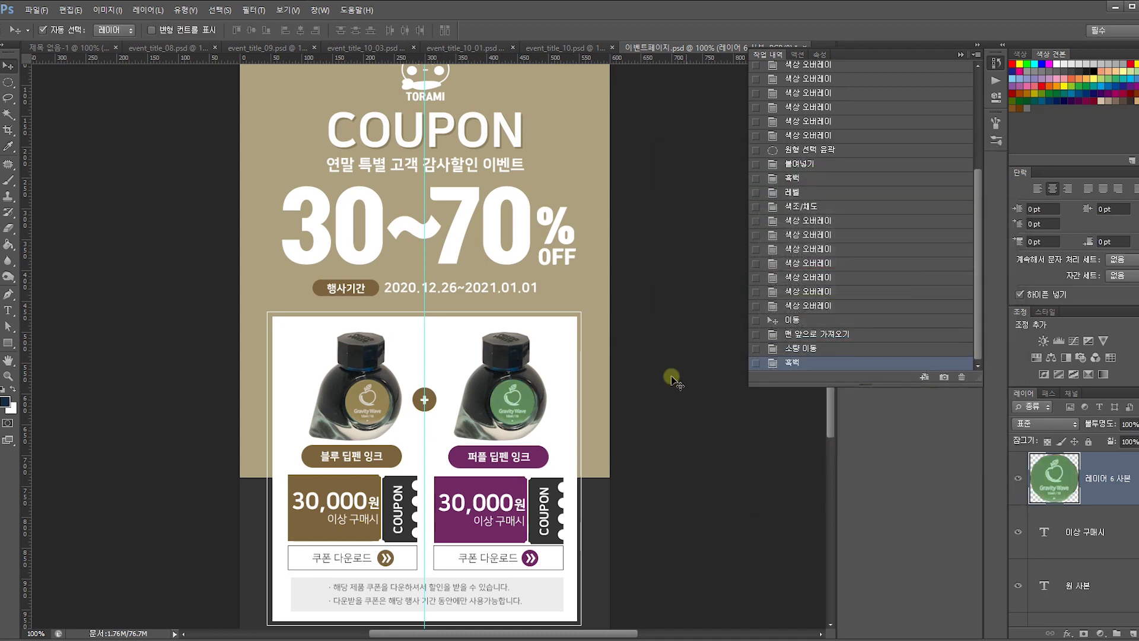
Set the 퍼플 딥펜 잉크 name badge's Color Overlay to the green #5b895d sampled from the label above it.
left_click(534, 461)
double_click(1114, 557)
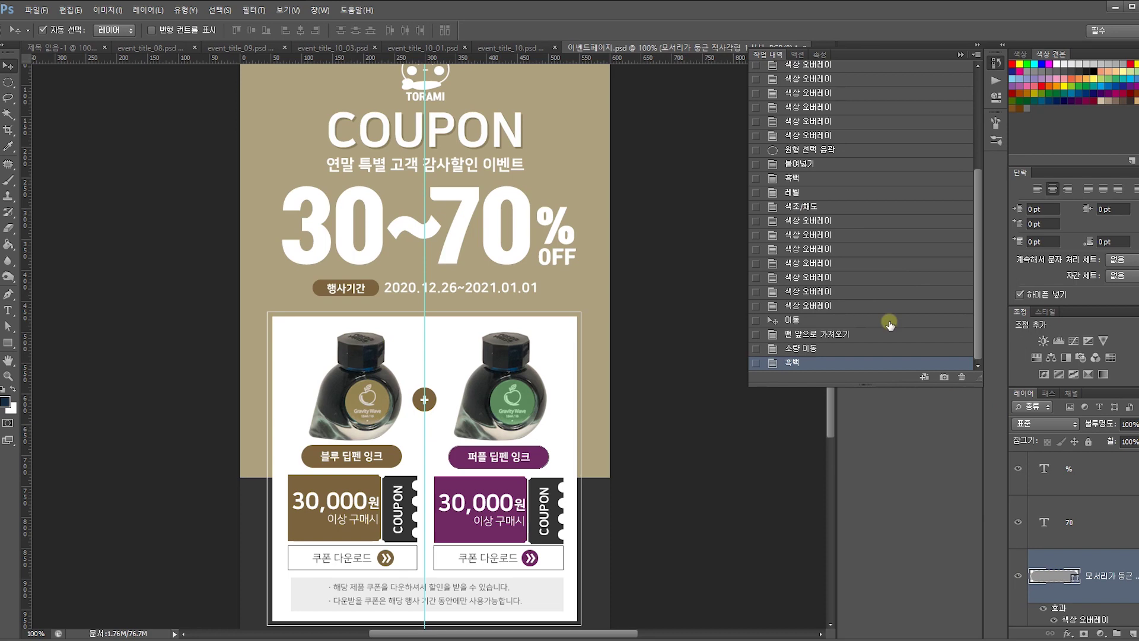
left_click(779, 342)
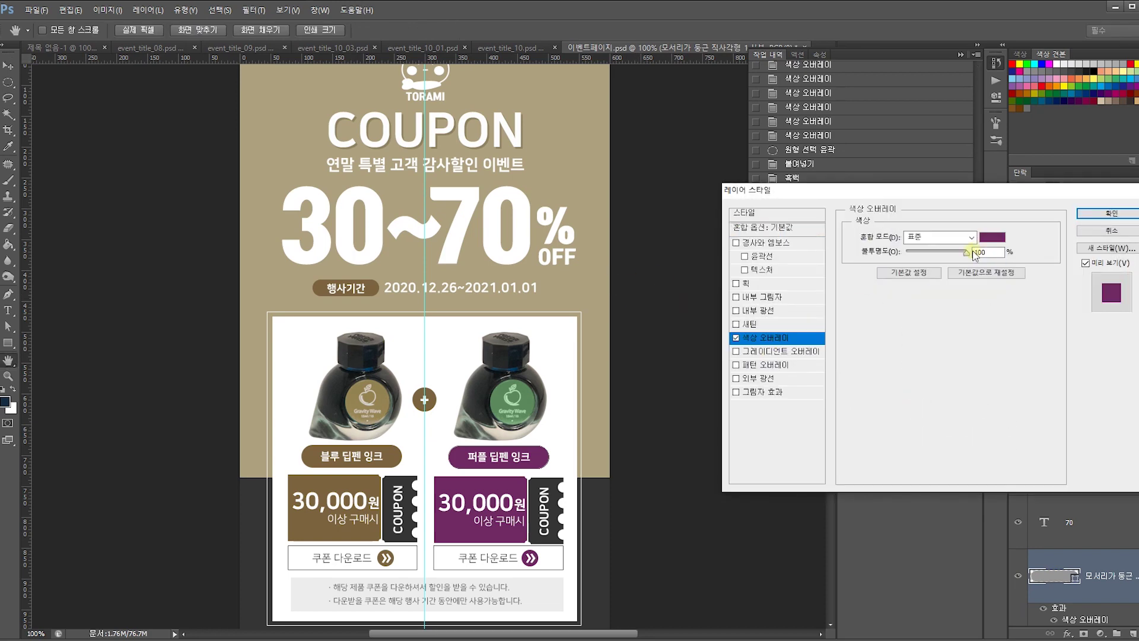
left_click(988, 237)
left_click(502, 406)
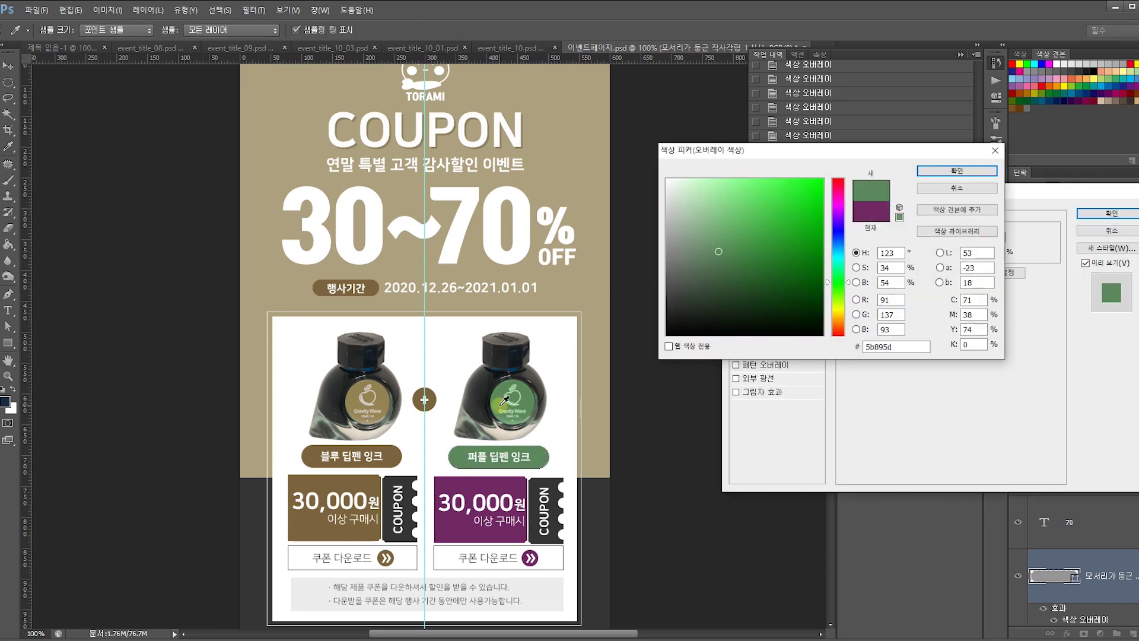
key("Return")
key("Return")
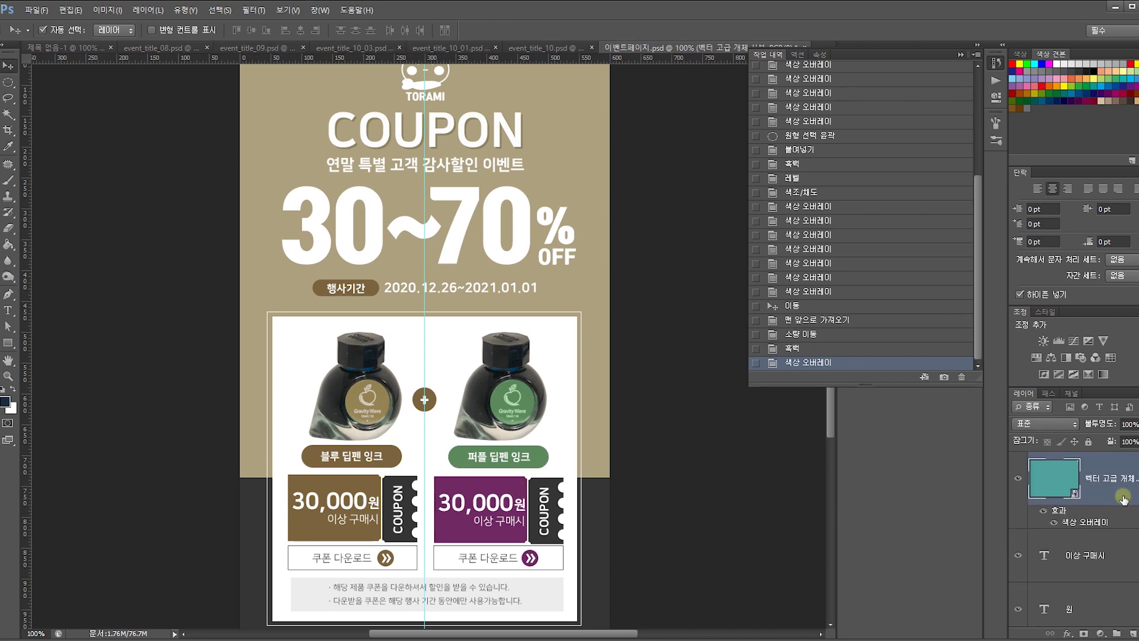
Set the purple 30,000원 coupon block's Color Overlay to the green sampled from the 퍼플 딥펜 잉크 badge.
double_click(1120, 499)
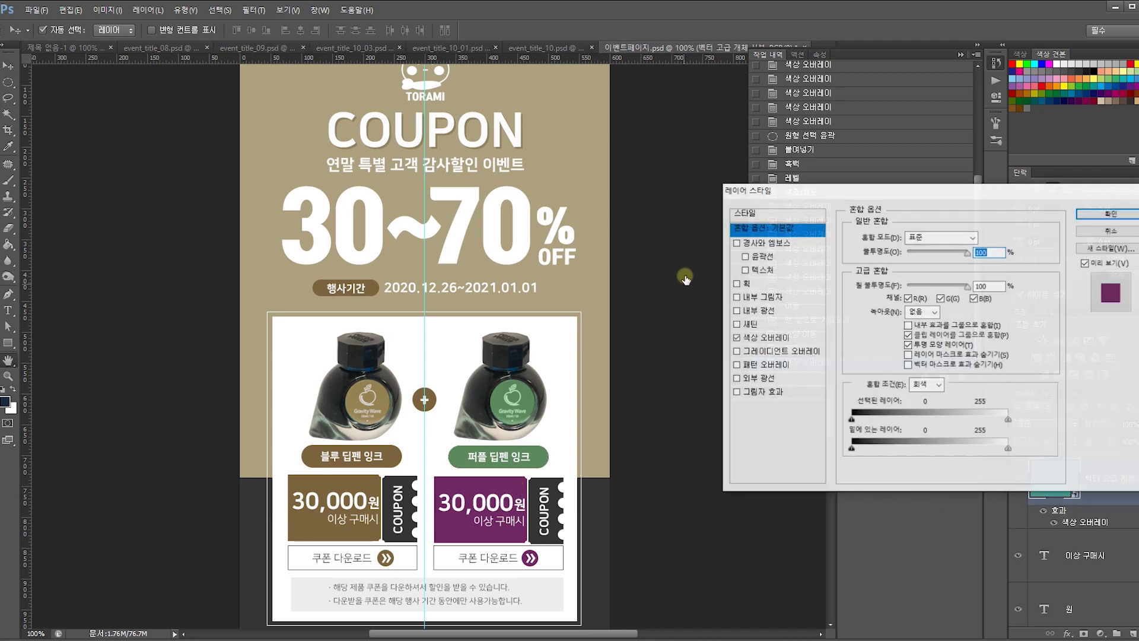
left_click(780, 343)
left_click(989, 238)
left_click(541, 455)
key("Return")
key("Return")
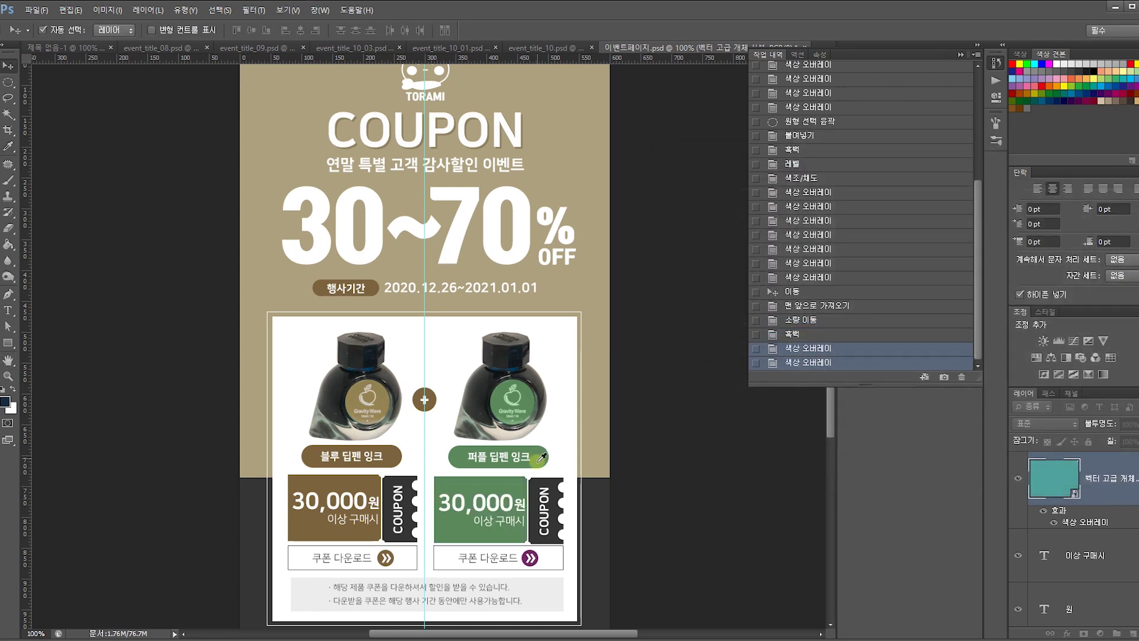
Set the Color Overlay of the purple arrow circle in the 쿠폰 다운로드 button to the green sampled from the coupon block above.
scroll(552, 546, "down", 2)
left_click(526, 512)
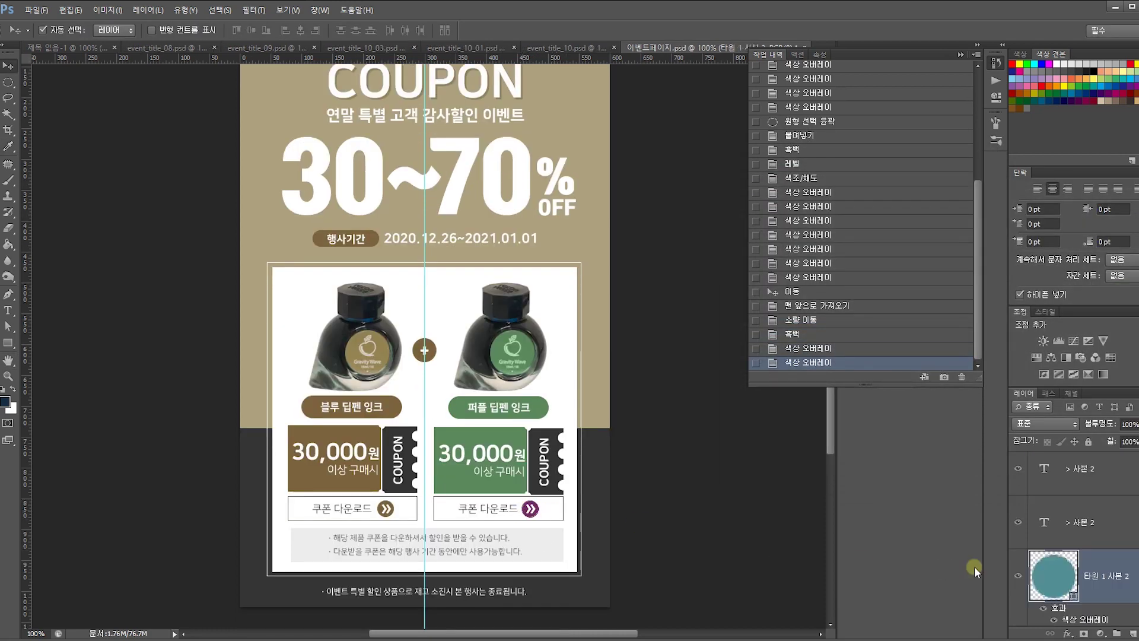
double_click(1104, 559)
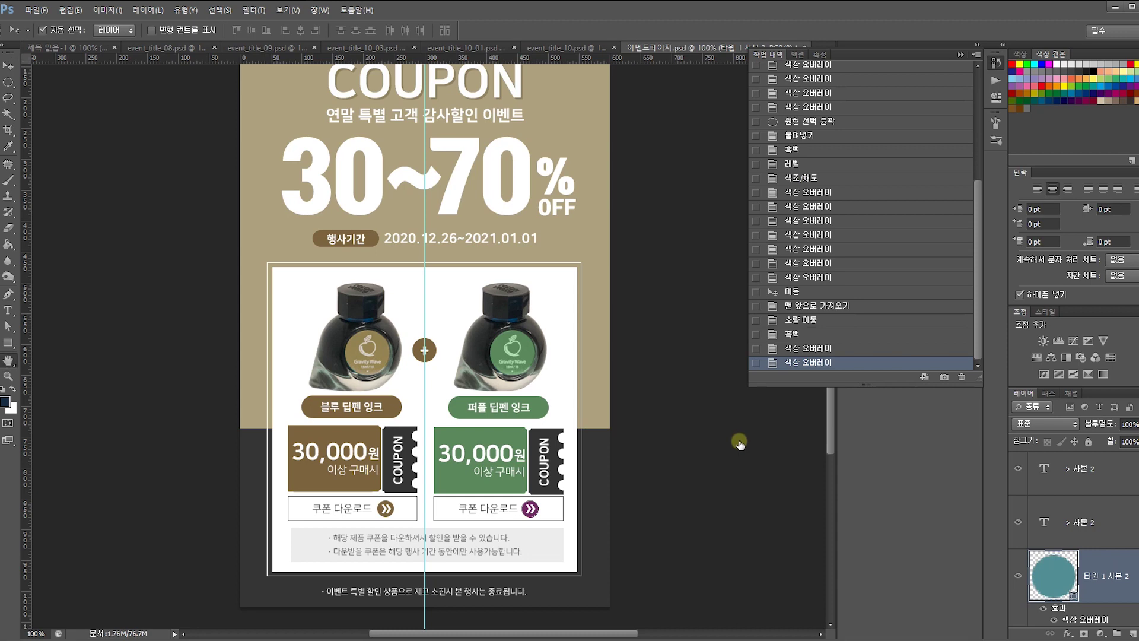
left_click(772, 338)
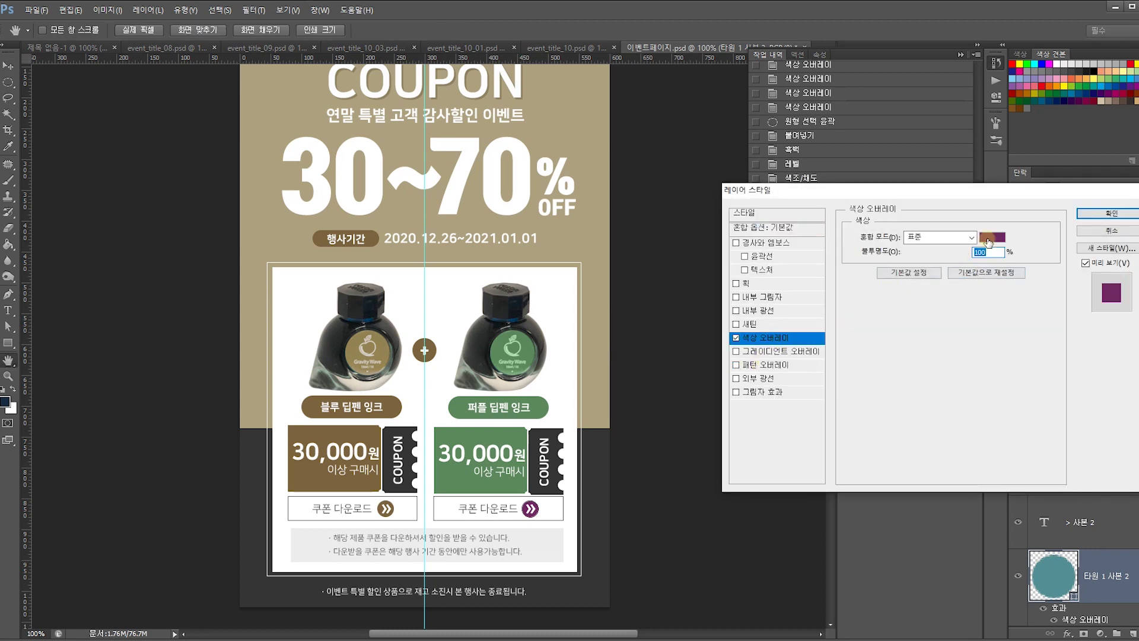
left_click(988, 238)
left_click(508, 483)
key("Return")
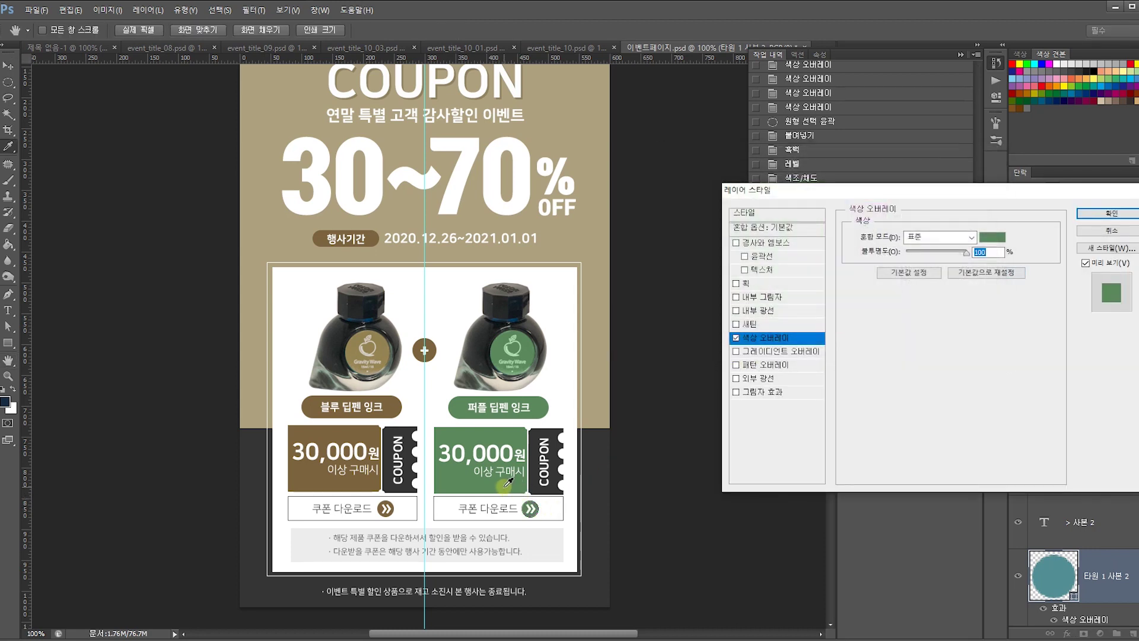
key("Return")
Save a copy of the document as 이벤트페이지1.psd.
key("ctrl+shift+s")
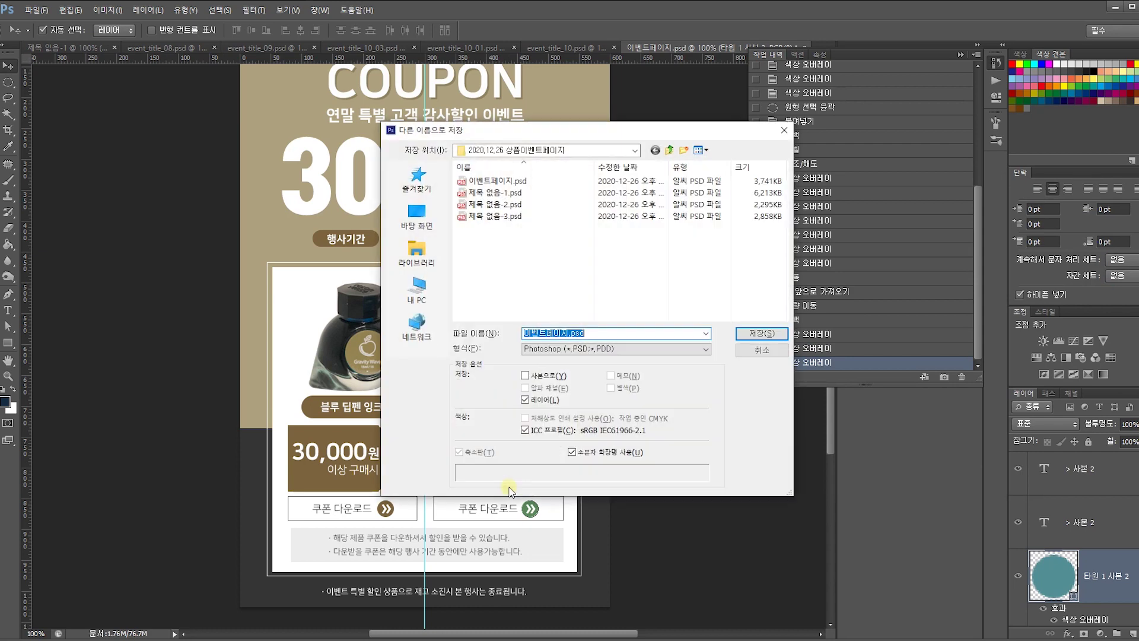
key("Home")
type("1")
key("Return")
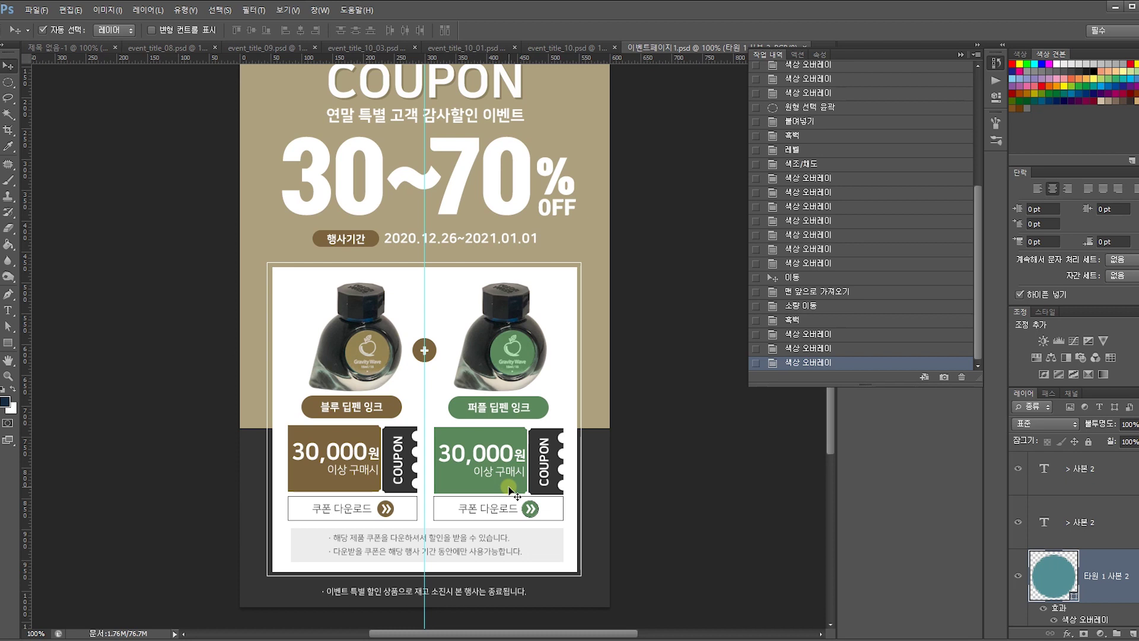
Copy the orange 5,000 coupon from event_title_10.psd into 이벤트페이지1.psd and place it beside the TORAMI logo.
left_click_drag(517, 477, 523, 511)
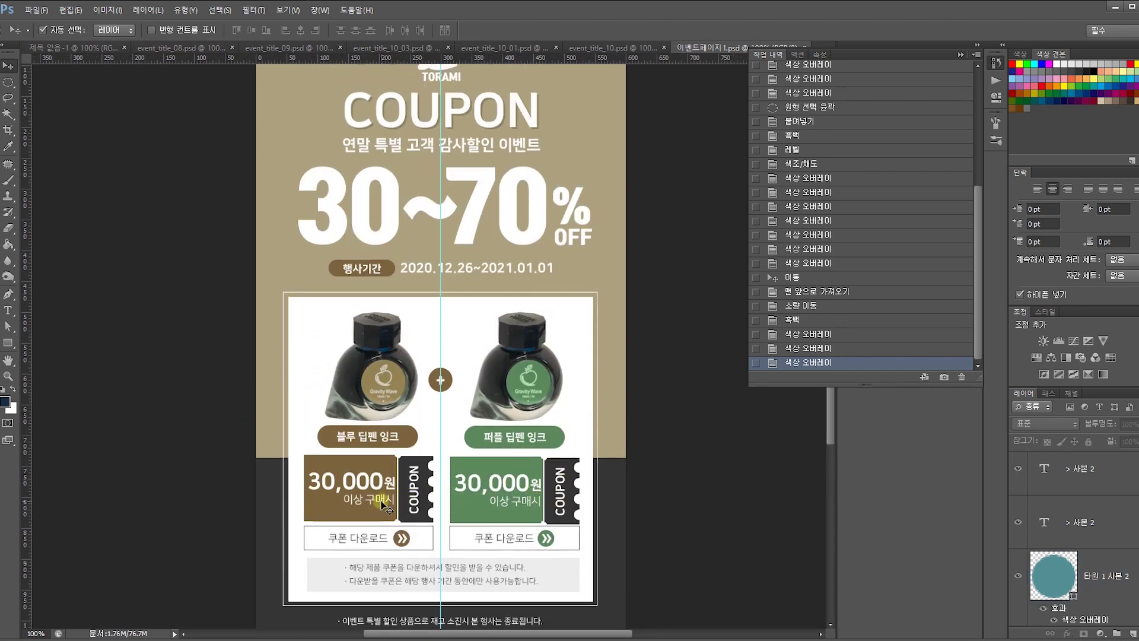
left_click(611, 48)
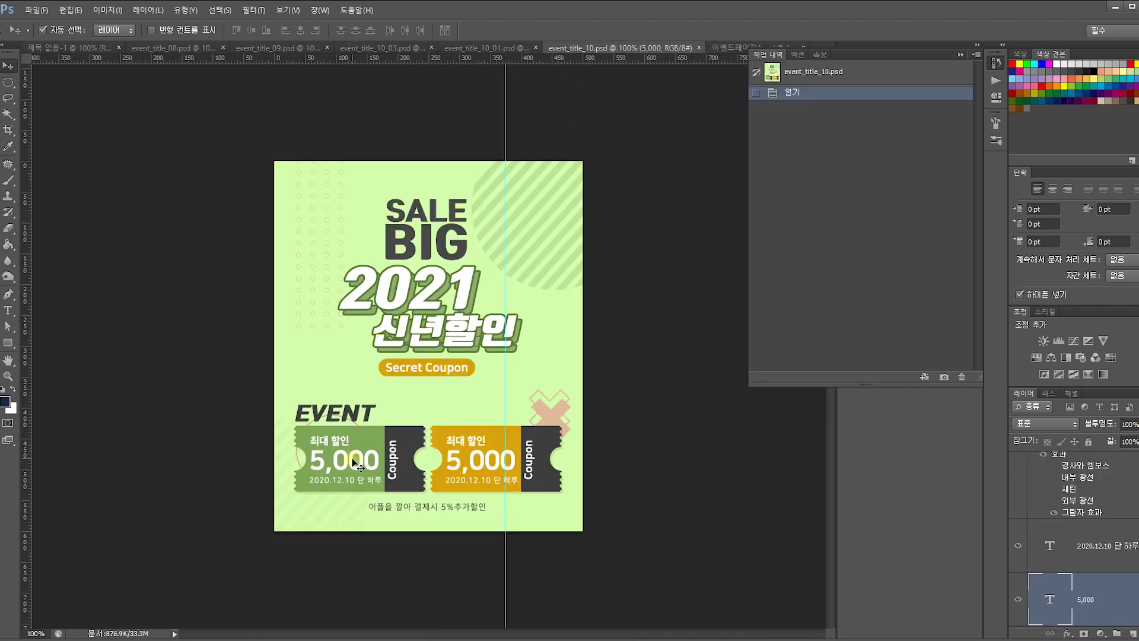
left_click_drag(610, 483, 613, 114)
scroll(614, 114, "up", 3)
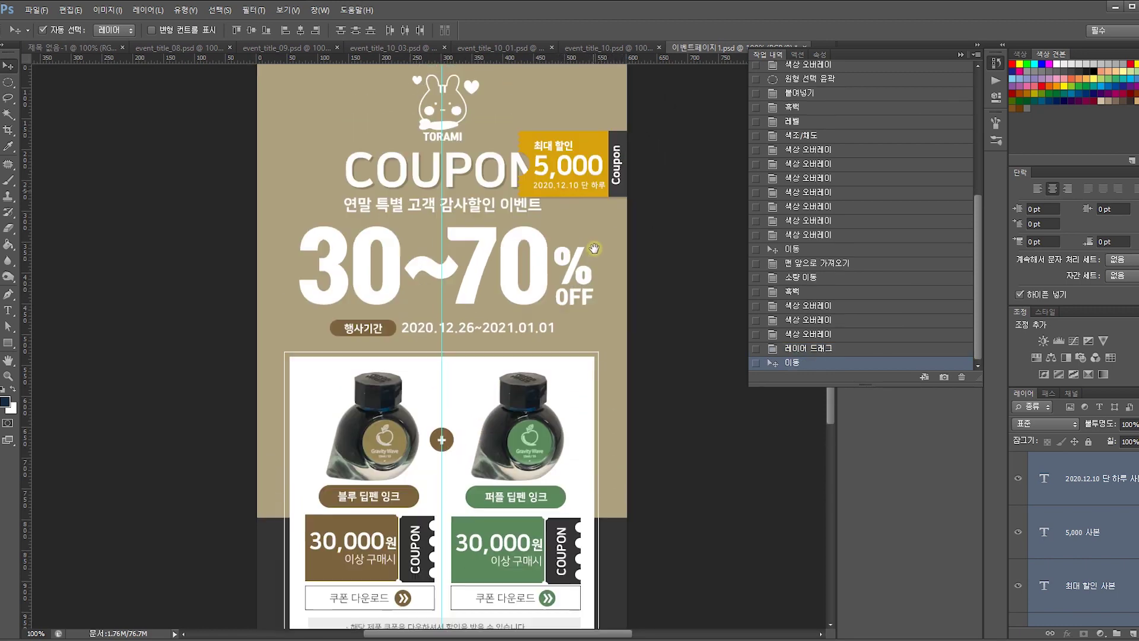
left_click_drag(607, 211, 591, 158)
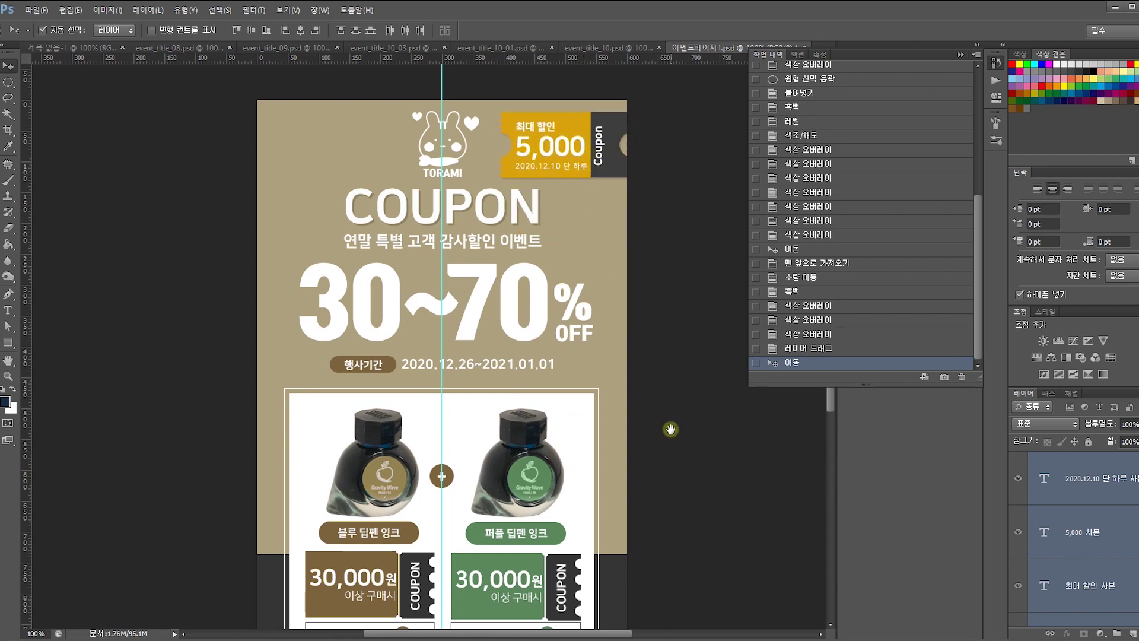
Delete the brown 30,000원 coupon with its texts and COUPON stub below the 블루 딥펜 잉크 badge.
scroll(667, 380, "down", 3)
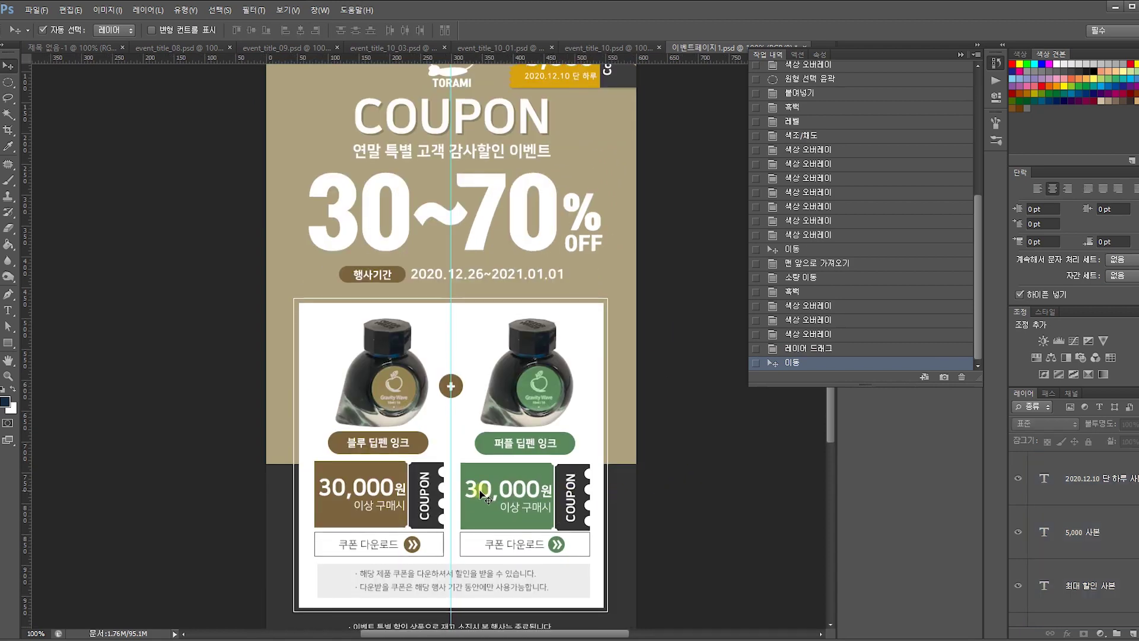
left_click(388, 492)
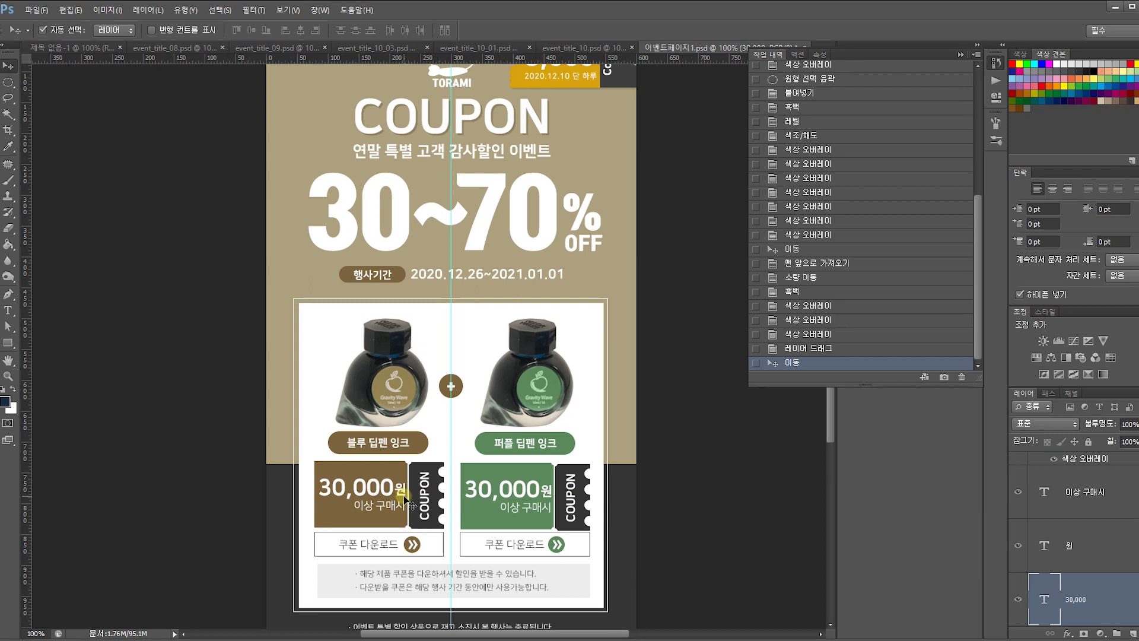
left_click(421, 485)
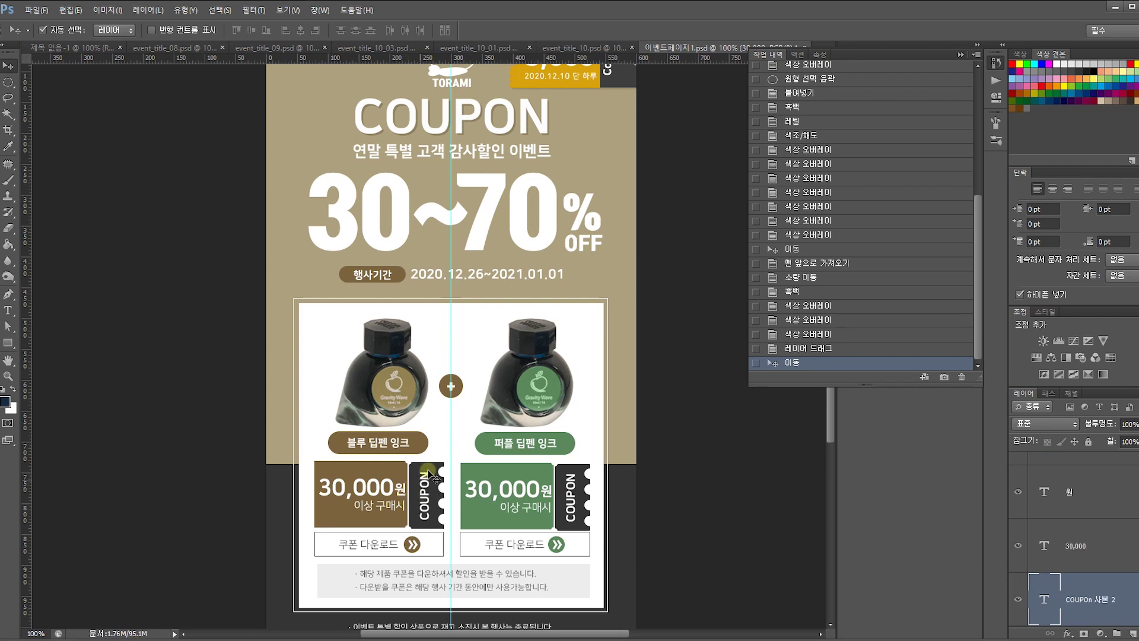
left_click(385, 490, "shift")
left_click(399, 491, "shift")
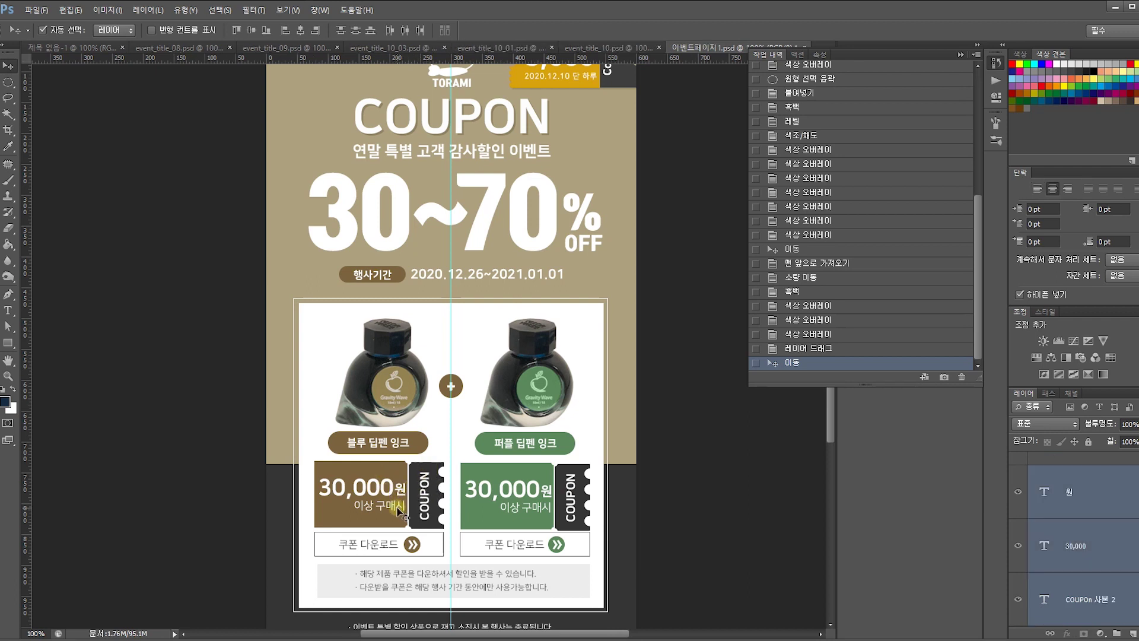
left_click(397, 507, "shift")
key("Delete")
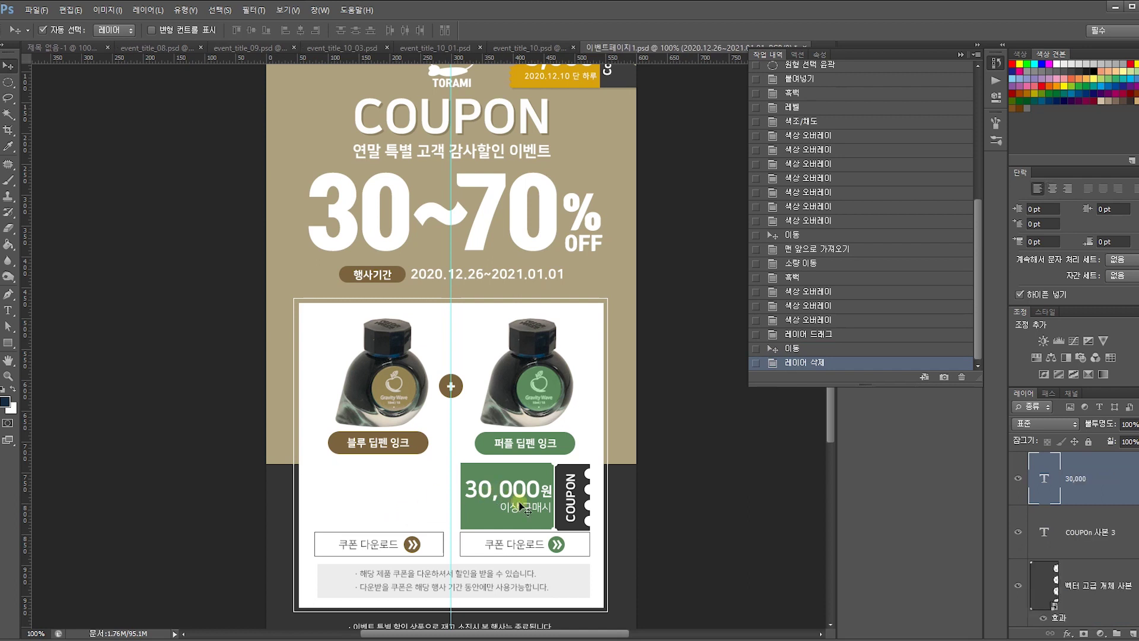
Delete the green 30,000원 coupon with its texts and COUPON stub below the 퍼플 딥펜 잉크 badge.
left_click(539, 510, "shift")
left_click(546, 490, "shift")
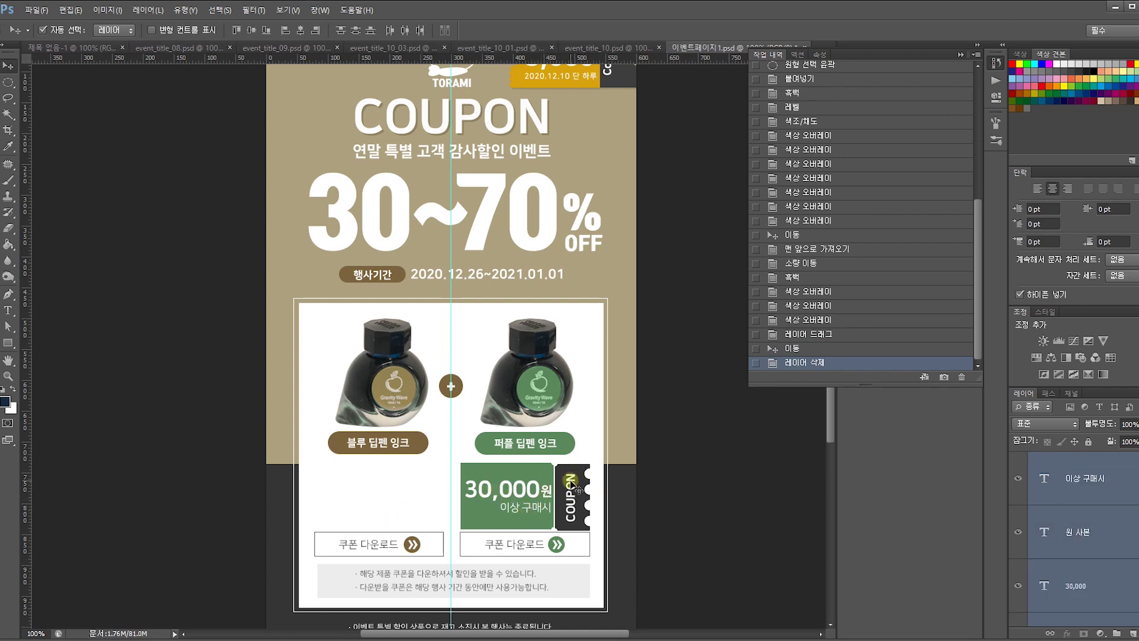
key("Delete")
Move the orange 5,000 coupon below the 퍼플 딥펜 잉크 badge and place a duplicate below the 블루 딥펜 잉크 badge.
scroll(578, 416, "up", 3)
left_click_drag(595, 225, 510, 209)
left_click_drag(650, 263, 522, 214)
scroll(579, 284, "down", 2)
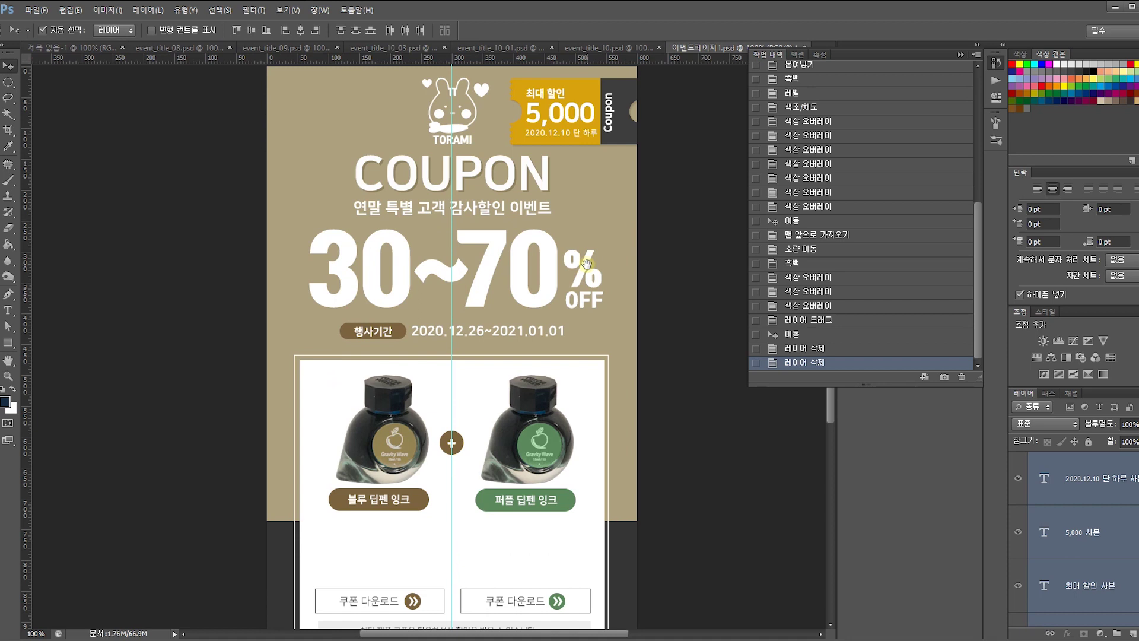
left_click_drag(606, 128, 577, 554)
left_click_drag(555, 563, 557, 562)
scroll(557, 561, "down", 4)
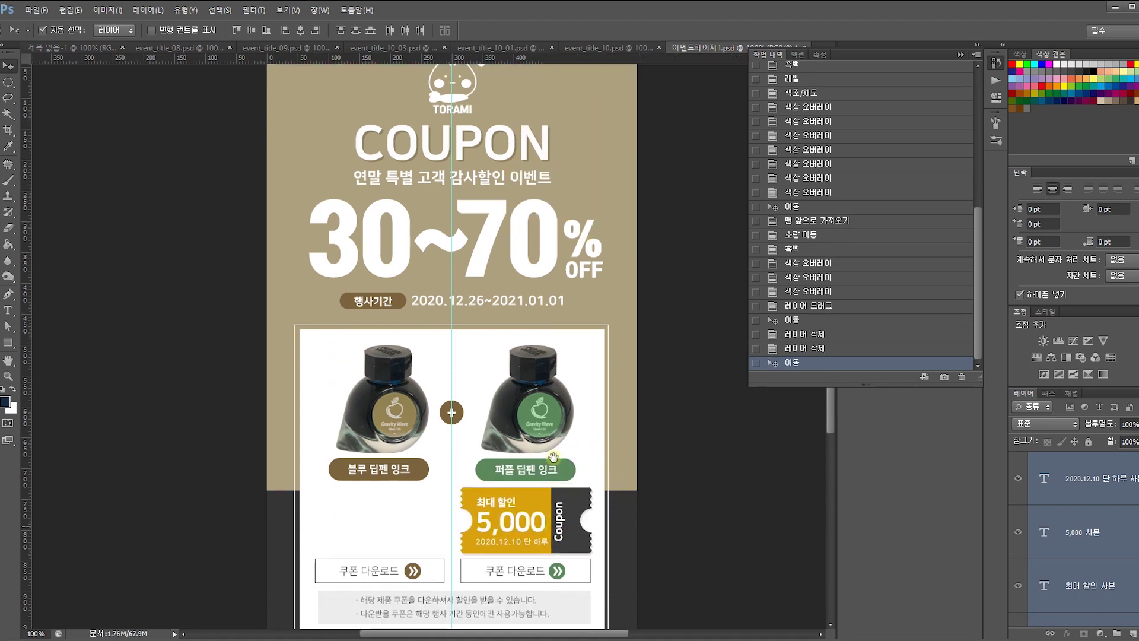
left_click_drag(554, 436, 415, 435)
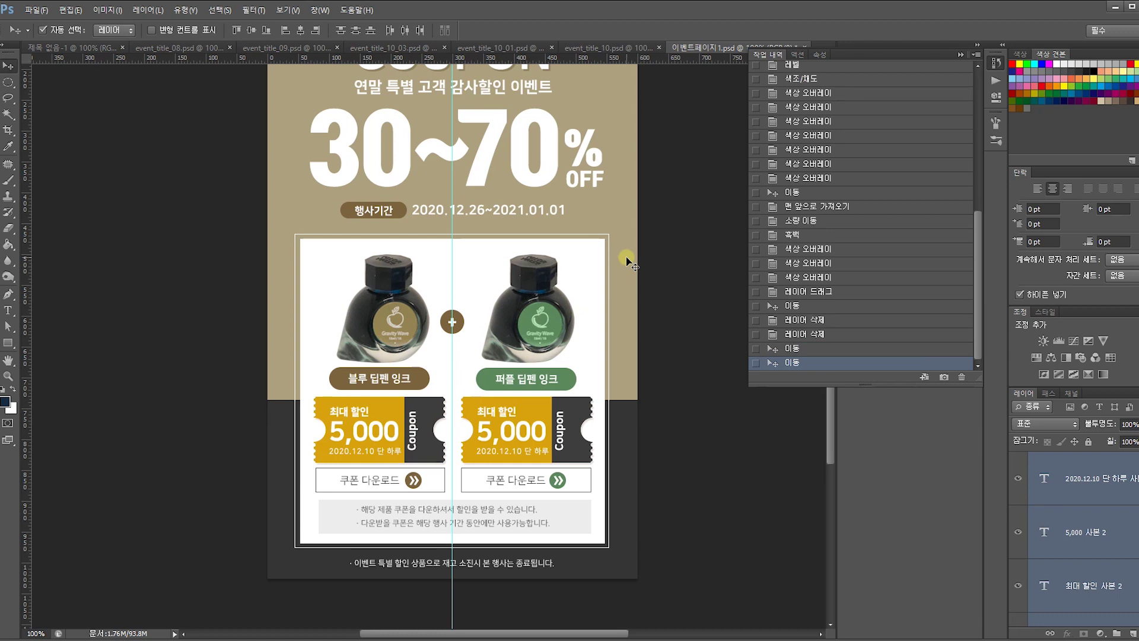
Recolor the coupon below the 블루 딥펜 잉크 badge with a Color Overlay in a lighter shade of that badge's brown.
left_click(673, 355)
left_click(466, 409)
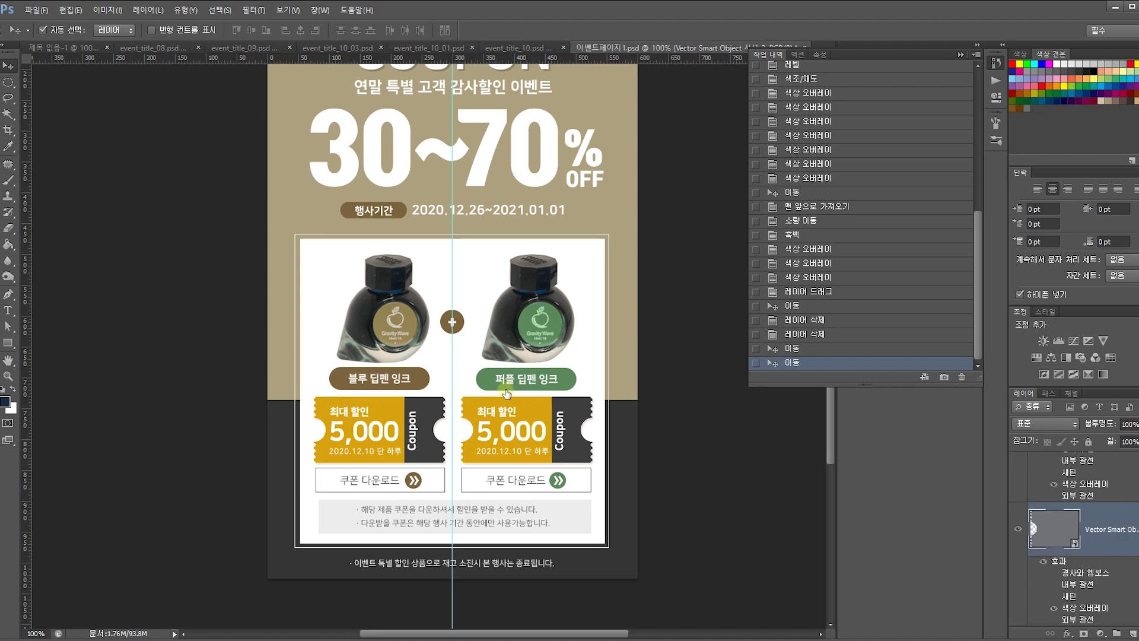
left_click(772, 338)
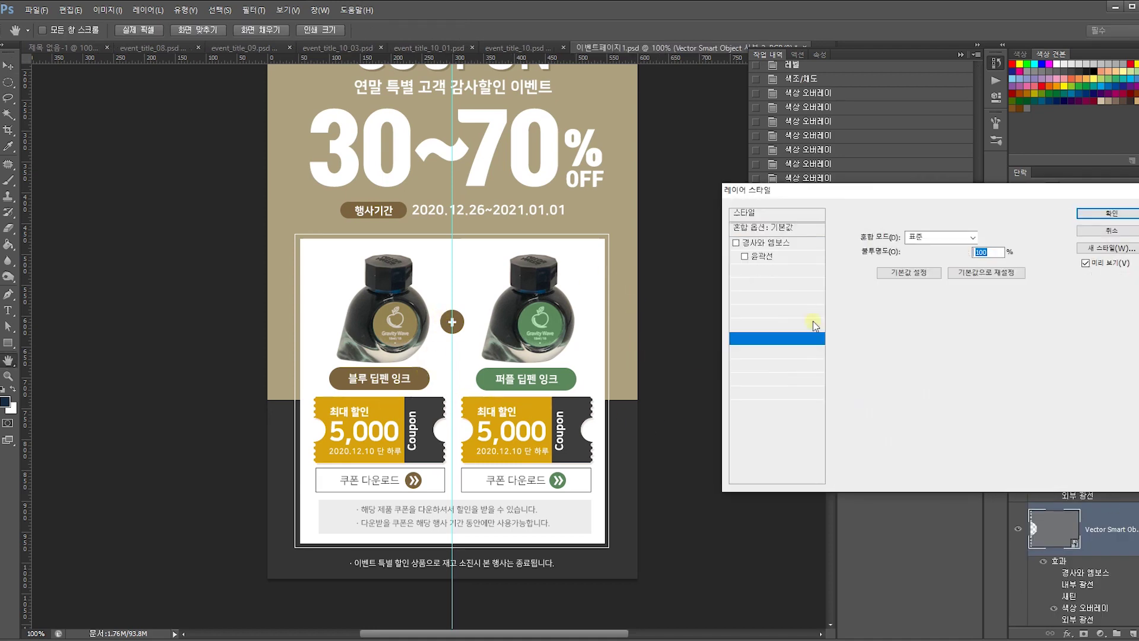
left_click(1003, 241)
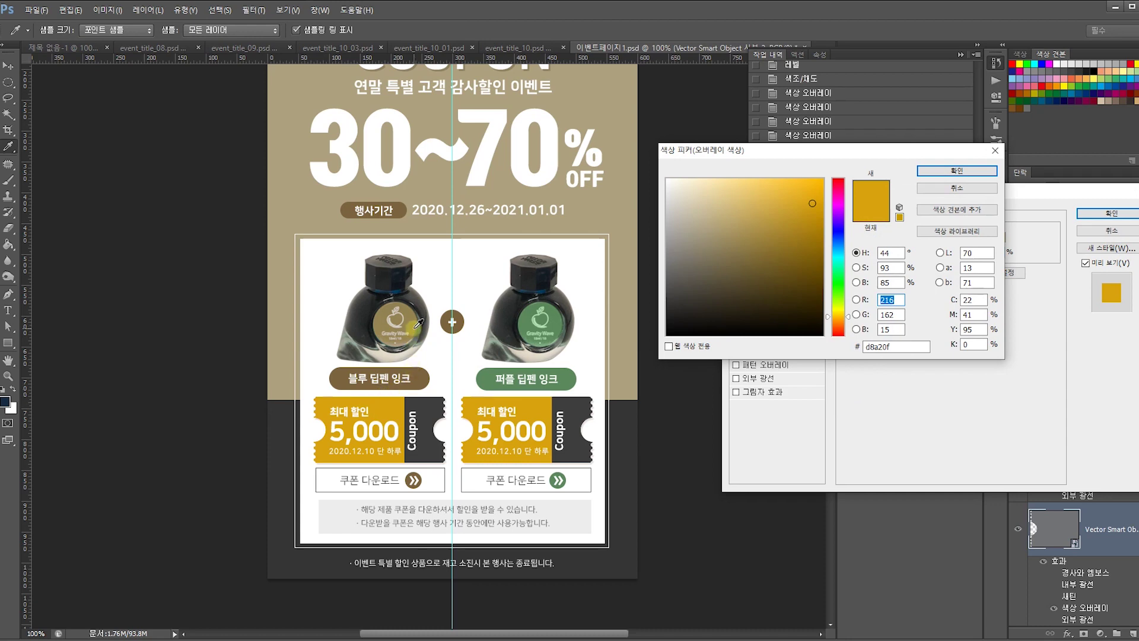
left_click(425, 372)
left_click(725, 240)
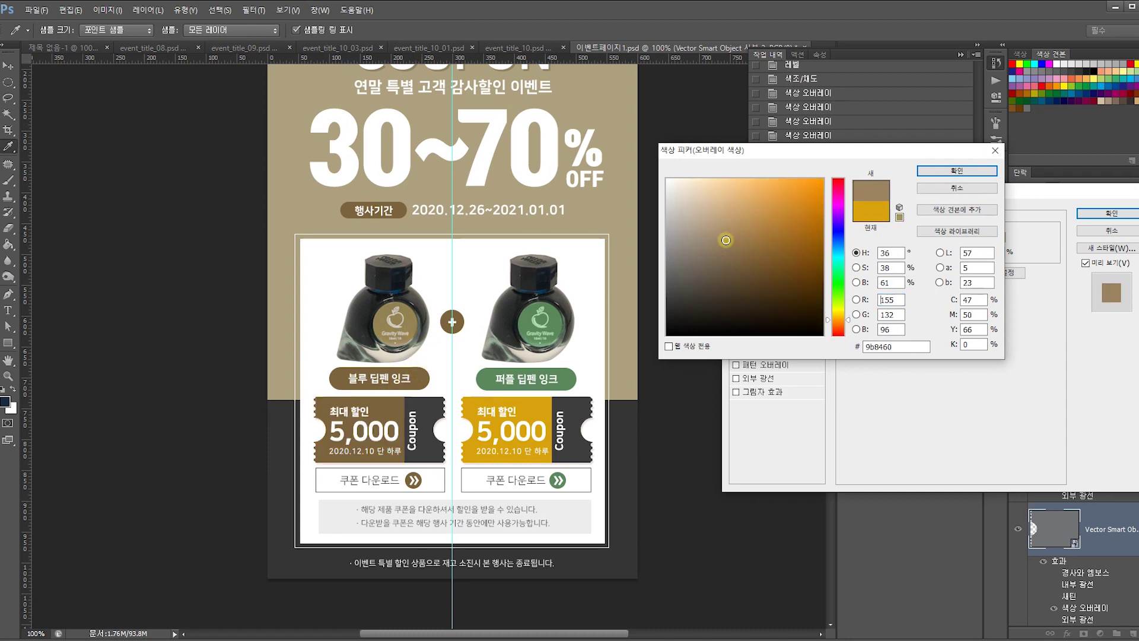
left_click(720, 230)
key("Return")
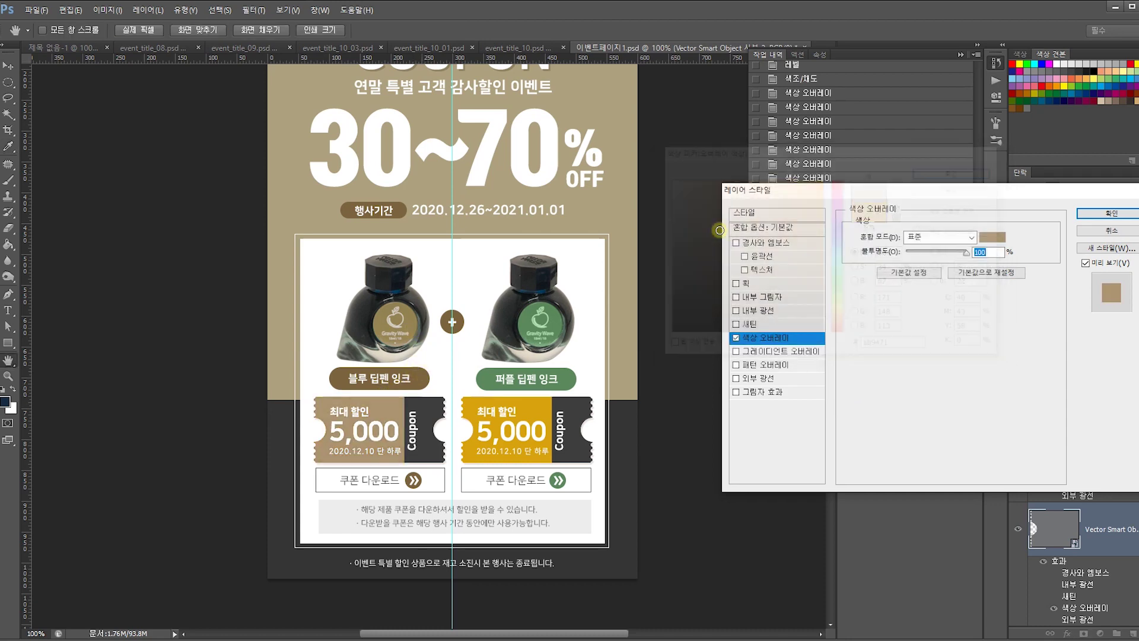
key("Return")
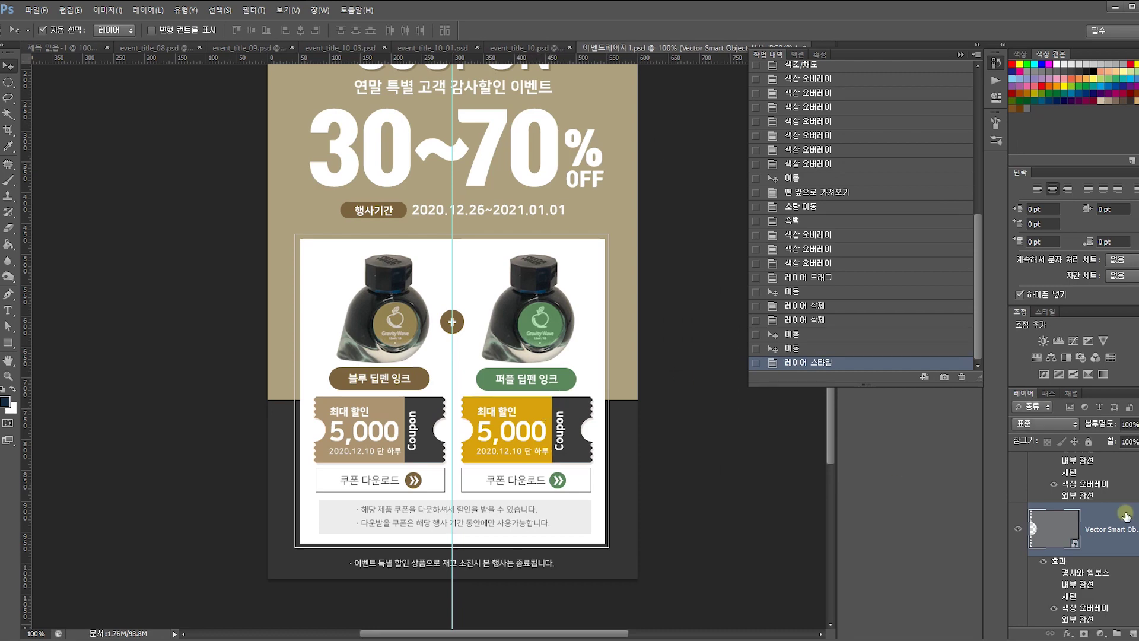
Recolor the coupon below the 퍼플 딥펜 잉크 badge with a Color Overlay of 7ba77d, a lighter shade of that badge's green.
double_click(1125, 515)
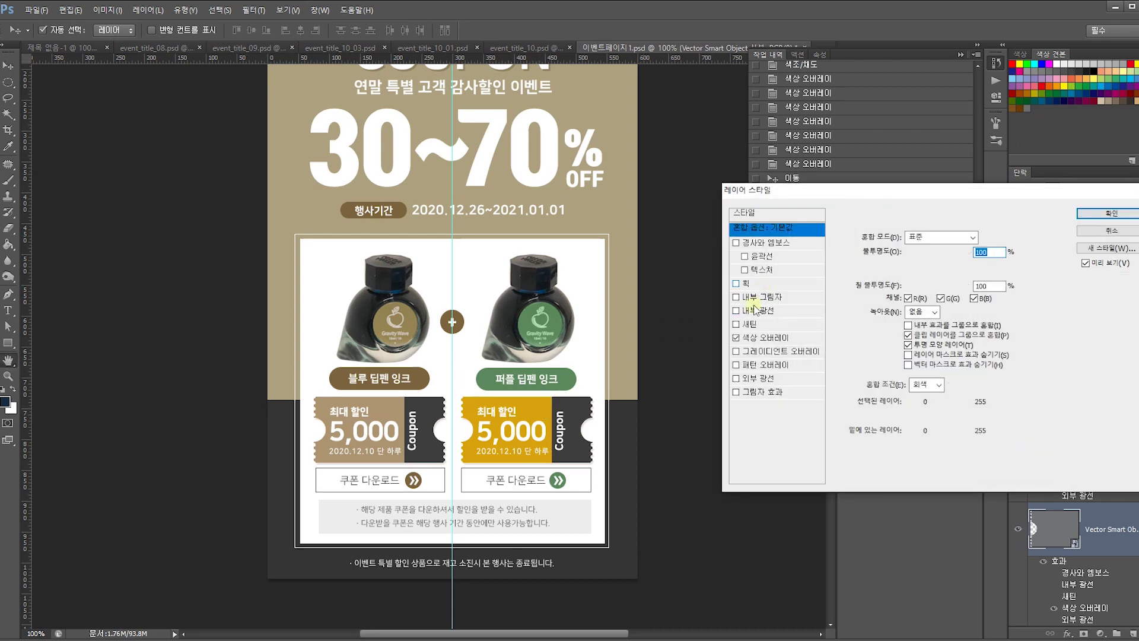
left_click(766, 340)
left_click(996, 238)
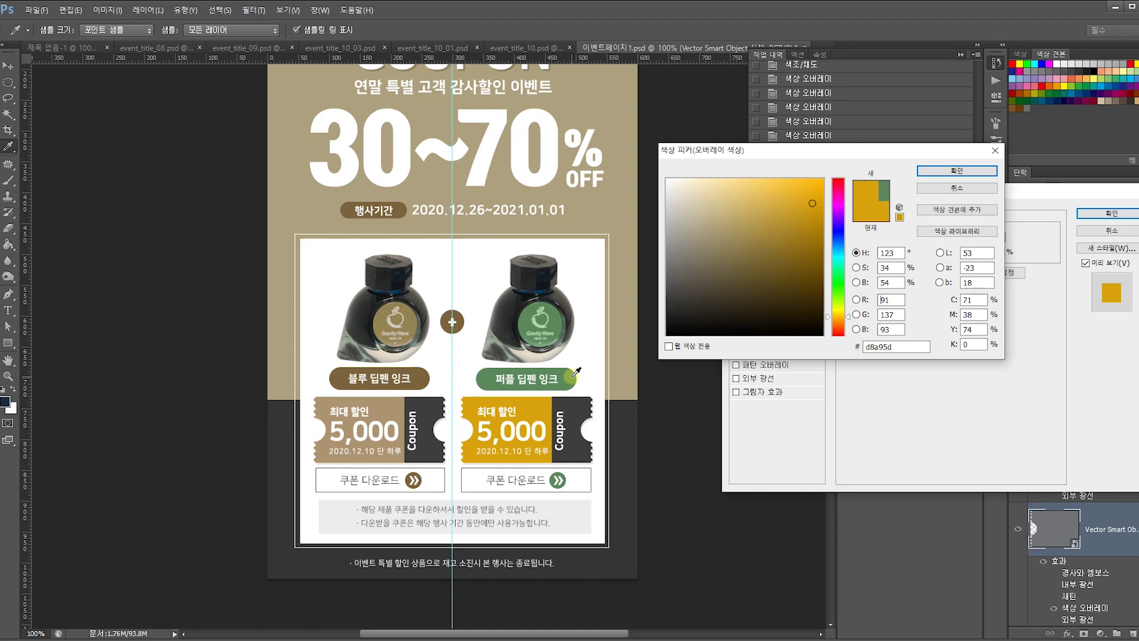
left_click(528, 382)
left_click(708, 232)
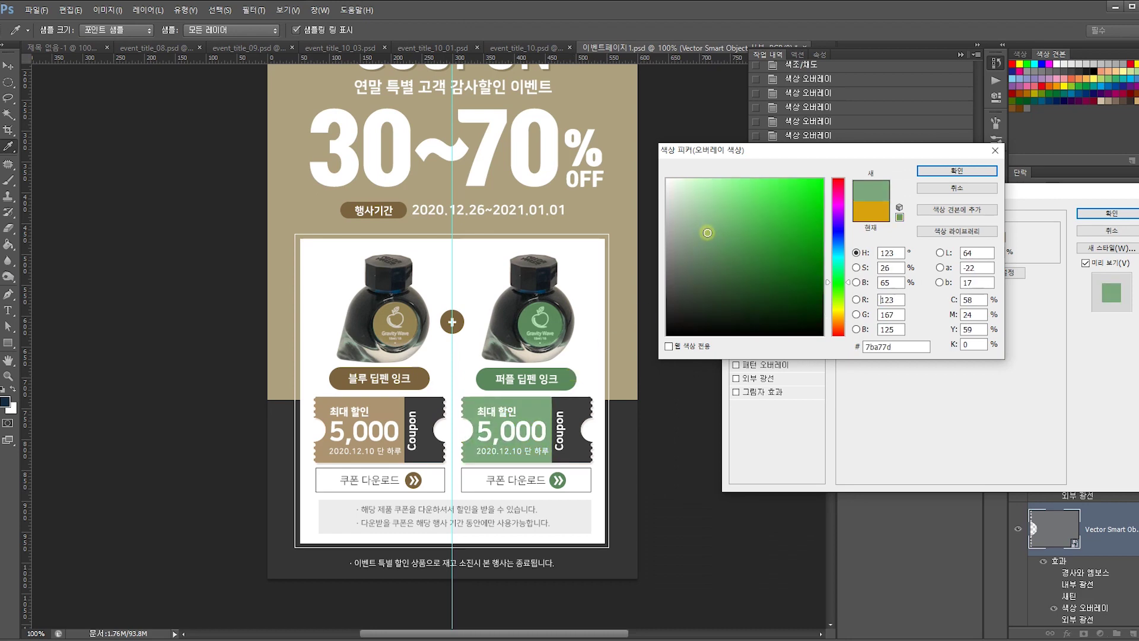
left_click(938, 172)
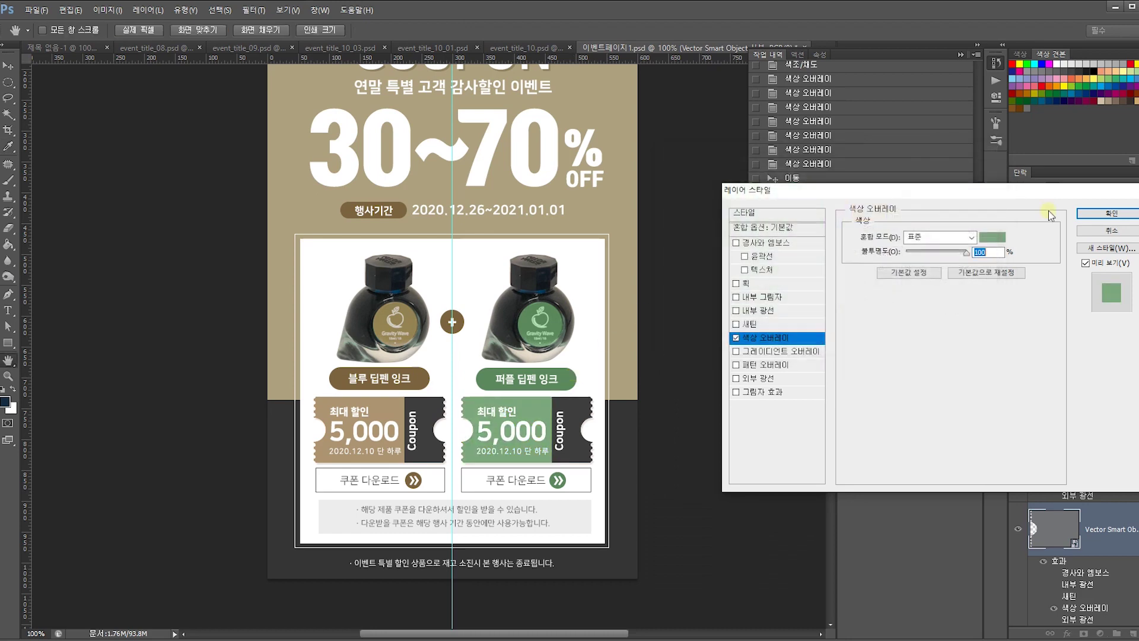
left_click(1105, 214)
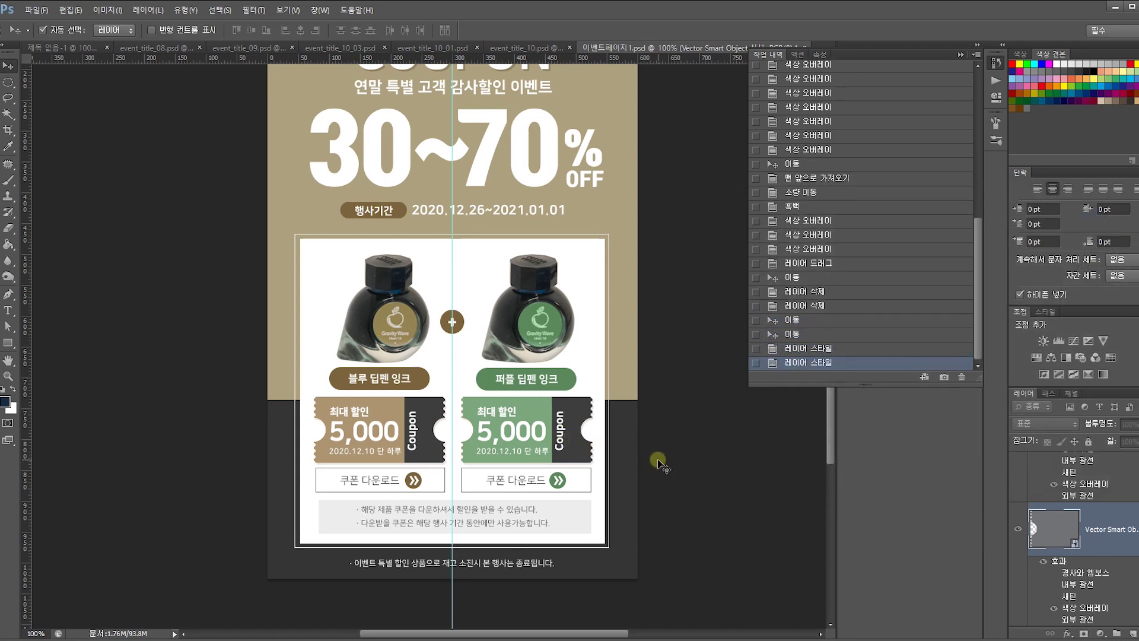
left_click_drag(603, 395, 592, 423)
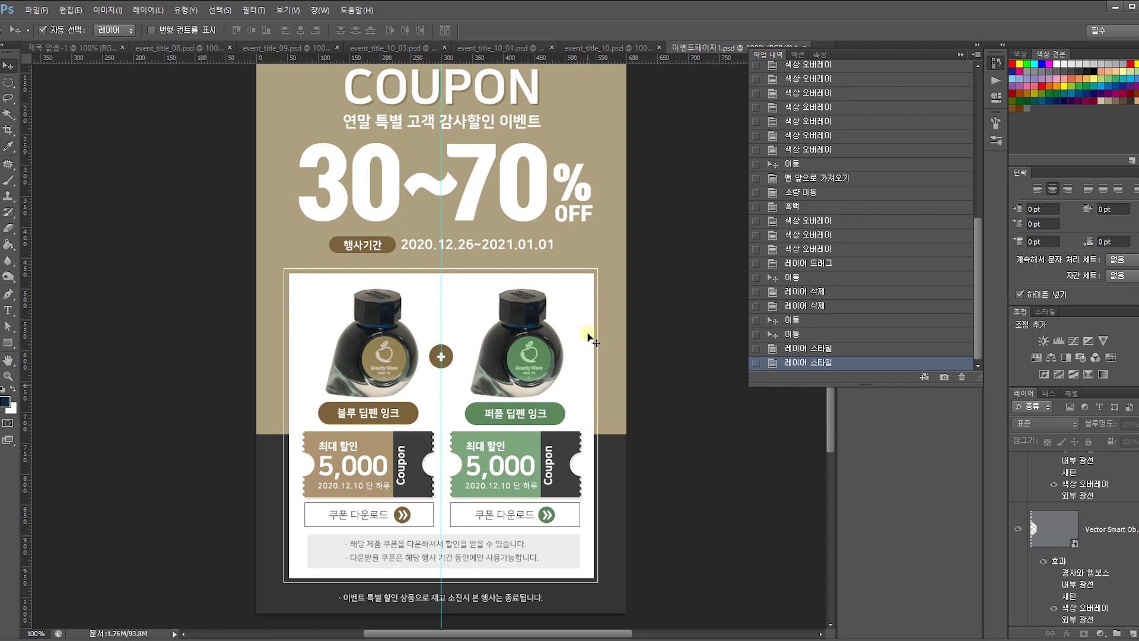
left_click(558, 166)
left_click(87, 51)
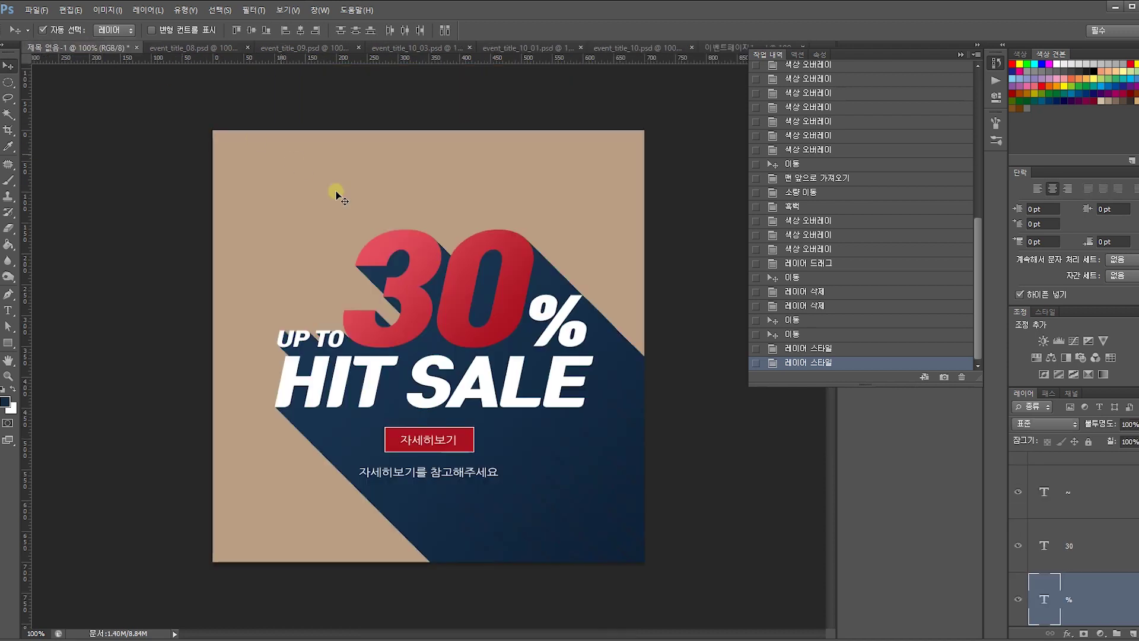
left_click_drag(711, 563, 637, 360)
key("ctrl+z")
key("ctrl+alt+z")
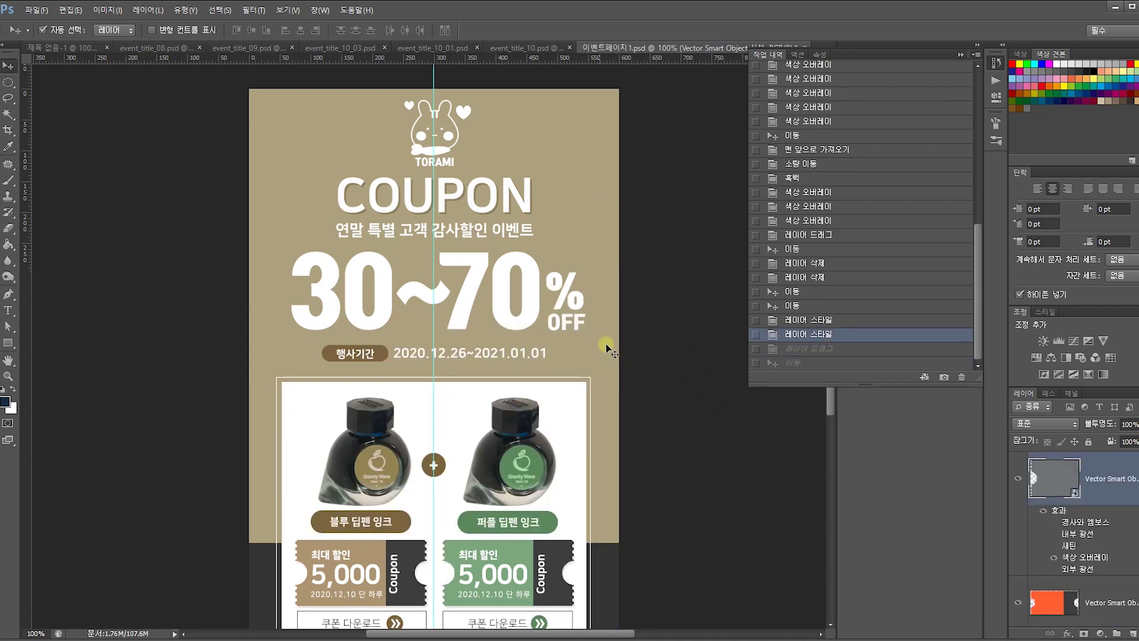
Extend the canvas upward with the Crop tool to add blank space above the TORAMI logo.
left_click(14, 133)
scroll(368, 191, "up", 5)
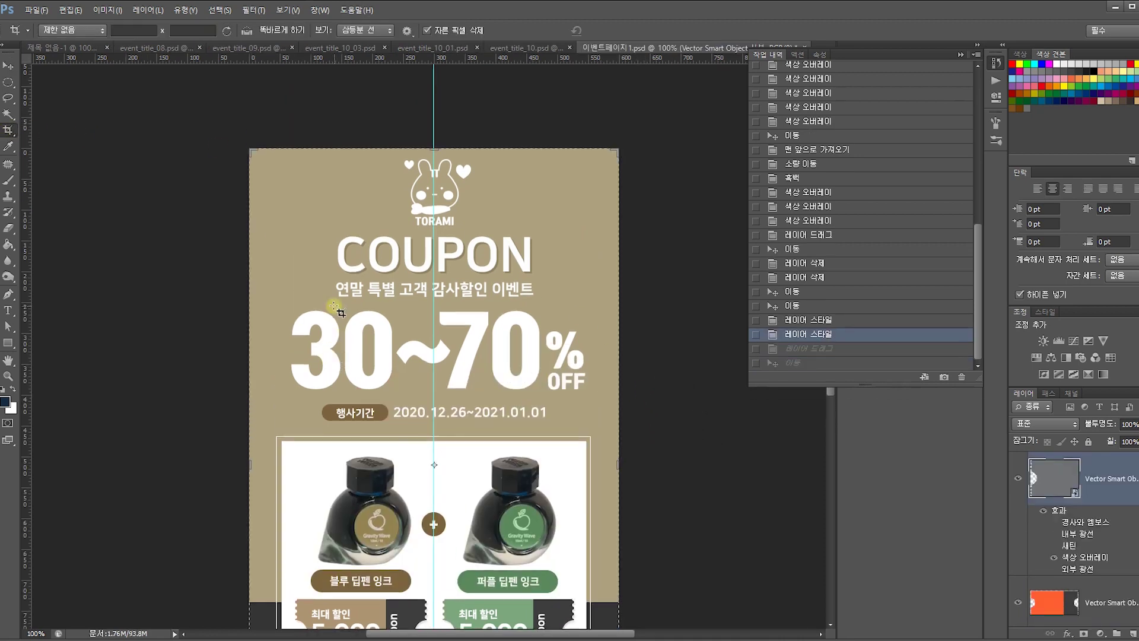
left_click_drag(434, 186, 437, 116)
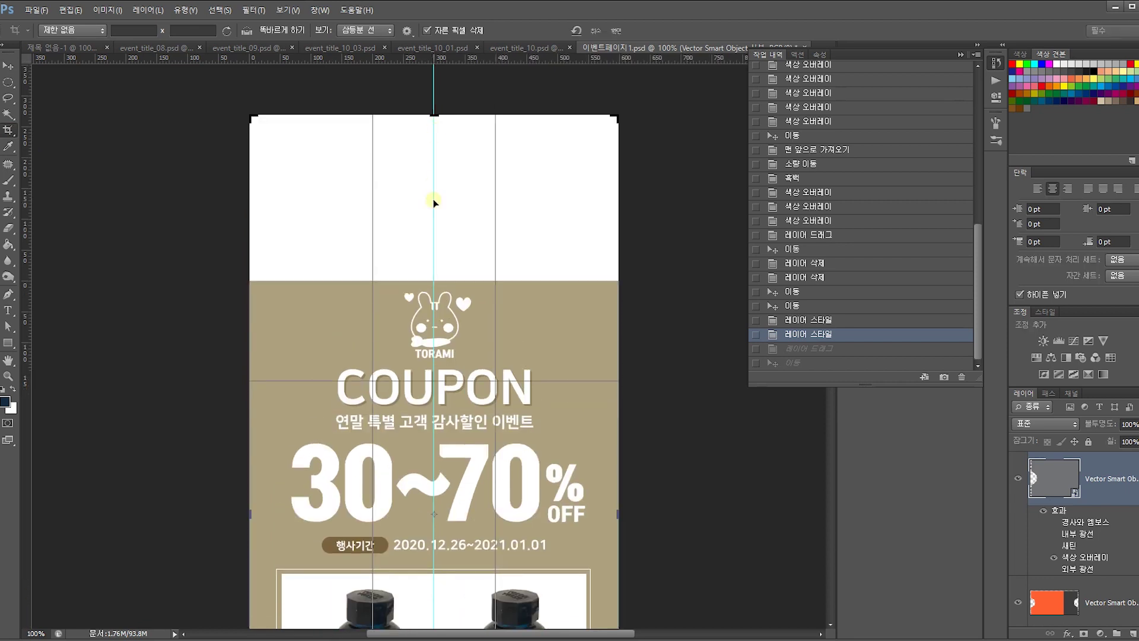
key("Return")
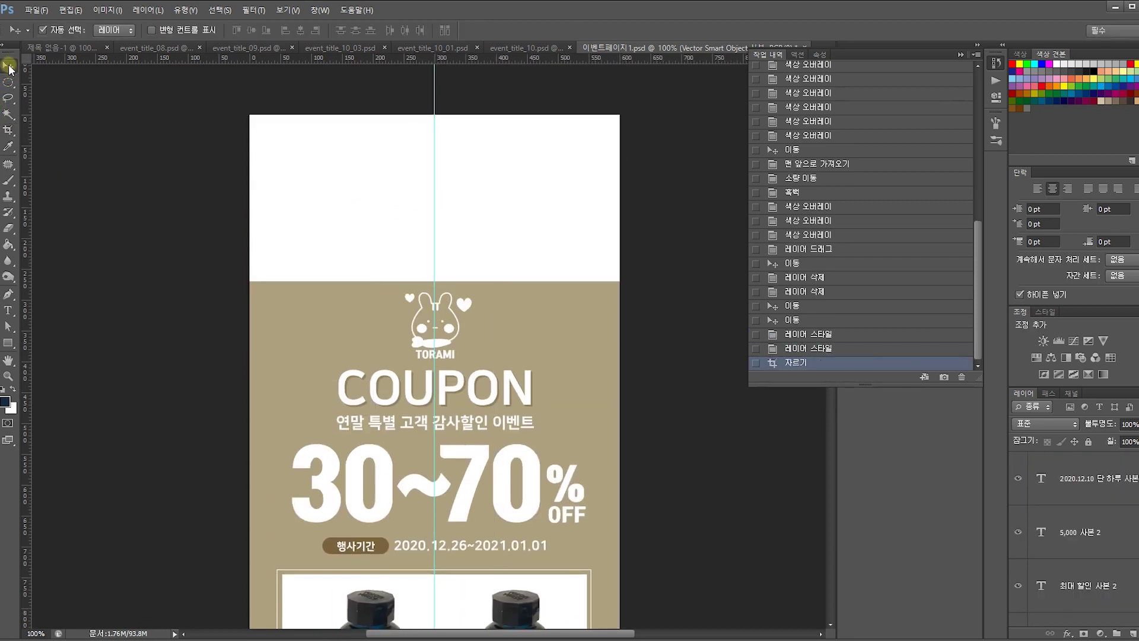
Stretch the beige background up to the canvas's upper edge and move the logo, title texts and event period upward.
left_click(10, 64)
left_click(542, 333)
key("ctrl+t")
left_click_drag(433, 281, 438, 102)
key("Return")
left_click_drag(203, 246, 597, 559)
left_click_drag(539, 494, 537, 342)
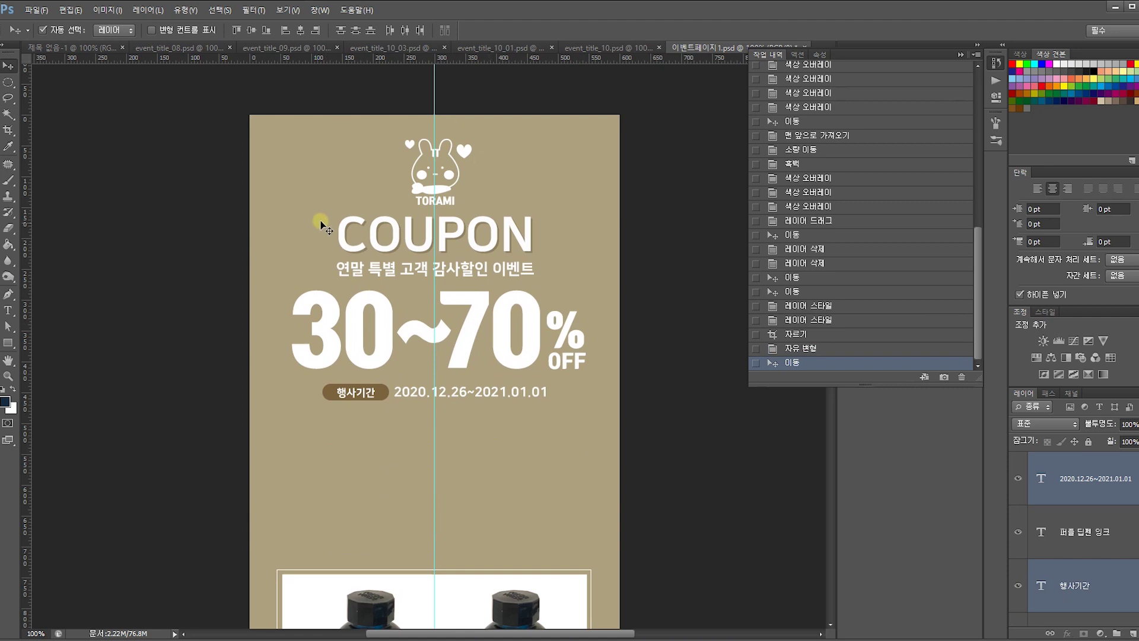
Copy the 30% HIT SALE title with its long shadow from the untitled document into 이벤트페이지1.psd, overlapping the 30~70% title.
left_click(47, 54)
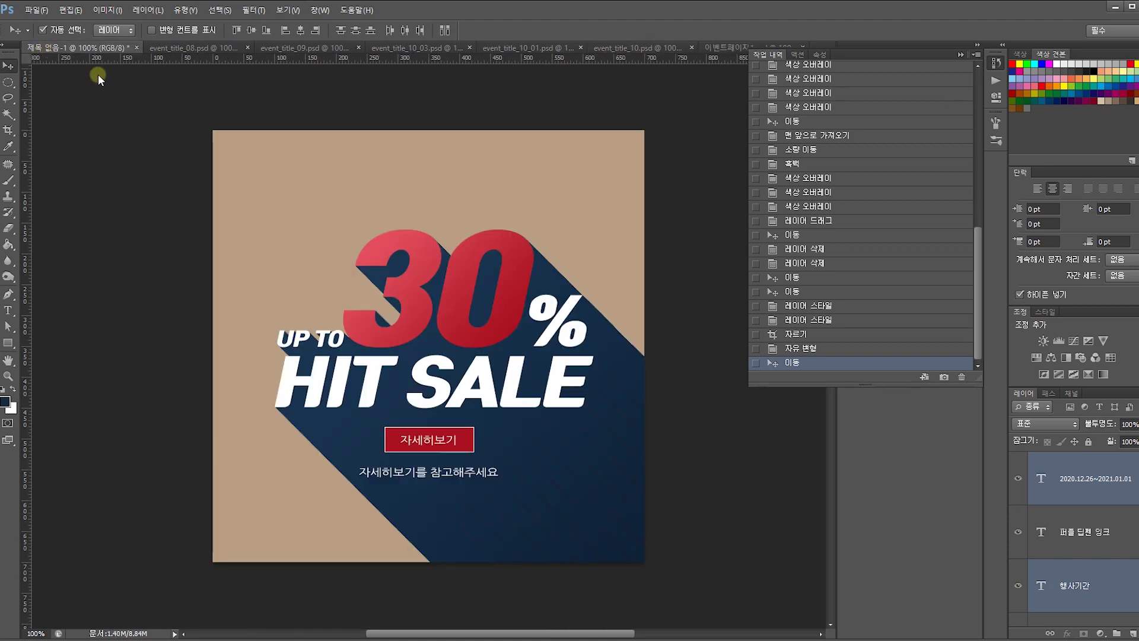
left_click_drag(516, 323, 537, 390)
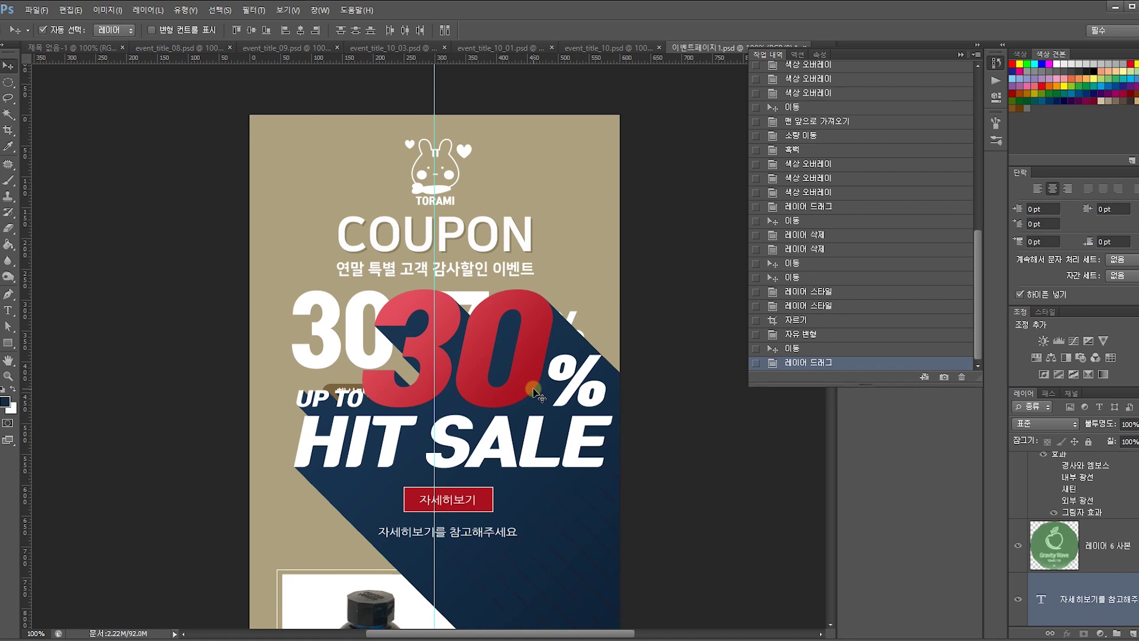
scroll(535, 389, "down", 3)
left_click_drag(537, 391, 545, 330)
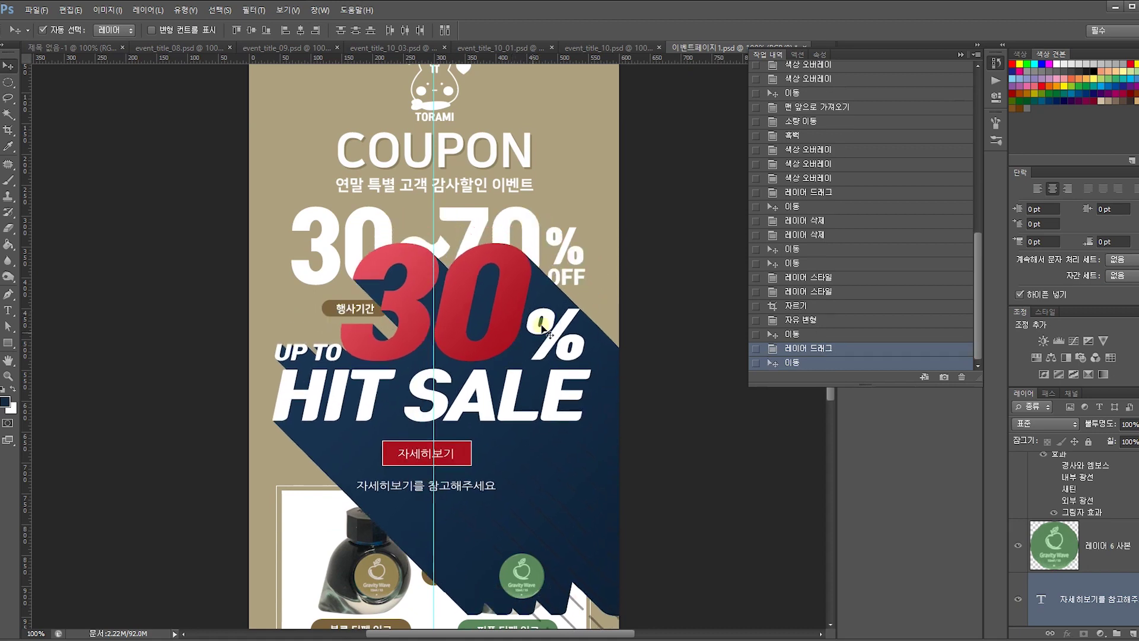
Scale the HIT SALE artwork to about 73% and position it between the event period and the product box.
key("ctrl+t")
left_click_drag(516, 250, 455, 191)
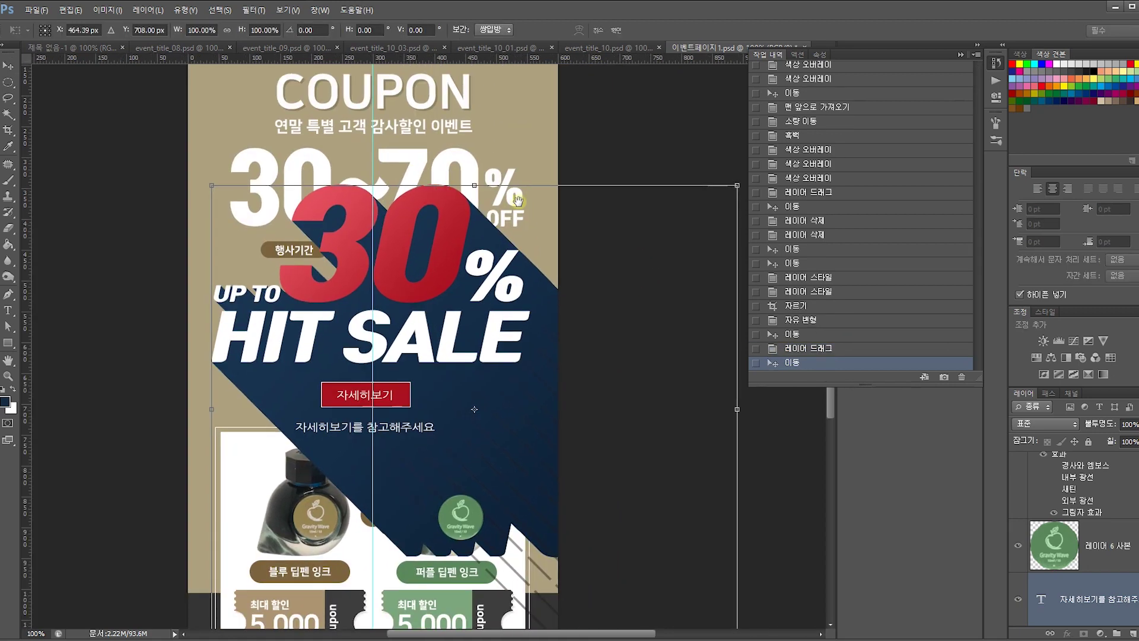
left_click_drag(739, 186, 619, 333)
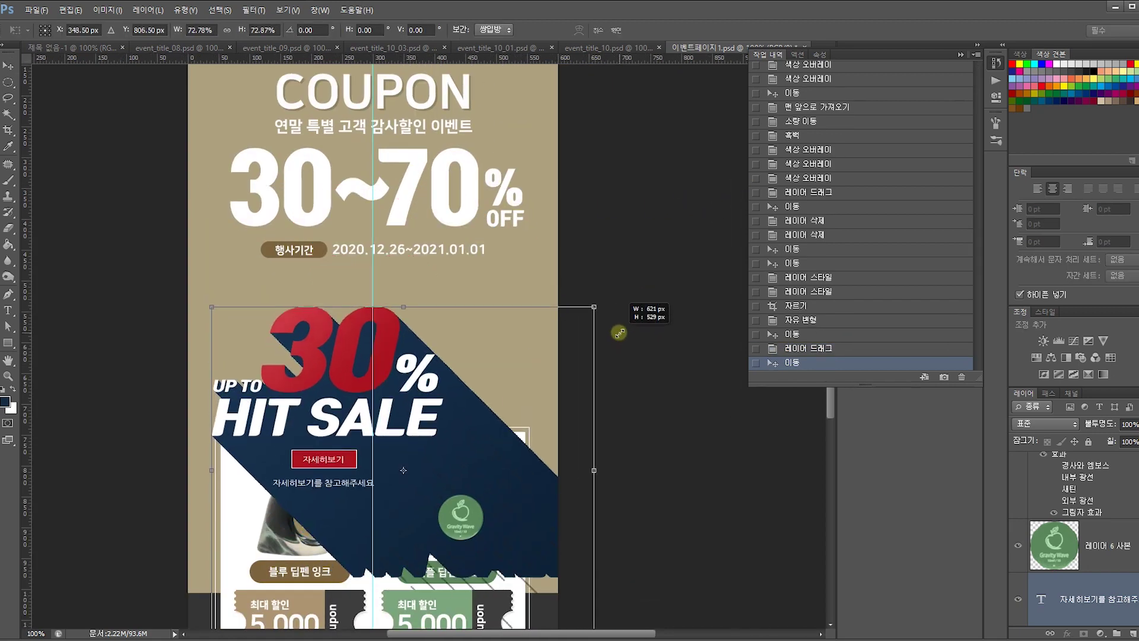
left_click_drag(389, 424, 444, 368)
key("Return")
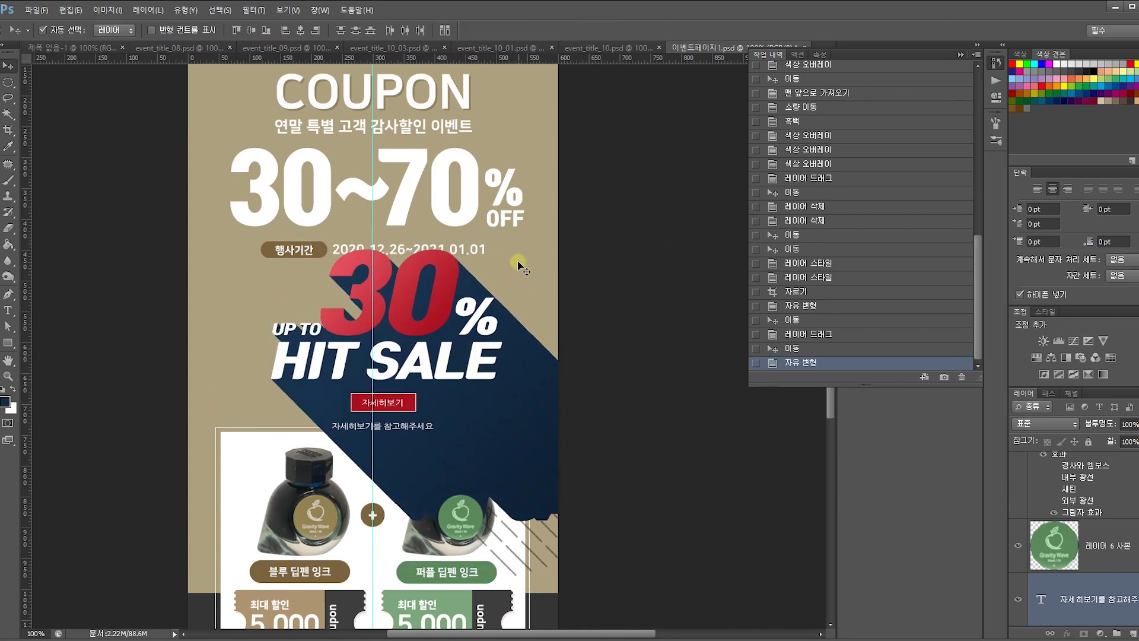
key("ctrl+bracketleft")
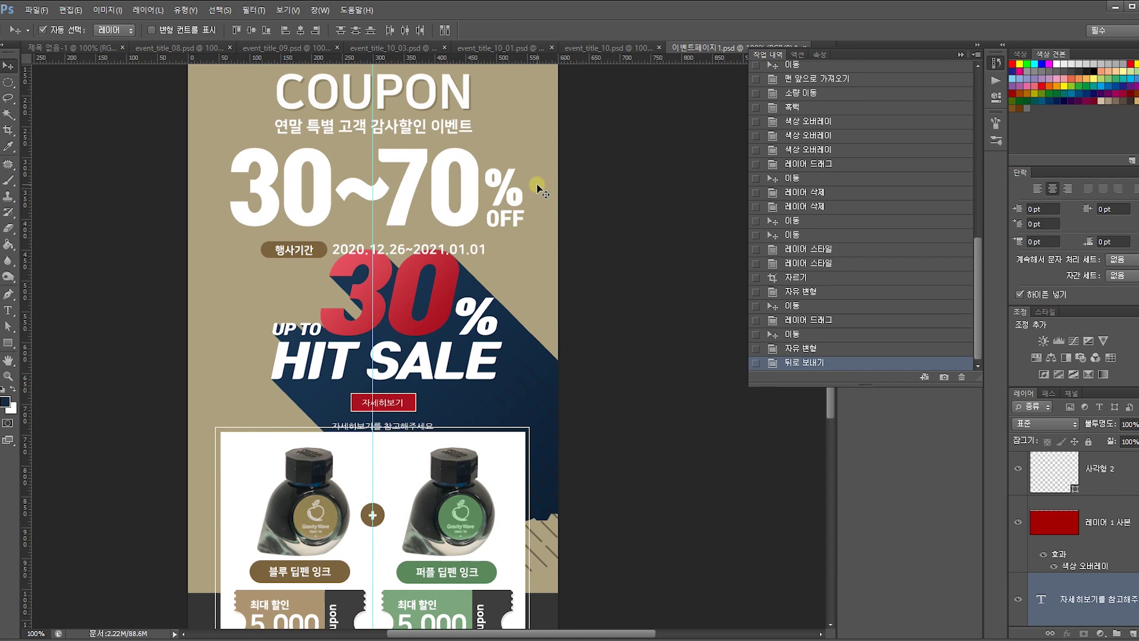
left_click(518, 311)
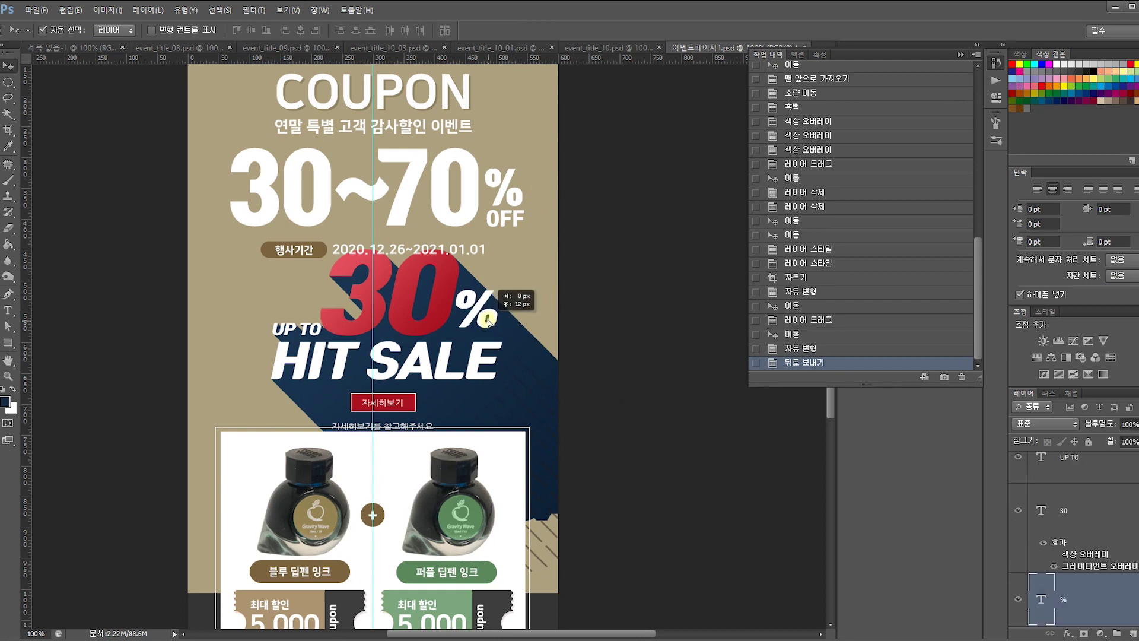
left_click_drag(631, 424, 217, 307)
key("ctrl+z")
Move the HIT SALE artwork slightly upward and send it behind the event period text and the product box.
left_click_drag(433, 353, 433, 331)
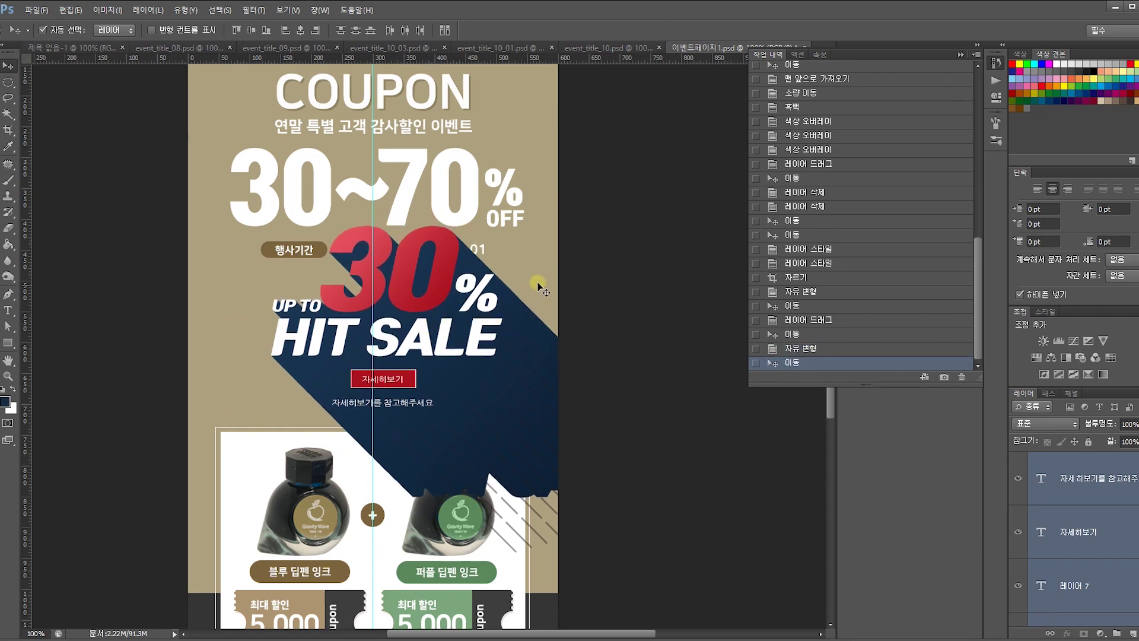
key("ctrl+bracketleft")
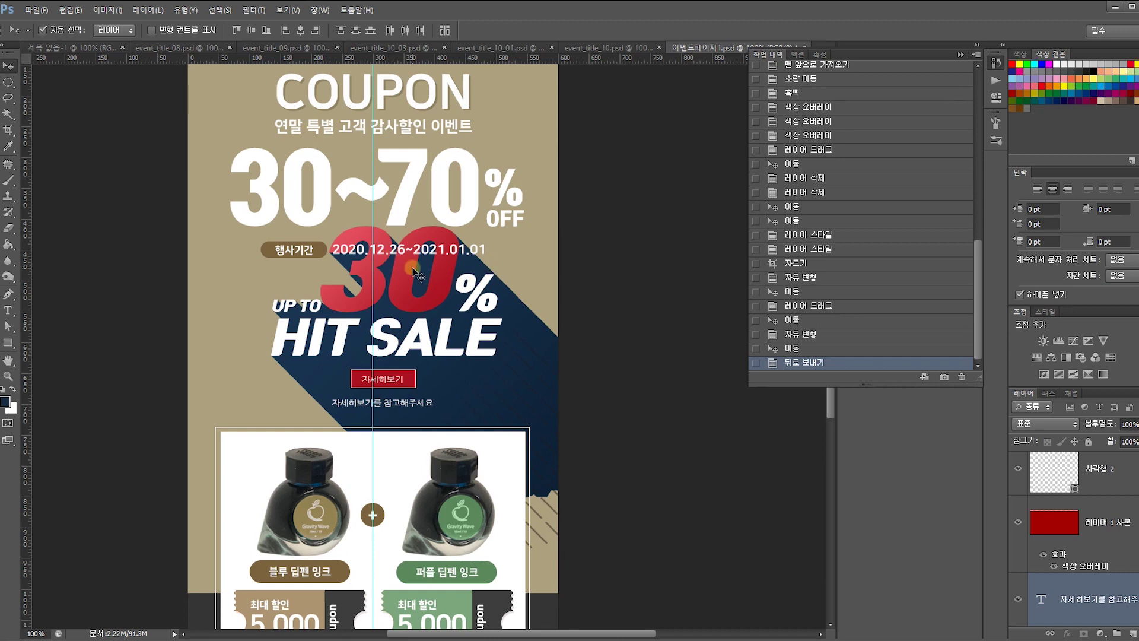
Scale the 행사기간 badge and its 2020.12.26~2021.01.01 date together to about 85%.
scroll(417, 265, "up", 5)
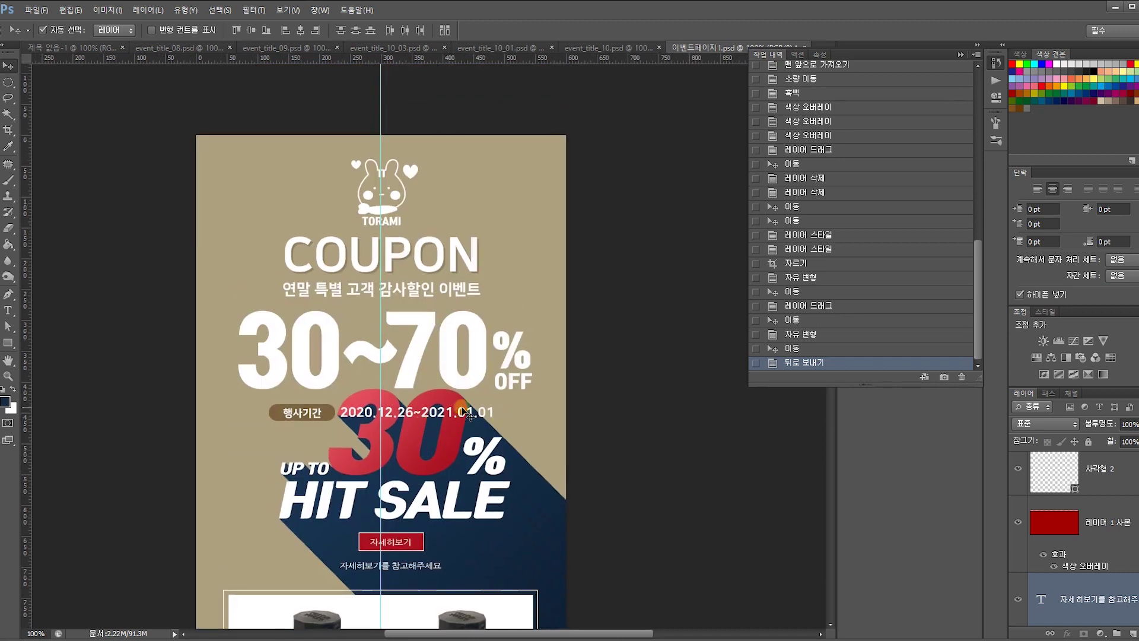
left_click(453, 417)
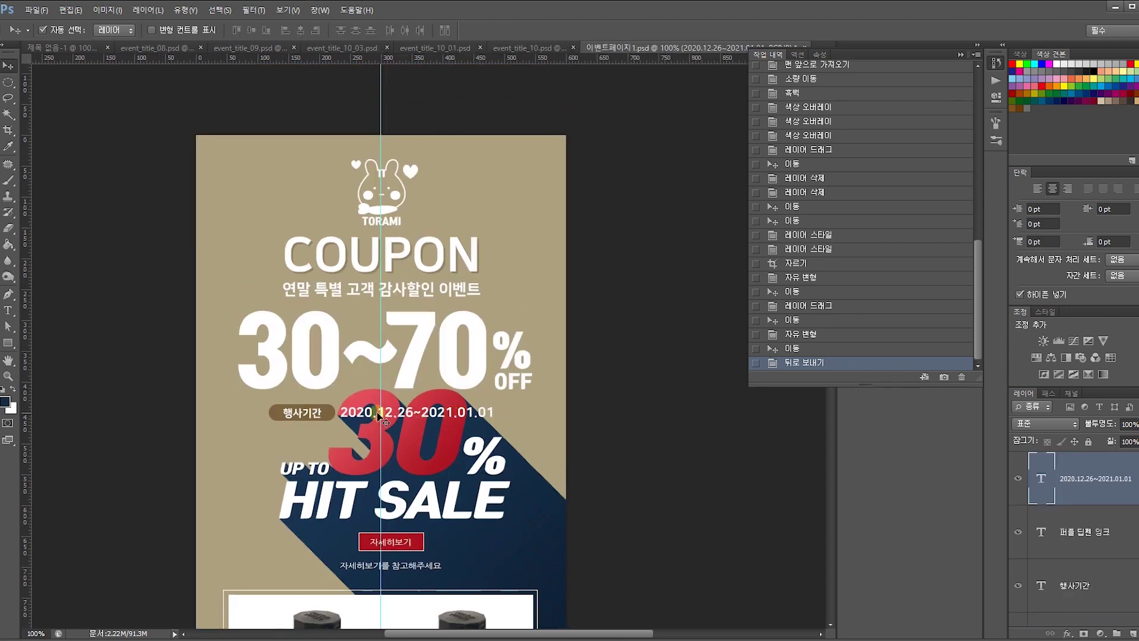
left_click(327, 411, "shift")
key("ctrl+t")
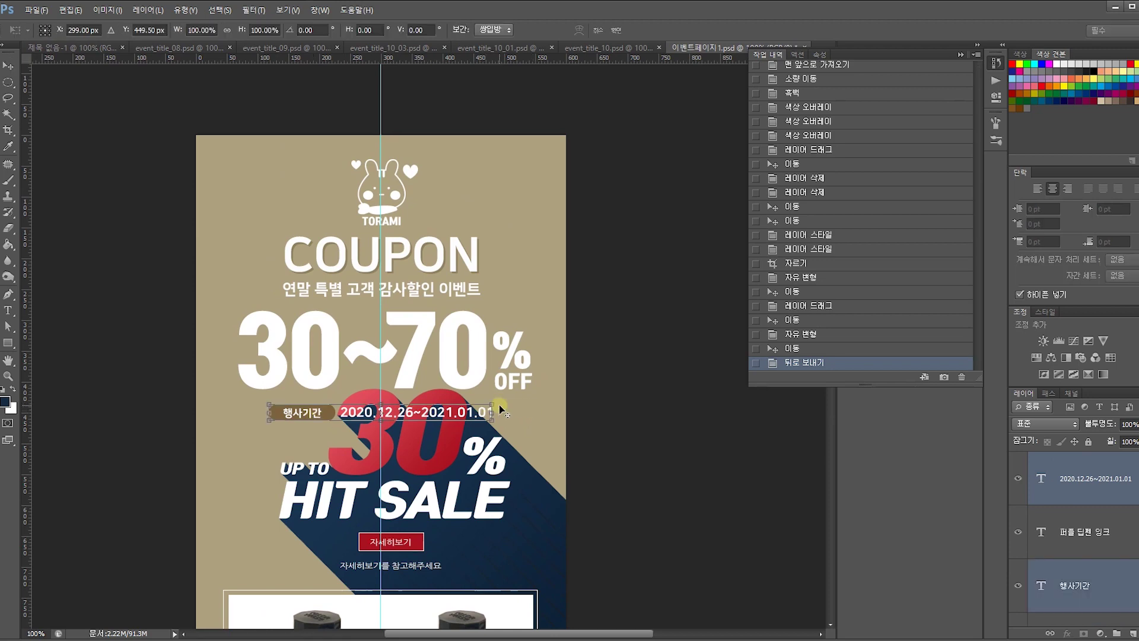
left_click_drag(496, 405, 478, 407)
key("Return")
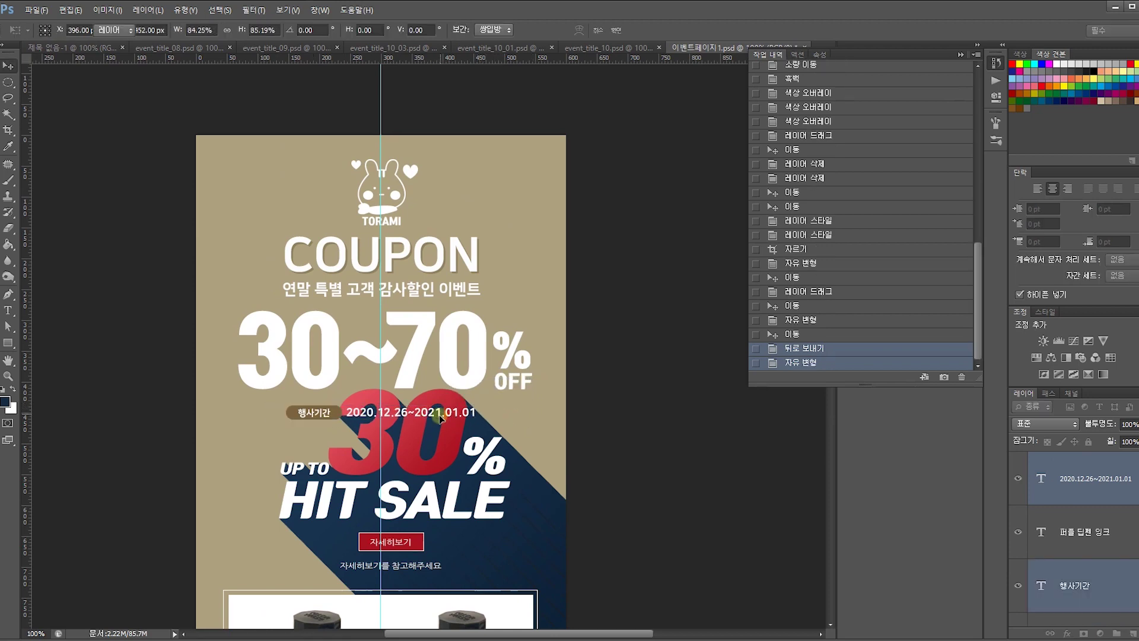
Delete the 30~70% OFF title above the HIT SALE artwork.
scroll(491, 253, "down", 6)
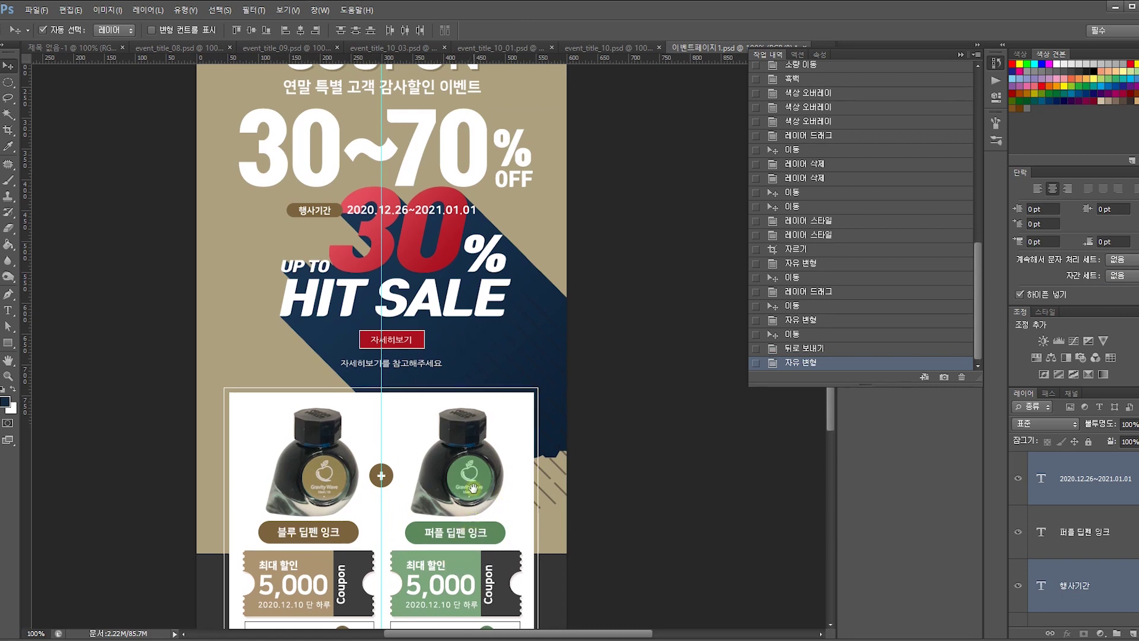
left_click_drag(475, 533, 473, 432)
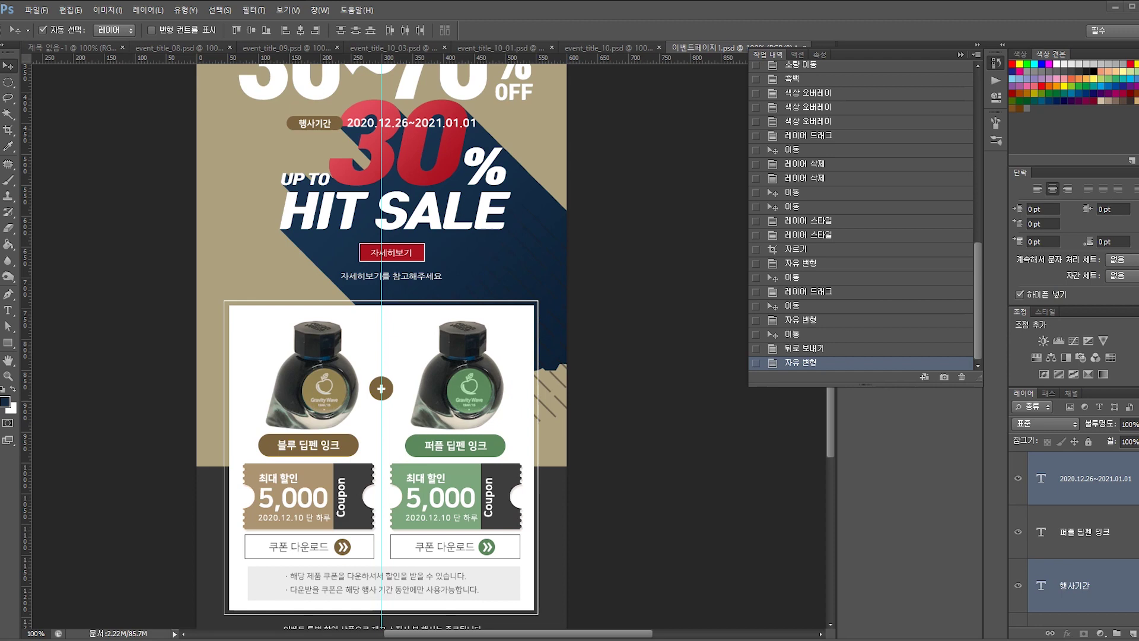
left_click_drag(475, 495, 467, 576)
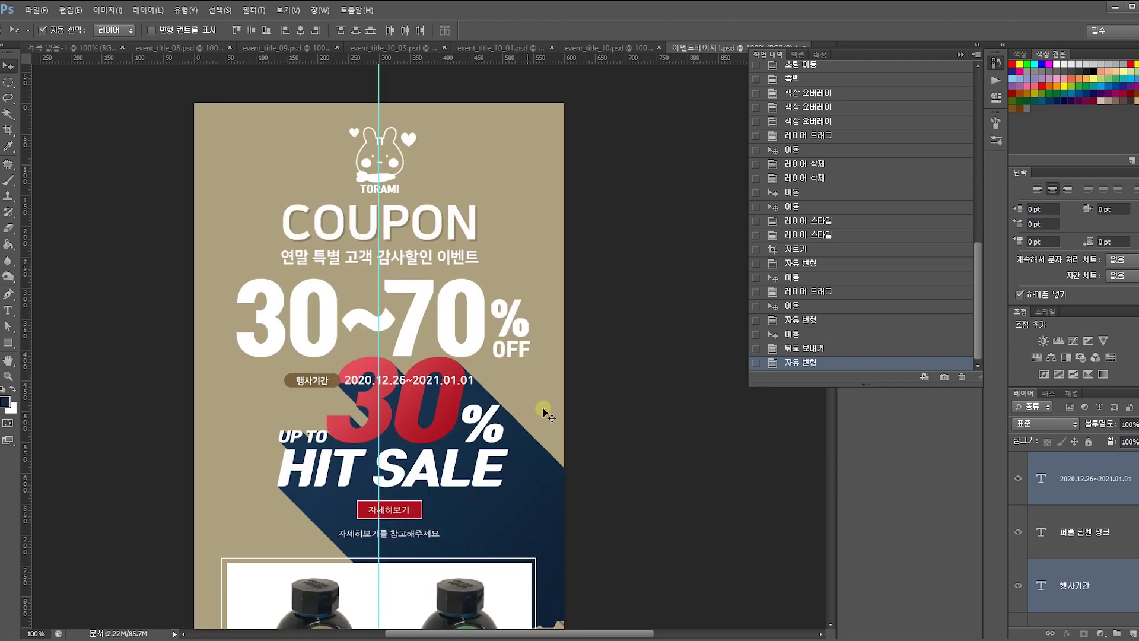
left_click(576, 380)
left_click(242, 277)
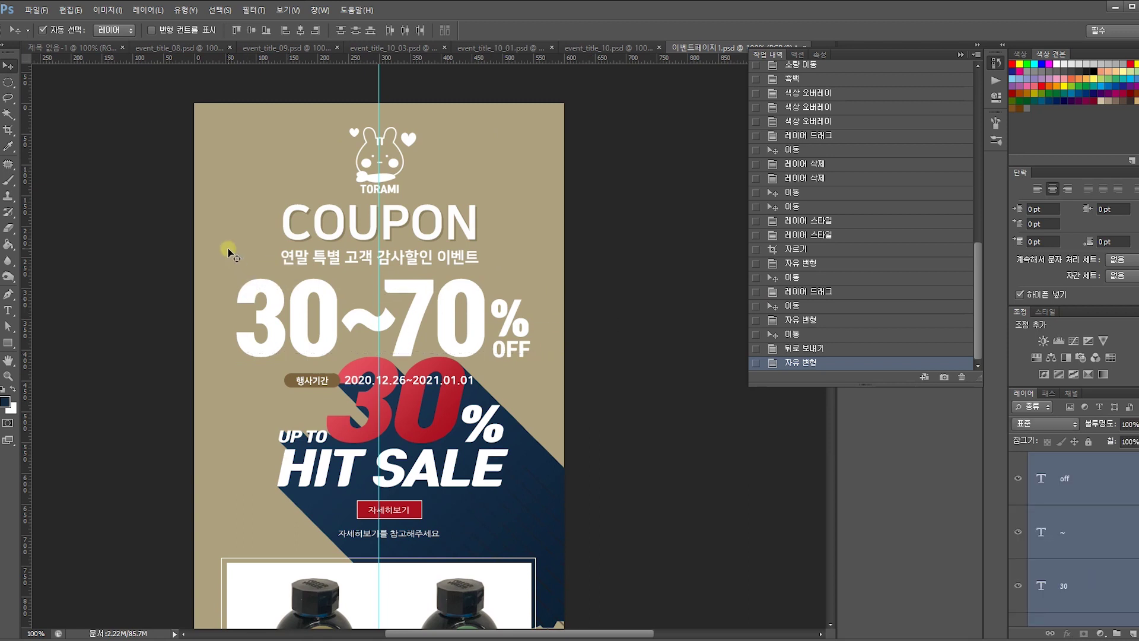
key("Delete")
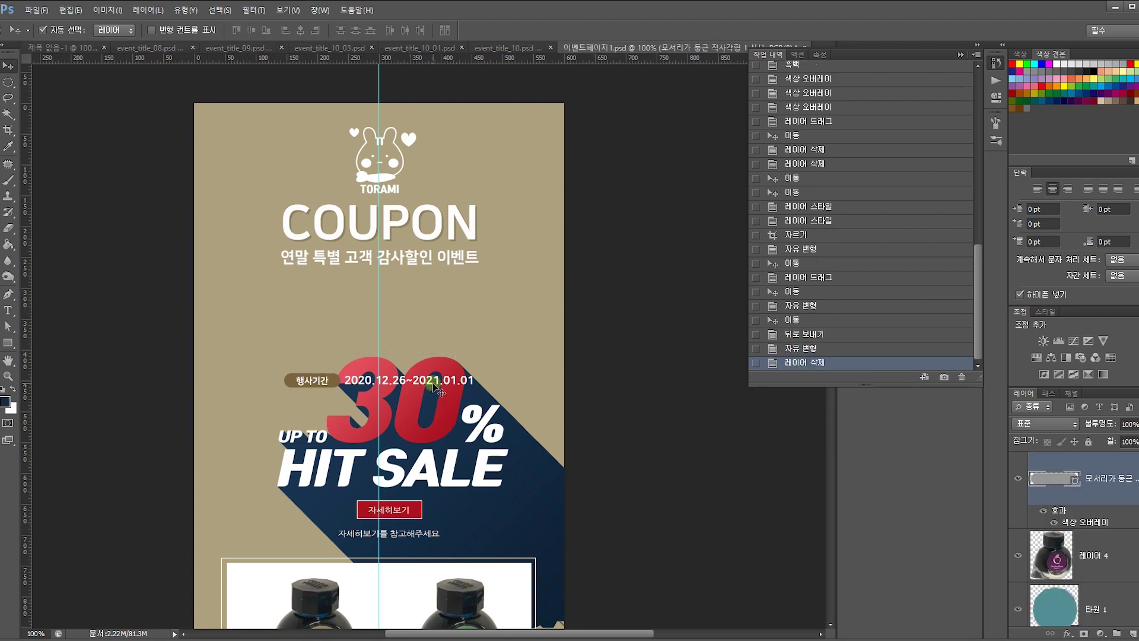
Move the 행사기간 badge and the 2020.12.26~2021.01.01 date together to just below the HIT SALE title.
left_click(437, 392)
left_click(323, 385, "shift")
left_click_drag(324, 398, 333, 508)
Move the HIT SALE artwork, its long shadow and the event period together slightly up and to the left.
left_click_drag(130, 330, 559, 499)
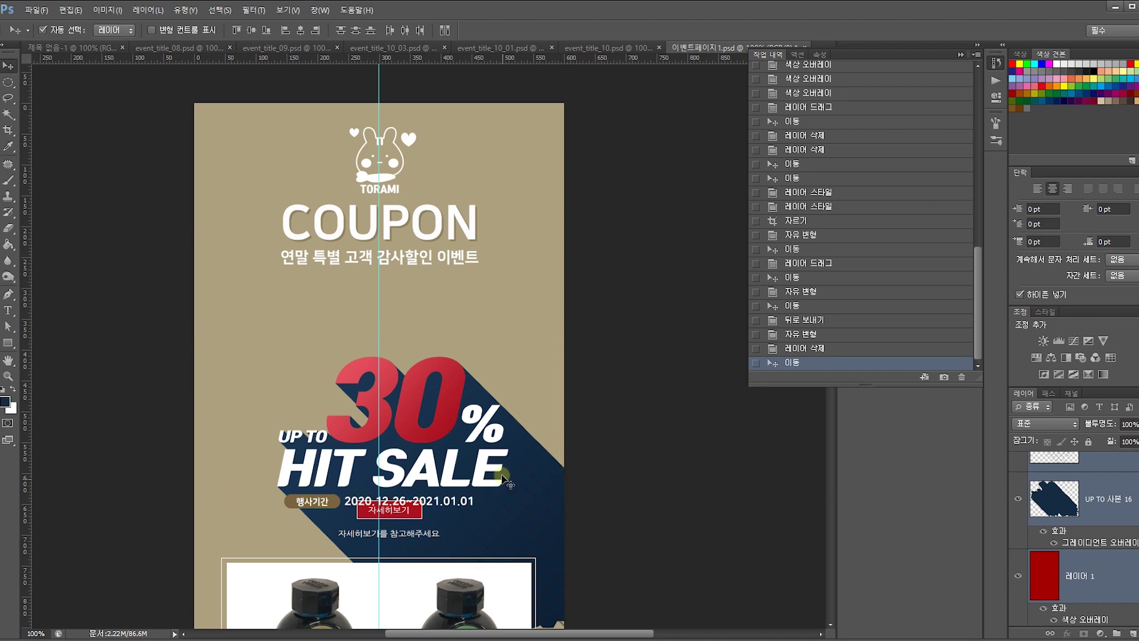
key("ctrl+z")
key("ctrl+z")
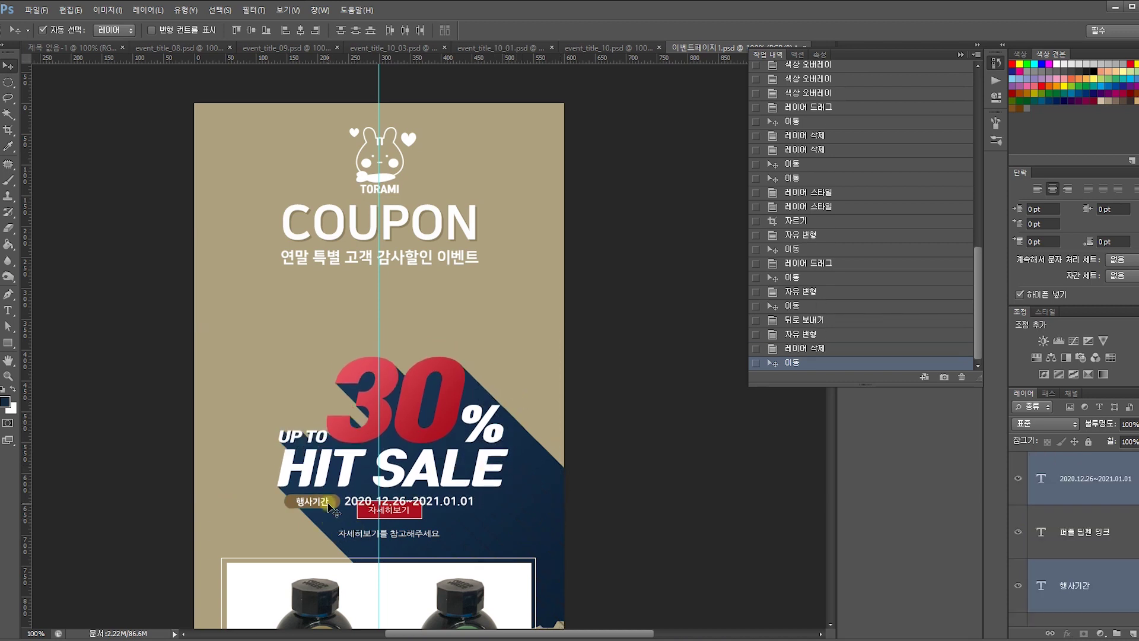
left_click_drag(343, 479, 347, 460)
left_click_drag(425, 458, 408, 459)
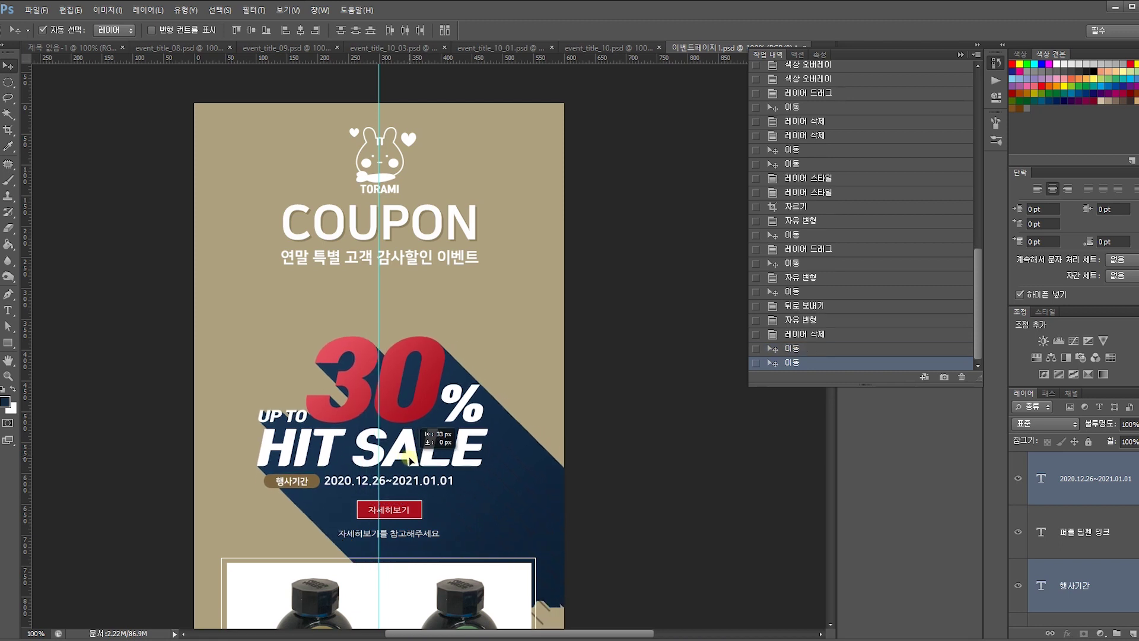
Scale the HIT SALE artwork and event period together to about 106% and nudge them into place.
key("ctrl+t")
mouse_move(640, 338)
left_mouse_down()
mouse_move(661, 318)
mouse_move(652, 329)
left_mouse_up()
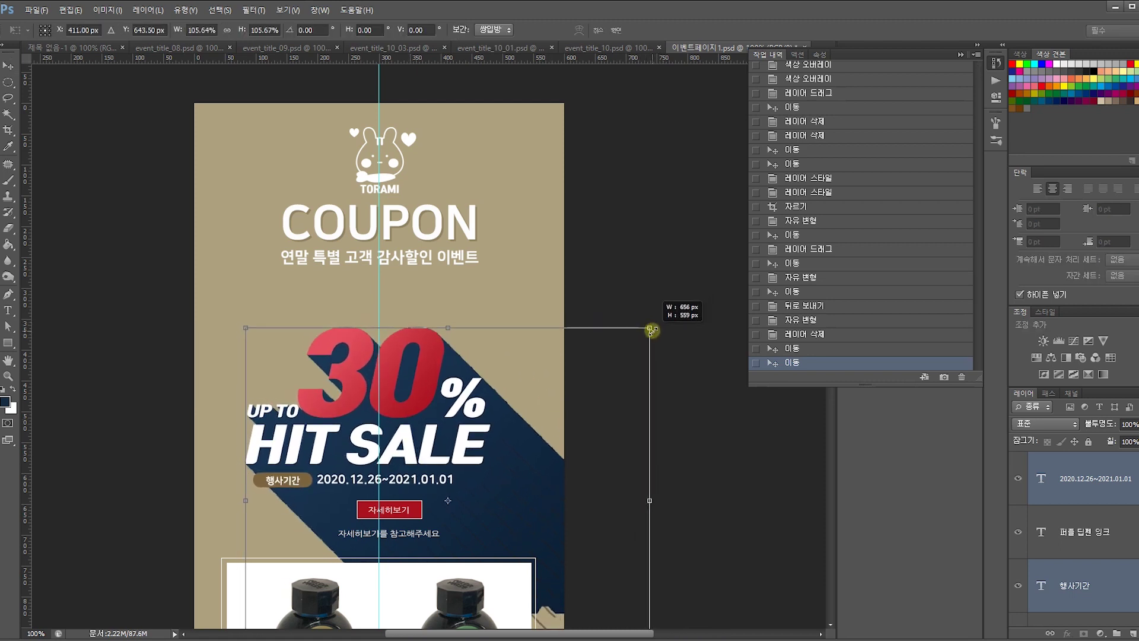
left_click_drag(531, 378, 543, 382)
key("Return")
Duplicate the navy long-shadow layer and offset the copy diagonally down to the right to lengthen the shadow.
left_click_drag(523, 466, 518, 320)
left_click(661, 326)
left_click(495, 265)
left_click(462, 231)
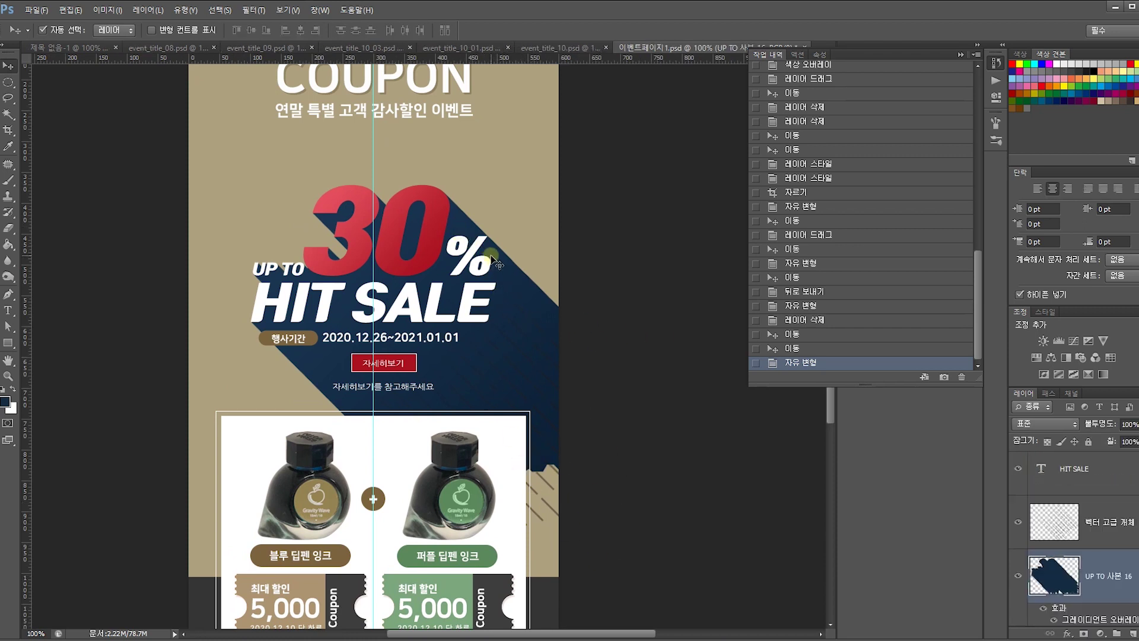
left_click_drag(465, 232, 592, 395)
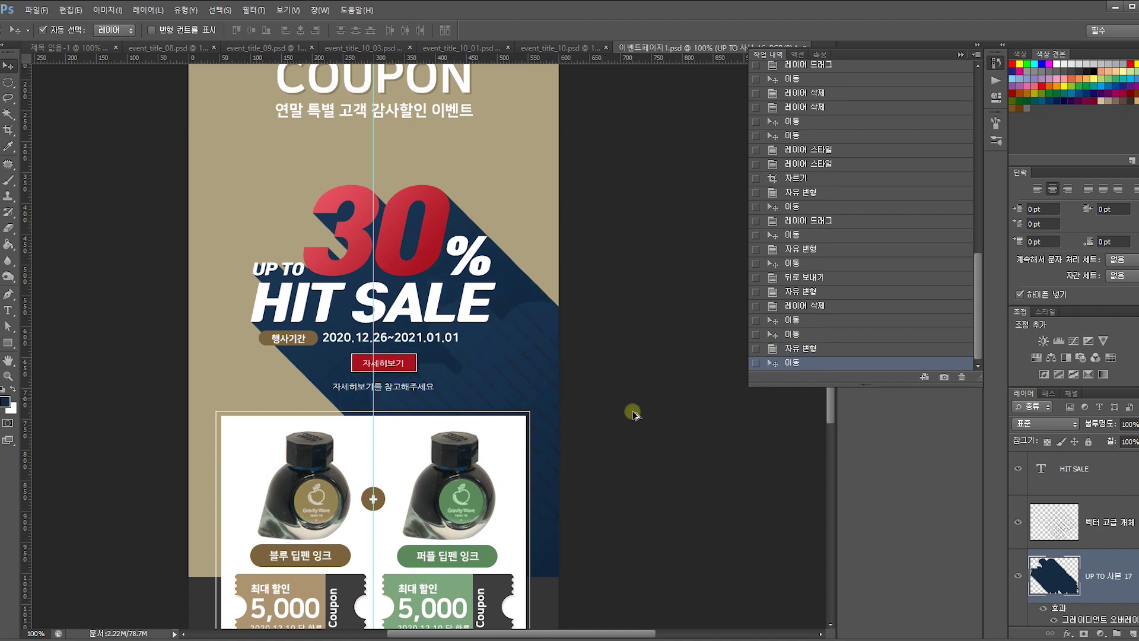
Try to merge the duplicated long shadow with the original shadow layer.
scroll(1084, 549, "down", 1)
key("ctrl+e")
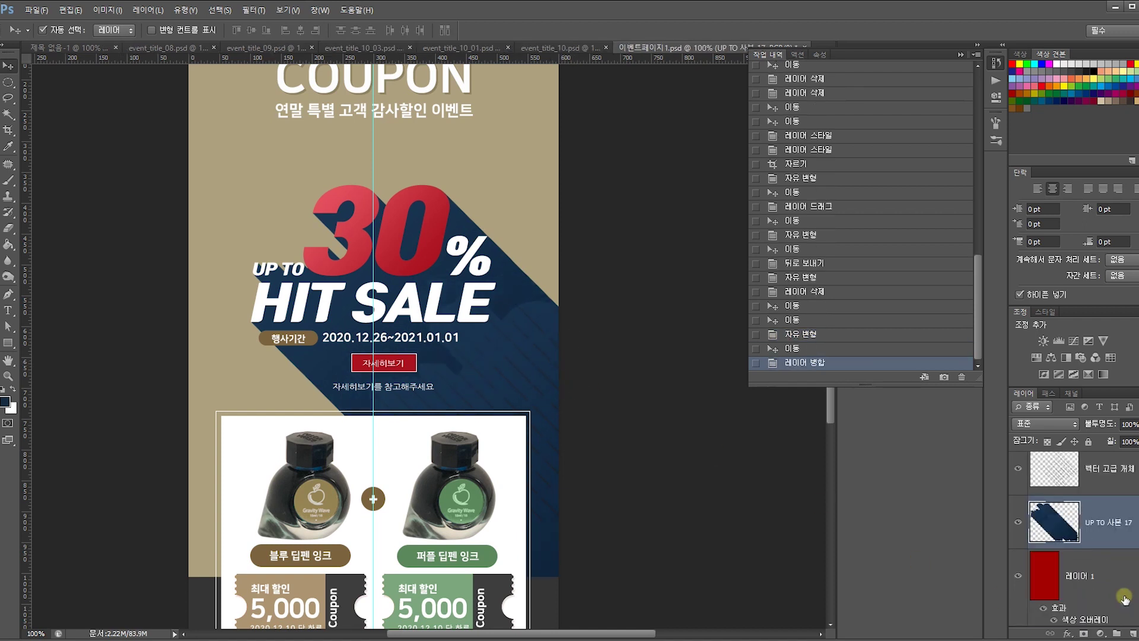
key("ctrl+z")
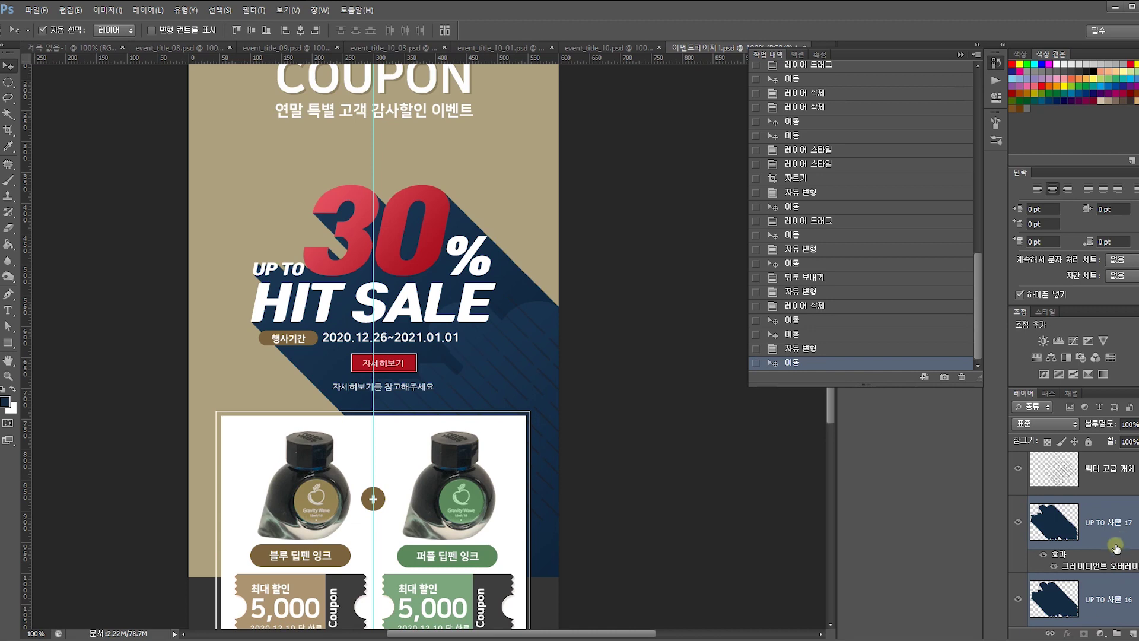
Turn off the gradient overlay on both long-shadow layers and merge them into one layer.
left_click(1054, 567)
scroll(1062, 581, "down", 1)
left_click(1055, 592)
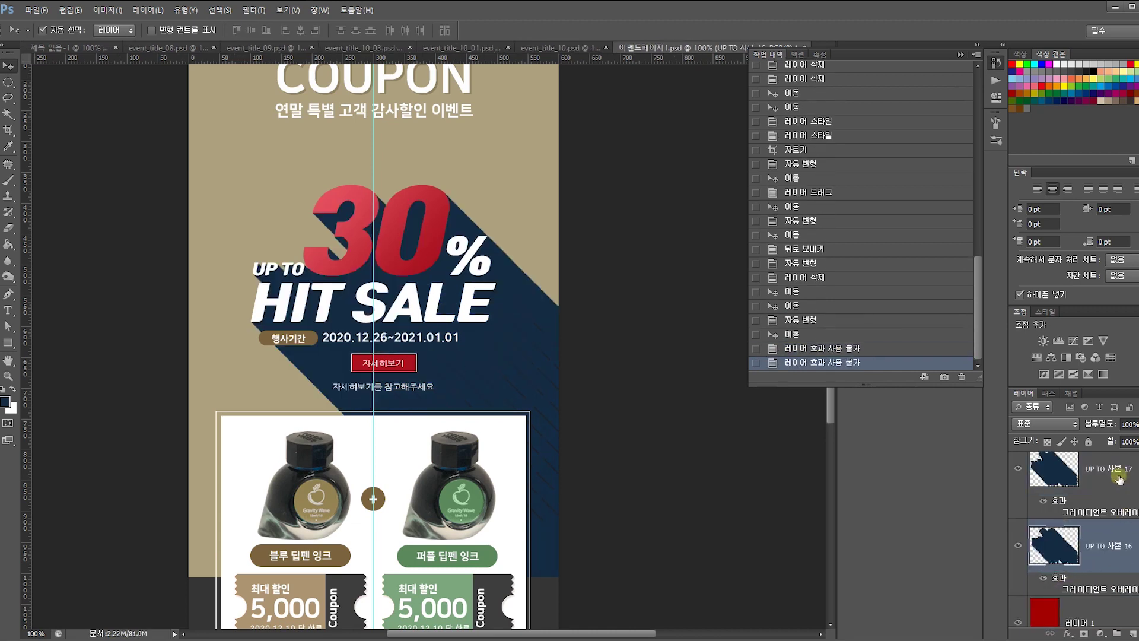
left_click(1121, 479, "shift")
key("ctrl+e")
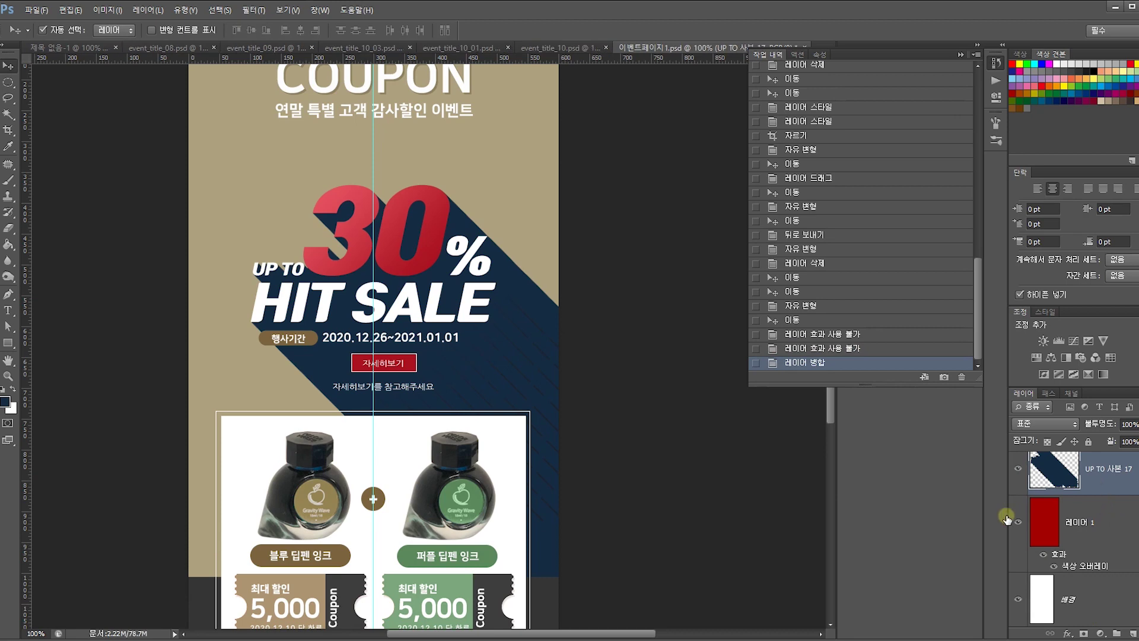
double_click(1005, 493)
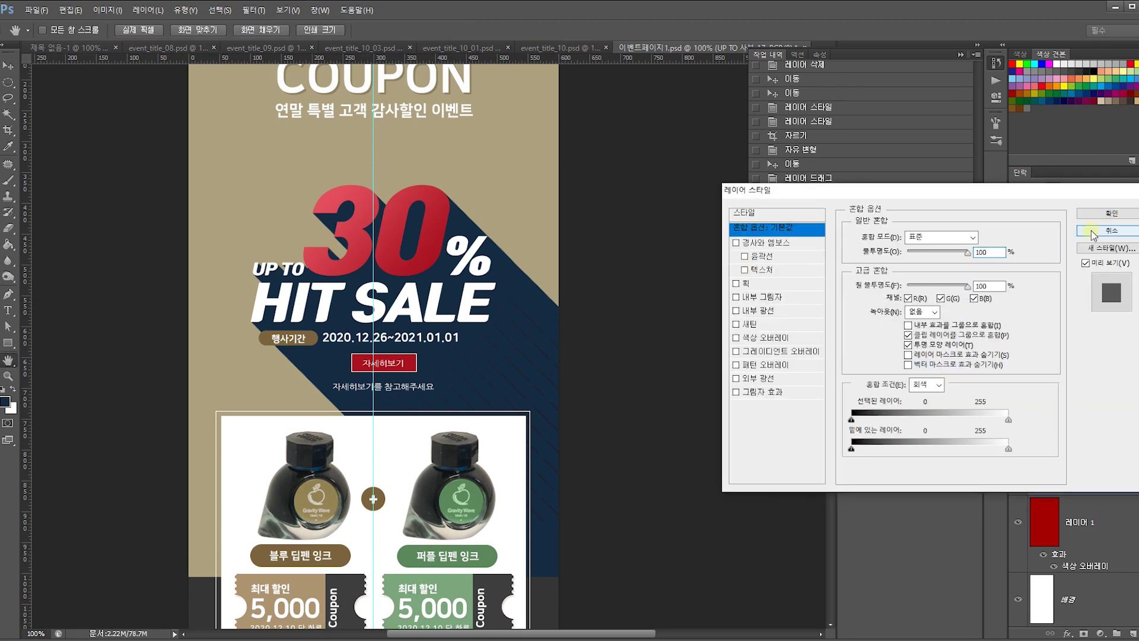
left_click(1107, 233)
Shift the 행사기간 badge and its date slightly right to center them under the HIT SALE title.
left_click(579, 324)
left_click_drag(580, 321, 593, 407)
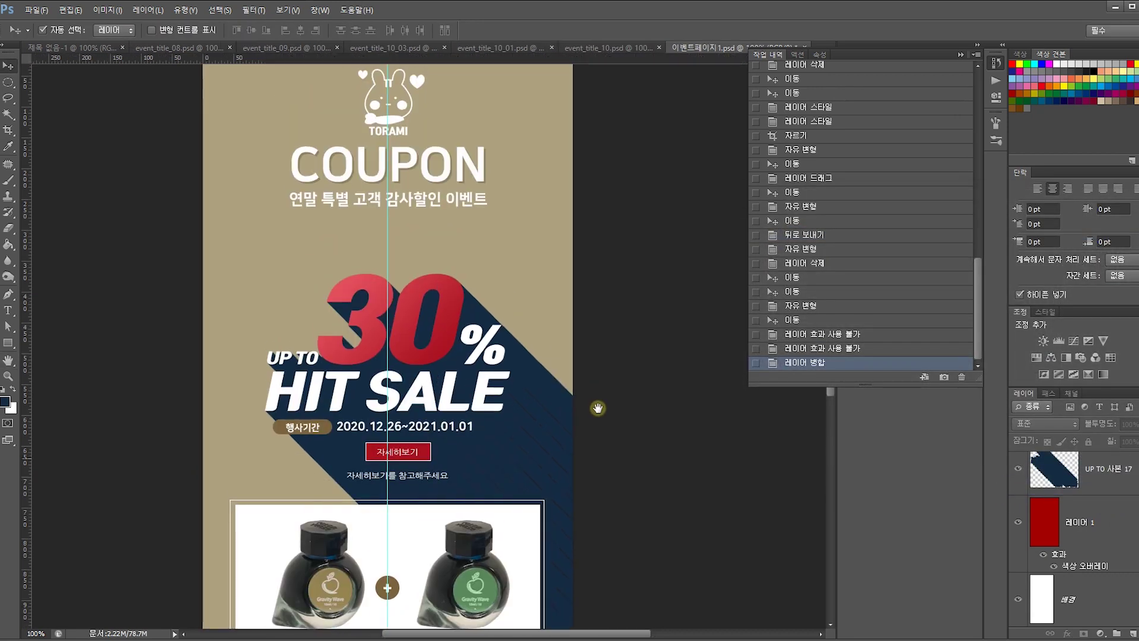
left_click(313, 432)
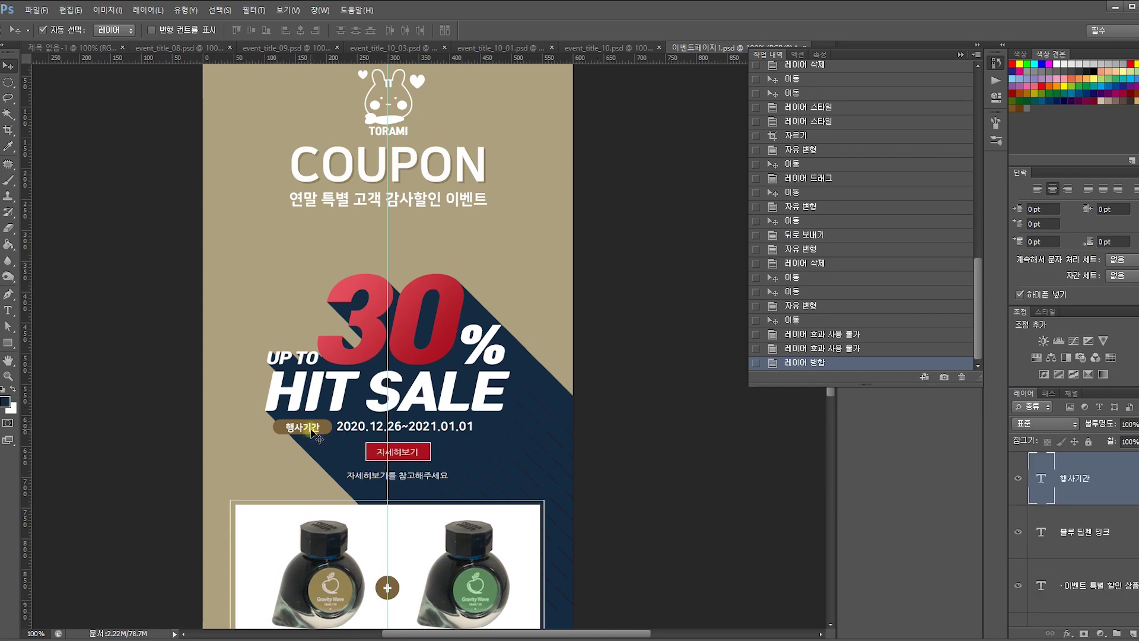
left_click(407, 432, "shift")
left_click_drag(409, 429, 433, 423)
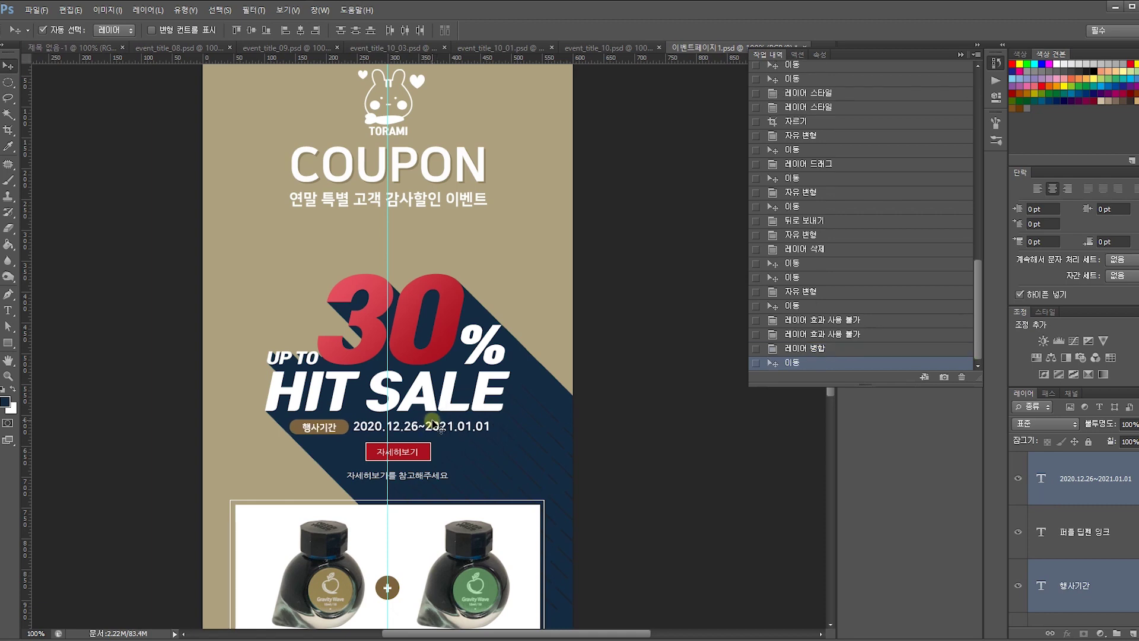
left_click(629, 292)
left_click_drag(486, 458, 483, 257)
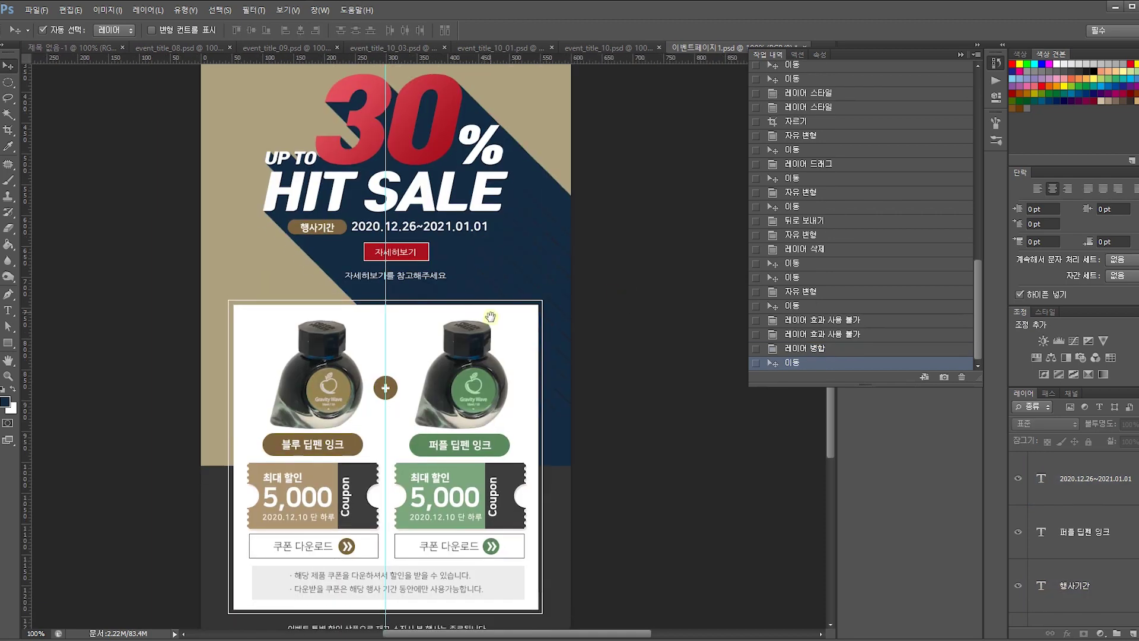
left_click_drag(490, 317, 495, 241)
left_click_drag(502, 433, 506, 330)
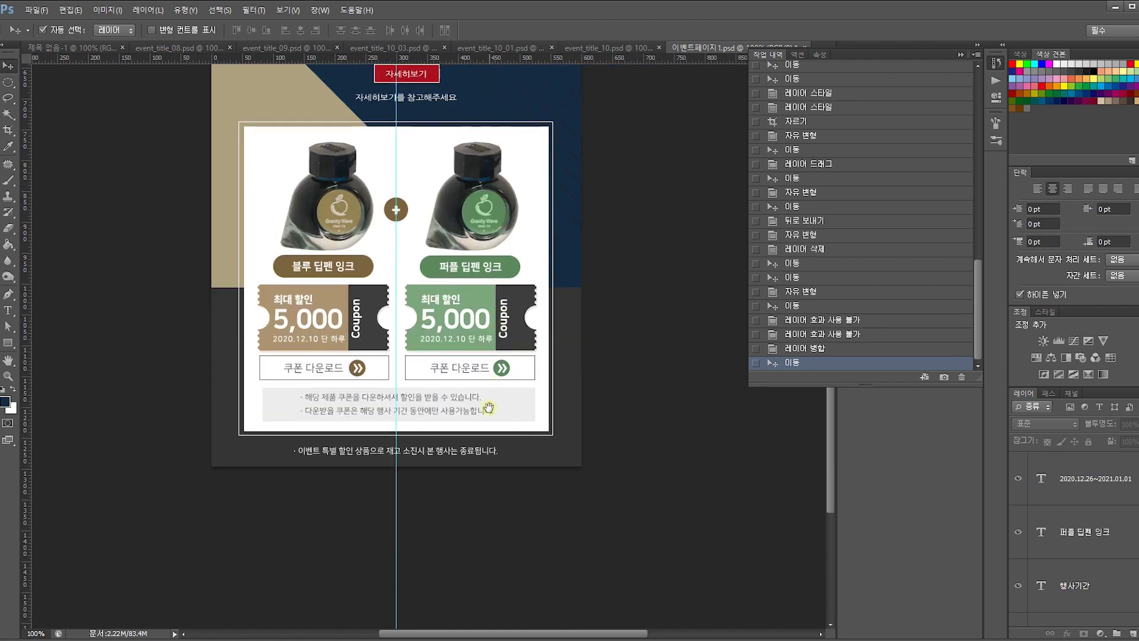
left_click_drag(489, 408, 489, 478)
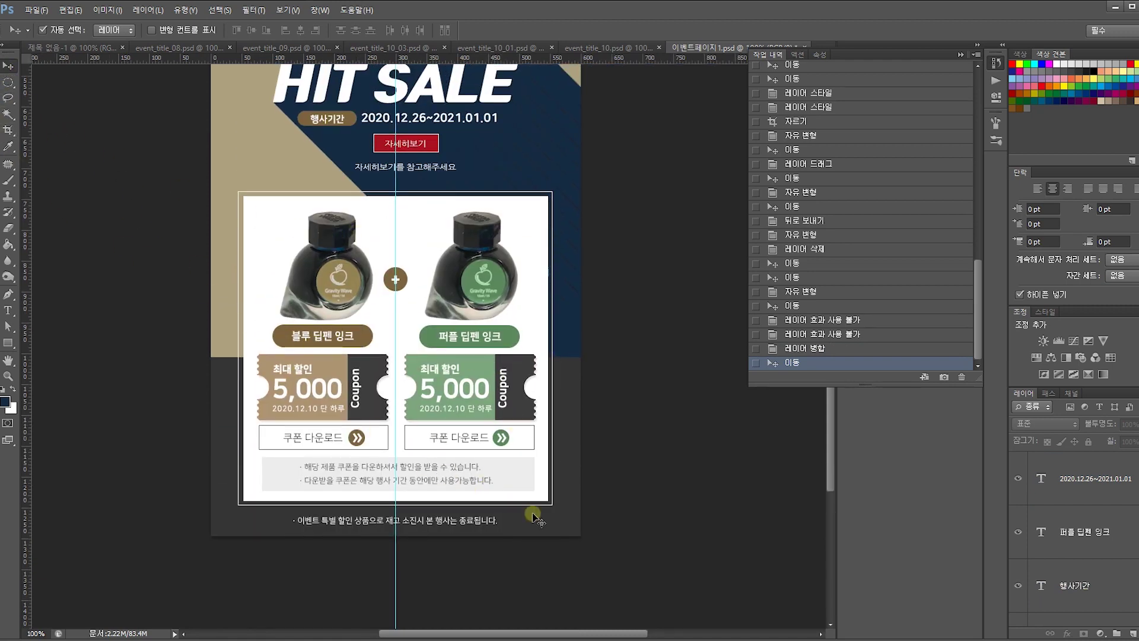
left_click(569, 523)
key("ctrl+t")
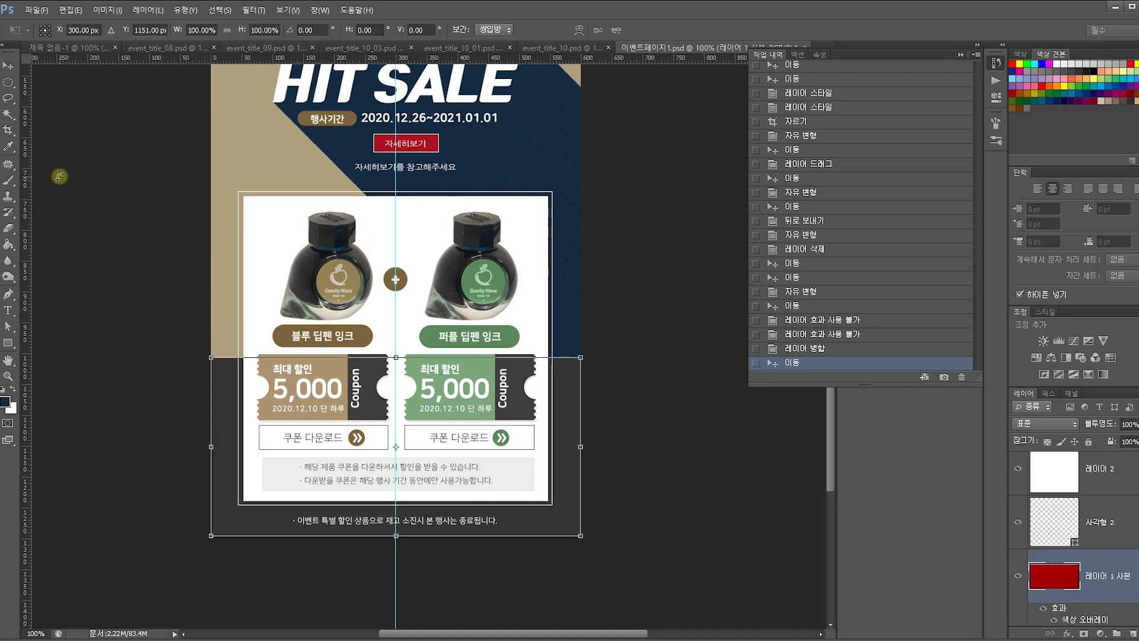
key("Return")
Extend the canvas downward with the Crop tool to a height of about 2140 px.
left_click(9, 130)
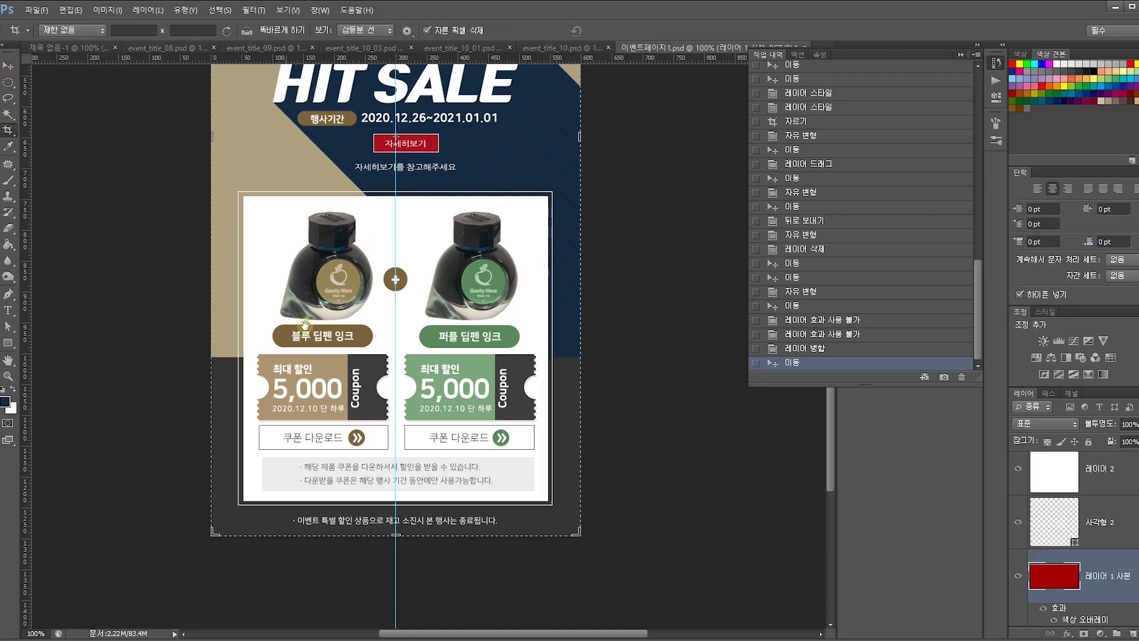
left_click_drag(347, 370, 375, 142)
left_click_drag(428, 296, 465, 554)
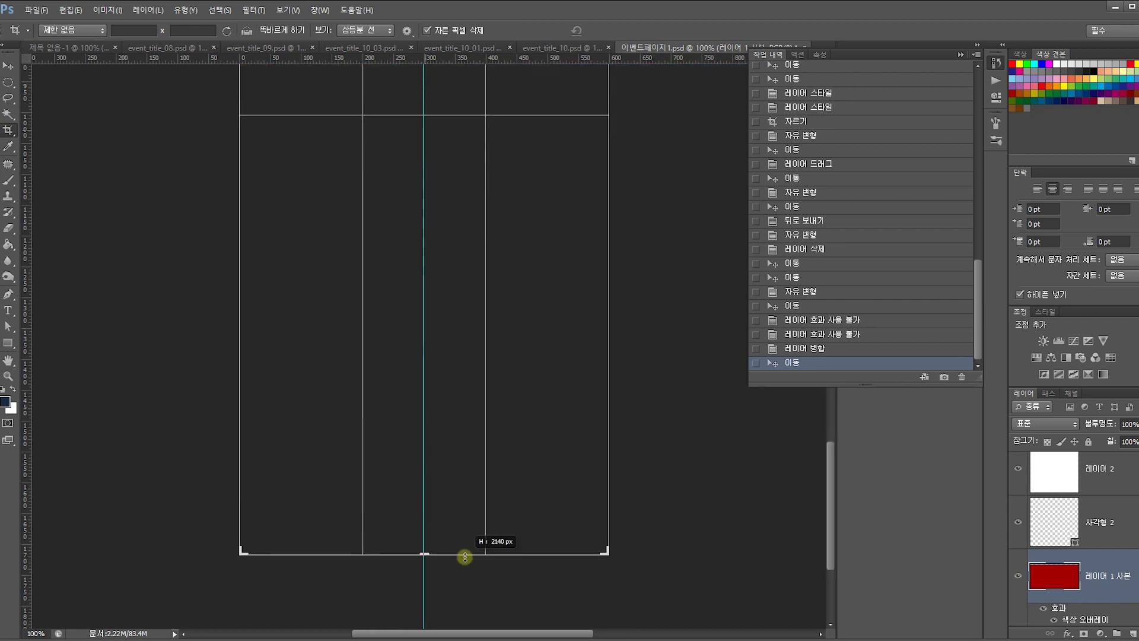
key("Return")
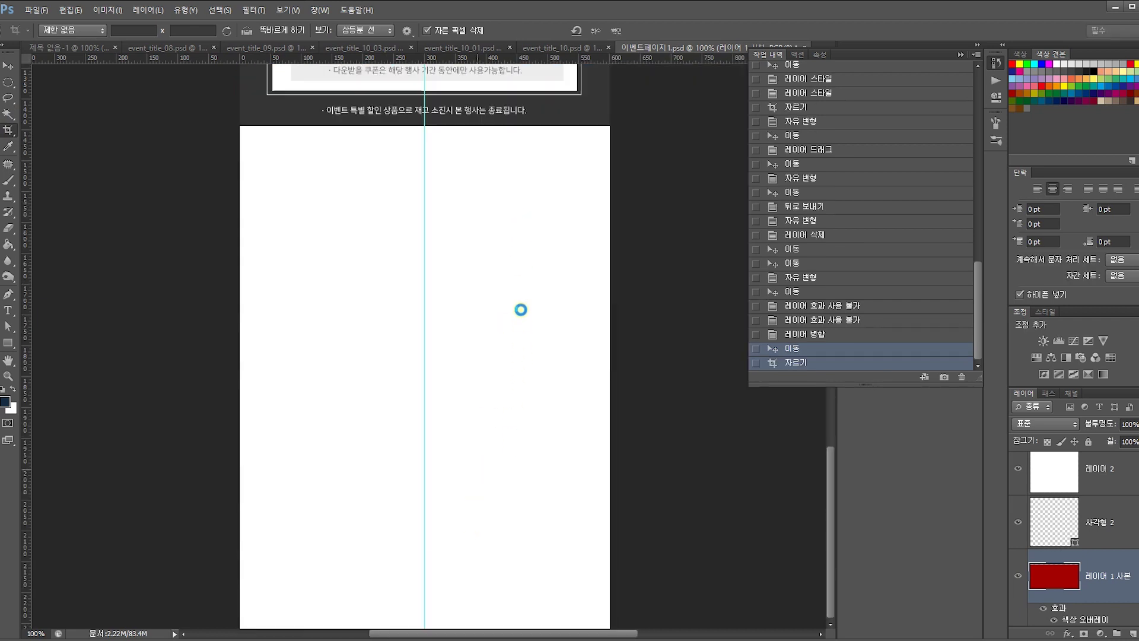
left_click(6, 66)
left_click(678, 252)
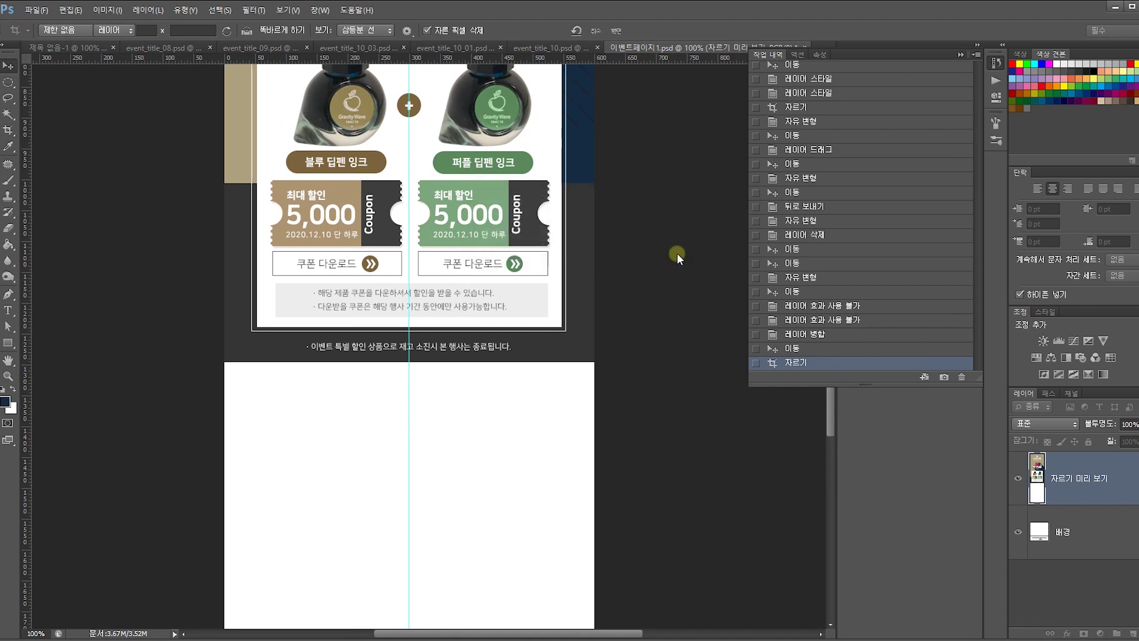
left_click(609, 31)
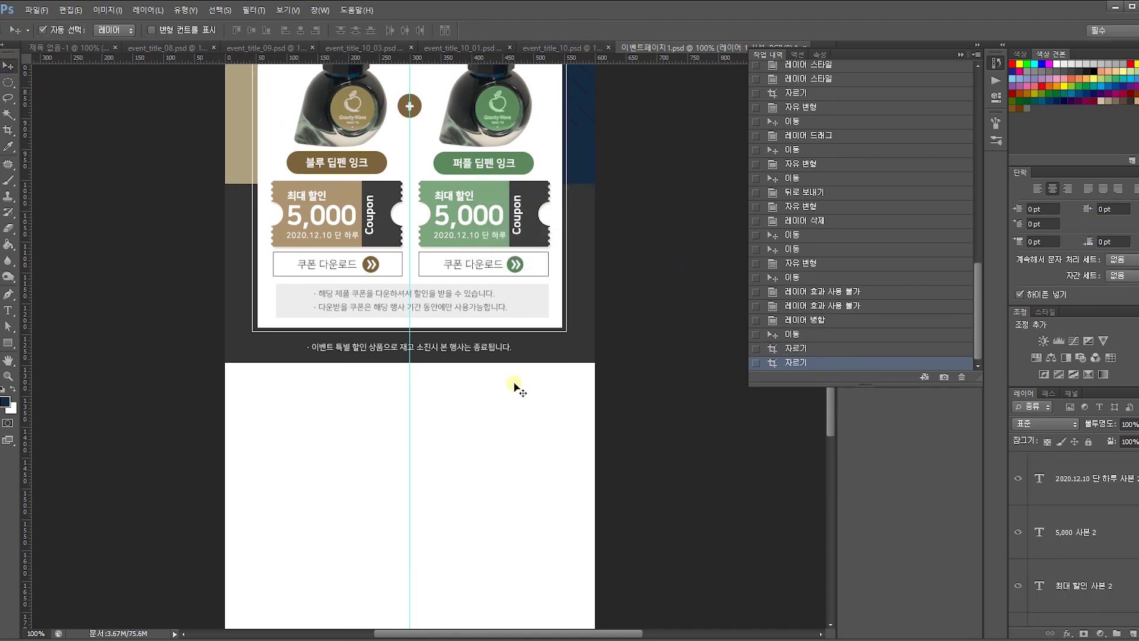
left_click_drag(626, 412, 189, 189)
left_click_drag(436, 264, 445, 458)
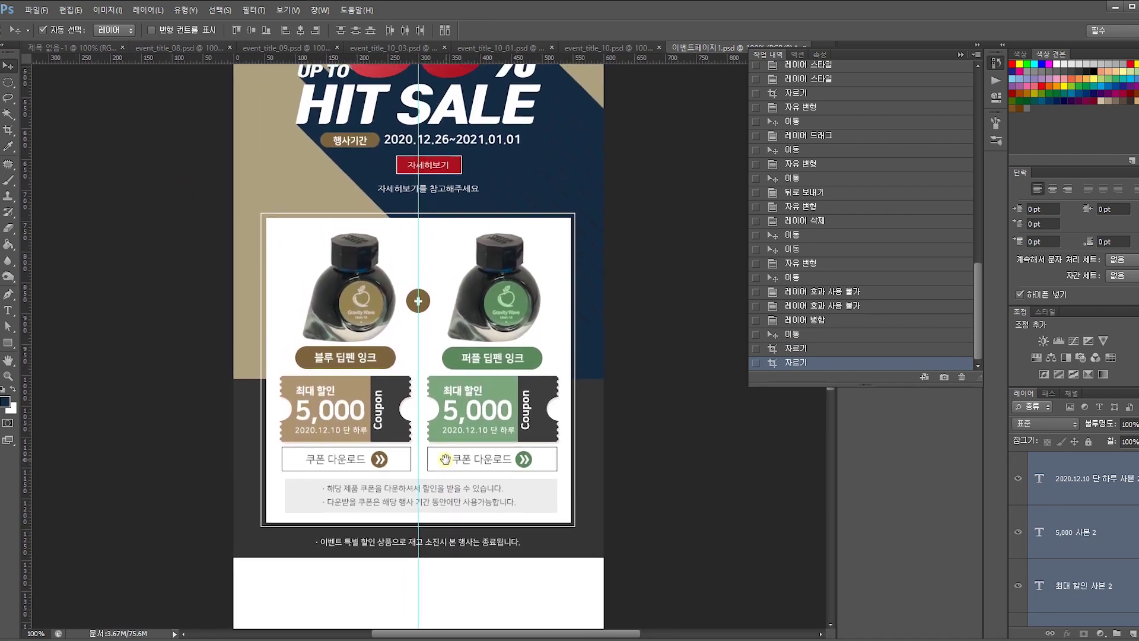
key("ctrl+minus")
left_click_drag(652, 505, 279, 417)
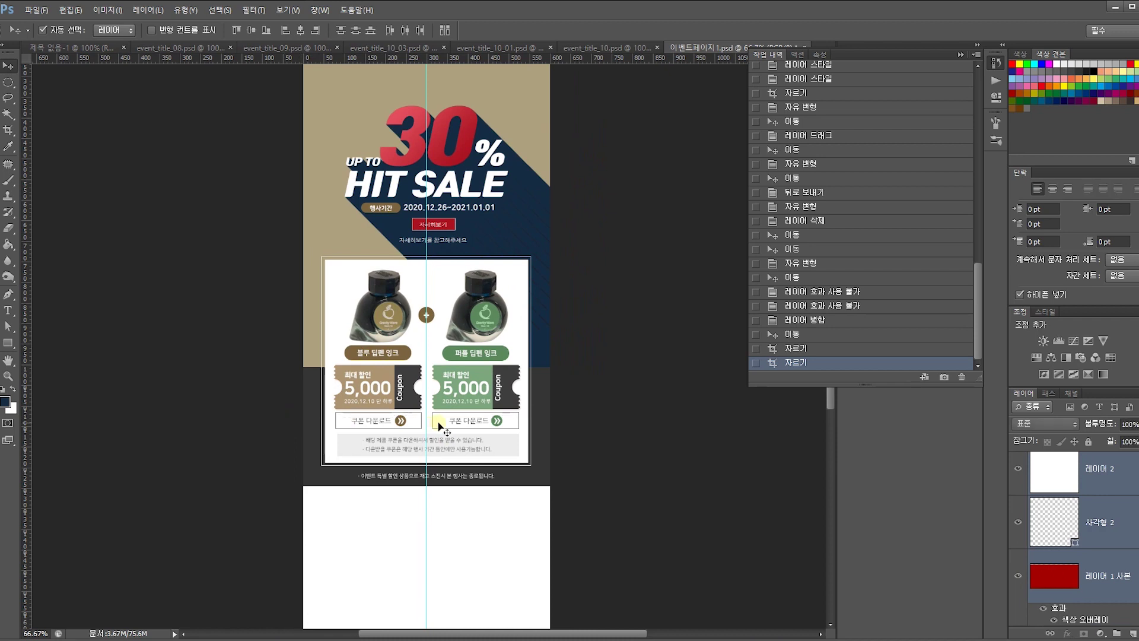
left_click(621, 365)
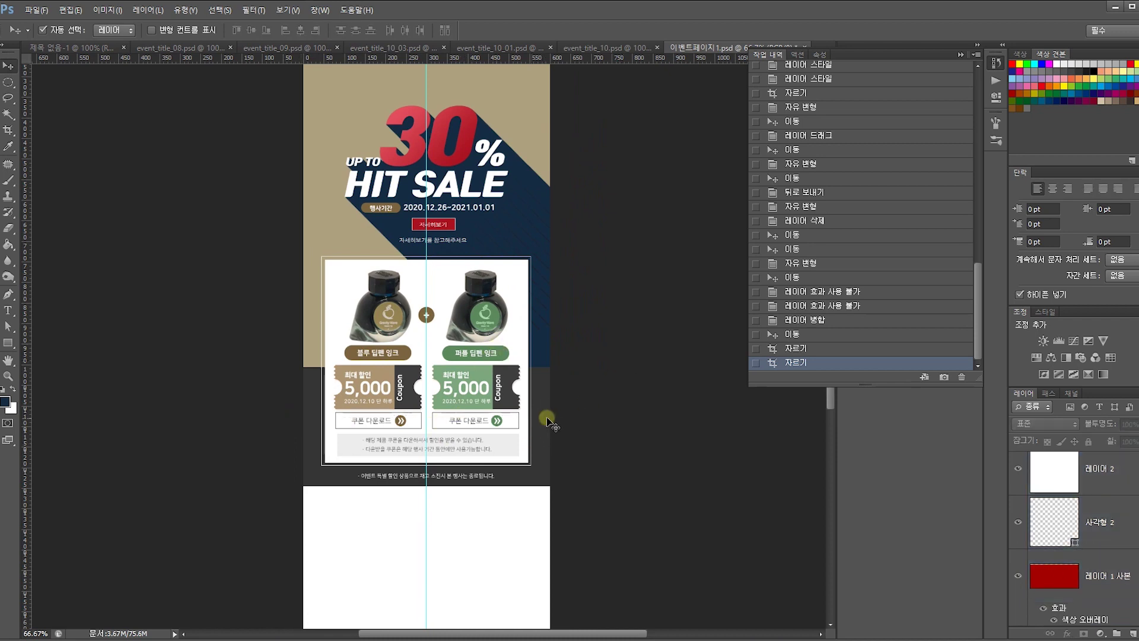
left_click_drag(532, 525, 523, 389)
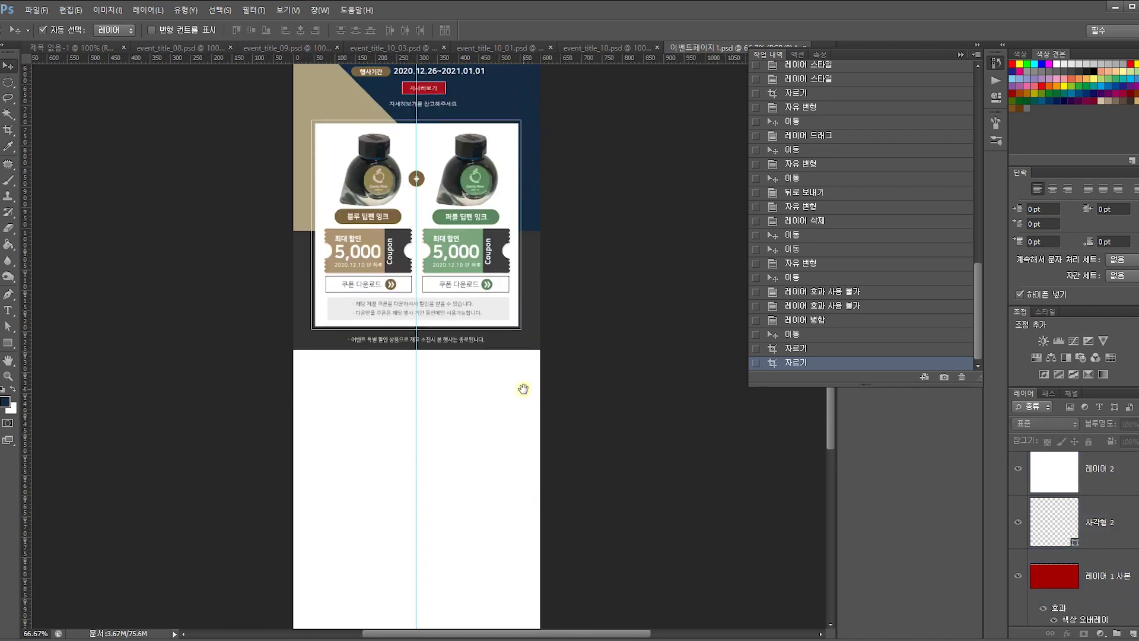
Move the dark background band down near the lower end of the extended canvas.
left_click(533, 312)
key("ctrl+t")
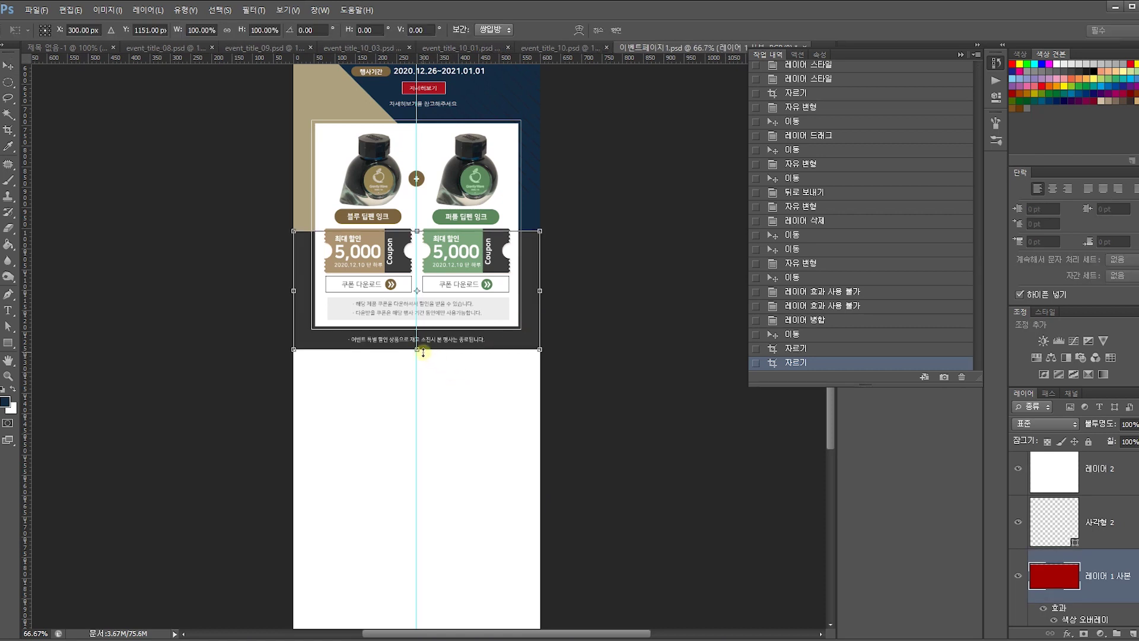
key("Return")
left_click_drag(536, 264, 543, 534)
Stretch the white product box and its outline frame downward to about 230% of their height.
left_click_drag(548, 334, 516, 292)
key("ctrl+t")
left_click_drag(419, 330, 420, 610)
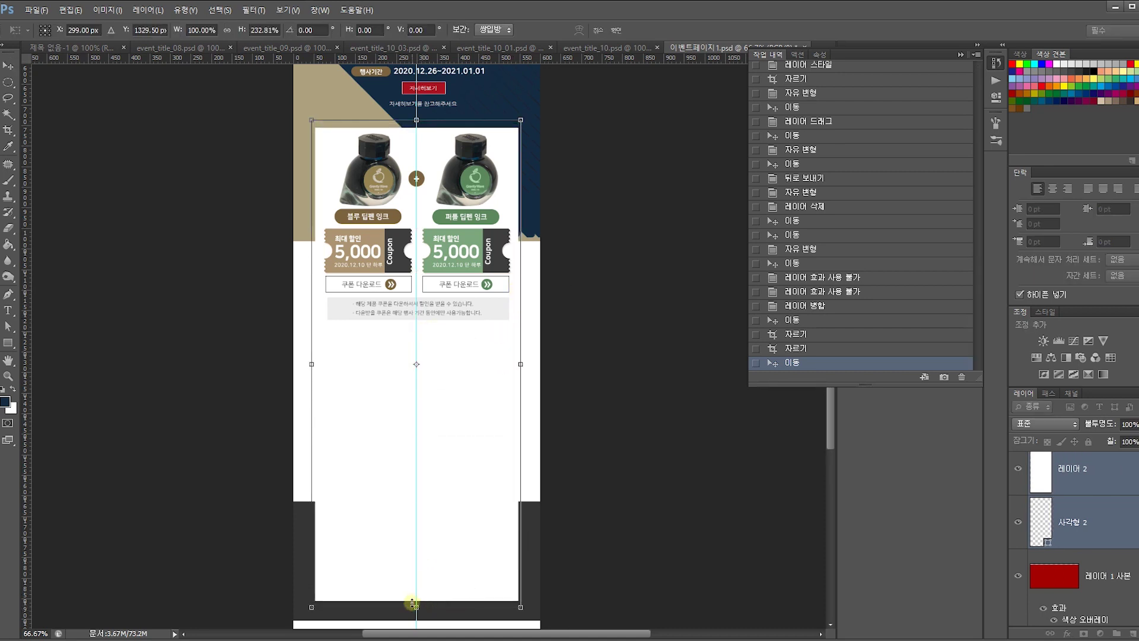
double_click(419, 546)
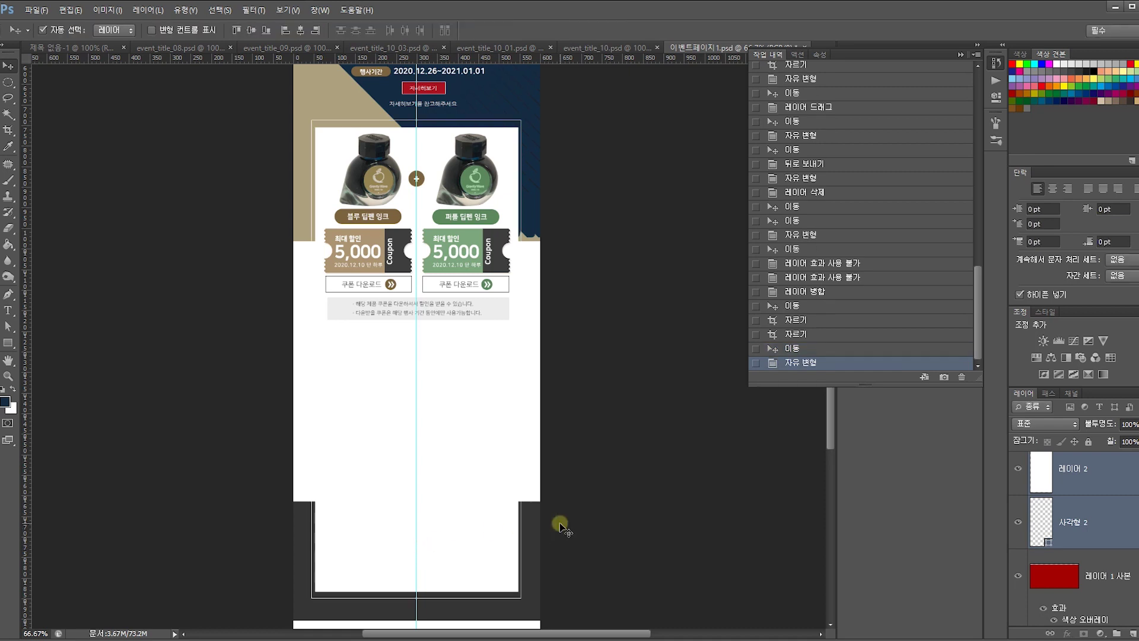
Stretch the white product box's lower edge slightly downward, closer to its outline frame.
left_click_drag(429, 541, 442, 420)
key("ctrl+plus")
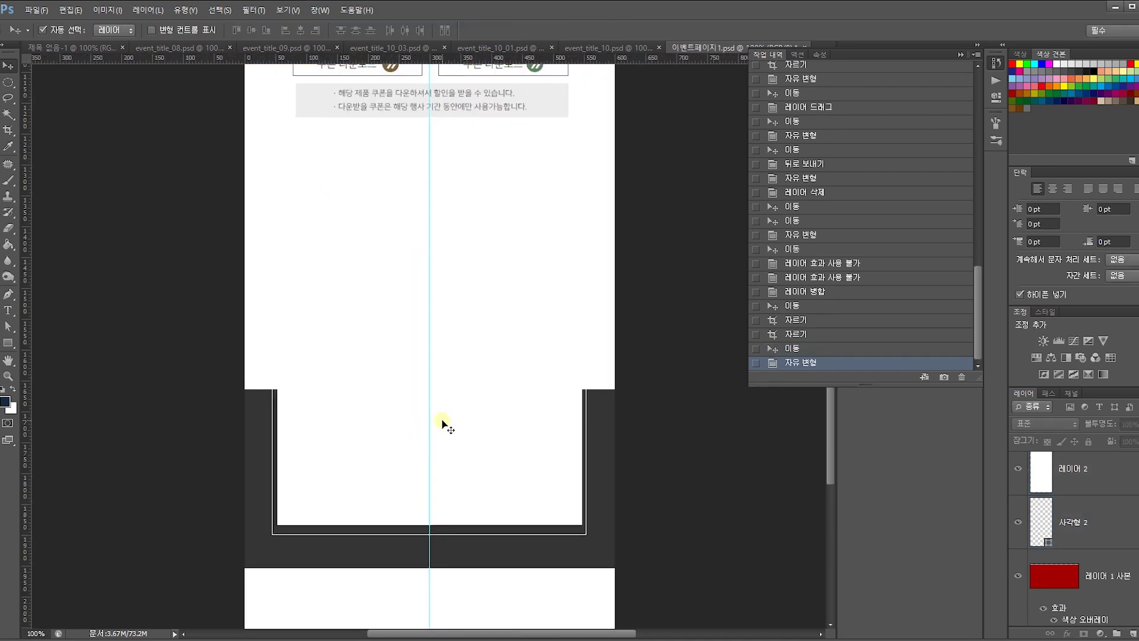
left_click(442, 422)
key("ctrl+t")
left_click_drag(428, 526, 429, 530)
key("Return")
Stretch the white product box's upper edge slightly upward to a height of about 1146 px.
scroll(445, 305, "up", 6)
left_click_drag(457, 345, 453, 391)
key("ctrl+t")
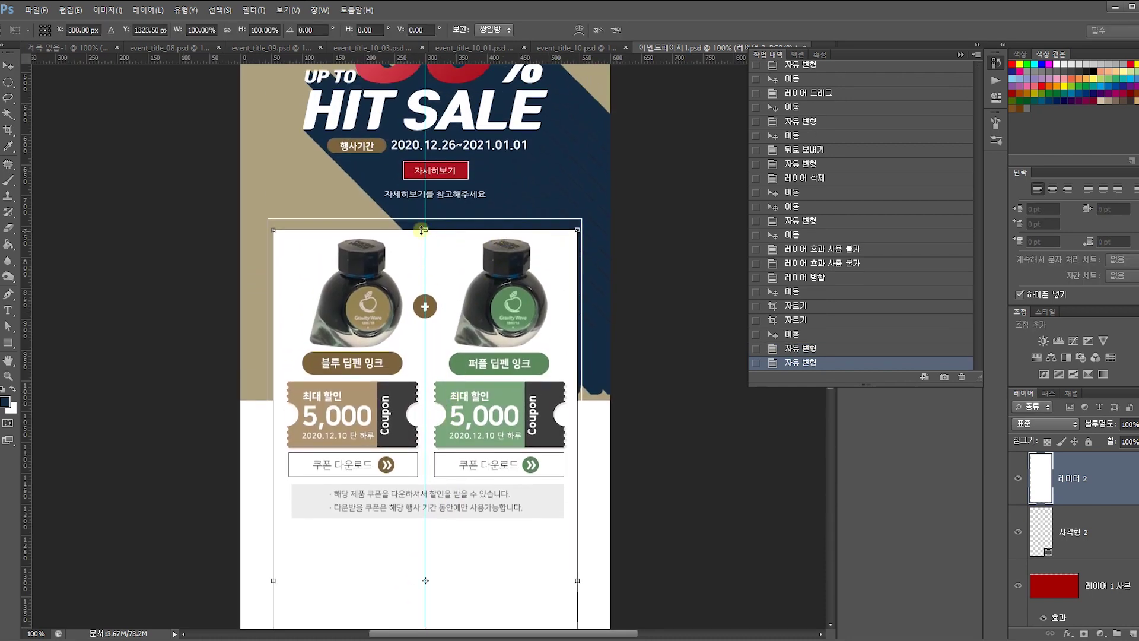
left_click_drag(425, 229, 426, 224)
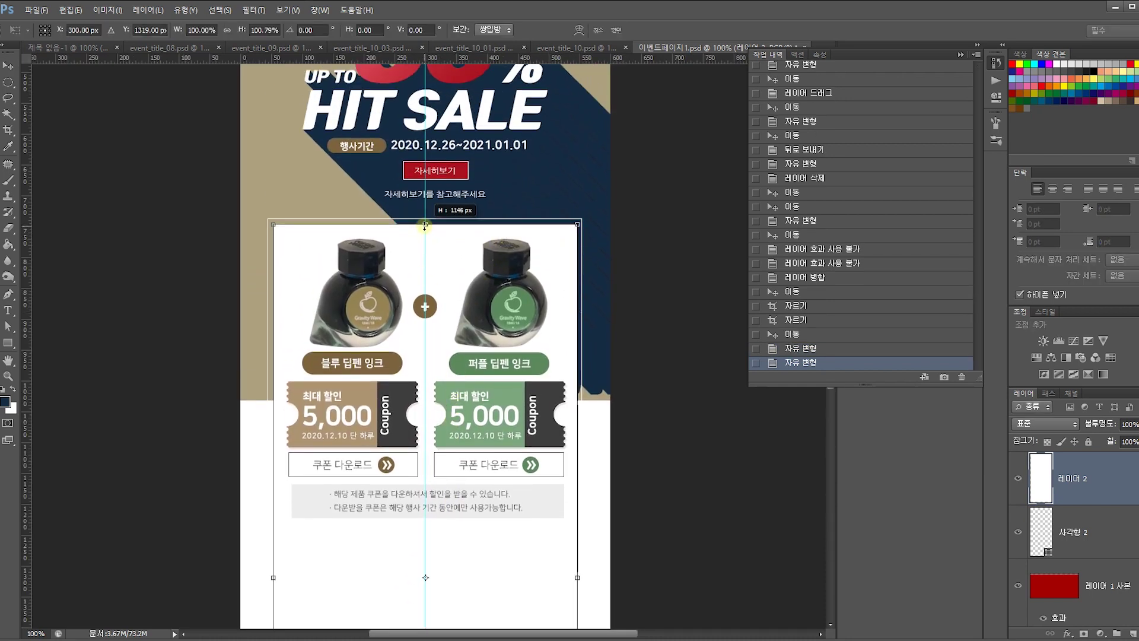
key("Return")
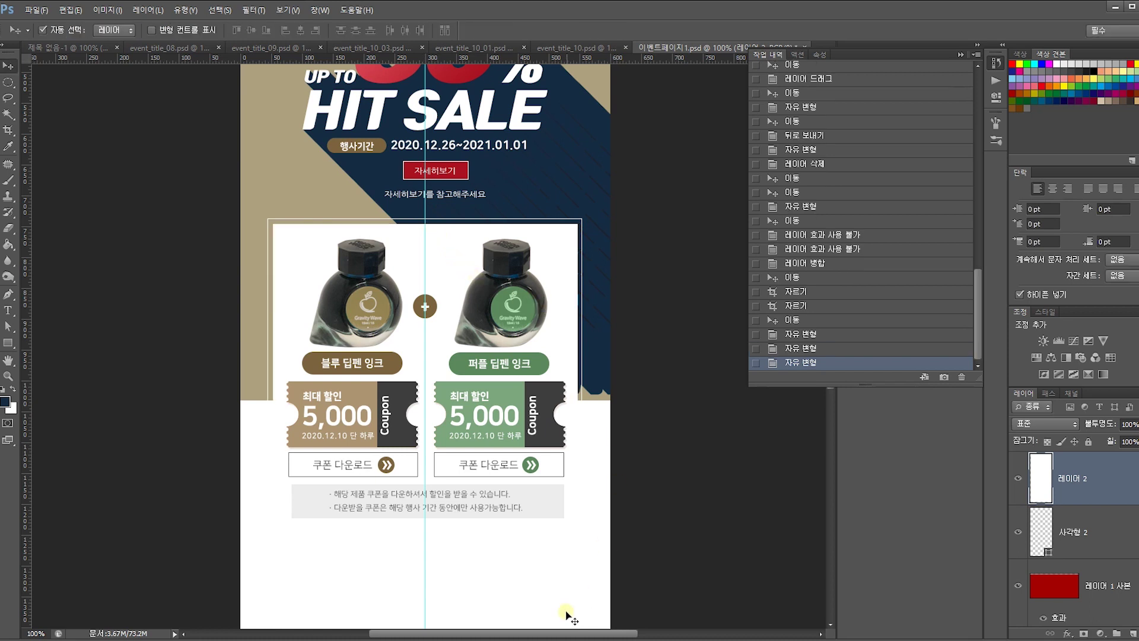
Stretch the tan background downward until it meets the dark band near the lower end of the page.
left_click(605, 459)
scroll(587, 475, "down", 2)
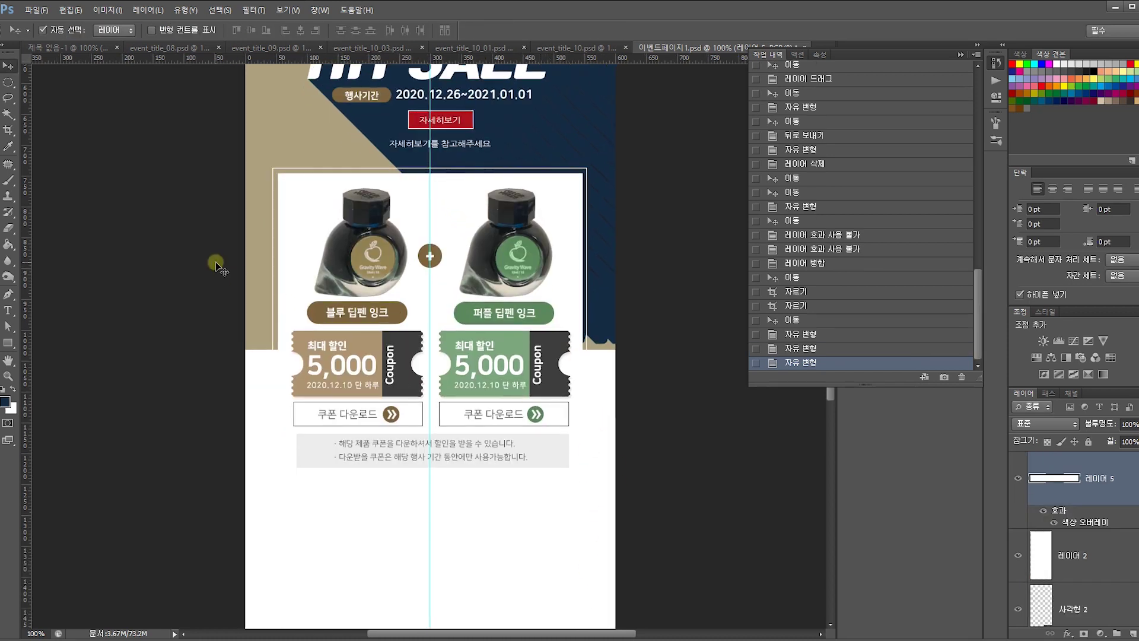
left_click(261, 245)
key("ctrl+t")
left_click_drag(487, 441, 473, 247)
left_click_drag(416, 166, 432, 571)
key("Return")
Move the coupon notice text and its gray box down to the lower end of the white product box.
mouse_move(468, 307)
left_mouse_down()
mouse_move(475, 599)
mouse_move(475, 290)
left_mouse_up()
left_click(477, 286)
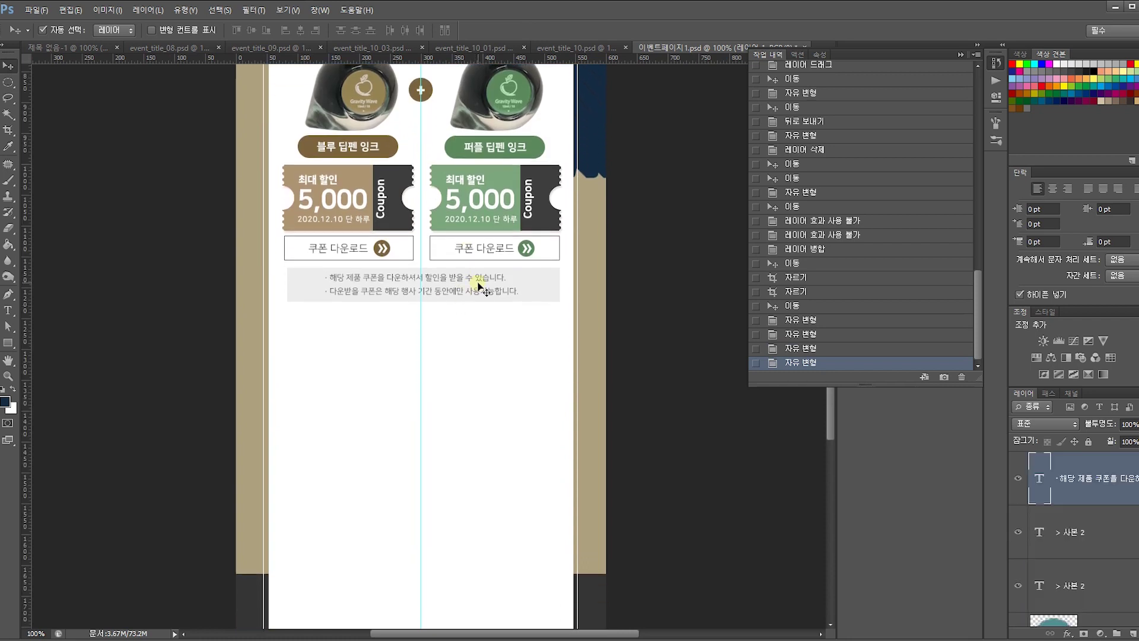
left_click_drag(516, 361, 513, 228)
left_click_drag(496, 148, 510, 544)
key("ctrl+t")
key("Return")
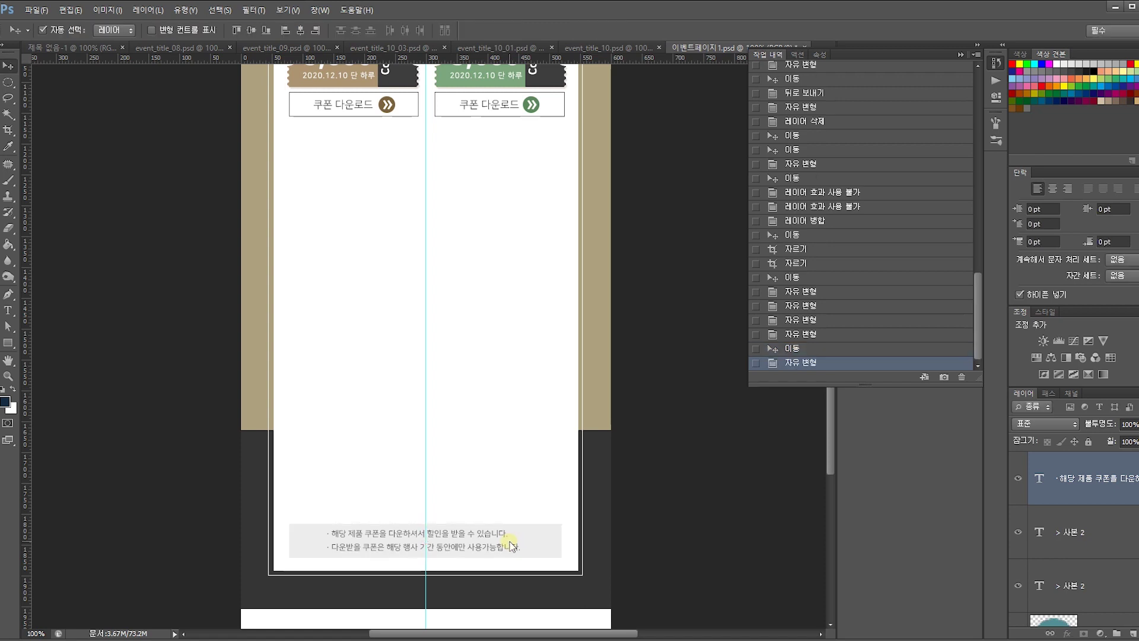
Duplicate the whole ink bottle and coupon set directly below the original, keeping a small gap under the download buttons.
mouse_move(440, 379)
left_mouse_down()
mouse_move(425, 499)
mouse_move(424, 450)
mouse_move(468, 372)
mouse_move(502, 386)
mouse_move(534, 453)
left_mouse_up()
left_click(533, 456)
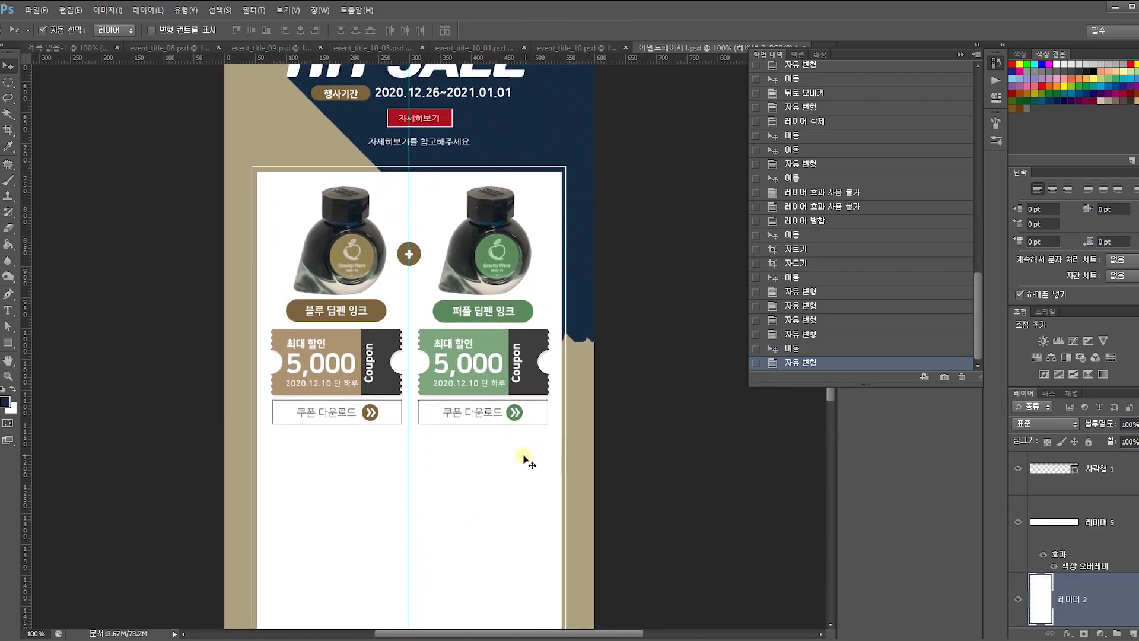
left_click_drag(189, 248, 529, 453)
left_click(589, 269, "shift")
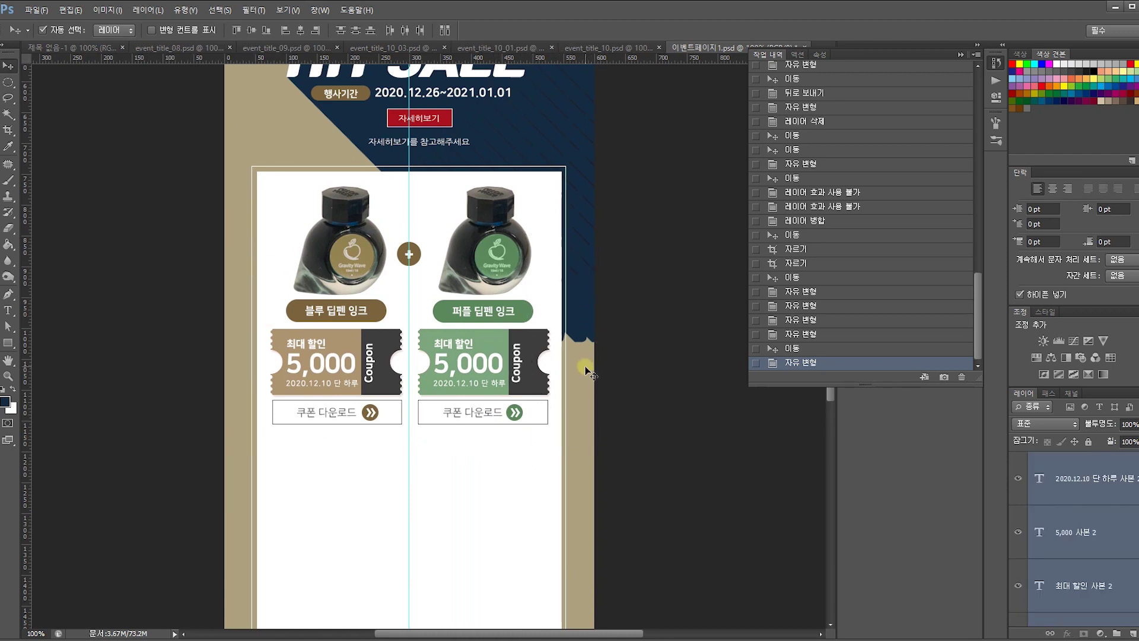
left_click_drag(450, 375, 449, 506)
key("ctrl+z")
mouse_move(496, 243)
left_mouse_down()
mouse_move(496, 358)
mouse_move(485, 229)
left_mouse_up()
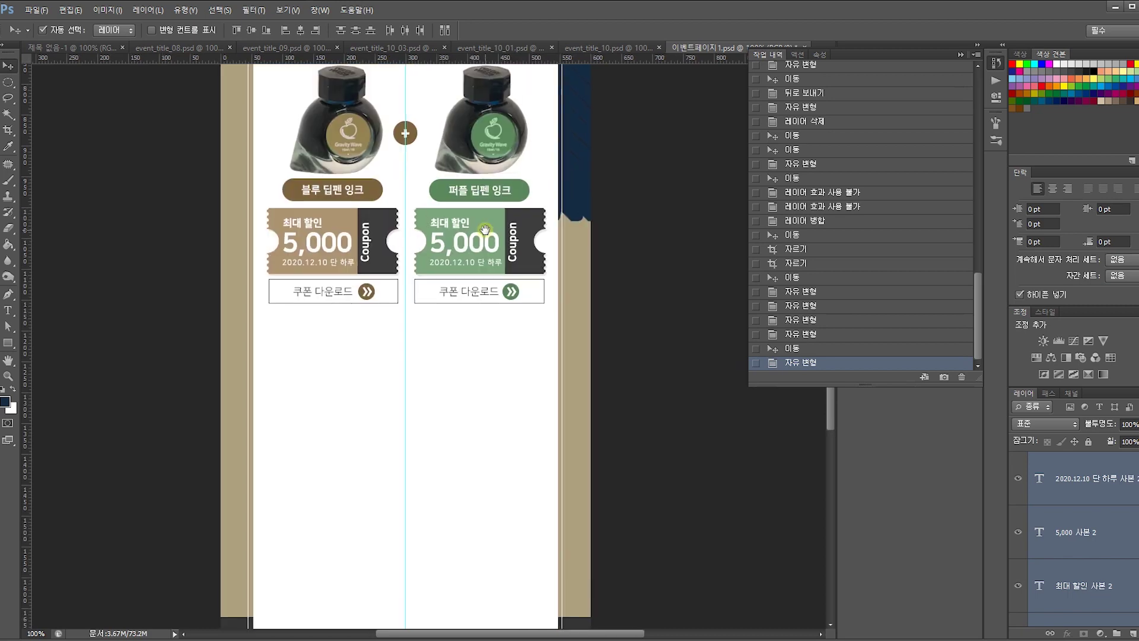
left_click_drag(497, 136, 503, 249)
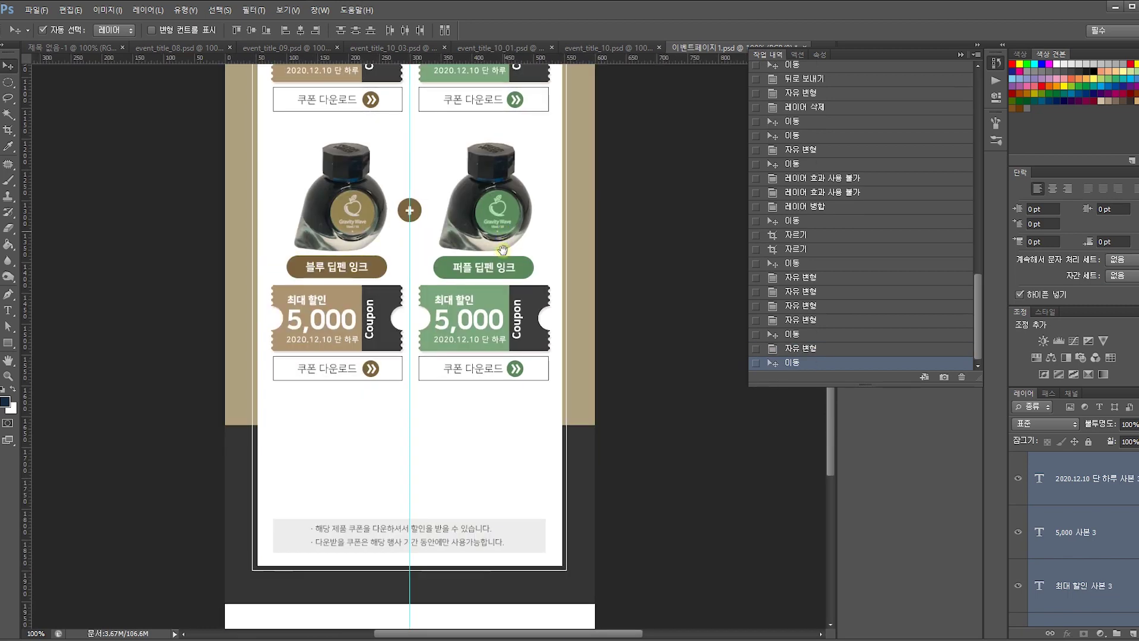
left_click_drag(493, 221, 493, 203)
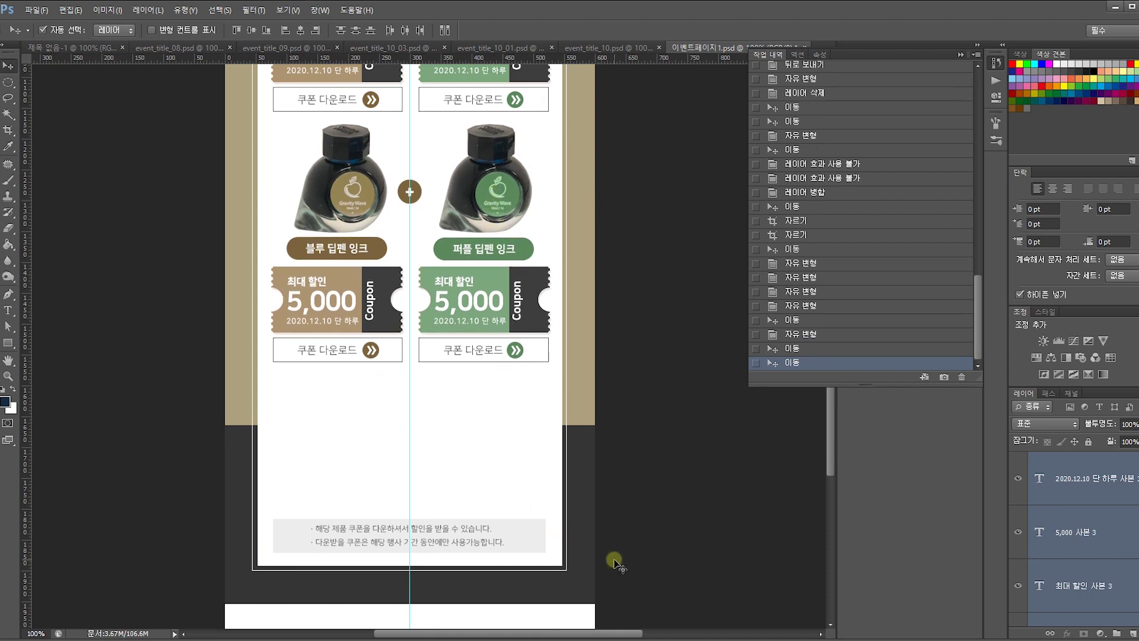
Move the dark background band lower on the page.
left_click(565, 466)
scroll(570, 450, "down", 5)
key("ctrl+t")
left_click_drag(431, 448, 447, 484)
key("Return")
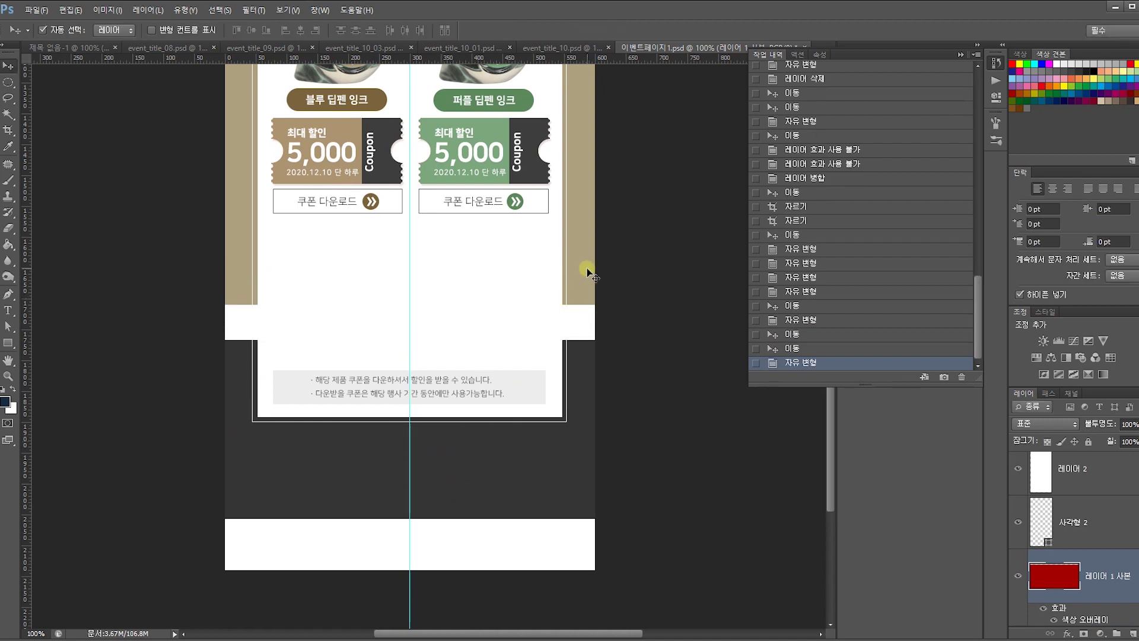
Stretch the tan background downward to about 109.4% of its height to fill the gap above the dark band.
left_click(588, 273)
key("ctrl+t")
left_click_drag(414, 305, 412, 403)
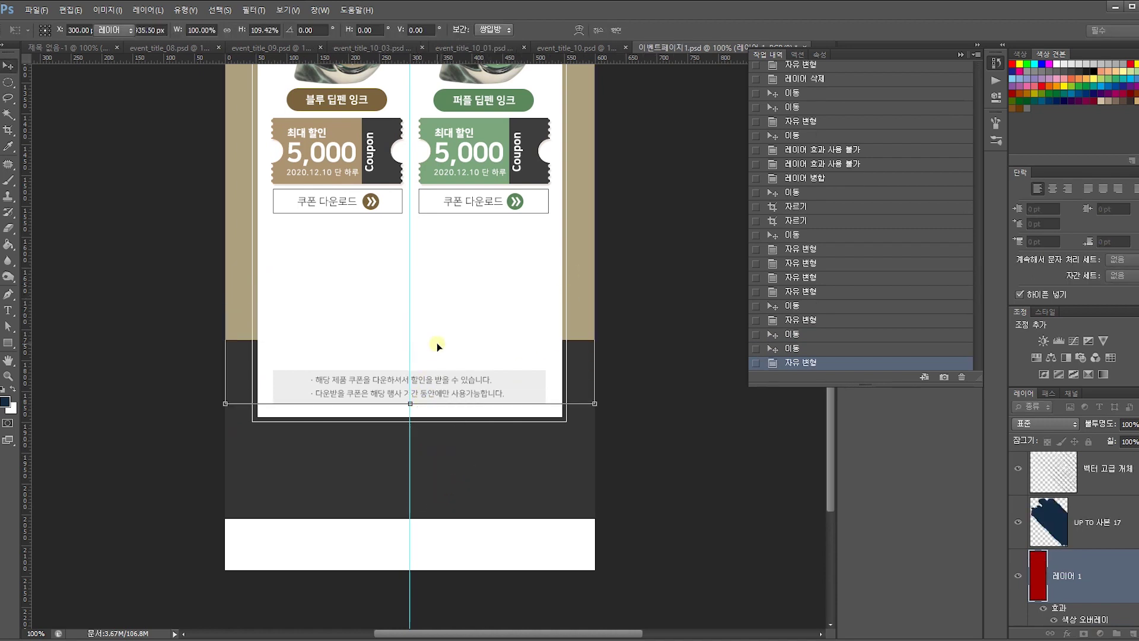
key("Return")
Stretch the white product box and its outline frame downward to about 109.4% of their height.
left_click(565, 414)
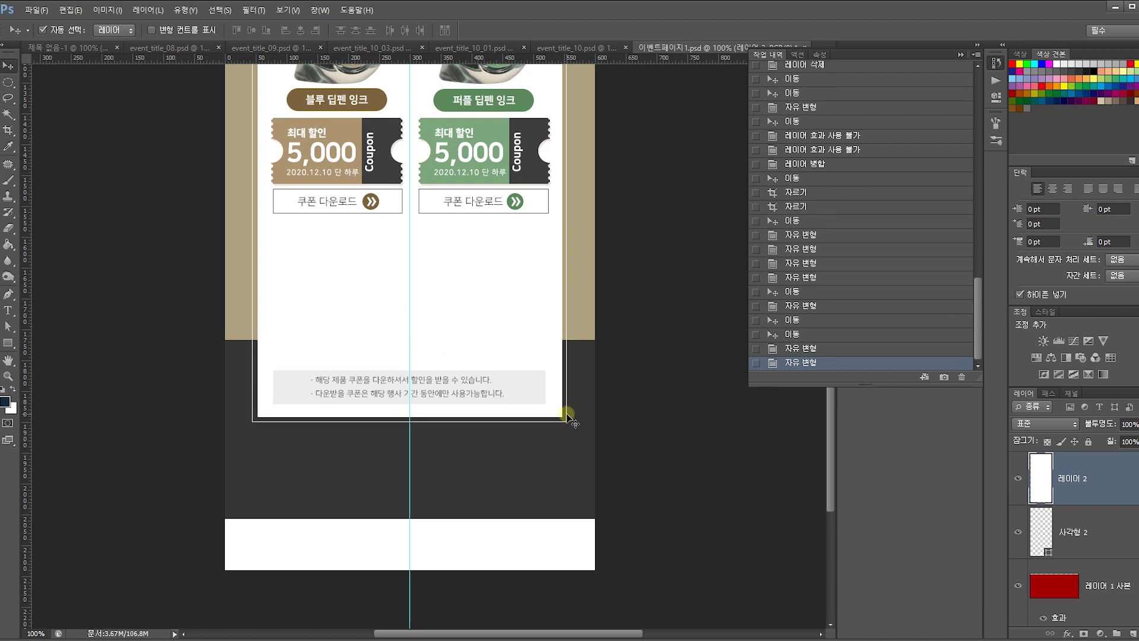
left_click(567, 415, "shift")
key("ctrl+t")
left_click_drag(409, 422, 412, 491)
key("Return")
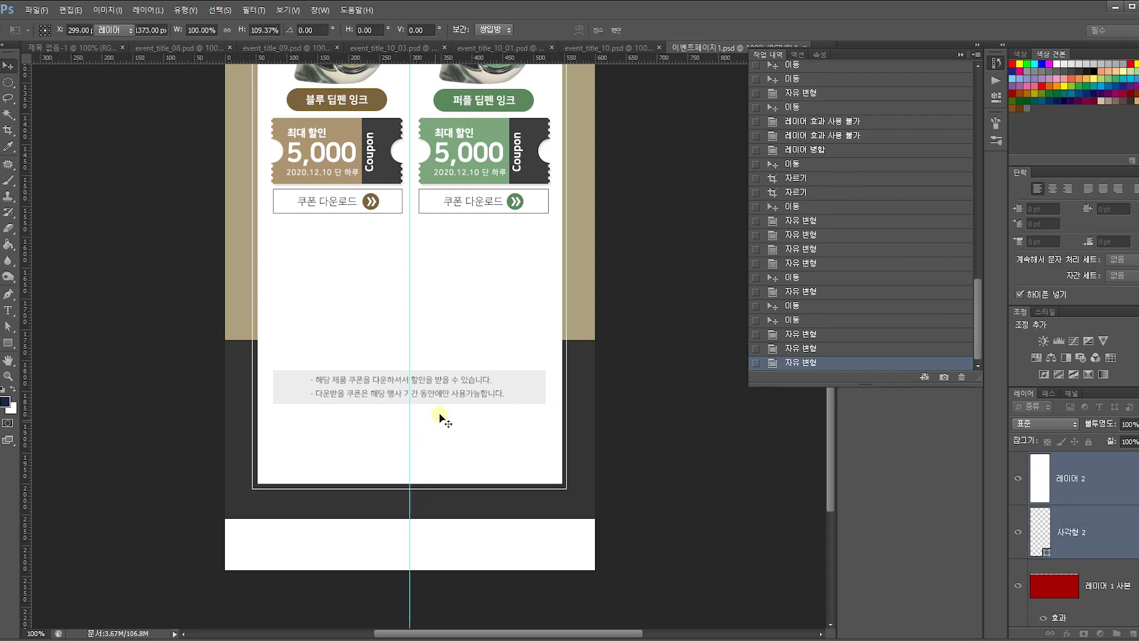
Duplicate the second ink bottle and coupon set downward within the white product box.
scroll(403, 465, "up", 5)
scroll(470, 516, "up", 4)
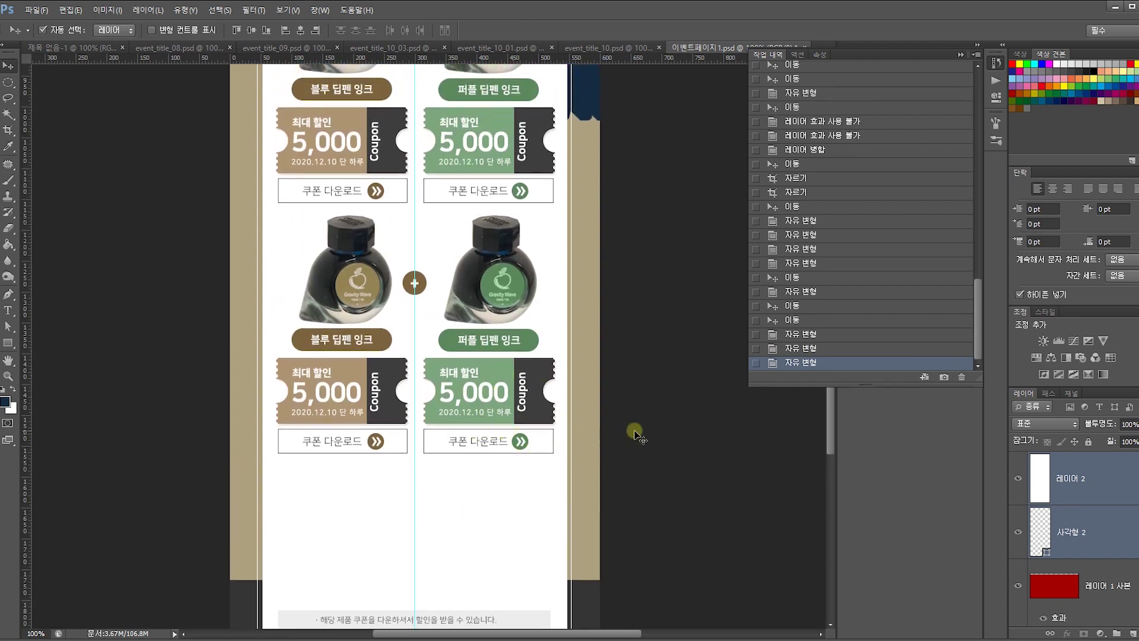
left_click(329, 255)
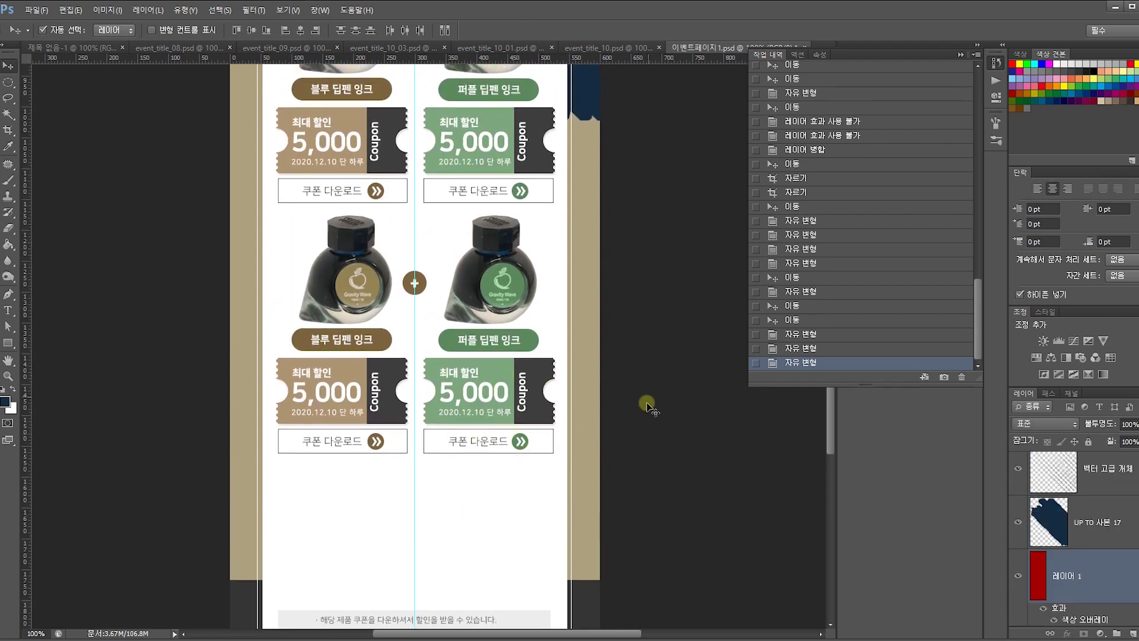
left_click_drag(571, 440, 573, 433)
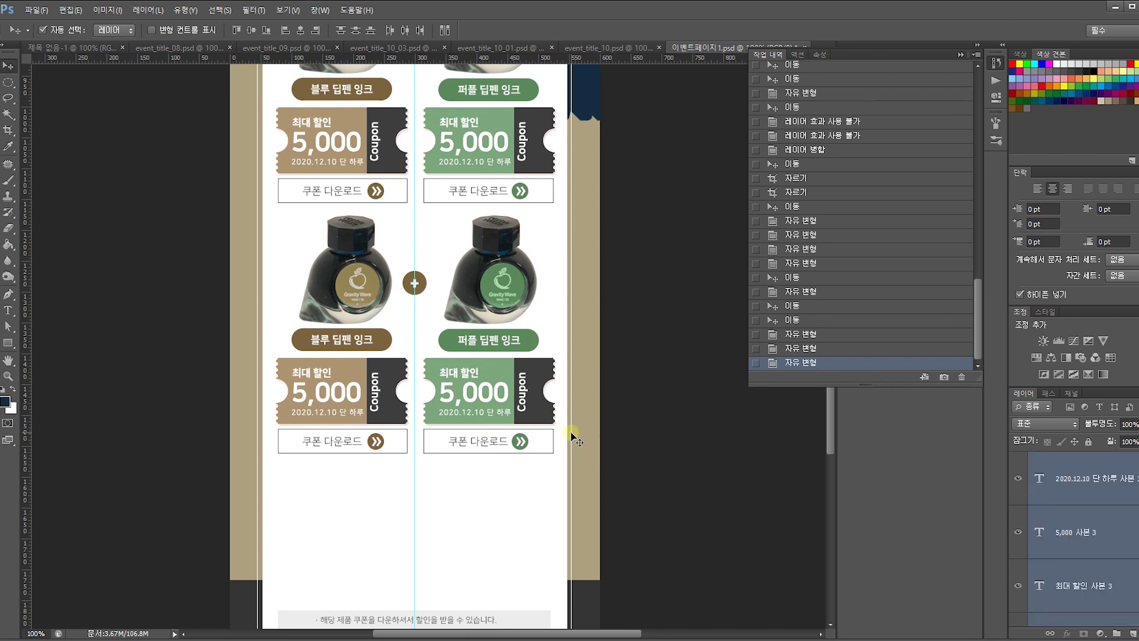
mouse_move(534, 407)
left_mouse_down()
mouse_move(528, 516)
mouse_move(511, 343)
left_mouse_up()
mouse_move(490, 381)
left_mouse_down()
mouse_move(486, 416)
mouse_move(488, 387)
left_mouse_up()
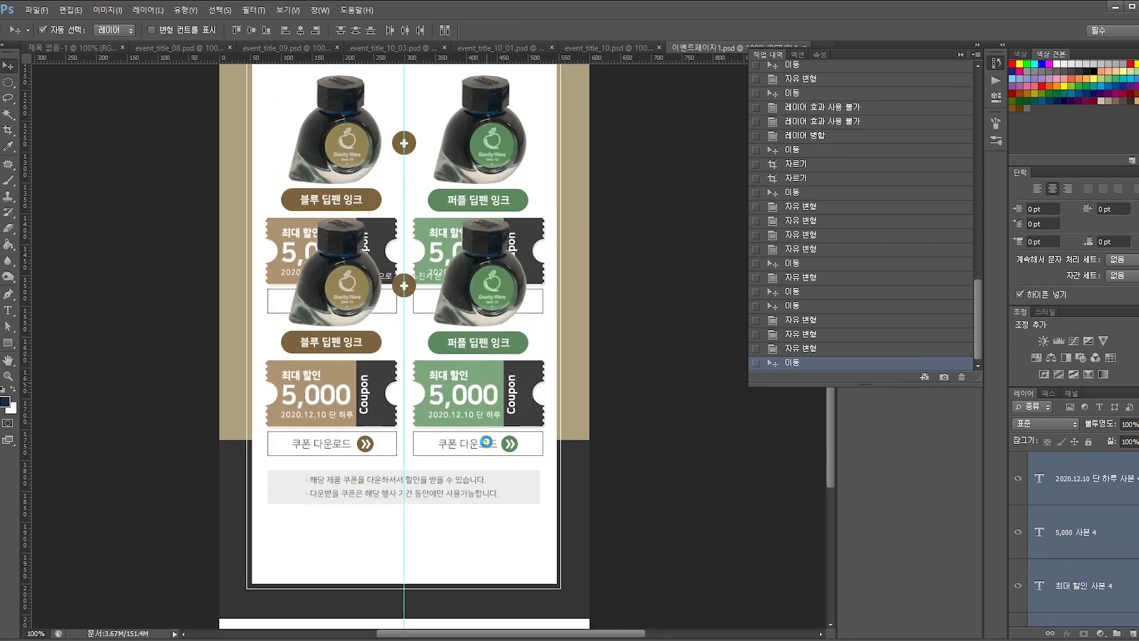
Move the third product set down below the second set's download buttons and shift the coupon notice beneath it.
left_click(1049, 395)
left_click_drag(485, 410, 474, 520)
left_click_drag(472, 522, 472, 518)
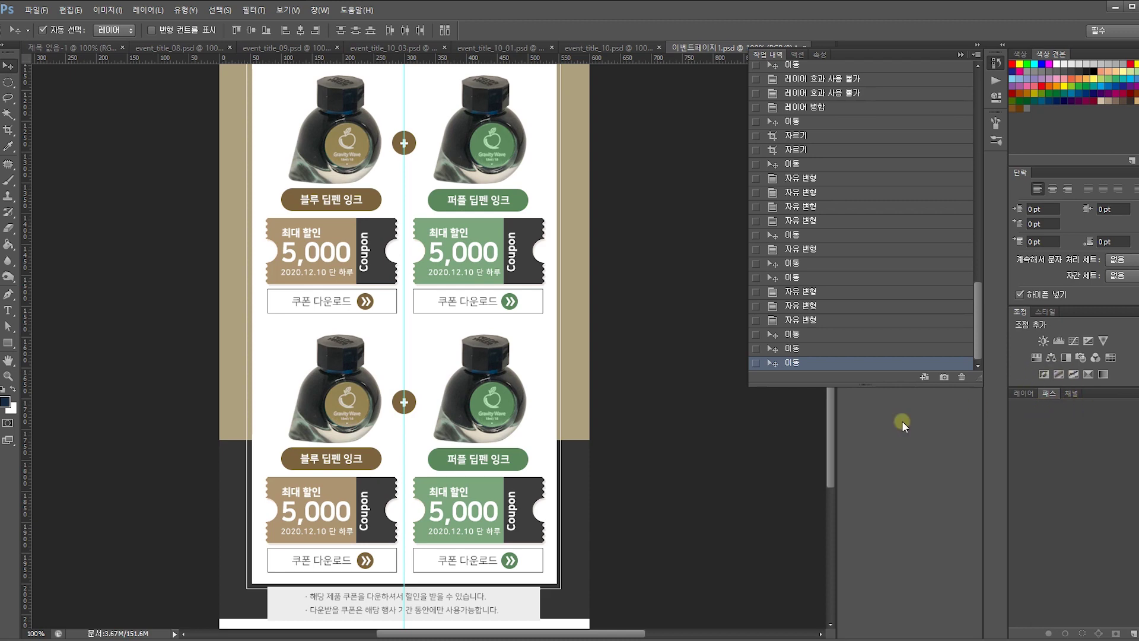
Examine the page layout from the HIT SALE title down to the notice and look through the copied sets' layers.
left_click_drag(620, 448, 649, 349)
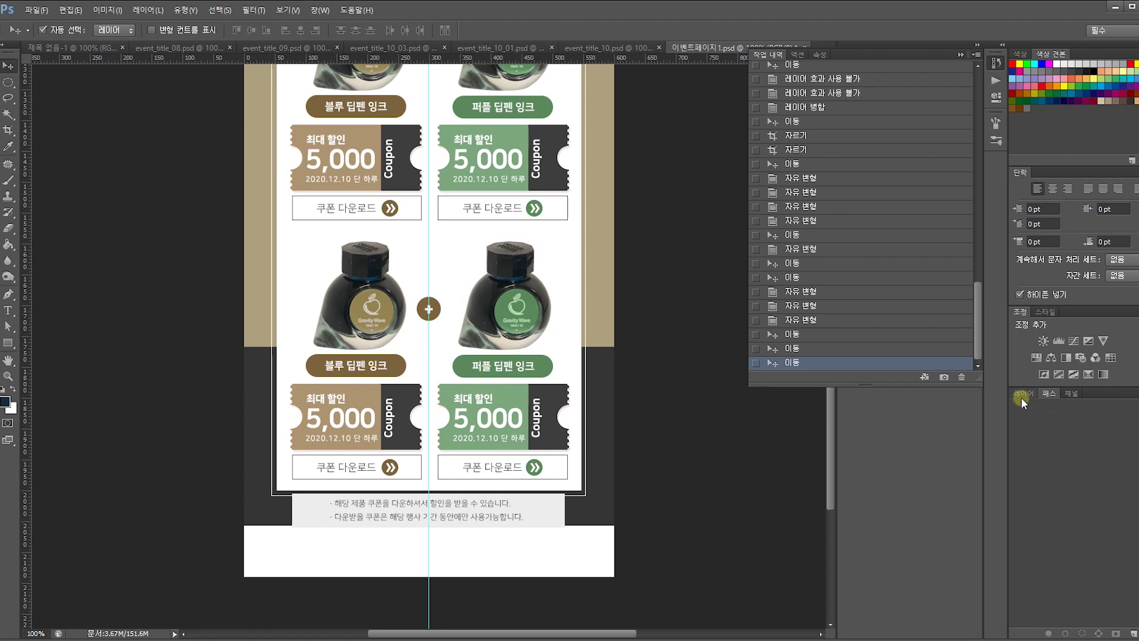
left_click(1024, 393)
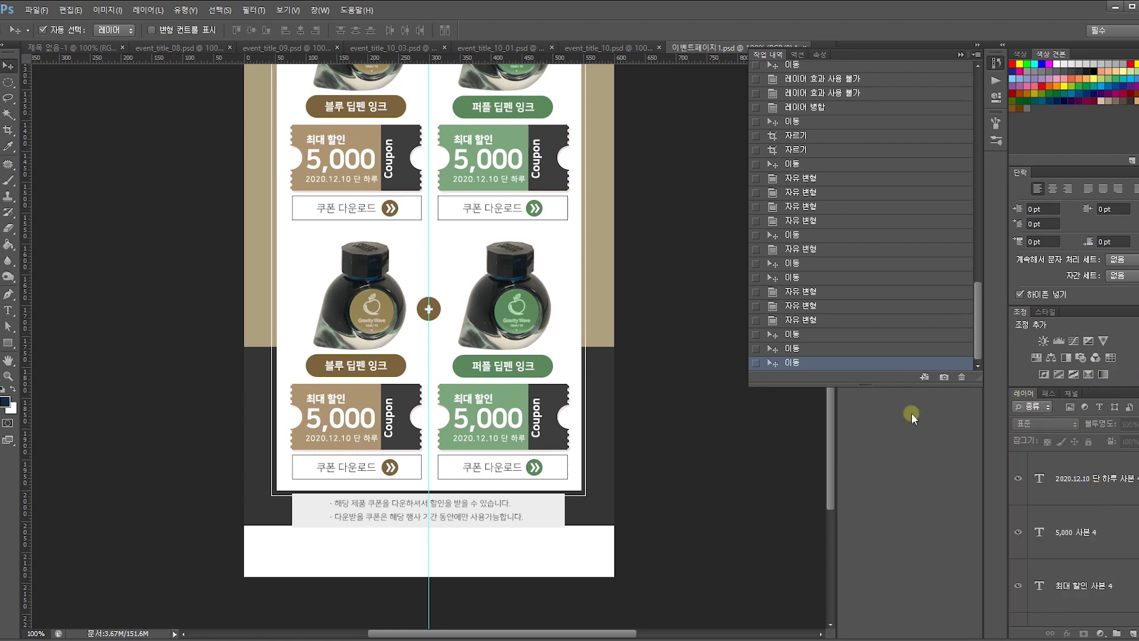
scroll(577, 380, "up", 10)
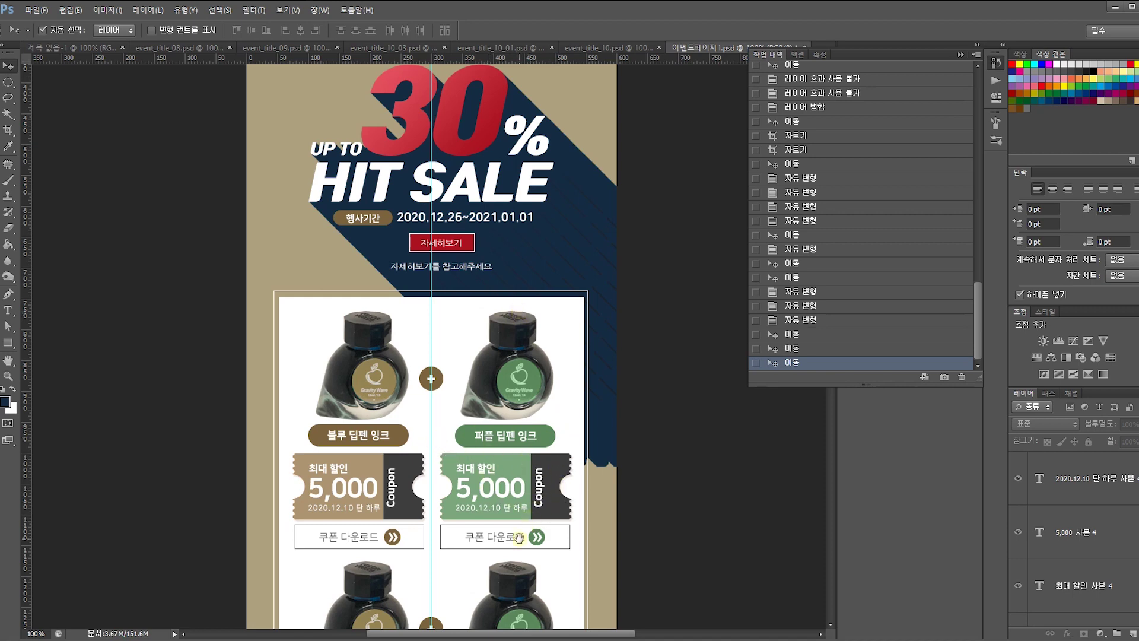
scroll(537, 475, "down", 10)
scroll(525, 450, "down", 5)
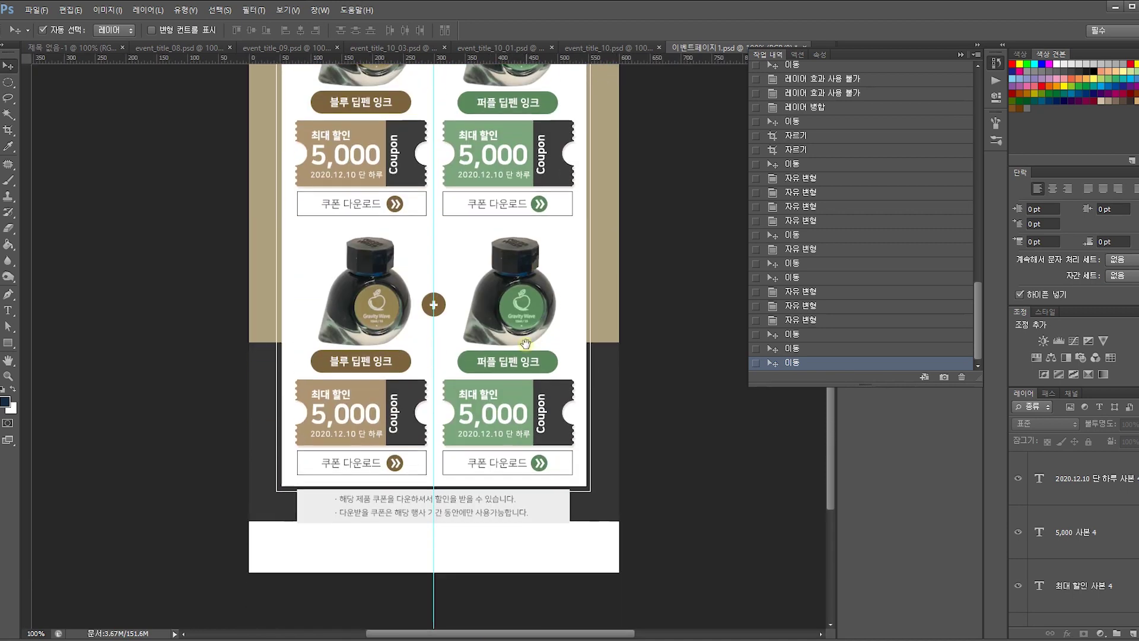
left_click_drag(525, 301, 529, 344)
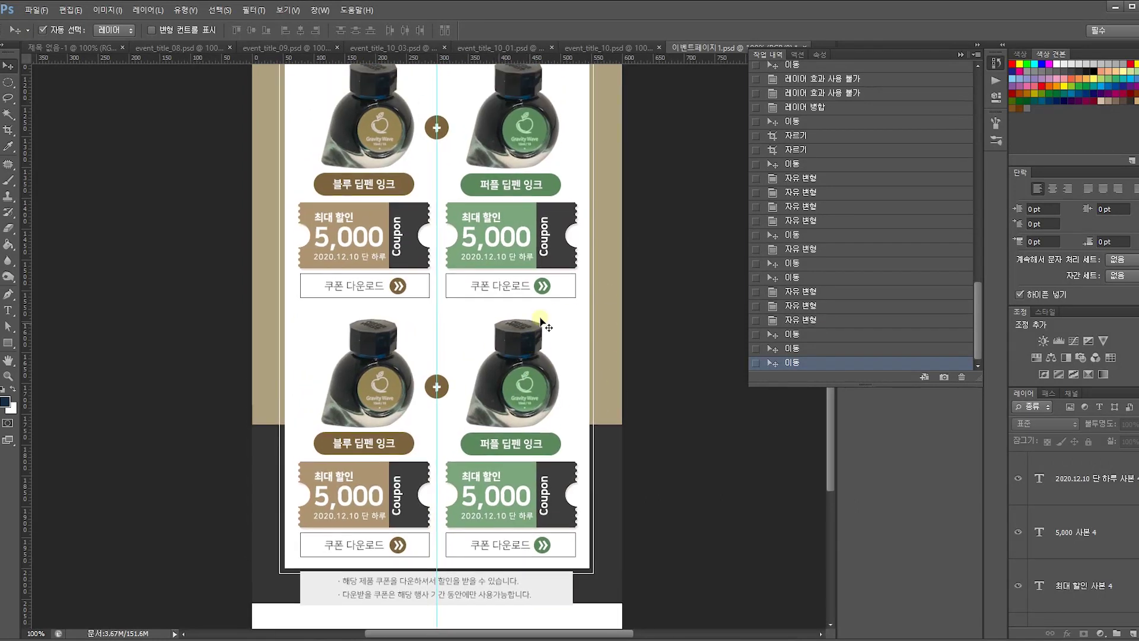
scroll(1074, 534, "down", 8)
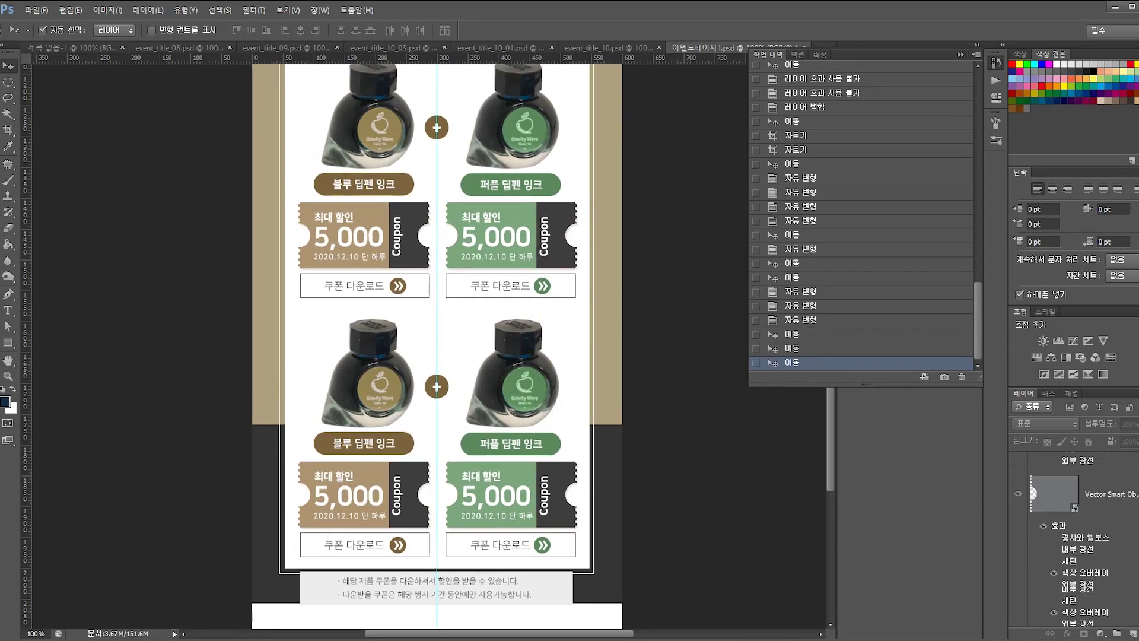
scroll(1074, 534, "down", 8)
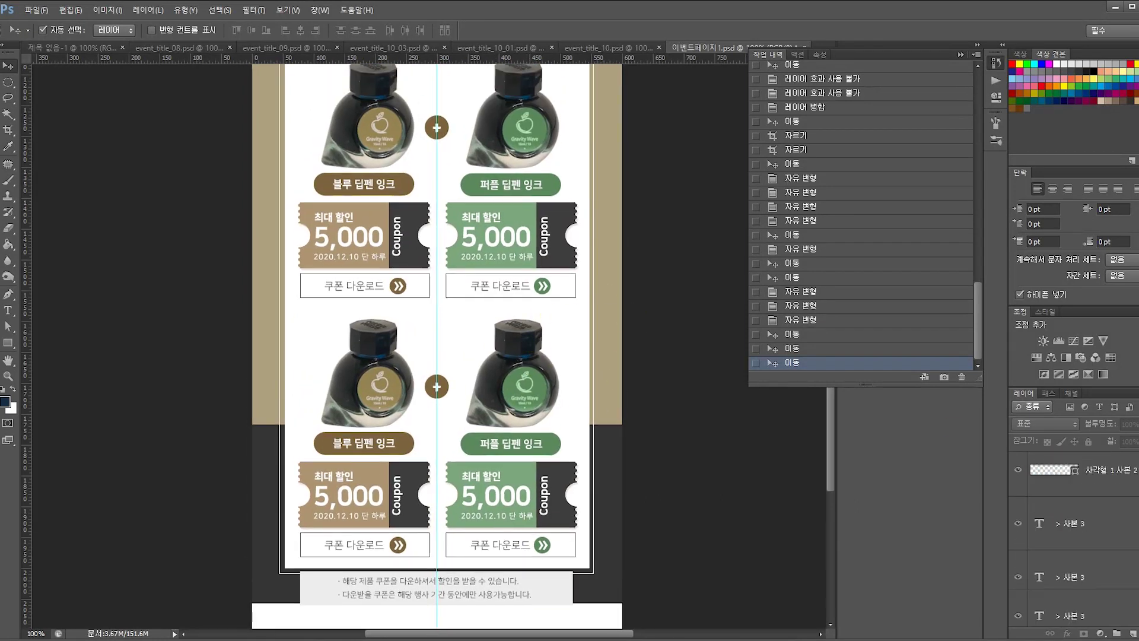
scroll(1074, 534, "up", 8)
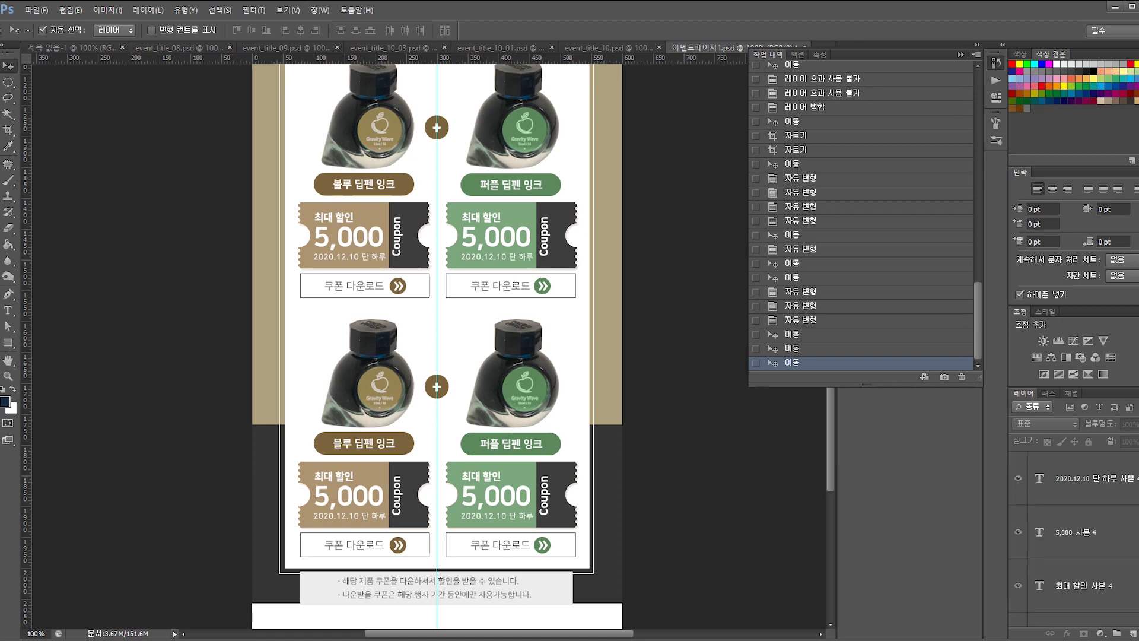
left_click(525, 395)
mouse_move(525, 395)
left_mouse_down()
mouse_move(521, 306)
mouse_move(526, 396)
left_mouse_up()
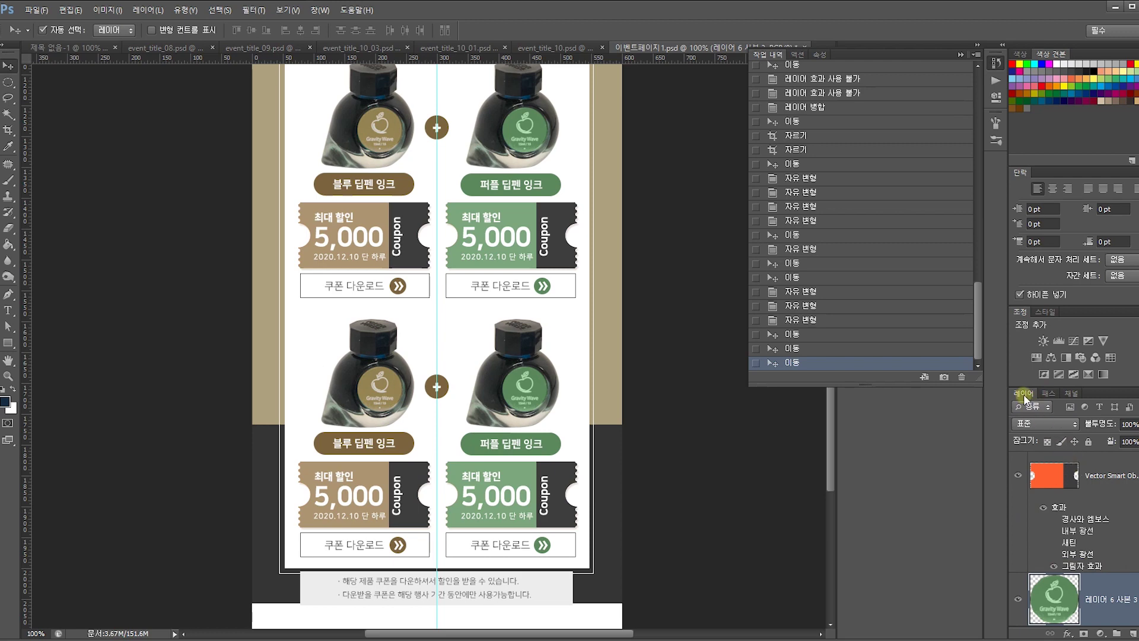
left_click(1050, 394)
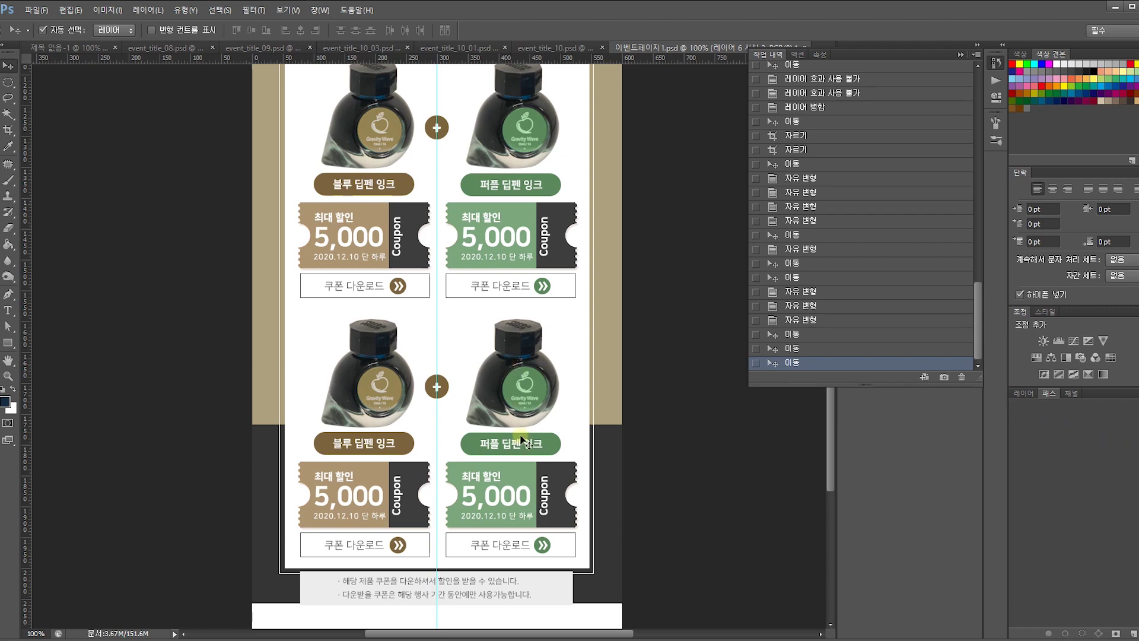
Move the dark background band down to cover the white strip at the canvas's lower end.
scroll(604, 451, "down", 3)
left_click_drag(622, 408, 621, 458)
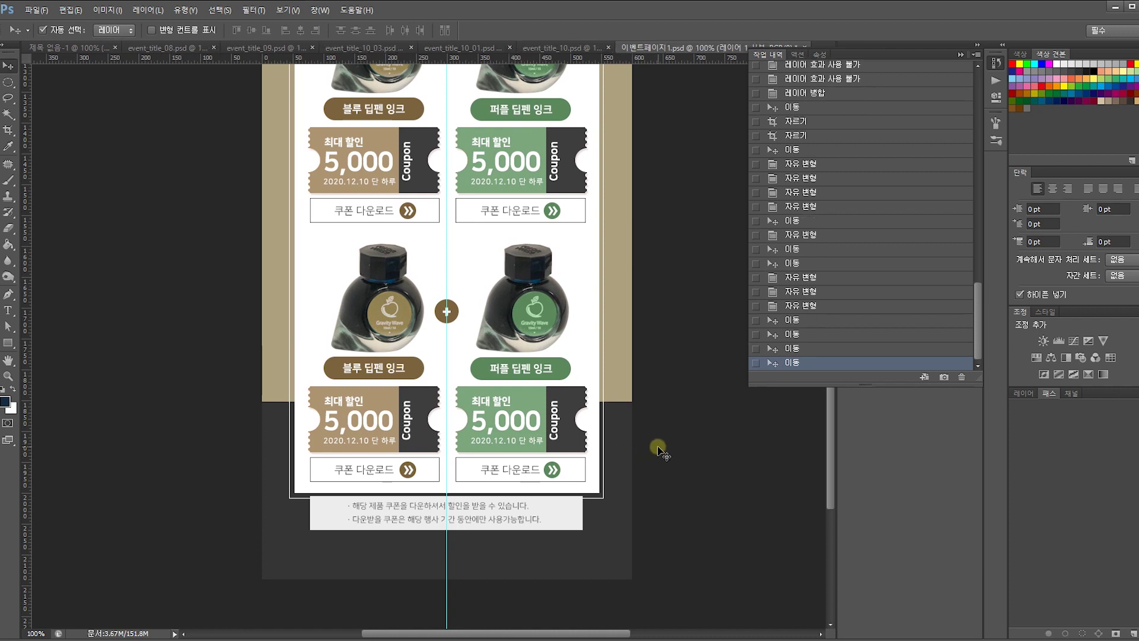
Stretch the white product box and its outline frame down past the coupon notice, and nudge the notice slightly lower.
left_click(603, 384)
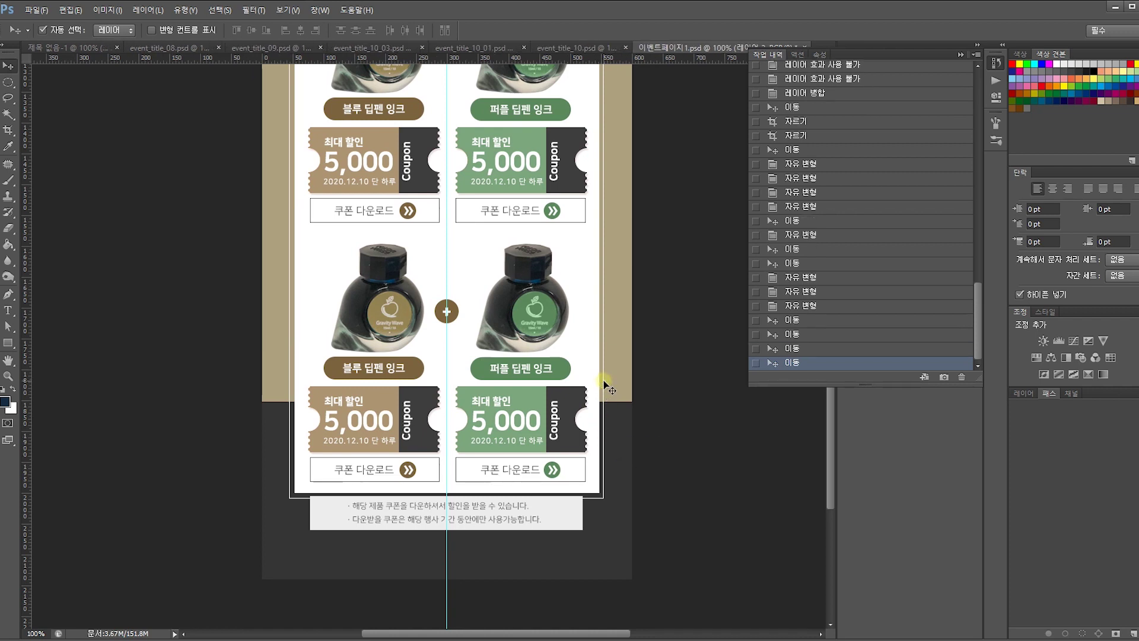
key("ctrl+t")
left_click_drag(455, 504, 449, 557)
key("Return")
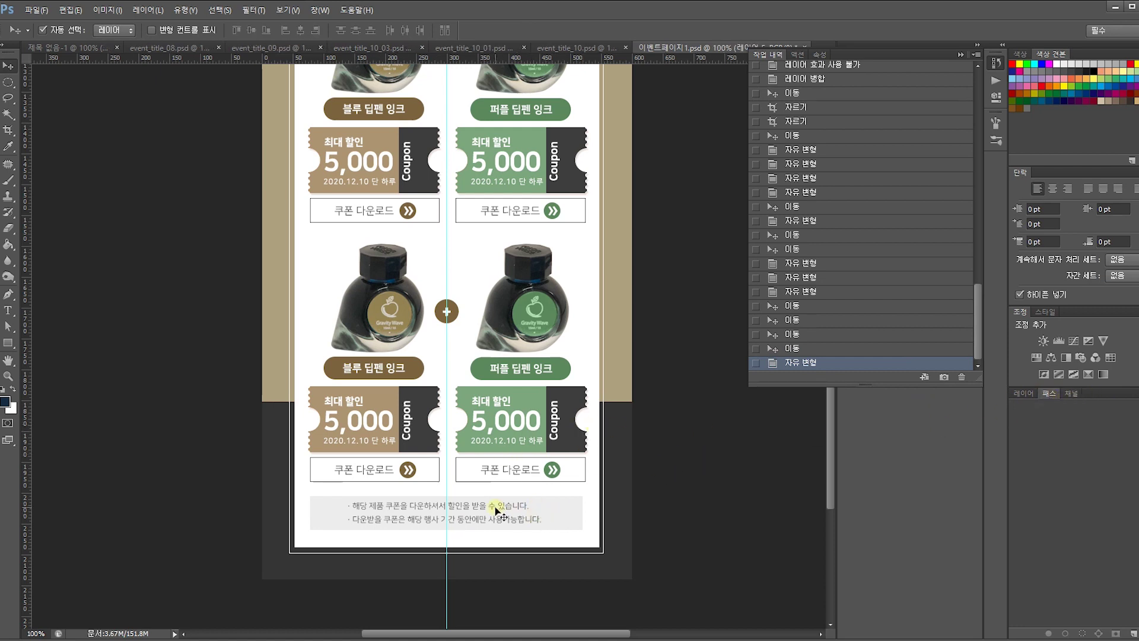
left_click_drag(495, 509, 494, 515)
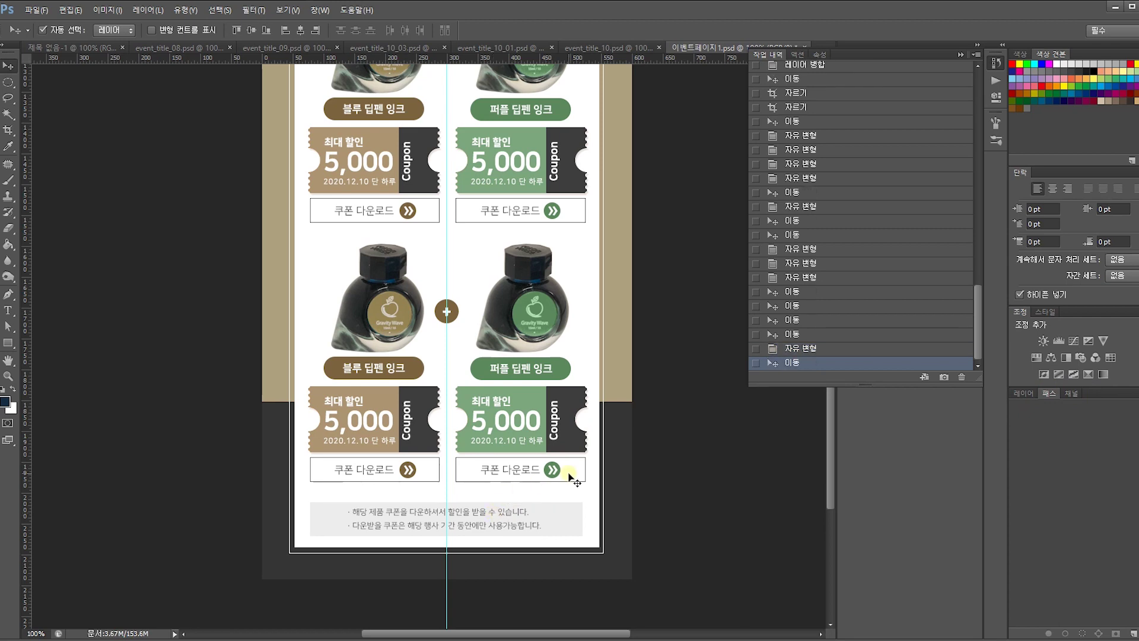
Delete the copied tan and green round labels covering the two ink bottles in the second product set.
left_click(666, 310)
mouse_move(608, 259)
left_mouse_down()
mouse_move(595, 469)
mouse_move(593, 326)
left_mouse_up()
left_click_drag(605, 420, 610, 262)
key("ctrl+r")
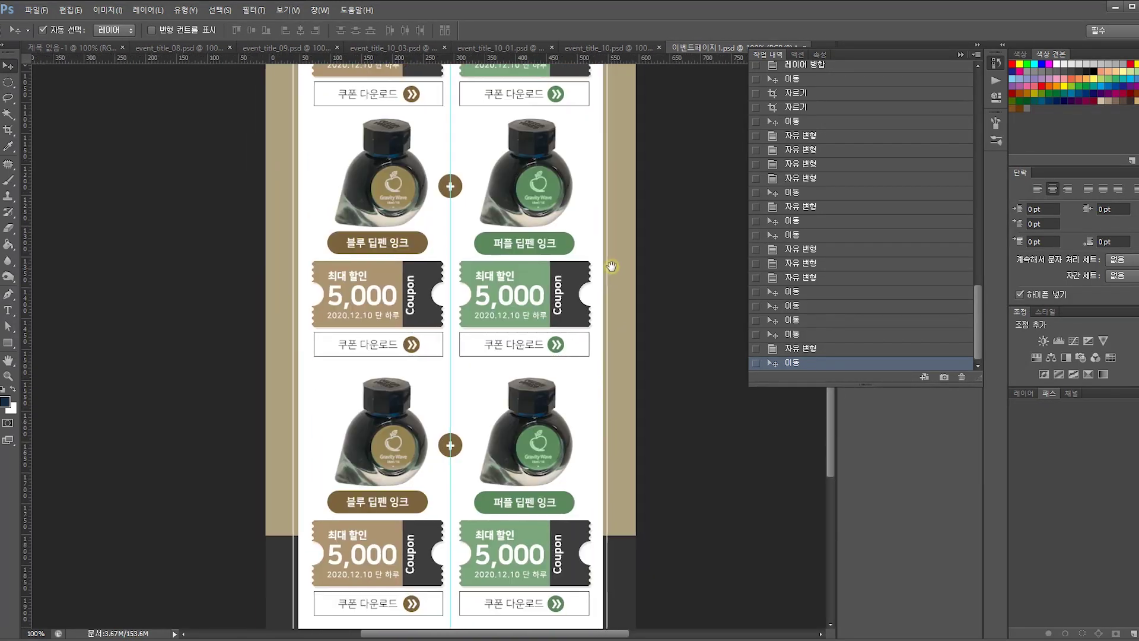
left_click_drag(617, 319, 661, 487)
left_click(455, 423)
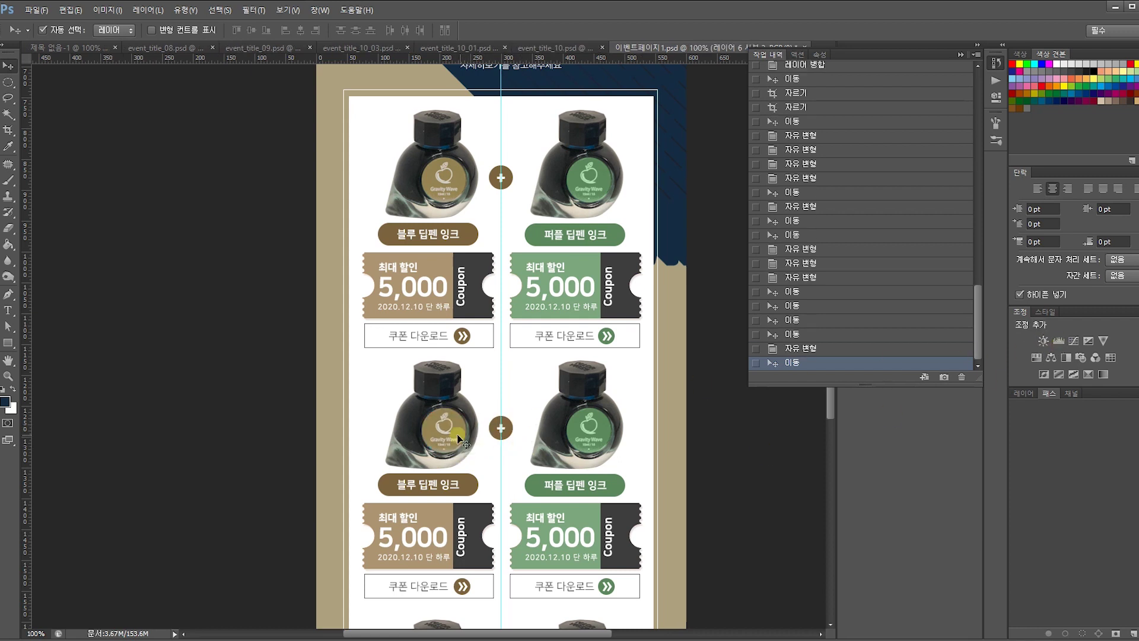
key("Delete")
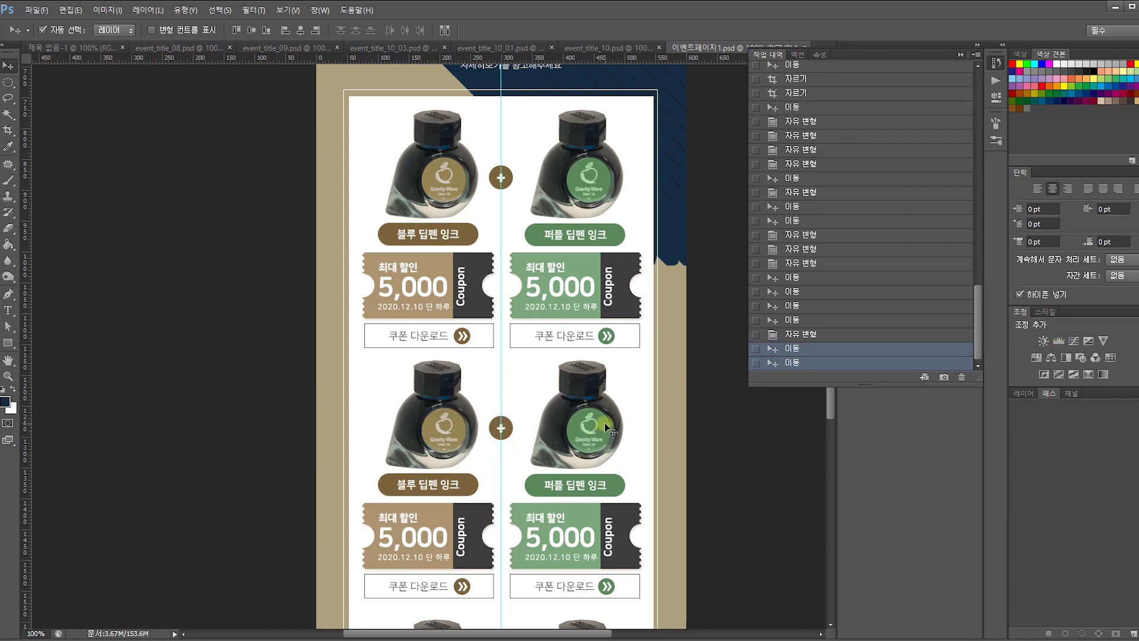
left_click_drag(604, 428, 583, 233)
Start a Black & White adjustment on the tan round label of the third set's left bottle and enable its tint.
left_click(462, 464)
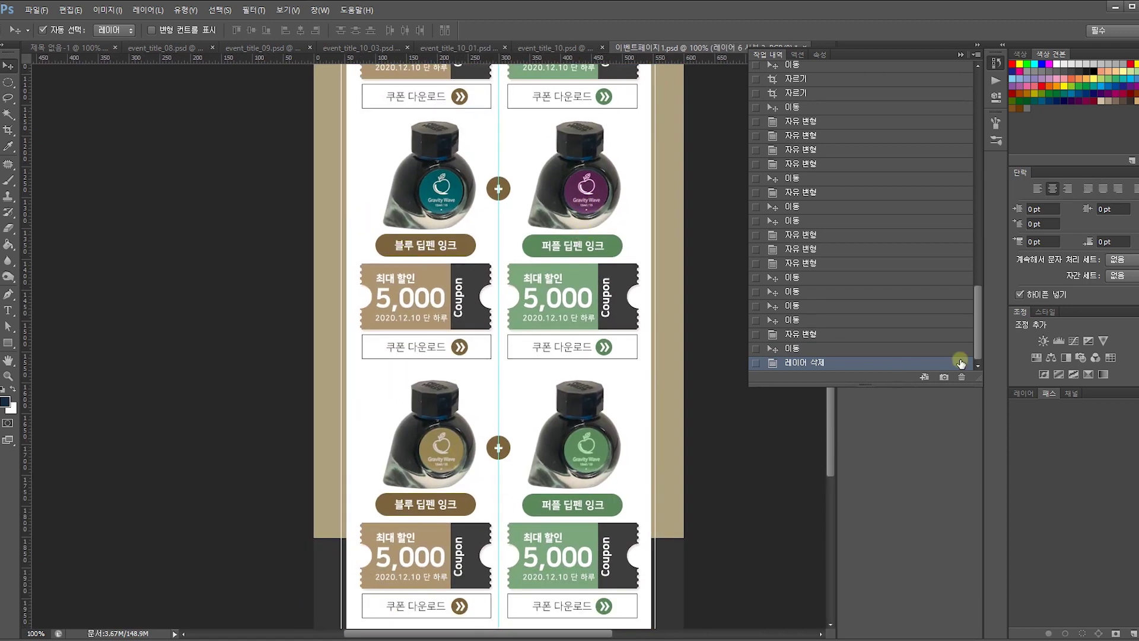
left_click(1023, 393)
left_click(462, 448)
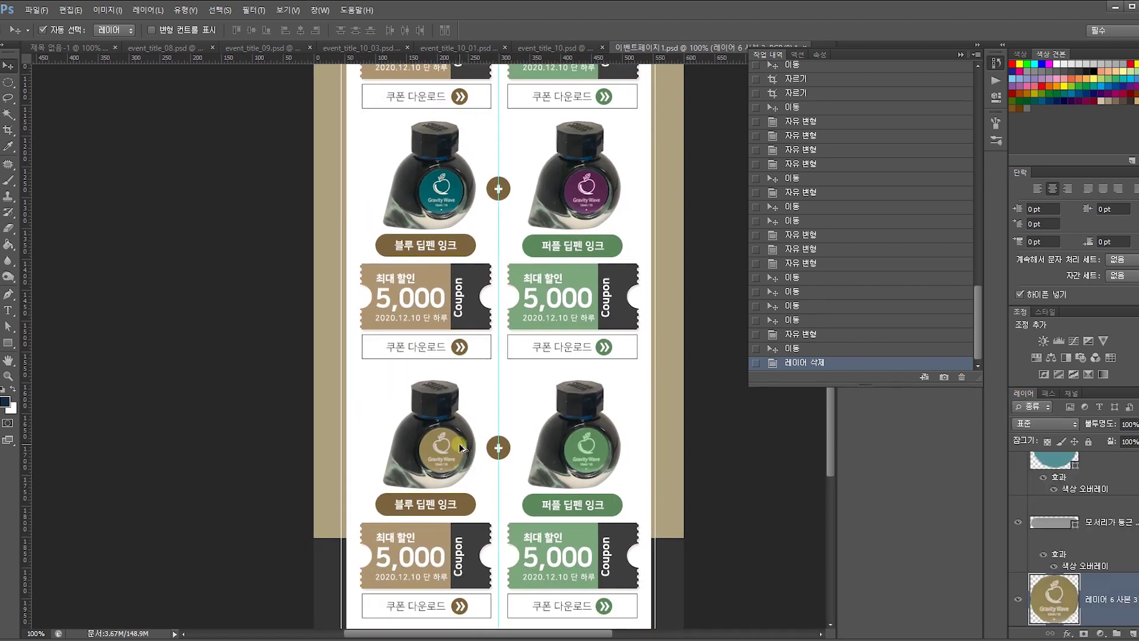
key("ctrl+alt+shift+b")
left_click(783, 432)
Choose a vivid orange tint, ec963a, for the third set's left bottle label.
left_click(818, 436)
mouse_move(841, 304)
left_mouse_down()
mouse_move(838, 198)
mouse_move(727, 197)
mouse_move(756, 205)
mouse_move(780, 187)
mouse_move(817, 256)
left_mouse_up()
left_click(782, 205)
left_click(838, 318)
left_click(785, 190)
left_click(840, 323)
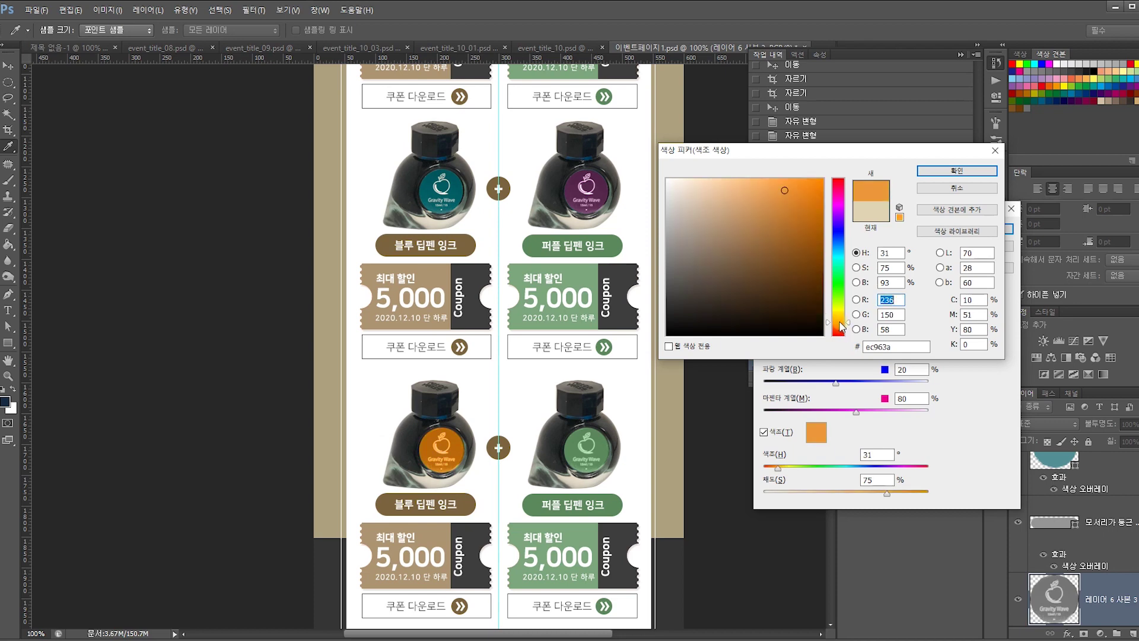
Apply the orange Black & White tint #ec963a to the left bottle's round label in the third row.
left_click(935, 172)
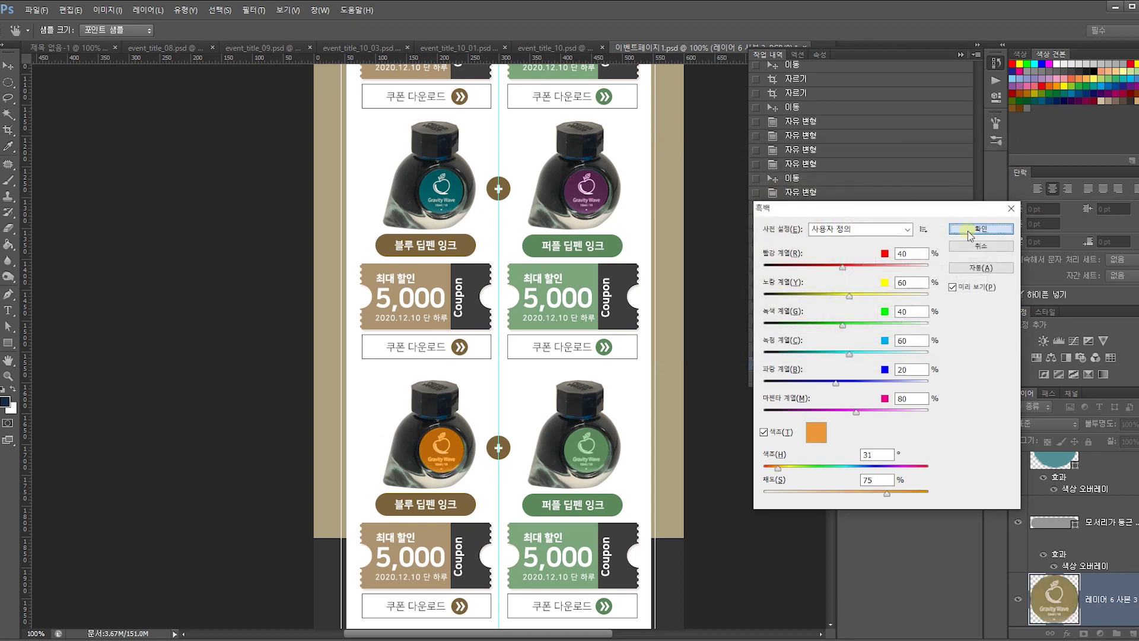
left_click(979, 228)
Recolour the right bottle's round label in the third row with a blue Black & White tint, #79a8e7.
left_click(571, 460)
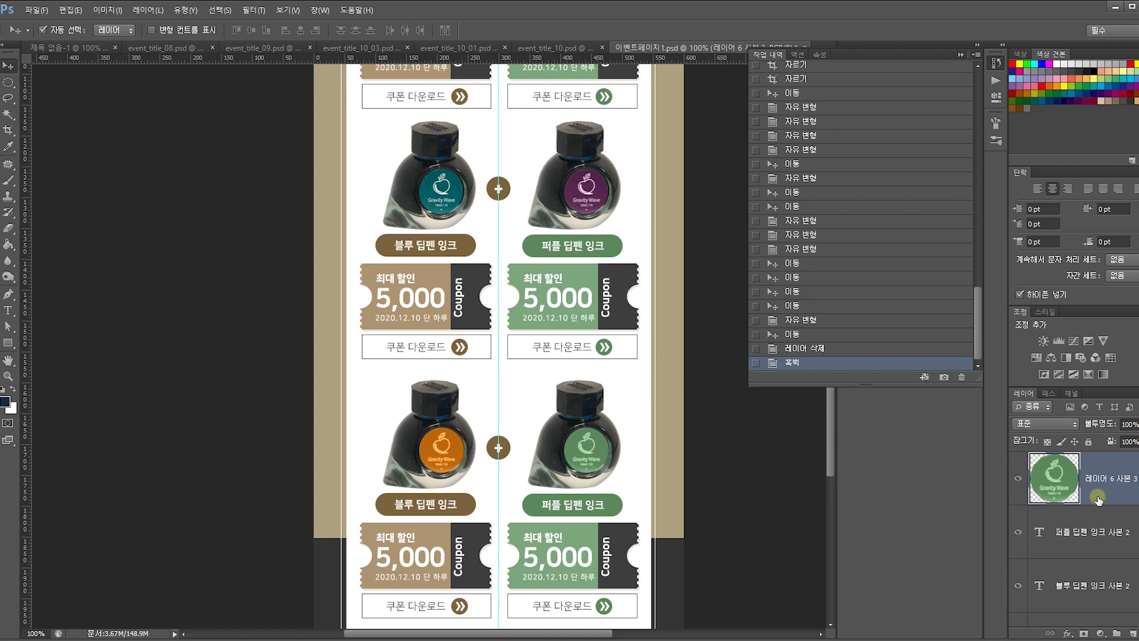
key("ctrl+alt+shift+b")
left_click(793, 435)
left_click(816, 432)
left_click_drag(843, 316, 843, 279)
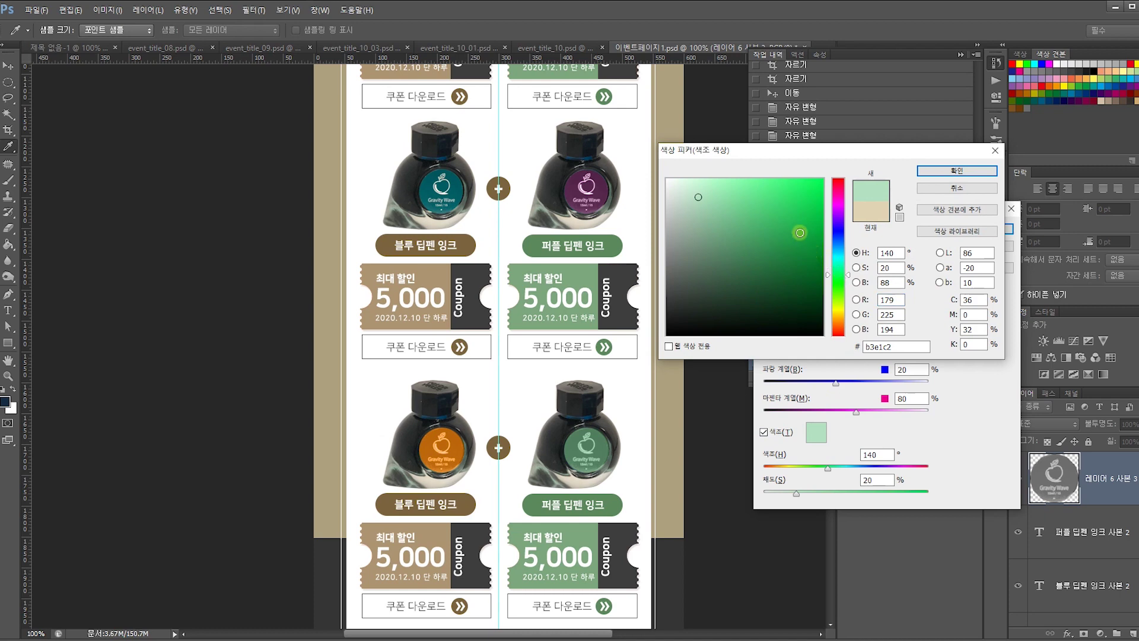
left_click(800, 233)
left_click(839, 242)
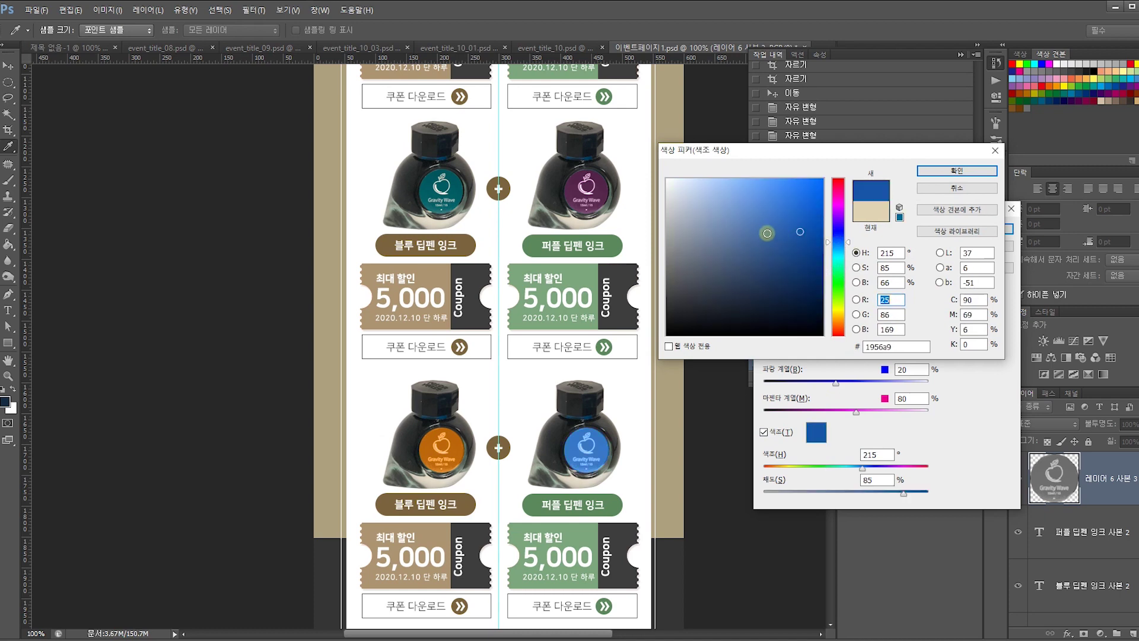
left_click(732, 226)
left_click(744, 208)
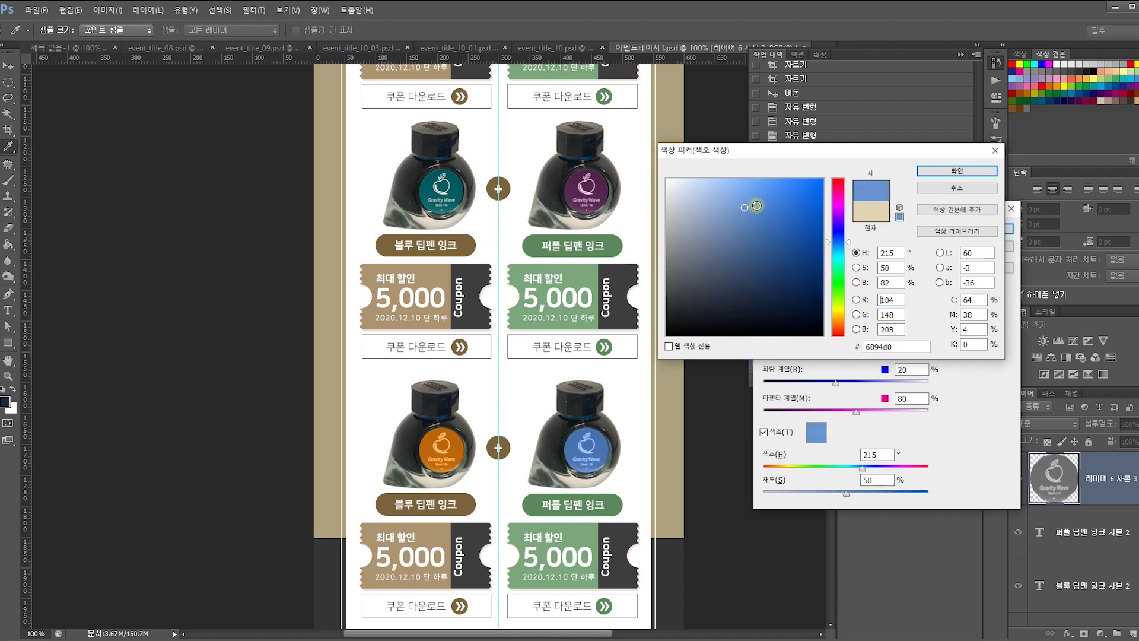
left_click(740, 193)
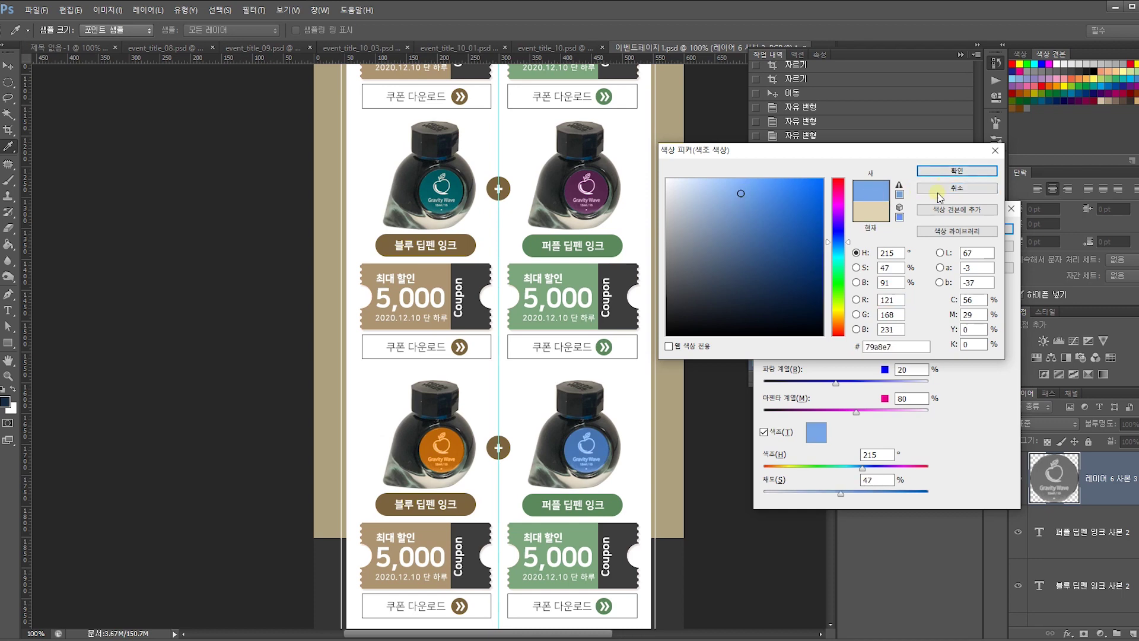
left_click(957, 172)
left_click(986, 229)
key("v")
Duplicate the navy long shadow of the sale title, offset the copy diagonally to extend it down the page, and merge the shadow layers.
scroll(693, 408, "up", 3)
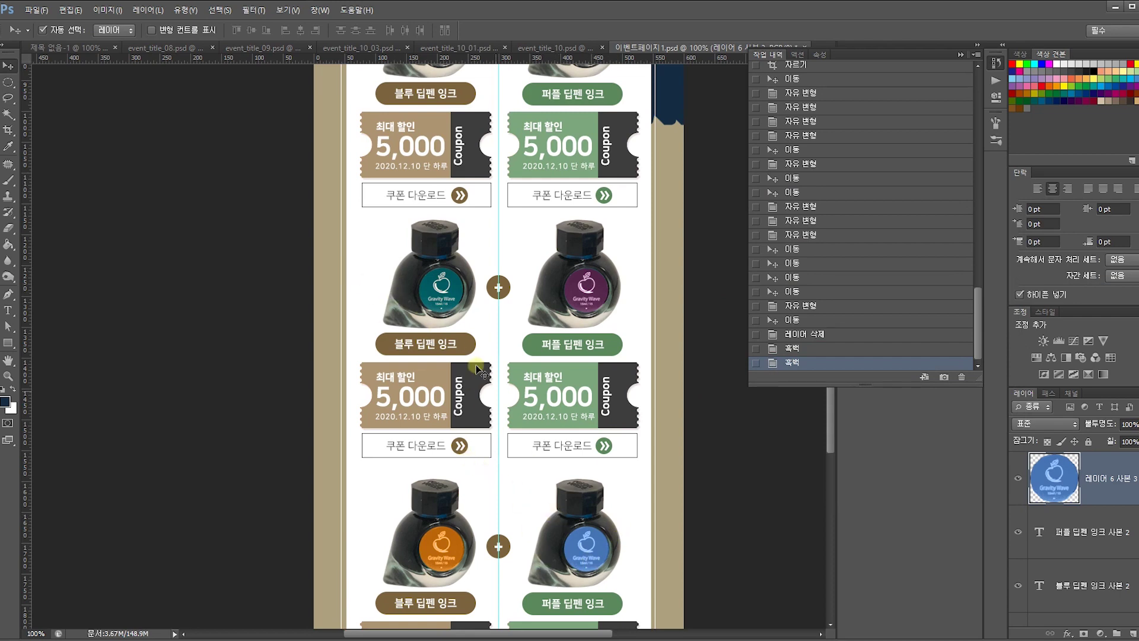
left_click_drag(553, 214, 553, 360)
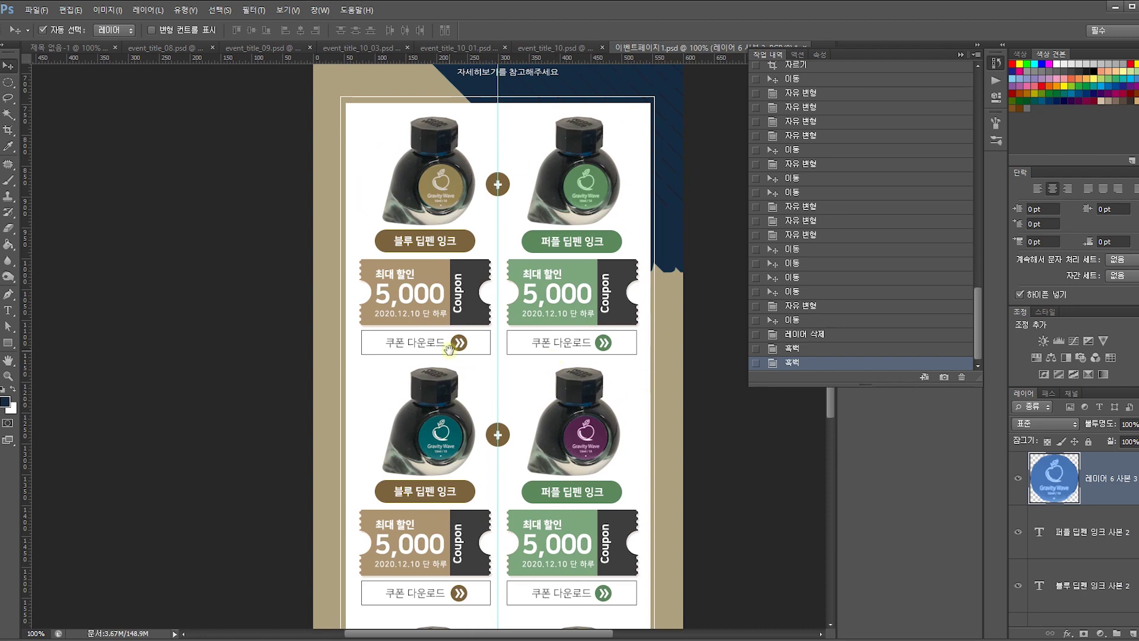
left_click_drag(543, 466, 550, 422)
left_click_drag(453, 228, 490, 391)
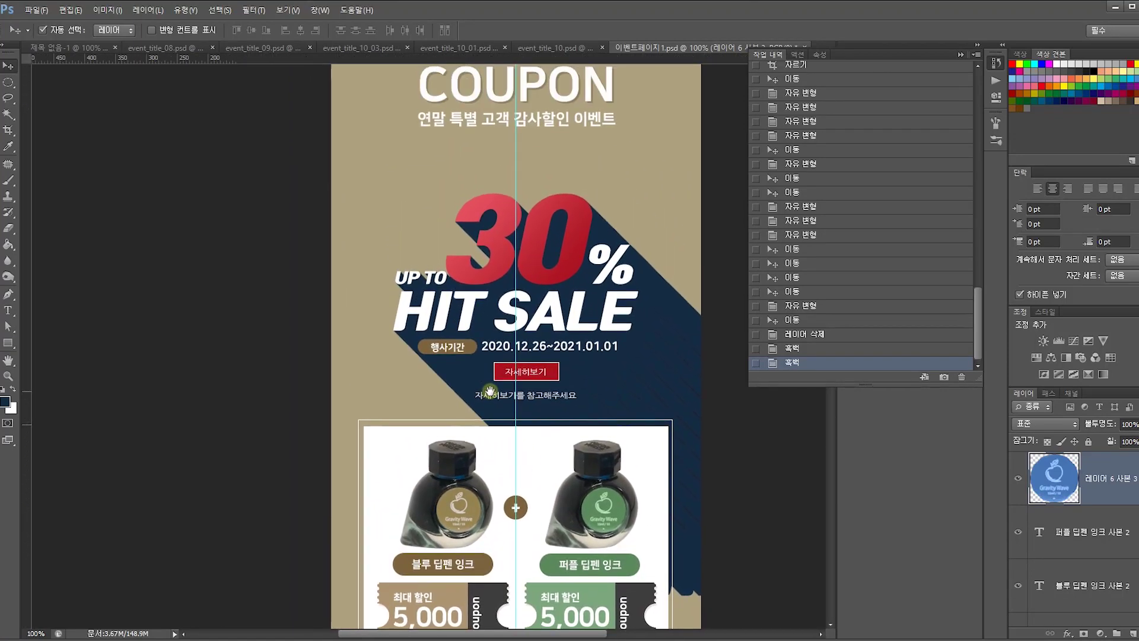
left_click_drag(699, 503, 663, 406)
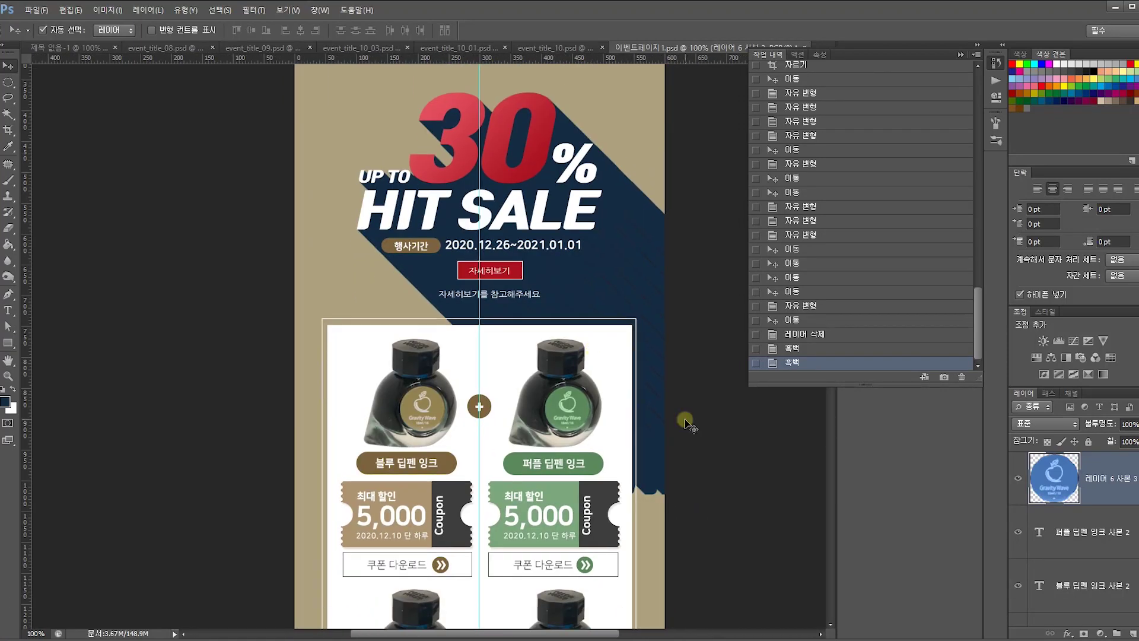
left_click(655, 467)
left_click_drag(655, 463, 724, 532)
left_click_drag(651, 376, 664, 463)
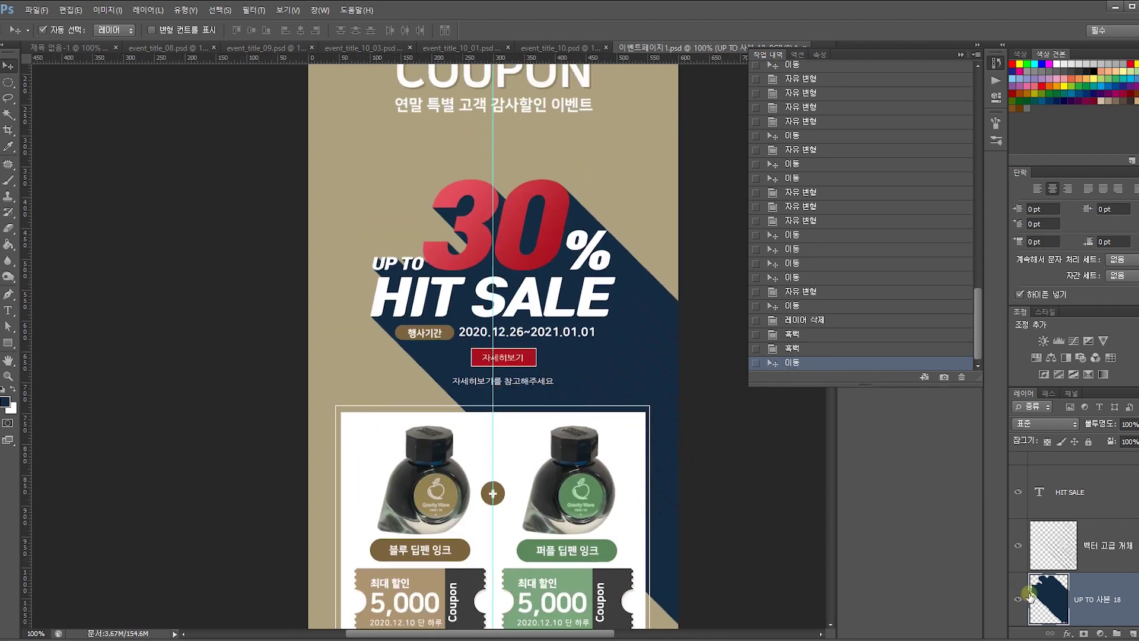
scroll(1095, 584, "down", 2)
key("ctrl+e")
Set the colour overlay of the second row's 블루 딥펜 잉크 name pill to #00595f, sampled from the teal bottle label.
mouse_move(581, 427)
left_mouse_down()
mouse_move(592, 499)
mouse_move(605, 279)
left_mouse_up()
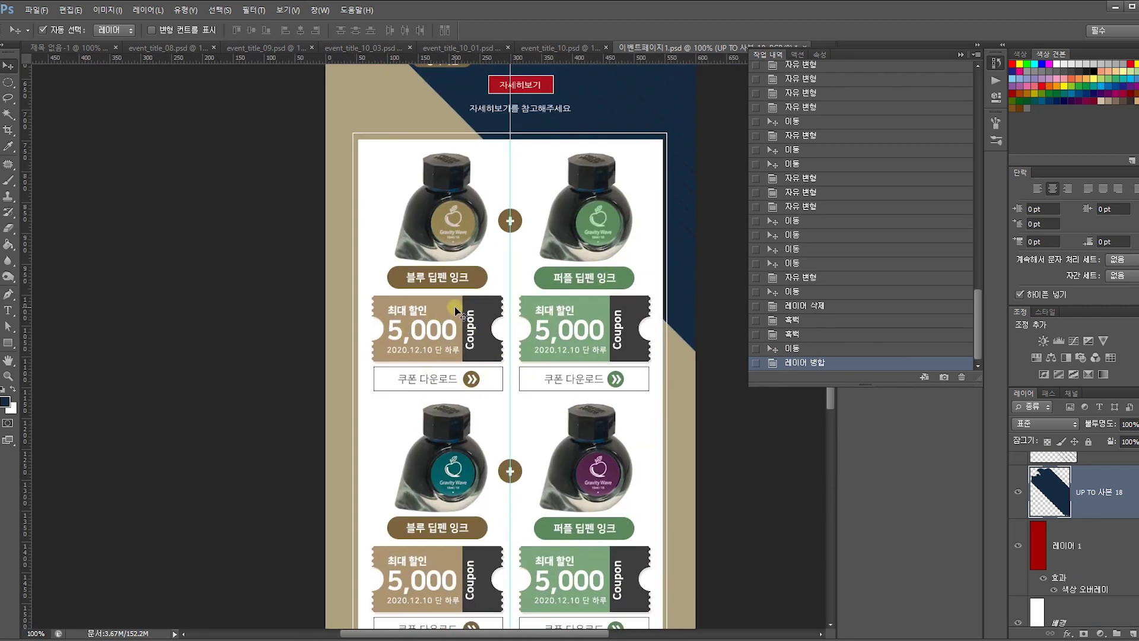
left_click_drag(554, 534, 559, 367)
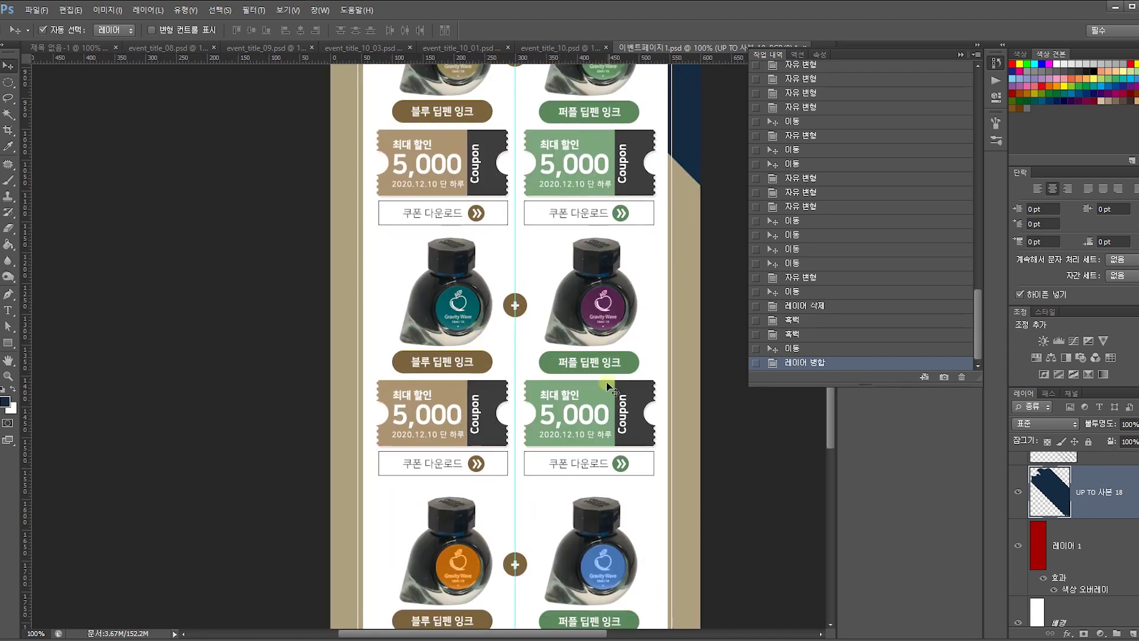
left_click(477, 363)
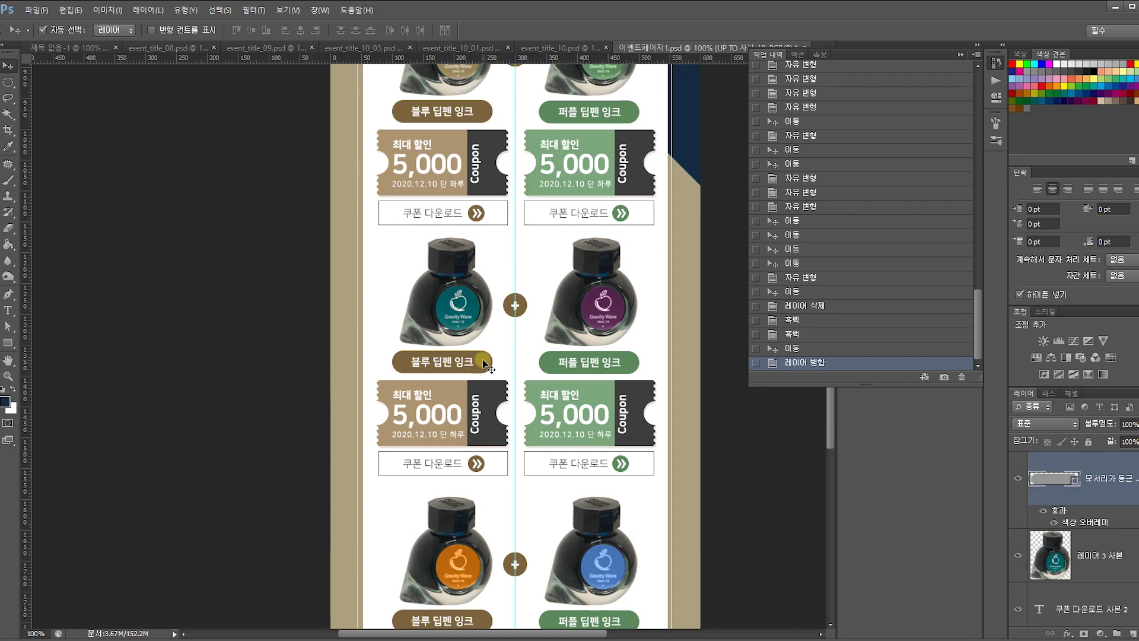
double_click(1119, 505)
left_click(750, 339)
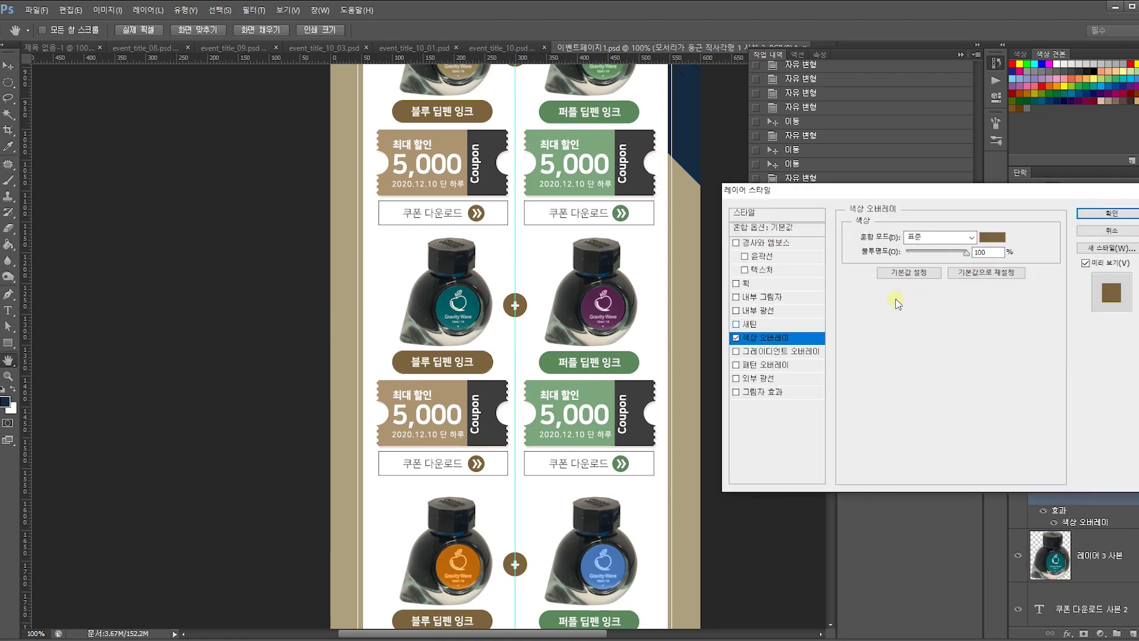
left_click(993, 238)
left_click(477, 306)
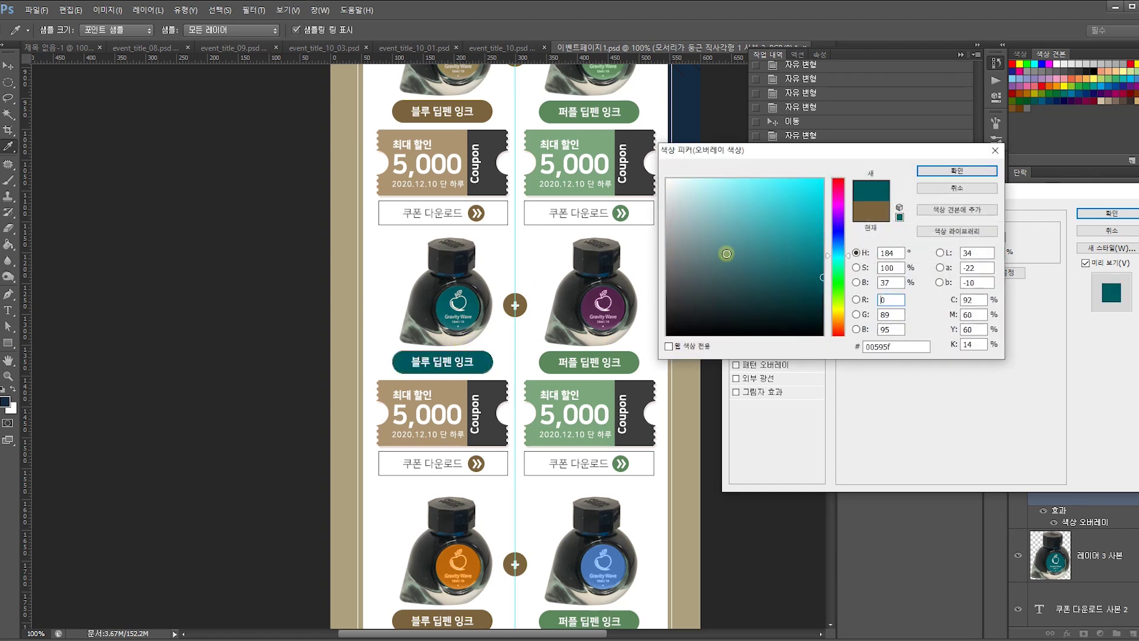
key("Return")
key("Return")
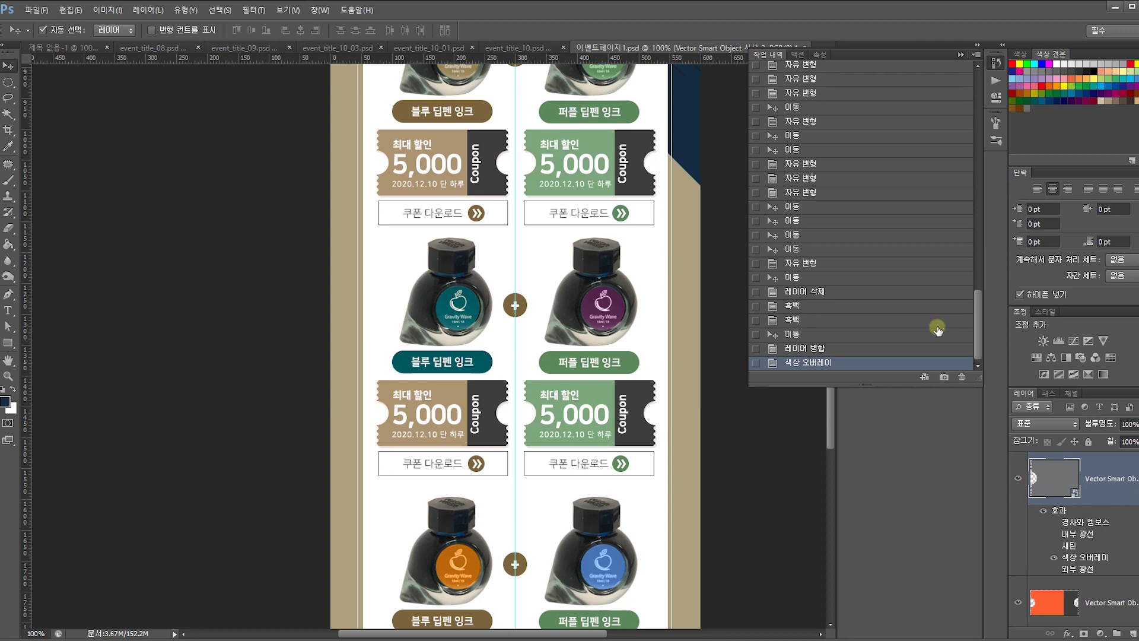
Set the colour overlay of the 5,000 coupon below the teal bottle to the lighter teal #3a8a8f.
left_click(797, 341)
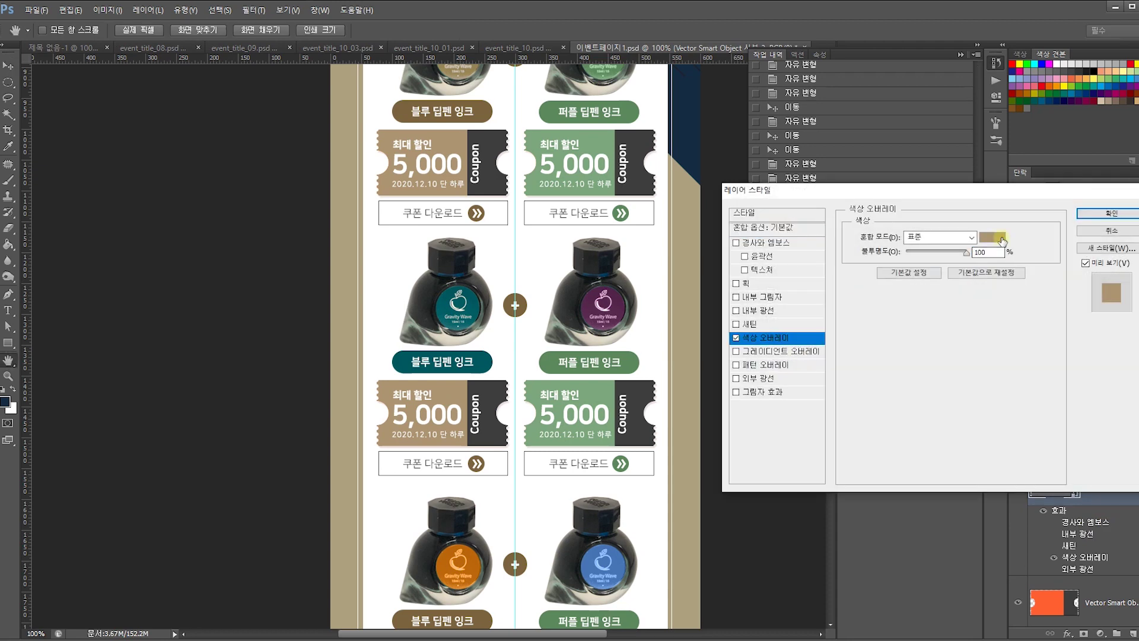
left_click(986, 237)
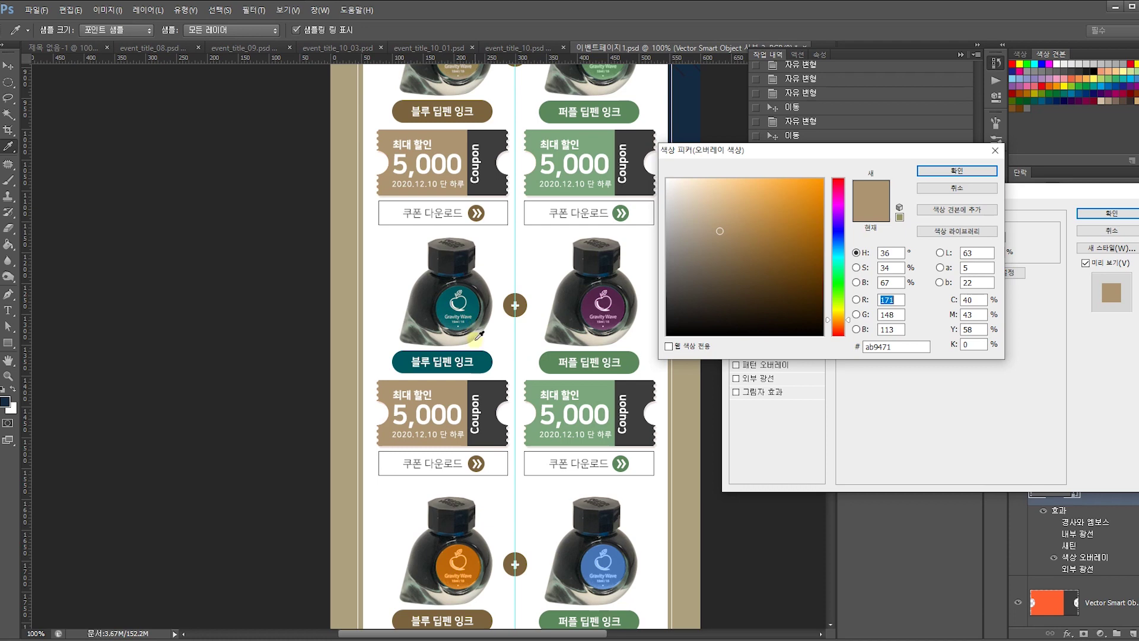
left_click(477, 363)
left_click(792, 259)
left_click(777, 248)
left_click(760, 247)
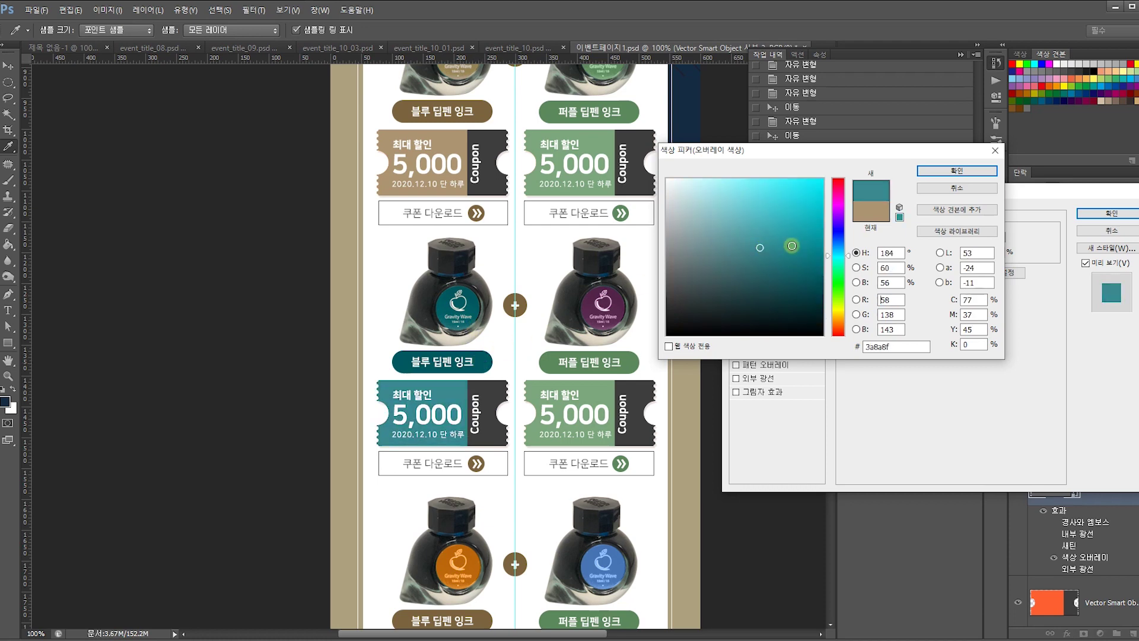
left_click(935, 172)
left_click(1111, 213)
Set the colour overlay of the second row's 퍼플 딥펜 잉크 name pill to the muted purple #73476a.
left_click(632, 368)
double_click(1048, 457)
left_click(799, 341)
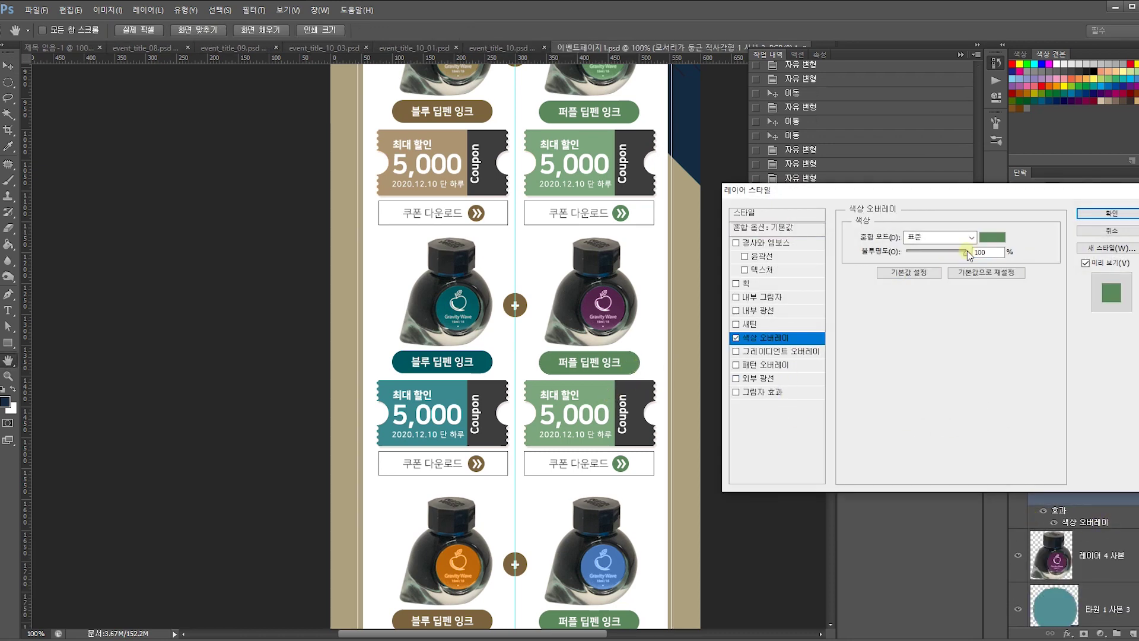
left_click(1004, 237)
left_click(617, 297)
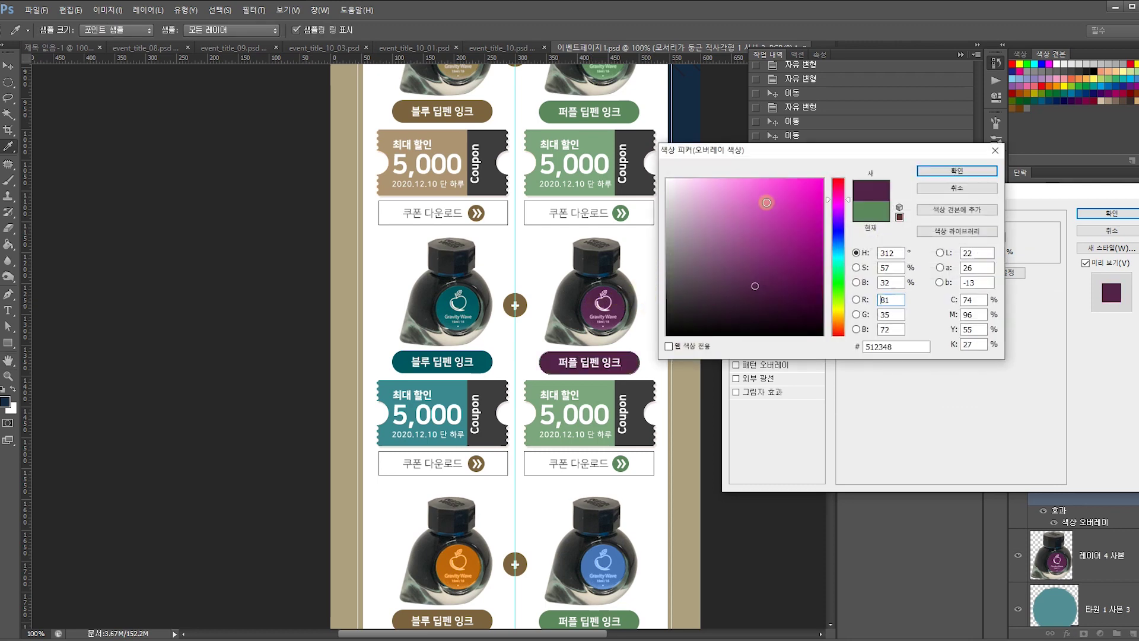
left_click(705, 242)
left_click(729, 266)
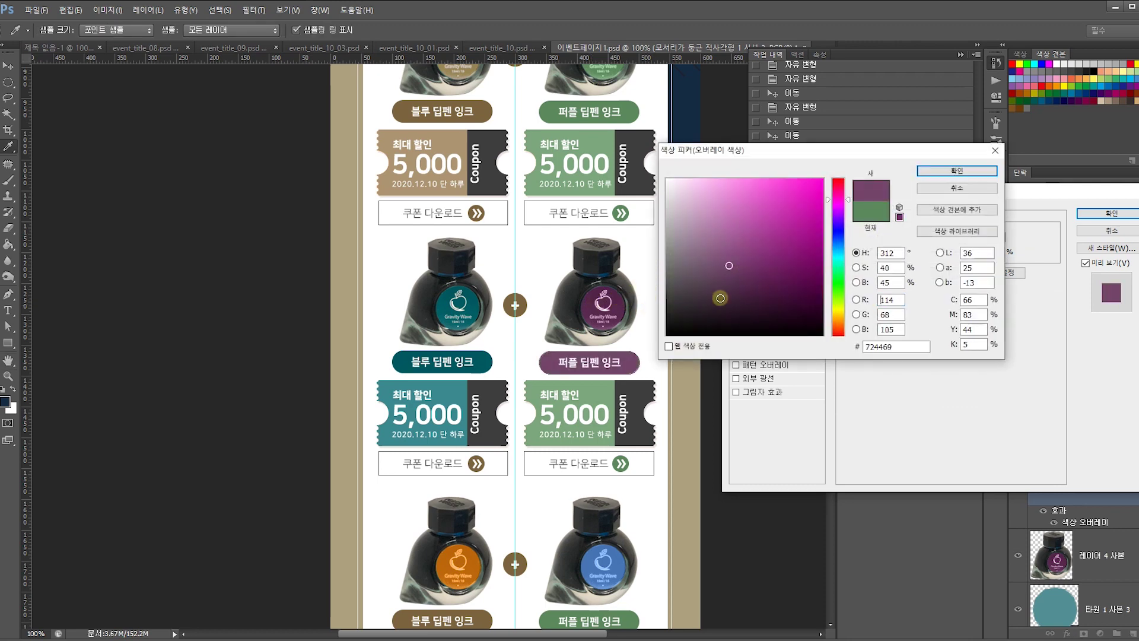
left_click(623, 305)
left_click(726, 265)
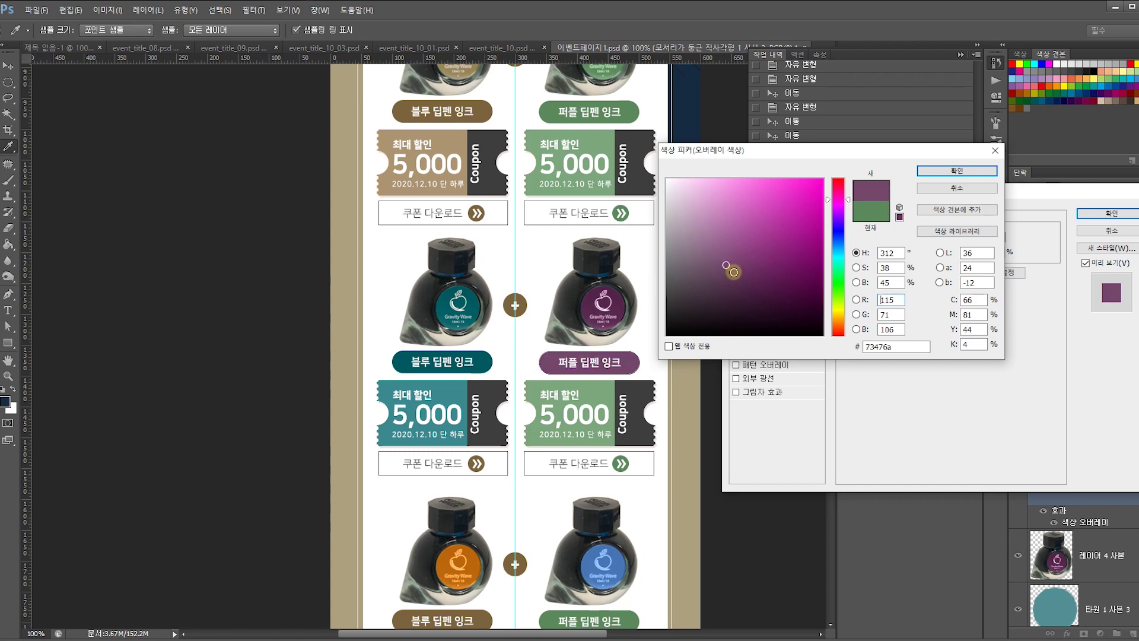
left_click(957, 170)
left_click(1111, 213)
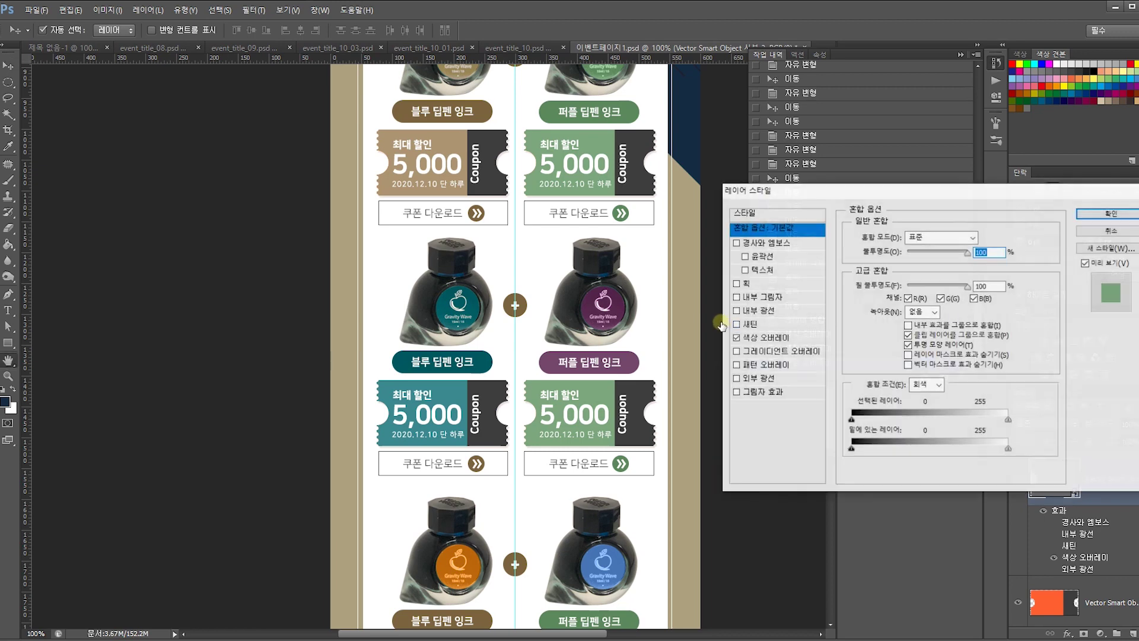
Match the colour overlay of the 5,000 coupon below the purple bottle to its name pill, #73476a.
left_click(777, 337)
left_click(992, 237)
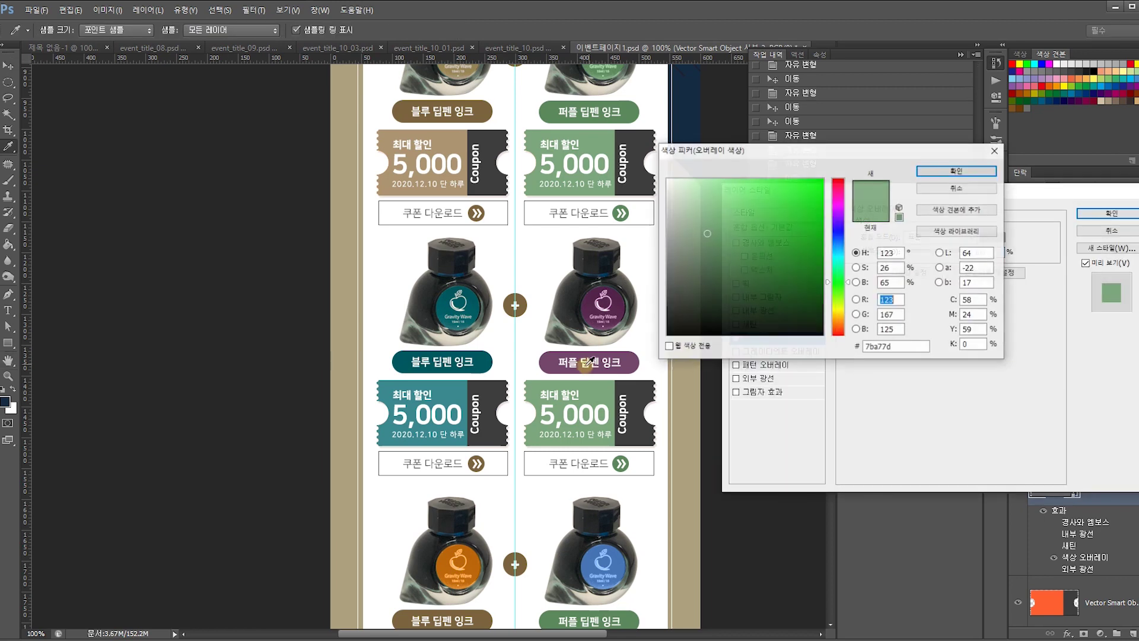
left_click(633, 357)
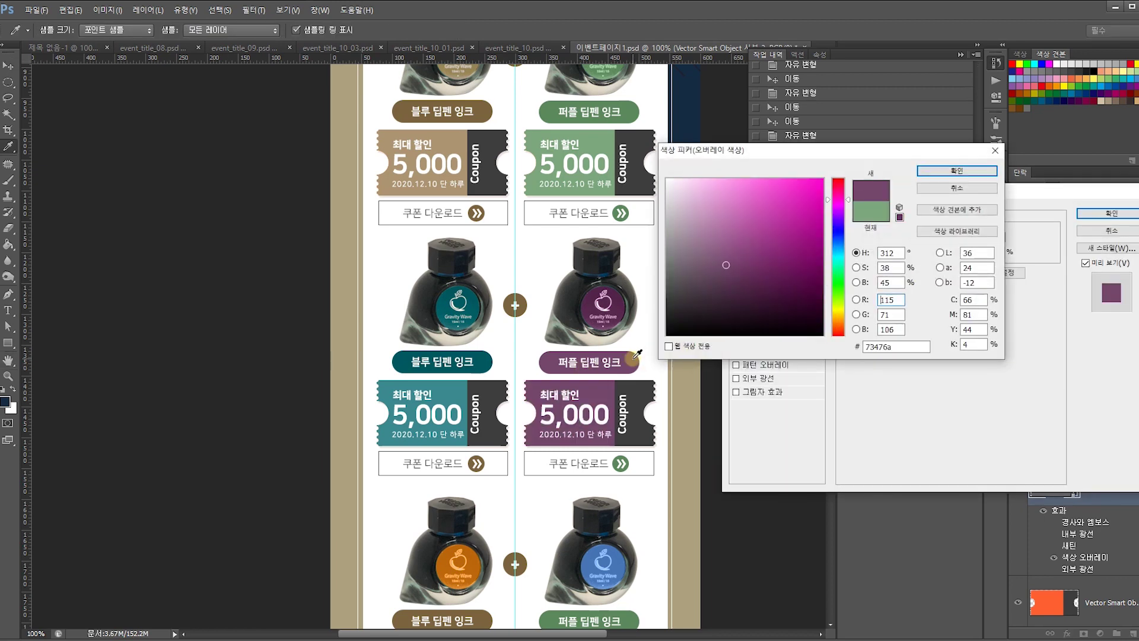
left_click(929, 173)
left_click(1098, 217)
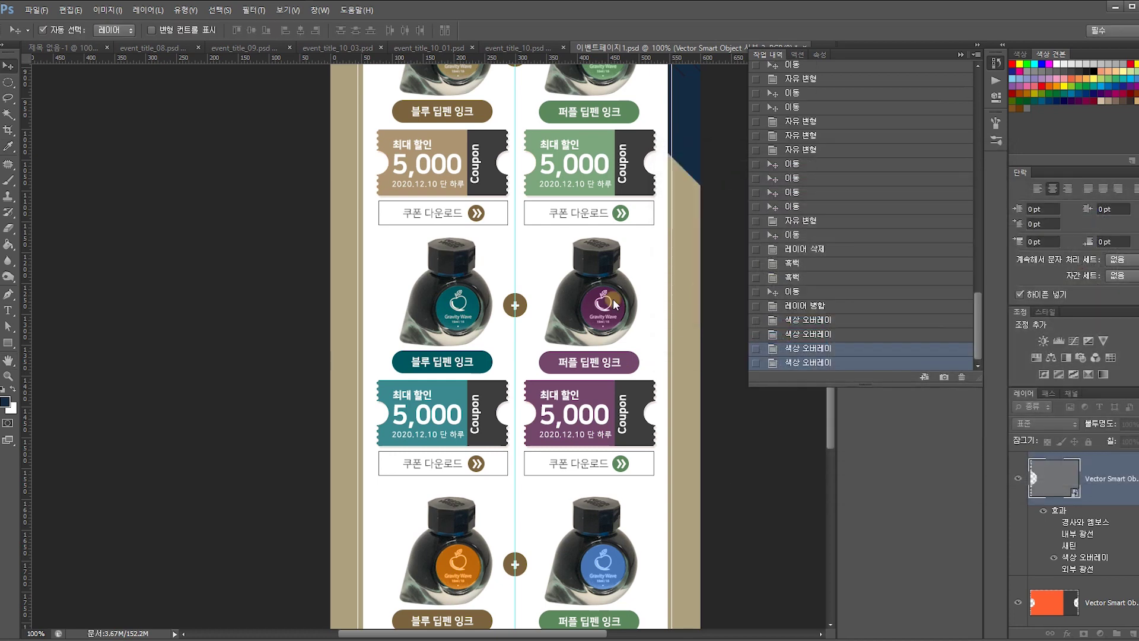
Examine the coupon rows, comparing the name pill and coupon colours of the first row with the recoloured second row.
left_click(614, 299)
left_click_drag(618, 262, 623, 386)
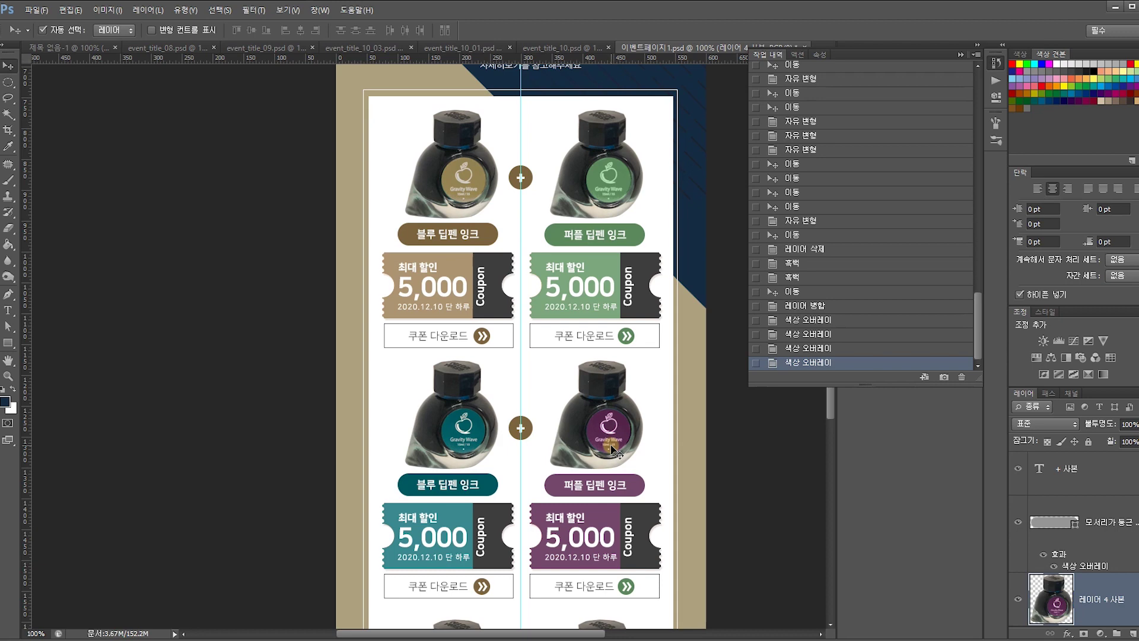
scroll(502, 366, "down", 1)
scroll(497, 362, "down", 5)
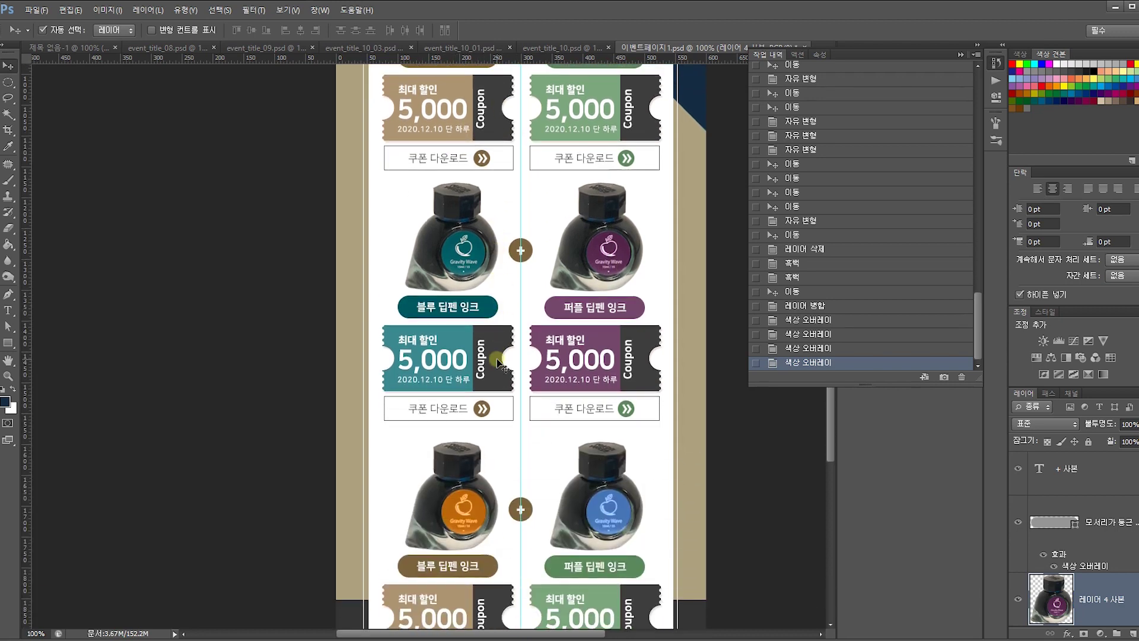
scroll(502, 360, "up", 6)
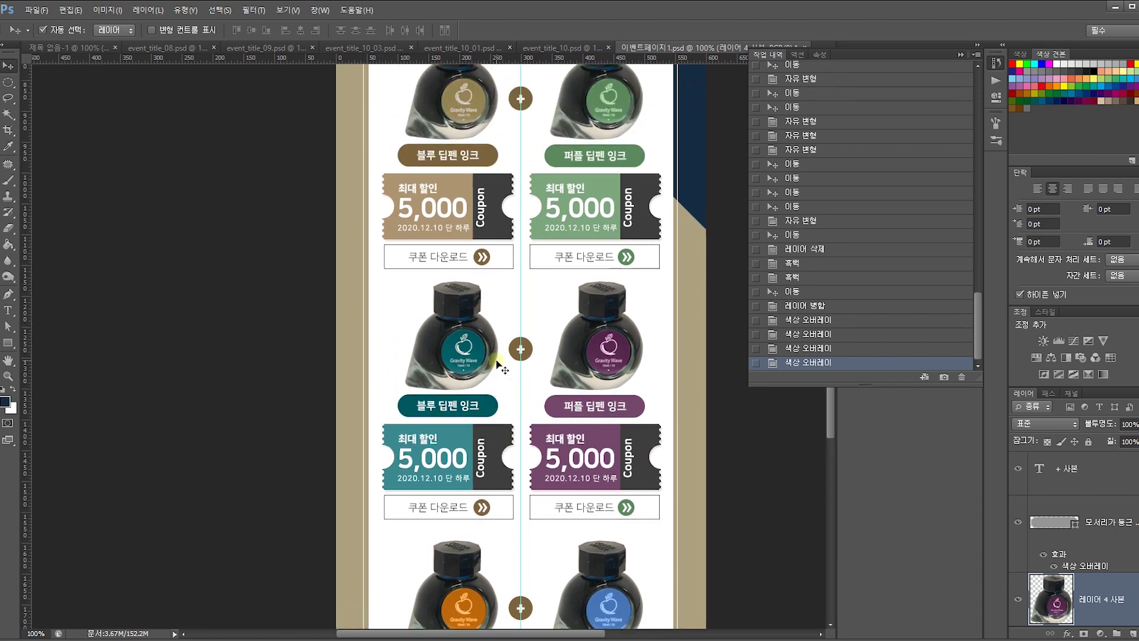
left_click(490, 246)
left_click(1122, 567)
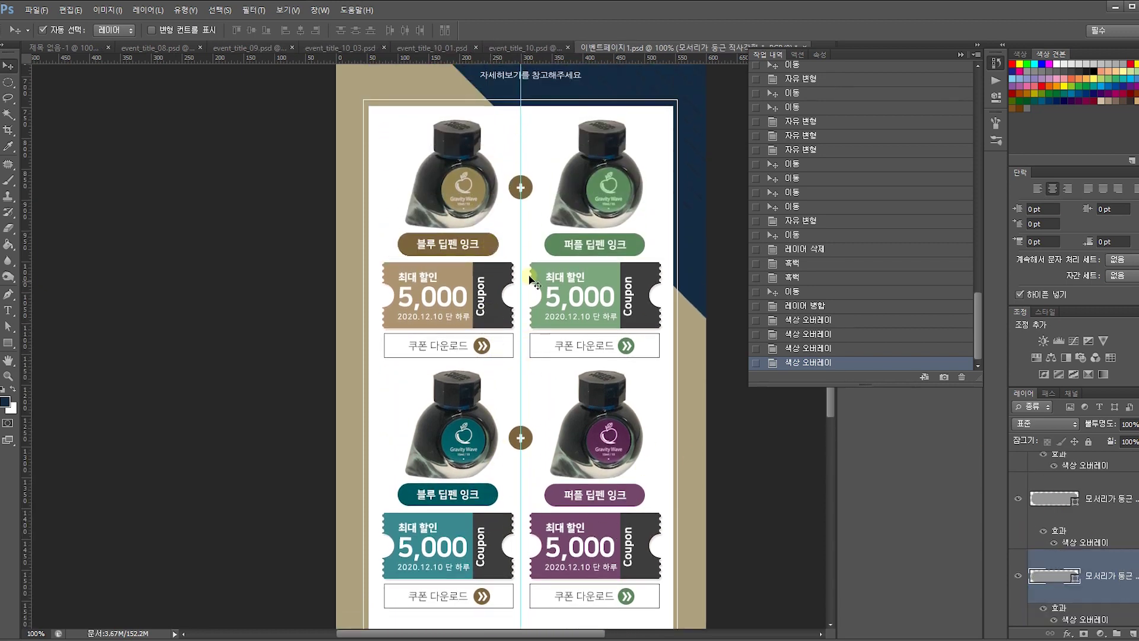
left_click_drag(621, 422, 576, 372)
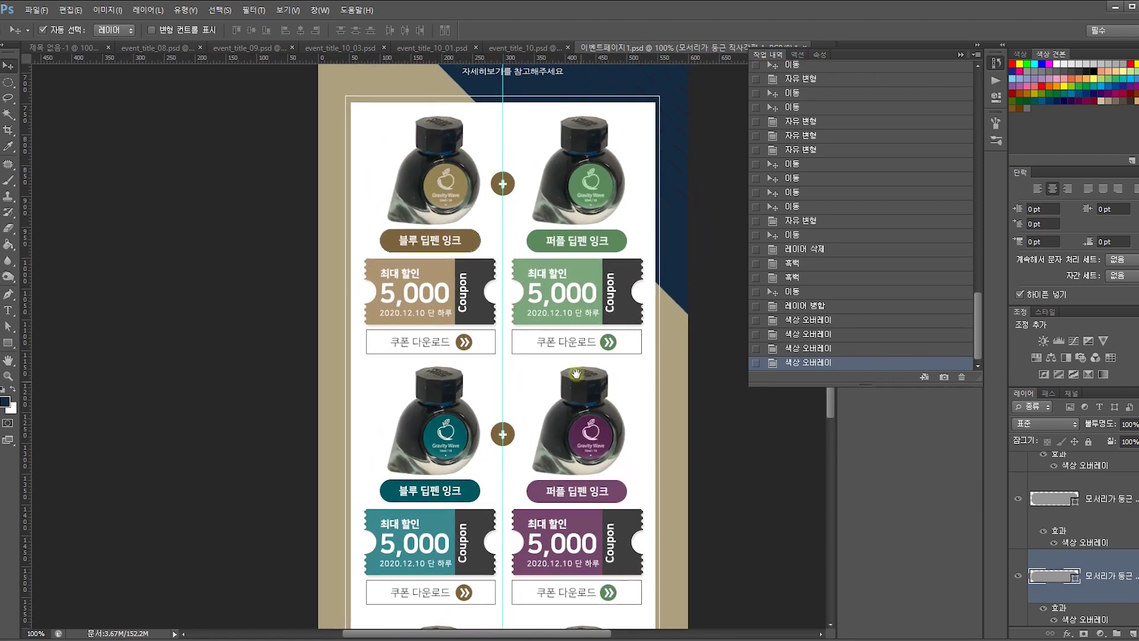
left_click(448, 274)
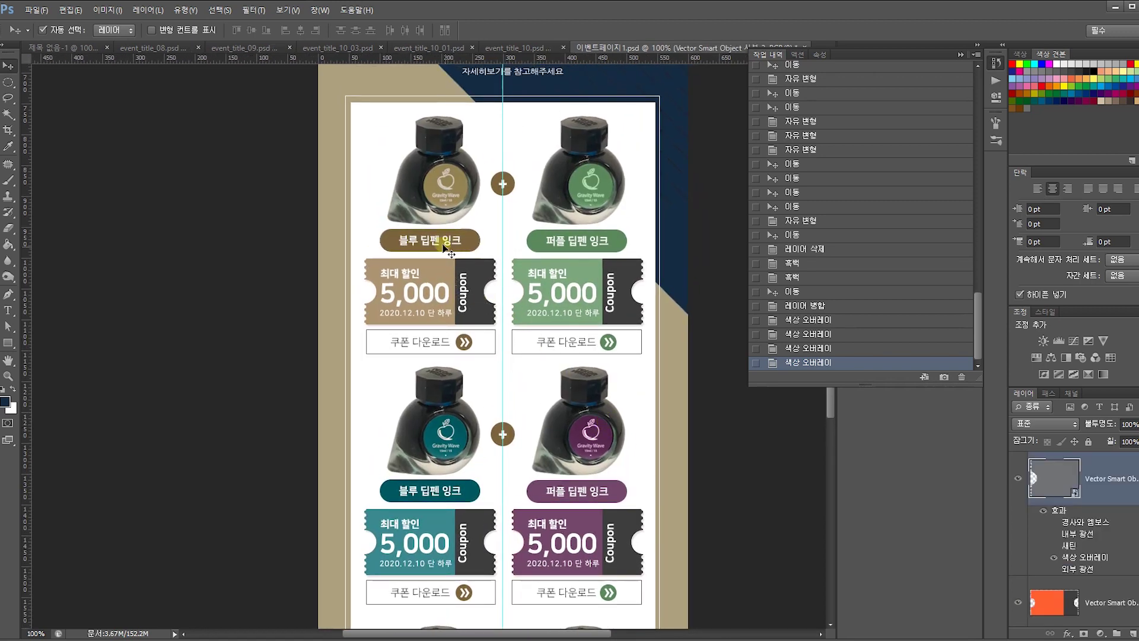
left_click_drag(334, 110, 364, 400)
left_click_drag(479, 412, 398, 135)
left_click(540, 291)
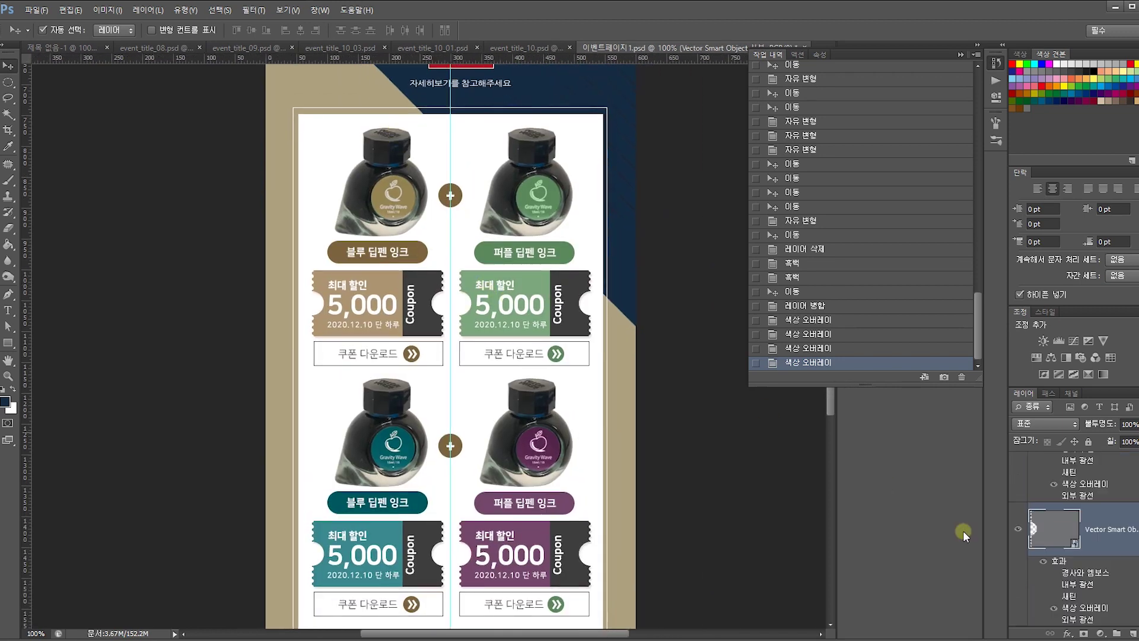
Match the colour overlay of the first row's green 5,000 coupon to the tan of the coupon beside it.
double_click(1091, 450)
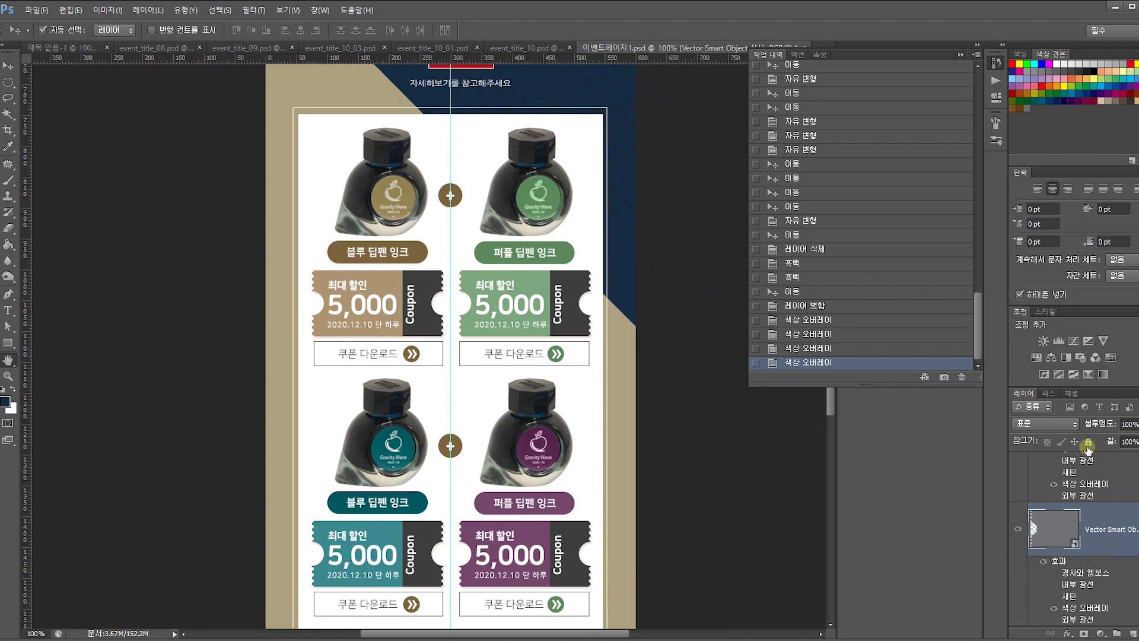
left_click(771, 338)
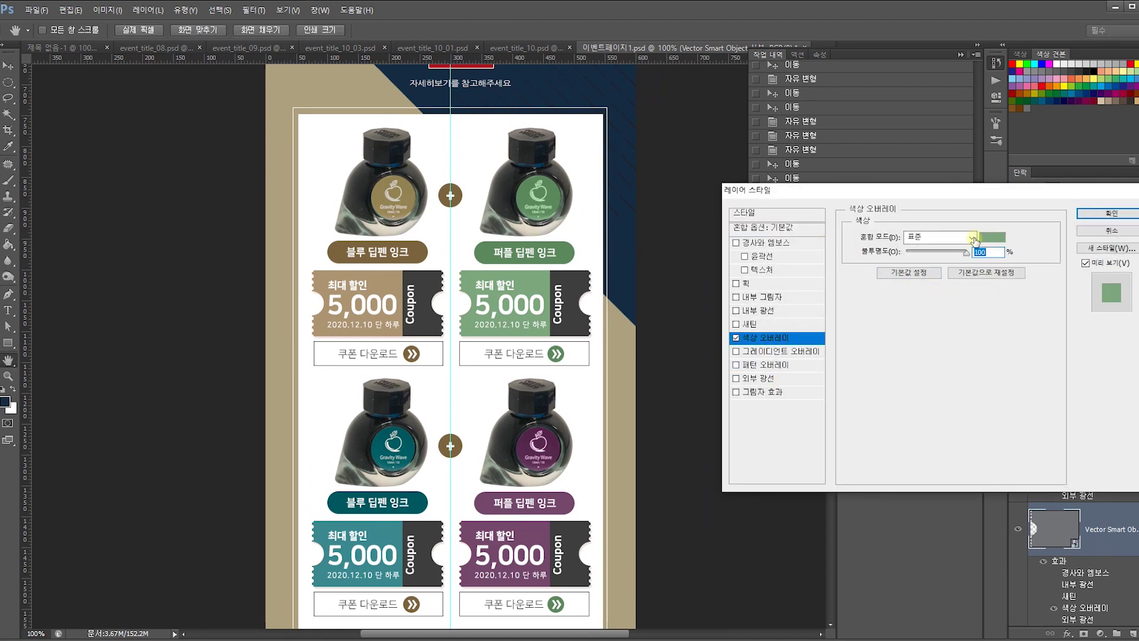
left_click(991, 238)
left_click(380, 281)
key("Return")
key("Return")
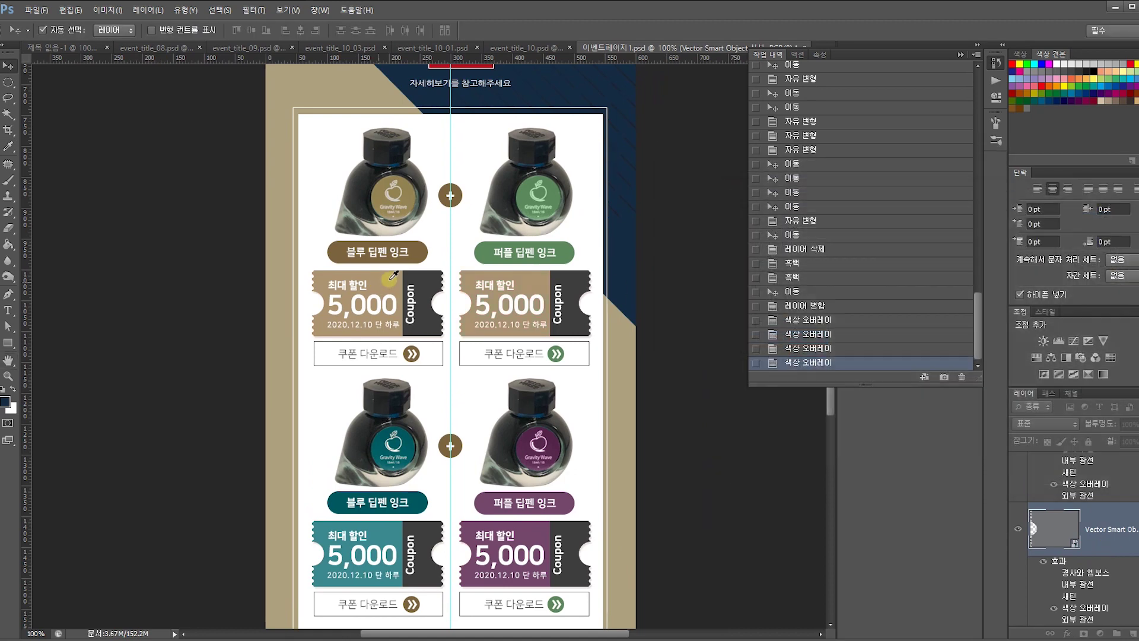
Set the colour overlay of the first row's green 퍼플 딥펜 잉크 name pill to the brown #7b633e.
left_click(570, 254)
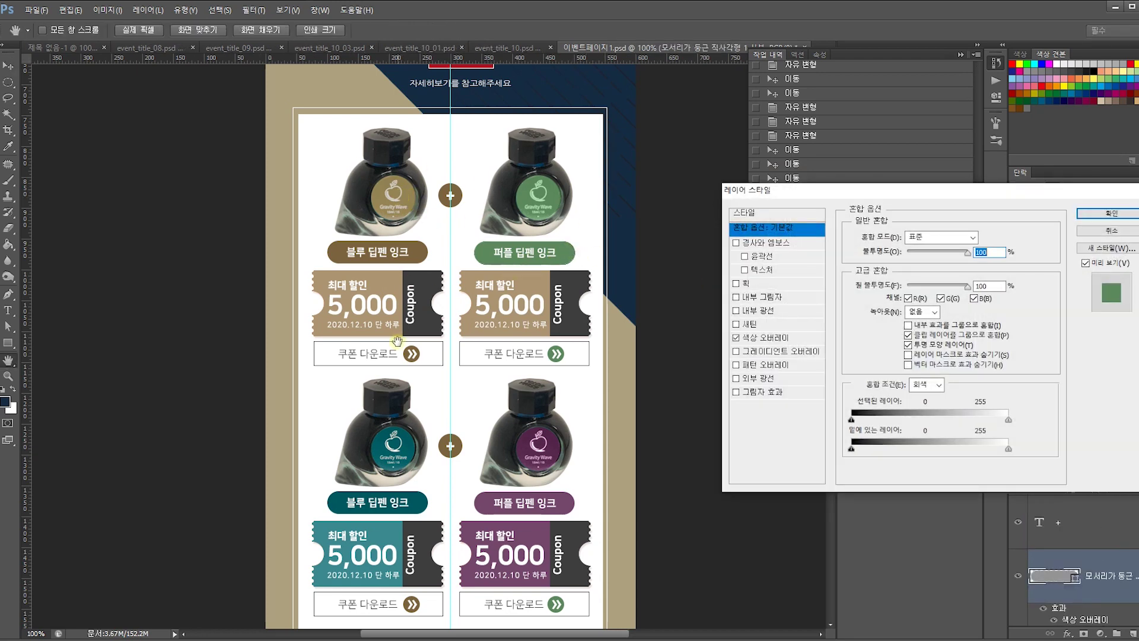
left_click(795, 344)
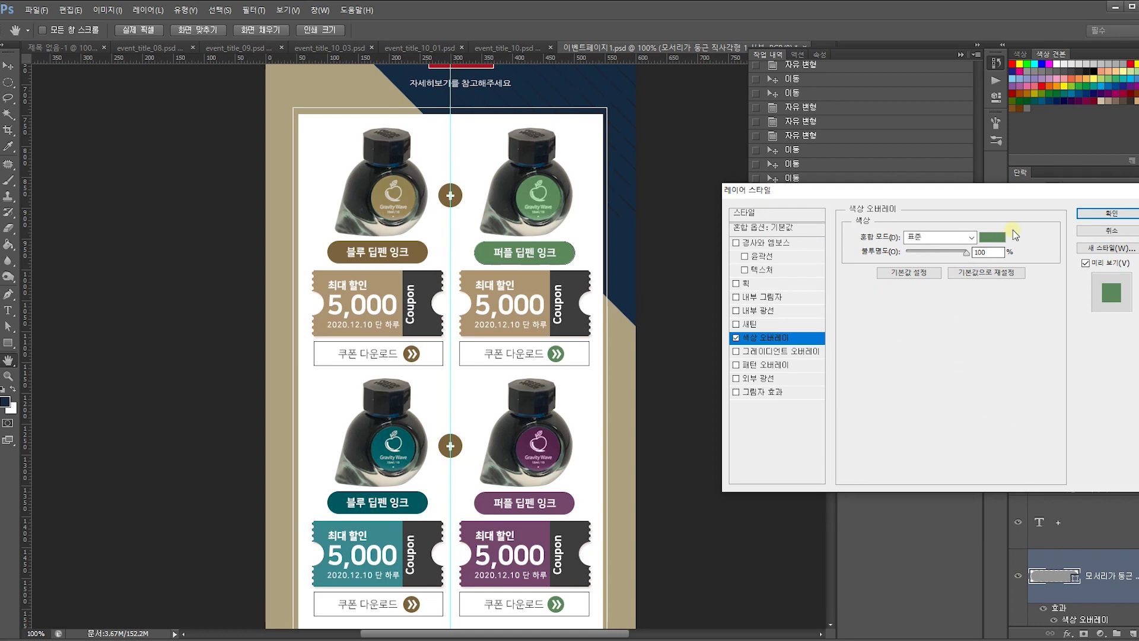
left_click(990, 236)
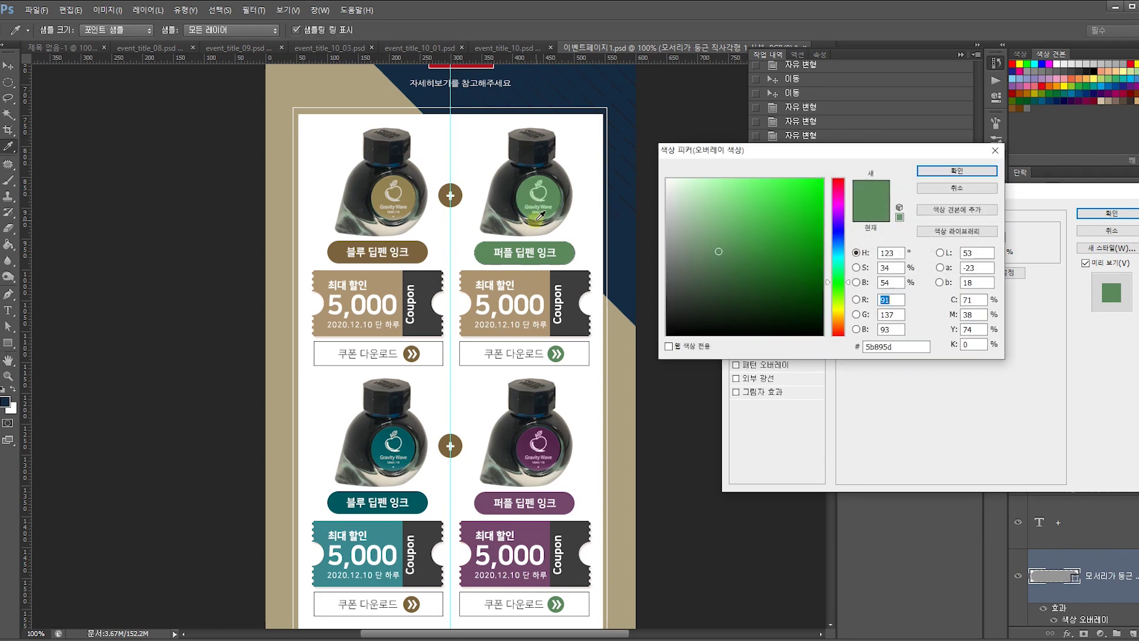
left_click(558, 275)
left_click(937, 172)
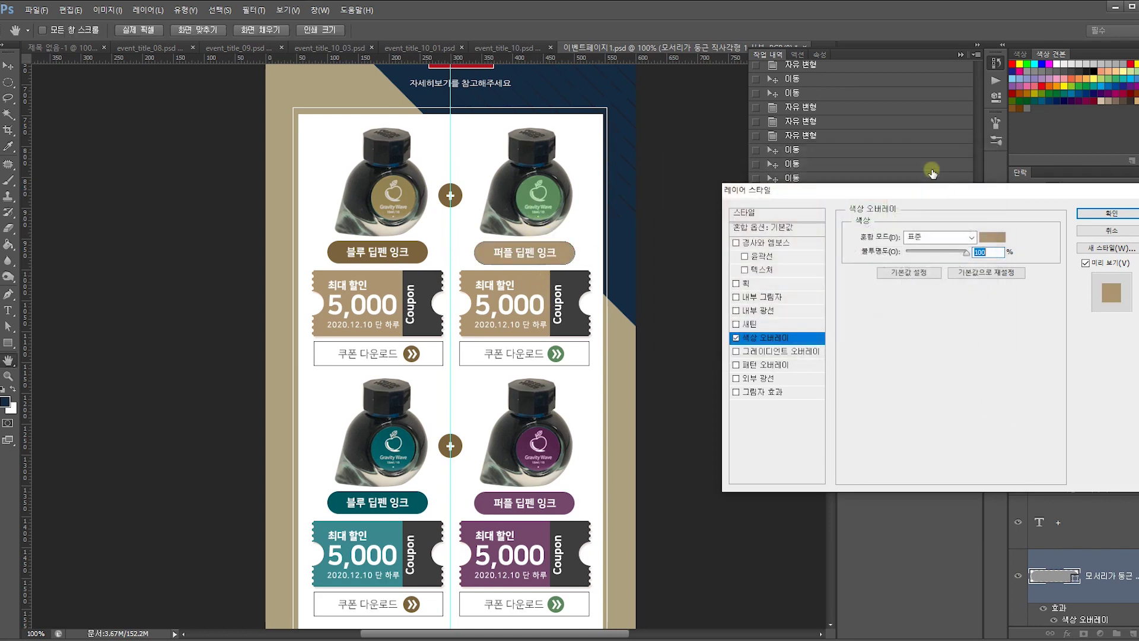
left_click(992, 237)
left_click(426, 250)
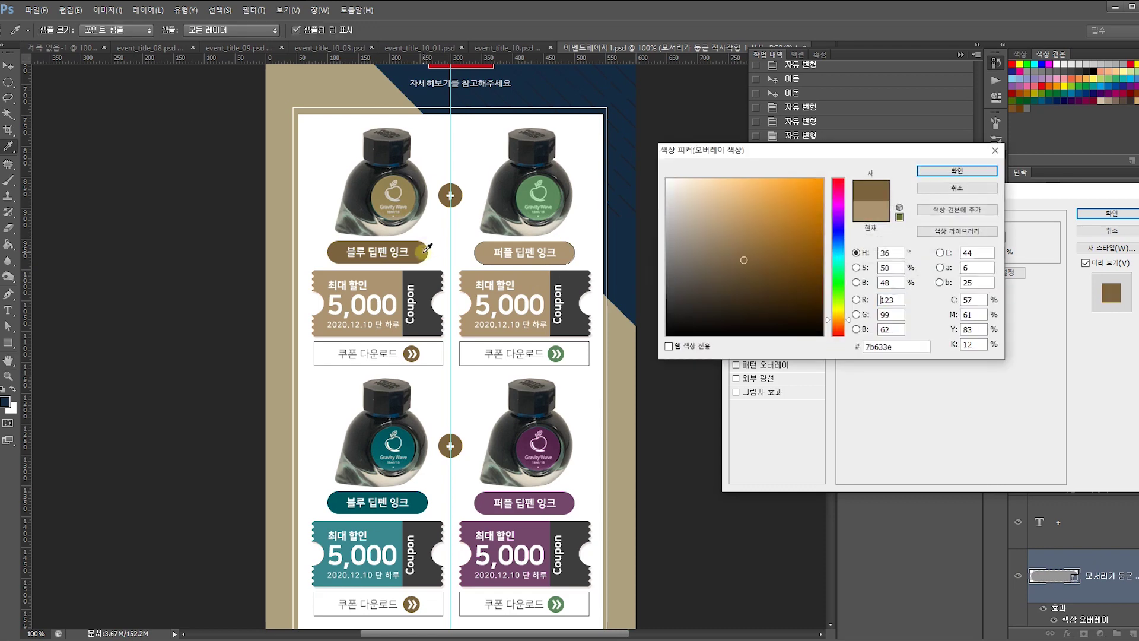
key("Return")
key("Return")
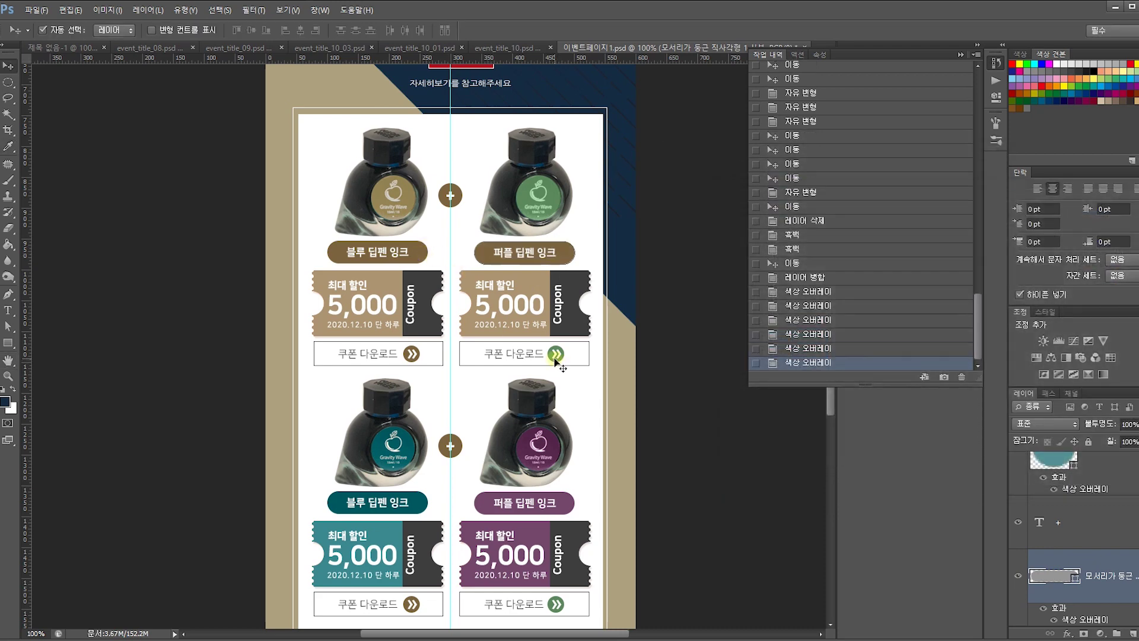
Match the colour overlay of the green arrow circle in the first row's 쿠폰 다운로드 button to the brown name pill above it.
left_click(554, 356)
double_click(1129, 500)
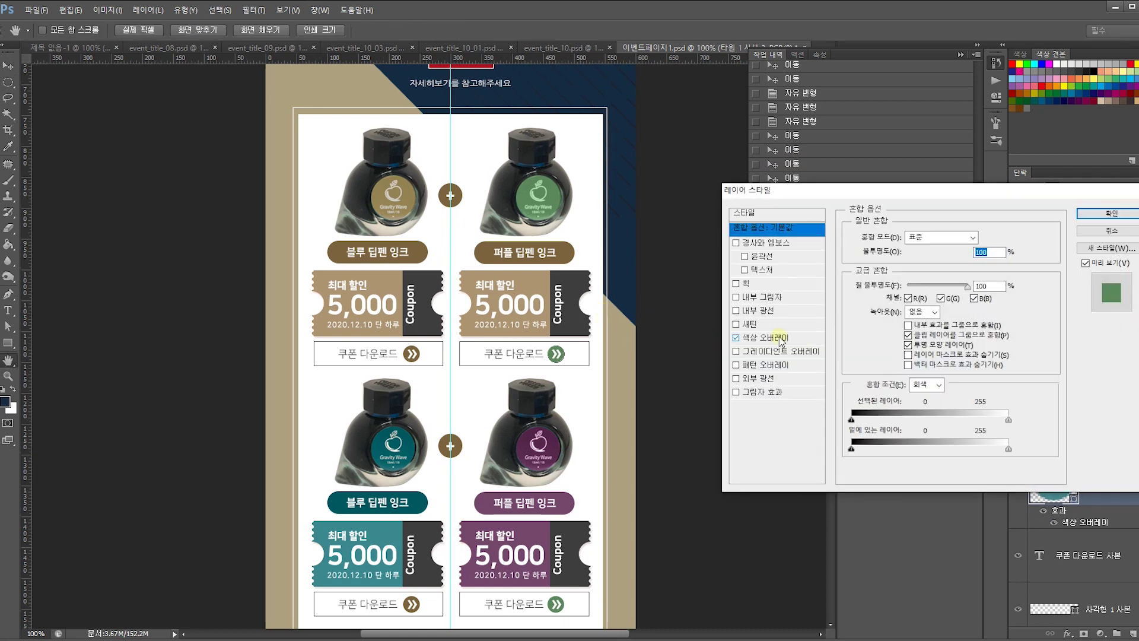
left_click(779, 340)
left_click(992, 236)
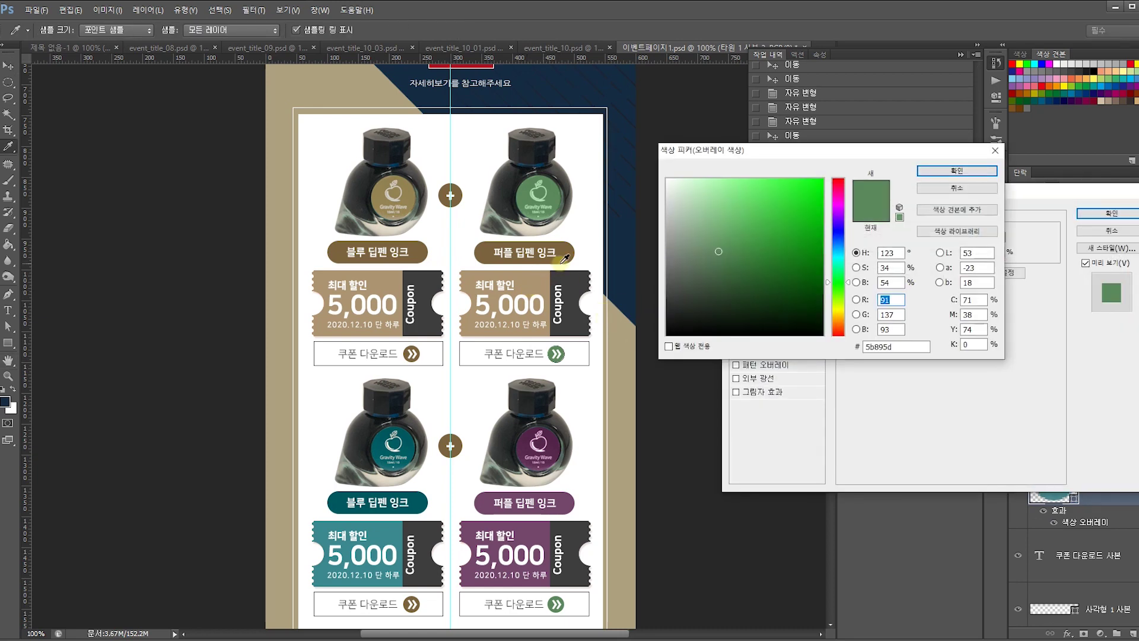
left_click(566, 256)
key("Return")
key("Return")
Match the colour overlay of the second row's teal 5,000 coupon to the tan of the first row's coupons.
left_click_drag(472, 409, 482, 337)
scroll(482, 337, "up", 8)
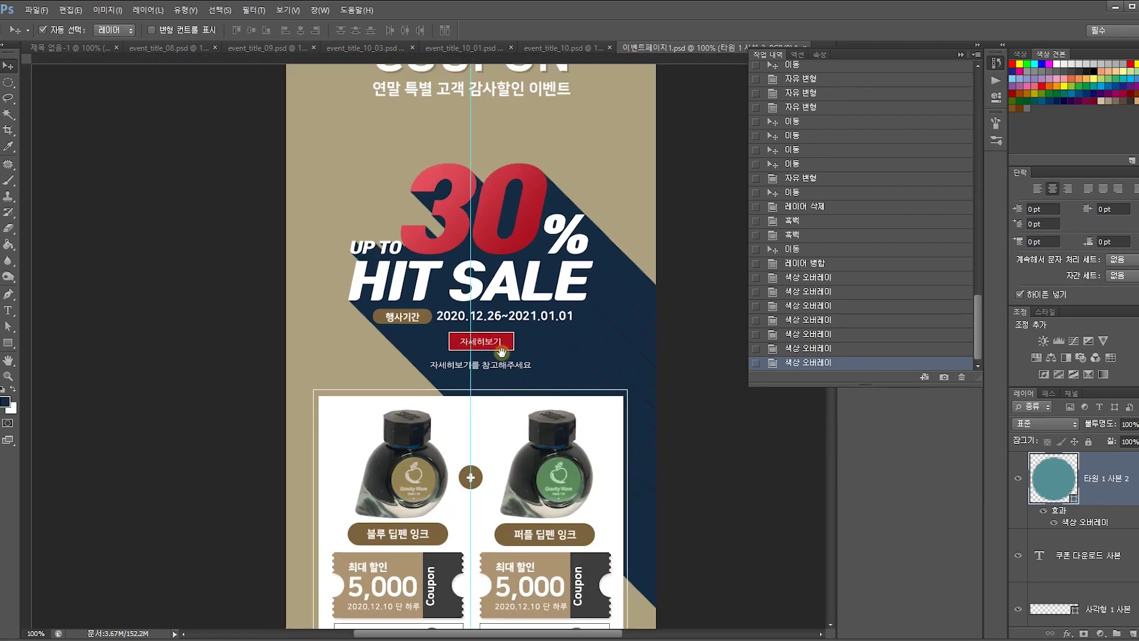
scroll(465, 307, "down", 10)
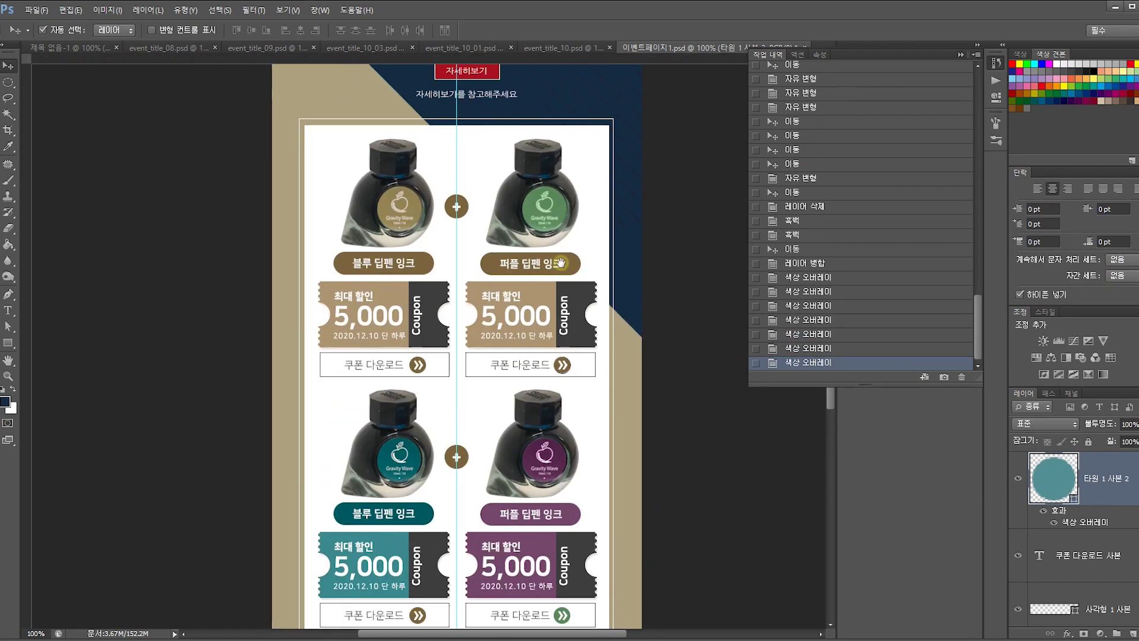
left_click(415, 262)
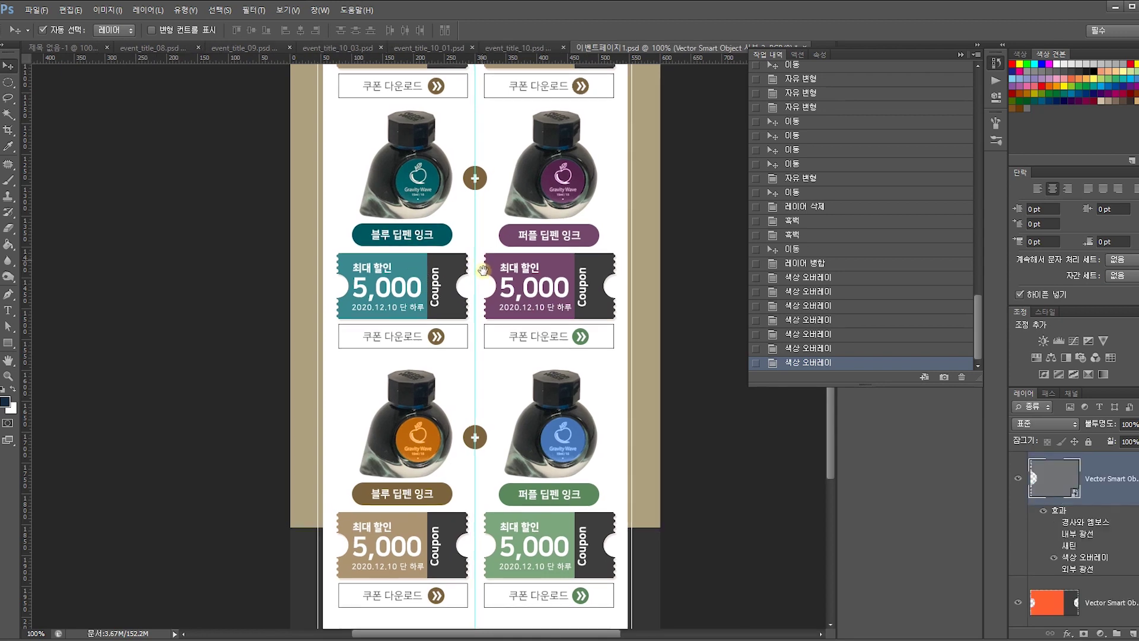
left_click_drag(480, 260, 487, 363)
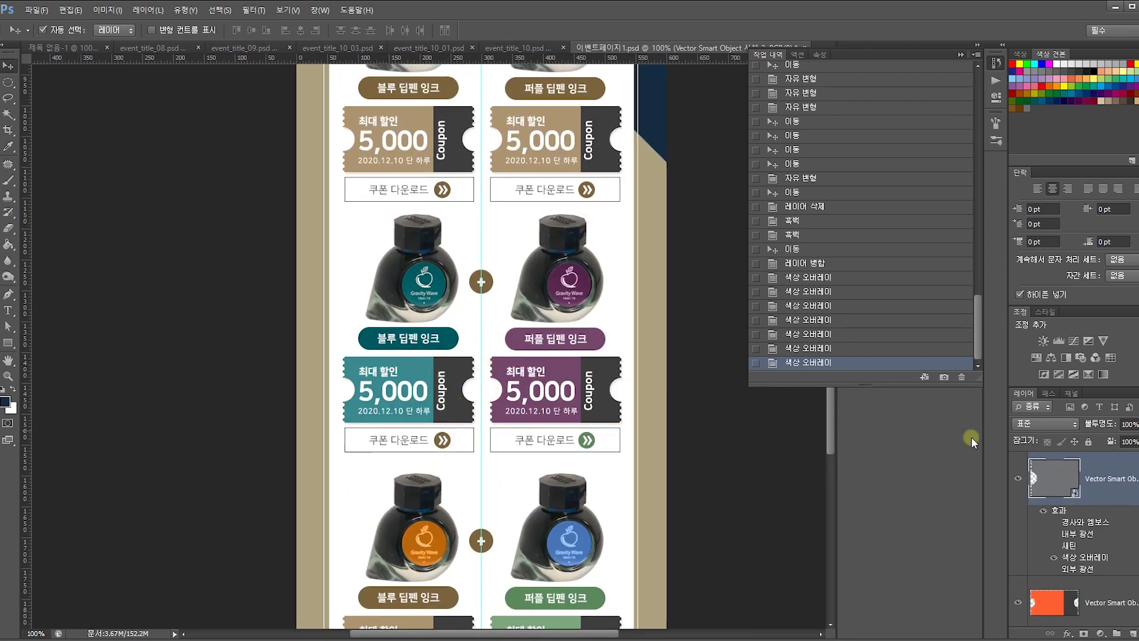
double_click(1131, 489)
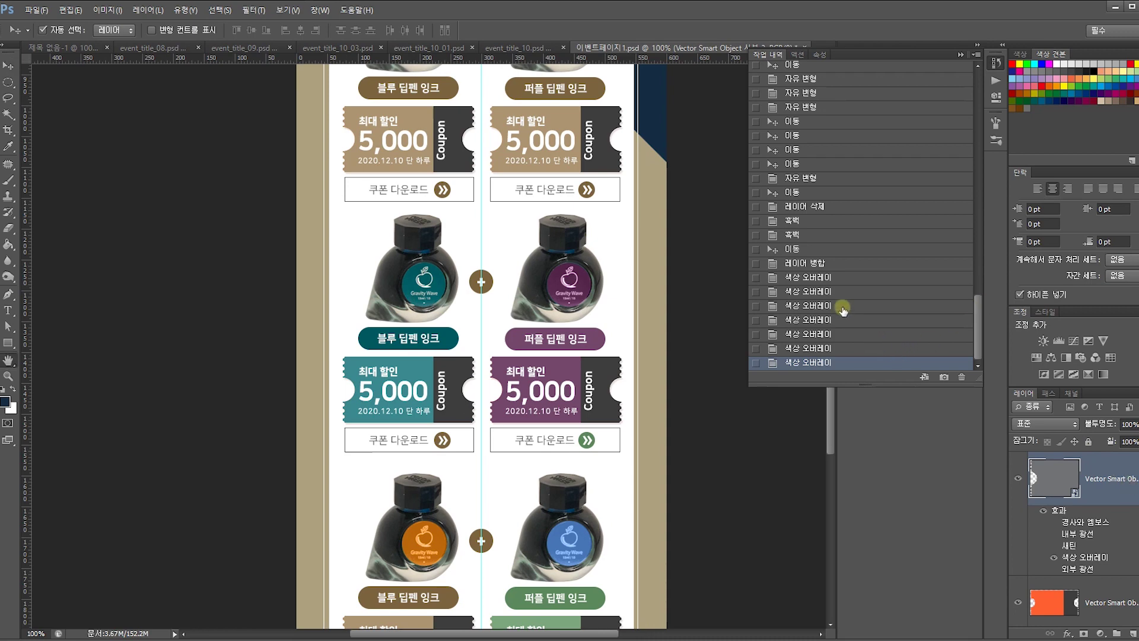
left_click(771, 338)
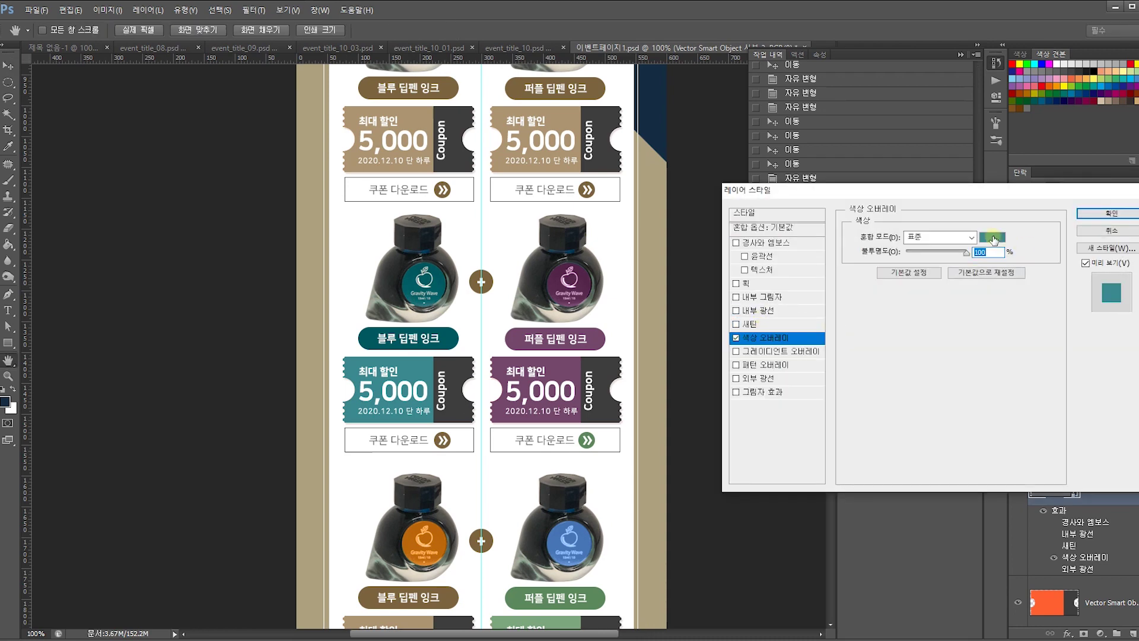
left_click(995, 238)
left_click(426, 105)
key("Return")
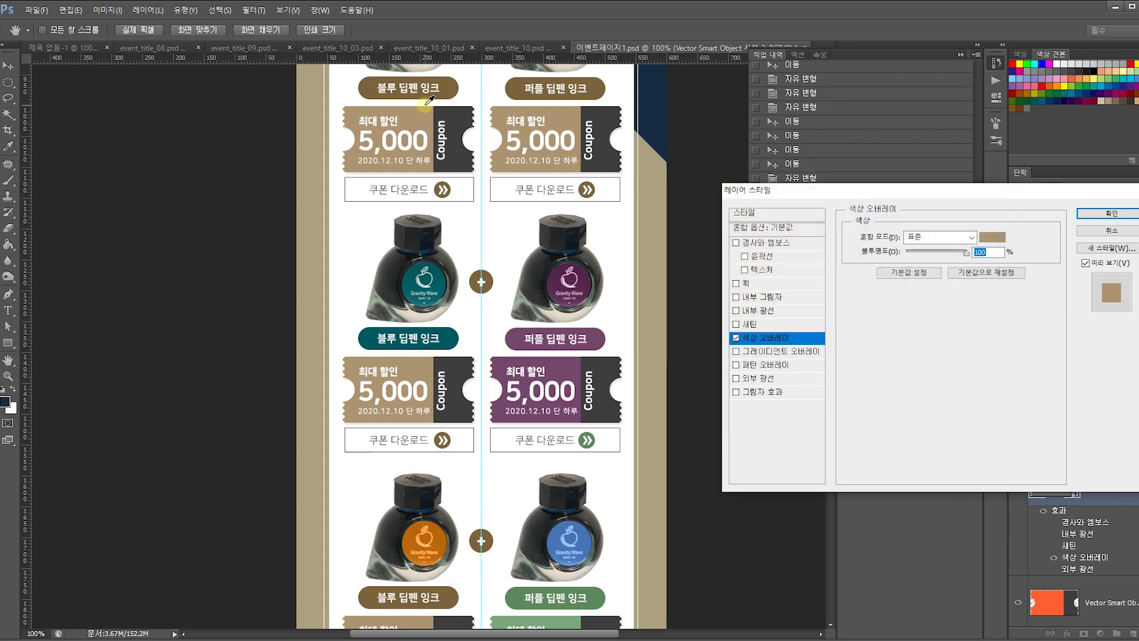
key("Return")
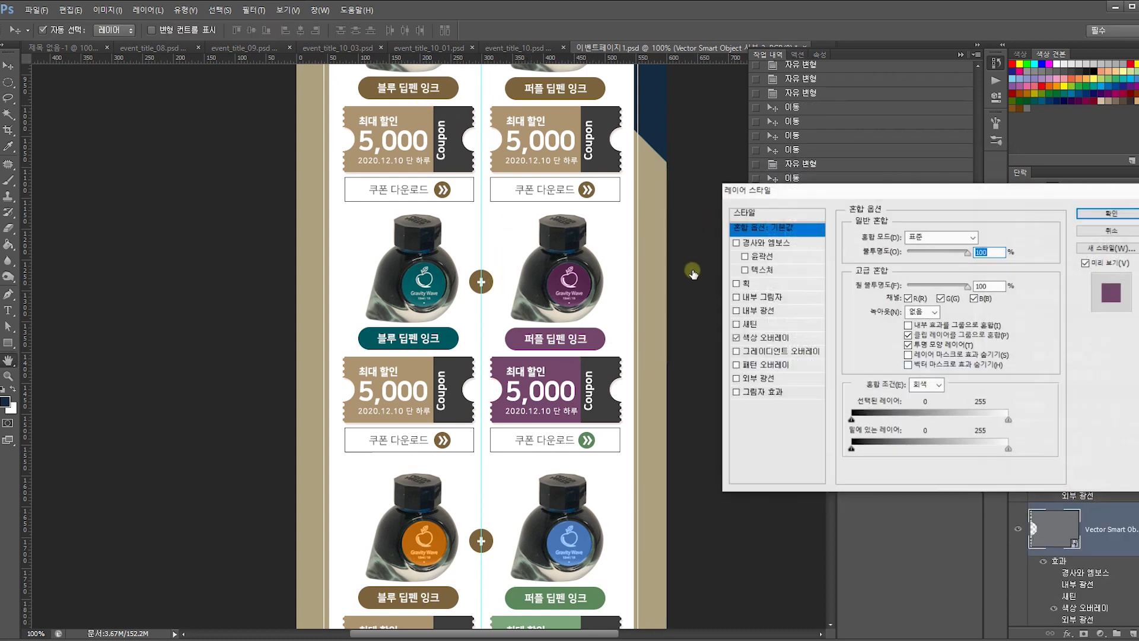
Match the colour overlay of the second row's purple 5,000 coupon to the tan coupon beside it.
left_click(778, 351)
left_click(736, 351)
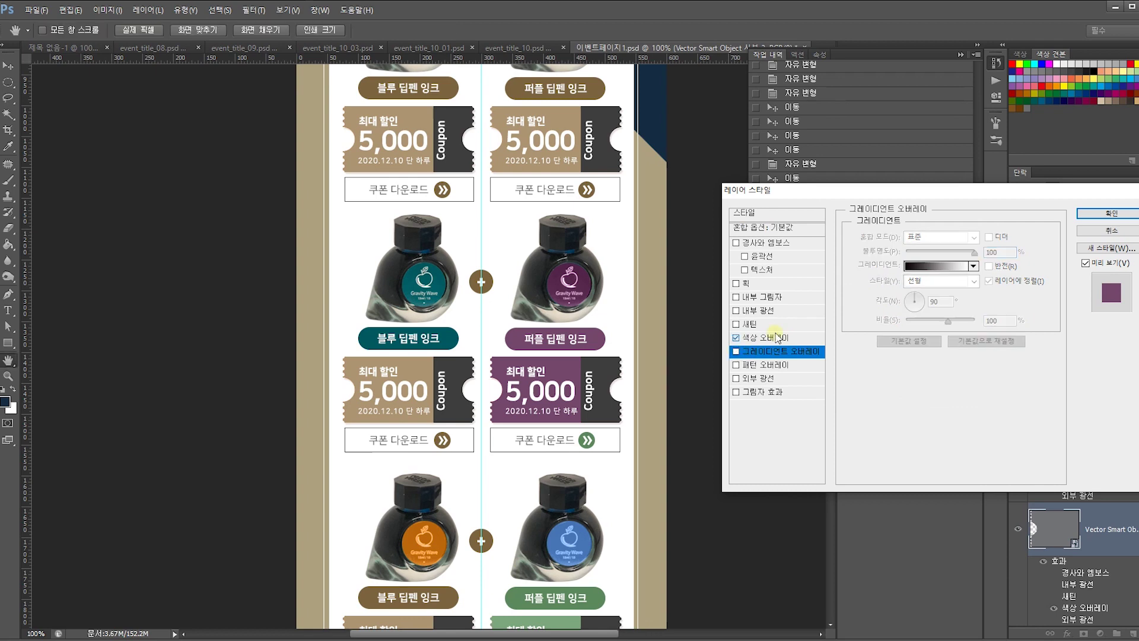
left_click(818, 334)
left_click(984, 243)
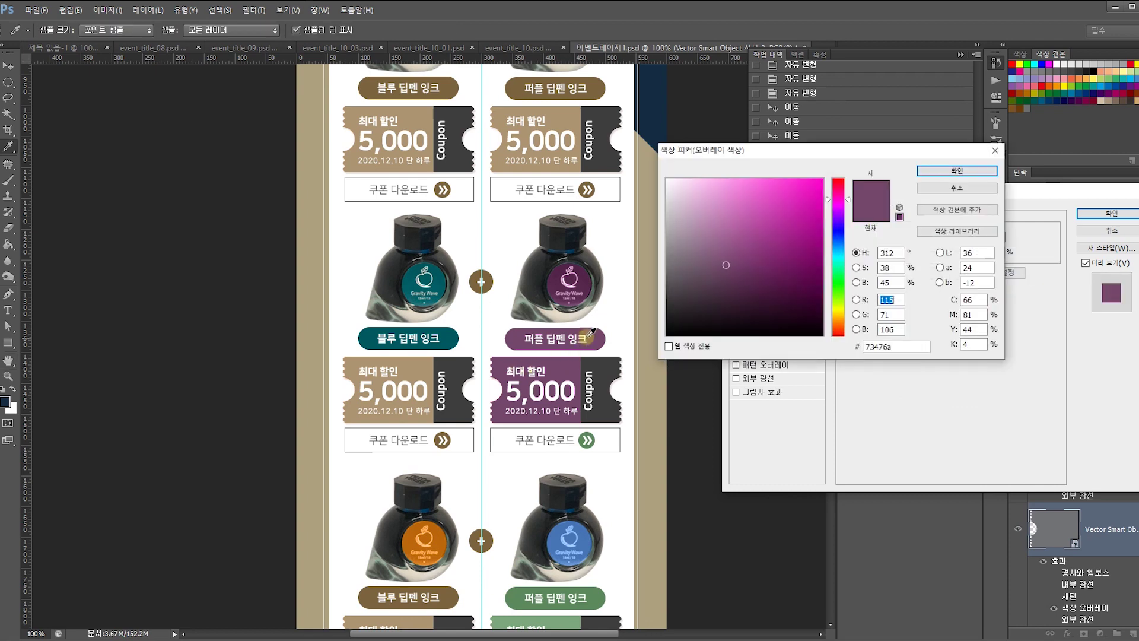
left_click(426, 369)
key("Return")
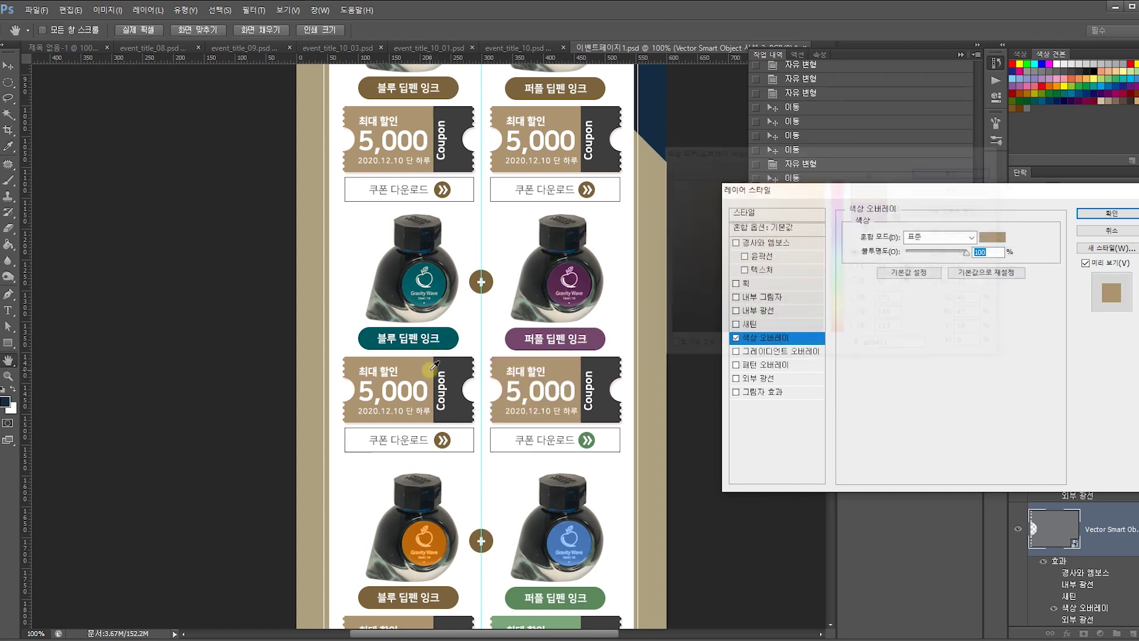
key("Return")
Match the colour overlay of the second row's teal 블루 딥펜 잉크 name pill to the brown of the first row's name pill.
left_click(445, 344)
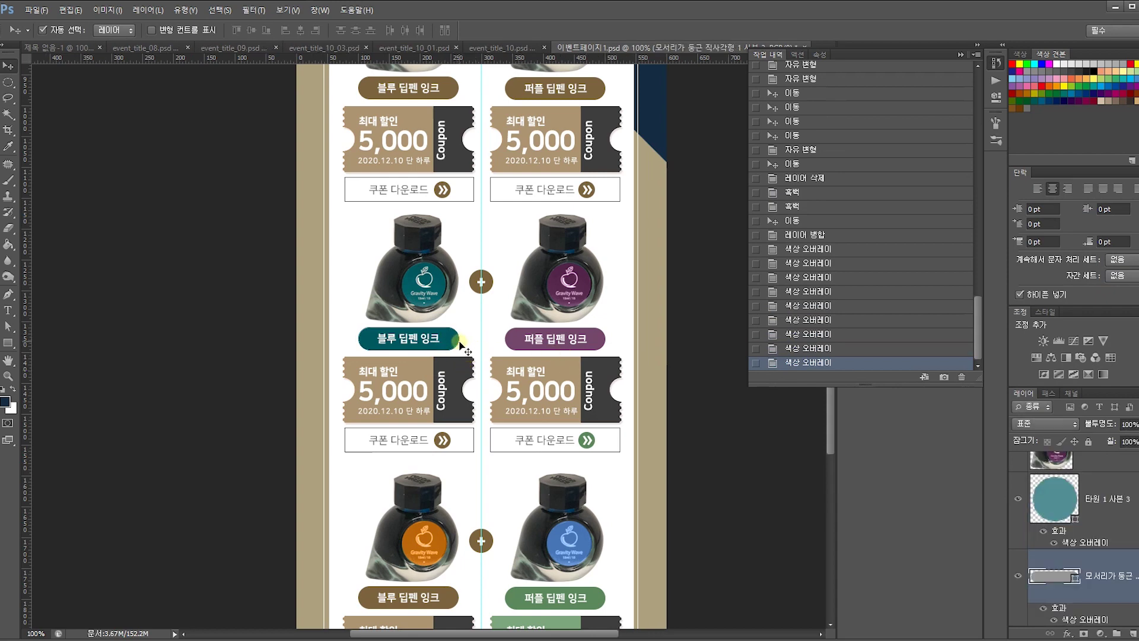
double_click(1102, 555)
left_click(810, 342)
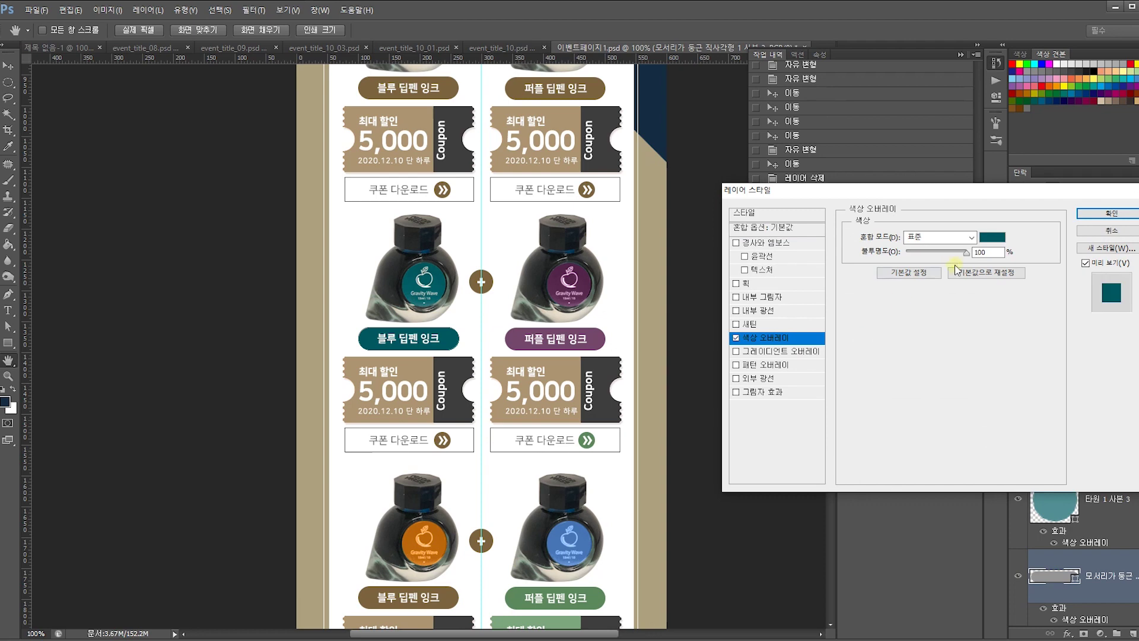
left_click(987, 237)
left_click(415, 371)
left_click(429, 116)
left_click(444, 84)
key("Return")
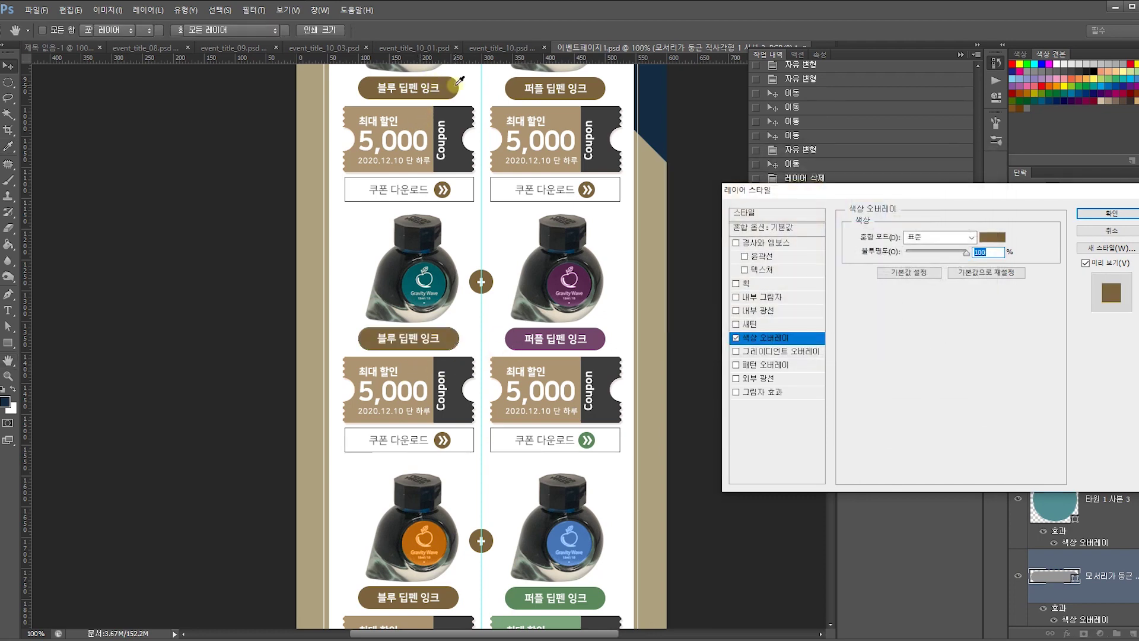
key("Return")
Match the colour overlay of the second row's purple 퍼플 딥펜 잉크 name pill to the brown pill beside it.
key("ctrl+bracketright")
key("ctrl+bracketright")
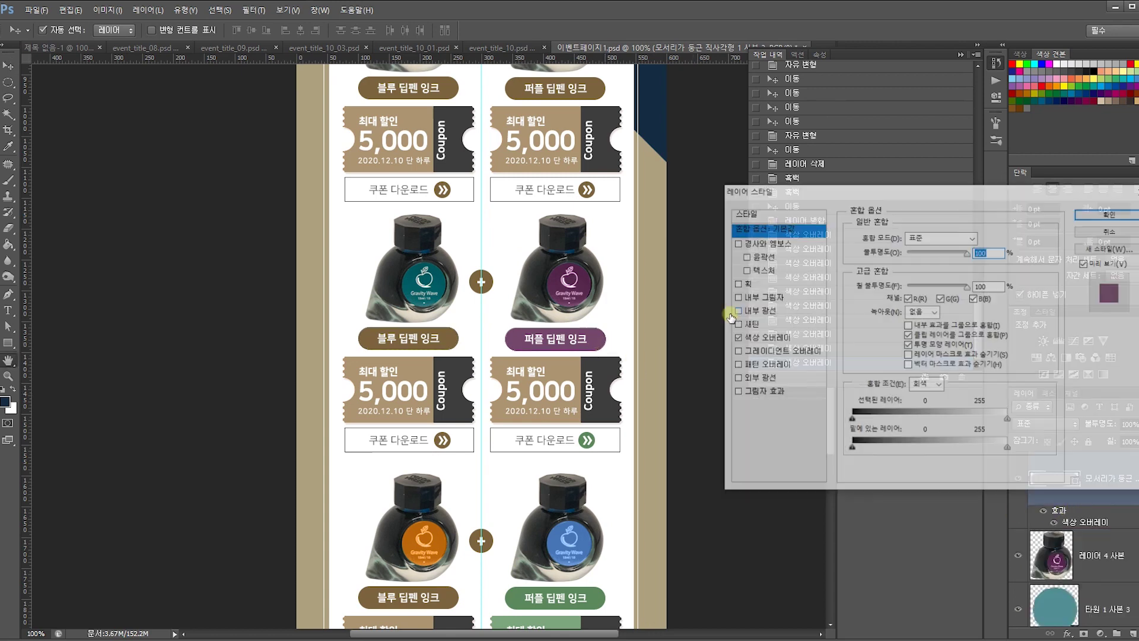
left_click(794, 339)
left_click(992, 237)
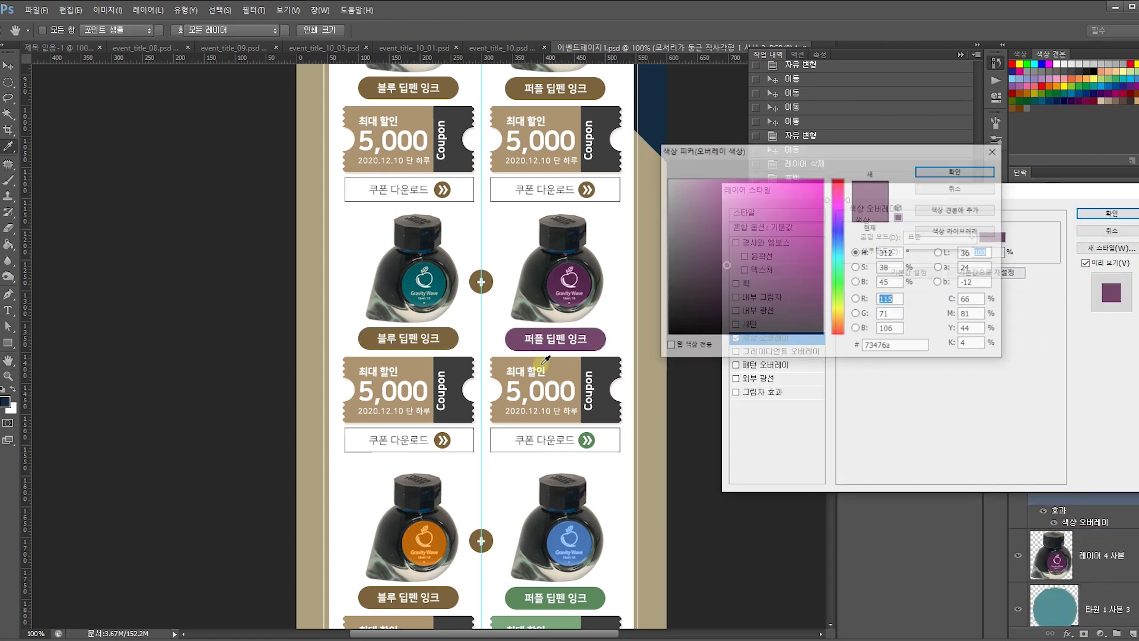
left_click(445, 341)
key("Return")
key("Return")
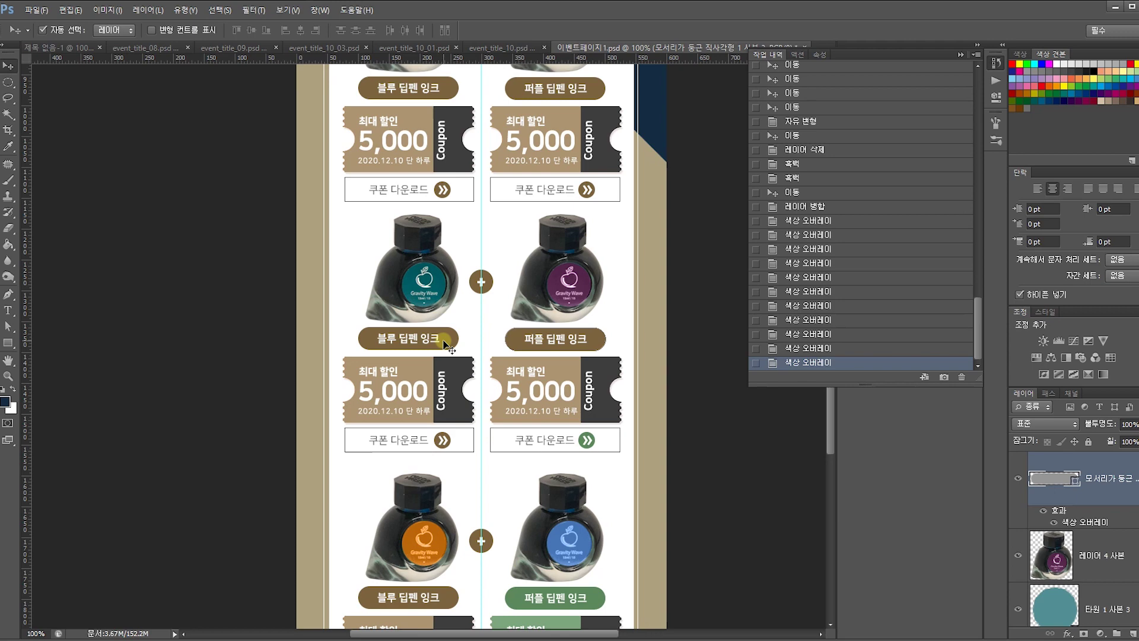
Set the colour overlay of the green arrow circle in the second row's 쿠폰 다운로드 button to the brown #7b633e.
left_click(582, 438)
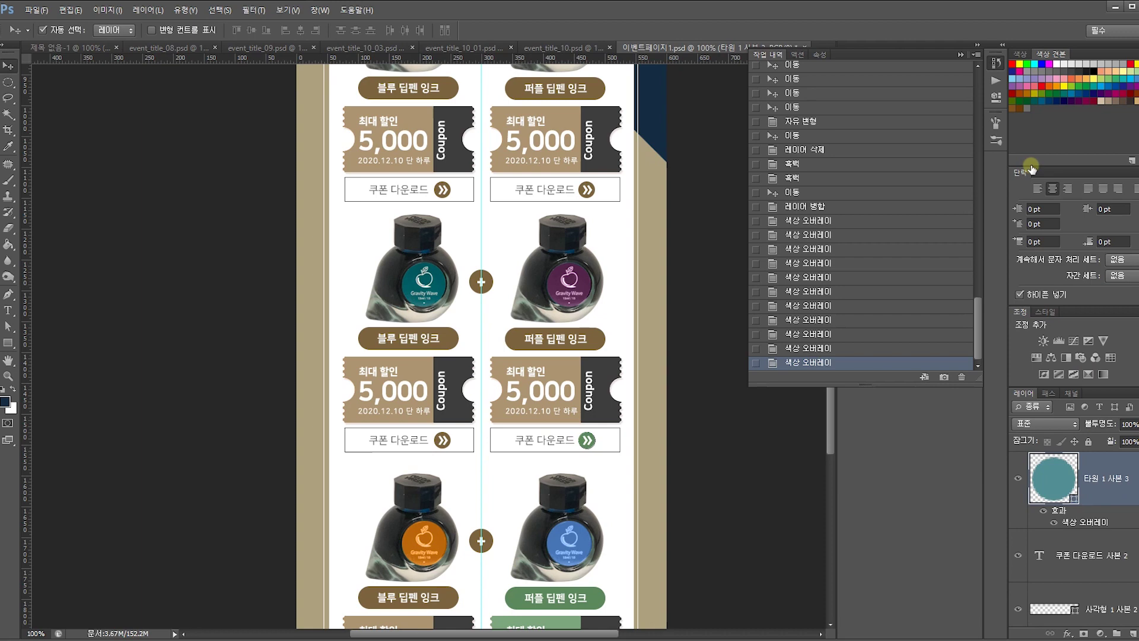
left_click(771, 324)
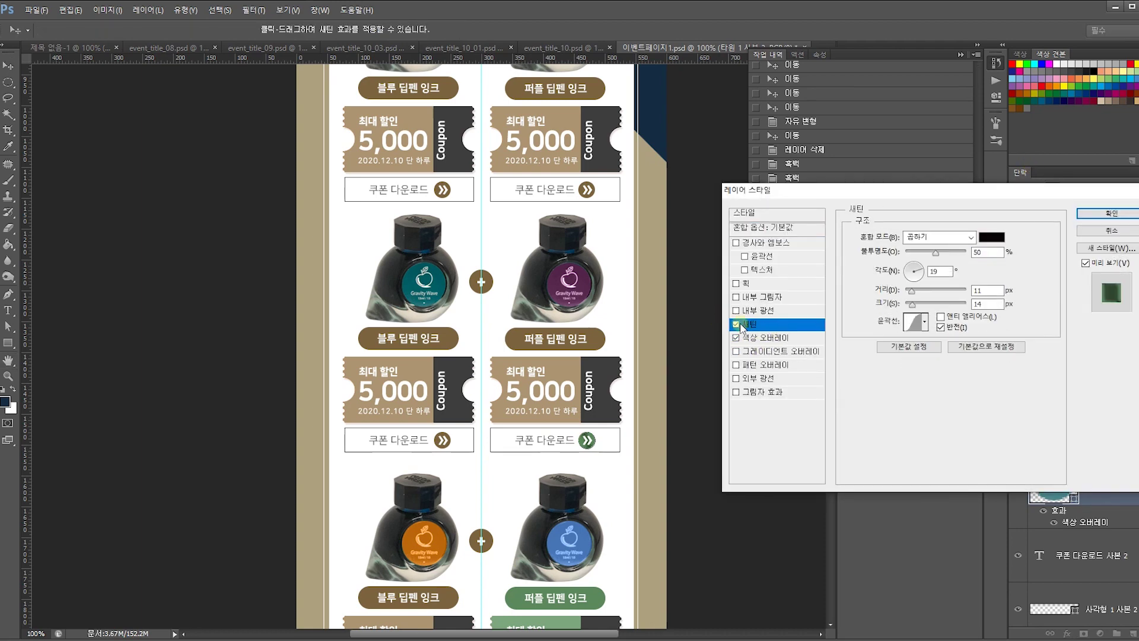
left_click(774, 339)
left_click(923, 274)
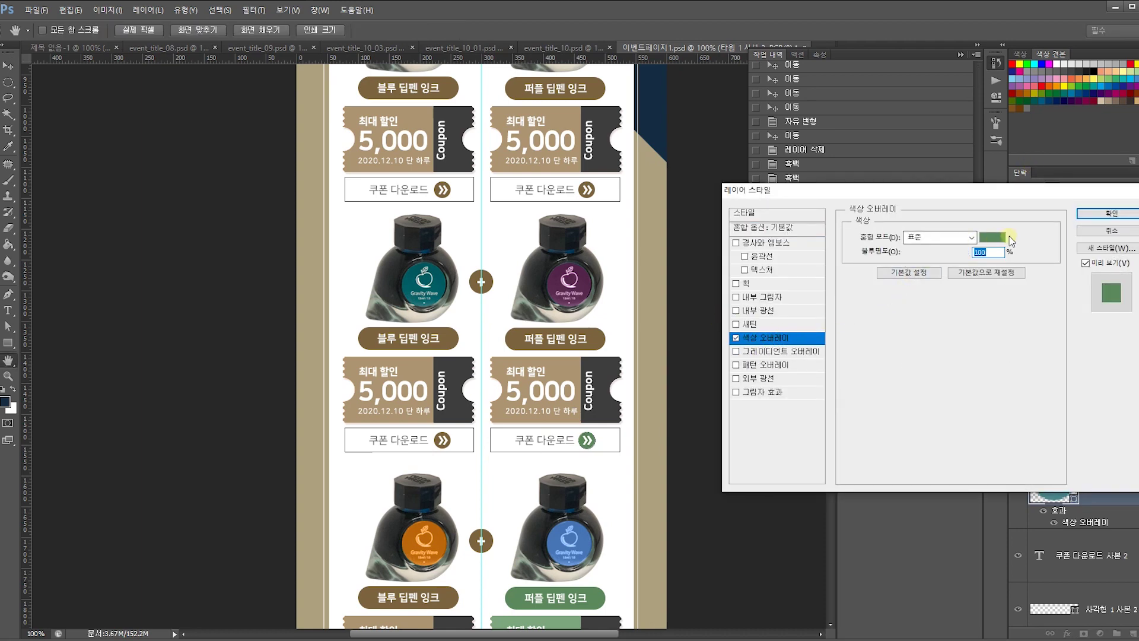
left_click(991, 238)
left_click(602, 340)
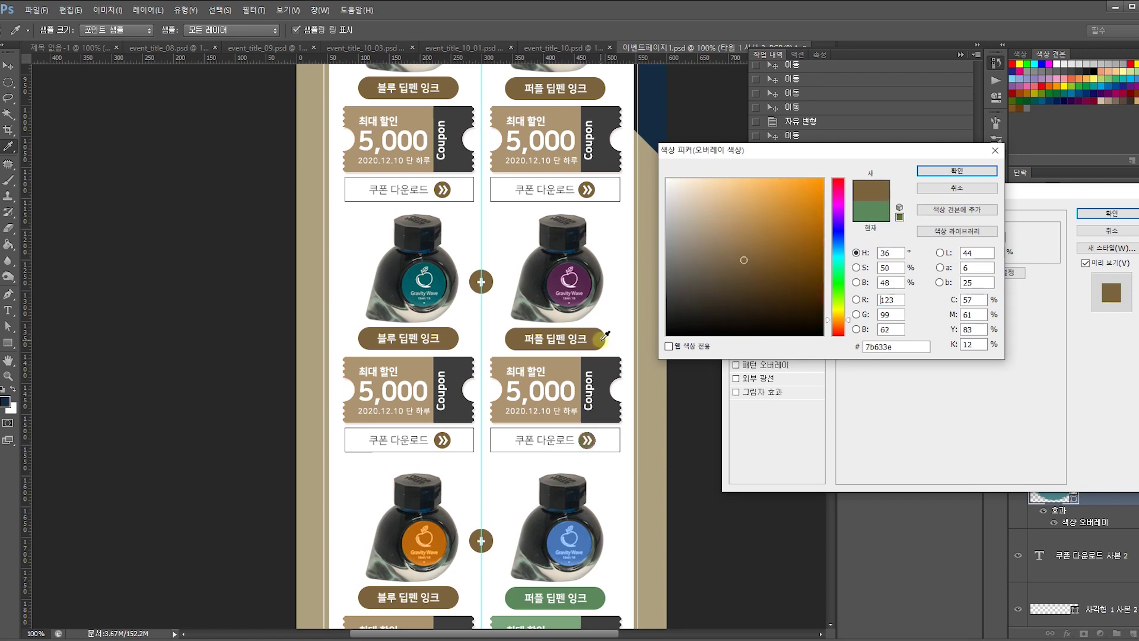
key("Return")
key("Return")
Set the colour overlay of the third row's green 퍼플 딥펜 잉크 name pill to the brown #7b633e.
scroll(522, 463, "down", 4)
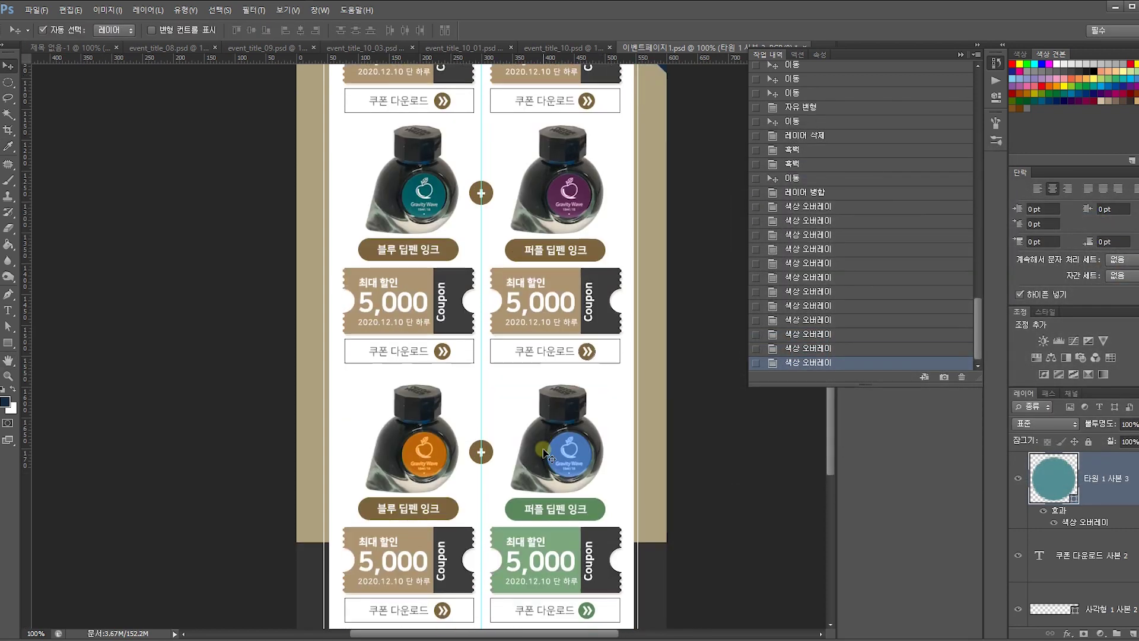
left_click(583, 405)
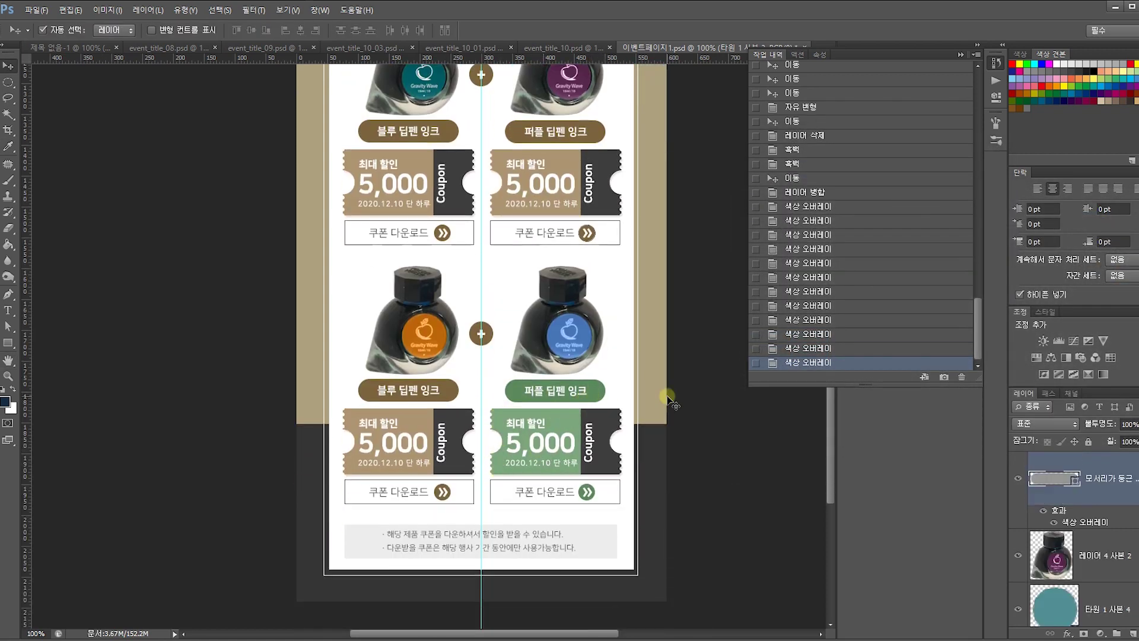
double_click(1118, 493)
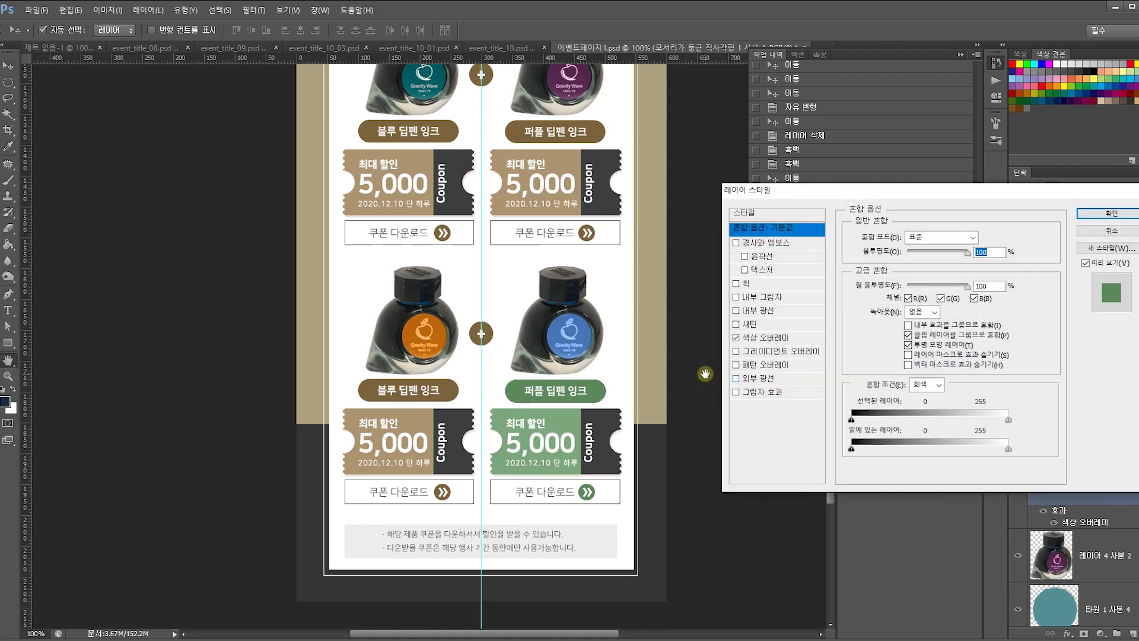
left_click(792, 343)
left_click(988, 237)
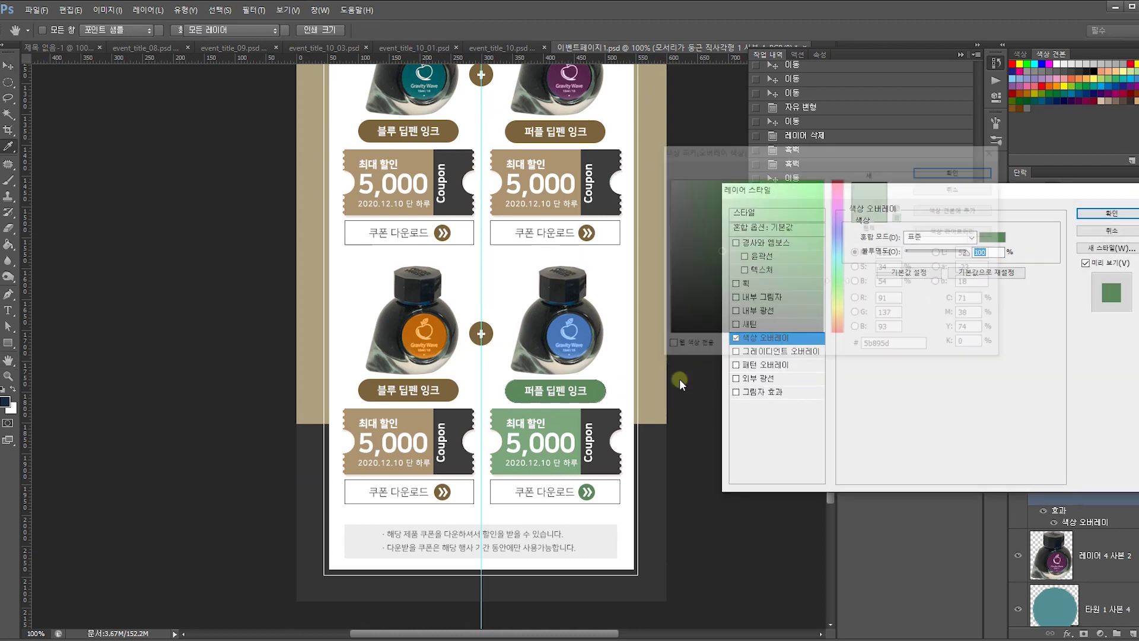
left_click(446, 483)
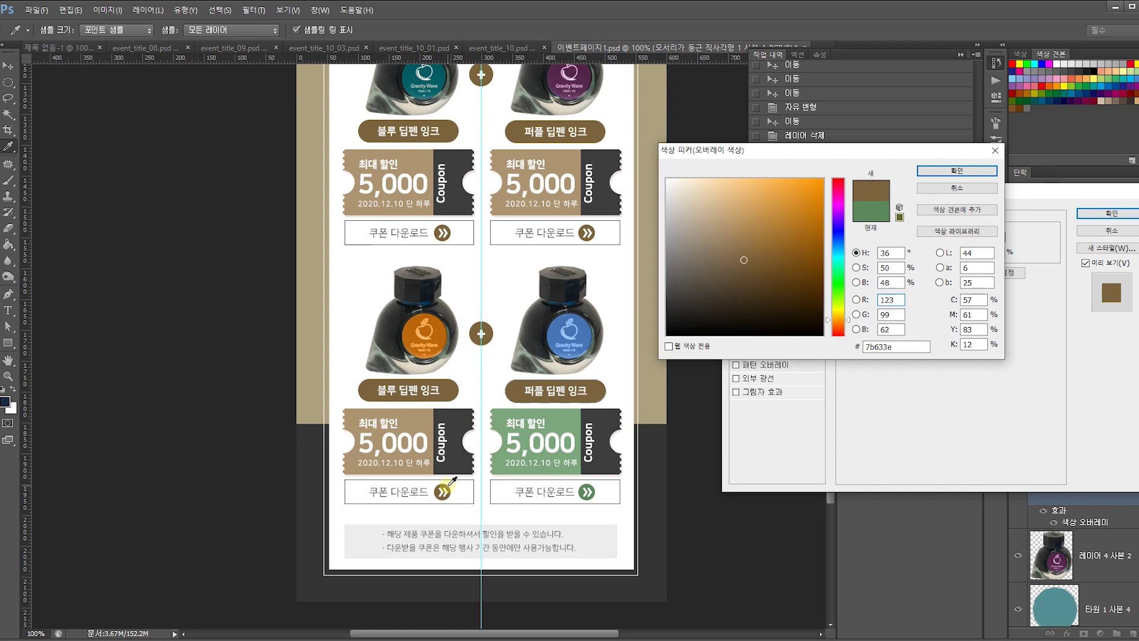
key("Return")
key("Return")
Match the colour overlay of the third row's green 5,000 coupon to the tan coupon beside it.
left_click(565, 419)
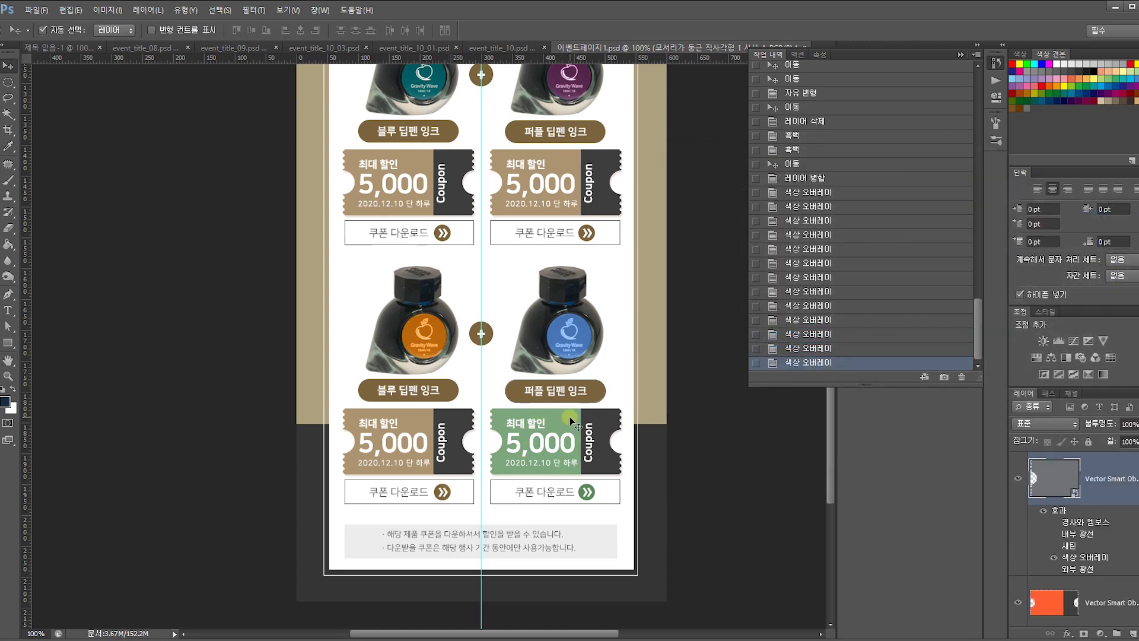
double_click(1119, 495)
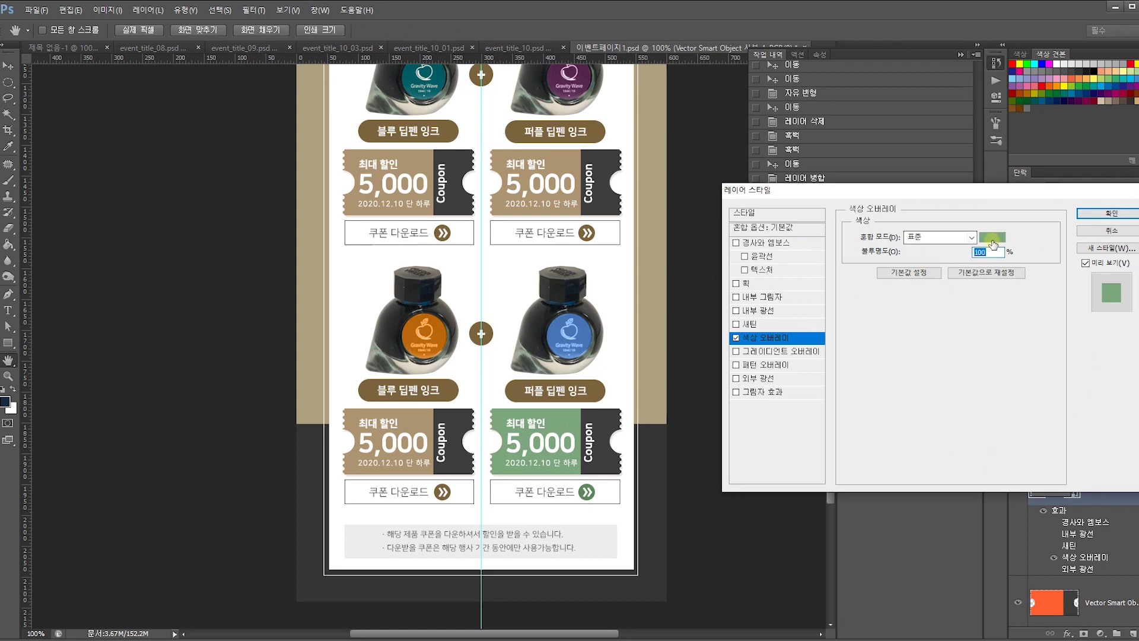
left_click(992, 238)
left_click(425, 419)
key("Return")
key("Return")
Set the colour overlay of the green arrow circle in the third row's 쿠폰 다운로드 button to the brown #7b633e.
left_click(586, 495)
left_click(1051, 553)
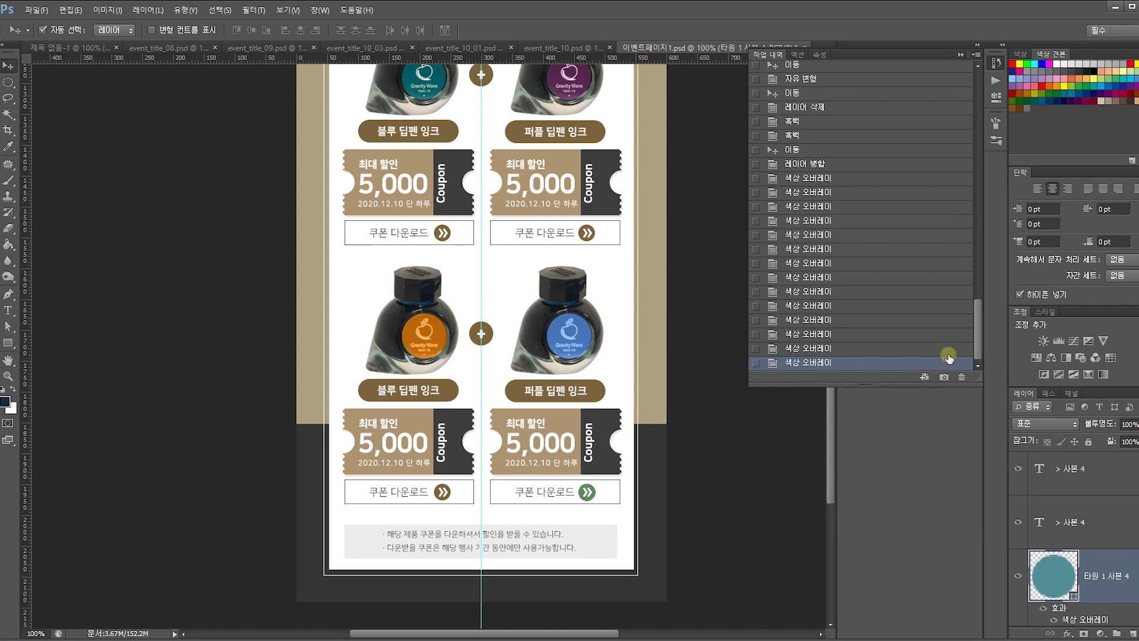
left_click(772, 337)
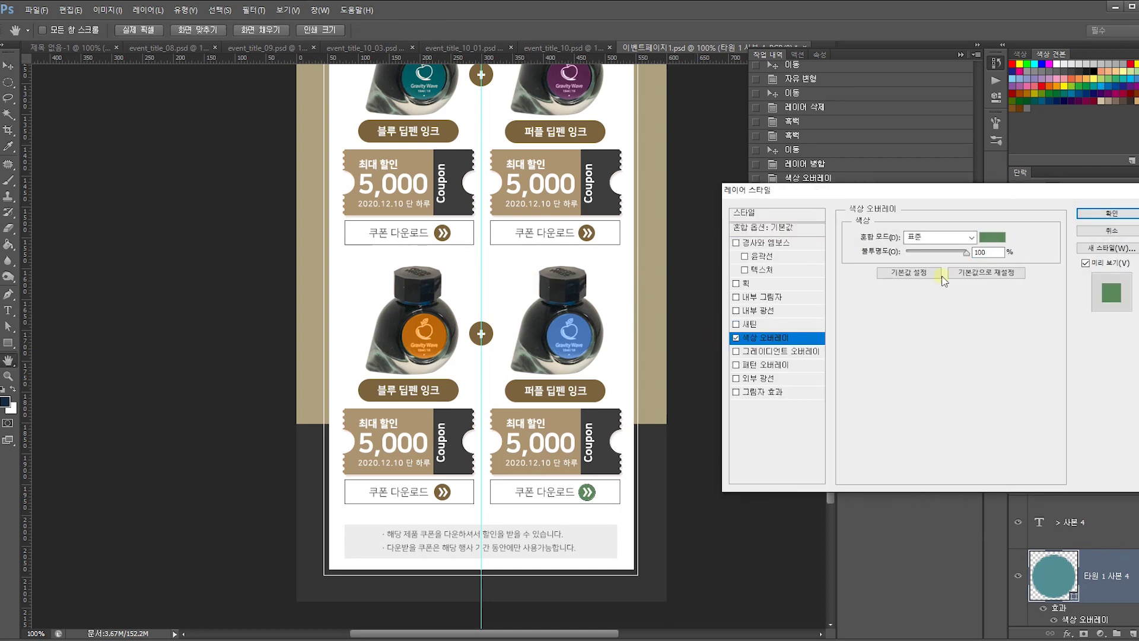
left_click(978, 245)
left_click(598, 392)
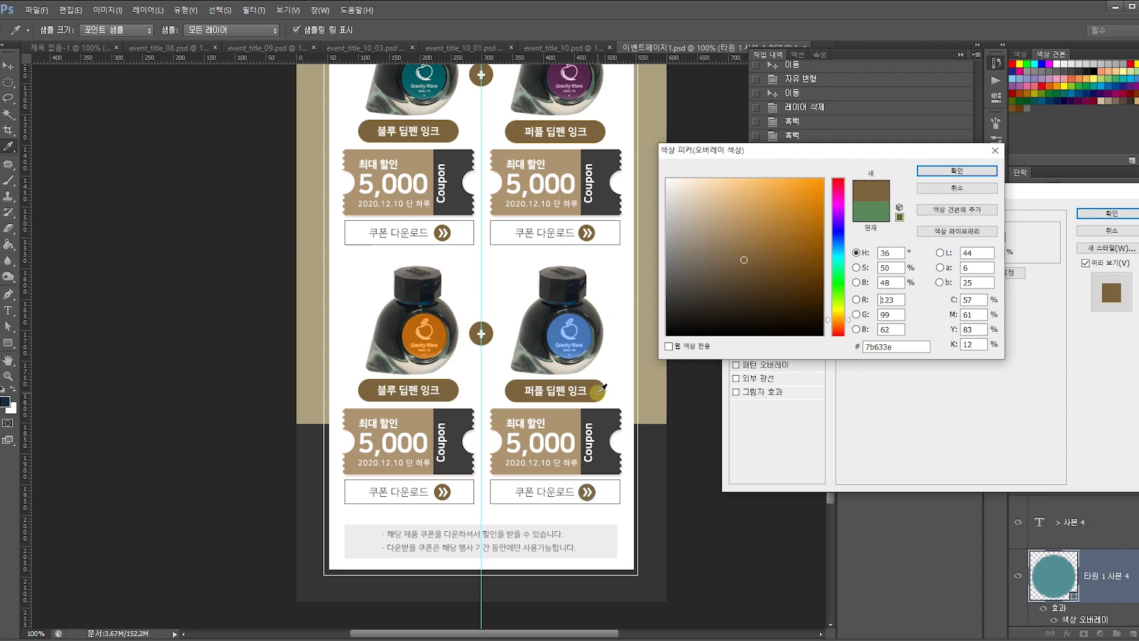
key("Return")
key("Return")
Try a grey #888888 colour overlay on the dark Coupon stub of the third row's 퍼플 딥펜 잉크 coupon.
left_click_drag(566, 307, 541, 116)
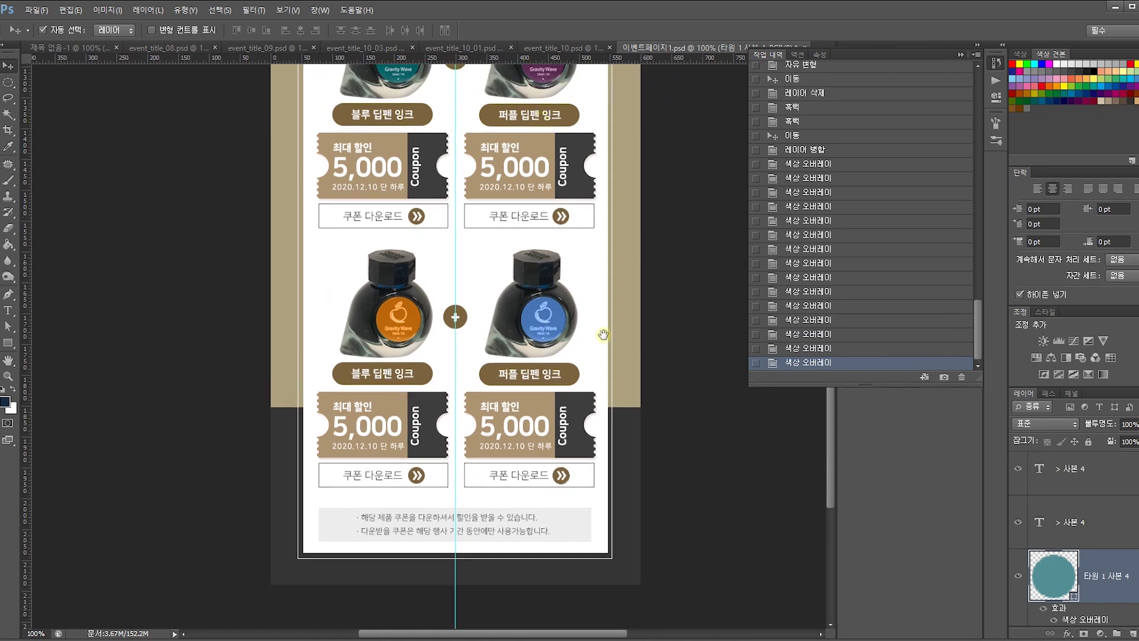
left_click(581, 414)
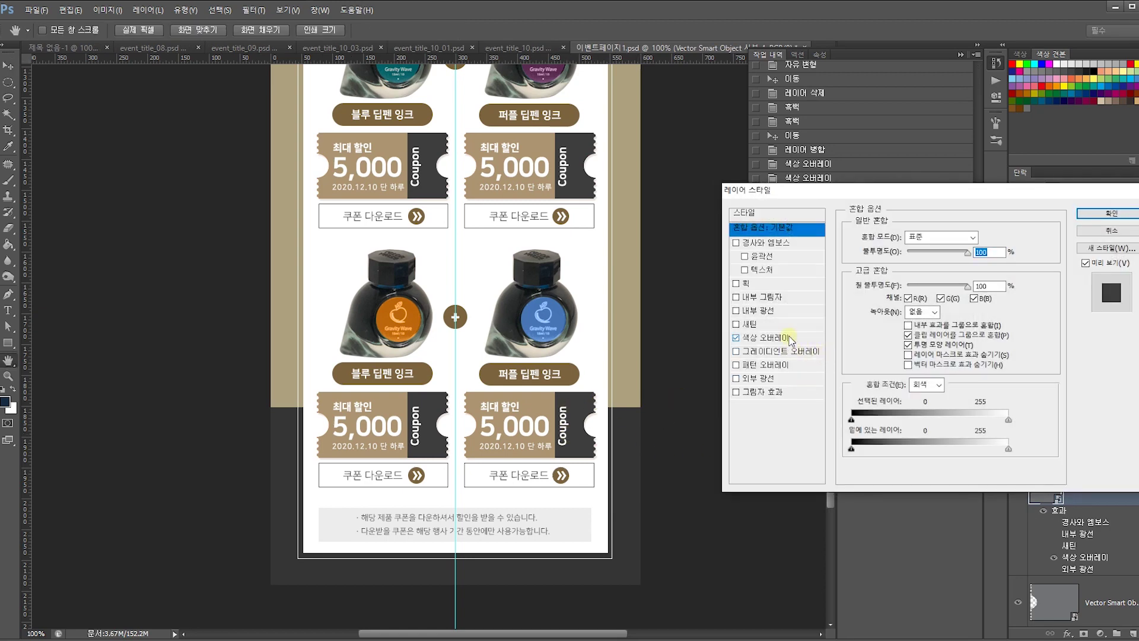
left_click(789, 338)
left_click(994, 240)
left_click_drag(724, 274, 666, 251)
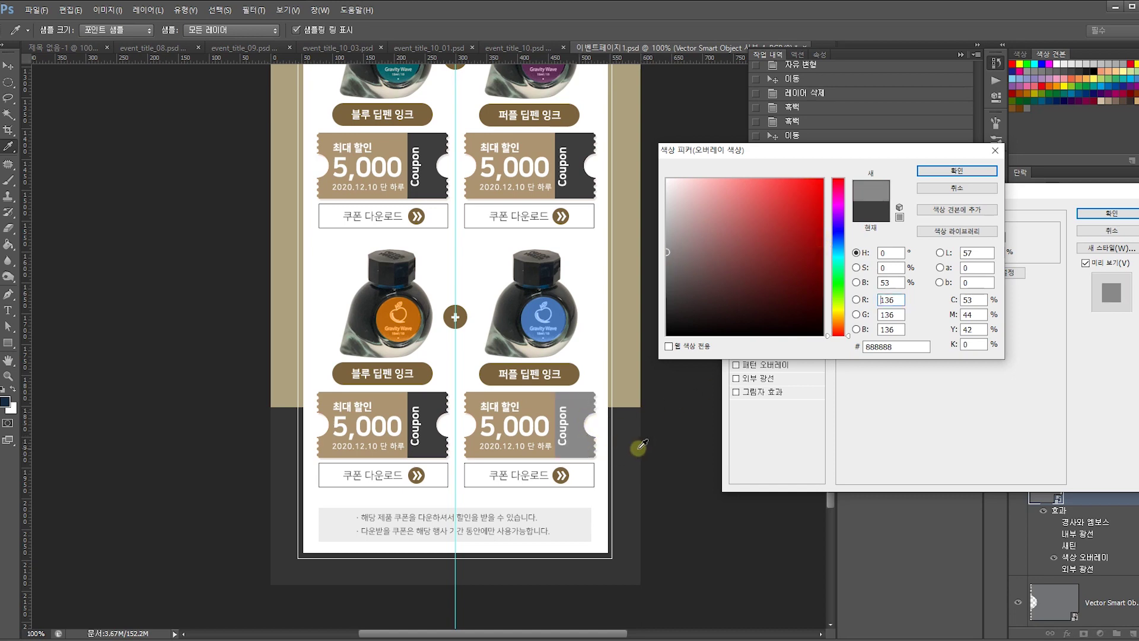
left_click(957, 188)
left_click(1137, 233)
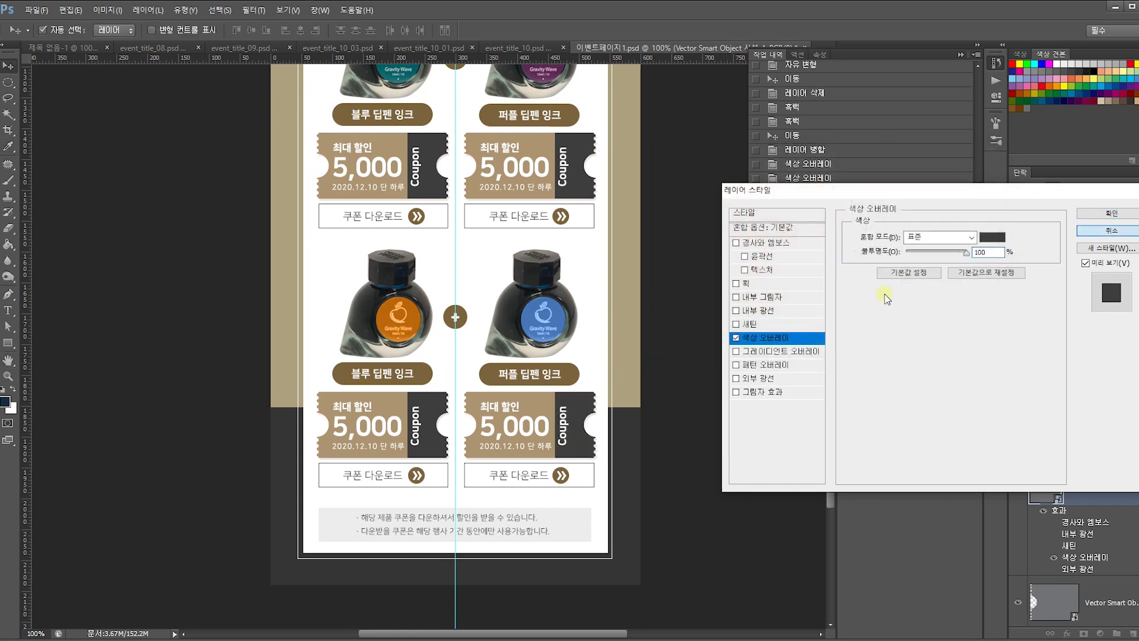
Try a brown #7b633e colour overlay on the red 자세히보기 button below the event dates.
left_click(663, 285)
left_click_drag(662, 284, 672, 338)
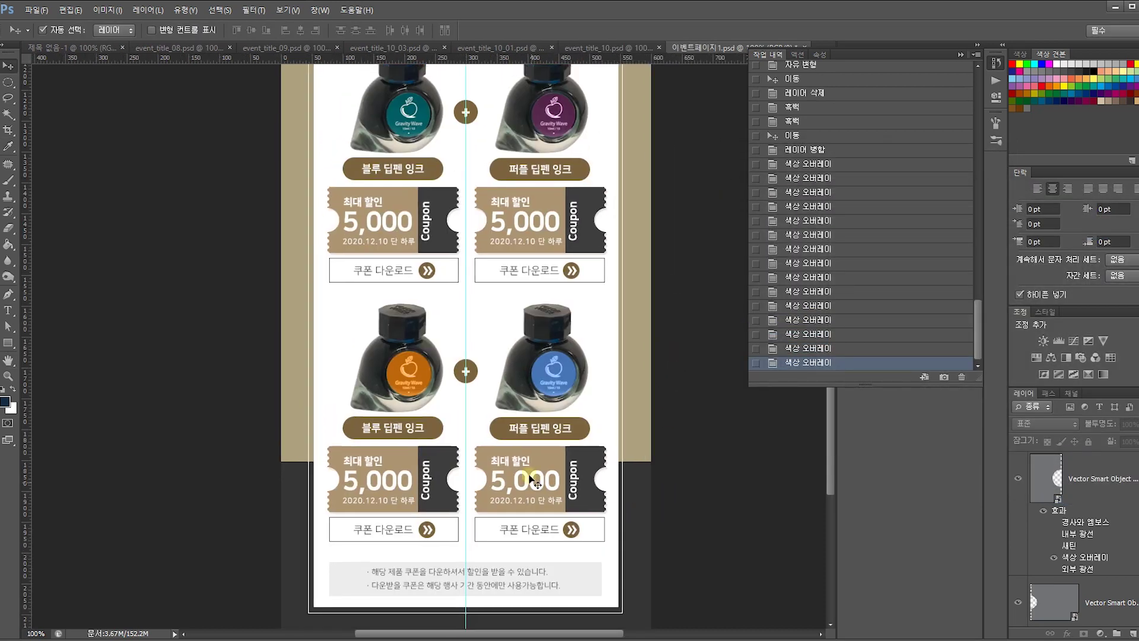
scroll(526, 209, "up", 5)
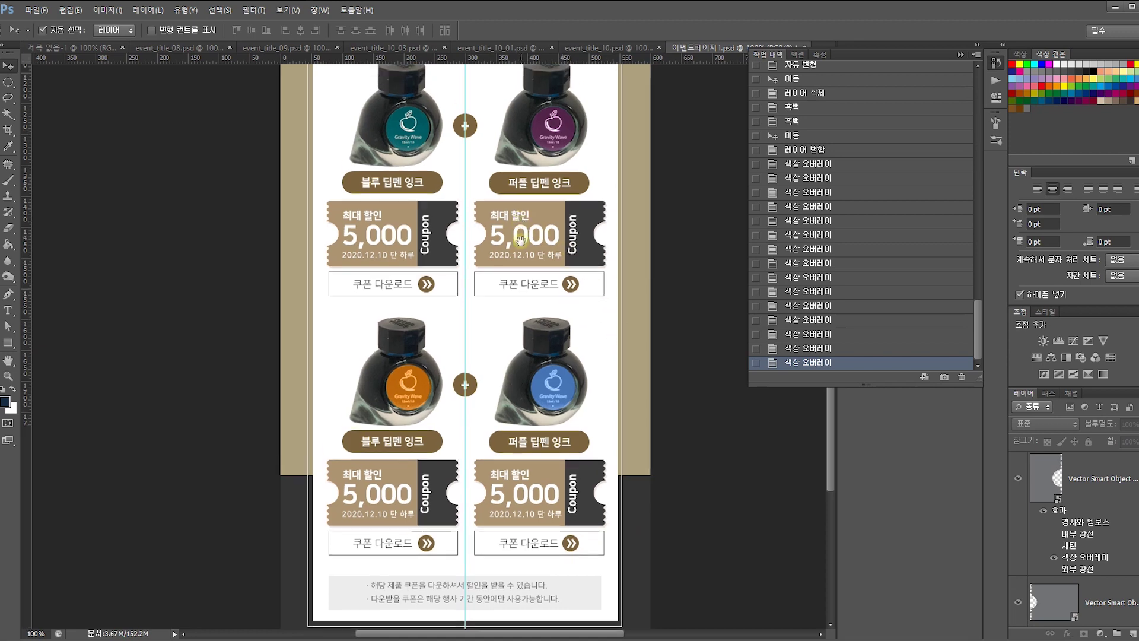
scroll(534, 266, "up", 7)
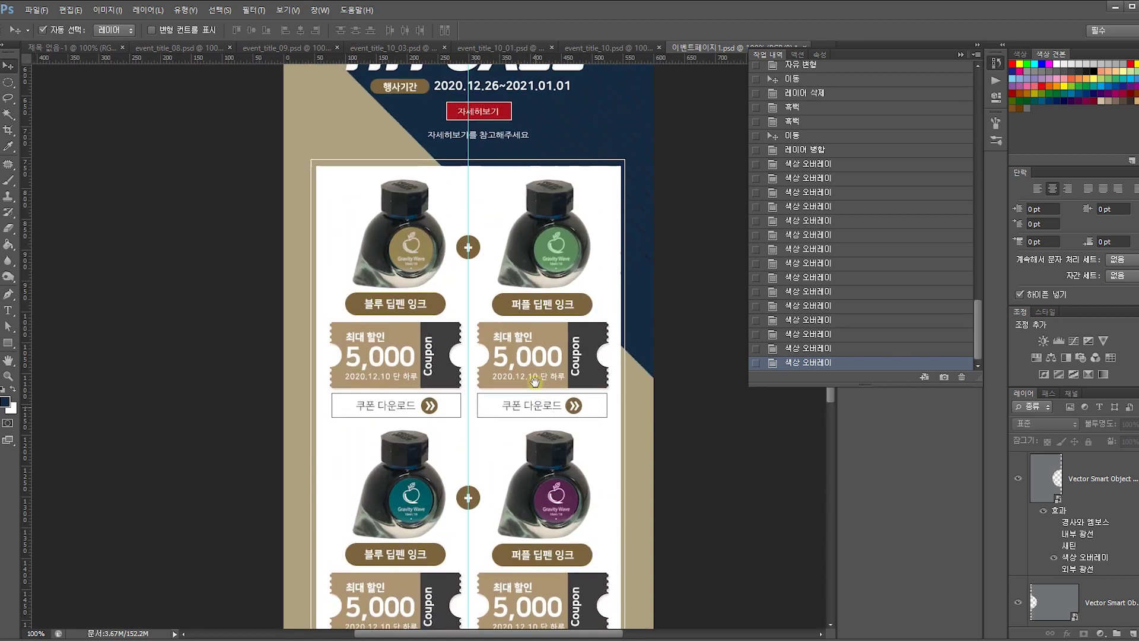
key("ctrl+r")
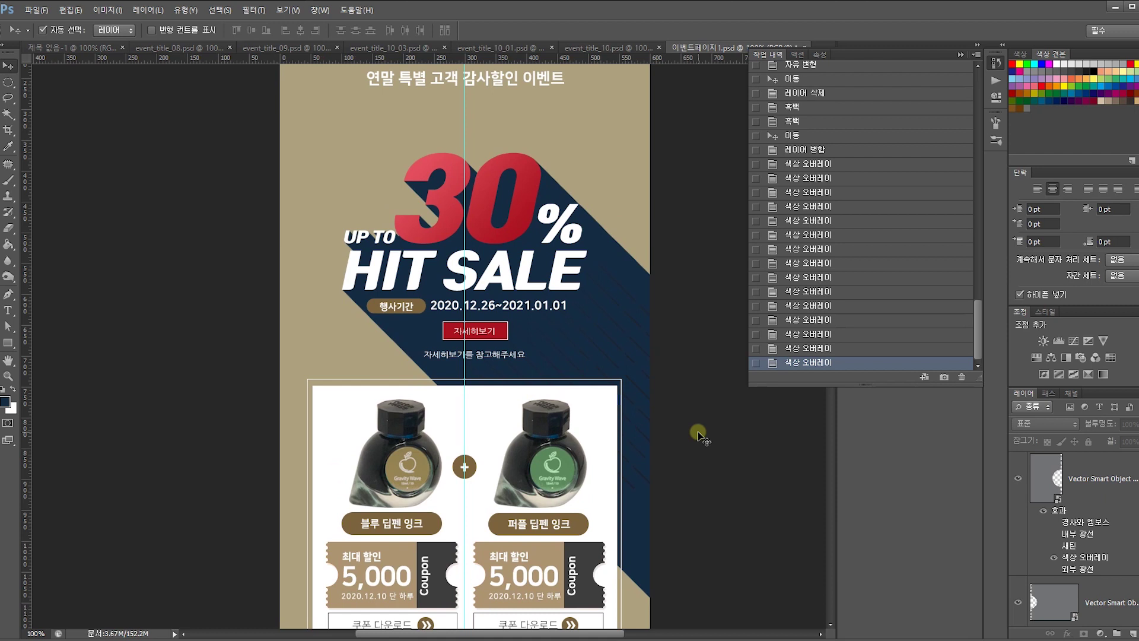
left_click(500, 335)
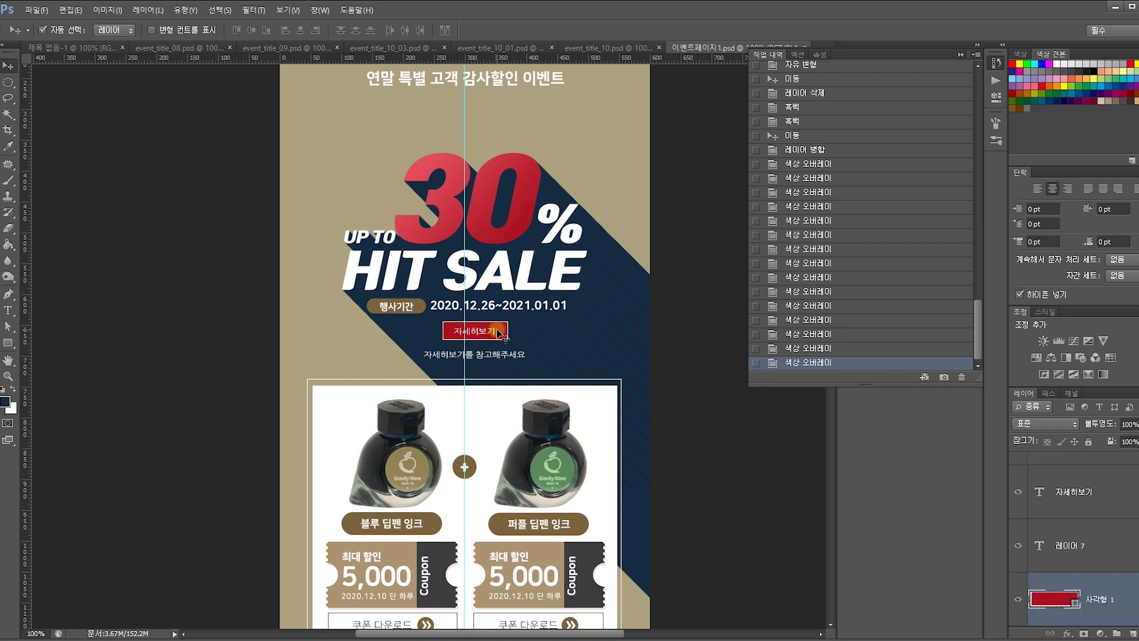
left_click(558, 328)
left_click(502, 338)
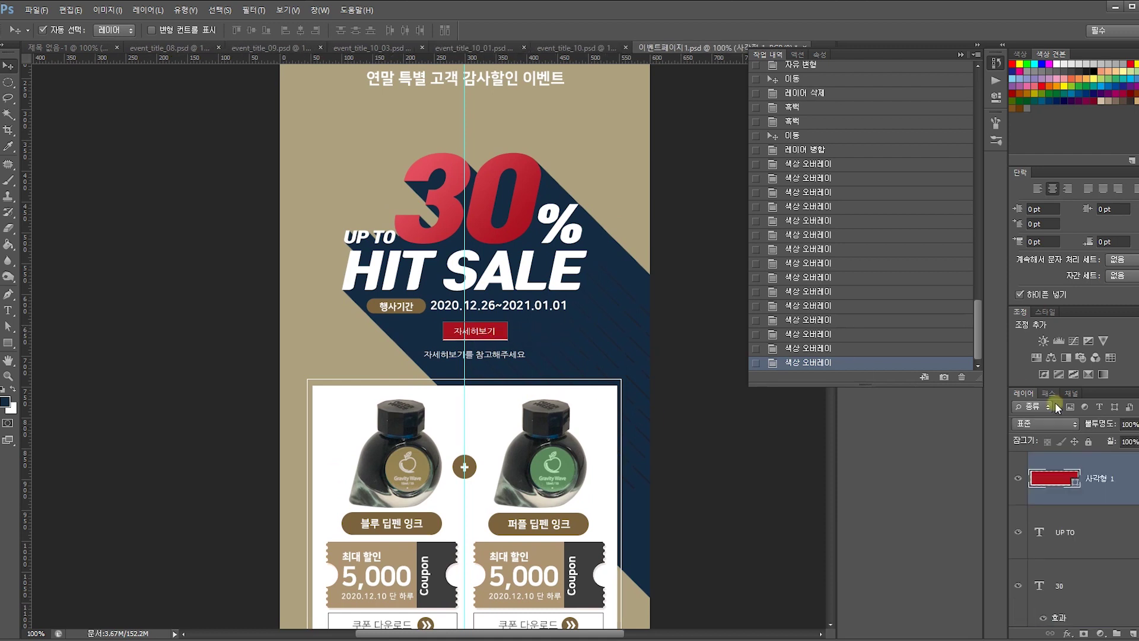
double_click(1123, 460)
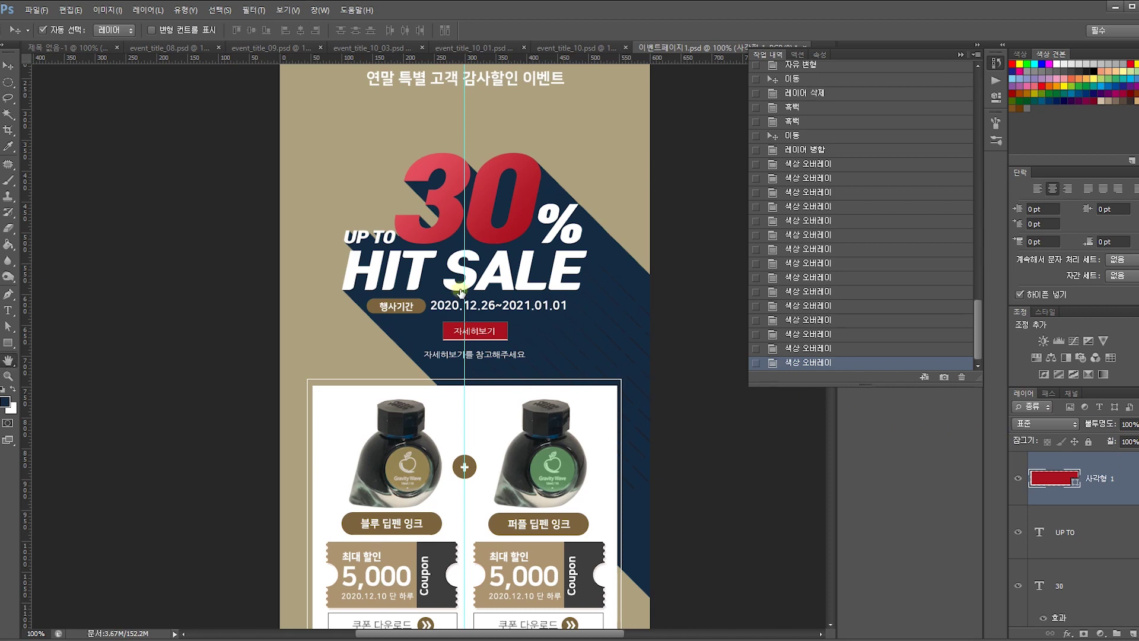
left_click(789, 338)
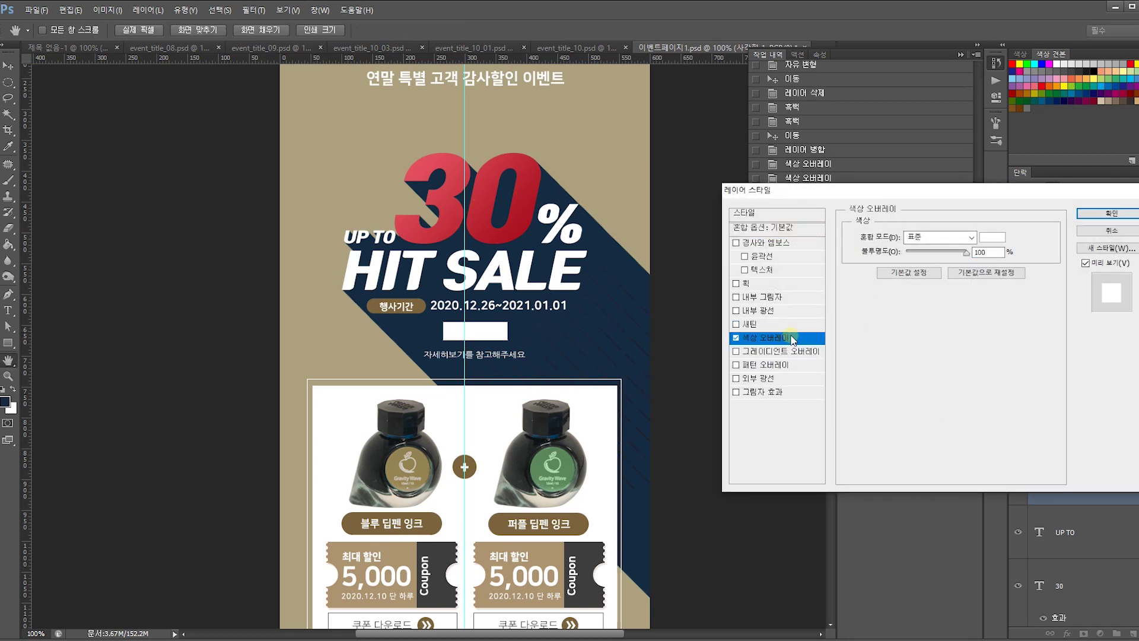
left_click(996, 242)
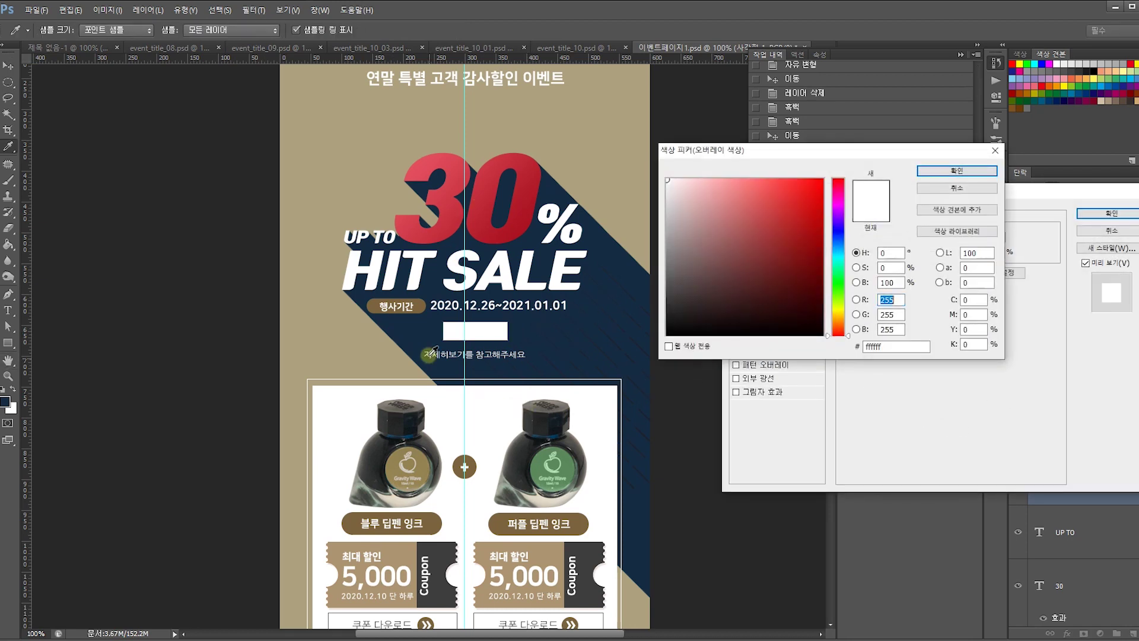
left_click(421, 301)
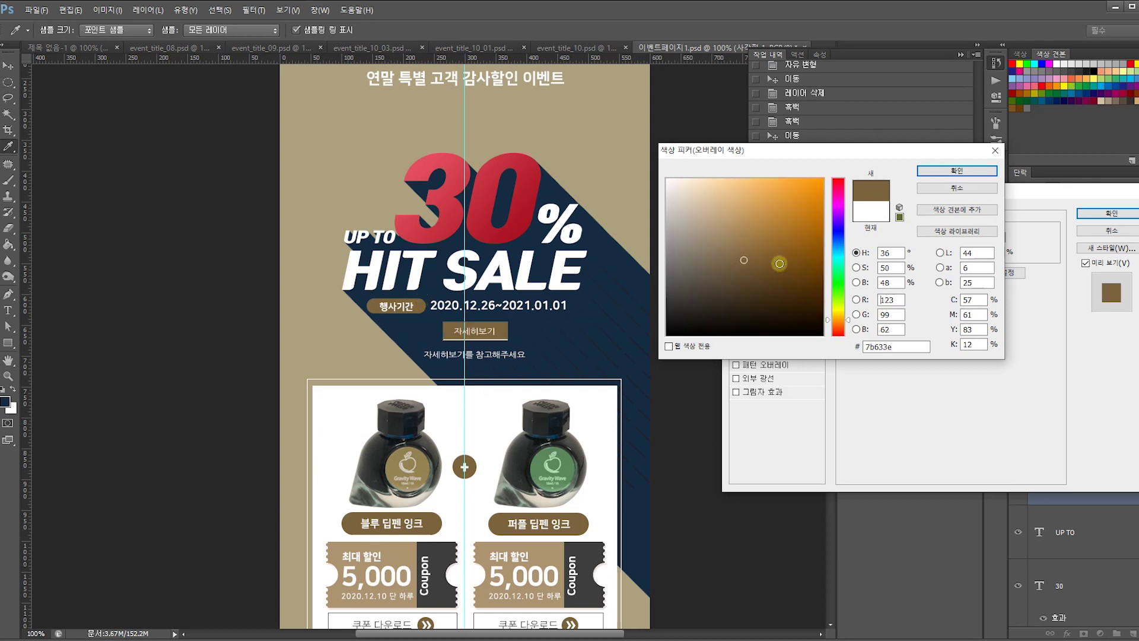
left_click(957, 187)
left_click(1111, 213)
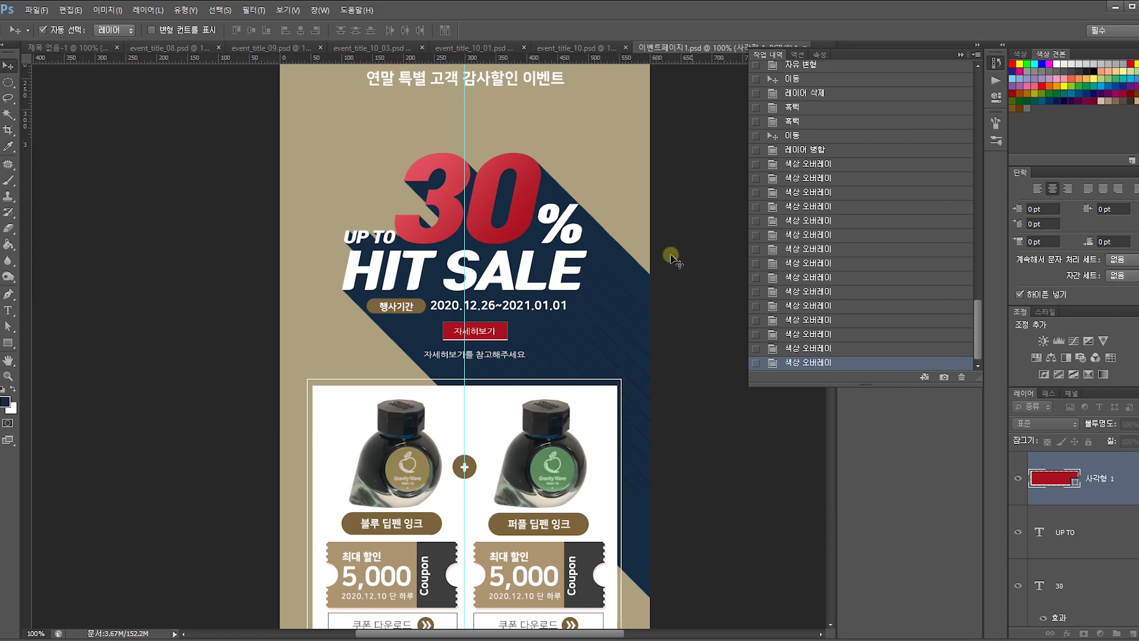
Try brown colour overlays, including #7b633e and #4f4536, on the navy long shadow behind the 30% HIT SALE headline.
left_click(631, 273)
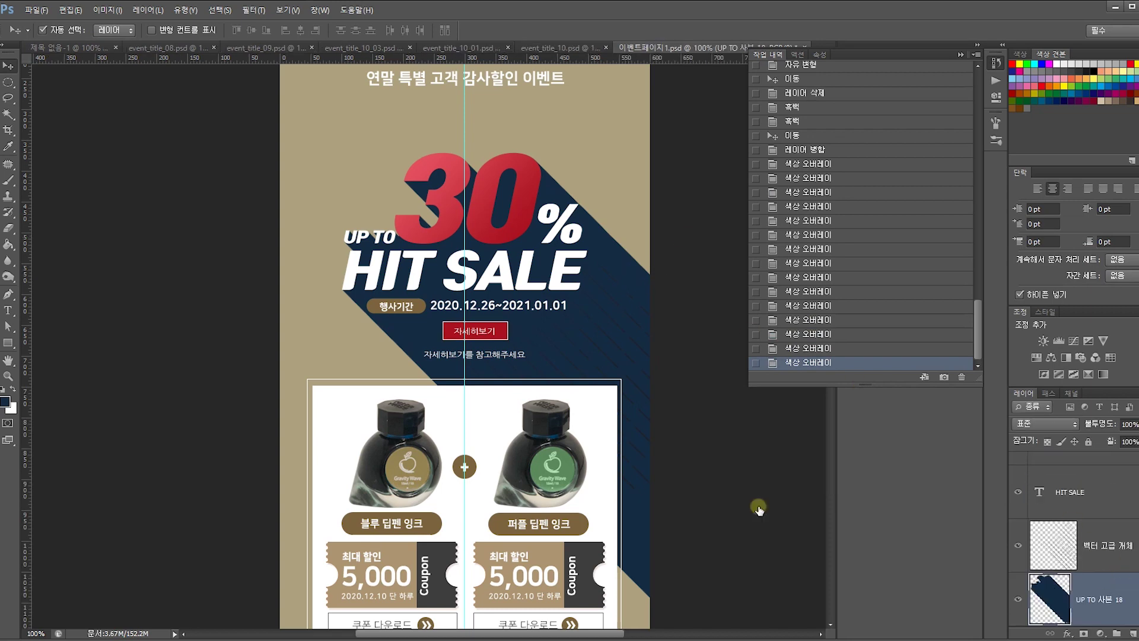
left_click(760, 338)
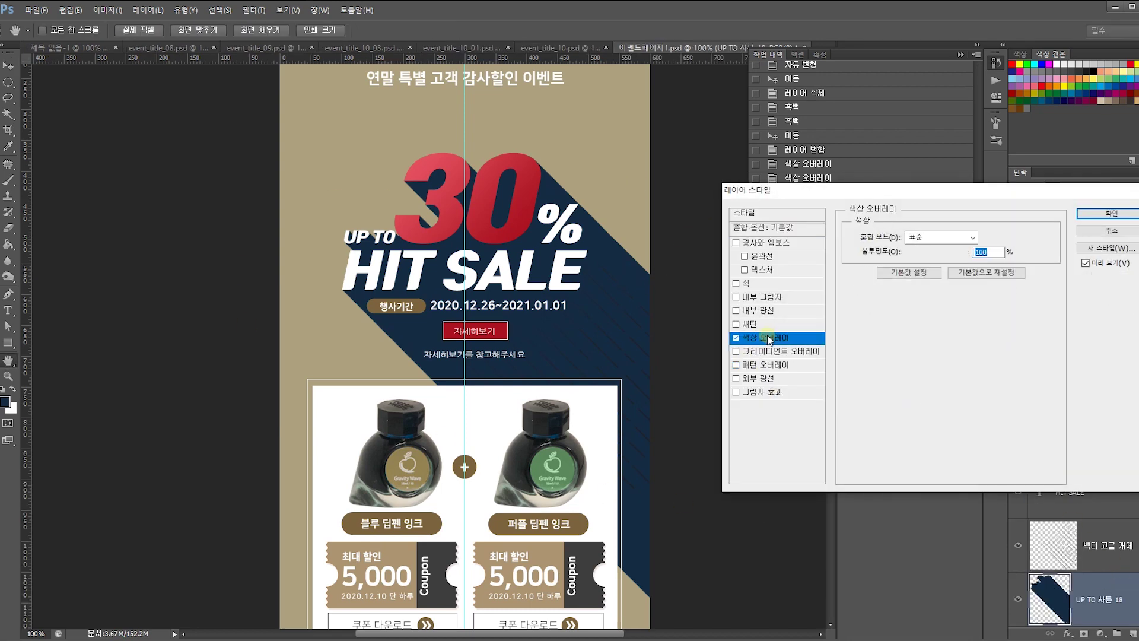
left_click(998, 242)
left_click(581, 526)
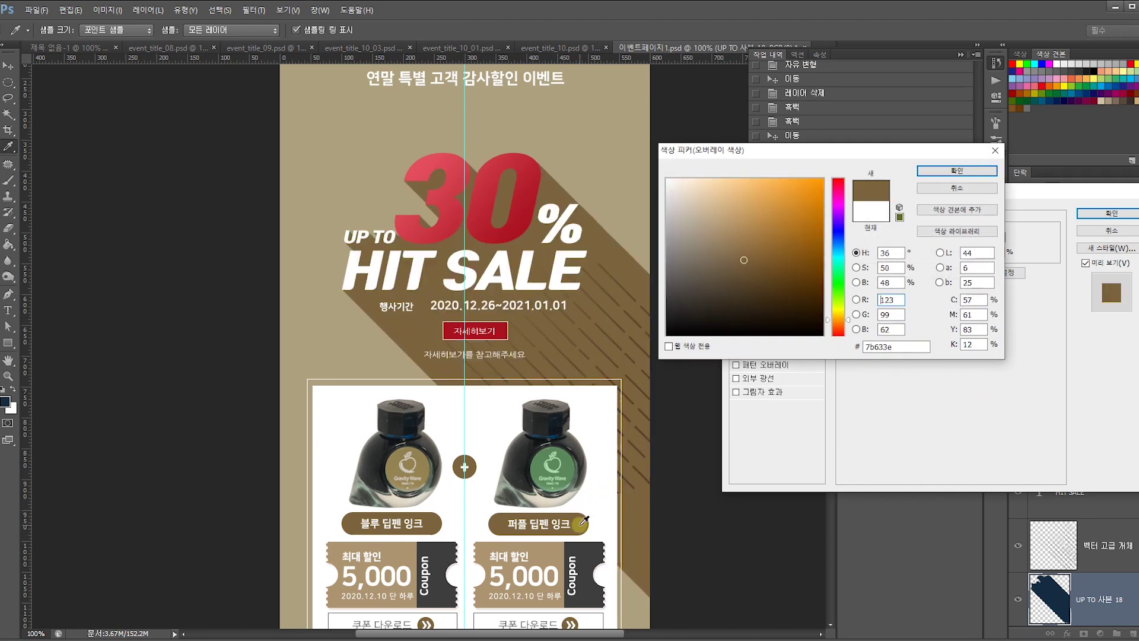
left_click_drag(747, 278, 712, 278)
left_click(712, 273)
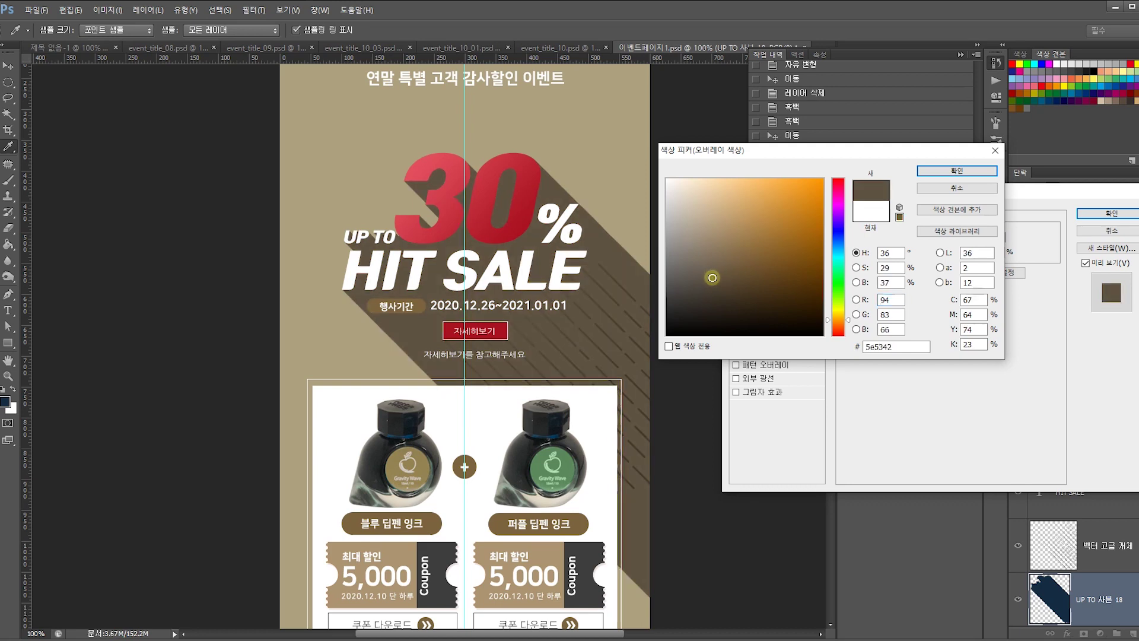
left_click(716, 288)
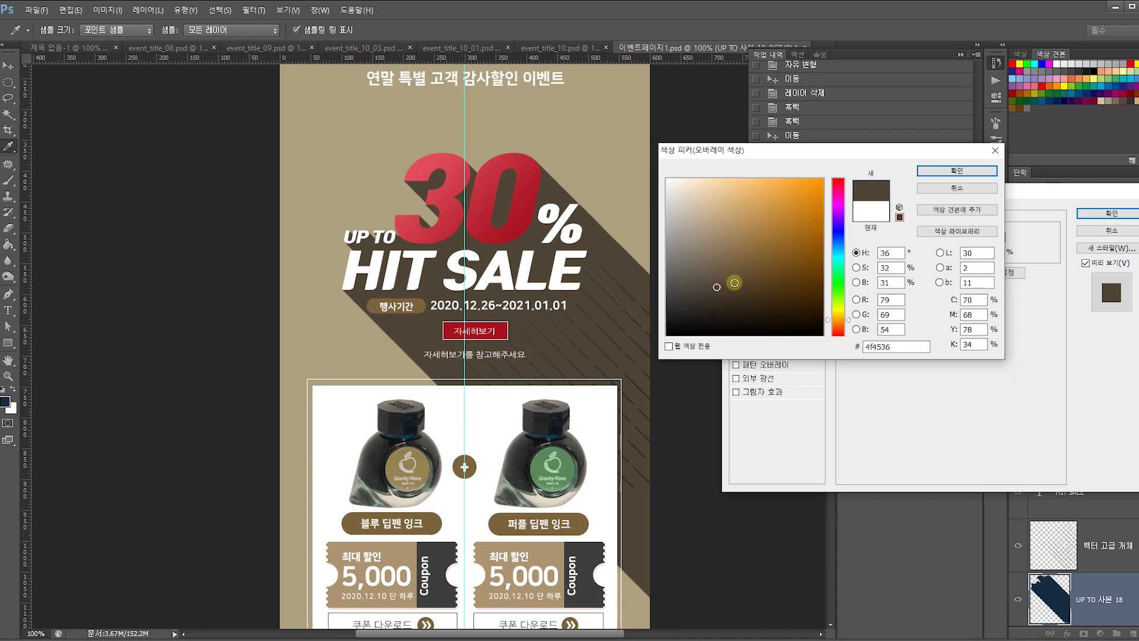
left_click(955, 188)
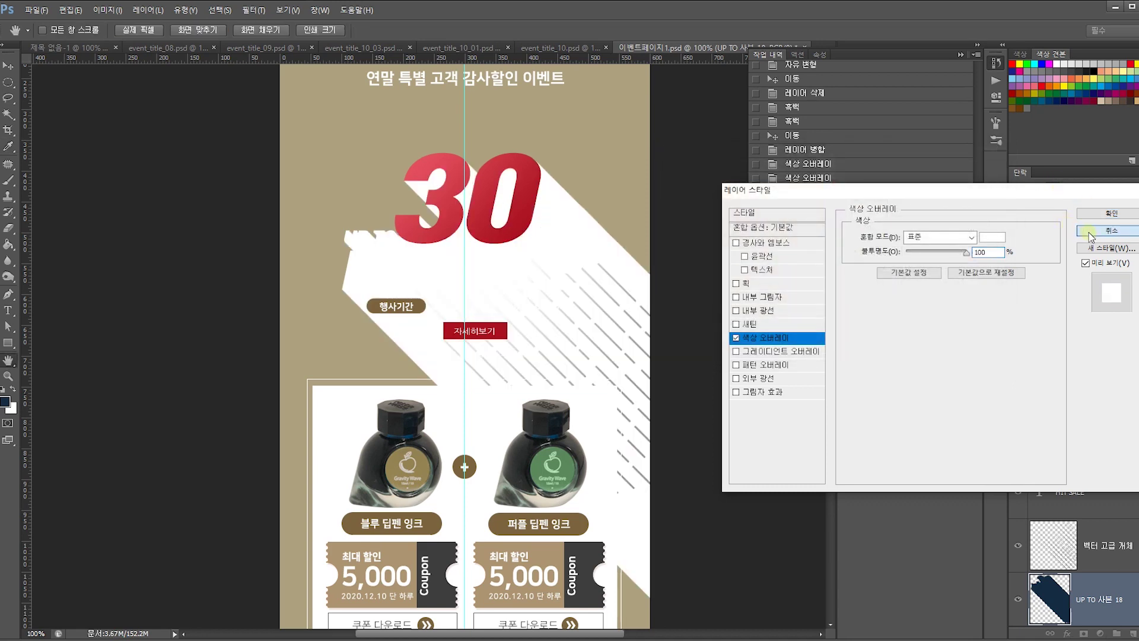
left_click(1090, 235)
Move the COUPON title and its 연말 특별 고객 감사할인 이벤트 subtitle down to just above the 30% headline.
scroll(617, 436, "up", 3)
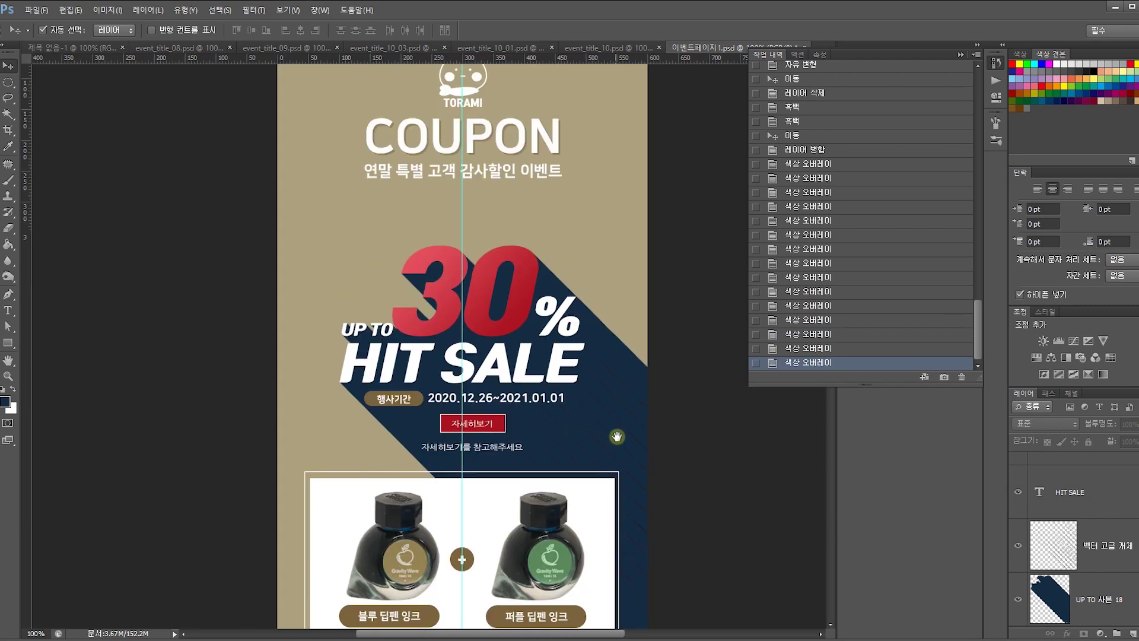
scroll(617, 437, "up", 4)
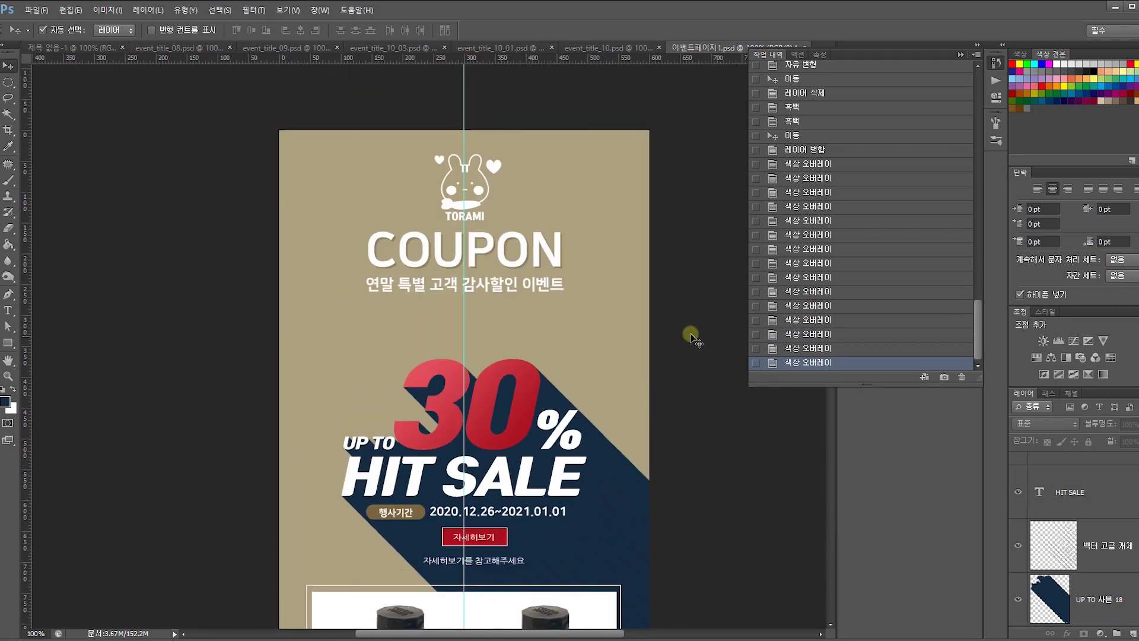
left_click_drag(683, 303, 411, 246)
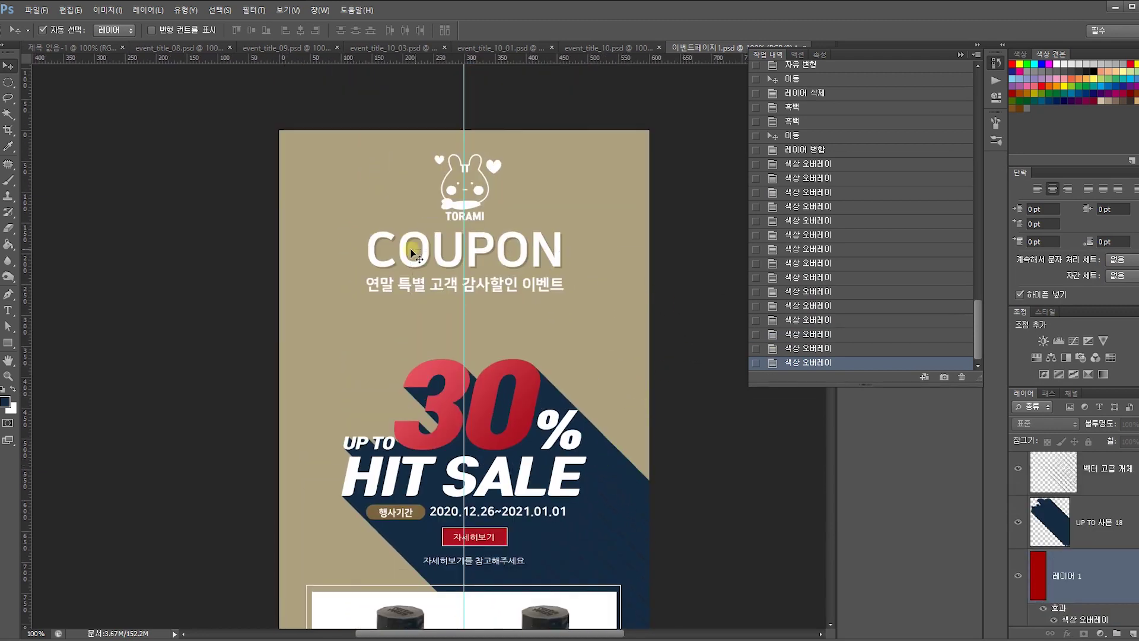
left_click_drag(552, 293, 545, 333)
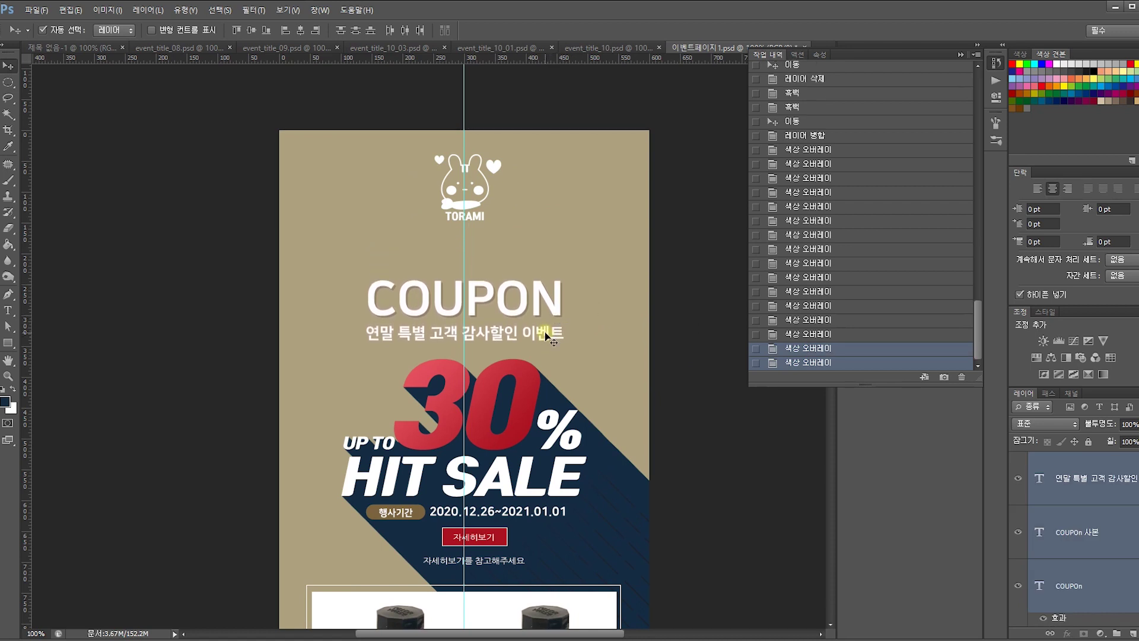
Move the TORAMI rabbit logo down to sit just above the COUPON title.
left_click_drag(474, 208, 476, 253)
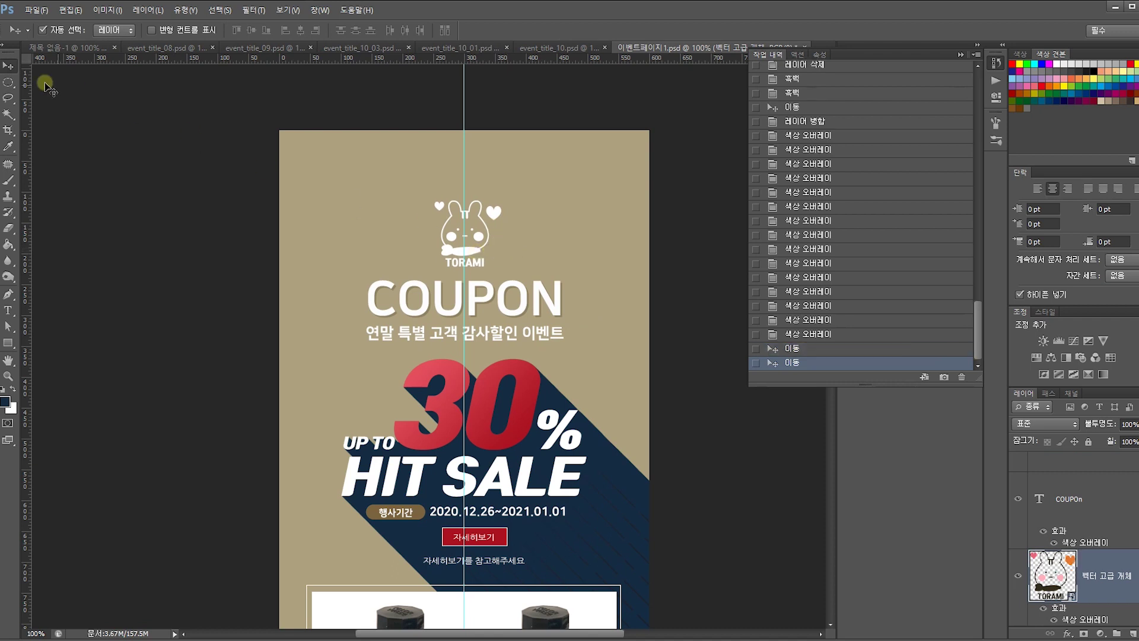
left_click_drag(442, 329, 452, 274)
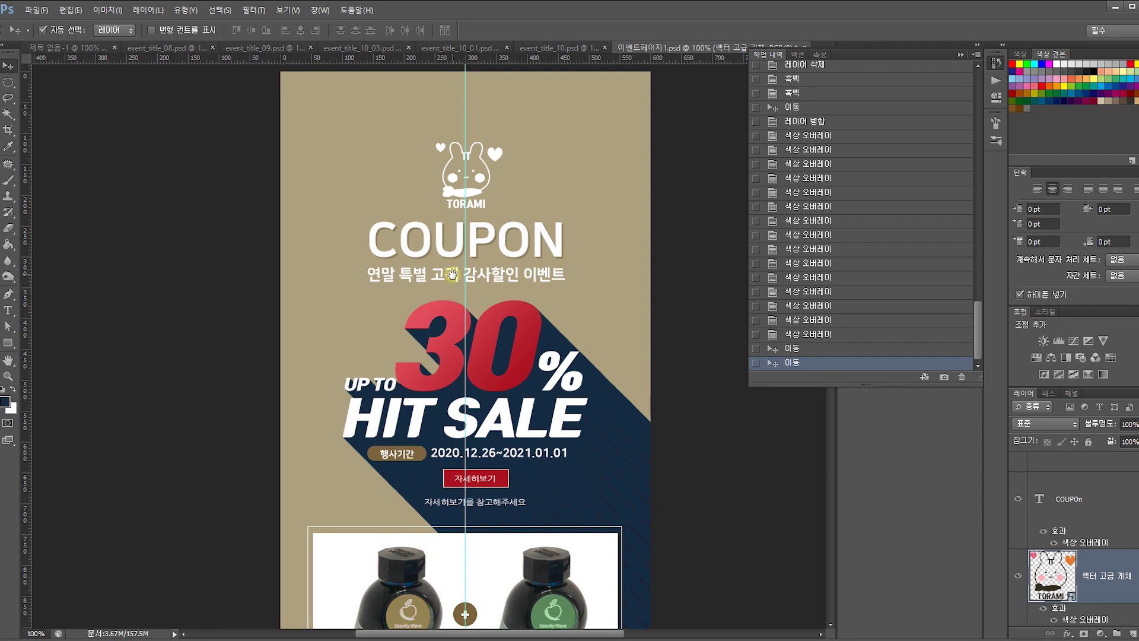
mouse_move(595, 361)
left_mouse_down()
mouse_move(612, 267)
mouse_move(595, 373)
mouse_move(580, 347)
left_mouse_up()
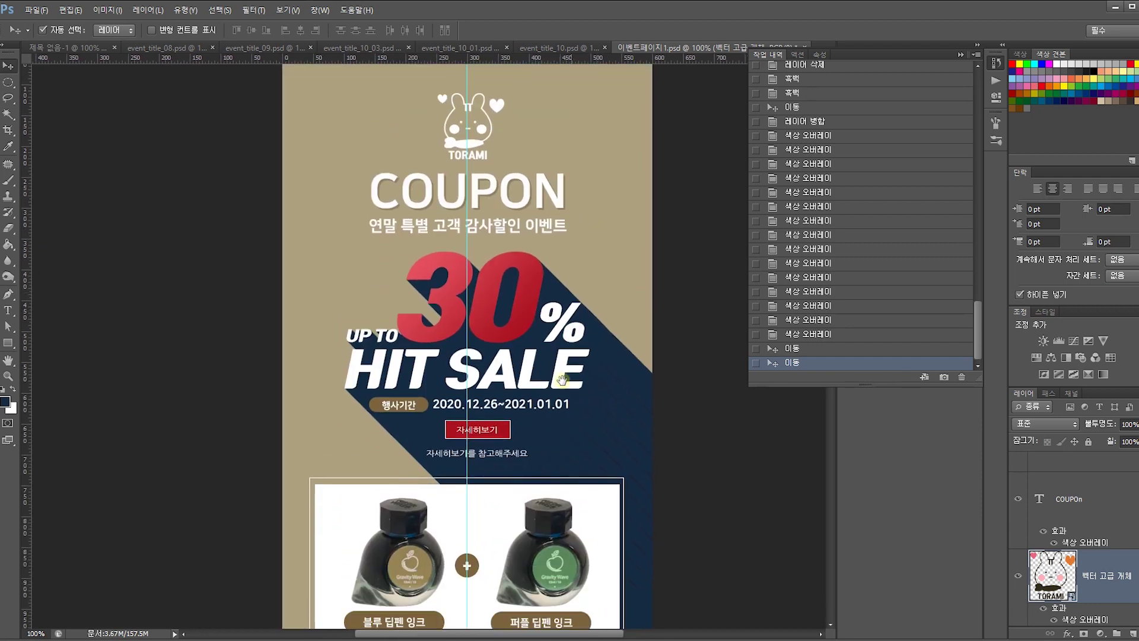
Shift the red 자세히보기 button and the caption beneath it so both are centred on the vertical guide.
left_click(487, 437)
left_click(505, 442)
left_click(490, 455, "shift")
left_click_drag(490, 454, 482, 454)
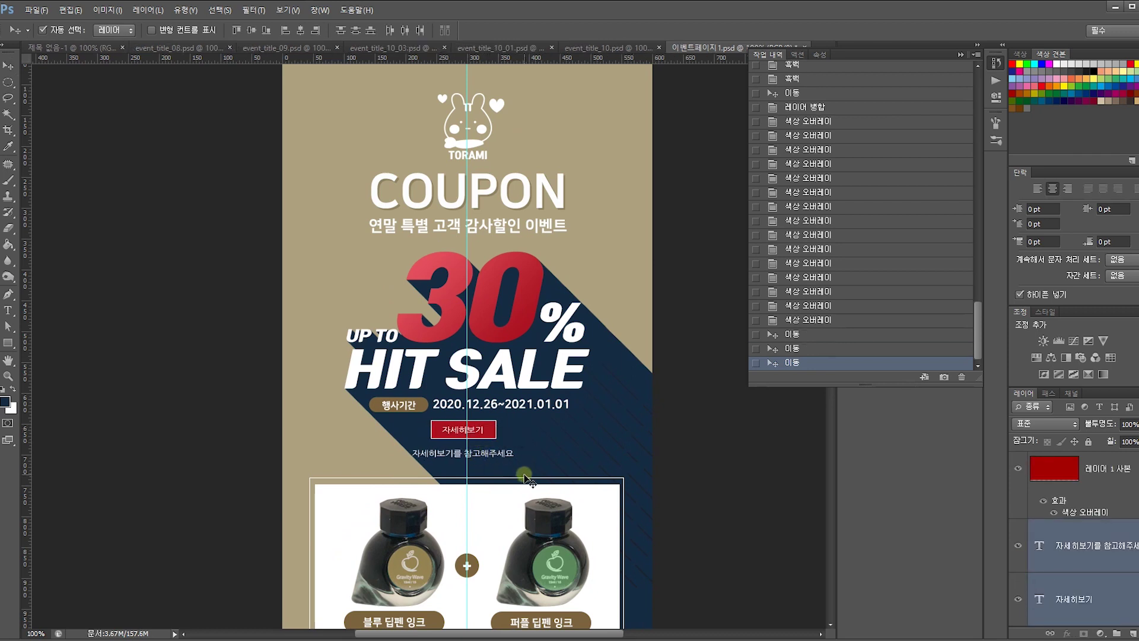
key("ctrl+t")
key("Right")
key("Right")
key("Right")
key("Right")
key("Right")
key("Right")
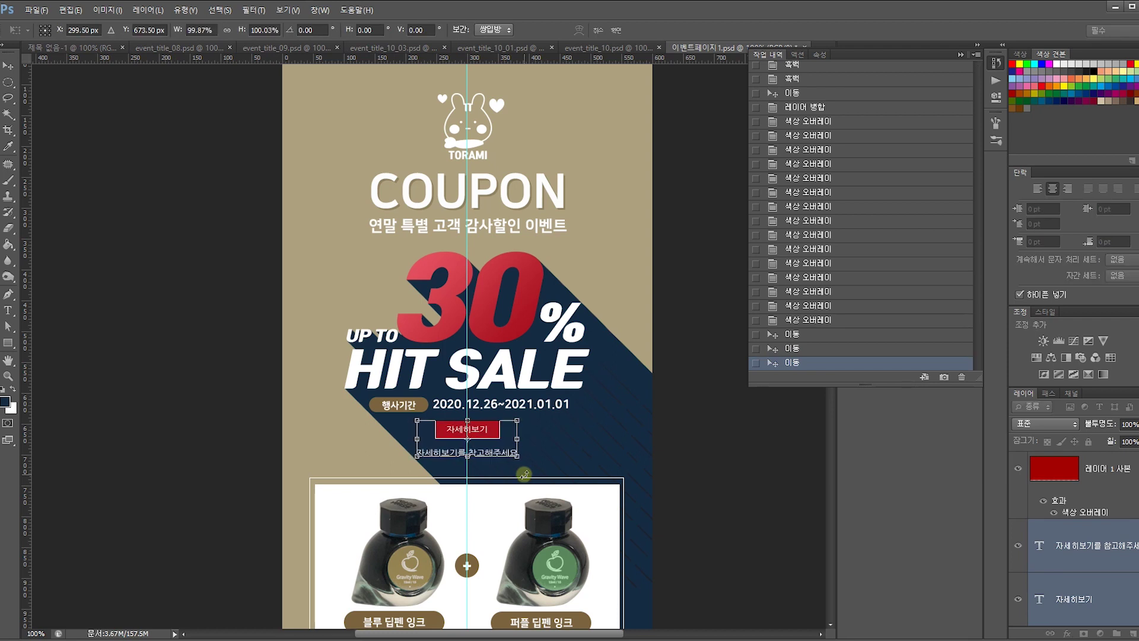
key("Return")
left_click_drag(492, 430, 493, 433)
Shift the 30% HIT SALE headline, its long shadow and the event date line slightly left to balance them around the guide.
left_click_drag(682, 415, 315, 254)
left_click_drag(521, 331, 514, 331)
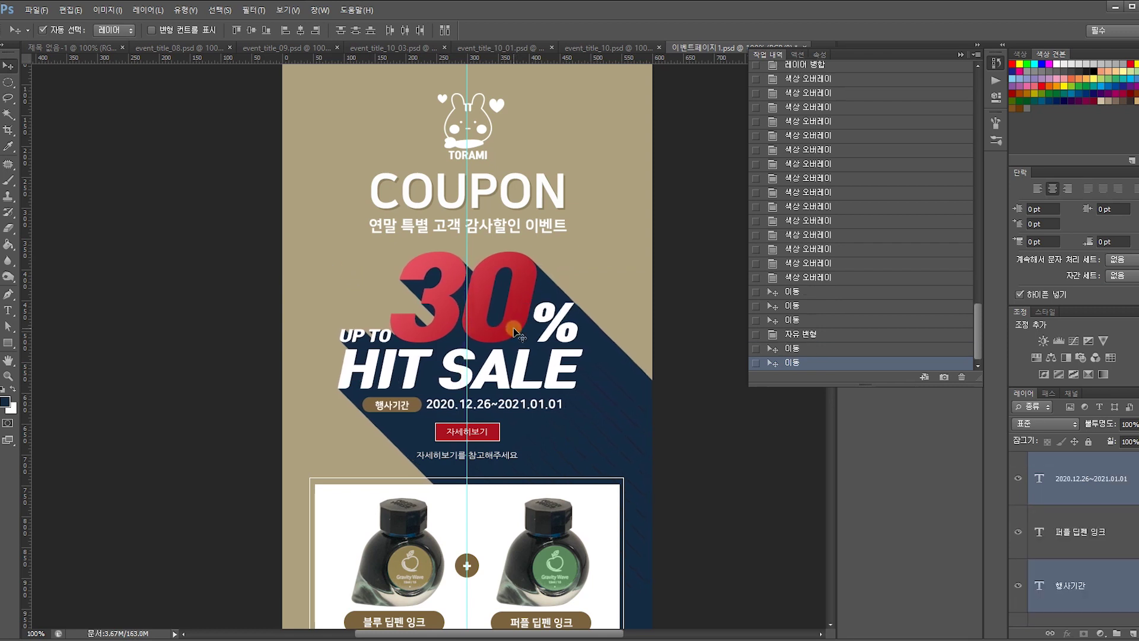
left_click(712, 484)
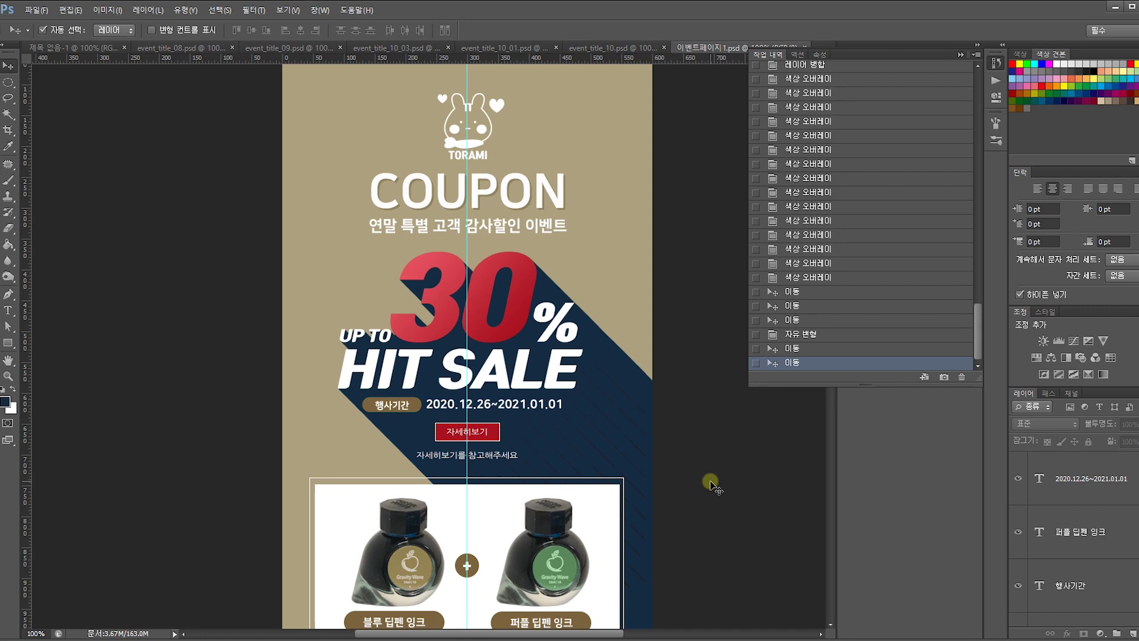
Copy the striped circle from event_title_08.psd to the event page's left edge beside the second product row, behind the white product panel.
left_click_drag(464, 405, 465, 244)
scroll(503, 476, "down", 6)
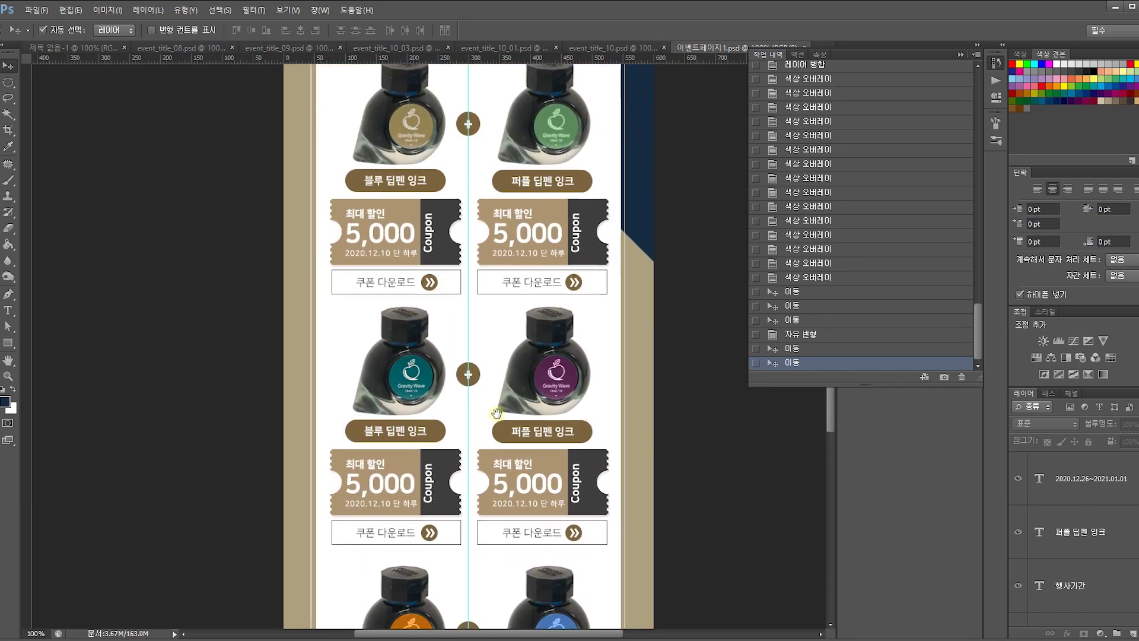
scroll(495, 343, "up", 4)
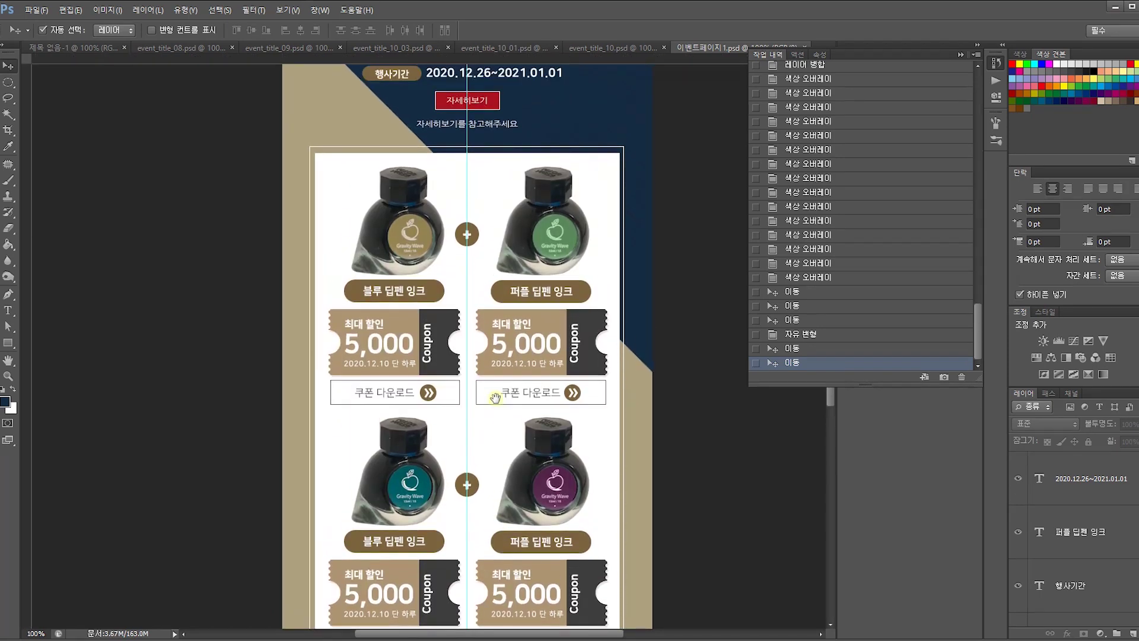
scroll(502, 415, "up", 2)
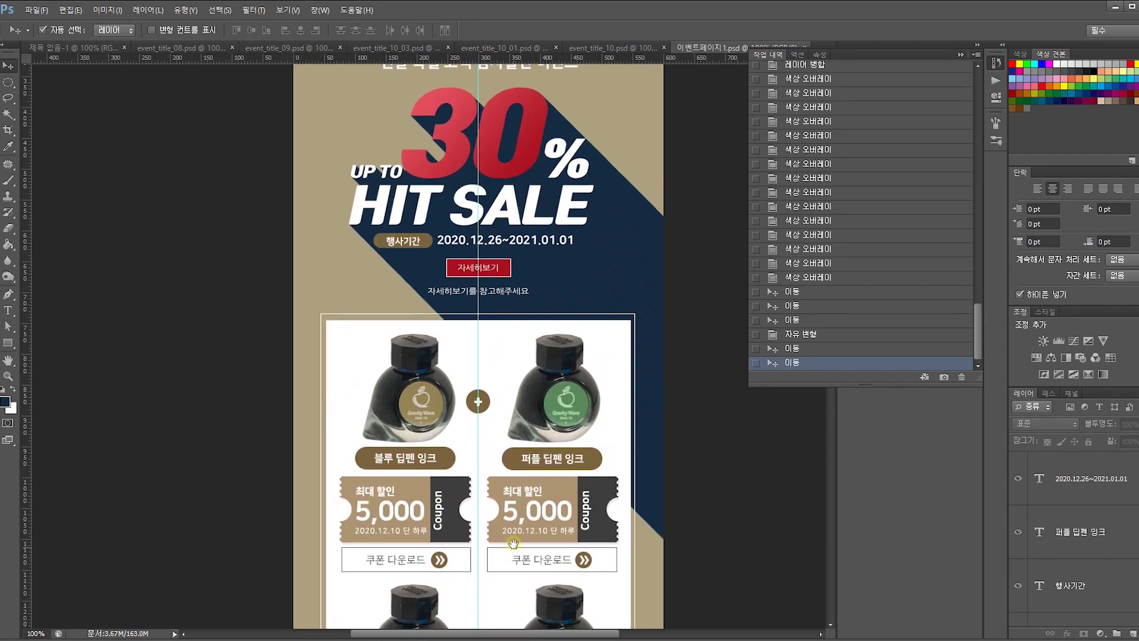
scroll(494, 463, "down", 3)
left_click_drag(494, 462, 502, 353)
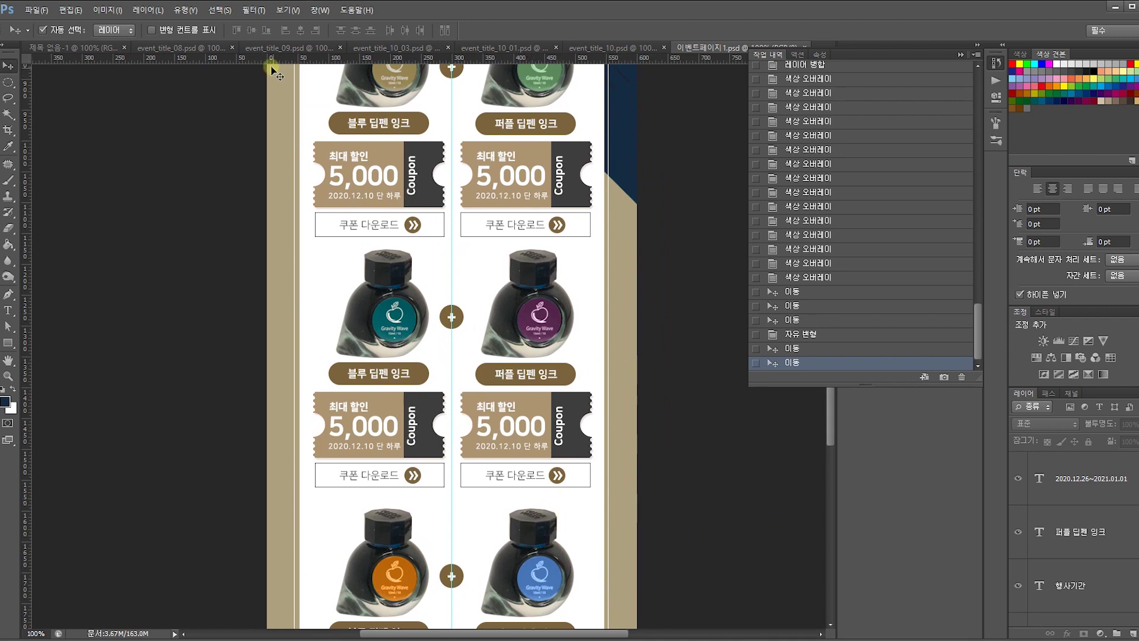
left_click(174, 47)
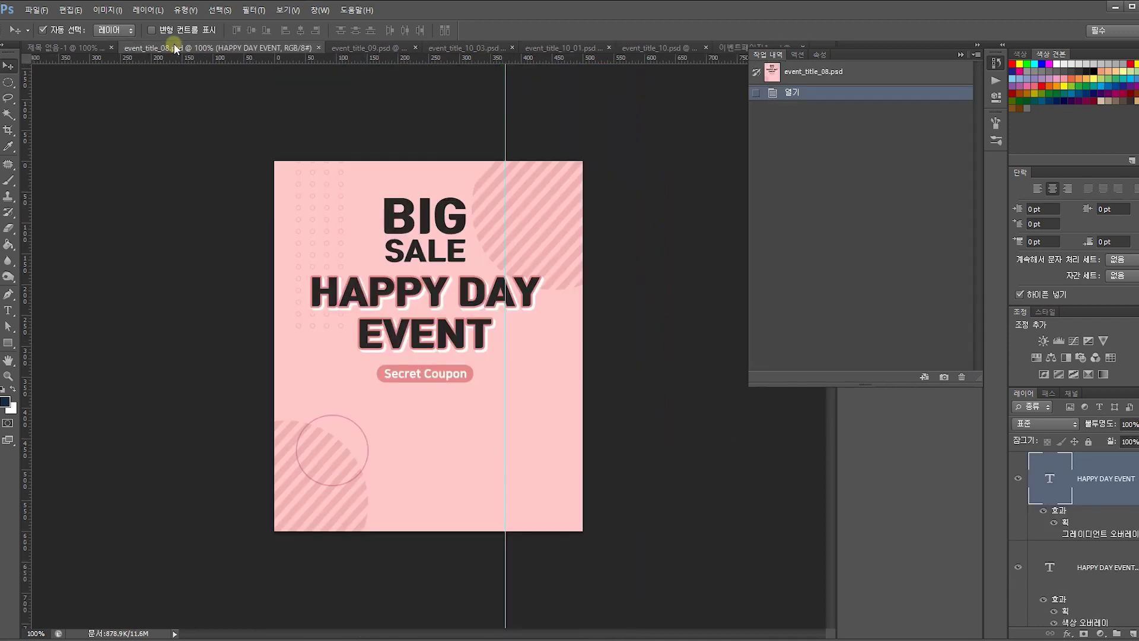
left_click(515, 169)
left_click_drag(521, 173, 265, 415)
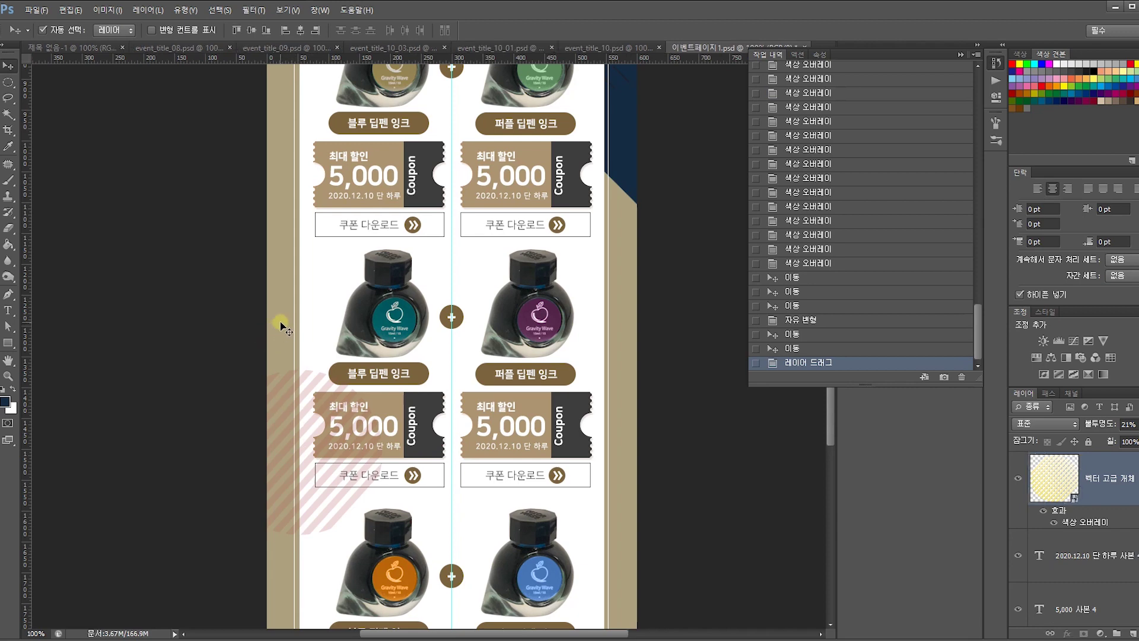
key("ctrl+bracketleft")
left_click(292, 388)
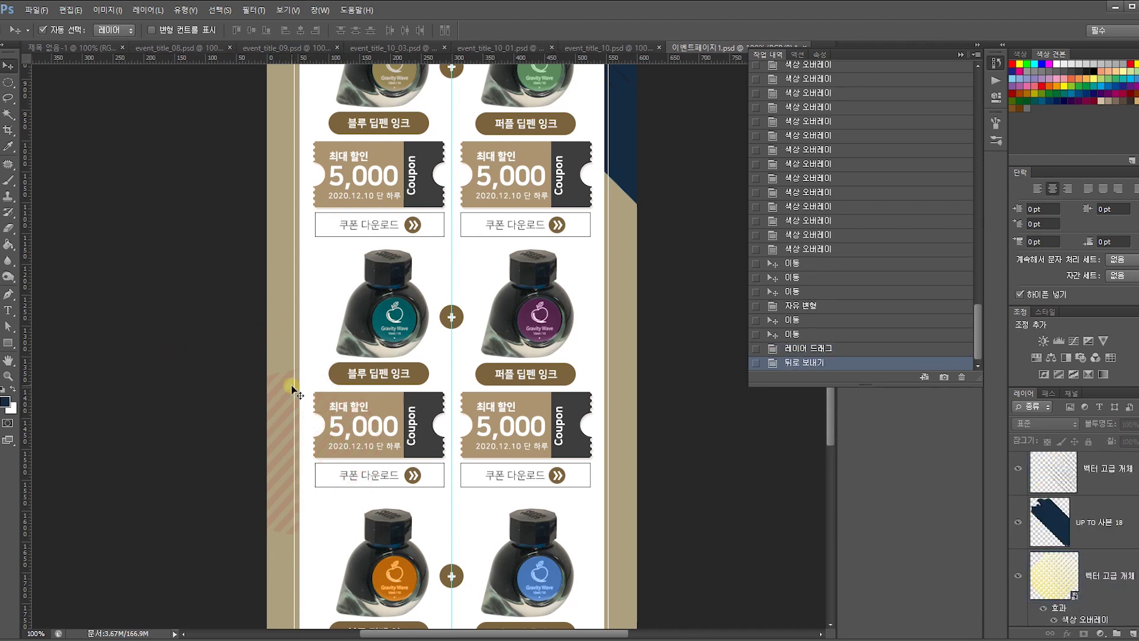
Set the striped circle's colour overlay to dark brown #695418.
left_click(280, 382)
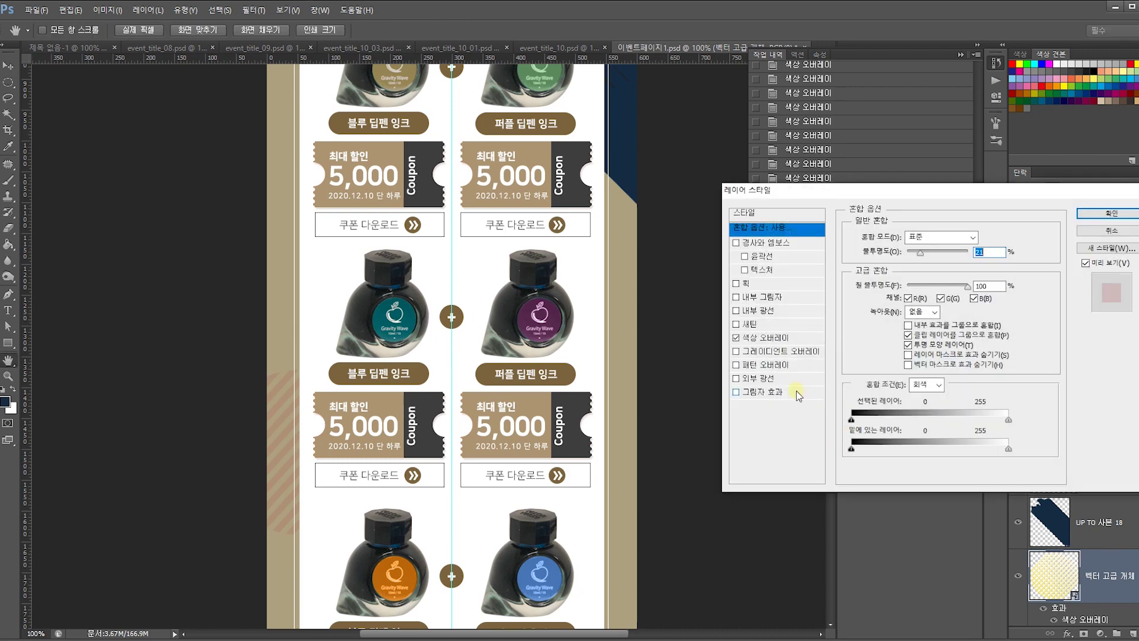
left_click(771, 337)
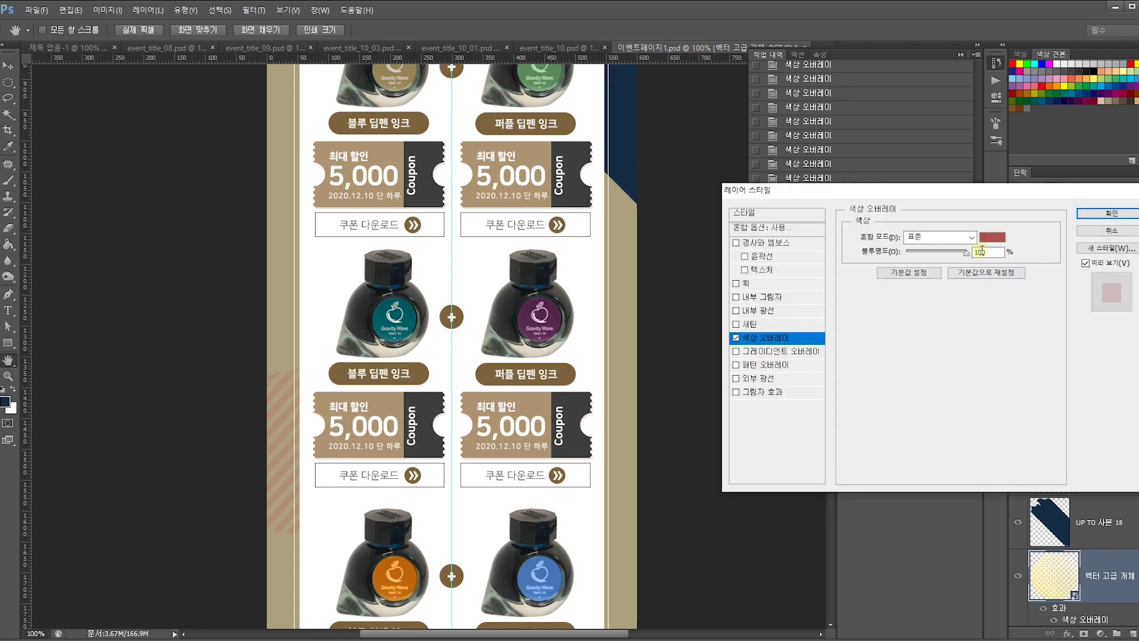
left_click(990, 238)
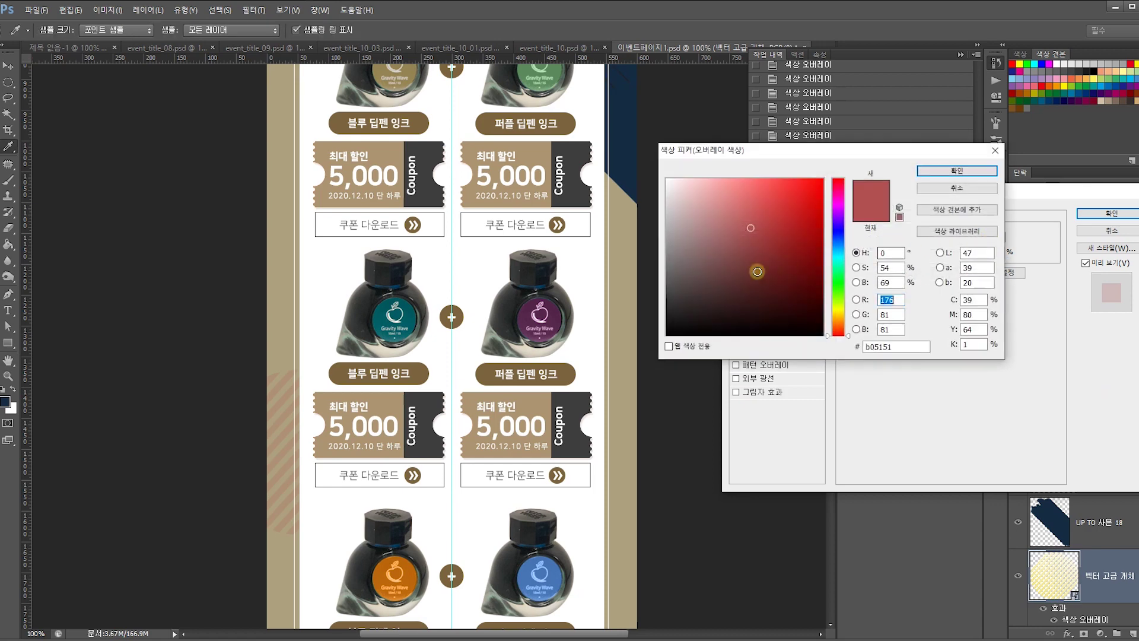
left_click(280, 261)
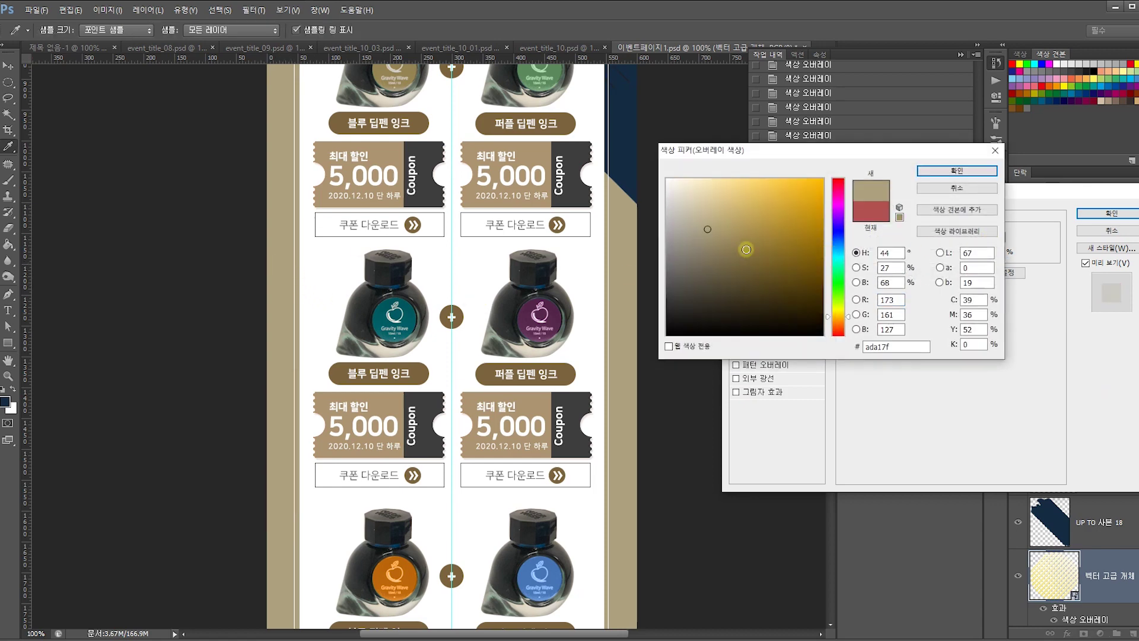
left_click(747, 249)
left_click_drag(764, 257, 788, 271)
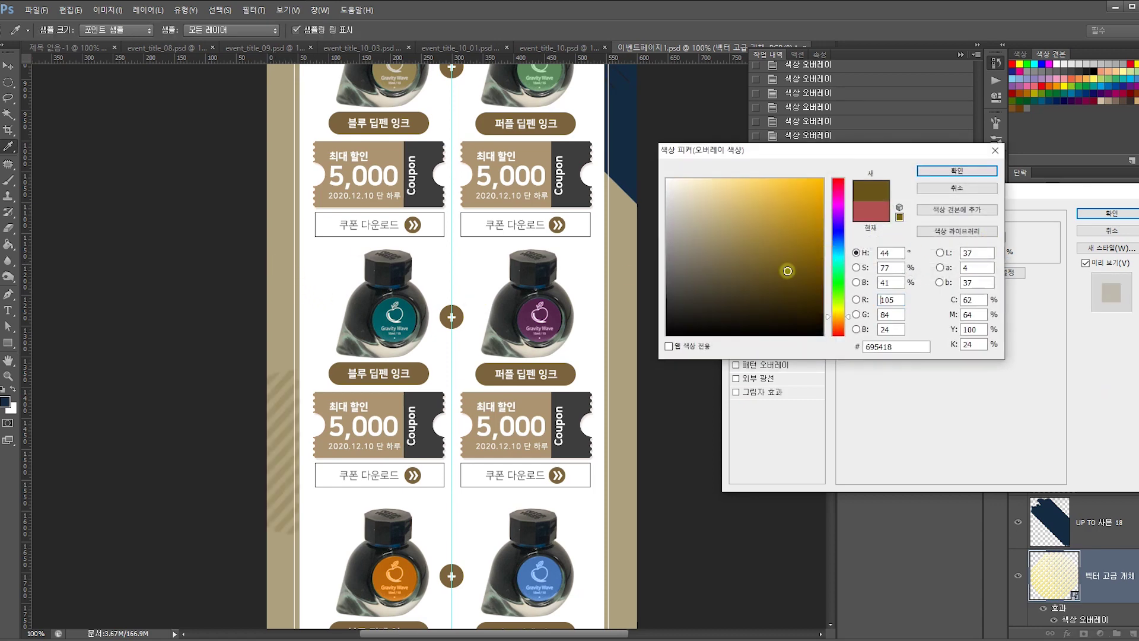
left_click(988, 177)
left_click(1107, 213)
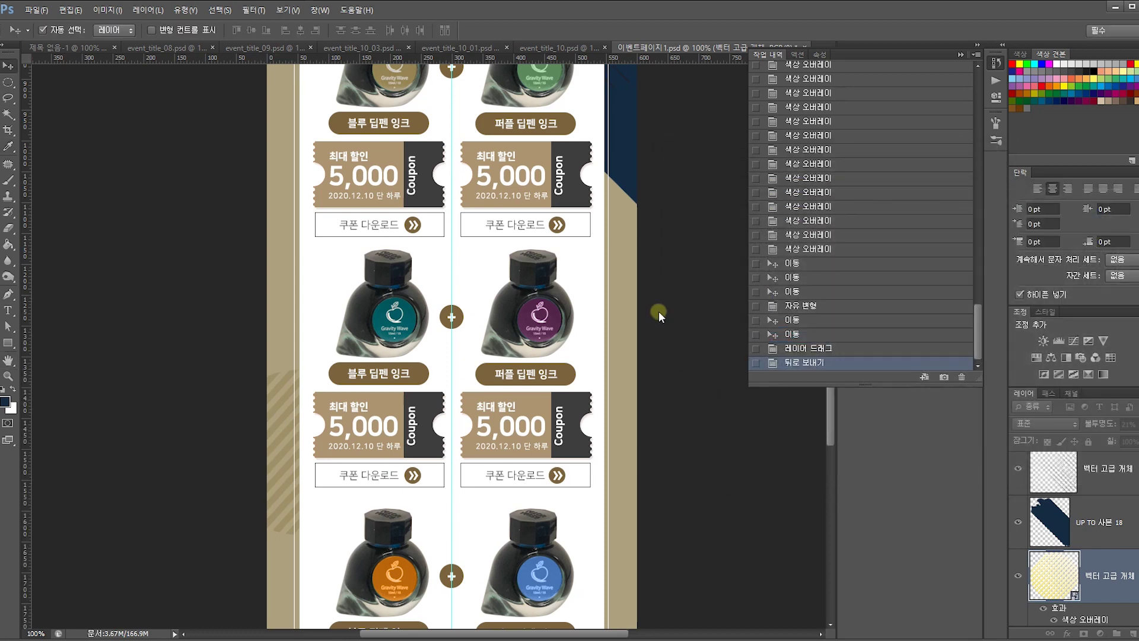
Duplicate the brown striped circle to the page's right edge beside the third product row and to the left edge below the headline.
left_click_drag(430, 406, 391, 324)
left_click_drag(243, 319, 584, 469)
left_click_drag(557, 430, 337, 144)
left_click_drag(284, 107, 283, 180)
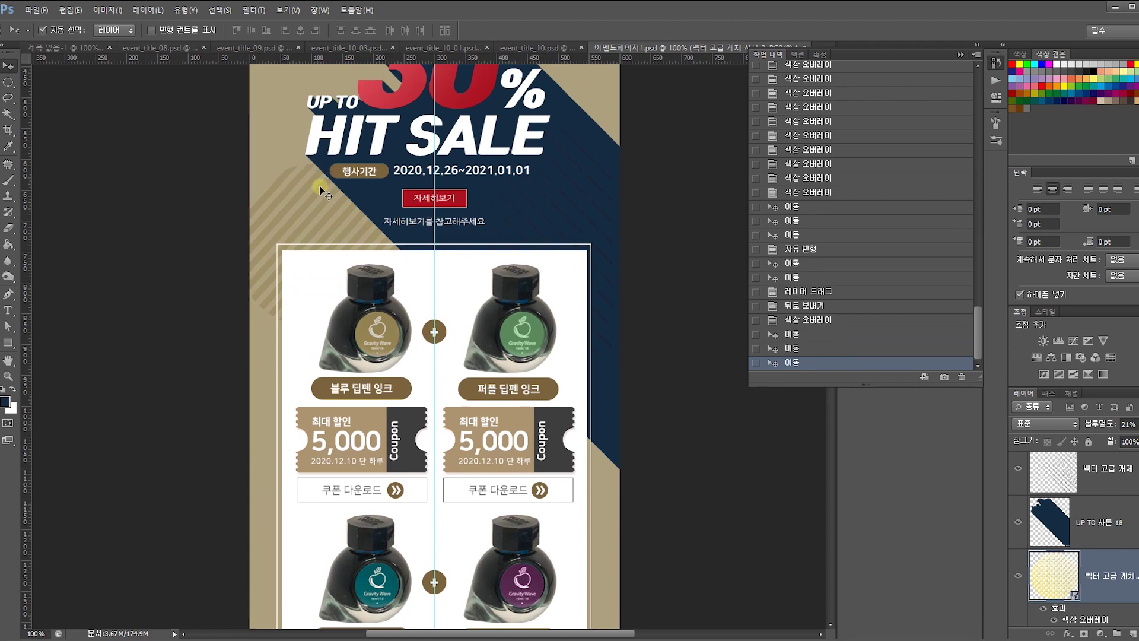
Duplicate the striped circle into the page's upper-right corner and enlarge the copy so it runs off the edges.
scroll(288, 326, "up", 5)
left_click_drag(278, 469, 557, 85)
key("ctrl+t")
left_click_drag(626, 268, 605, 338)
left_click_drag(300, 276, 384, 175)
key("Return")
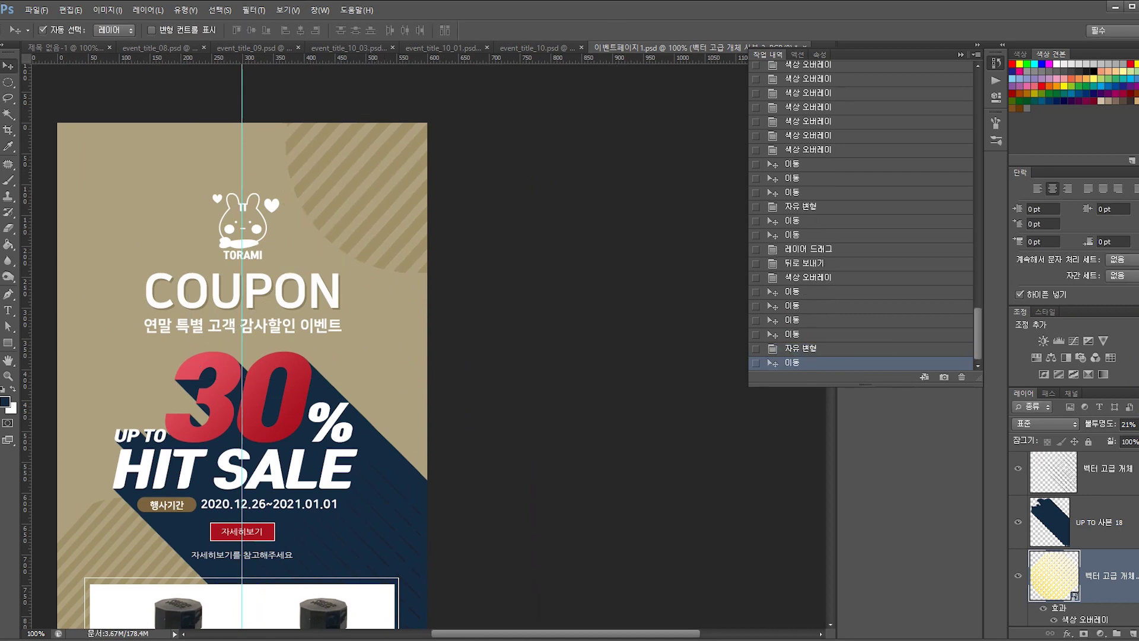
Lower the opacity of the large striped circle in the page's upper-right corner to 12%.
left_click_drag(1112, 444, 1110, 444)
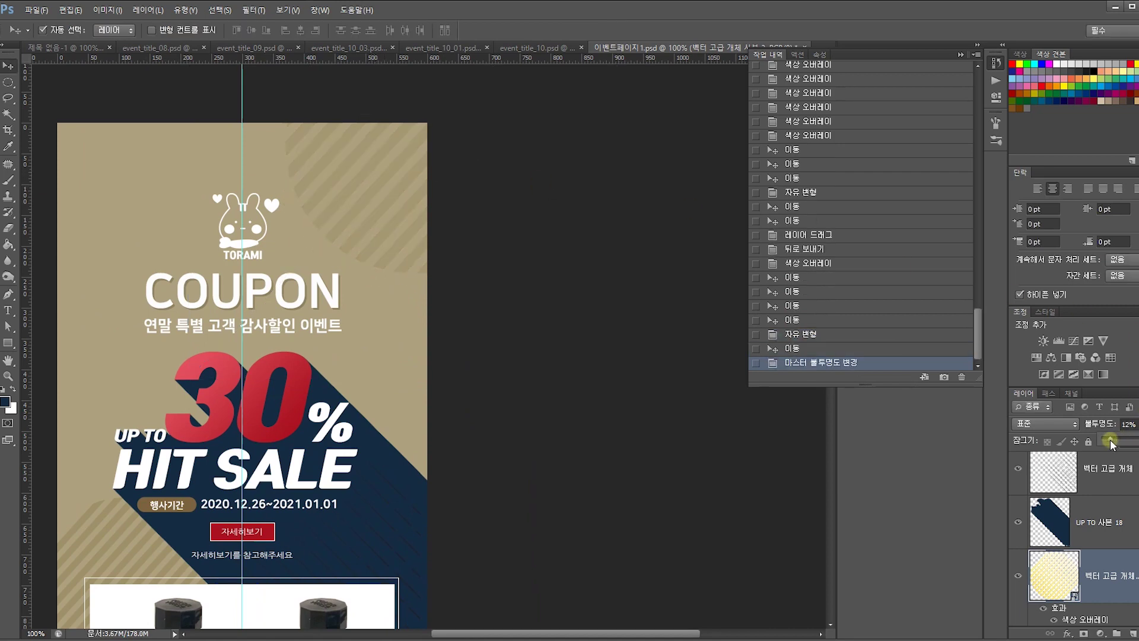
left_click(643, 372)
left_click_drag(430, 336, 549, 277)
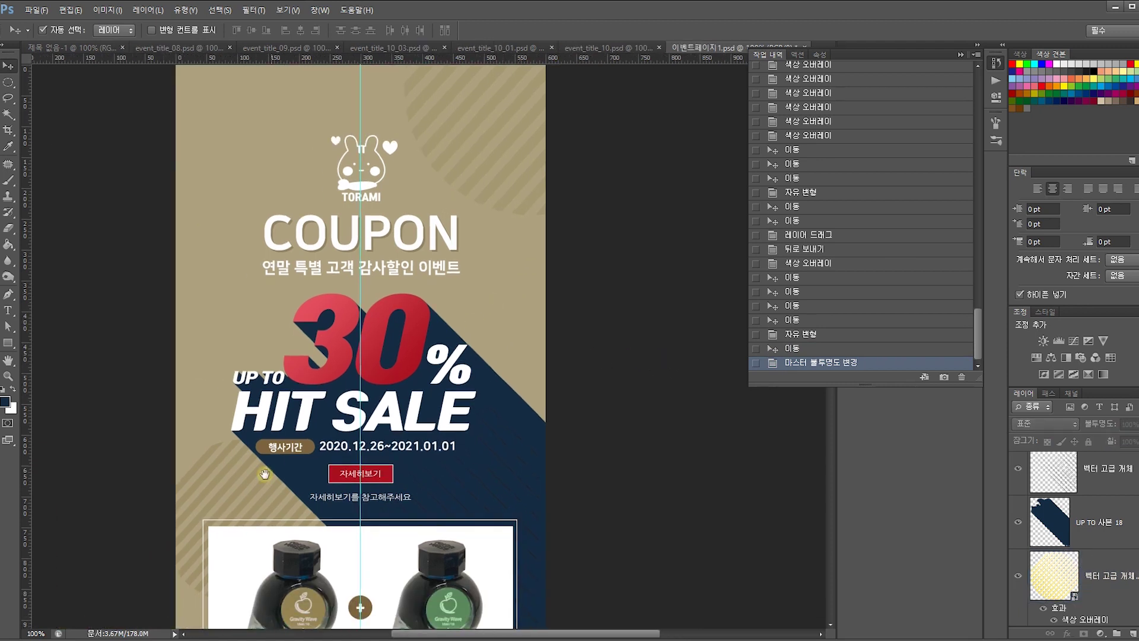
Nudge the striped circle beside the event dates up and left, and set its opacity to 9%.
mouse_move(246, 479)
left_mouse_down()
mouse_move(202, 468)
mouse_move(242, 476)
left_mouse_up()
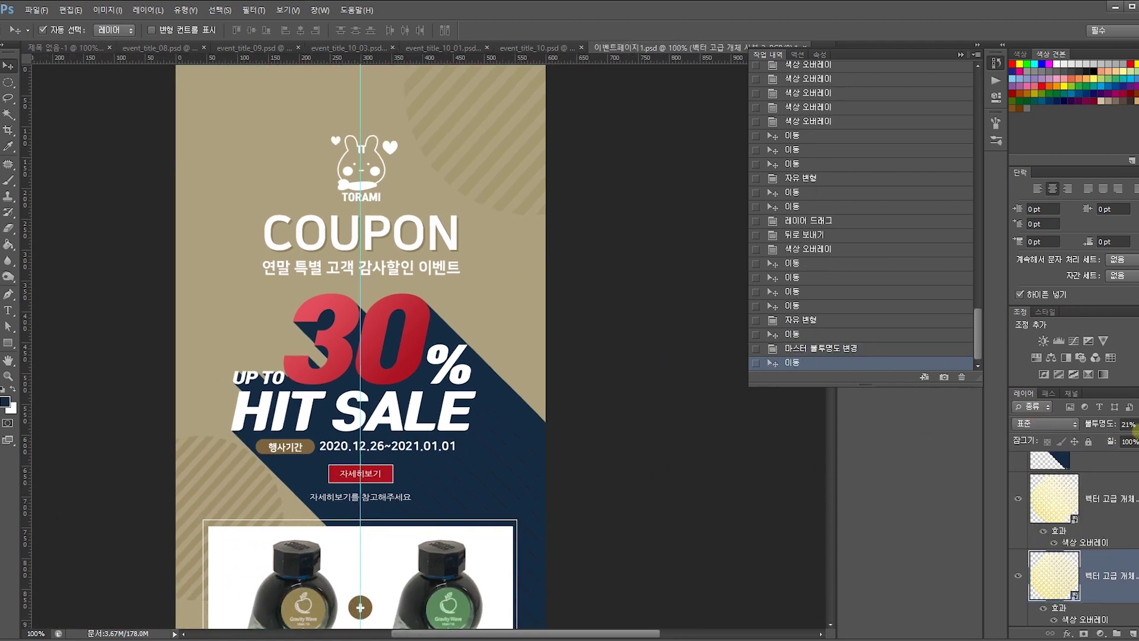
left_click_drag(1108, 441, 1108, 441)
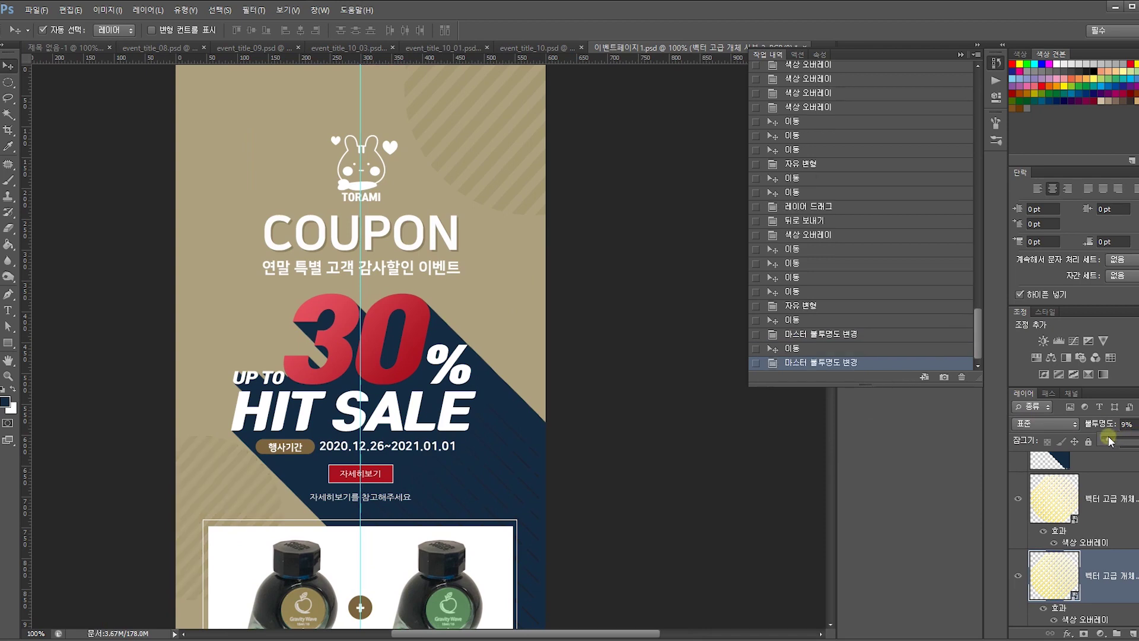
left_click(603, 358)
Set the opacity of both striped circles beside the second and third product rows to 14%.
left_click_drag(602, 358, 602, 236)
left_click_drag(561, 395, 552, 241)
left_click_drag(537, 457, 570, 236)
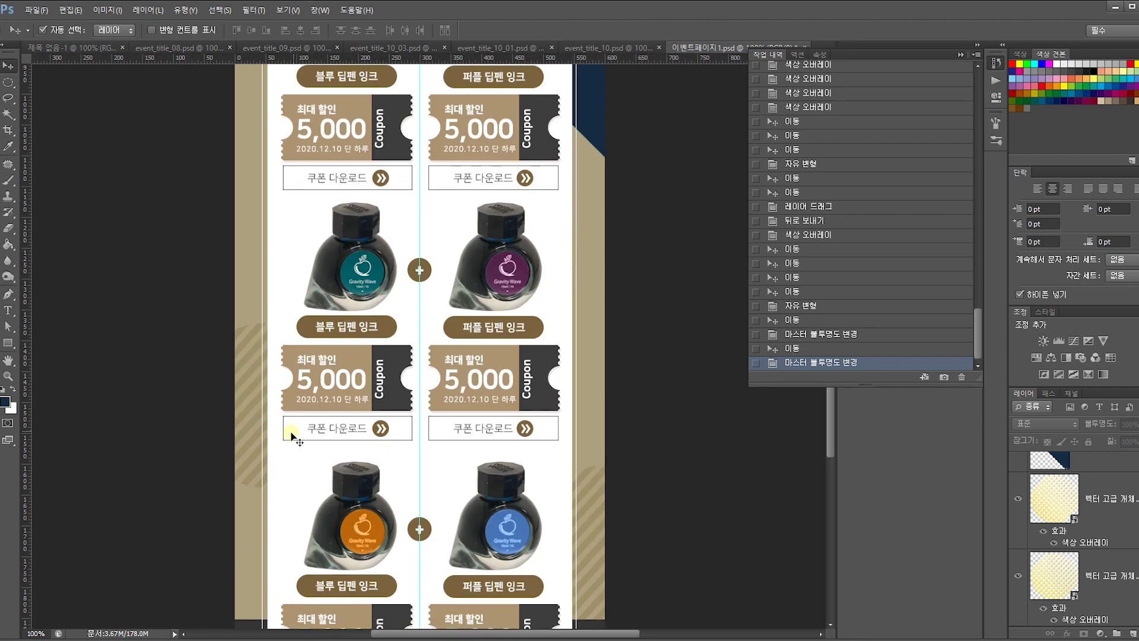
left_click(254, 353)
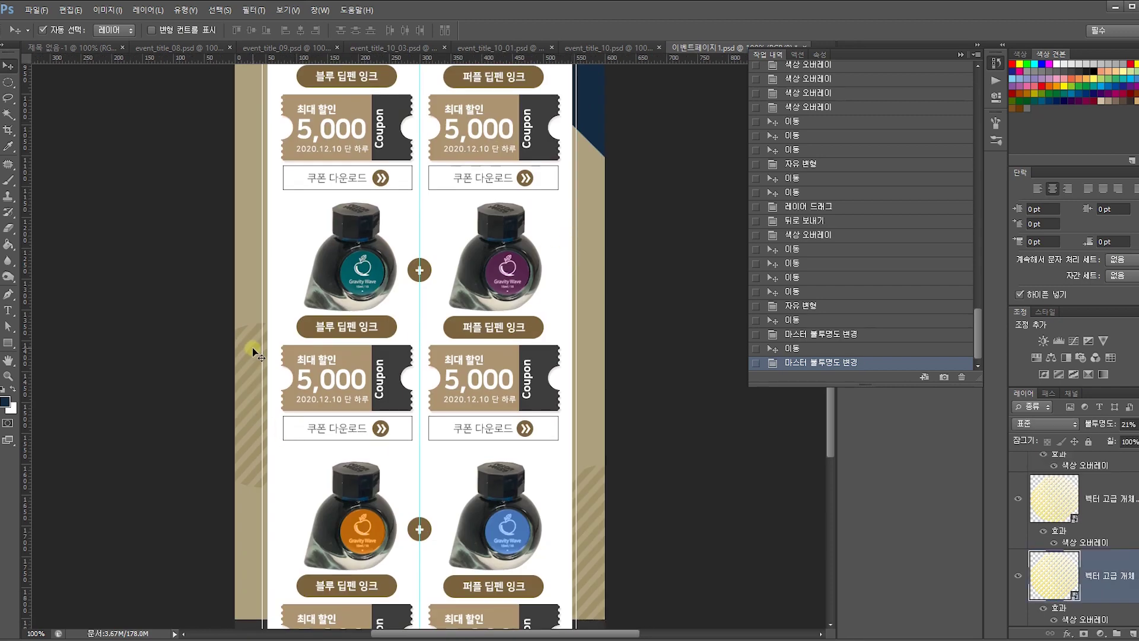
left_click(593, 485, "shift")
left_click_drag(1112, 442, 1111, 442)
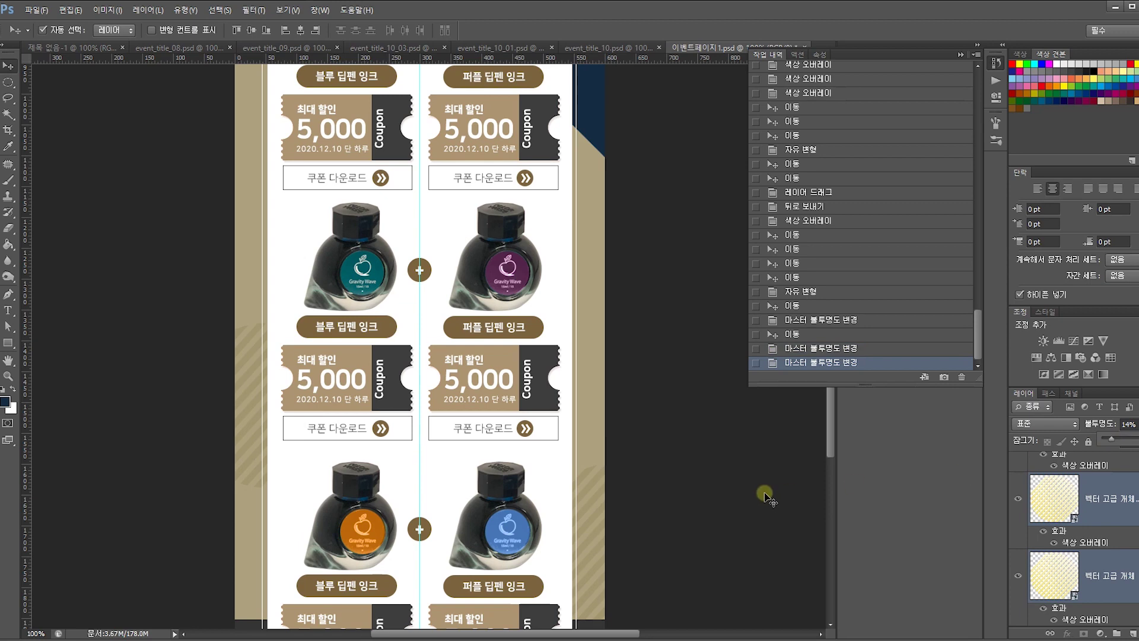
left_click(664, 445)
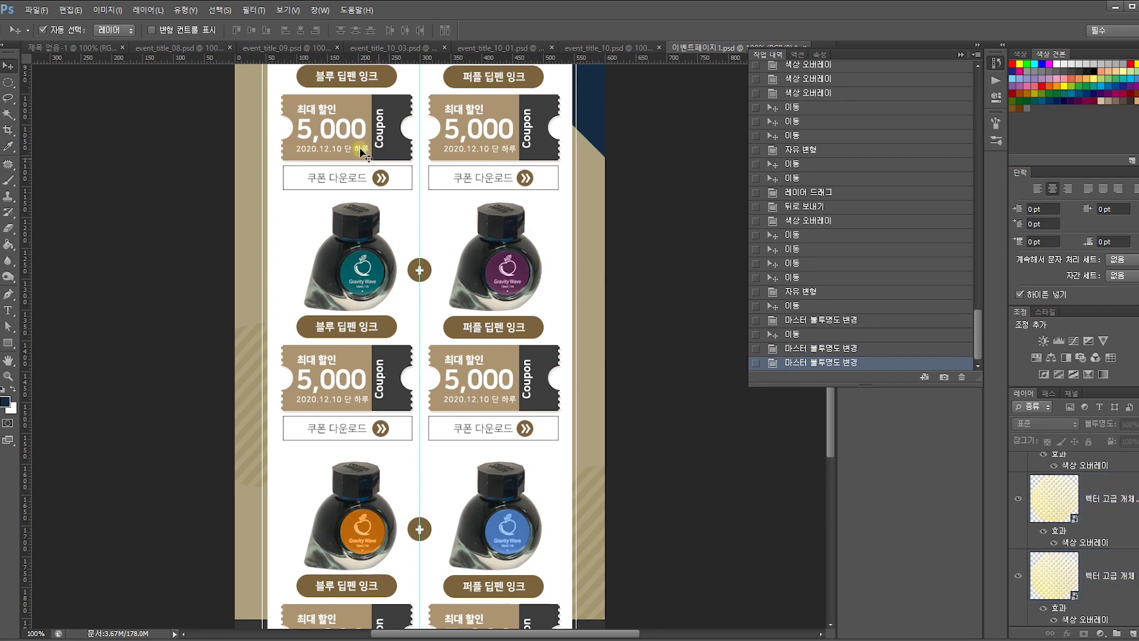
Copy the thin circle outline from event_title_08.psd to the event page's right edge beside the second product row and enlarge it slightly.
left_click(157, 51)
left_click(431, 316)
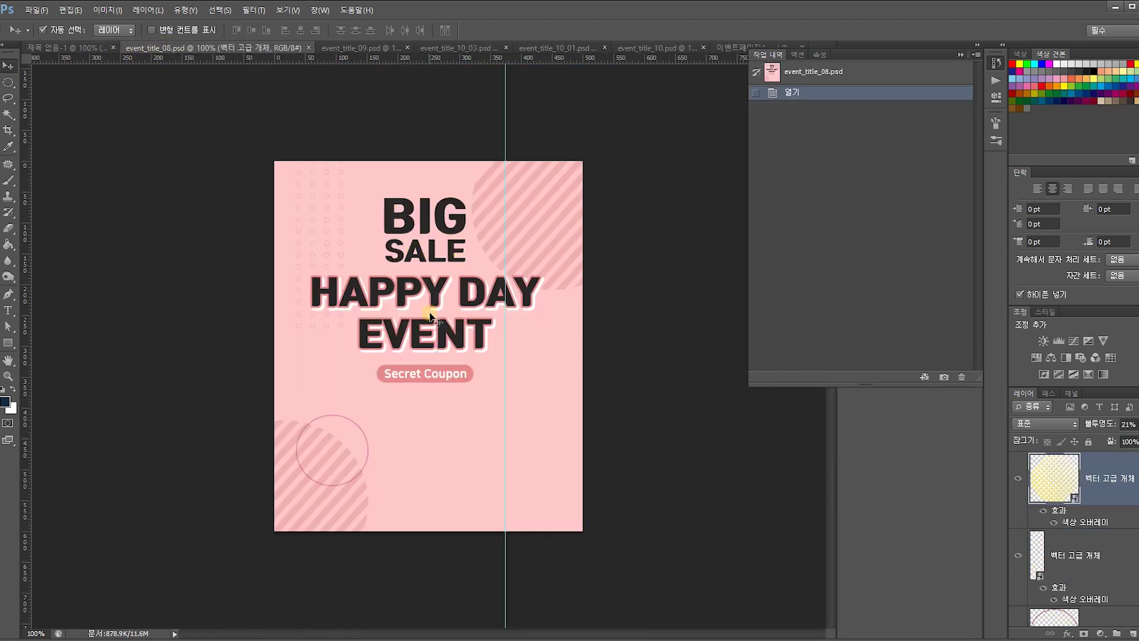
left_click(357, 400)
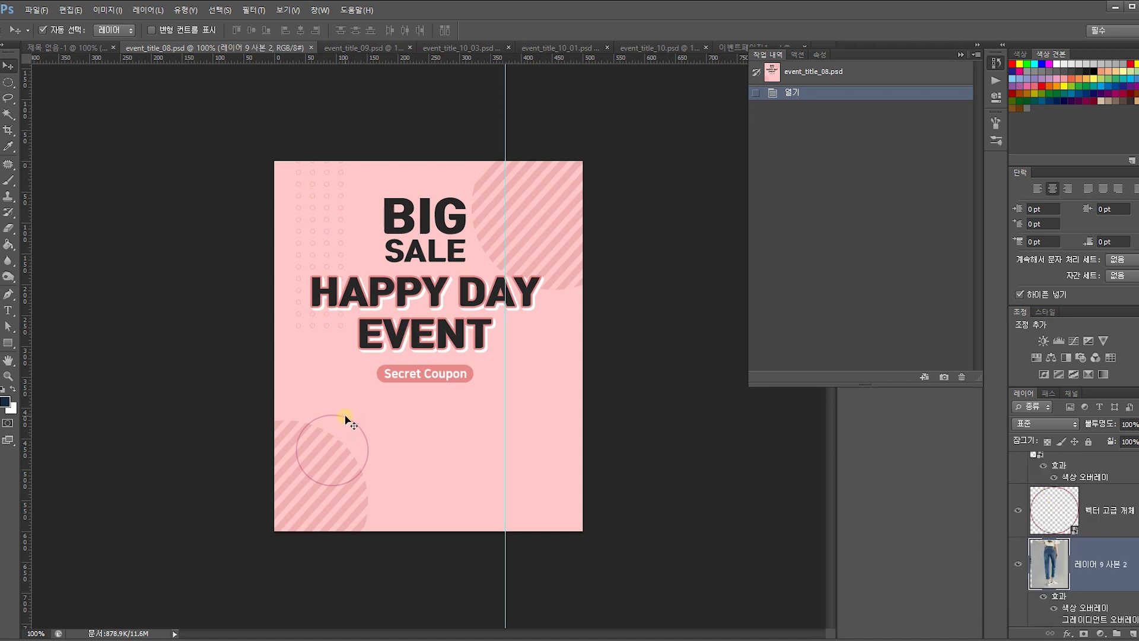
left_click(341, 420)
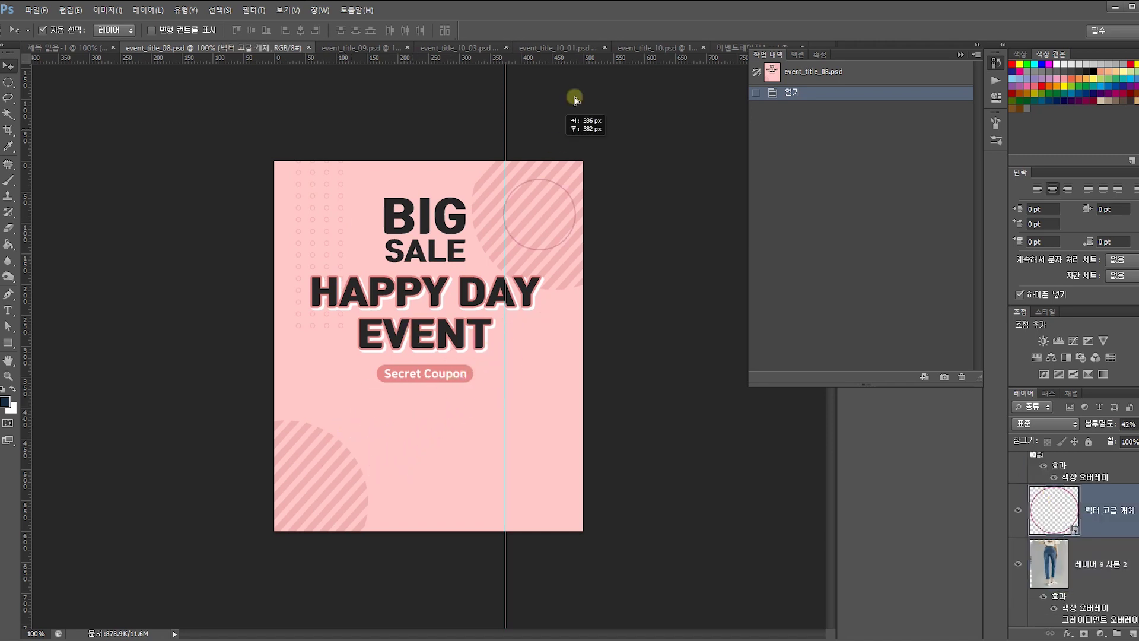
left_click(734, 46)
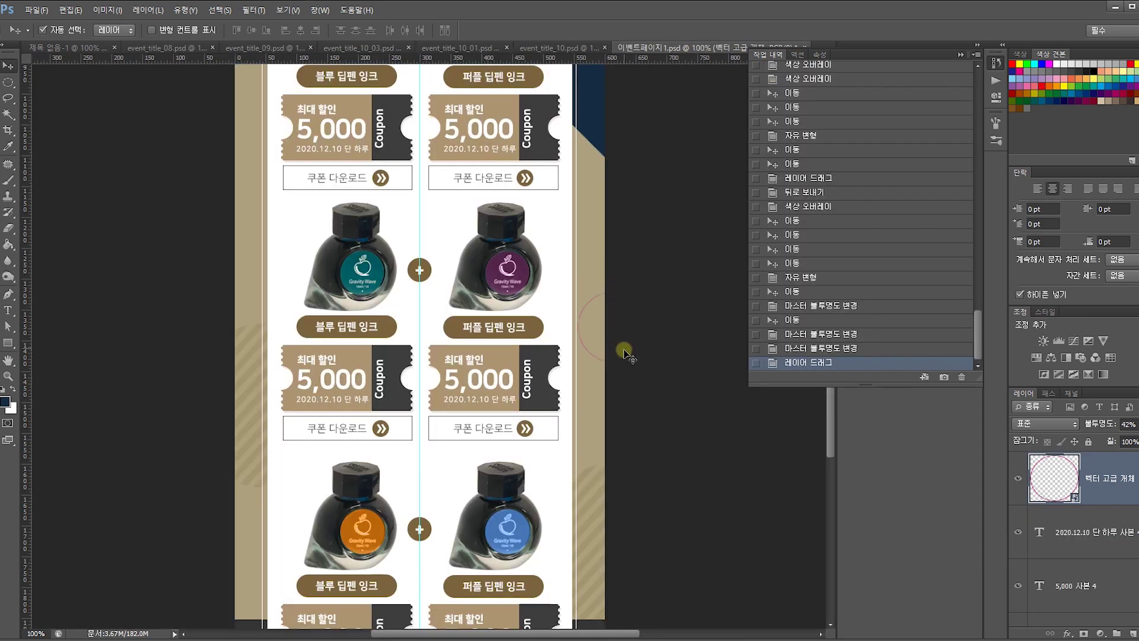
key("ctrl+t")
left_click_drag(624, 347, 591, 366)
key("Return")
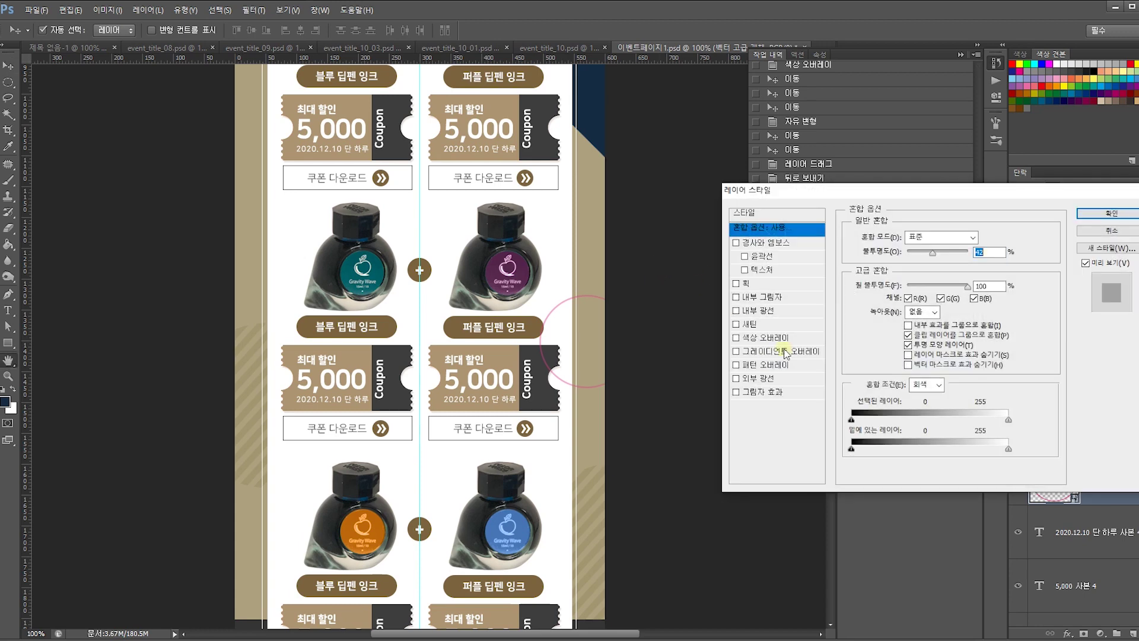
Recolour the thin ring white with a Color Overlay and send it behind the product panel.
left_click(783, 338)
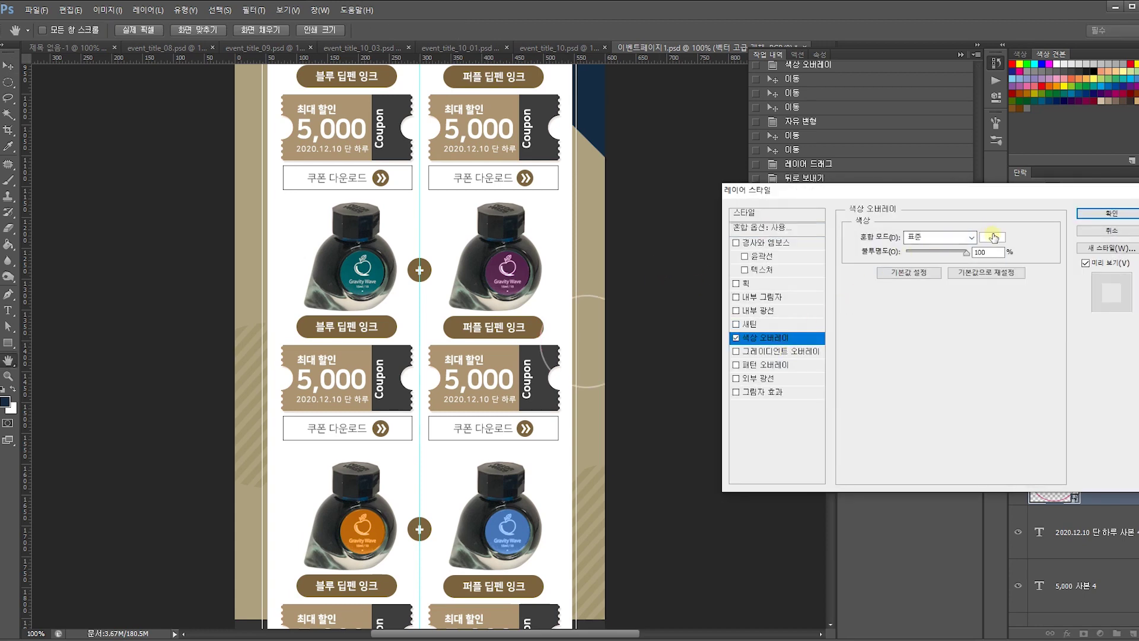
left_click(1103, 214)
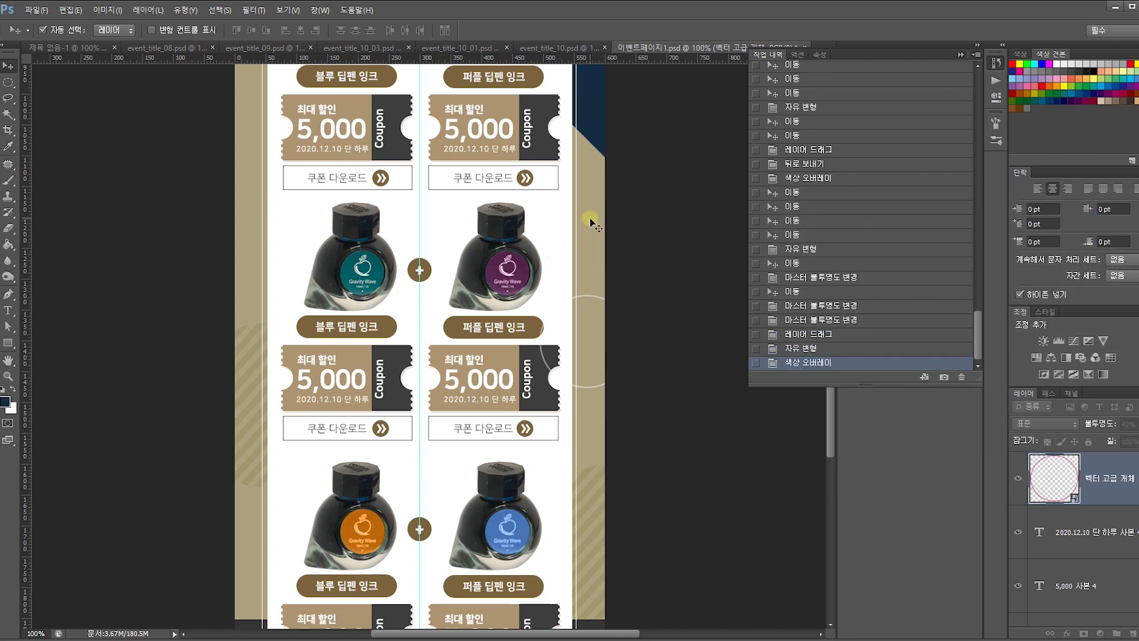
key("ctrl+bracketleft")
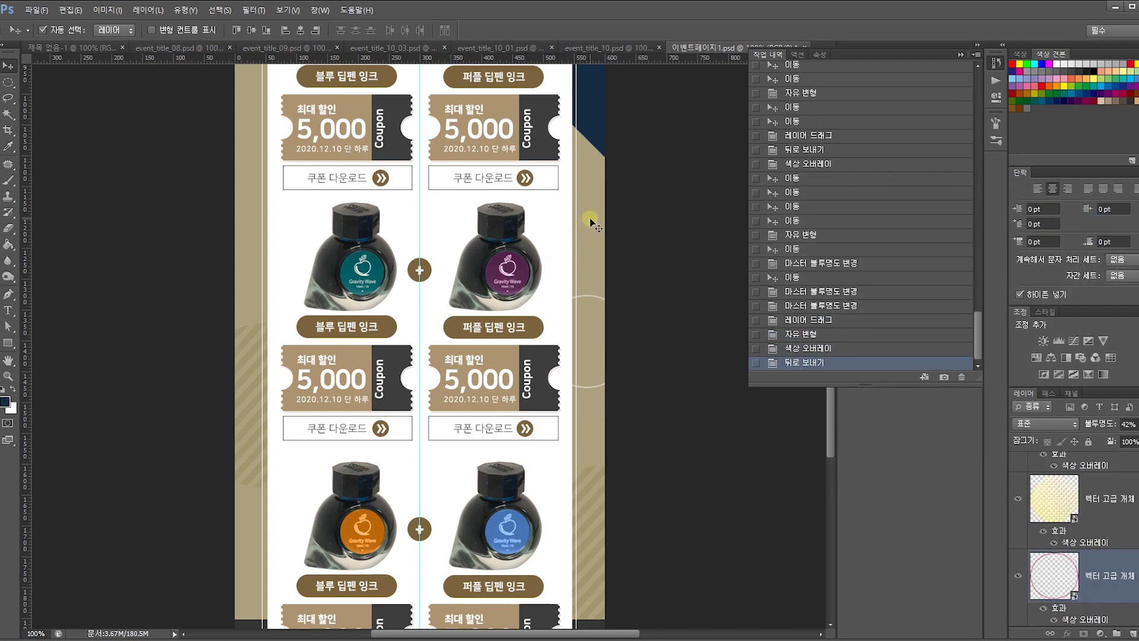
Duplicate the white ring to the page's left edge beside the second product row and again beside the first row.
left_click(630, 277)
left_click_drag(600, 301, 254, 306)
scroll(255, 308, "up", 4)
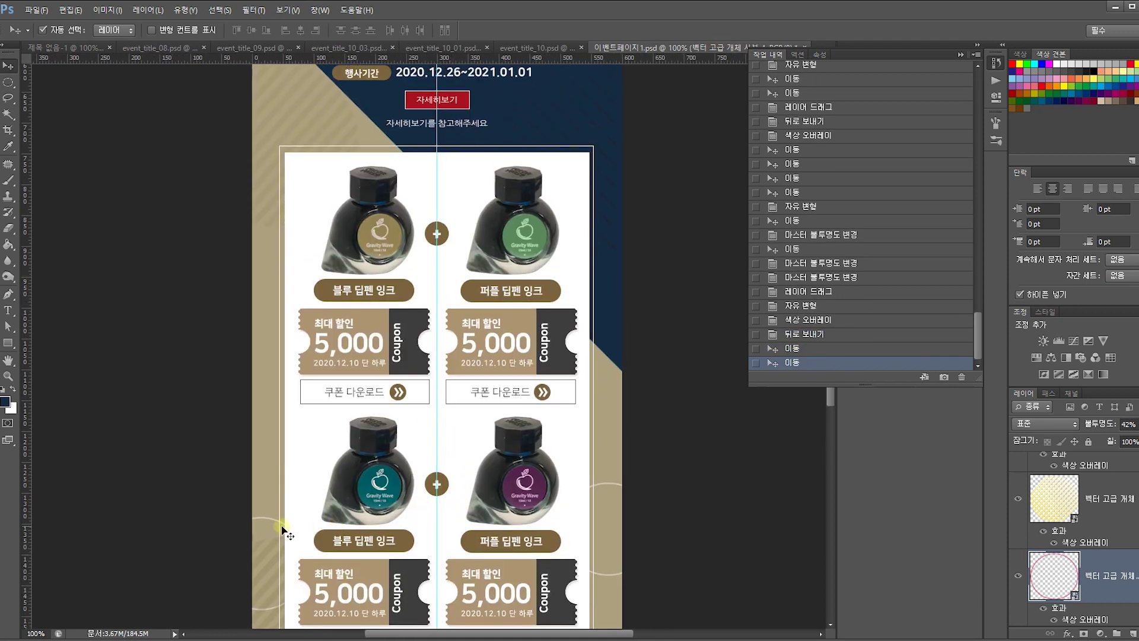
left_click_drag(270, 522, 273, 147)
Examine the event page from the header to the bottom notices to check the balance of the background decorations.
scroll(417, 197, "up", 10)
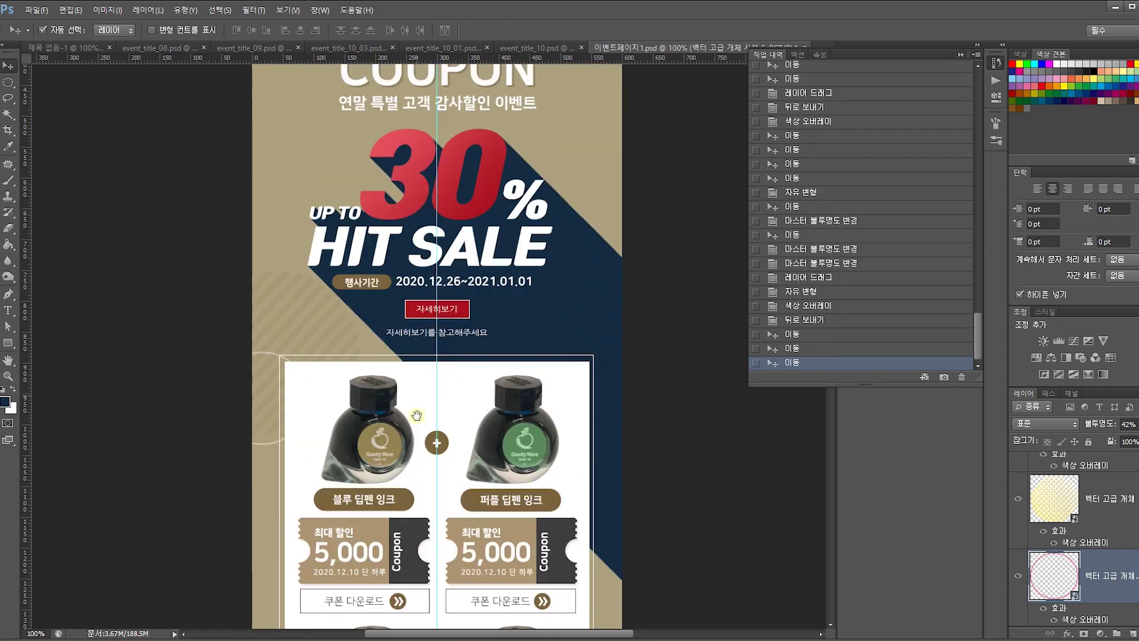
left_click_drag(401, 391, 369, 449)
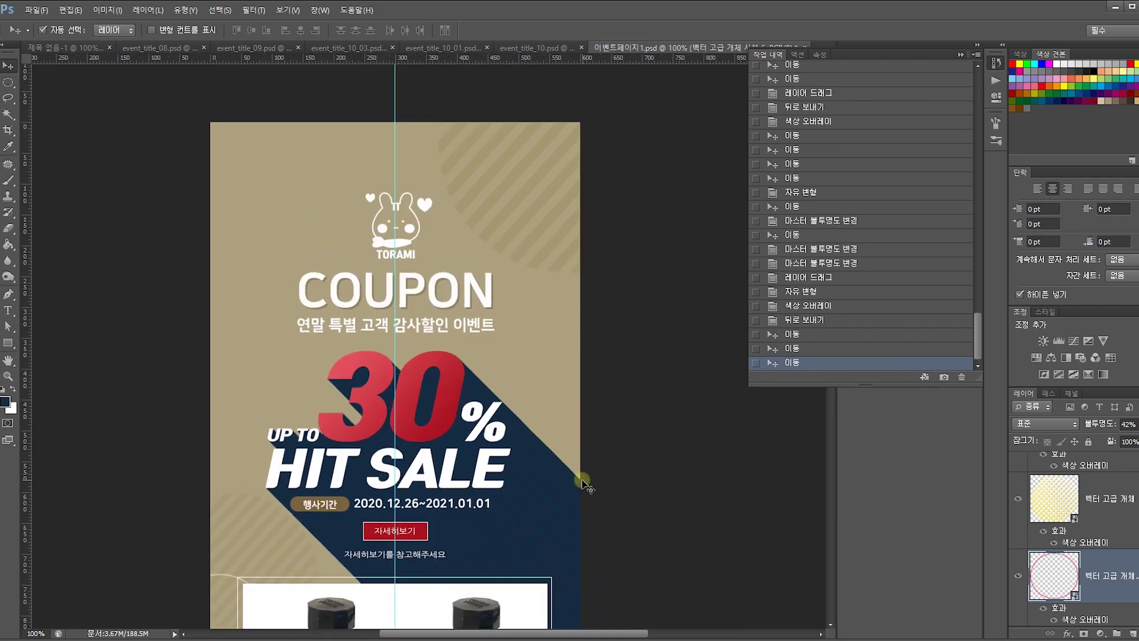
mouse_move(585, 461)
left_mouse_down()
mouse_move(586, 380)
mouse_move(582, 475)
left_mouse_up()
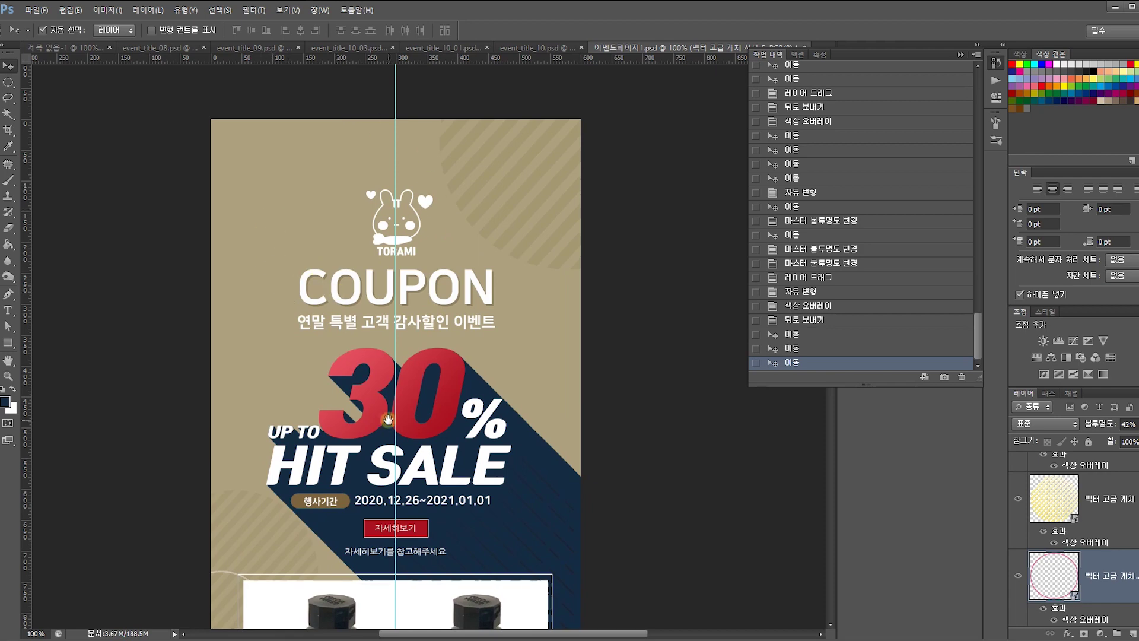
left_click_drag(424, 481, 440, 92)
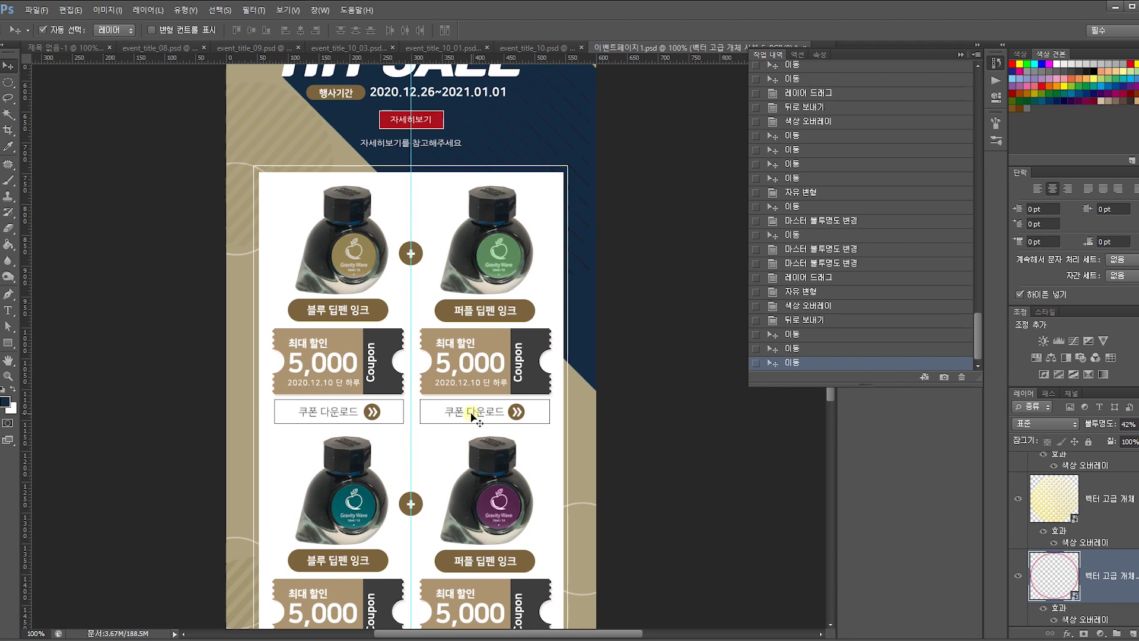
left_click(229, 323)
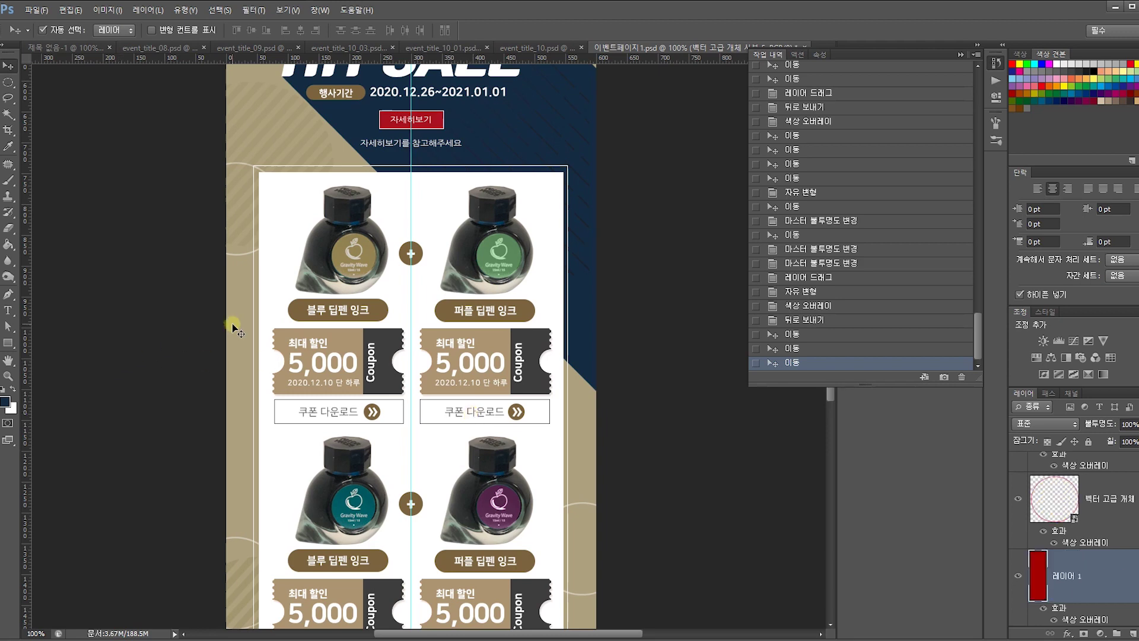
left_click_drag(356, 267, 364, 472)
left_click(507, 315)
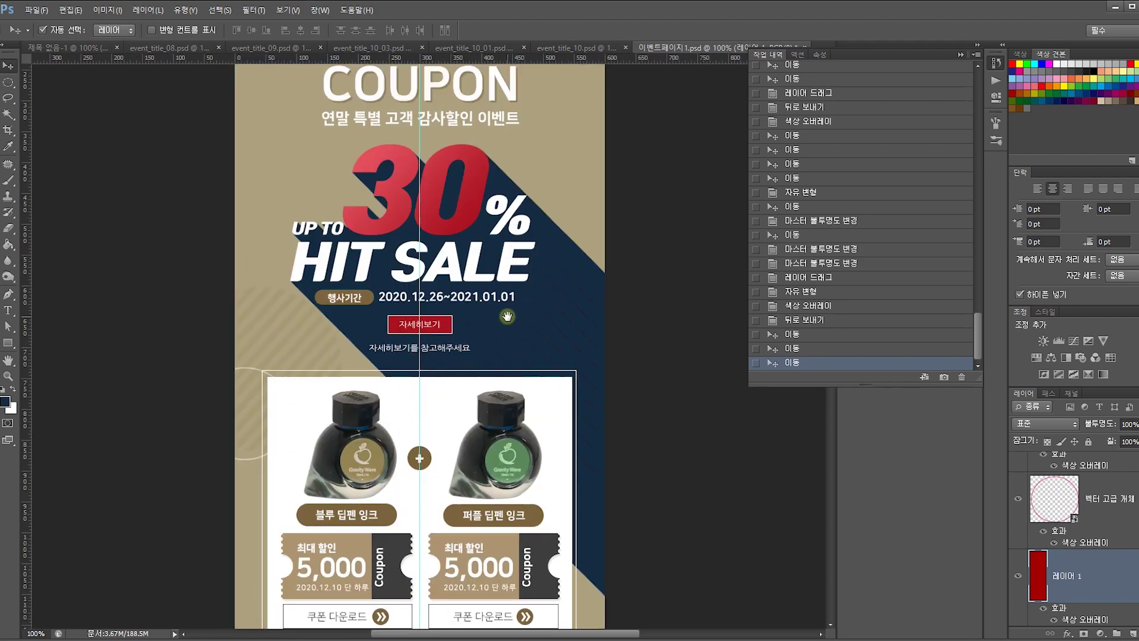
left_click_drag(590, 210, 599, 335)
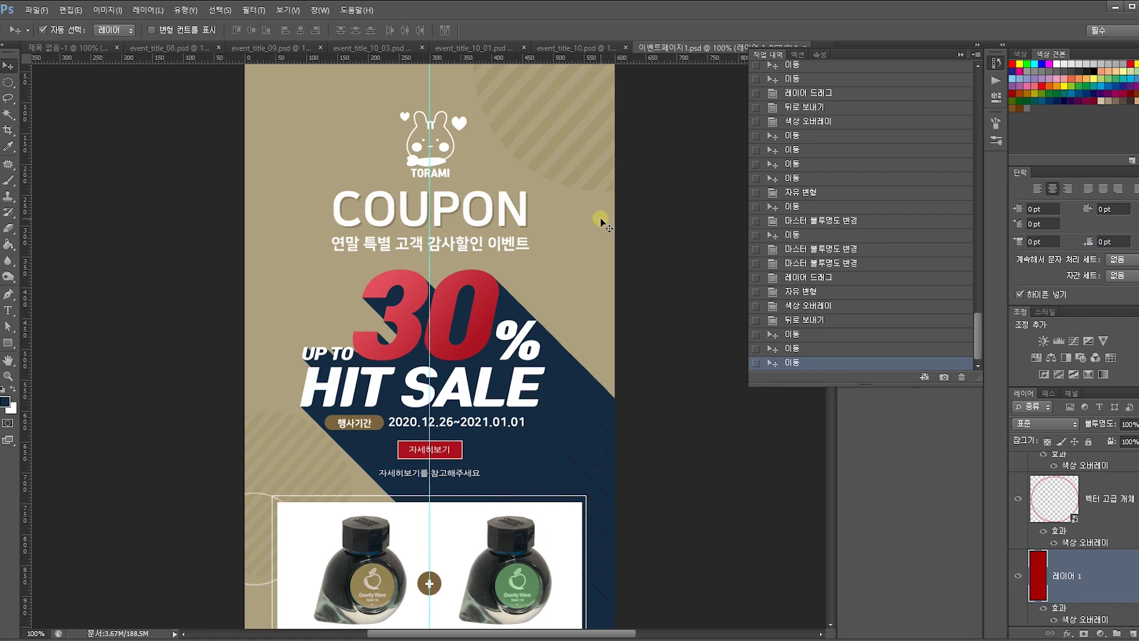
scroll(596, 299, "down", 5)
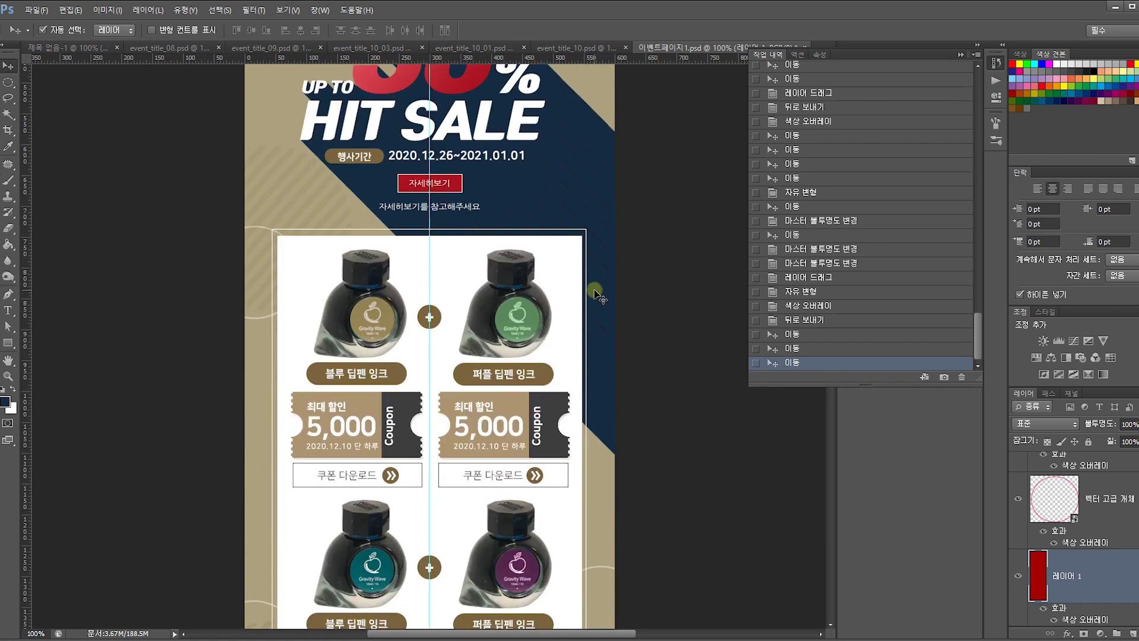
scroll(595, 292, "down", 6)
scroll(591, 276, "down", 2)
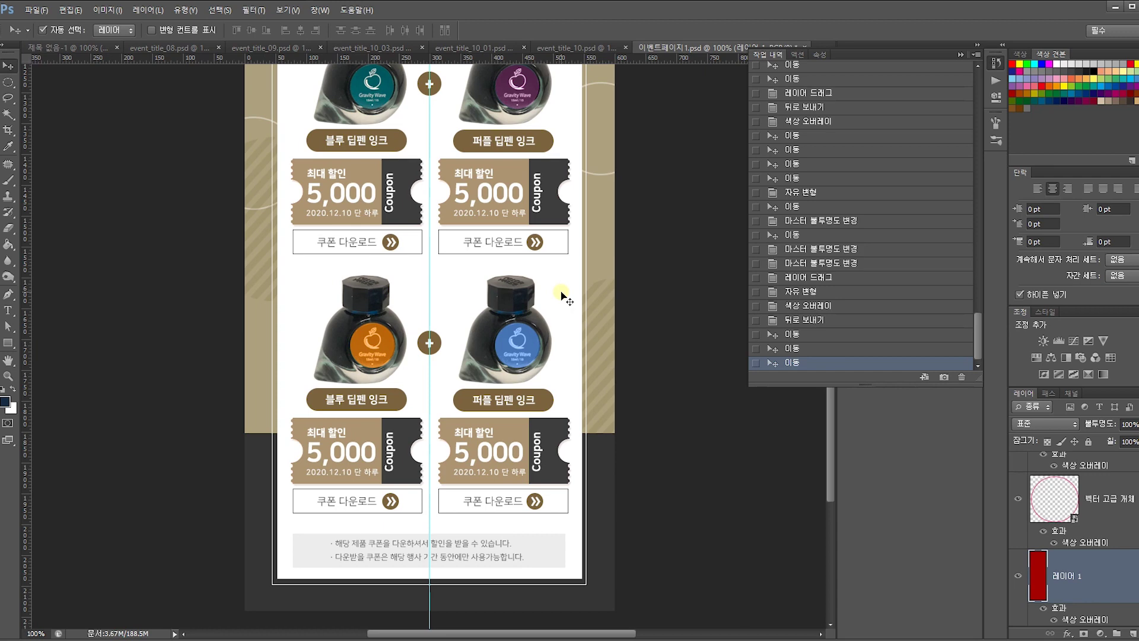
left_click(559, 315)
left_click_drag(509, 267, 525, 459)
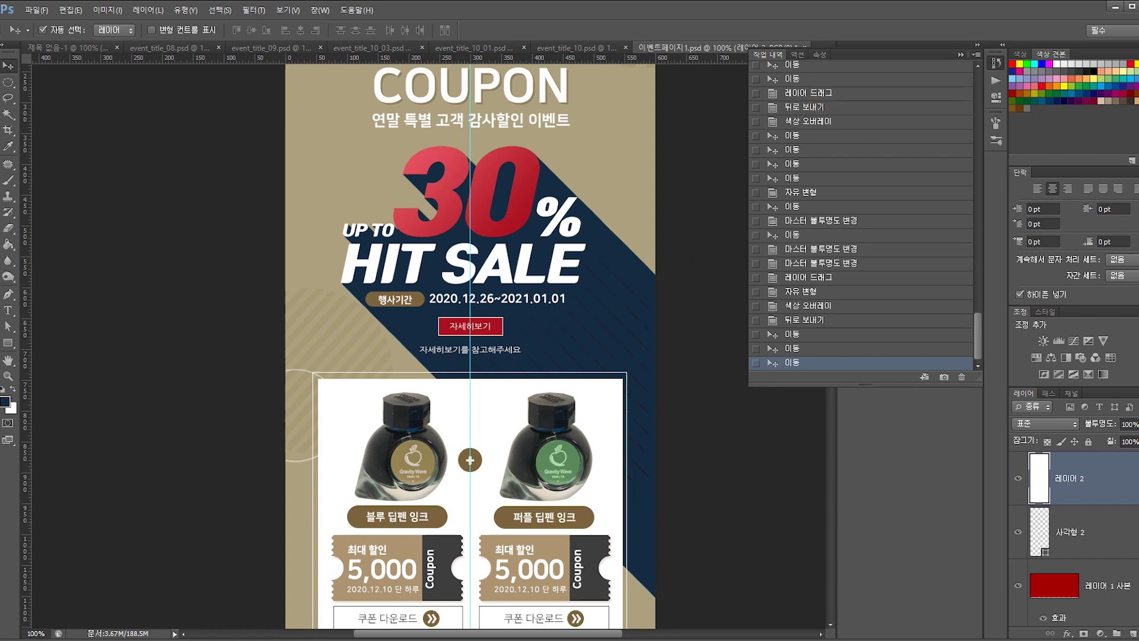
left_click(653, 221)
left_click_drag(600, 176, 621, 438)
Add a new layer above the large striped circle in the page's upper-right corner and merge the two.
left_click(638, 263)
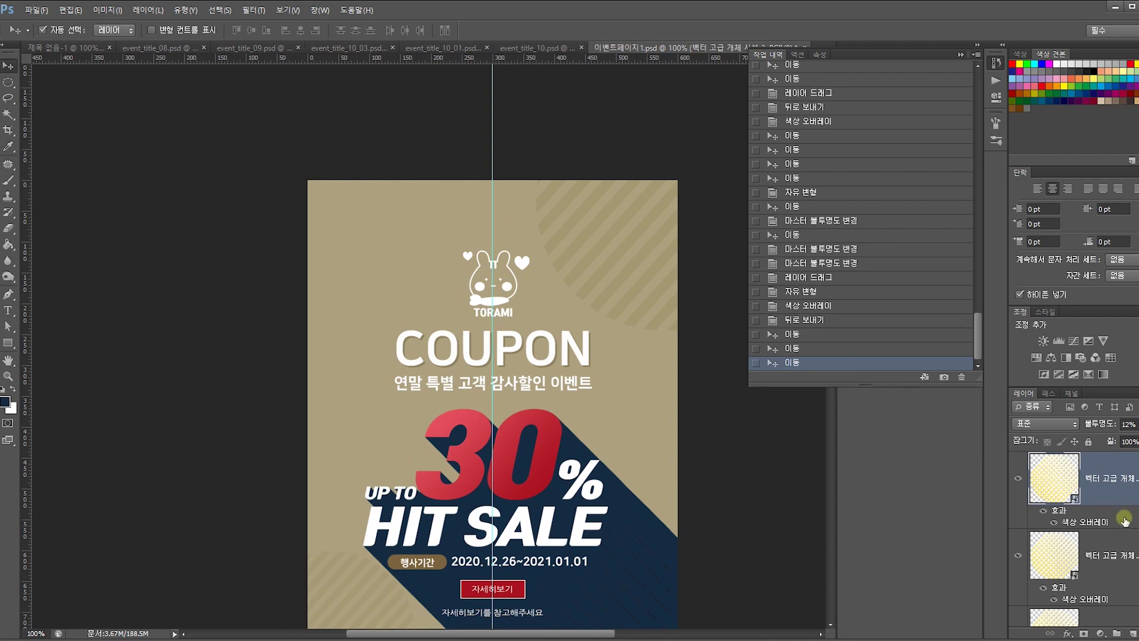
left_click(1133, 632)
key("ctrl+e")
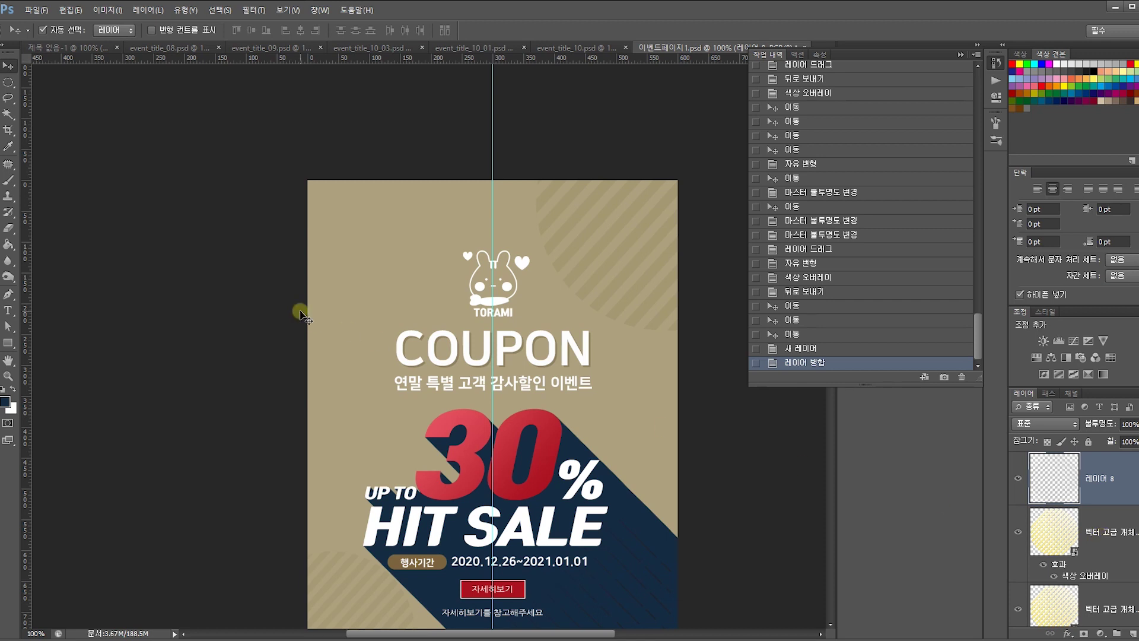
left_click(390, 298)
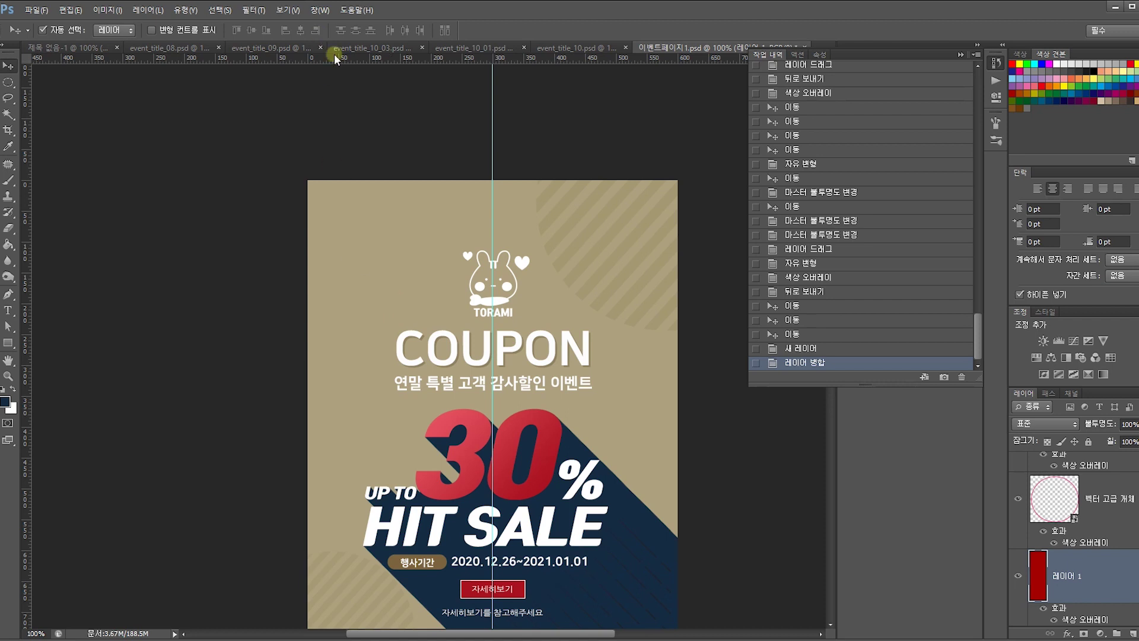
left_click(364, 117)
left_click_drag(604, 387, 604, 268)
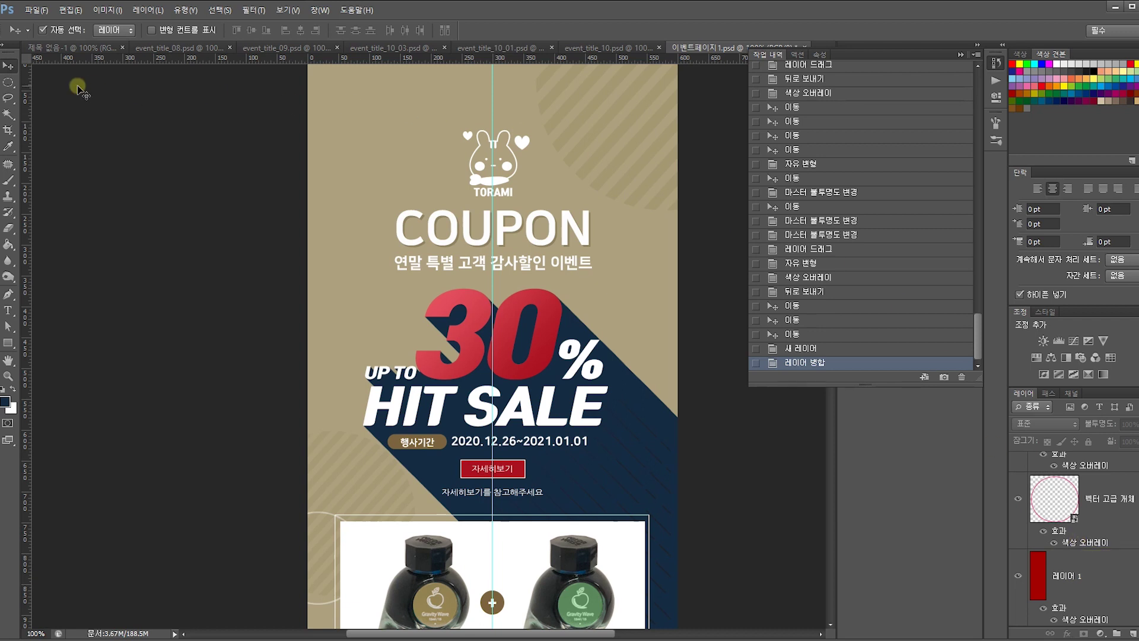
Try to place the "선착순 100명 EVENT" title from event_title_09.psd over the sale title, and undo the placement.
left_click(84, 48)
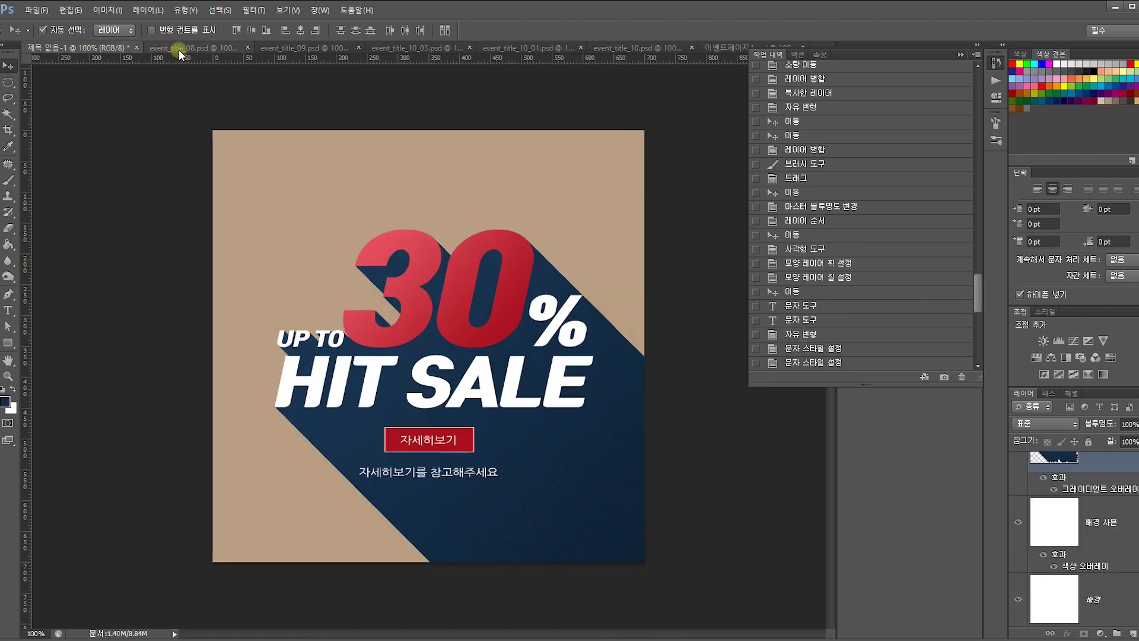
left_click(180, 48)
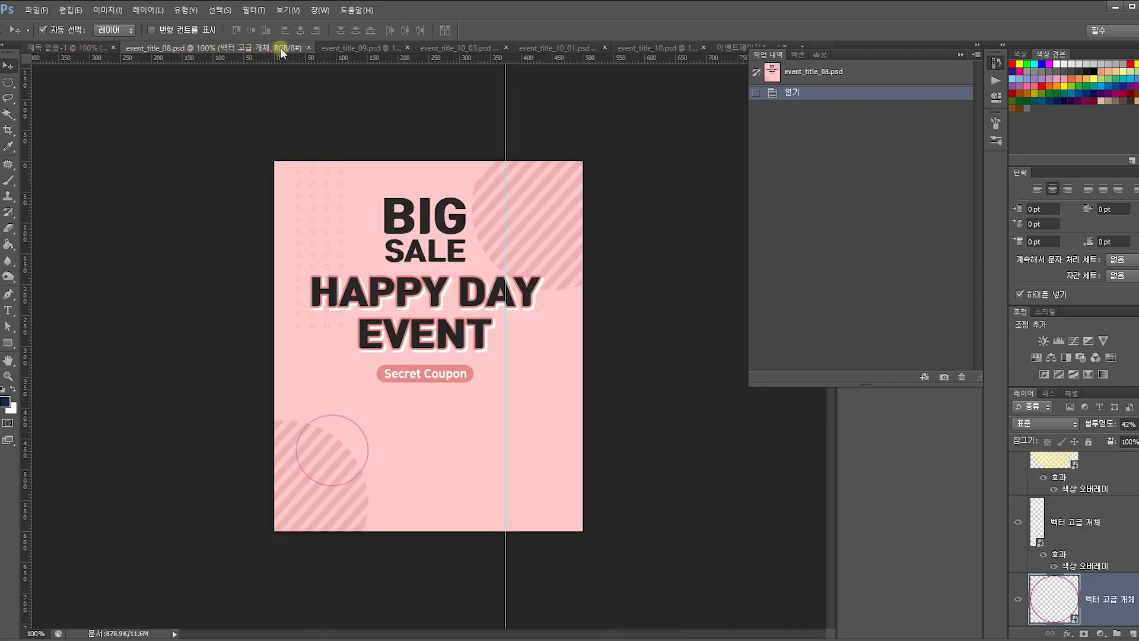
left_click(336, 48)
left_click_drag(615, 343, 537, 383)
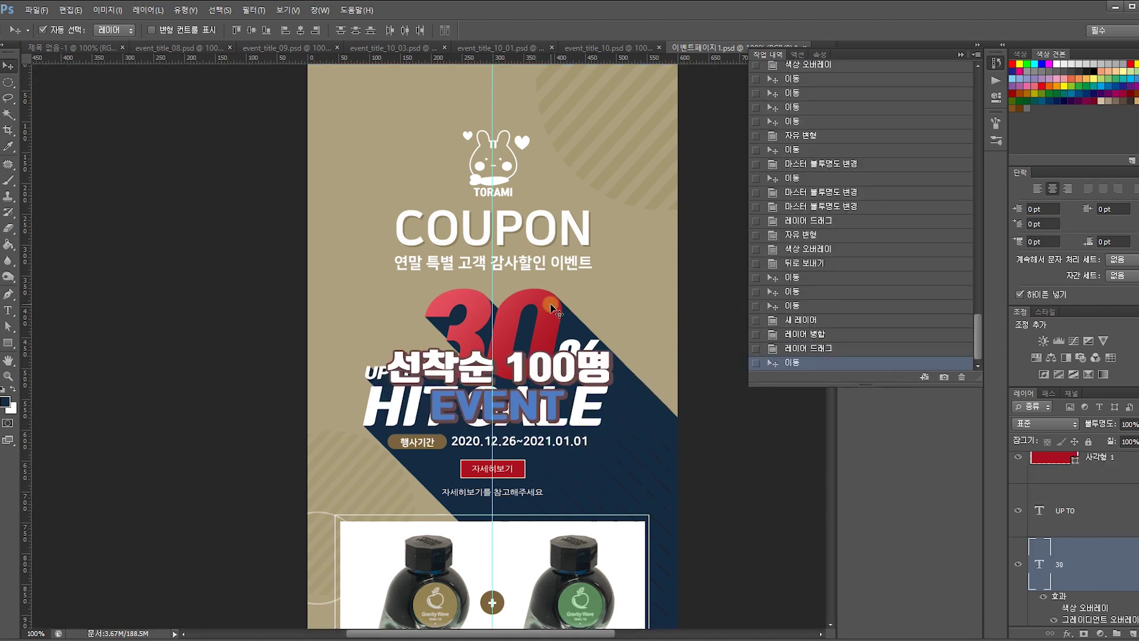
key("ctrl+z")
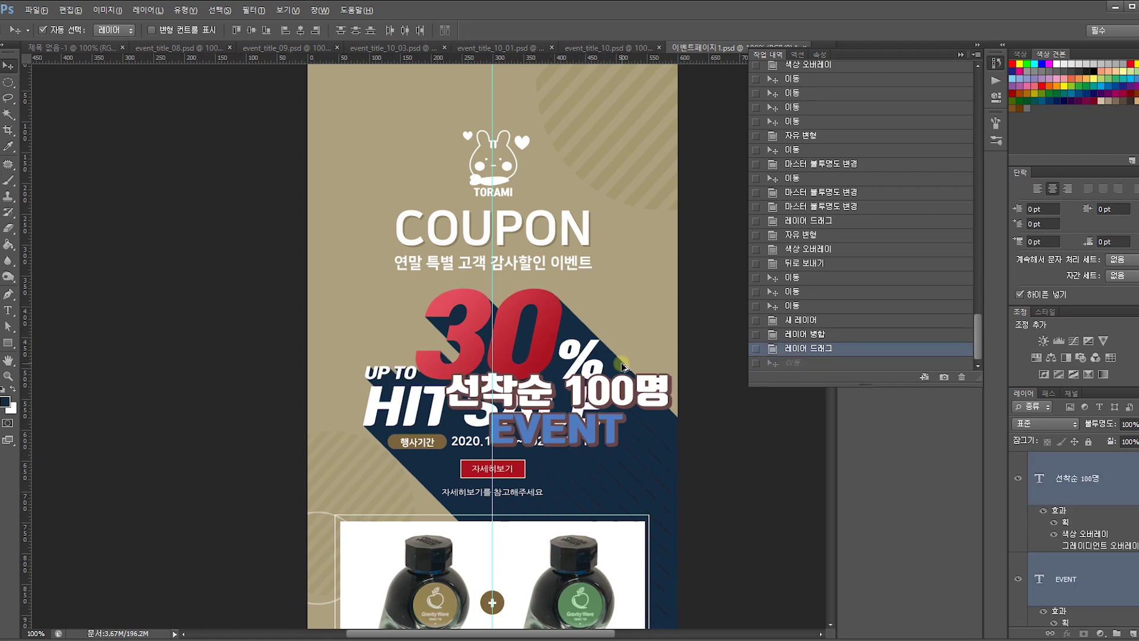
key("ctrl+alt+z")
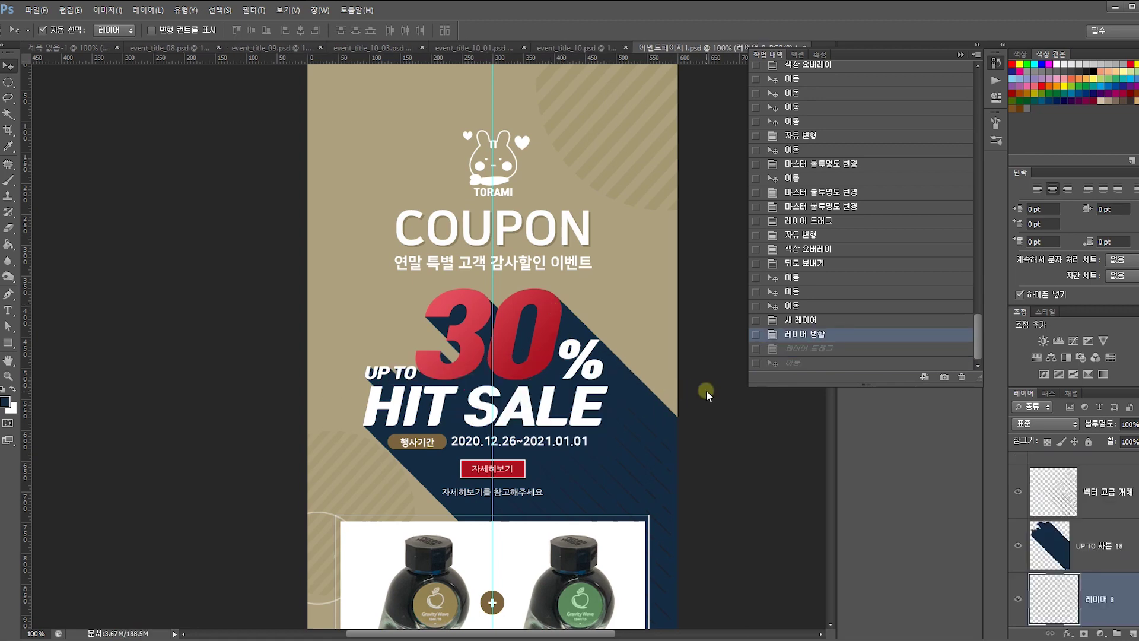
Save the event page under the new file name 이벤트페이지2.psd.
key("ctrl+shift+s")
left_click(574, 333)
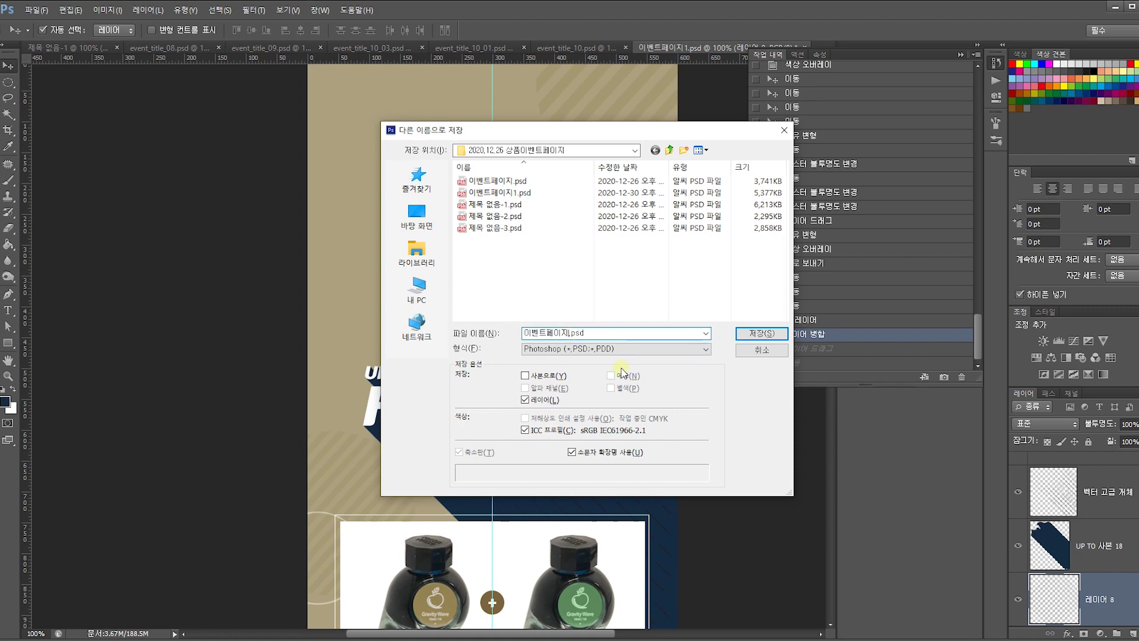
key("Return")
key("Return")
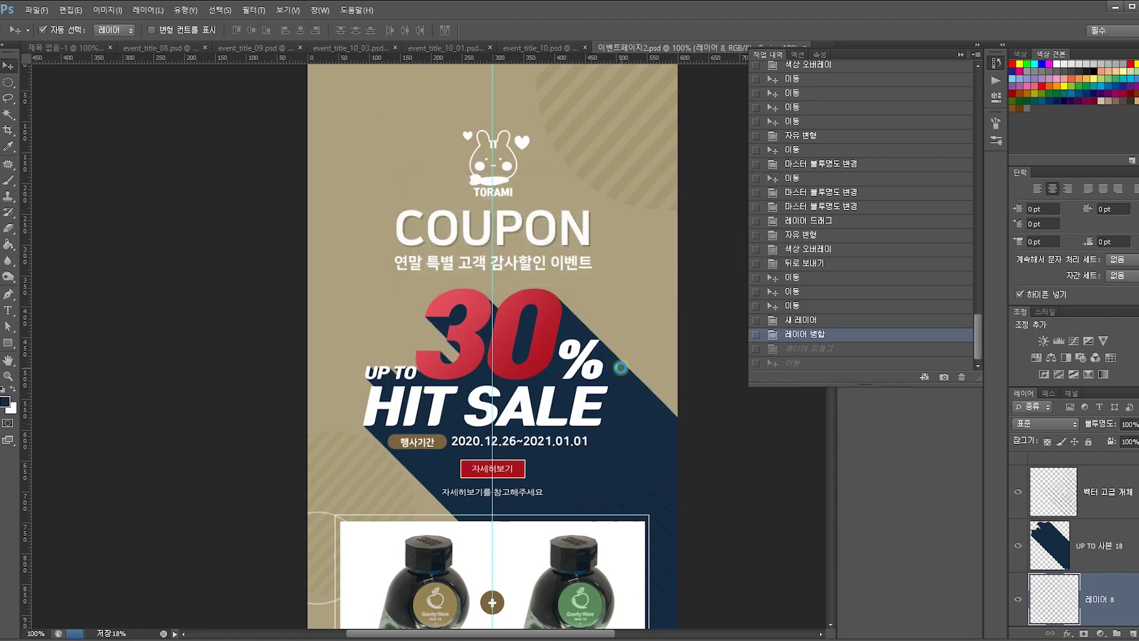
key("Return")
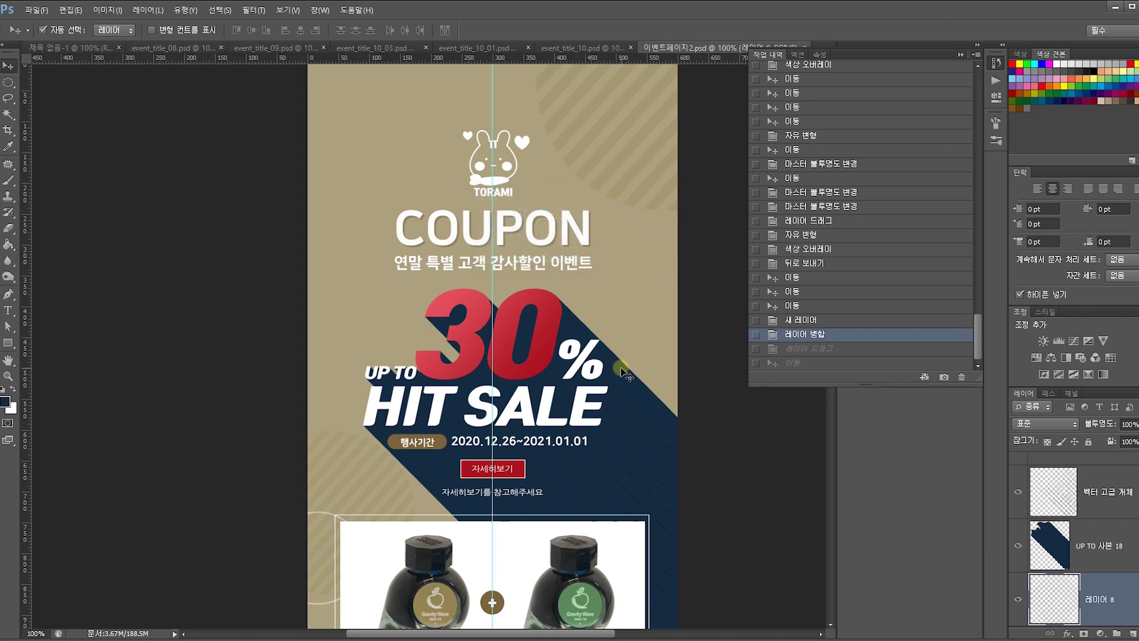
Save another version of the event page as 이벤트페이지3.psd with maximum compatibility.
key("ctrl+shift+s")
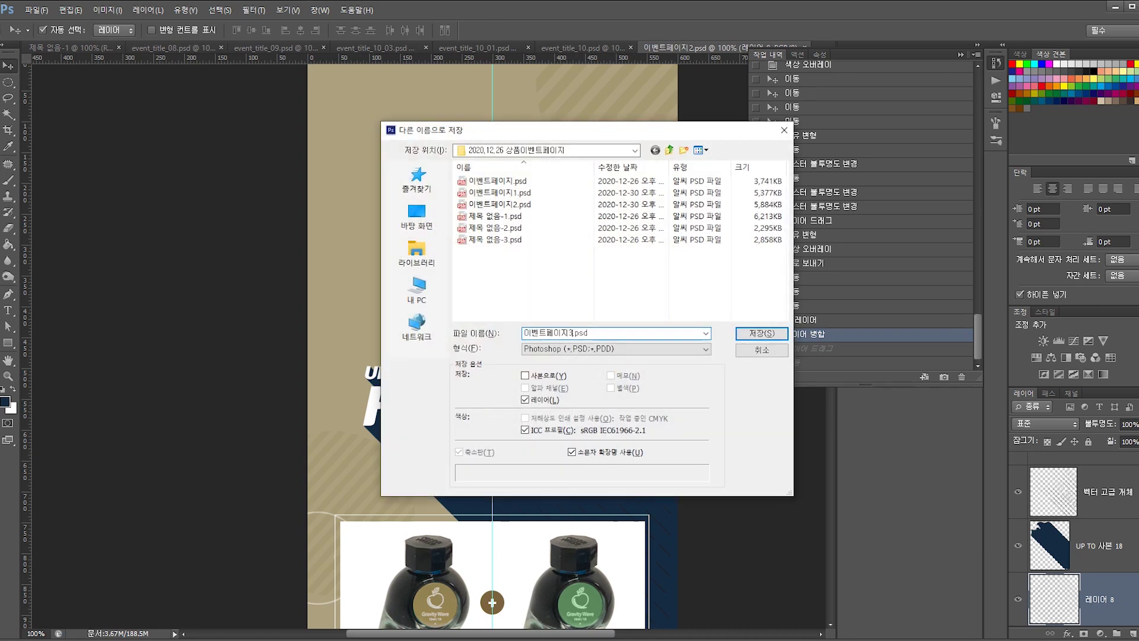
key("Return")
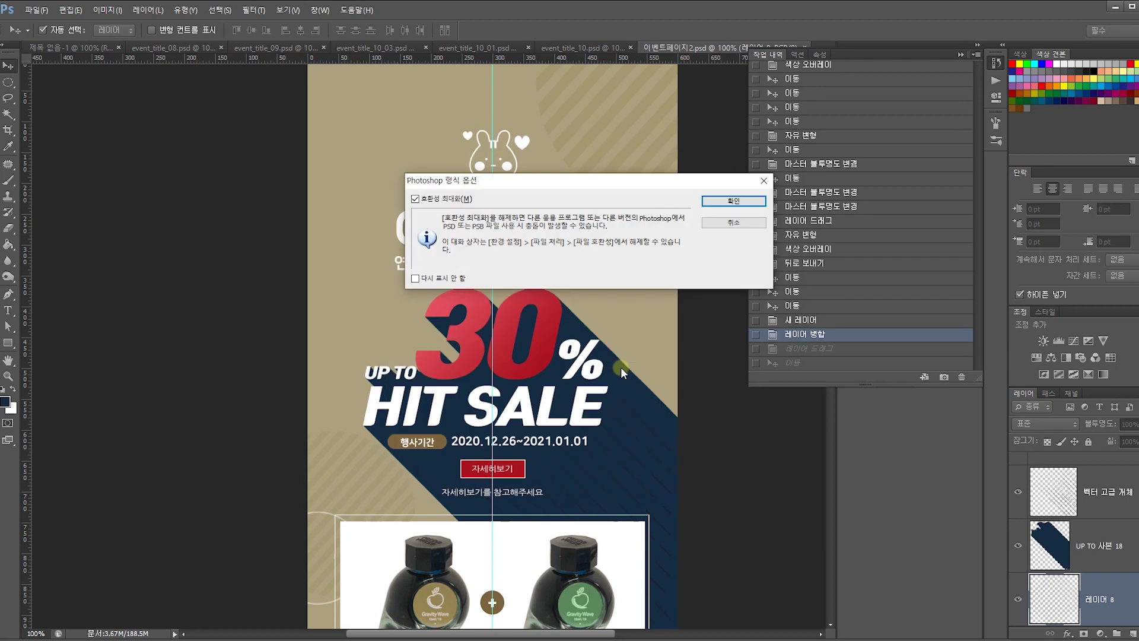
key("Return")
Delete the "UP TO 30% HIT SALE" title together with its long navy shadow.
left_click(547, 360)
left_click_drag(547, 361, 544, 296)
left_click_drag(686, 370, 356, 255)
left_click_drag(696, 357, 338, 249)
key("Delete")
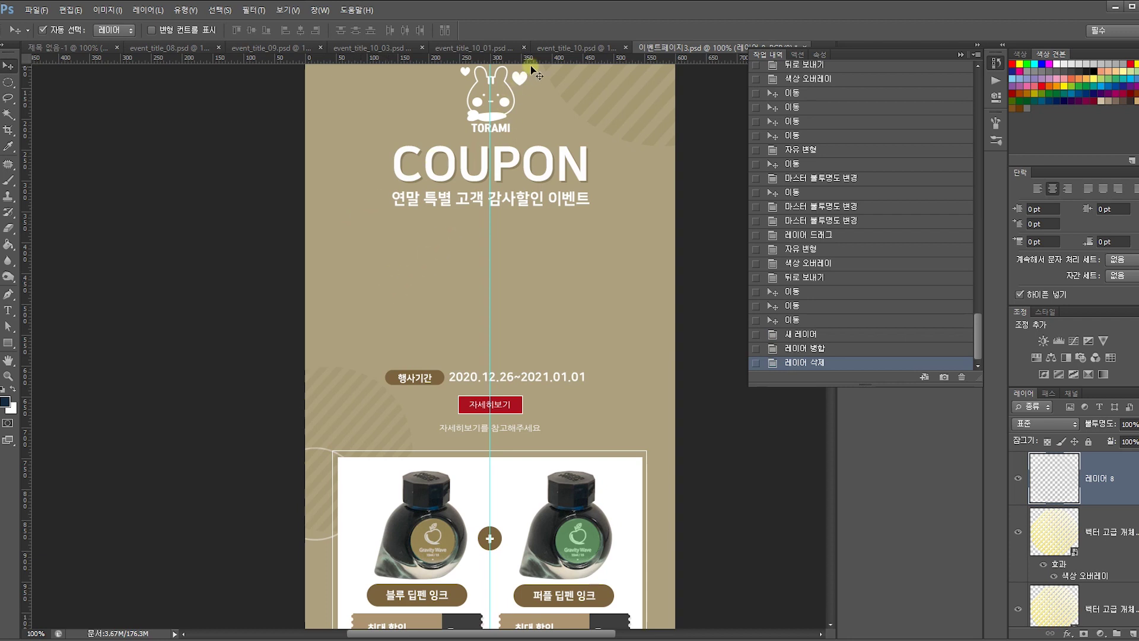
Copy the "선착순 100명 EVENT" title from event_title_09.psd above the event dates, enlarge it to about 135%, and centre it.
left_click(272, 47)
left_click_drag(465, 312, 518, 301)
key("ctrl+t")
left_click_drag(601, 276, 642, 270)
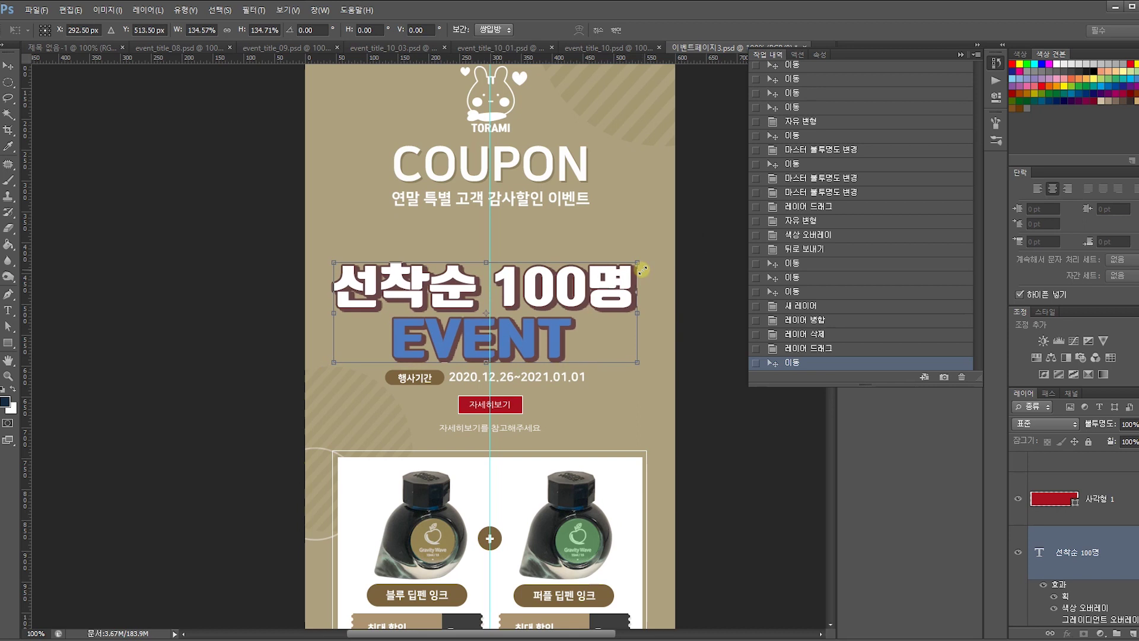
left_click_drag(573, 298, 576, 296)
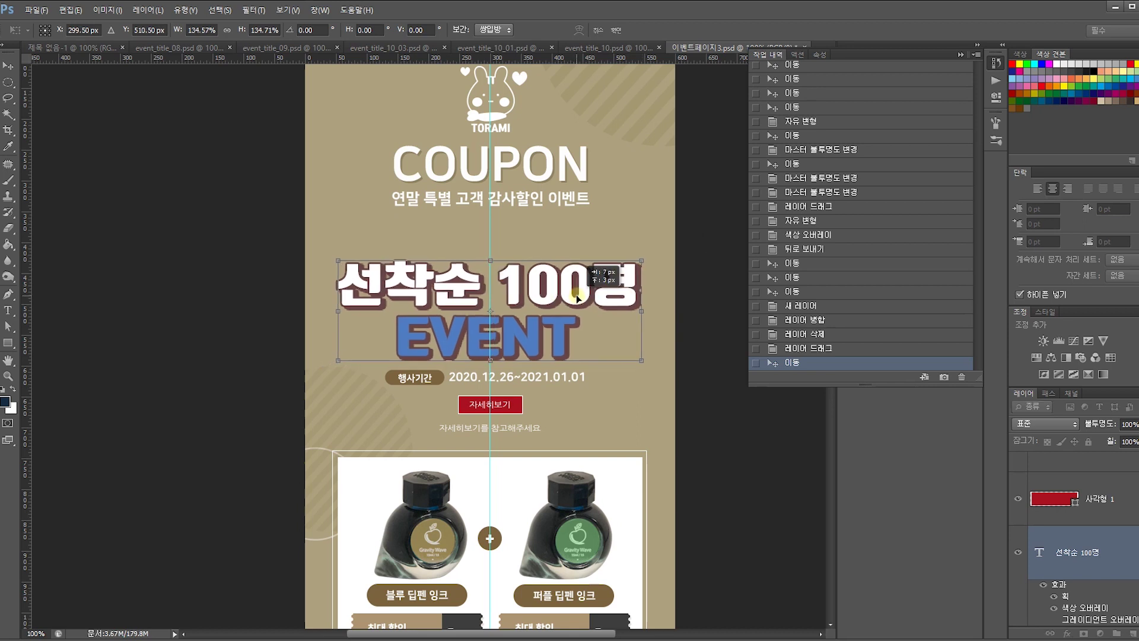
key("Return")
left_click_drag(555, 336, 557, 331)
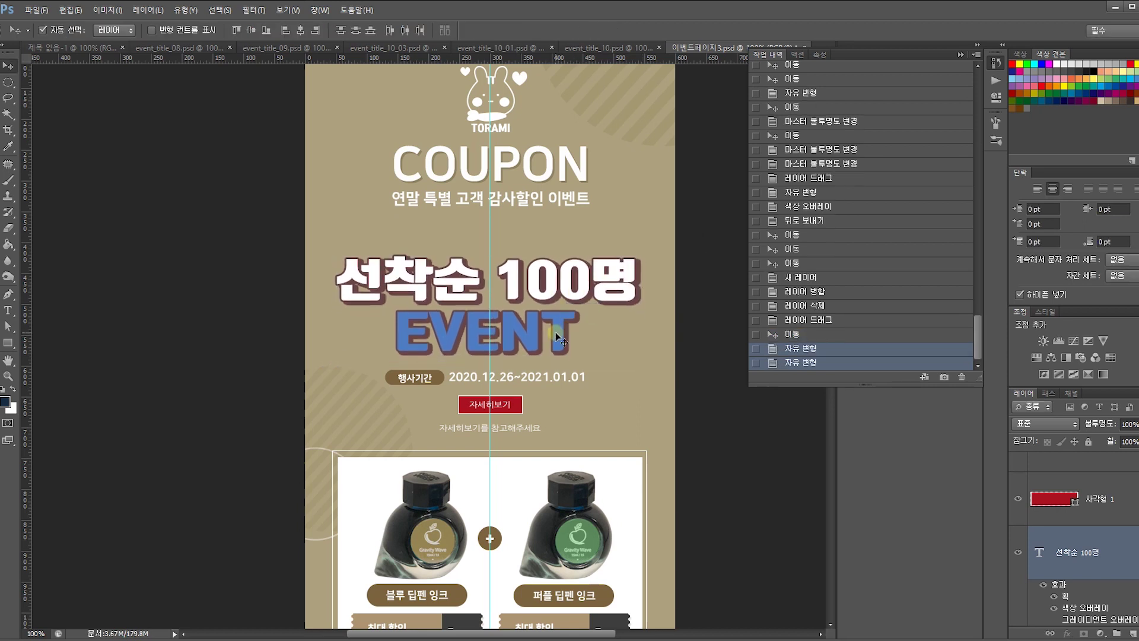
Recolour the stroke of the "선착순 100명" title to a golden brown, 8d7633, keeping its white color overlay.
left_click(1097, 543)
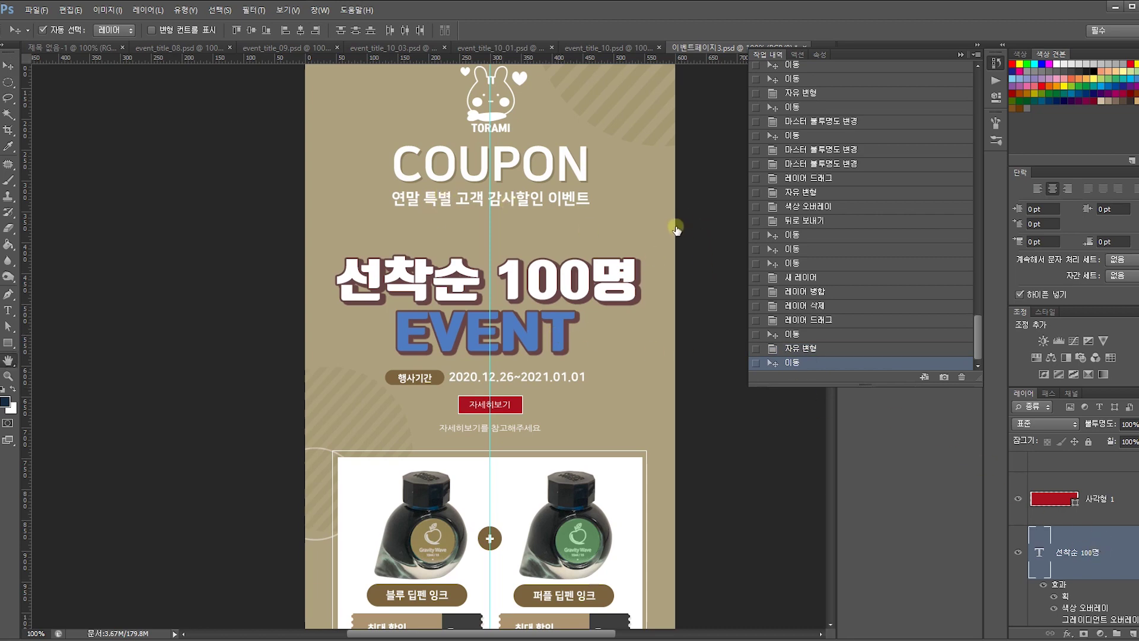
left_click(775, 338)
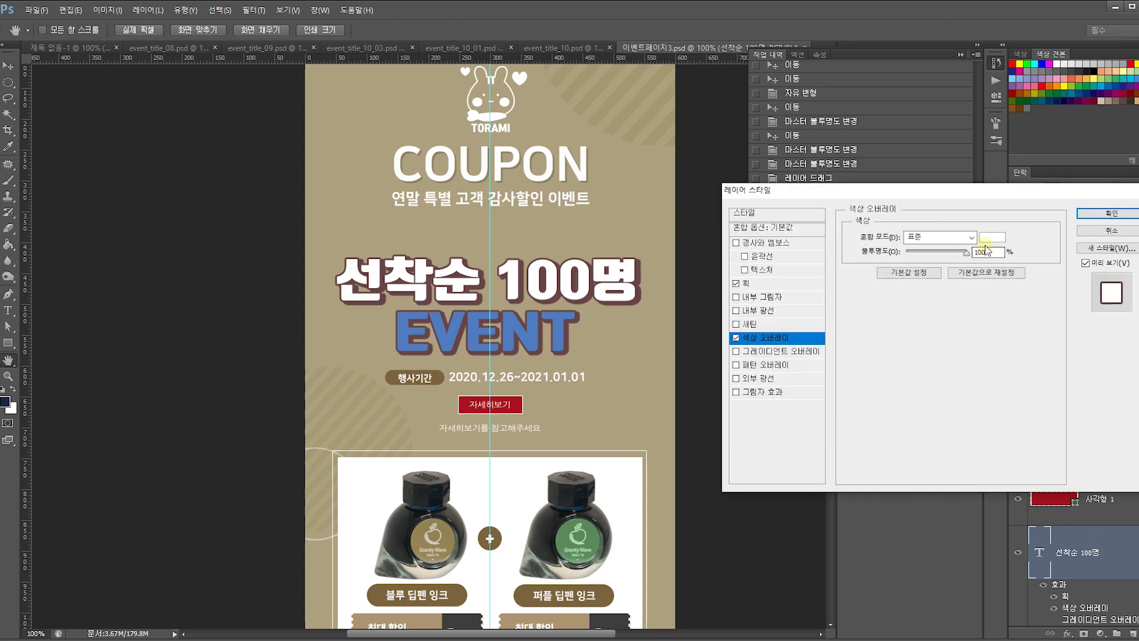
left_click(774, 284)
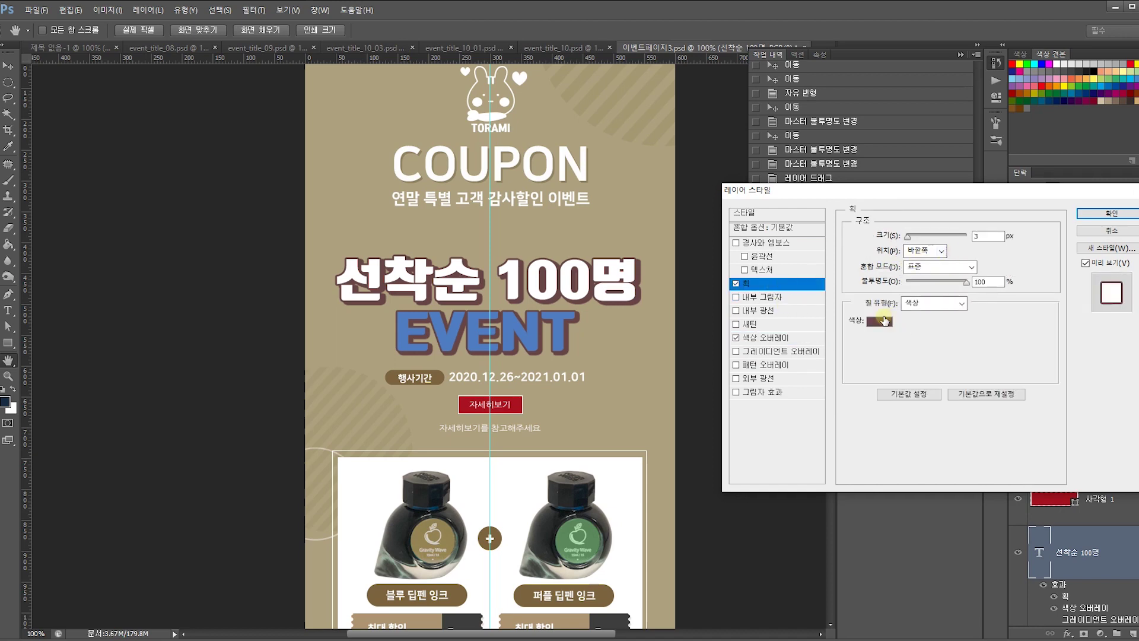
left_click(879, 322)
left_click(613, 366)
left_click_drag(751, 267, 755, 265)
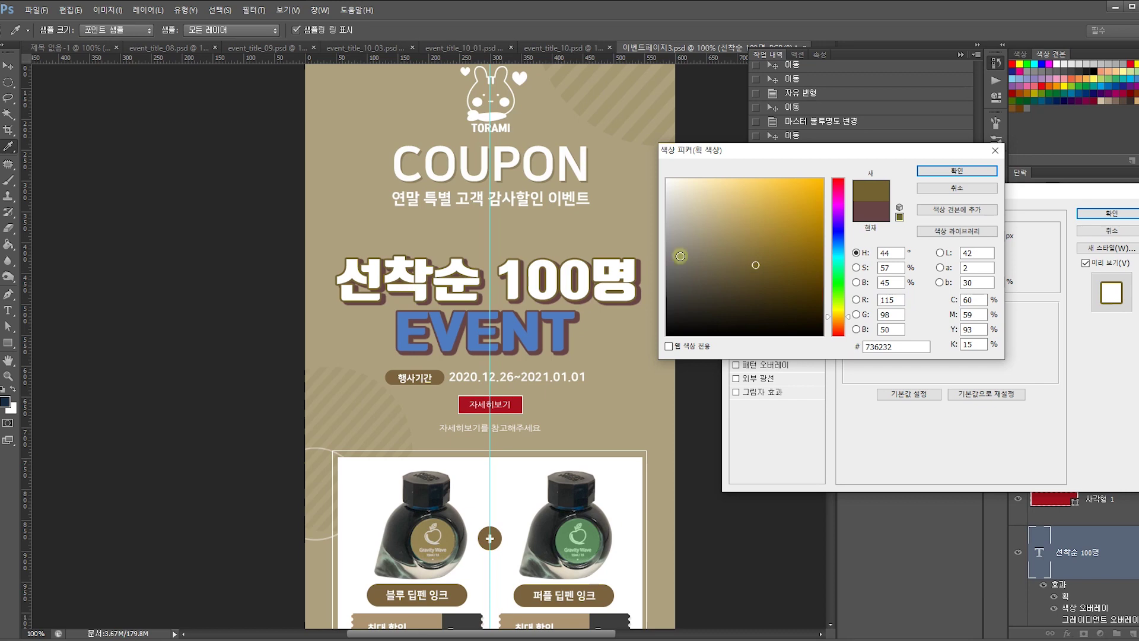
left_click(587, 242)
left_click(777, 285)
left_click_drag(777, 286, 766, 248)
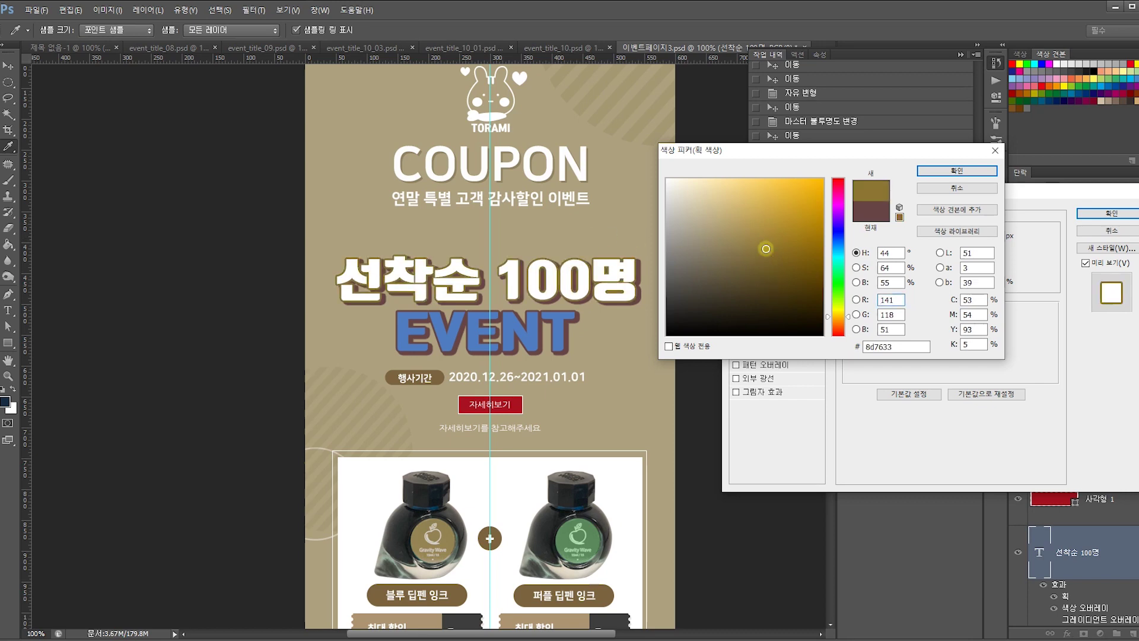
left_click(943, 172)
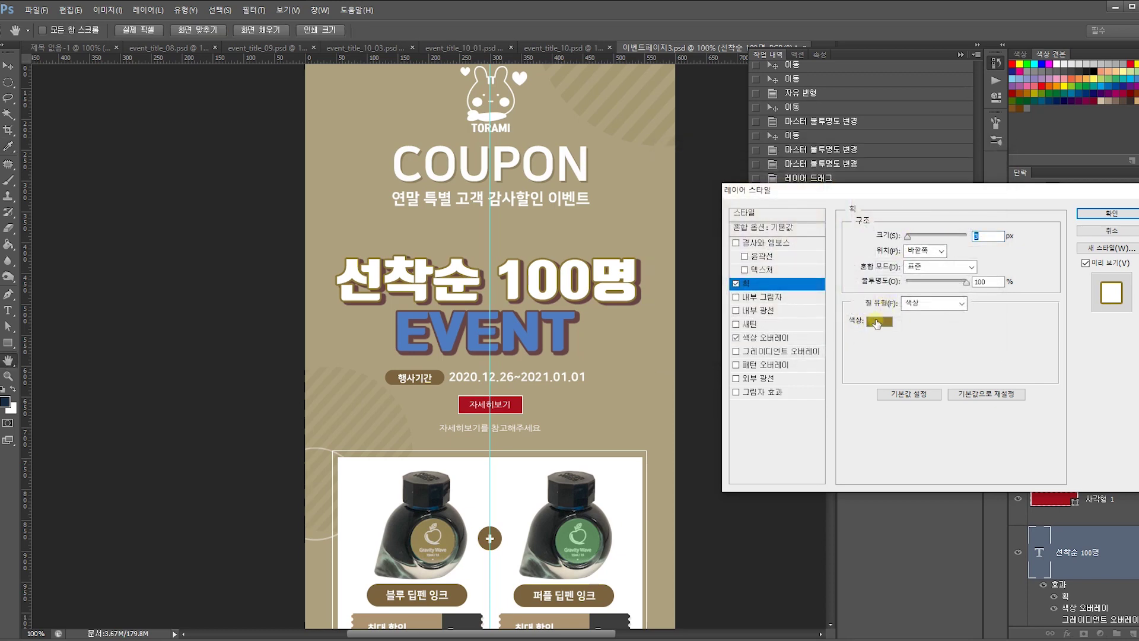
left_click(766, 338)
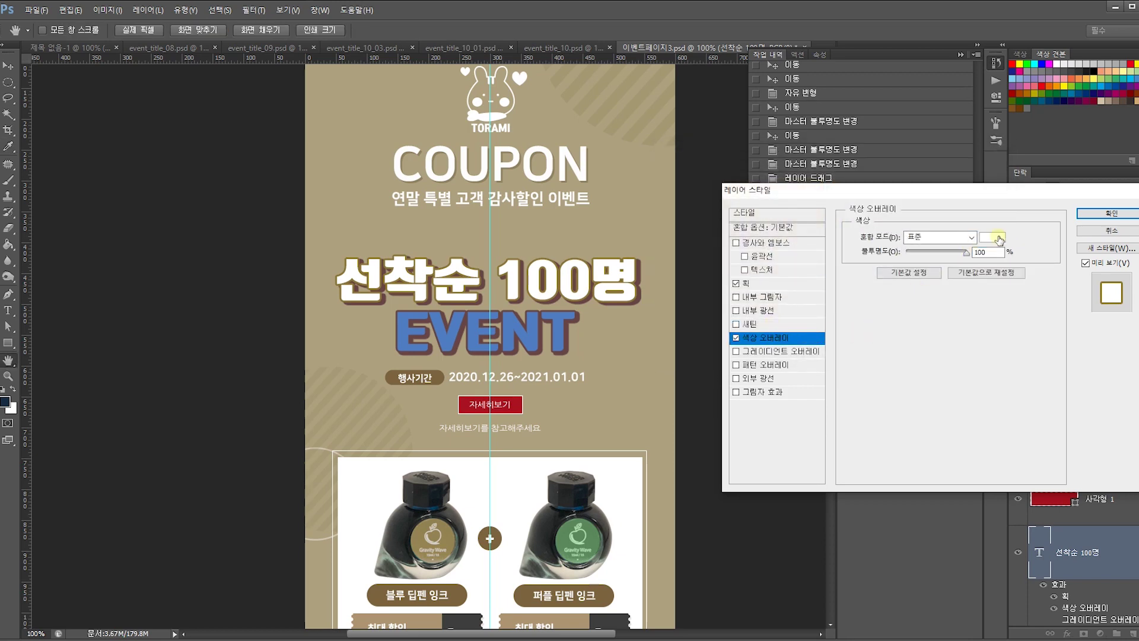
left_click(1079, 214)
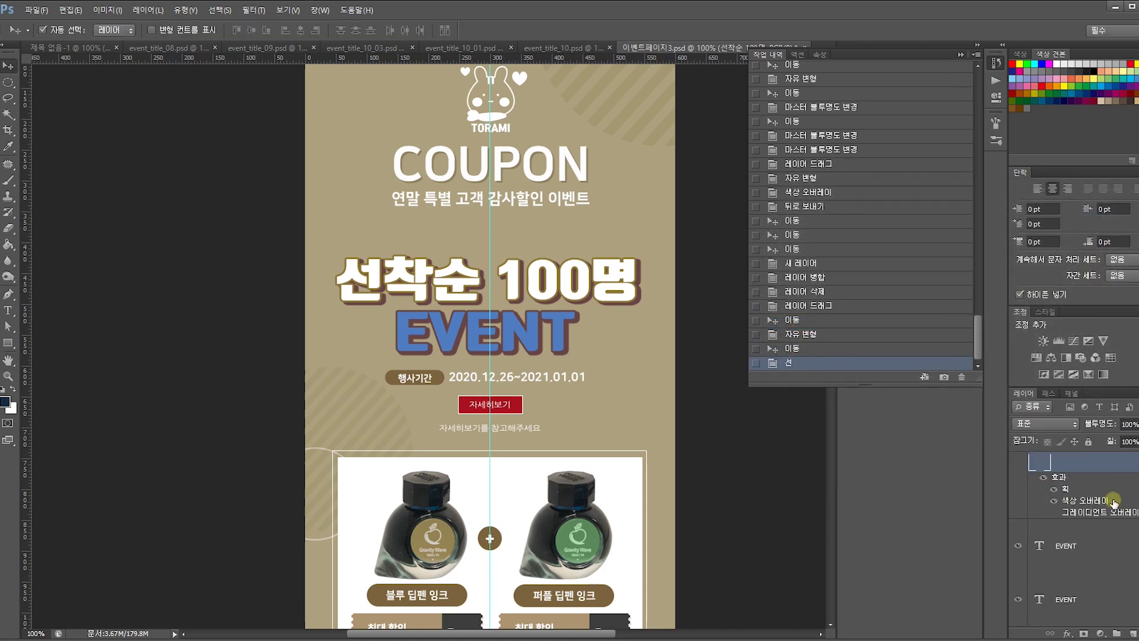
Set the stroke of the "EVENT" text to brown 836938, sampled from the outline of the "선착순 100명" title.
left_click(1103, 533)
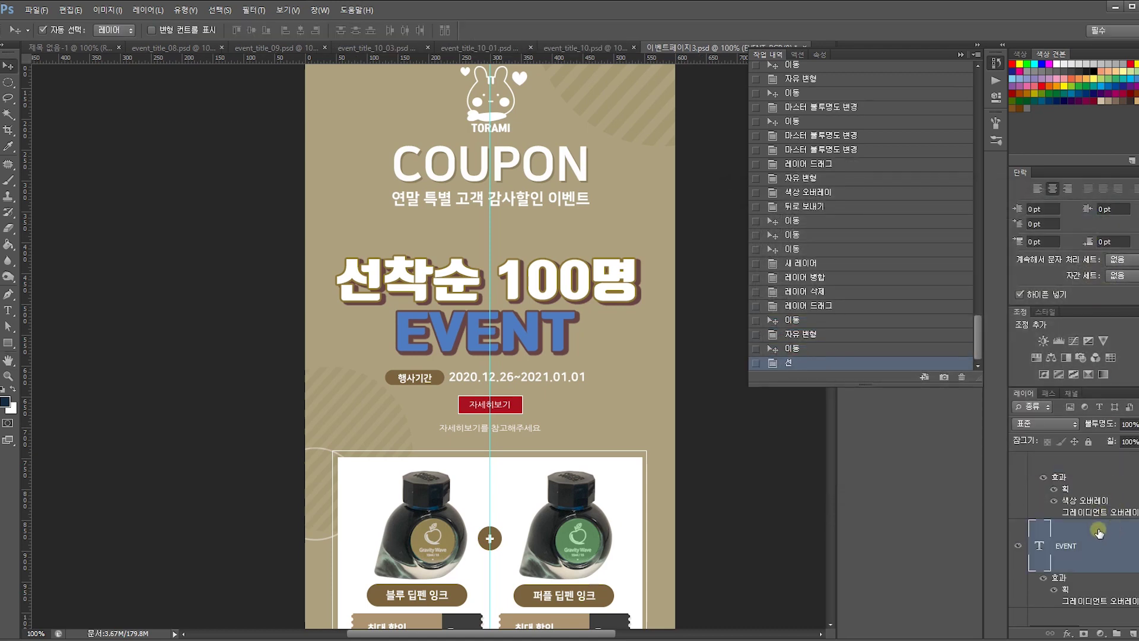
double_click(1087, 531)
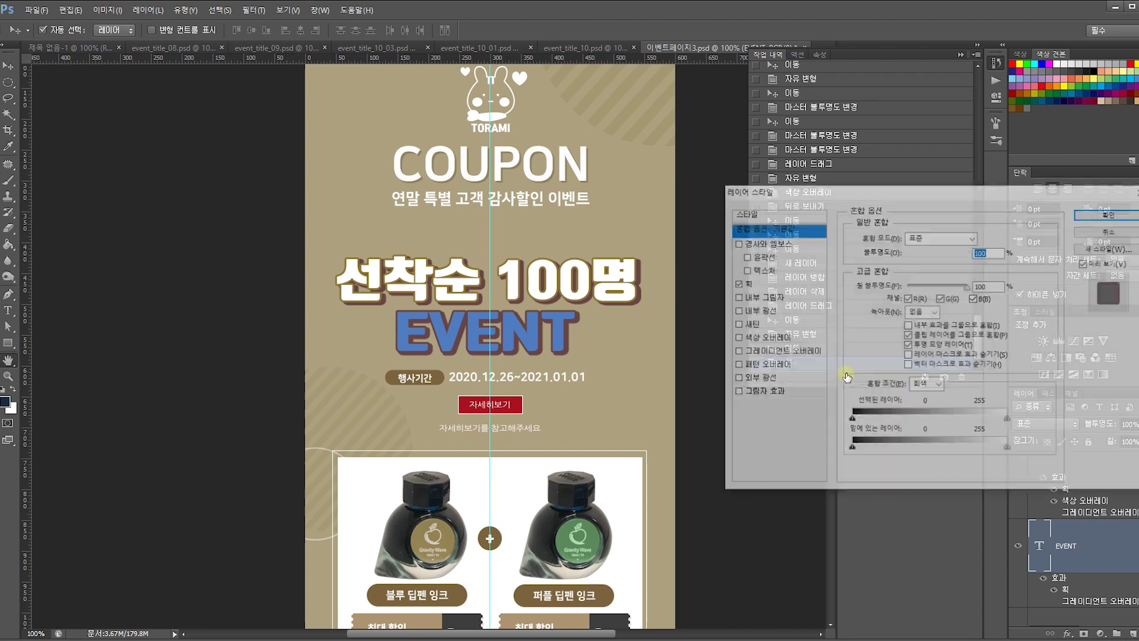
left_click(763, 284)
left_click(879, 326)
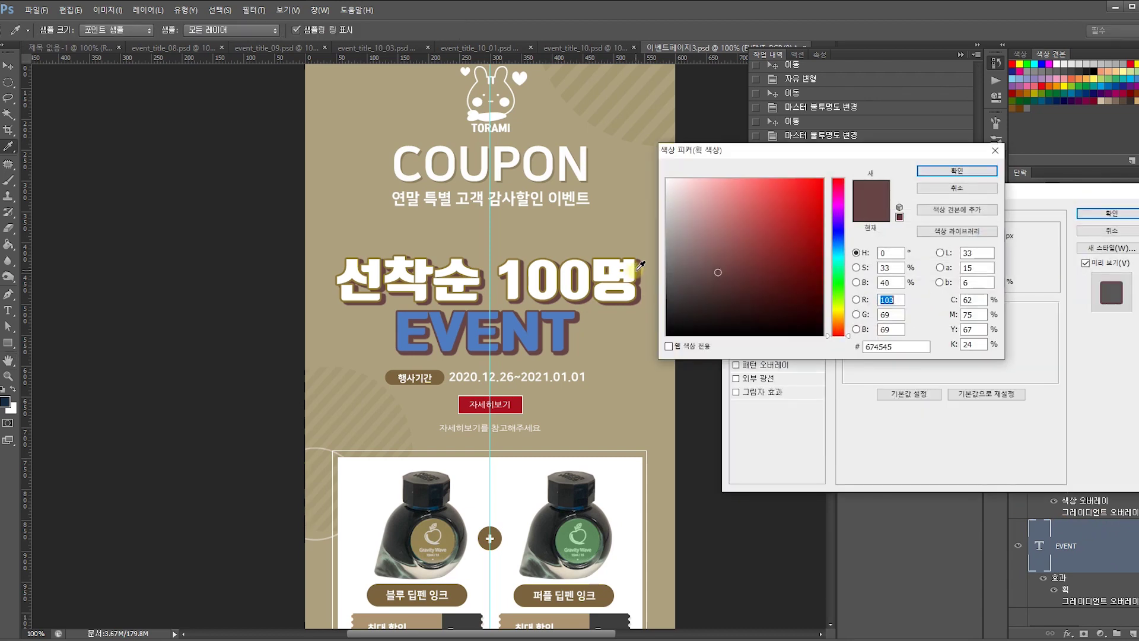
left_click(640, 264)
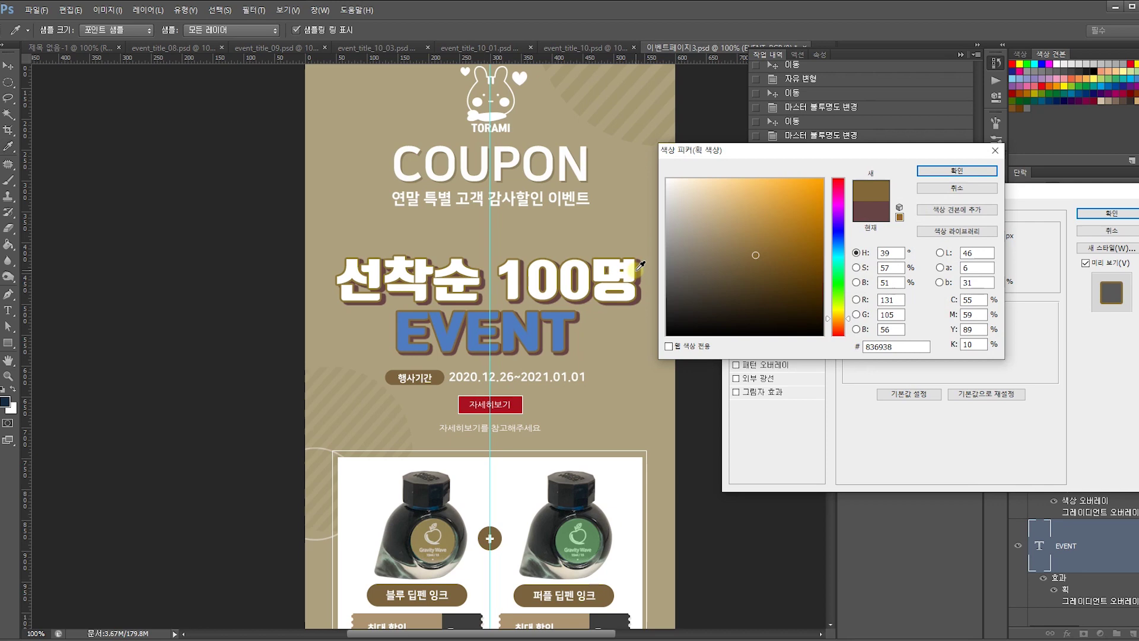
key("Return")
key("Return")
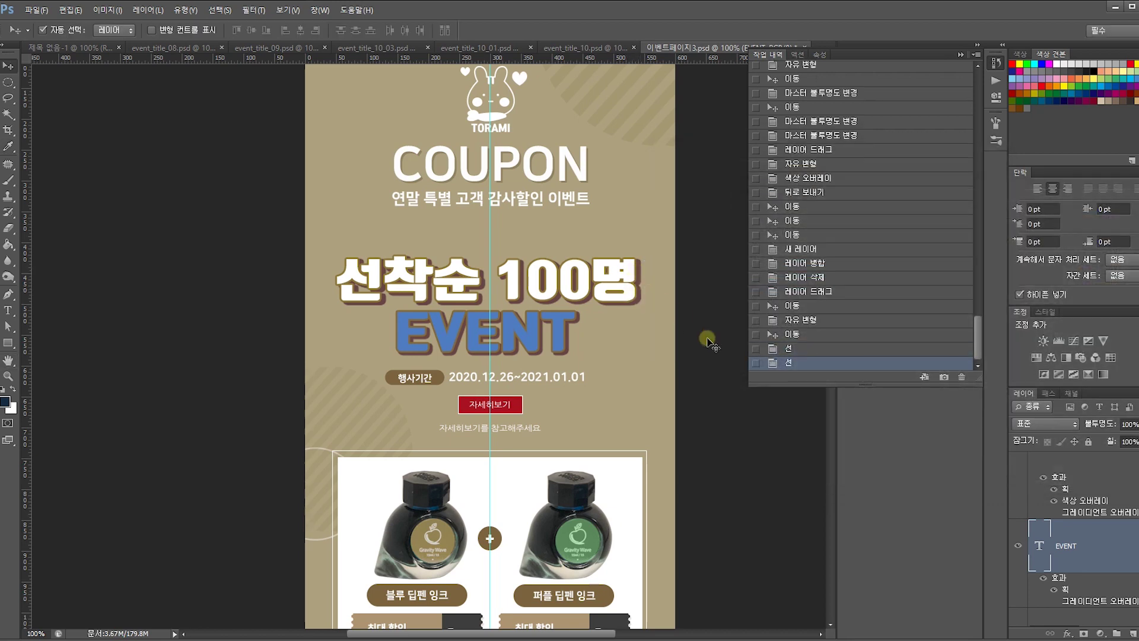
Change the color overlay of the merged shadow layer behind the "선착순 100명 EVENT" title to dark olive brown 6a571e.
scroll(1124, 560, "down", 1)
left_click(1109, 566)
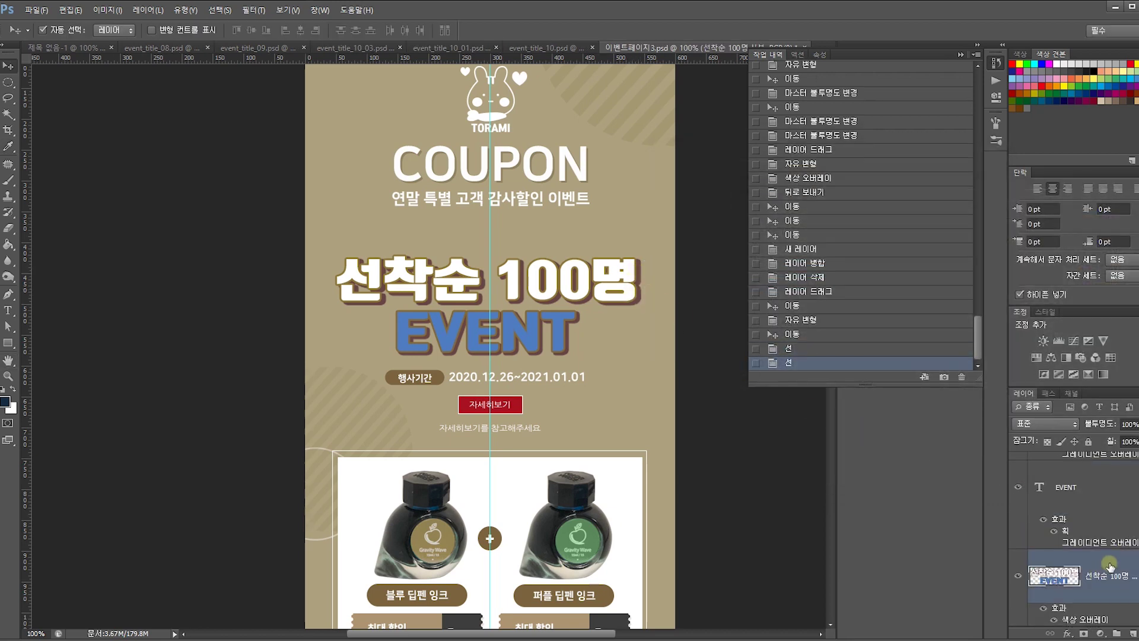
double_click(1111, 567)
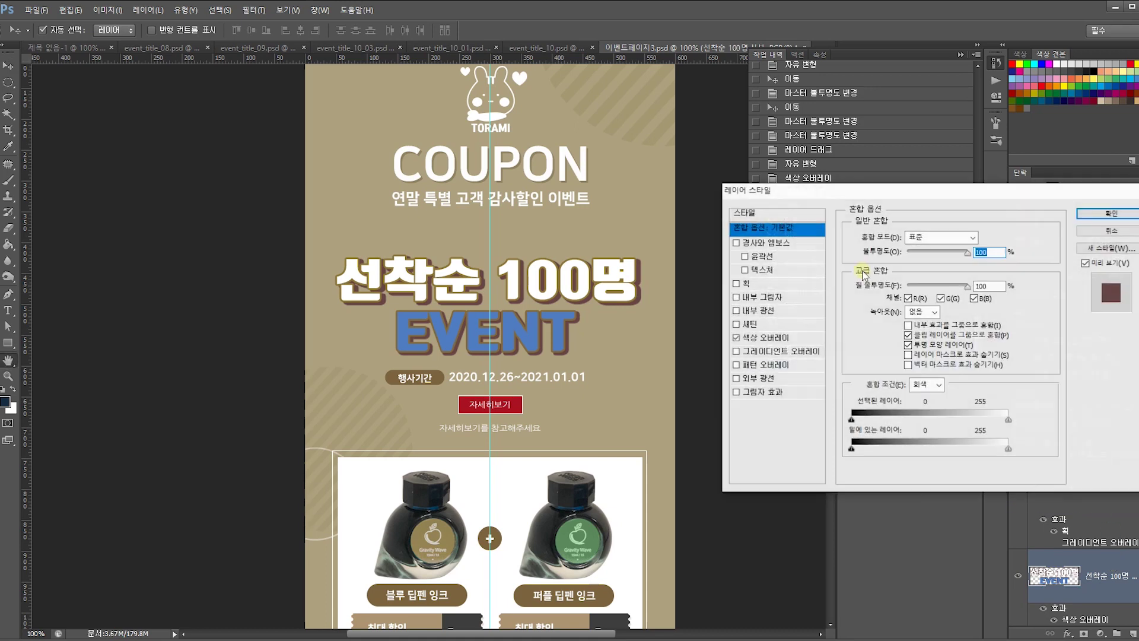
left_click(771, 338)
left_click(1000, 238)
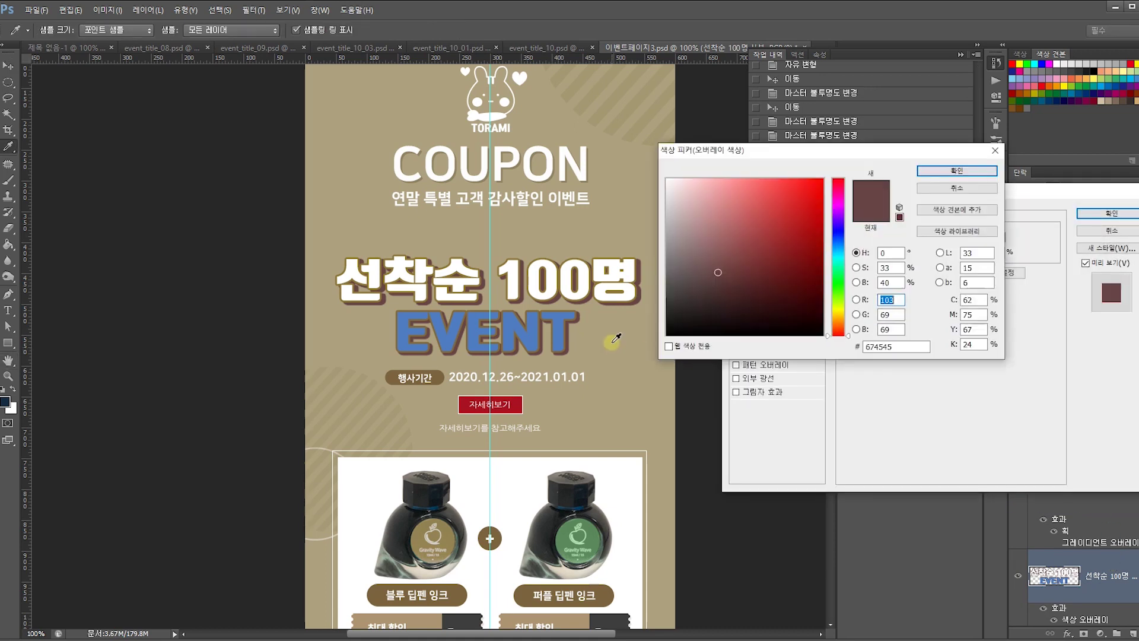
left_click(636, 286)
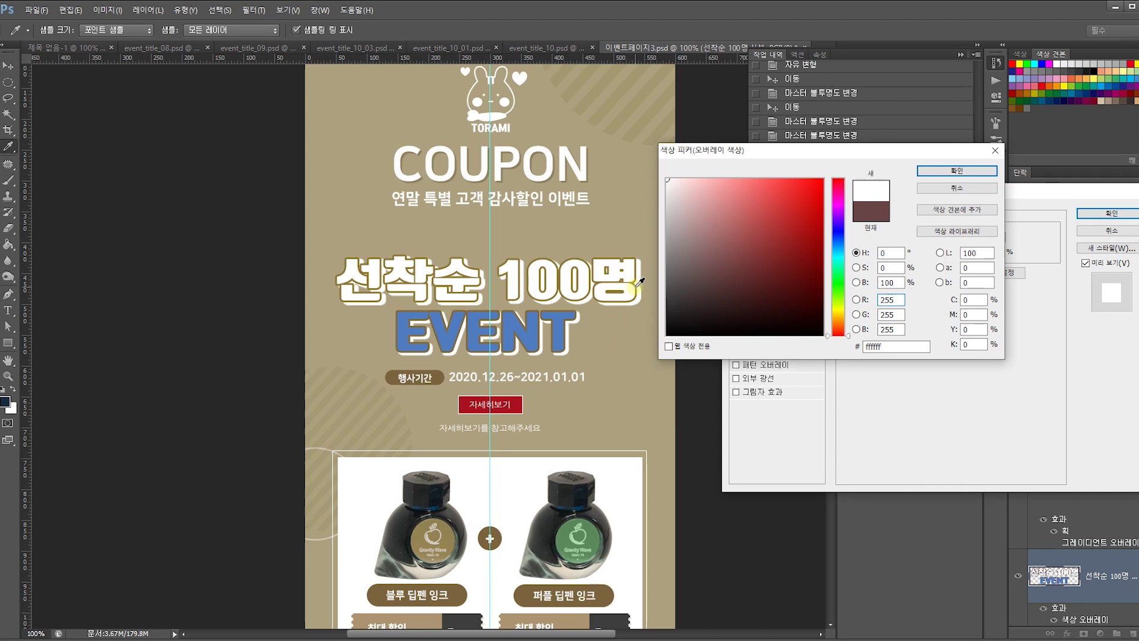
left_click(640, 283)
left_click_drag(767, 265, 777, 270)
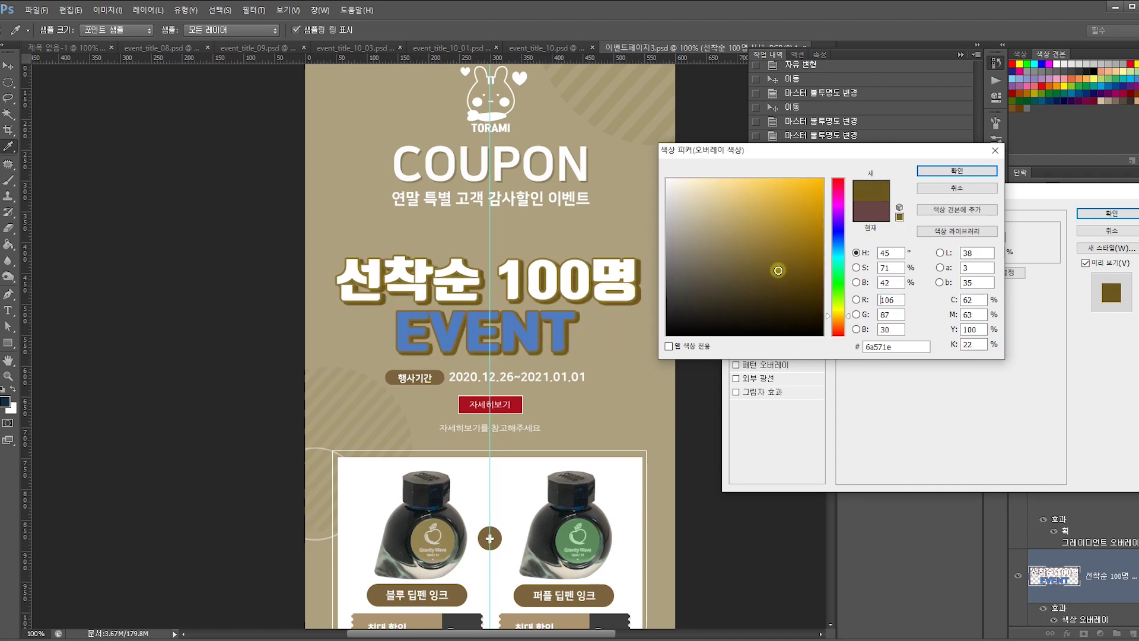
left_click(949, 171)
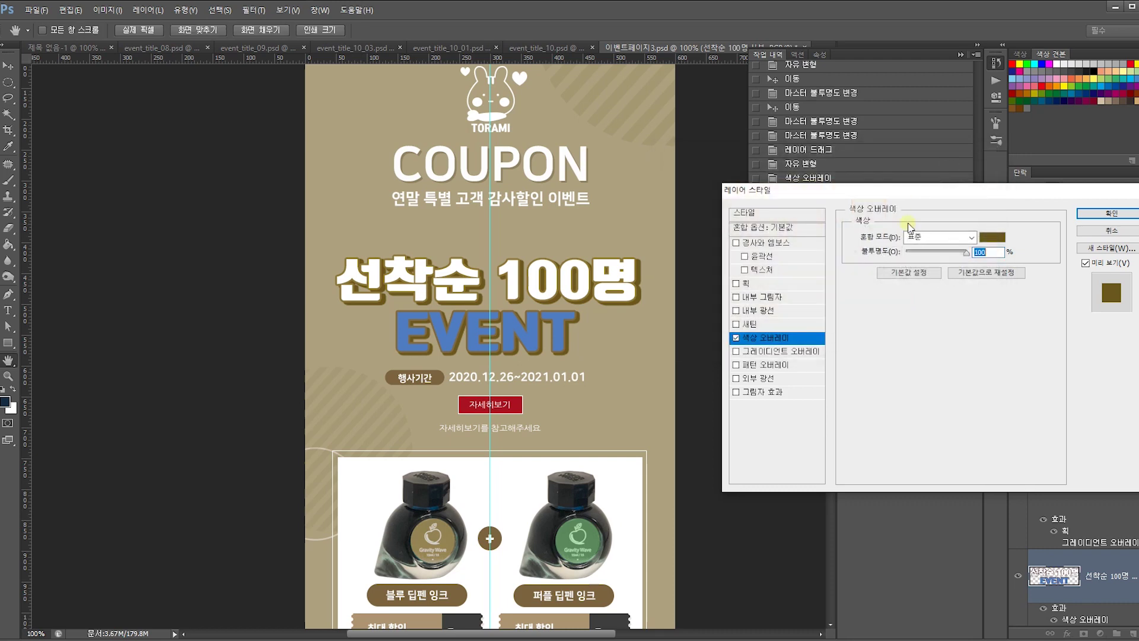
left_click(1112, 213)
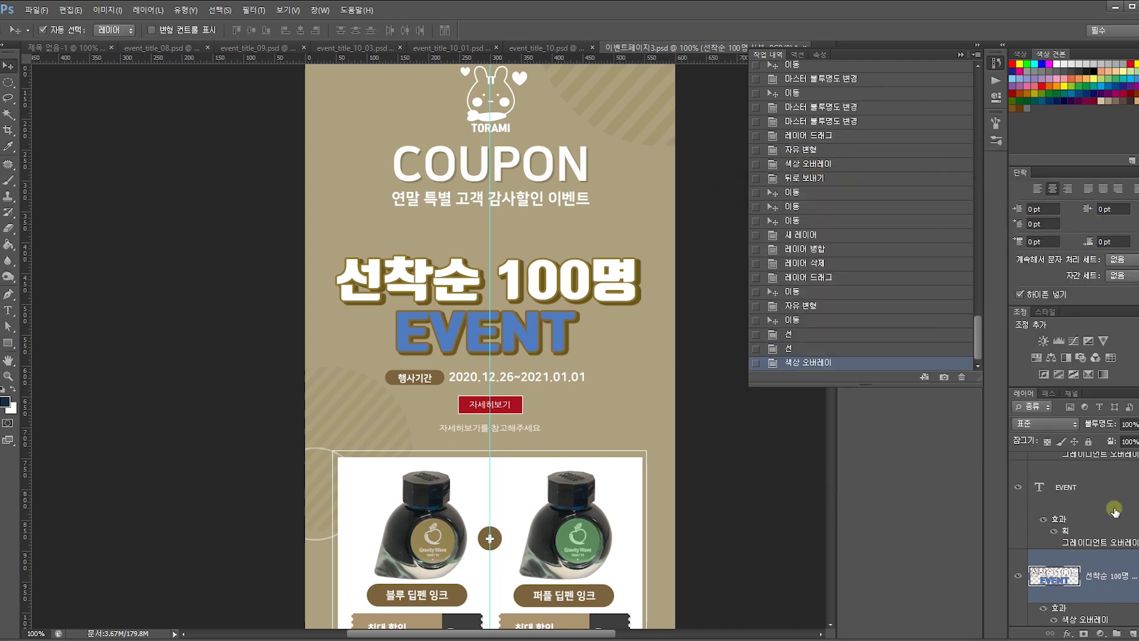
scroll(1115, 511, "up", 2)
left_click(1103, 542)
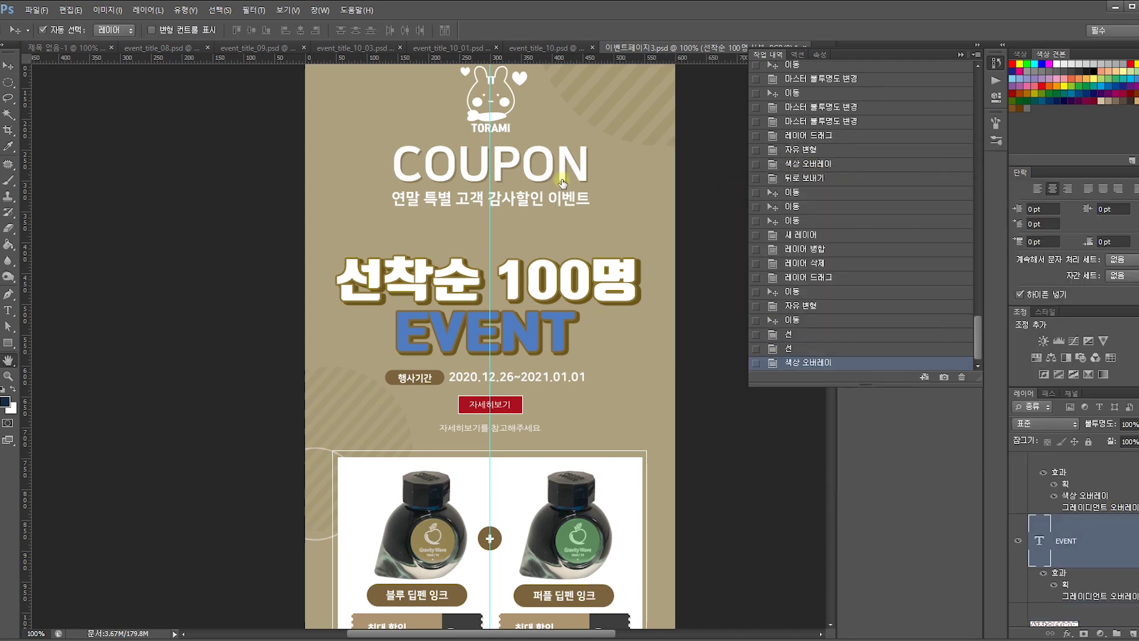
left_click(765, 338)
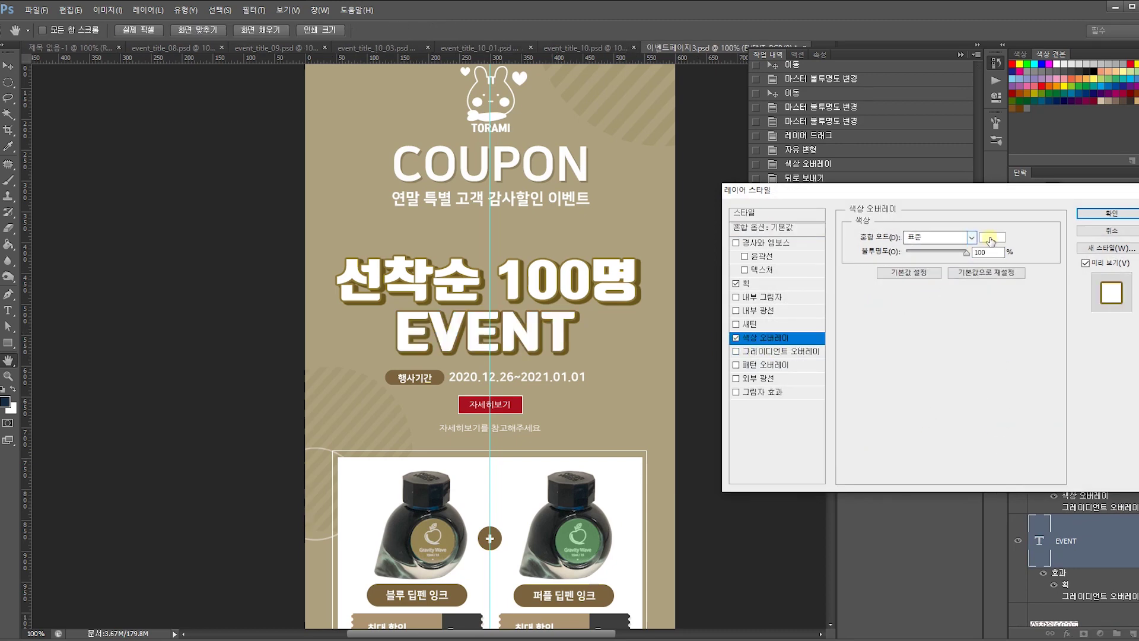
left_click(986, 238)
left_click(641, 274)
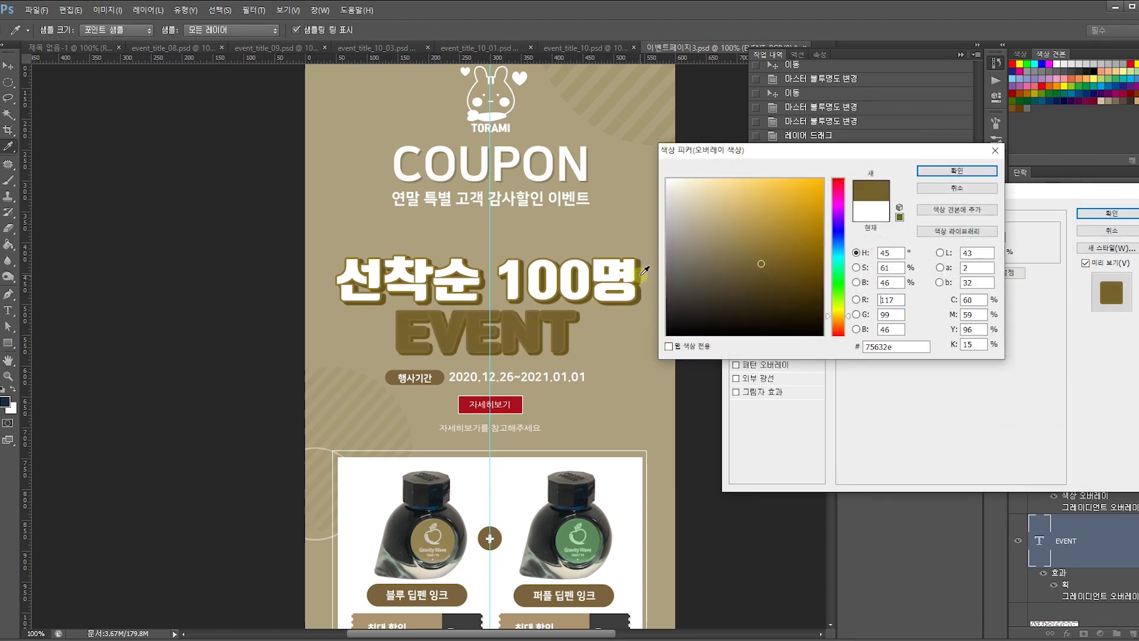
key("Escape")
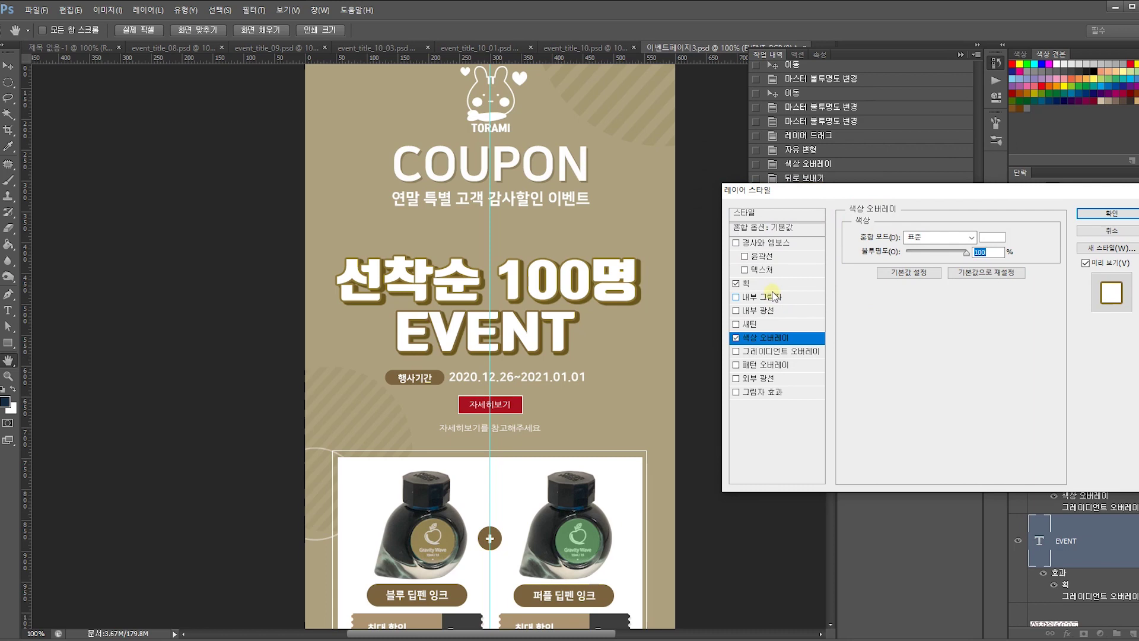
left_click(736, 338)
Set the stroke color of the "EVENT" text to 75632e, sampled from the edge of the title's brown shadow.
left_click(746, 284)
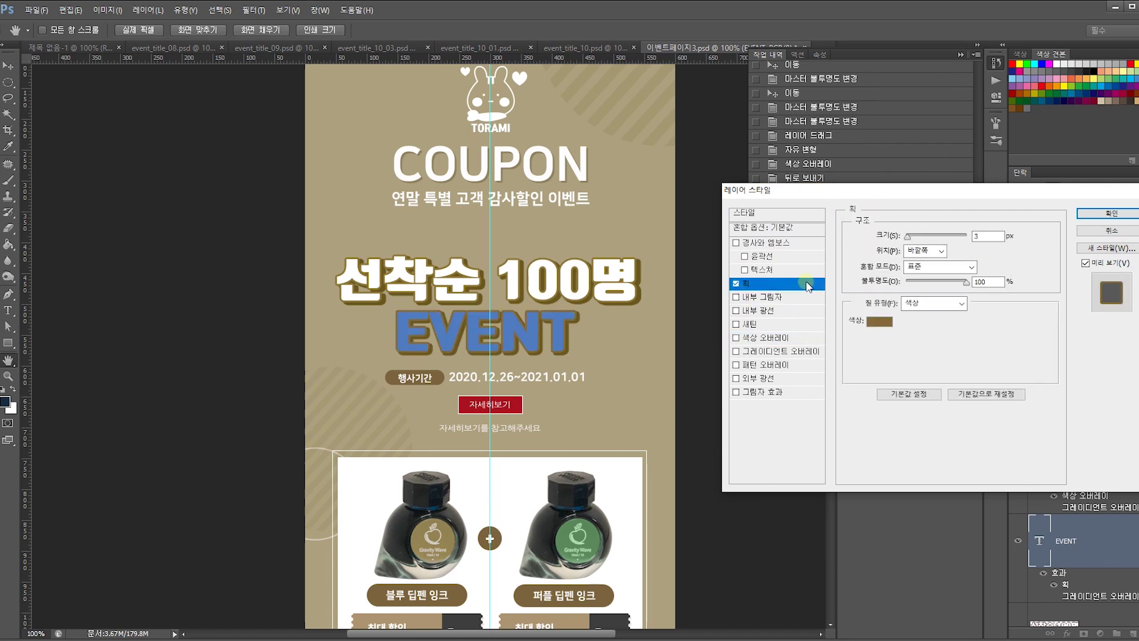
left_click(880, 321)
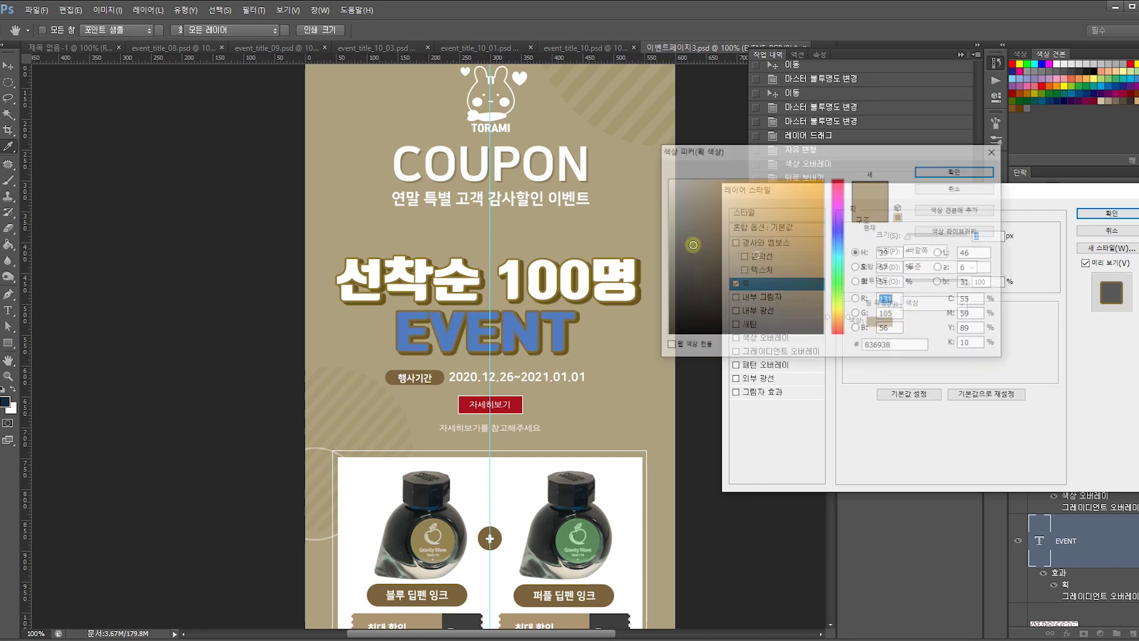
left_click(644, 271)
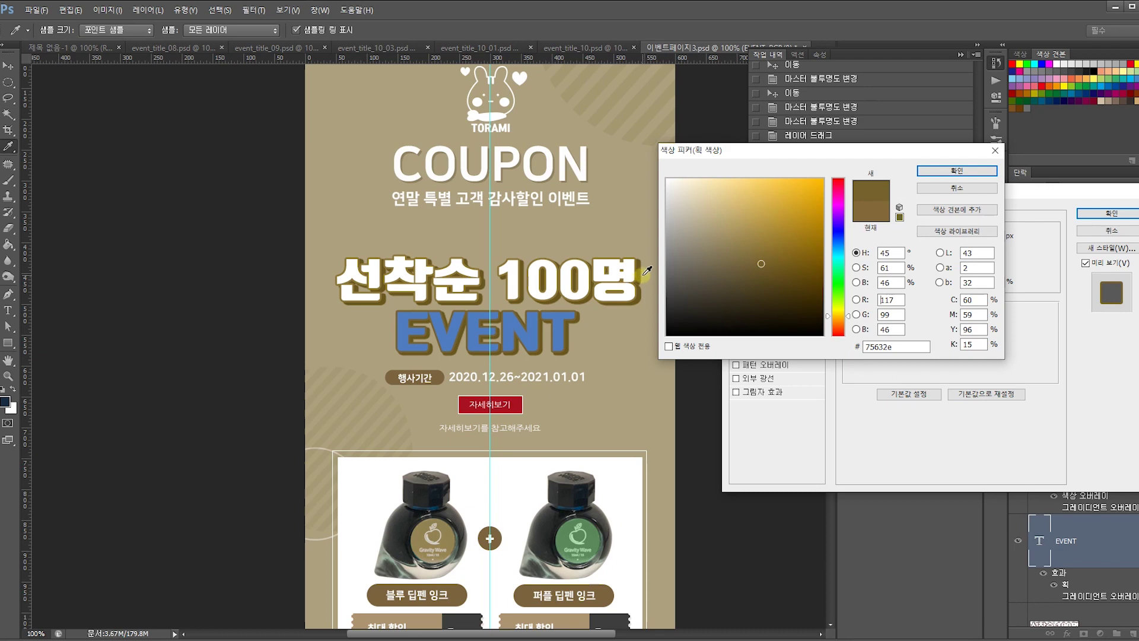
key("Return")
key("Return")
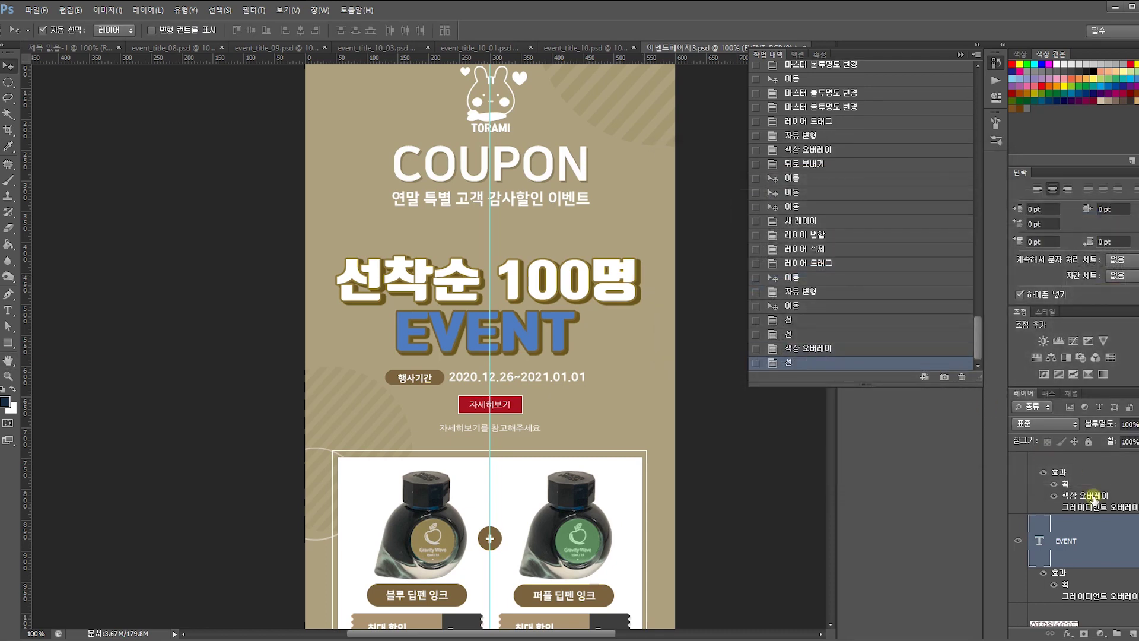
Match the stroke of the "선착순 100명" title to the shadow by sampling its dark brown, 6a571e.
left_click(1095, 498)
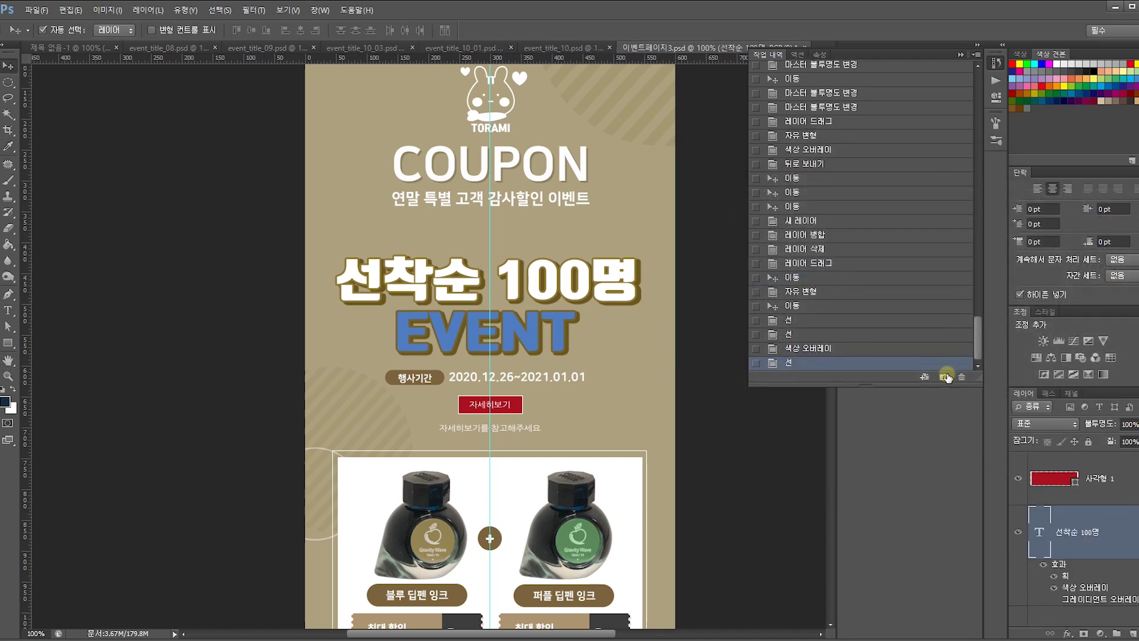
left_click(775, 336)
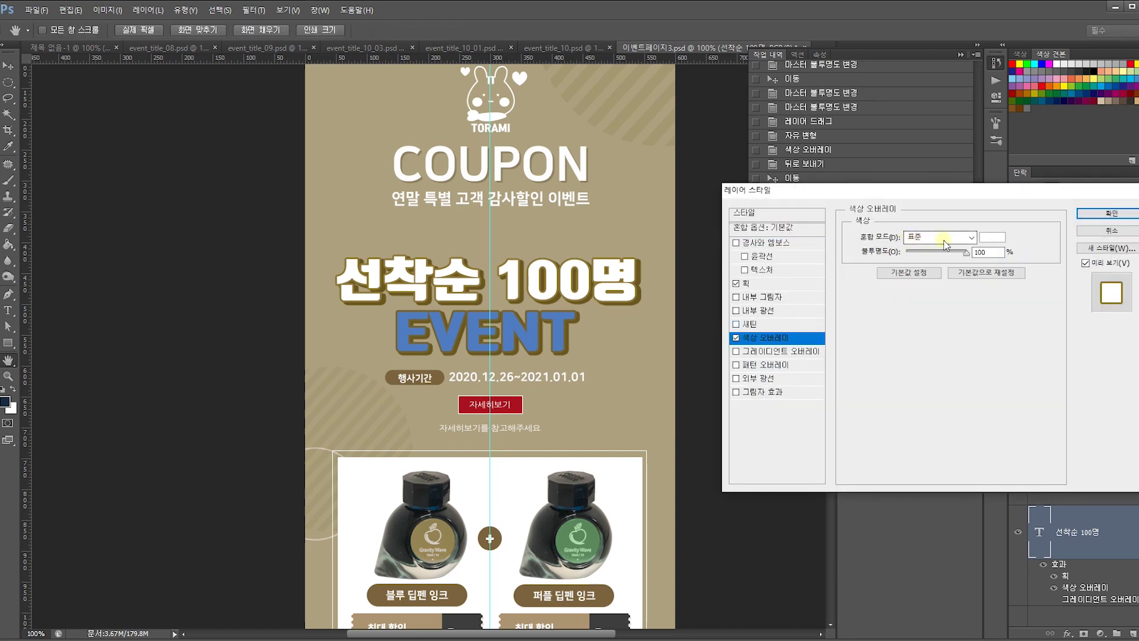
left_click(792, 285)
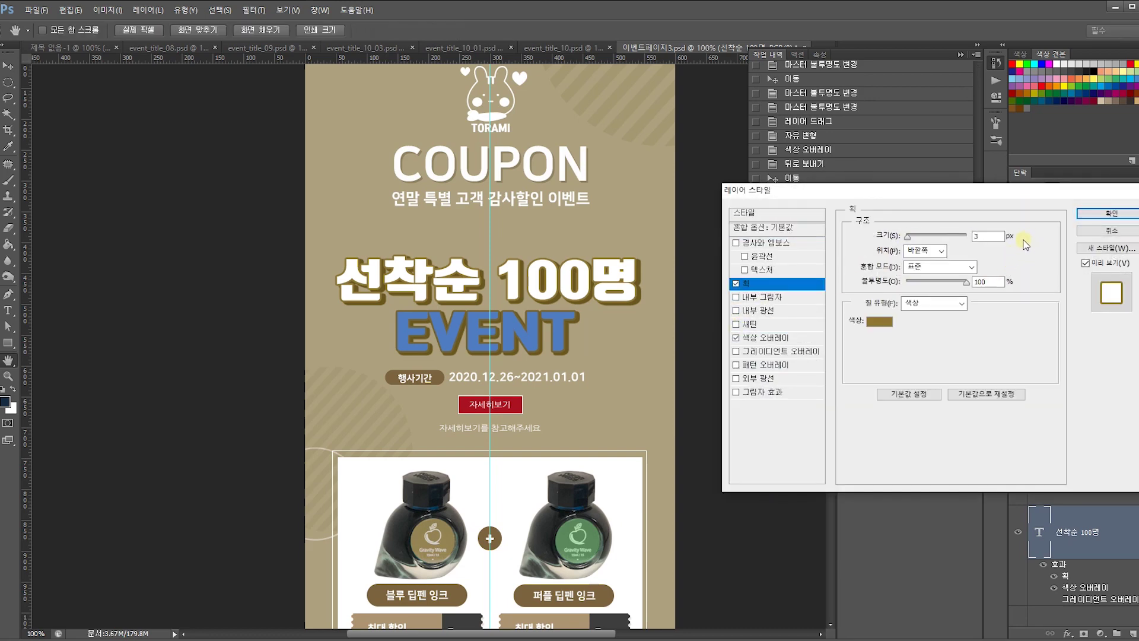
left_click(880, 324)
left_click(514, 285)
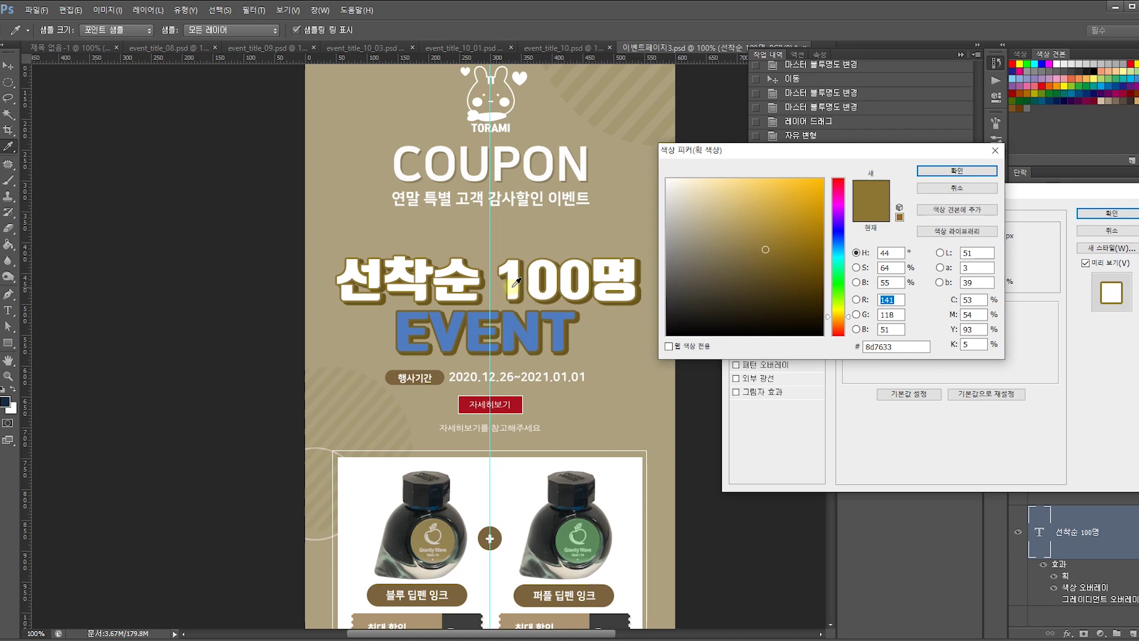
left_click(545, 276)
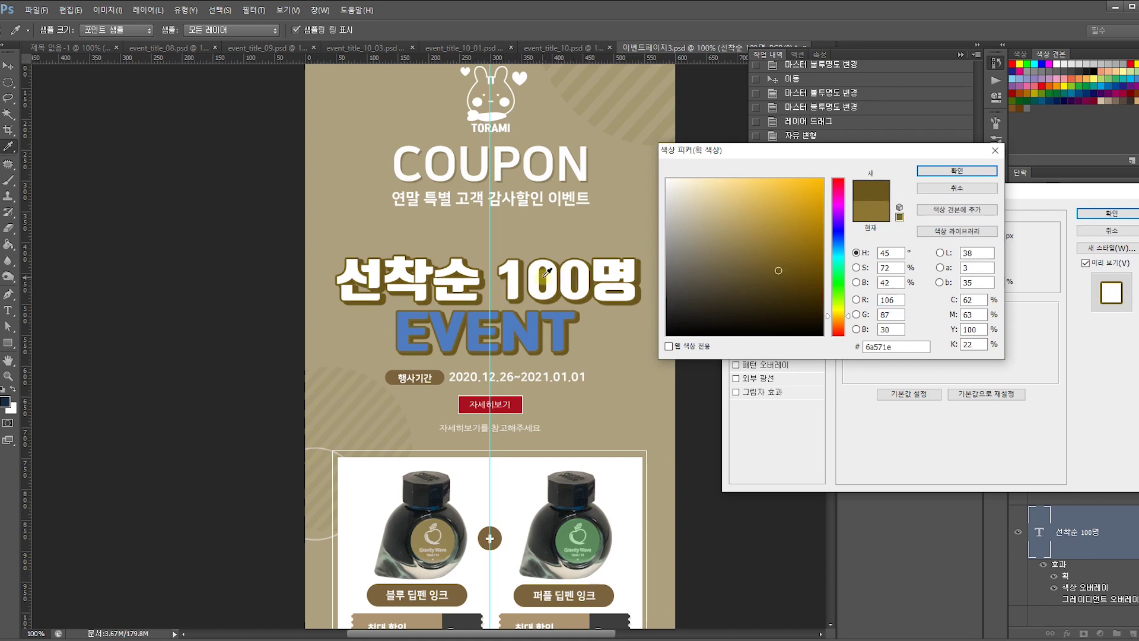
key("Return")
key("Return")
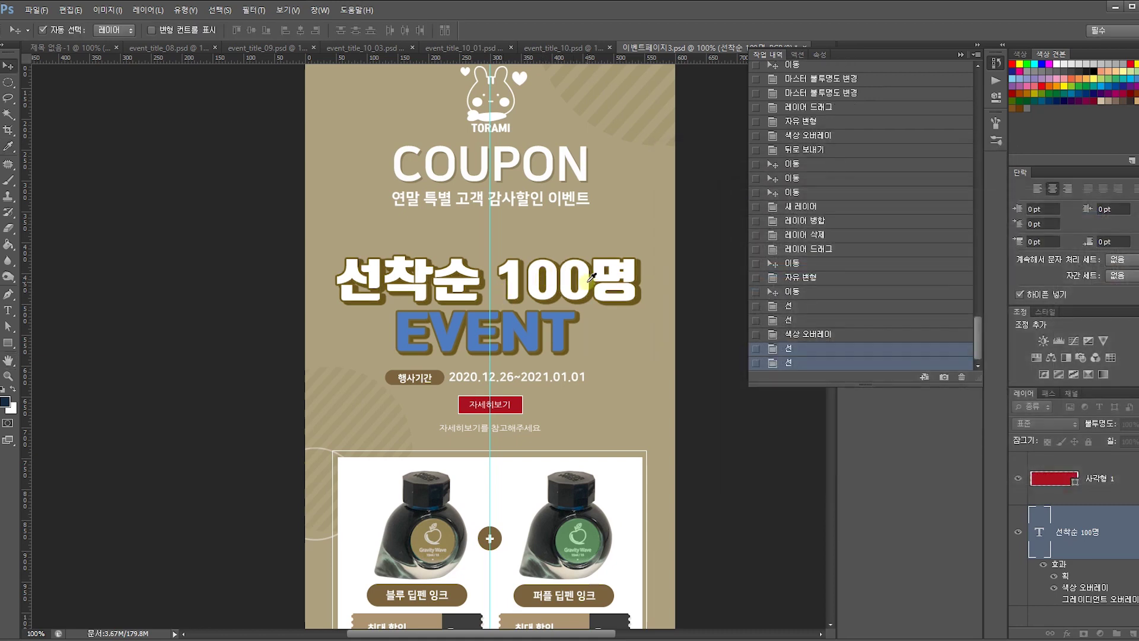
Set the stroke color of the "EVENT" text to dark brown 6e5b23, sampled from the title's shadow edge.
left_click(567, 334)
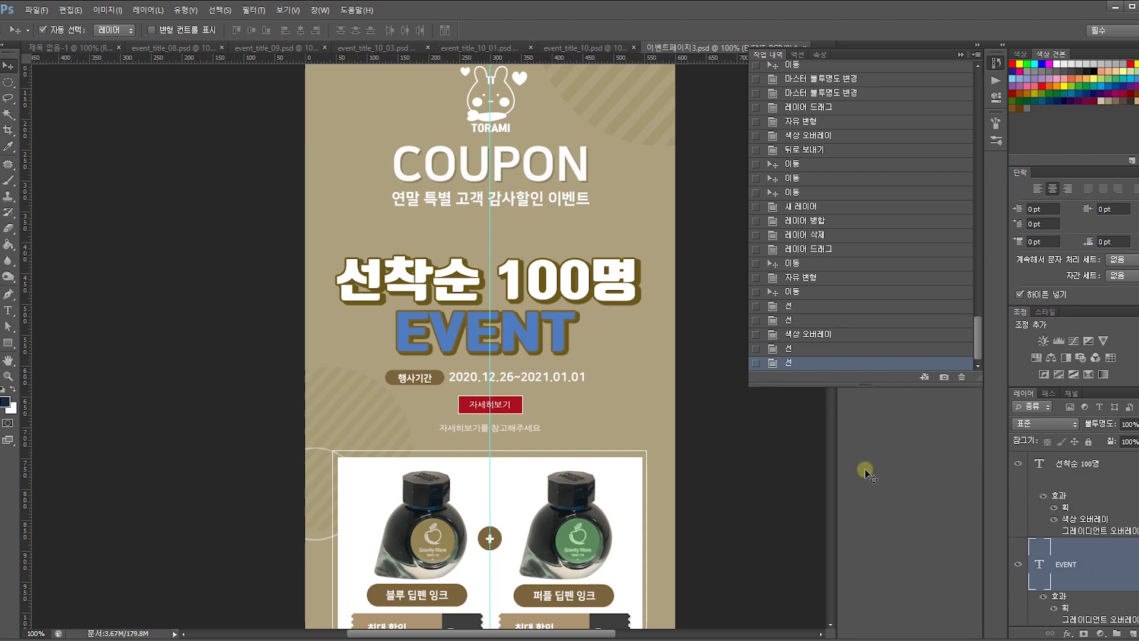
double_click(1107, 551)
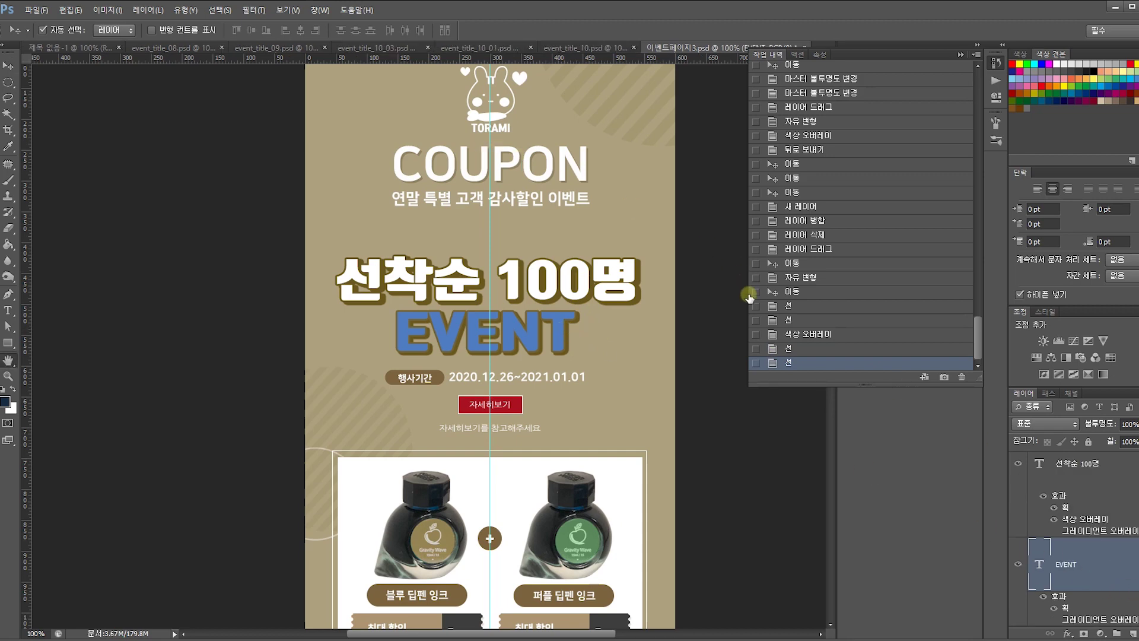
left_click(768, 338)
left_click(736, 338)
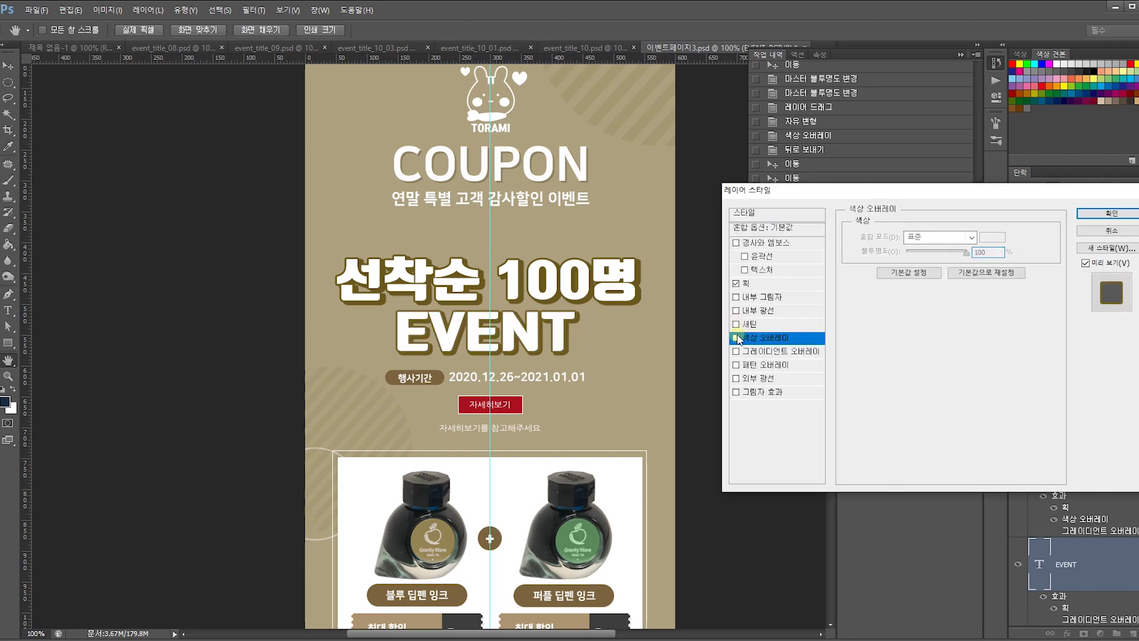
left_click(763, 284)
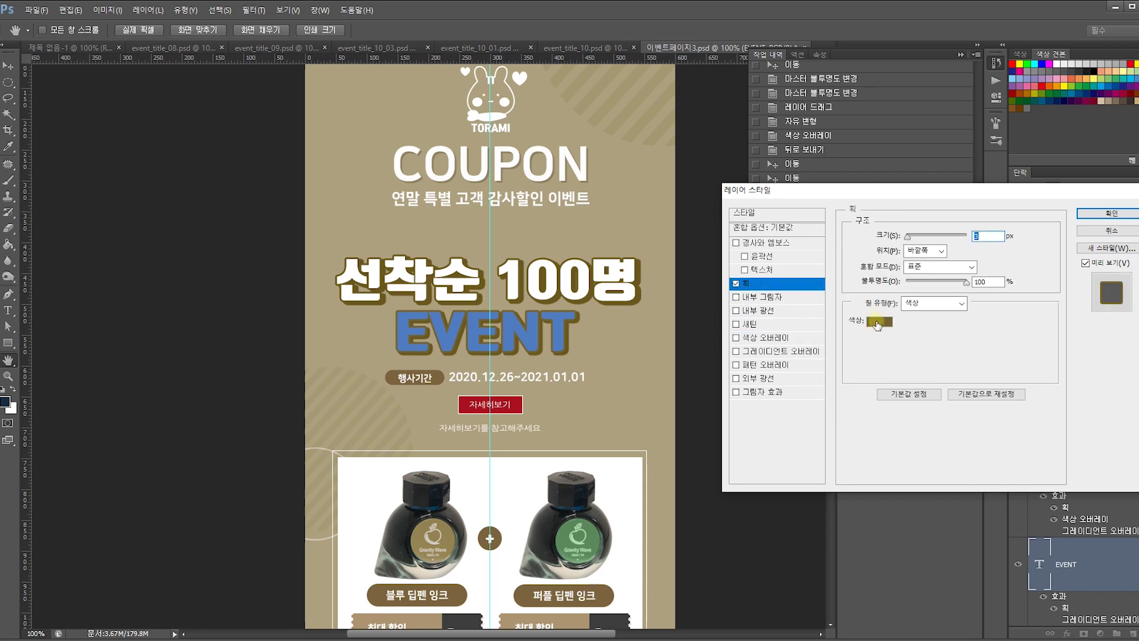
left_click(878, 322)
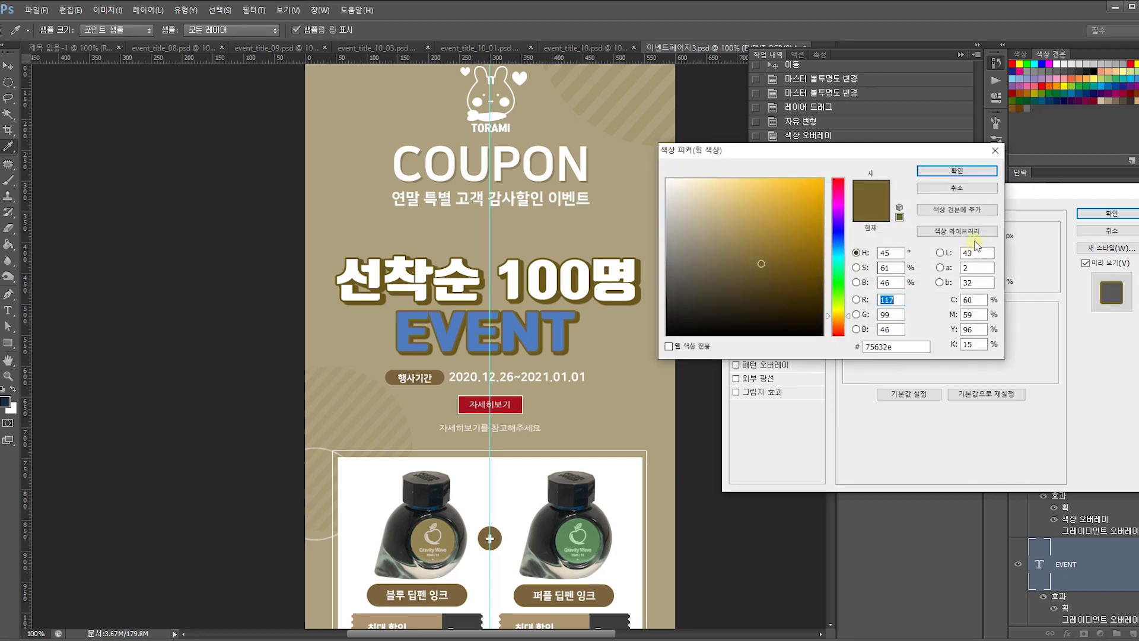
left_click(570, 339)
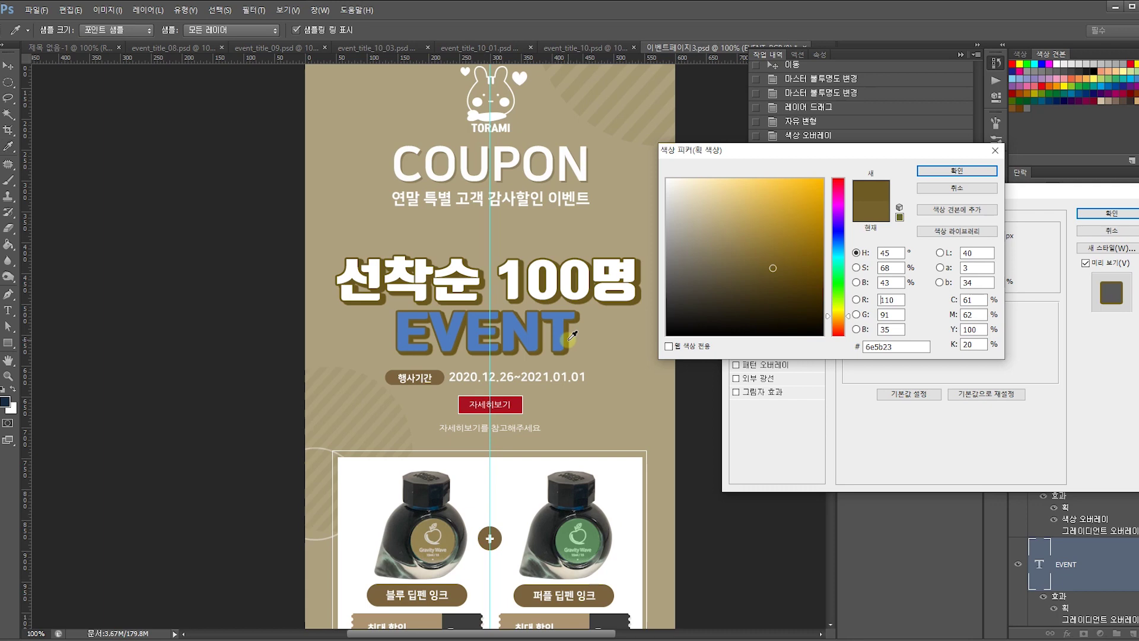
key("Return")
key("Return")
Add a new layer above the "EVENT" text and brush over the gaps between the strokes of the "선착순 100명" letters.
scroll(568, 340, "up", 1)
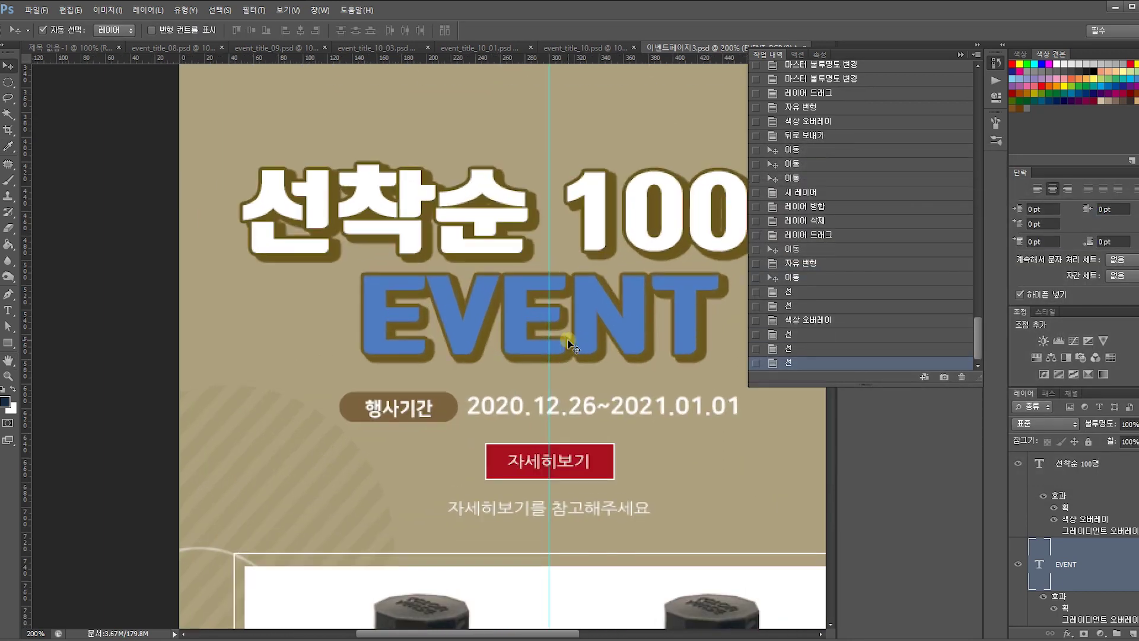
left_click_drag(387, 274, 289, 351)
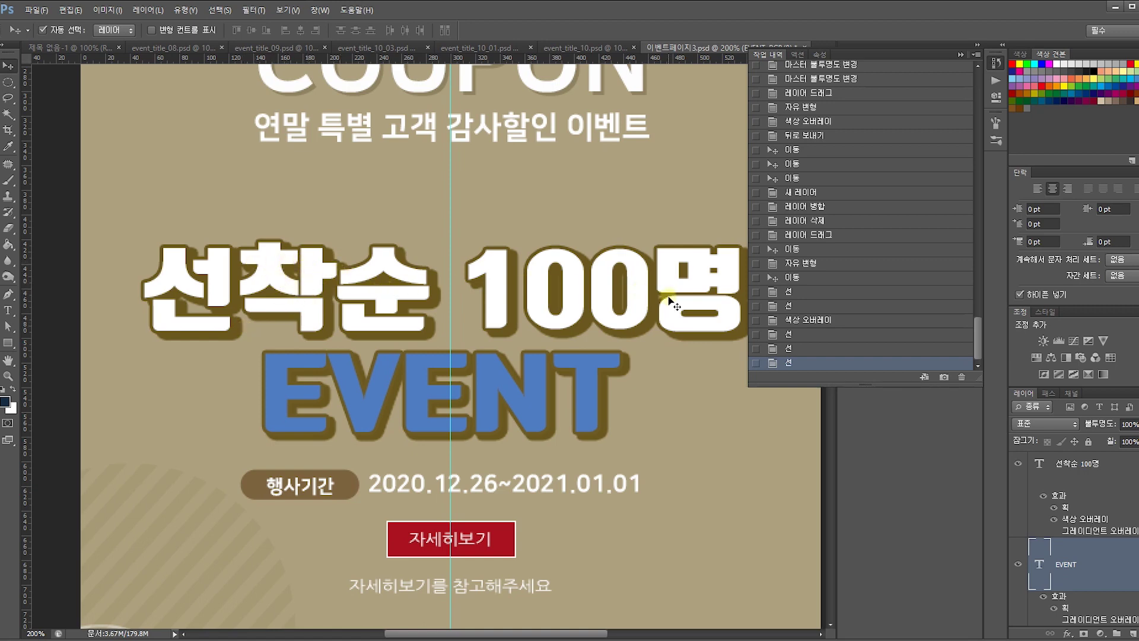
left_click(1127, 632)
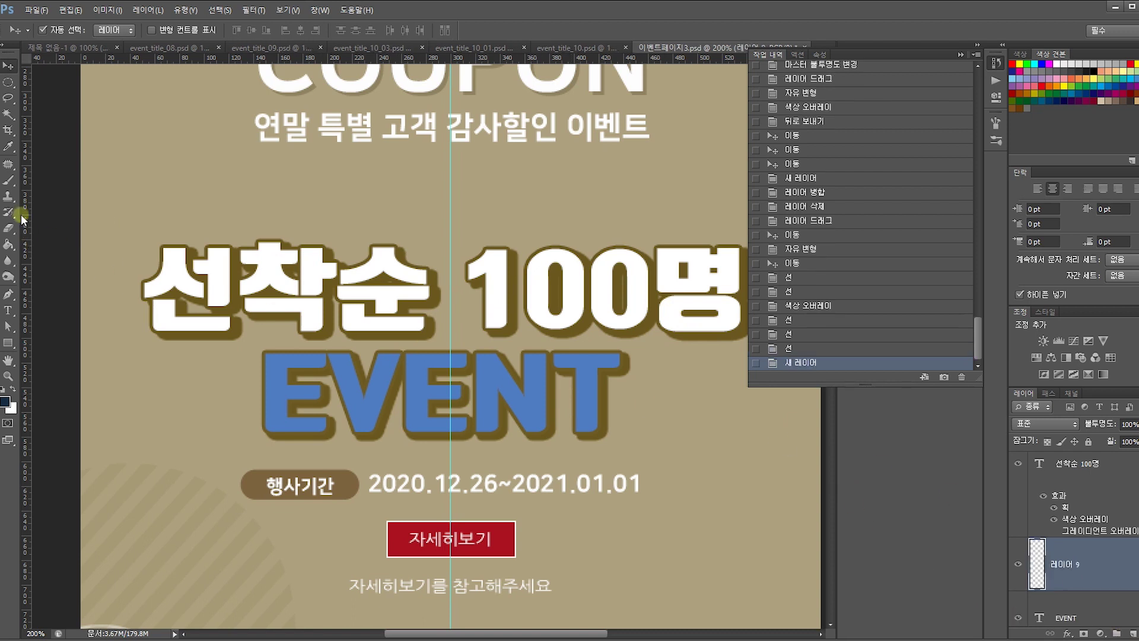
left_click(9, 179)
mouse_move(181, 295)
left_mouse_down()
mouse_move(217, 309)
mouse_move(210, 280)
mouse_move(250, 271)
mouse_move(297, 277)
mouse_move(346, 308)
mouse_move(397, 283)
mouse_move(374, 279)
mouse_move(419, 287)
left_mouse_up()
left_click_drag(581, 349, 466, 355)
mouse_move(440, 281)
left_mouse_down()
mouse_move(450, 311)
mouse_move(441, 281)
mouse_move(508, 286)
mouse_move(515, 310)
mouse_move(573, 298)
left_mouse_up()
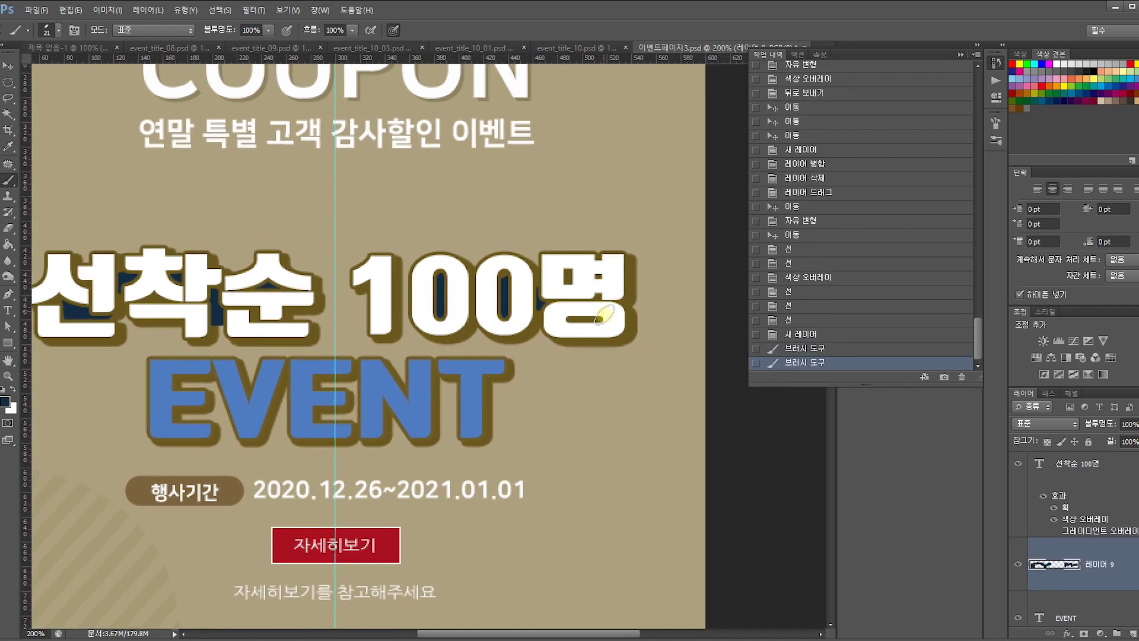
Give the painted gap layer a 6a571e color overlay sampled from the title's shadow, and undo the stray brush strokes.
double_click(1127, 550)
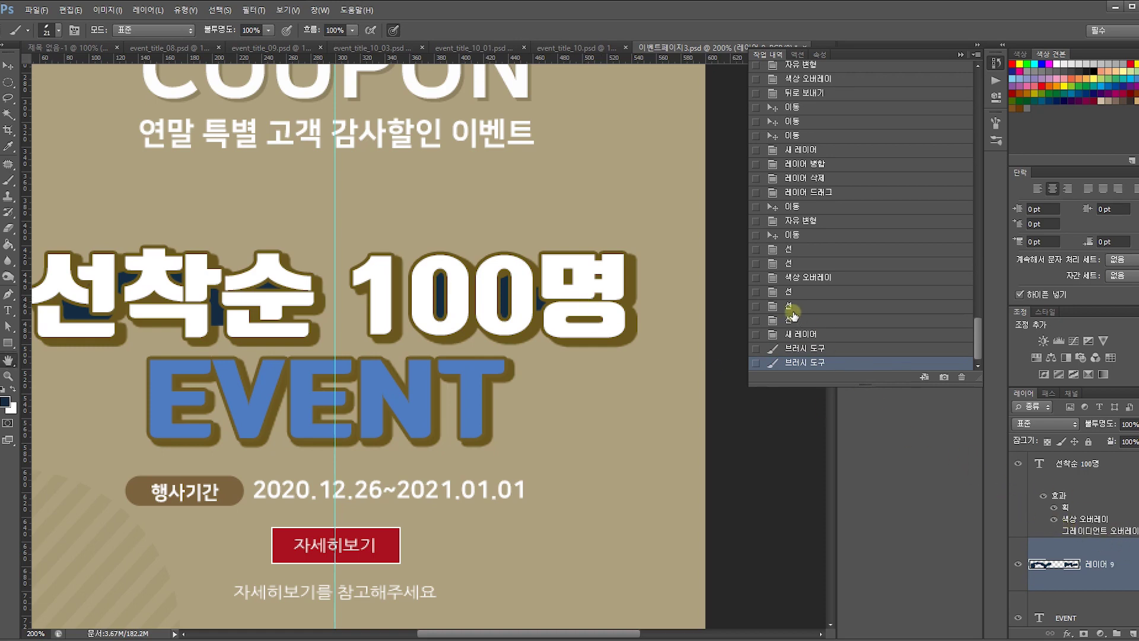
left_click(768, 337)
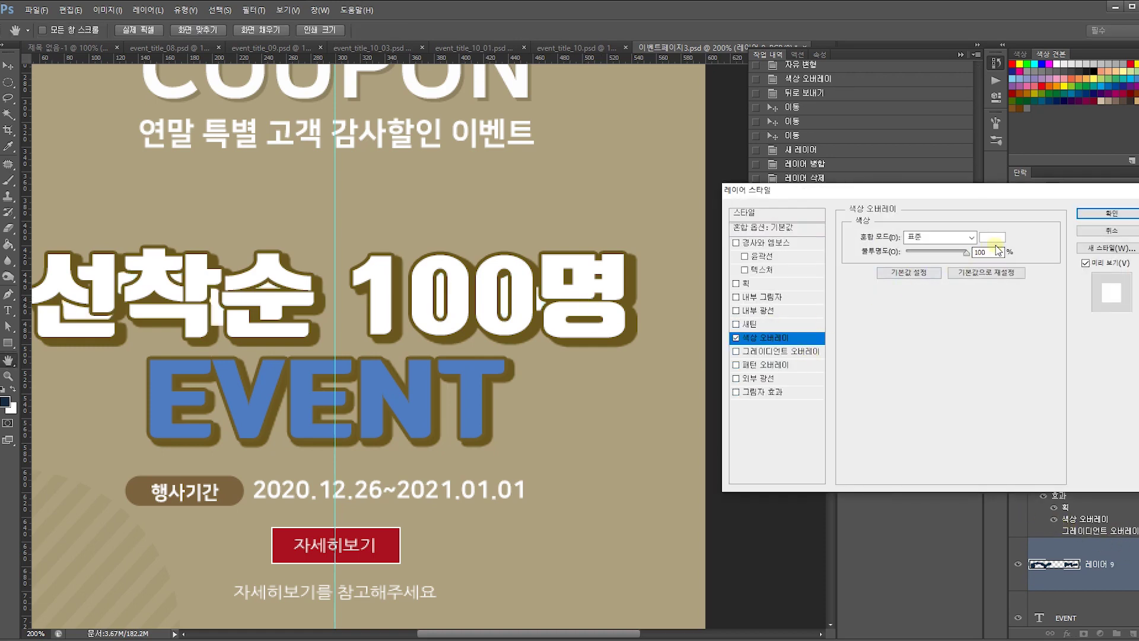
left_click(1002, 239)
left_click(636, 325)
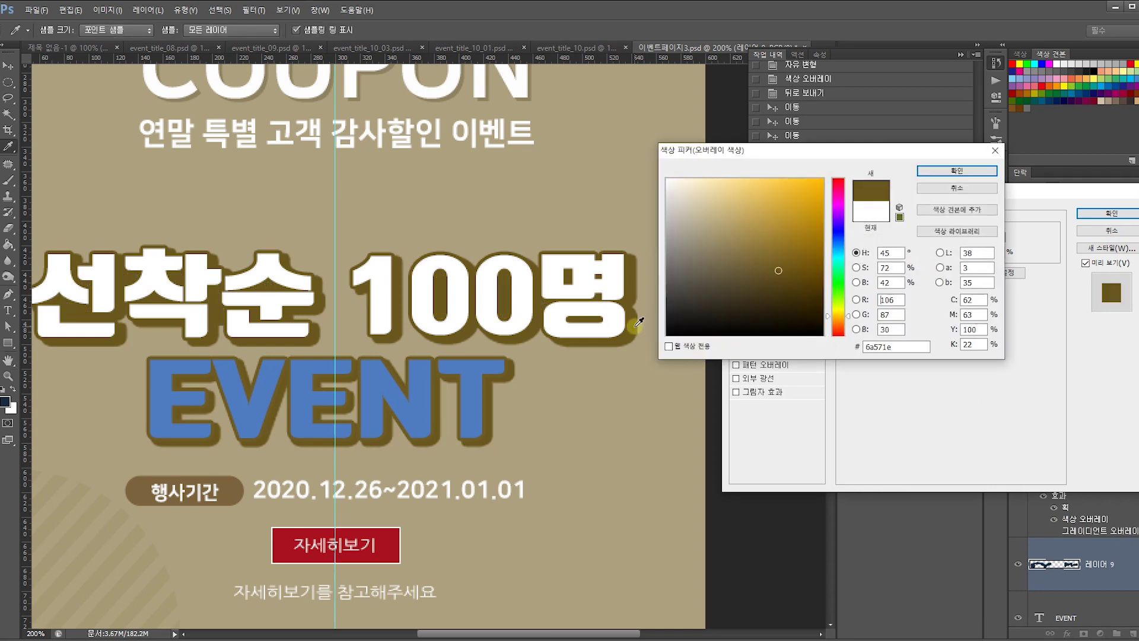
left_click(957, 171)
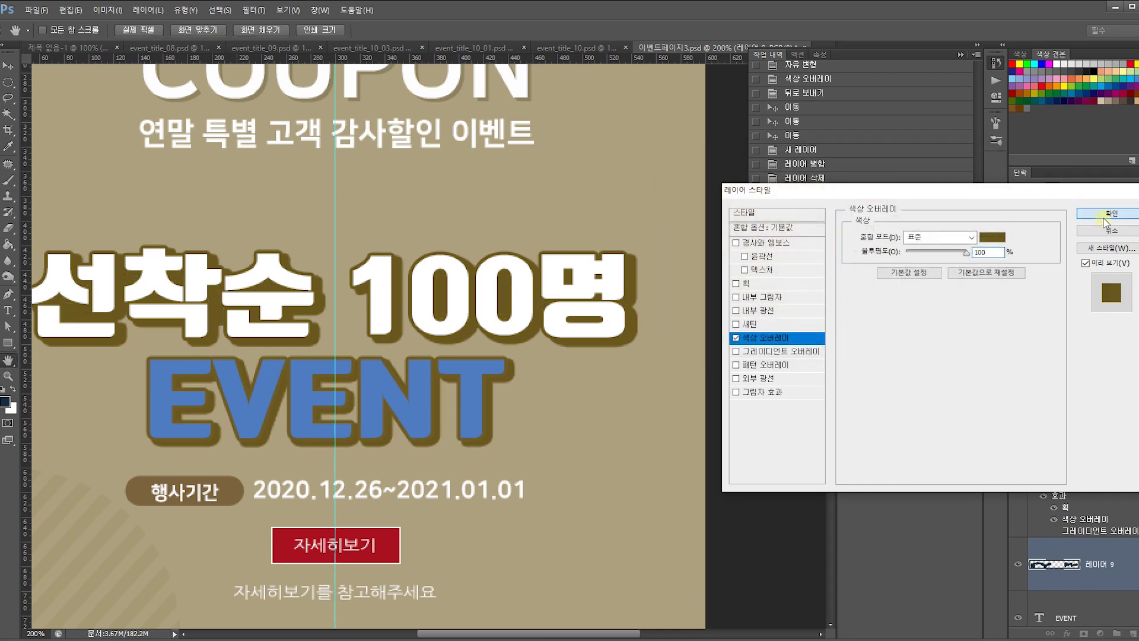
left_click(1107, 214)
key("ctrl+z")
key("ctrl+z")
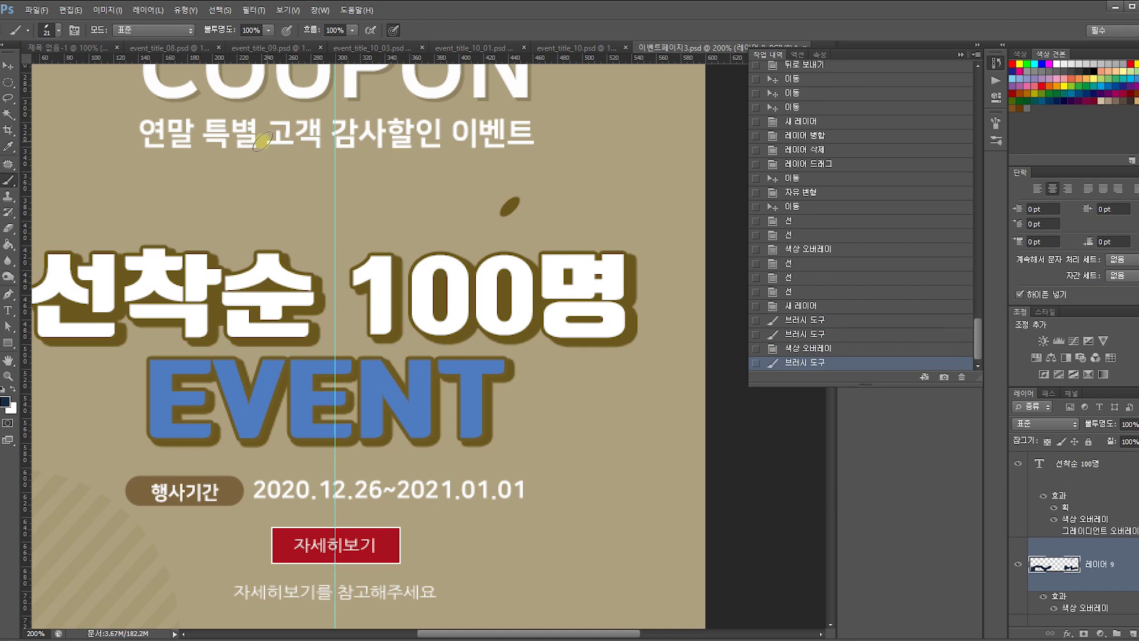
Turn on a color overlay for the "EVENT" text layer and open its overlay color for editing.
left_click(9, 67)
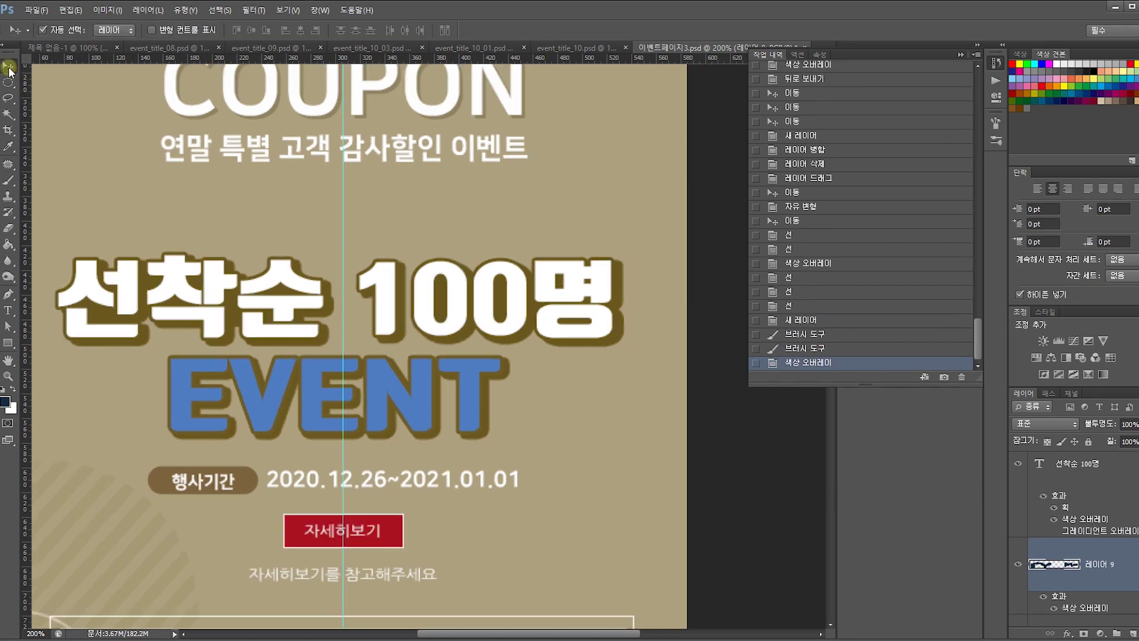
key("ctrl+minus")
left_click_drag(425, 317, 427, 295)
key("Escape")
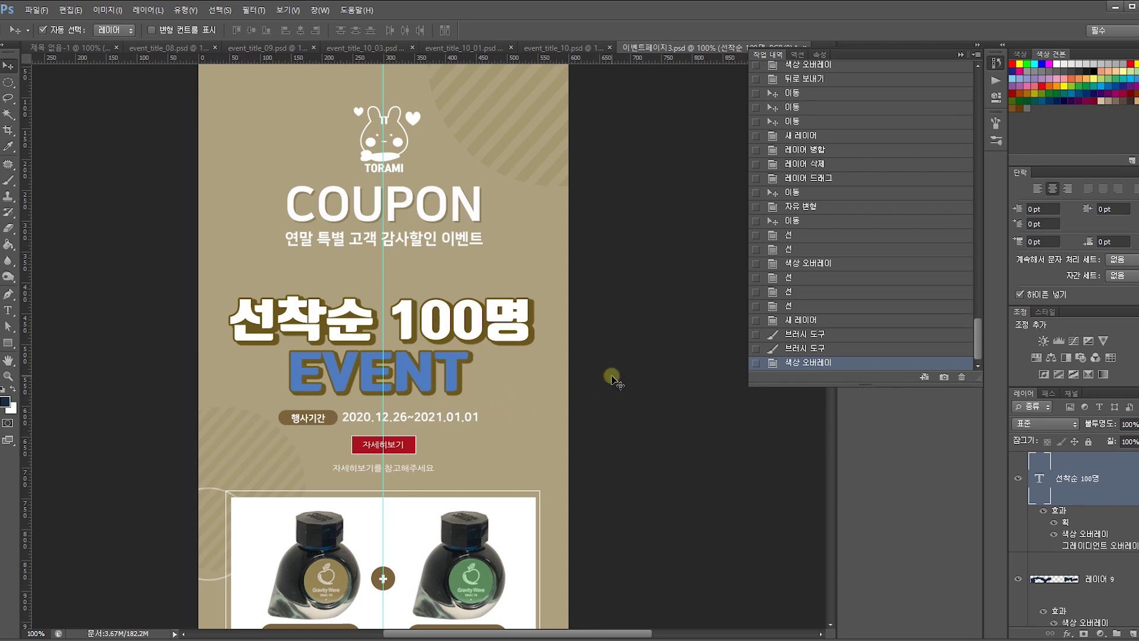
left_click(467, 383)
left_click(1048, 549)
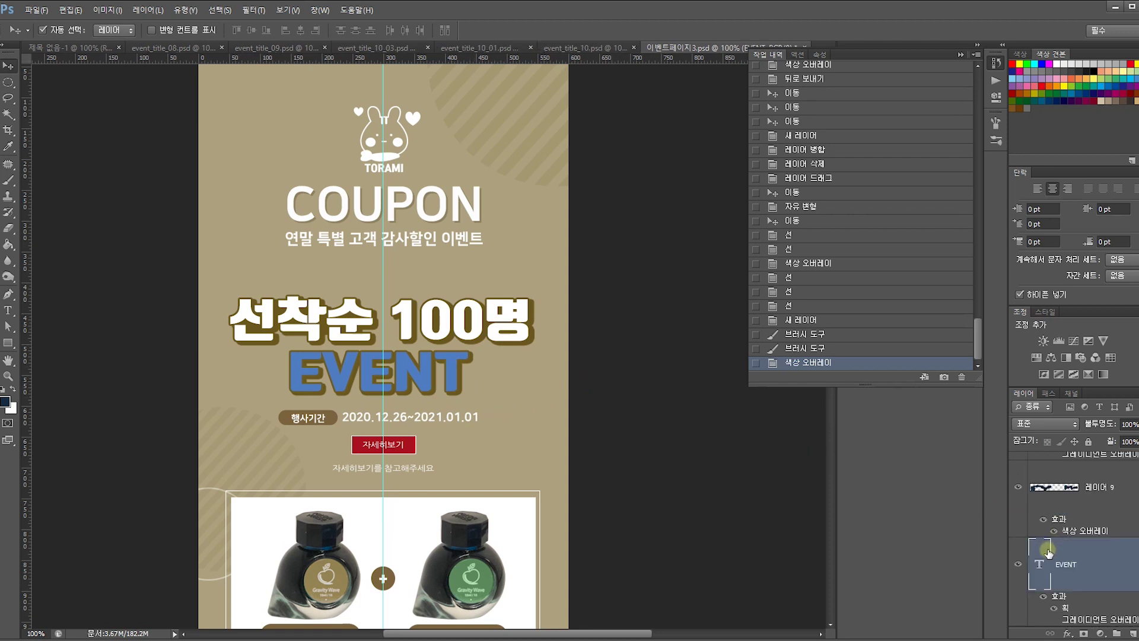
double_click(1041, 554)
left_click(1110, 566)
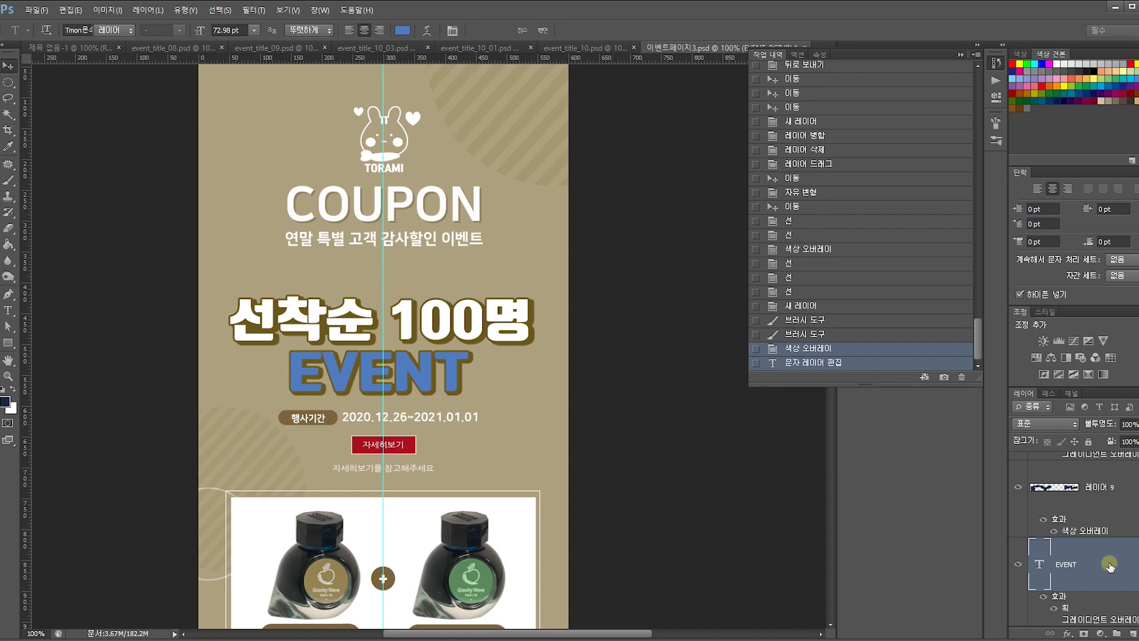
double_click(1111, 565)
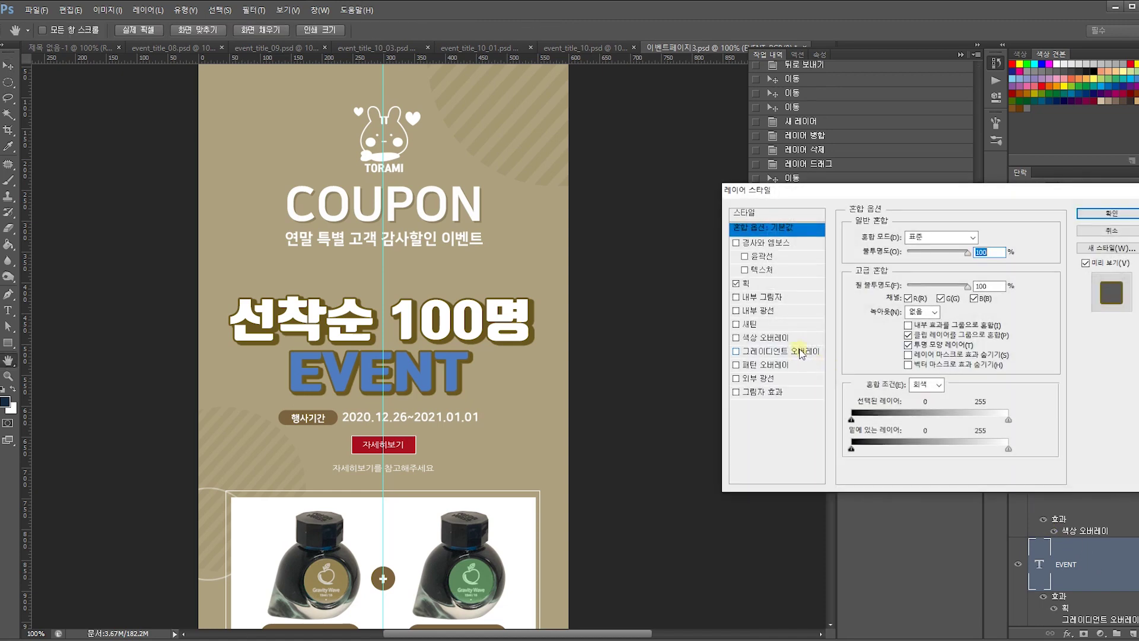
left_click(766, 338)
left_click(995, 238)
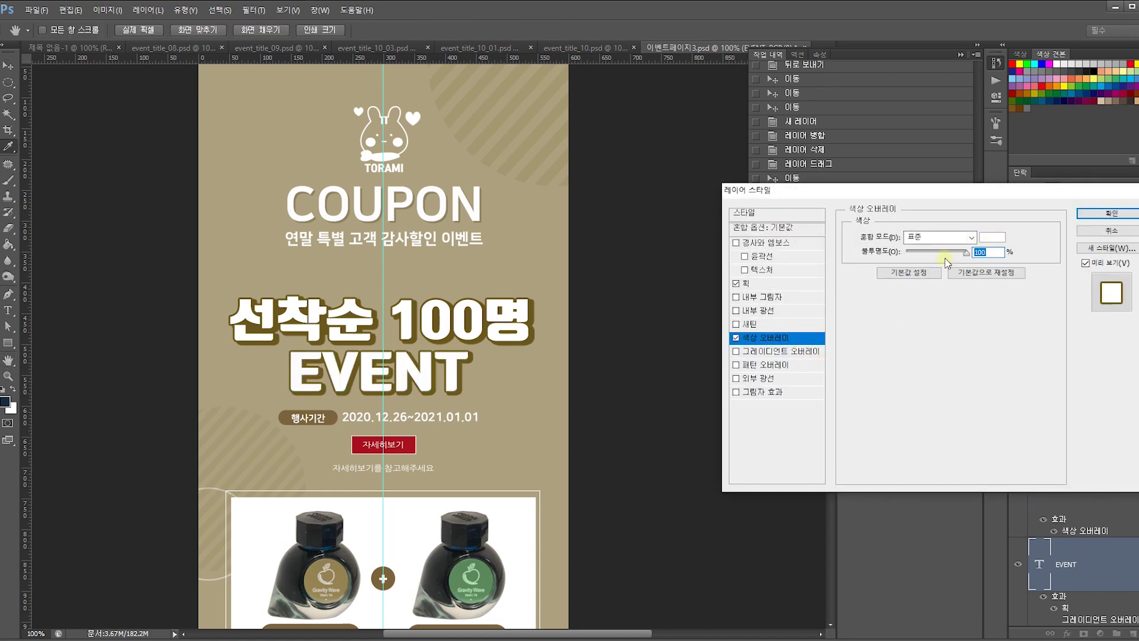
Try red a91120 from the "자세히보기" button and green 59875b from the ink bottle label as the "EVENT" overlay color.
left_click(408, 440)
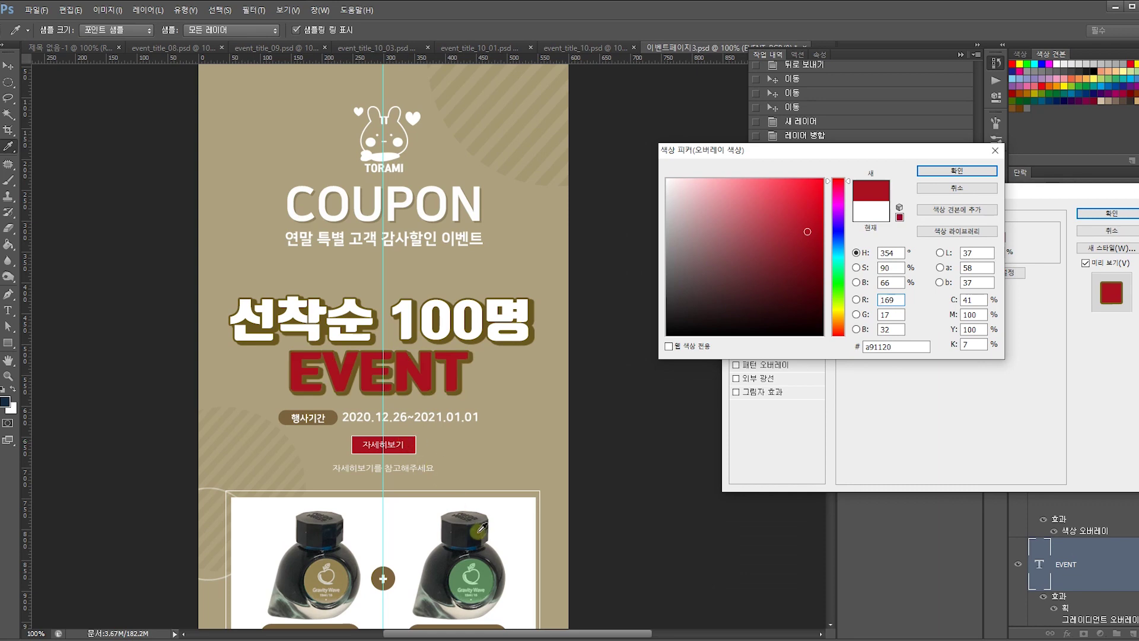
left_click(486, 573)
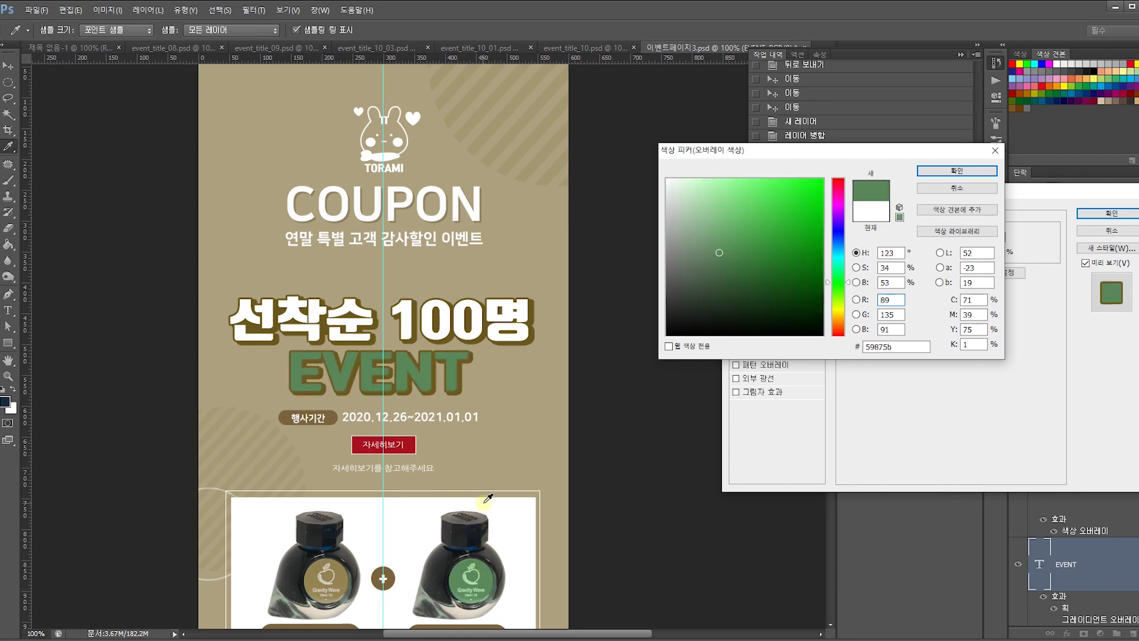
Try orange bc660a, sampled from the orange ink bottle label, as the "EVENT" overlay color.
scroll(488, 499, "down", 5)
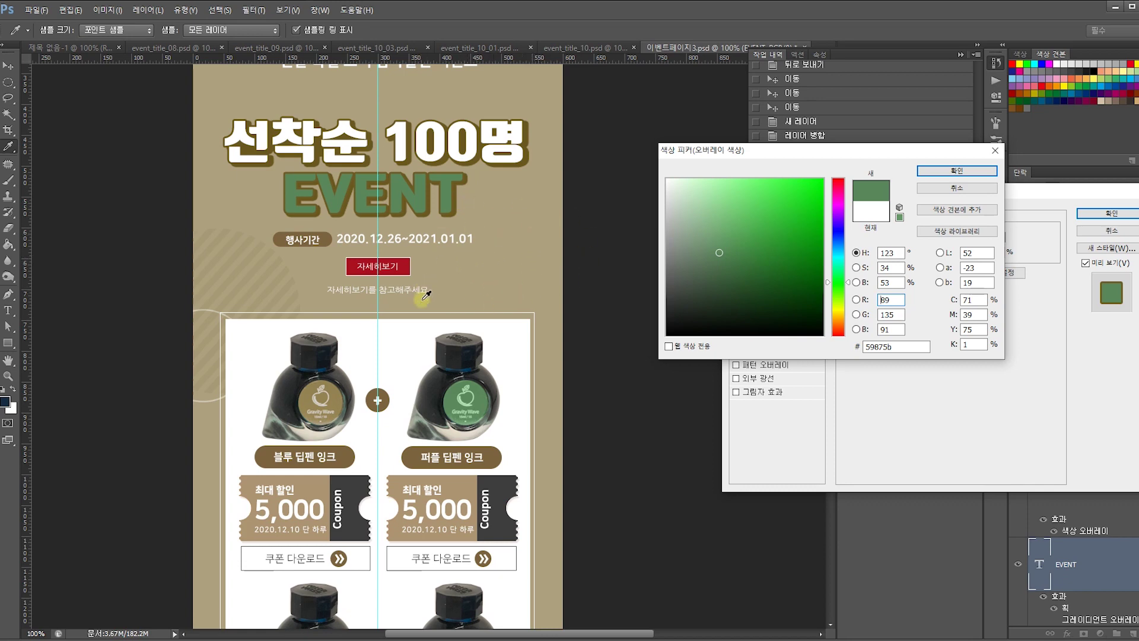
scroll(424, 369, "down", 10)
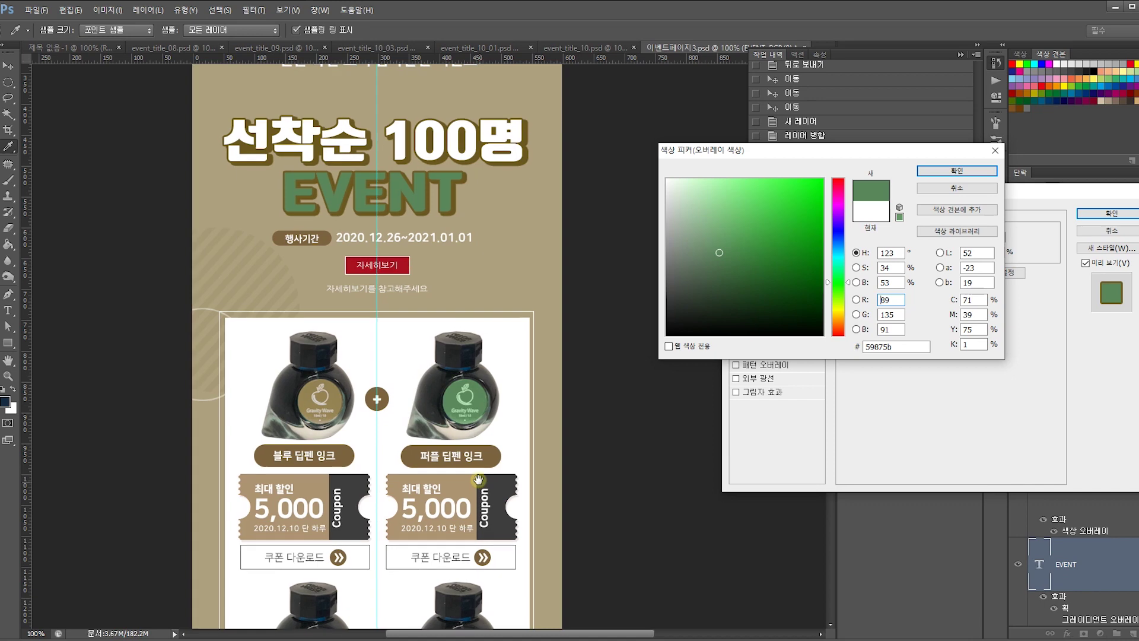
scroll(475, 282, "down", 5)
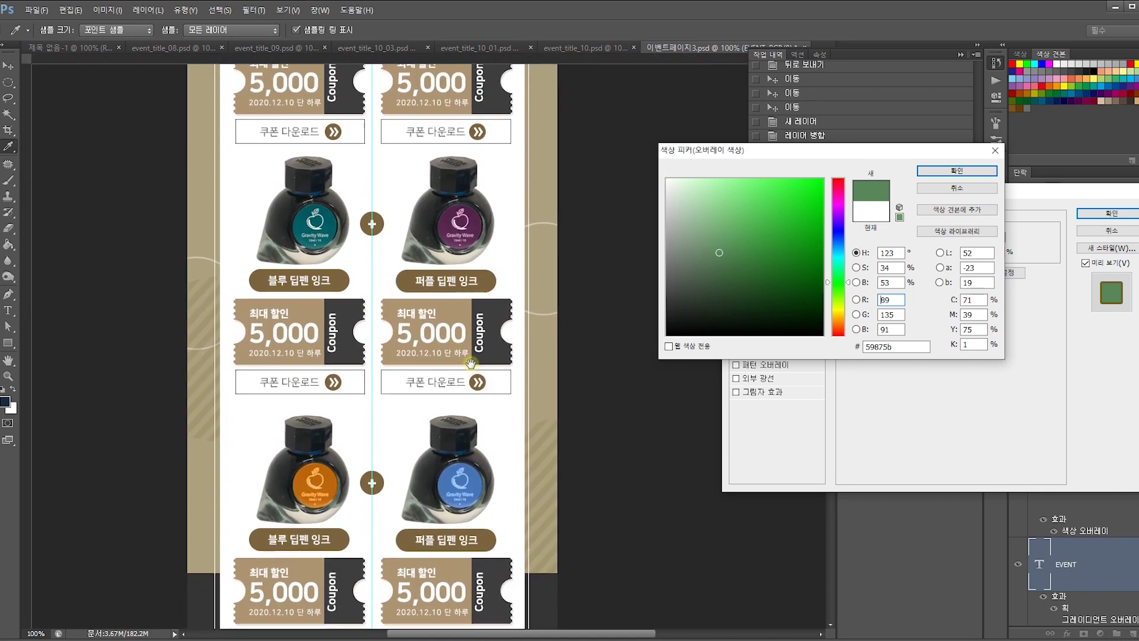
scroll(352, 167, "up", 3)
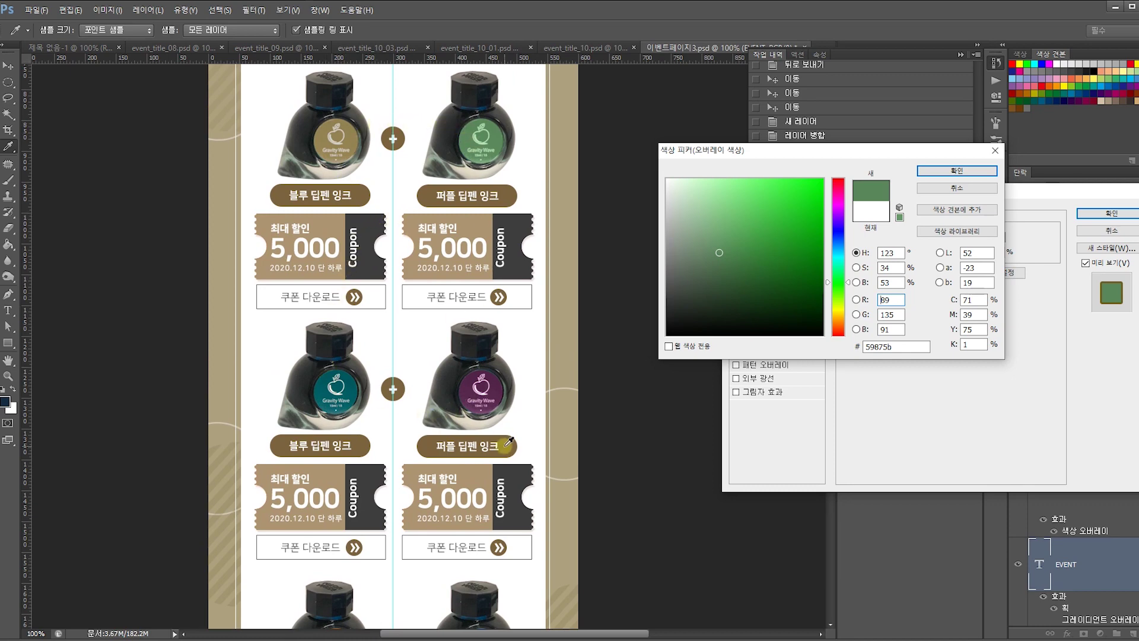
left_click_drag(504, 444, 494, 300)
left_click(341, 499)
left_click_drag(439, 212, 453, 335)
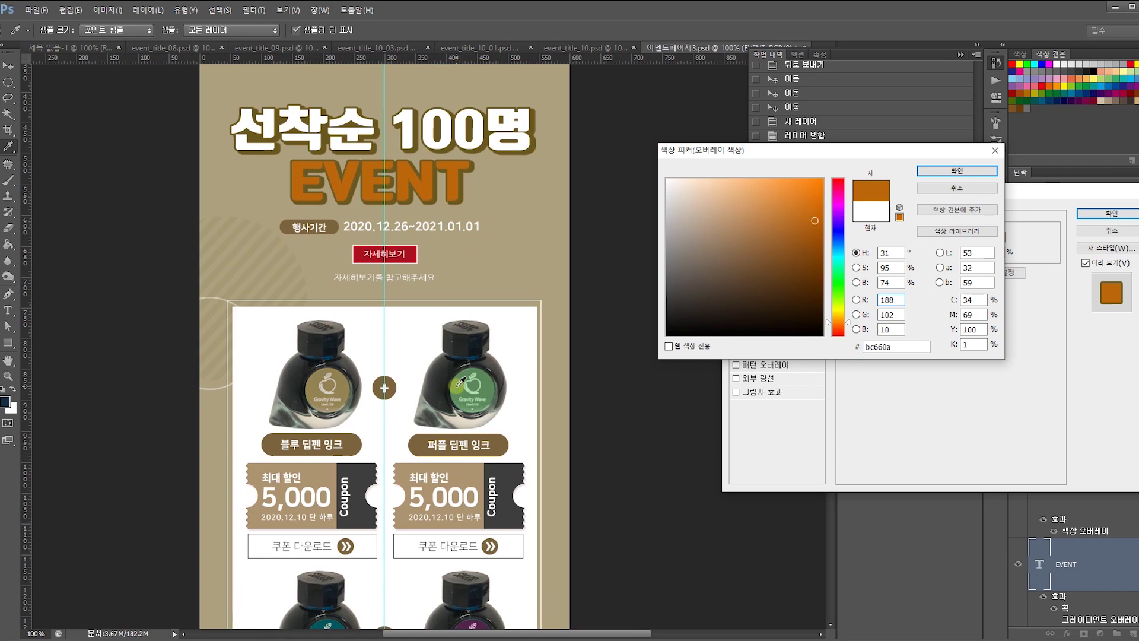
Try green 5b895d and purple 55274c, sampled from the ink bottle labels, as the "EVENT" overlay color.
left_click(460, 389)
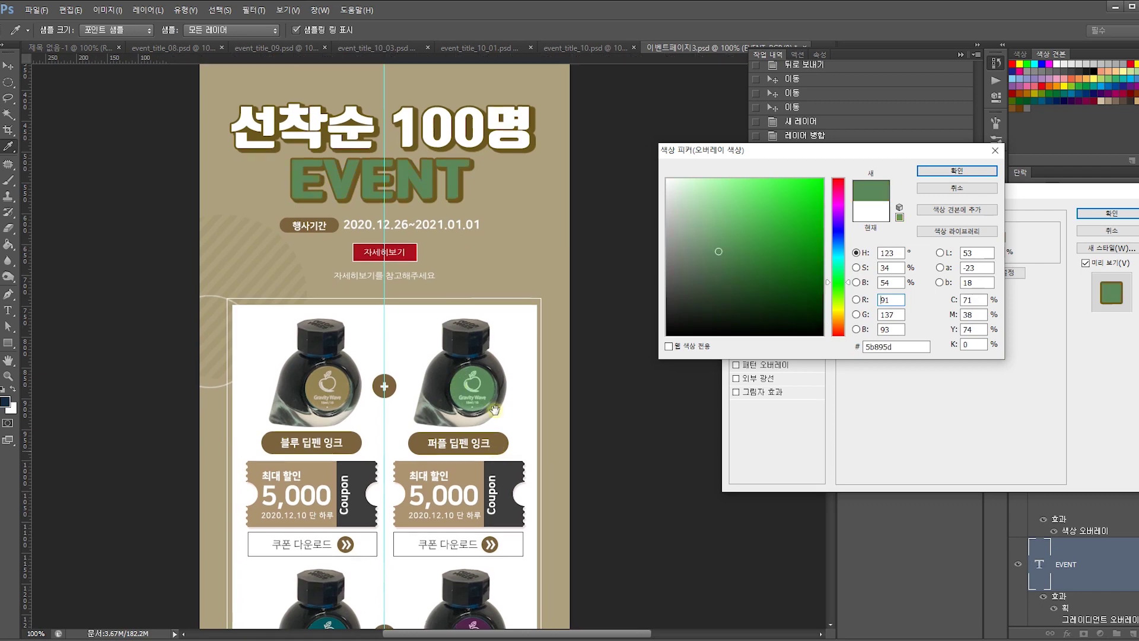
left_click_drag(466, 451, 480, 286)
left_click(448, 469)
left_click_drag(453, 391, 459, 560)
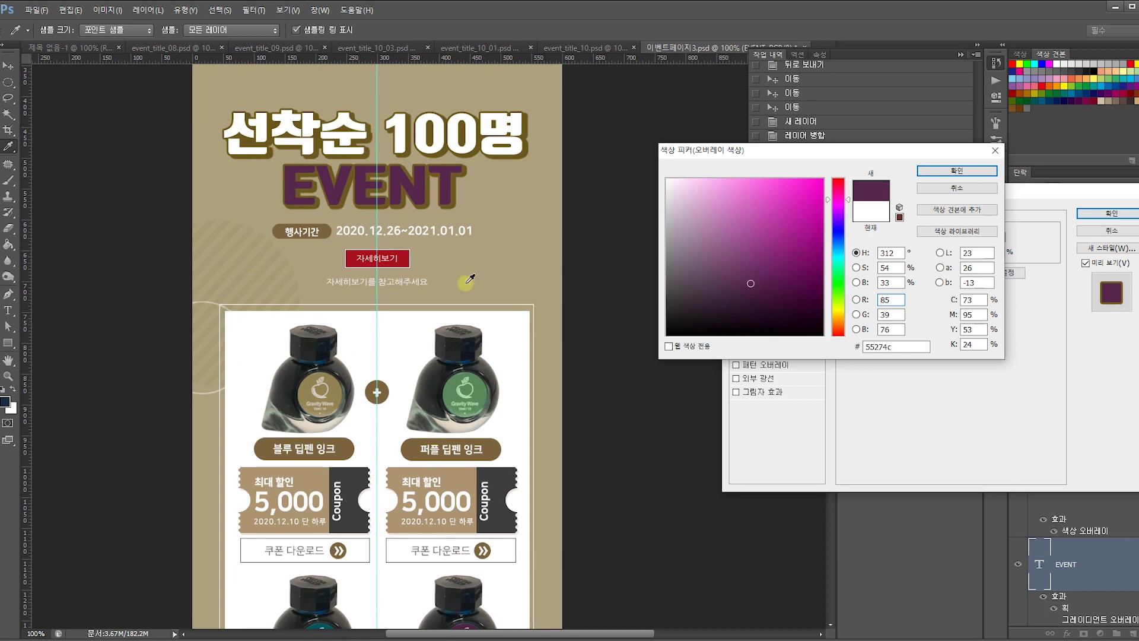
Try teal 00595f, sampled from the teal ink bottle label, as the "EVENT" overlay color.
left_click_drag(503, 449, 503, 262)
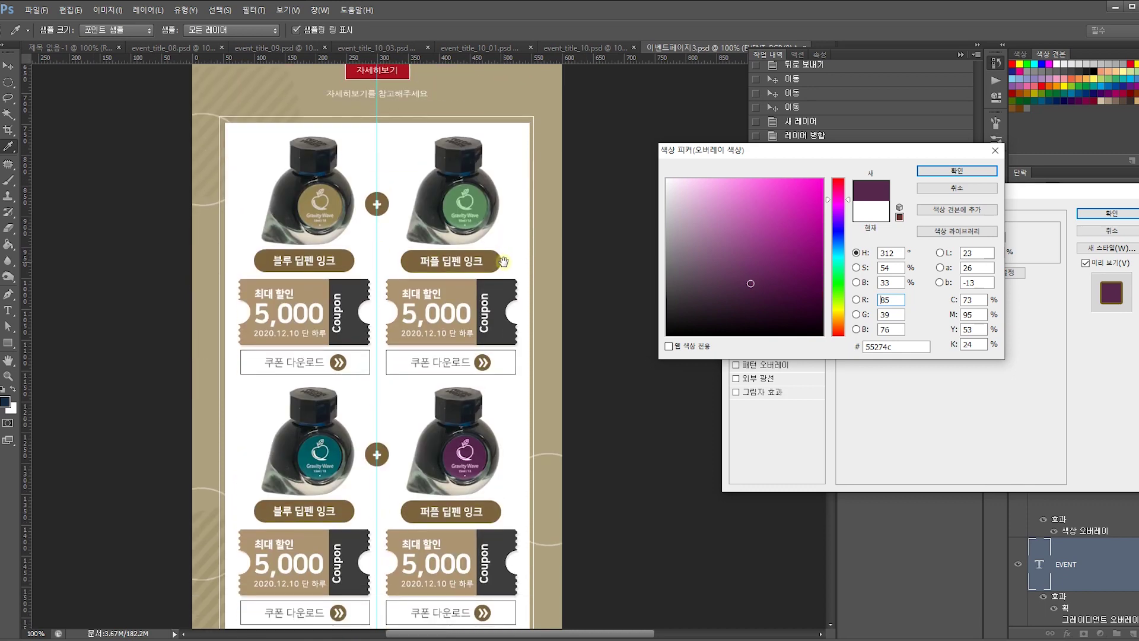
left_click(341, 453)
scroll(342, 449, "up", 5)
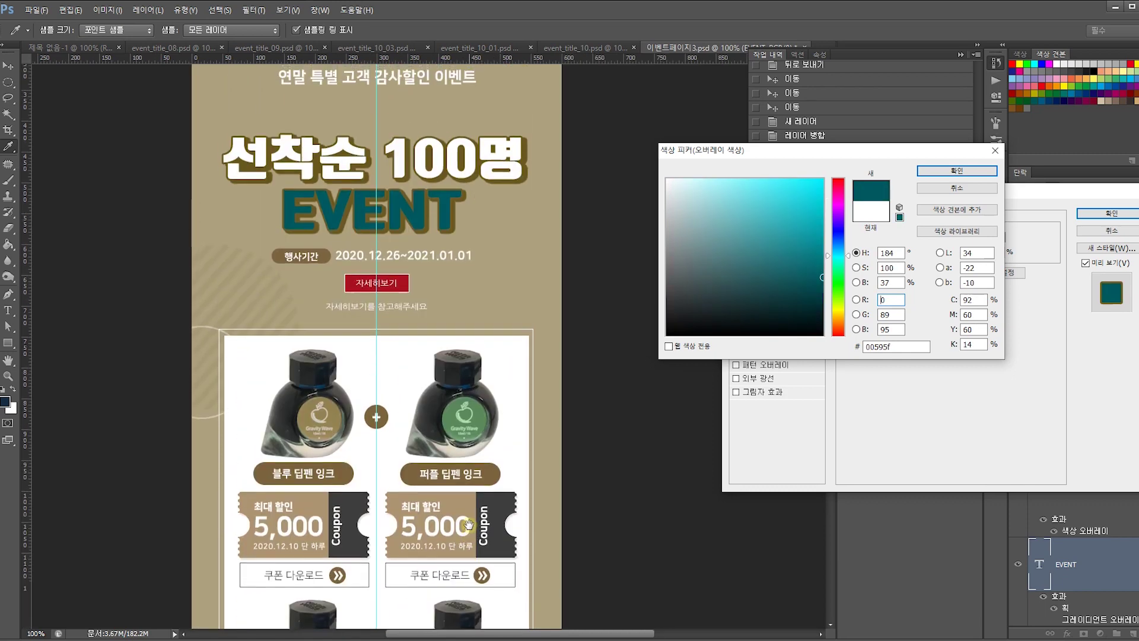
left_click_drag(426, 485, 449, 384)
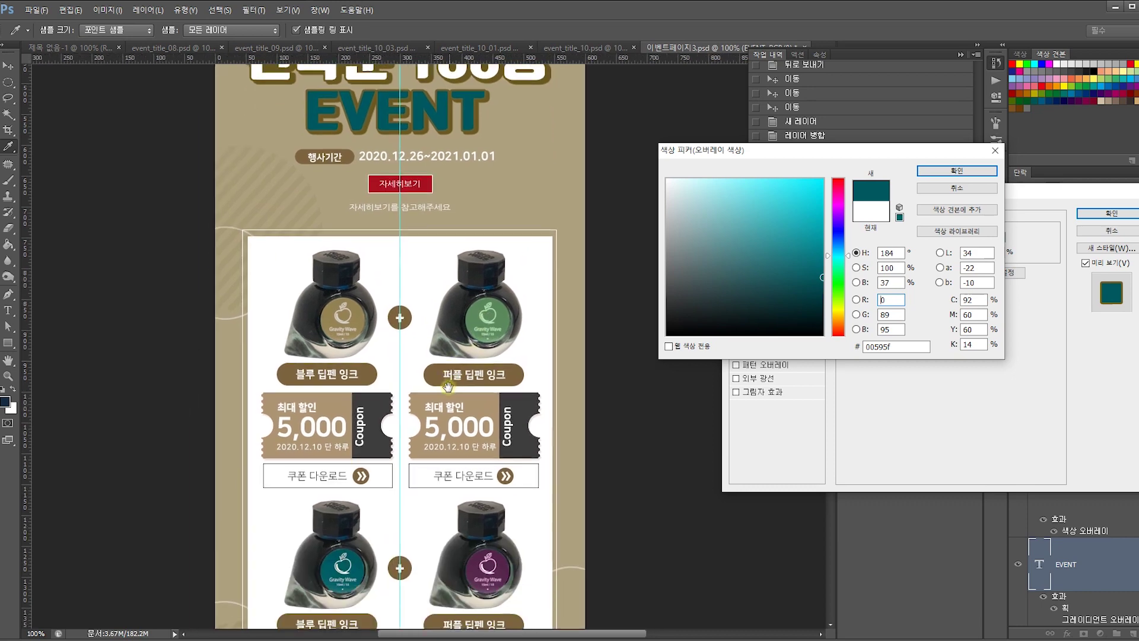
scroll(421, 354, "up", 2)
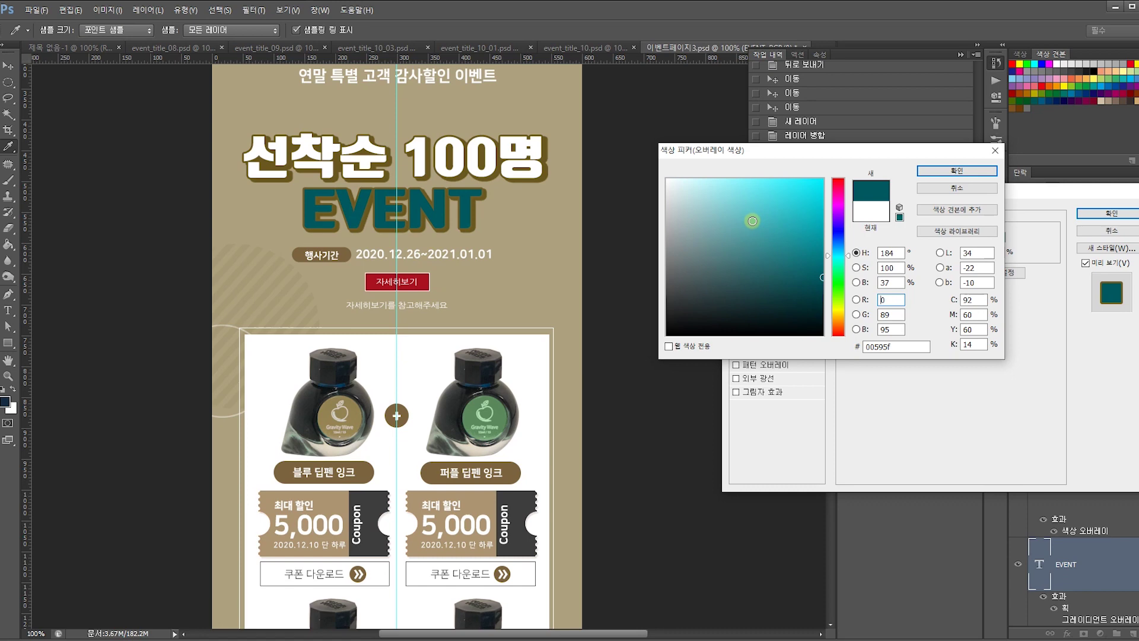
Try lighter teal shades 3c9298 and 52acb2 as the "EVENT" overlay color.
left_click(752, 221)
left_click(761, 241)
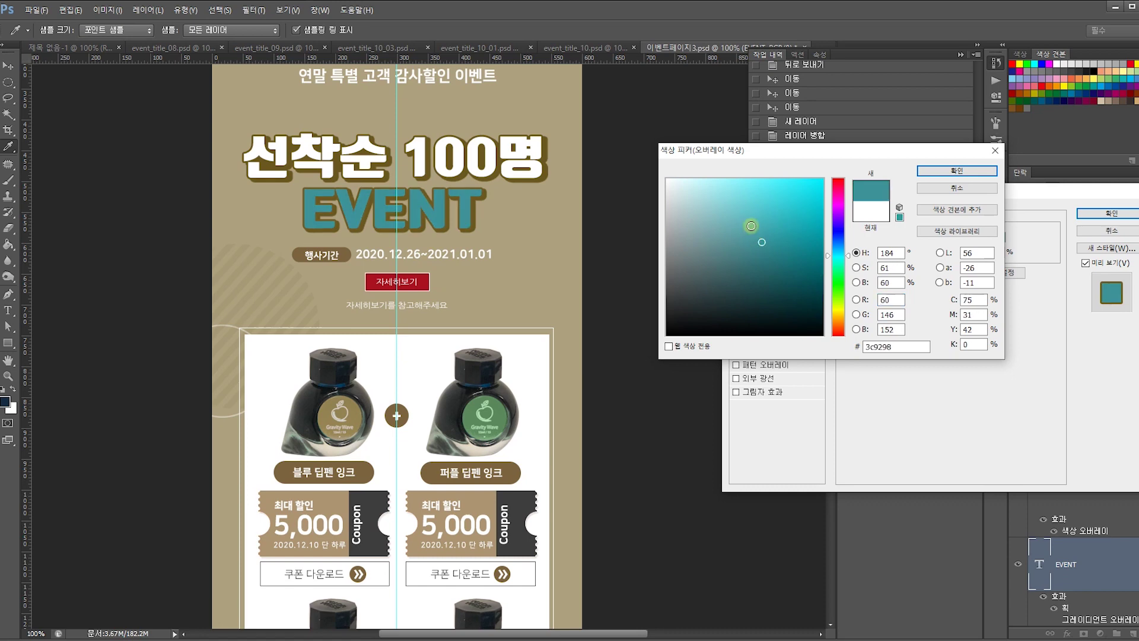
left_click(751, 226)
Sample orange bc660a from the orange ink bottle label as the "EVENT" overlay color and compare it with the title area.
scroll(449, 468, "down", 3)
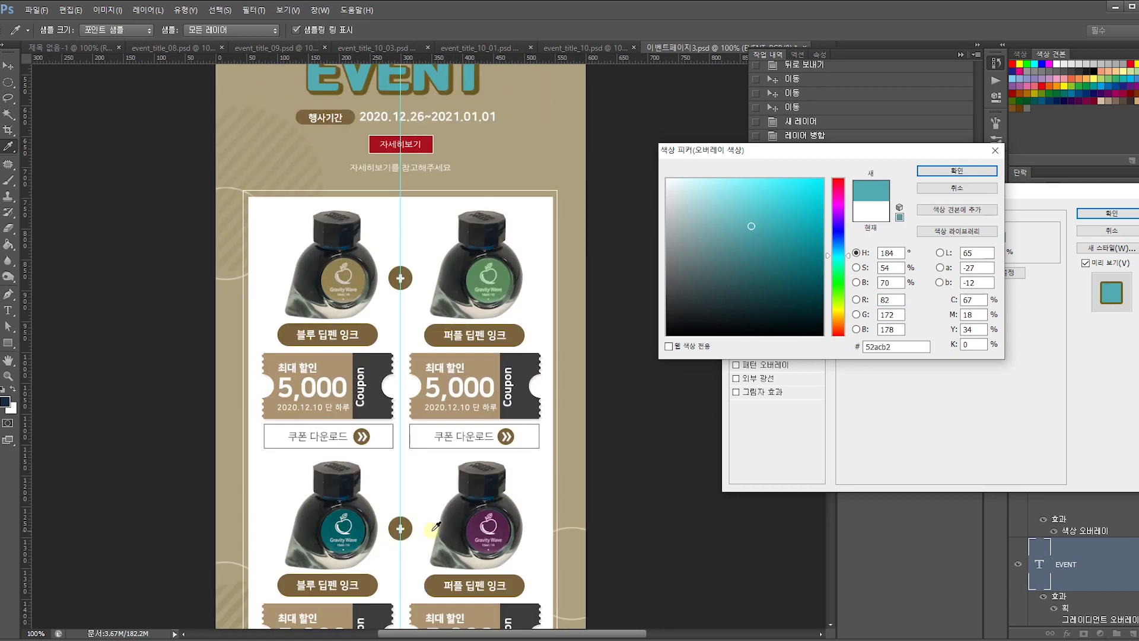
left_click_drag(488, 480, 480, 258)
left_click(351, 564)
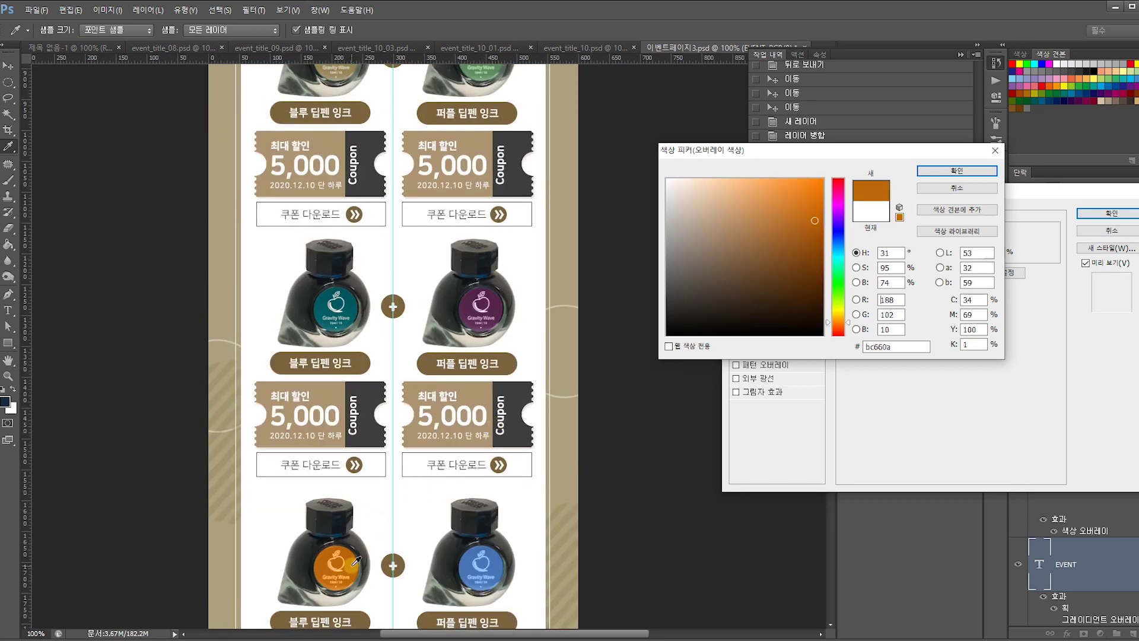
mouse_move(471, 178)
left_mouse_down()
mouse_move(486, 517)
mouse_move(468, 178)
left_mouse_up()
left_click(558, 442)
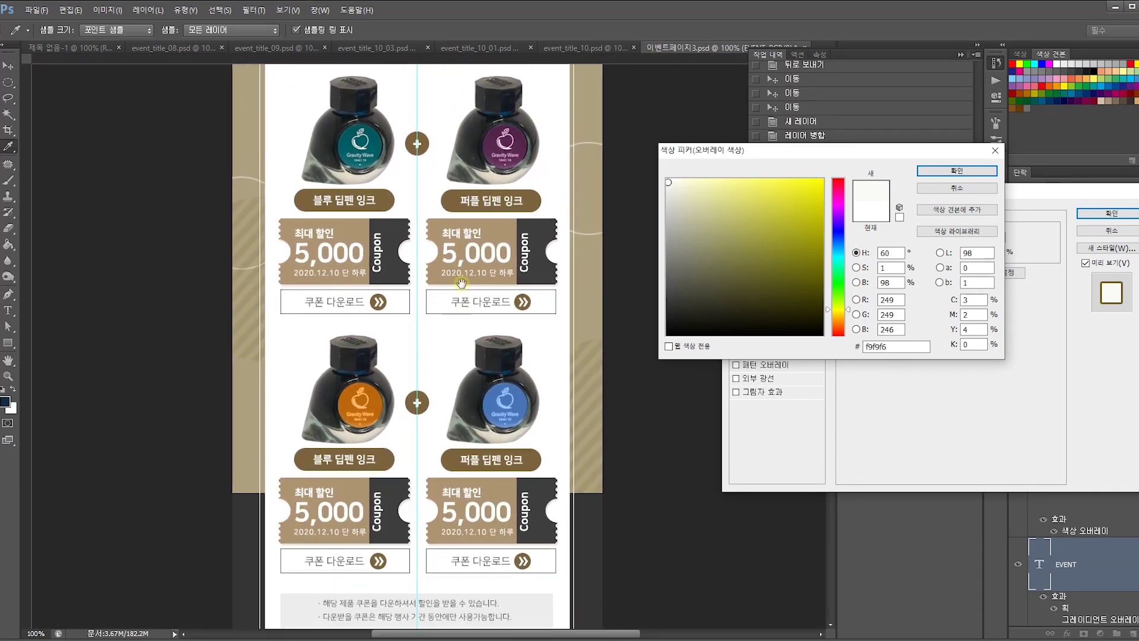
left_click(380, 343)
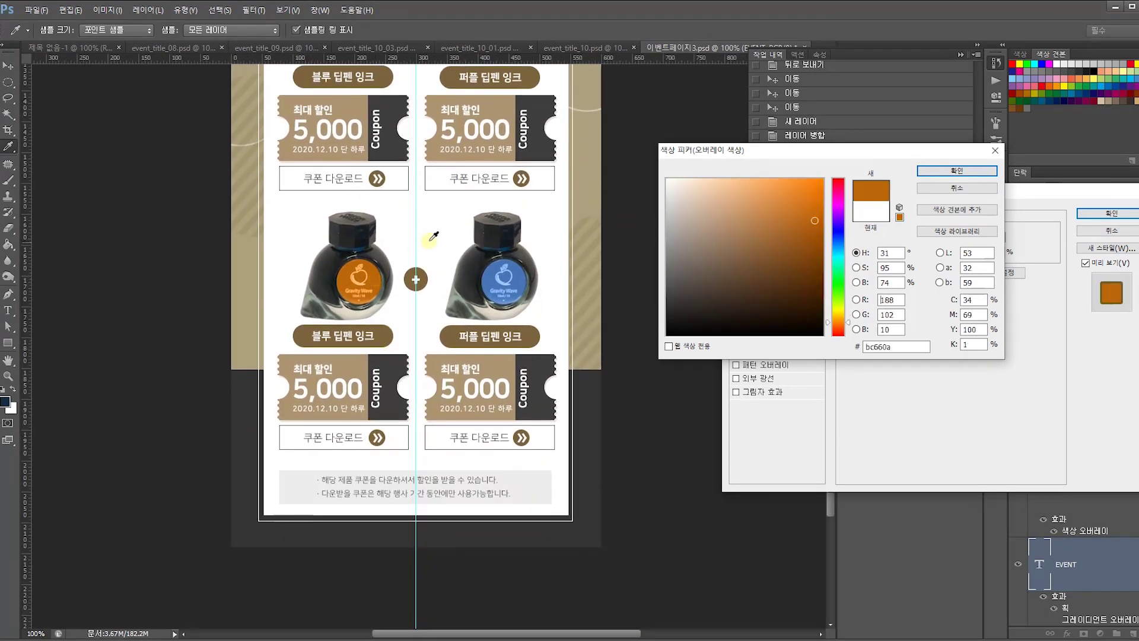
left_click_drag(505, 188, 511, 426)
left_click_drag(508, 176, 520, 439)
left_click_drag(534, 276, 534, 397)
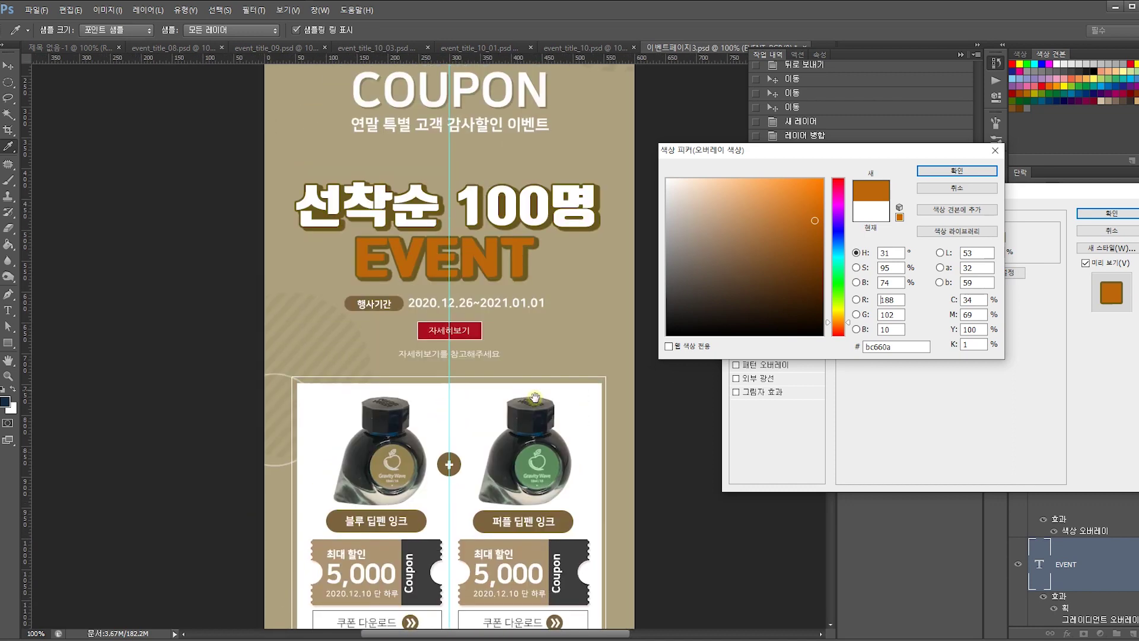
Lighten the "EVENT" overlay color to orange e5933b and apply the layer style.
left_click(769, 199)
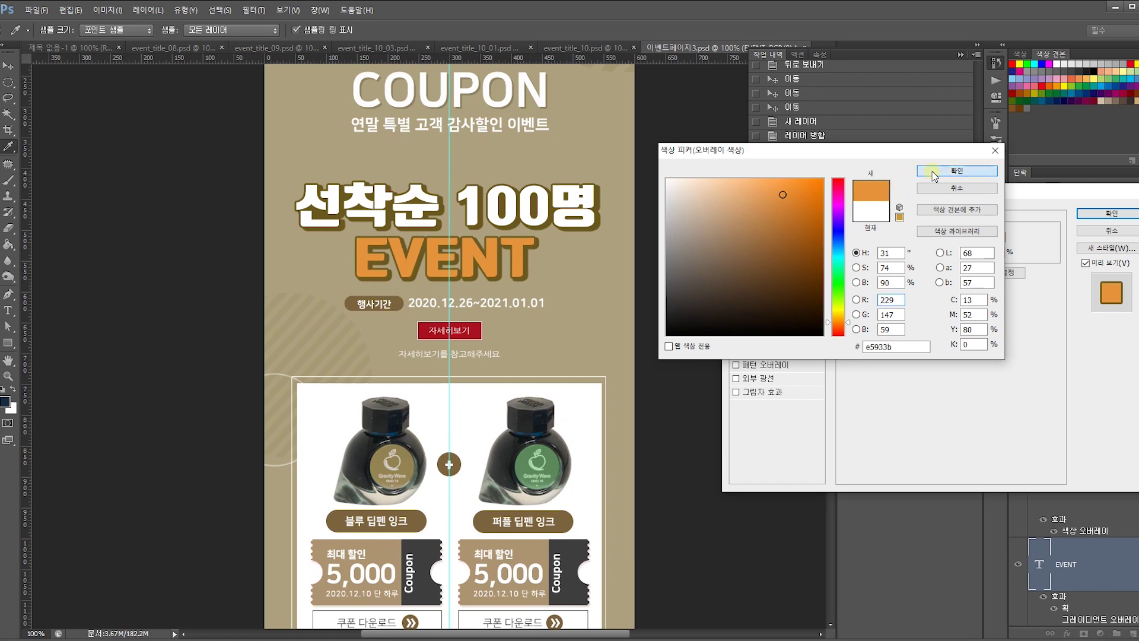
left_click(957, 170)
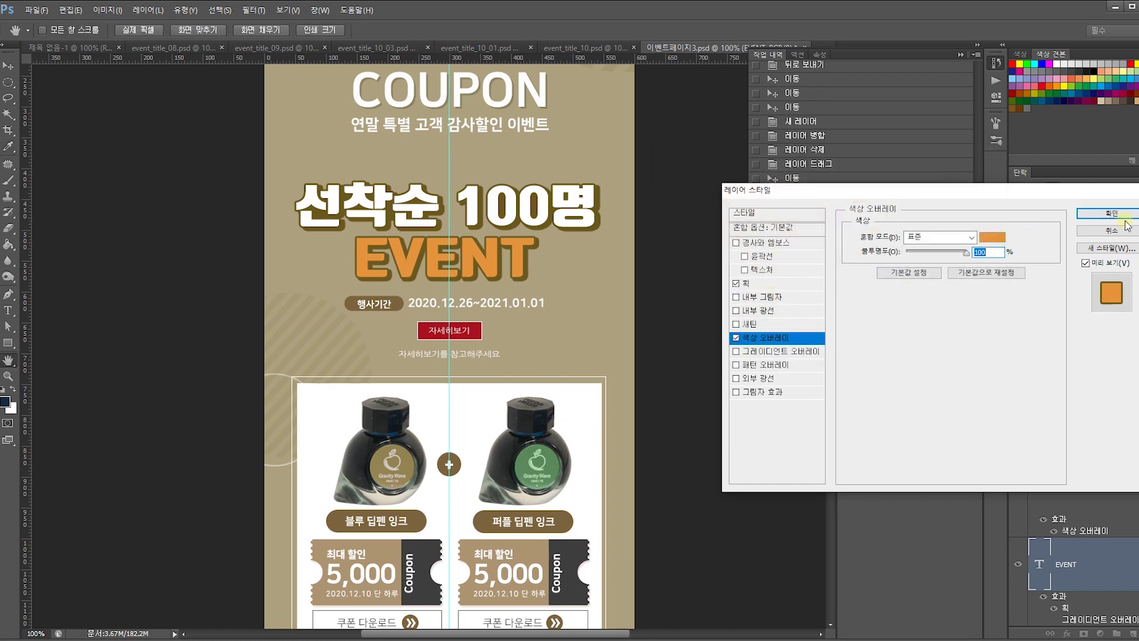
left_click(1111, 213)
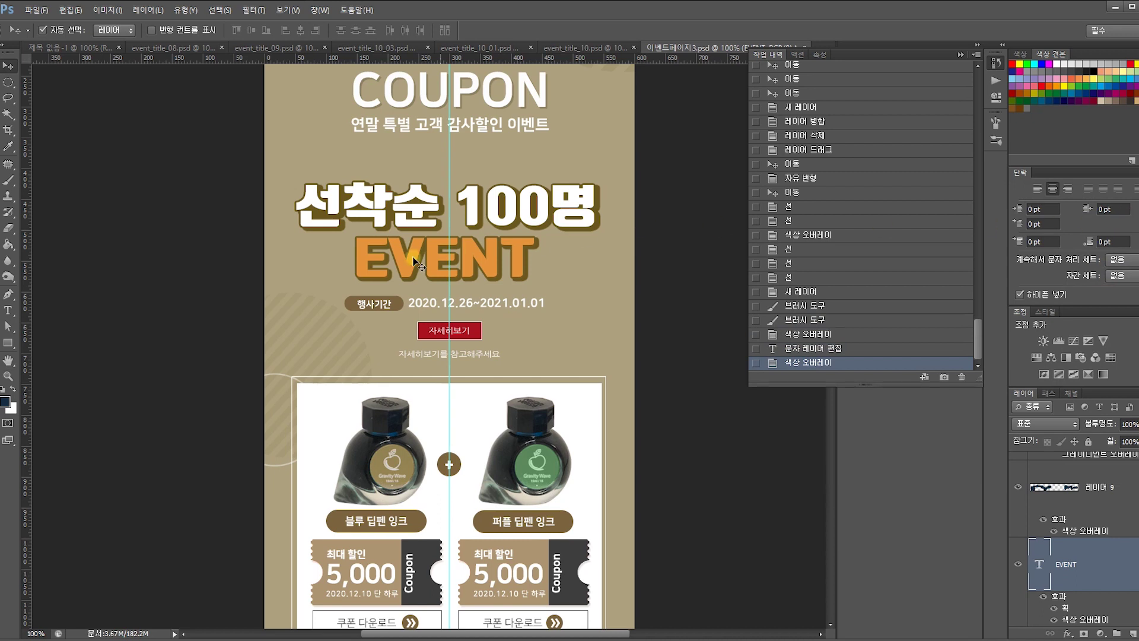
Fill the "자세히보기" button rectangle with orange e5933b sampled from the "EVENT" text.
left_click(604, 266)
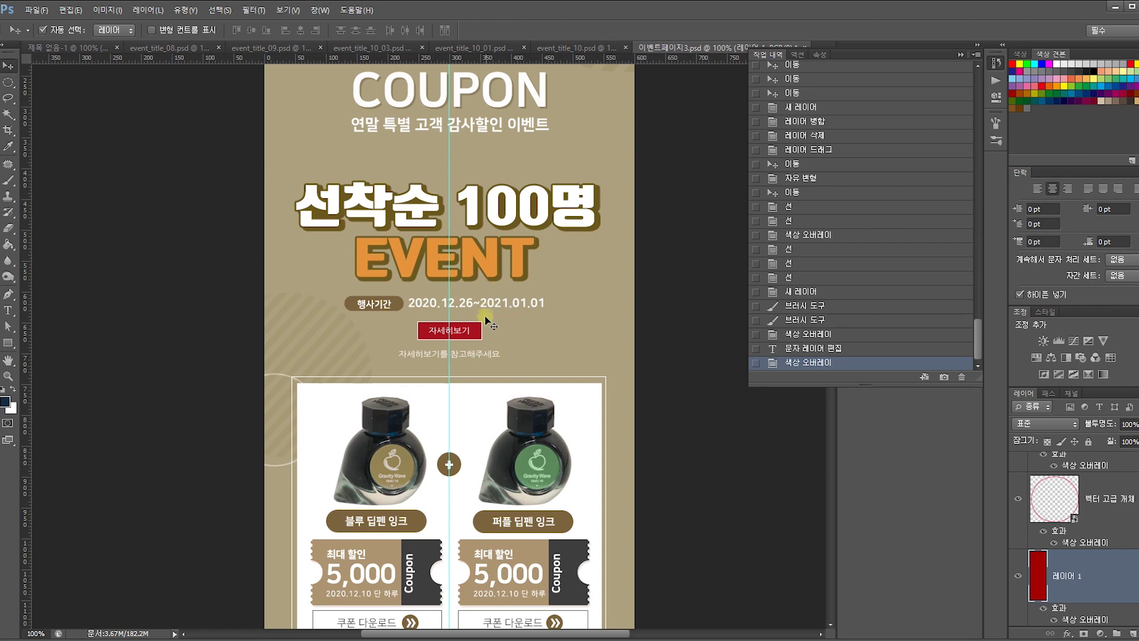
left_click(480, 341)
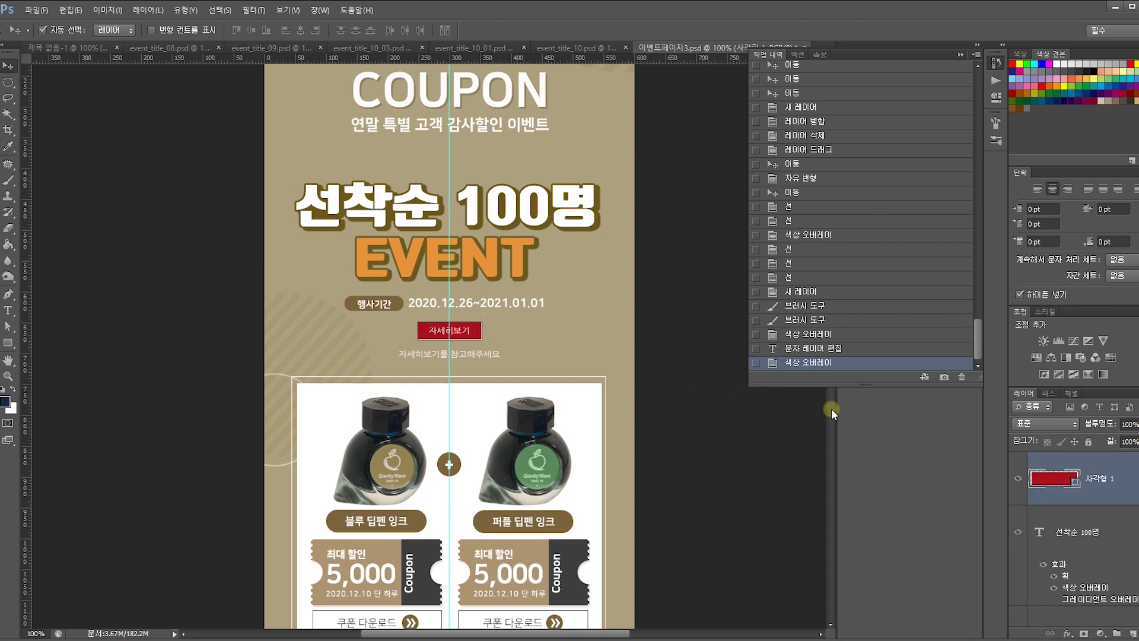
double_click(1117, 459)
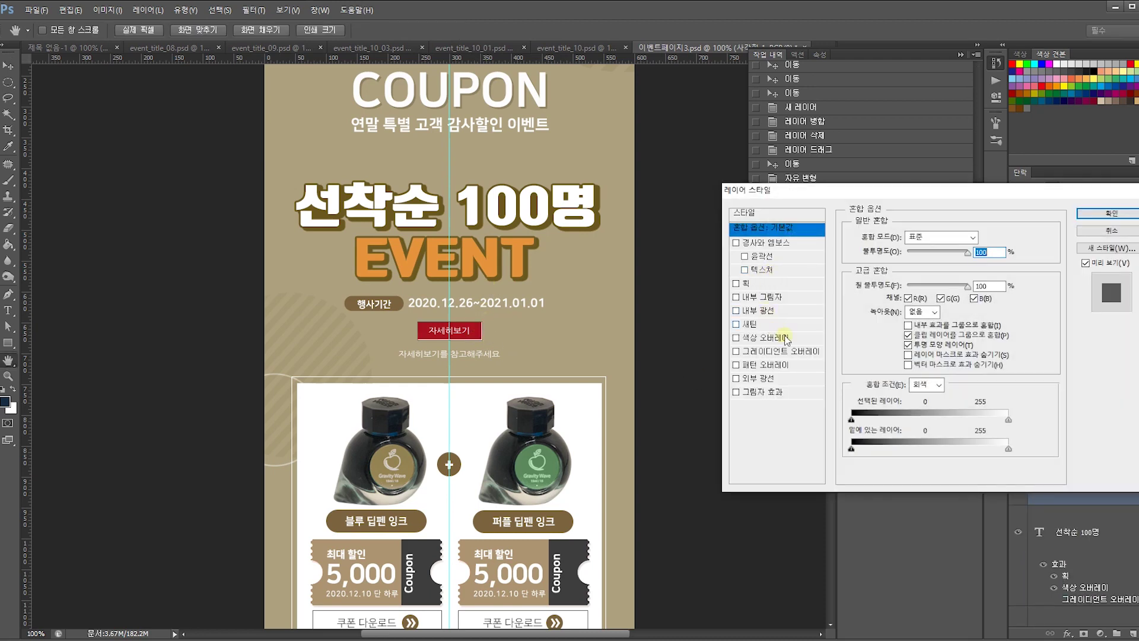
left_click(1110, 233)
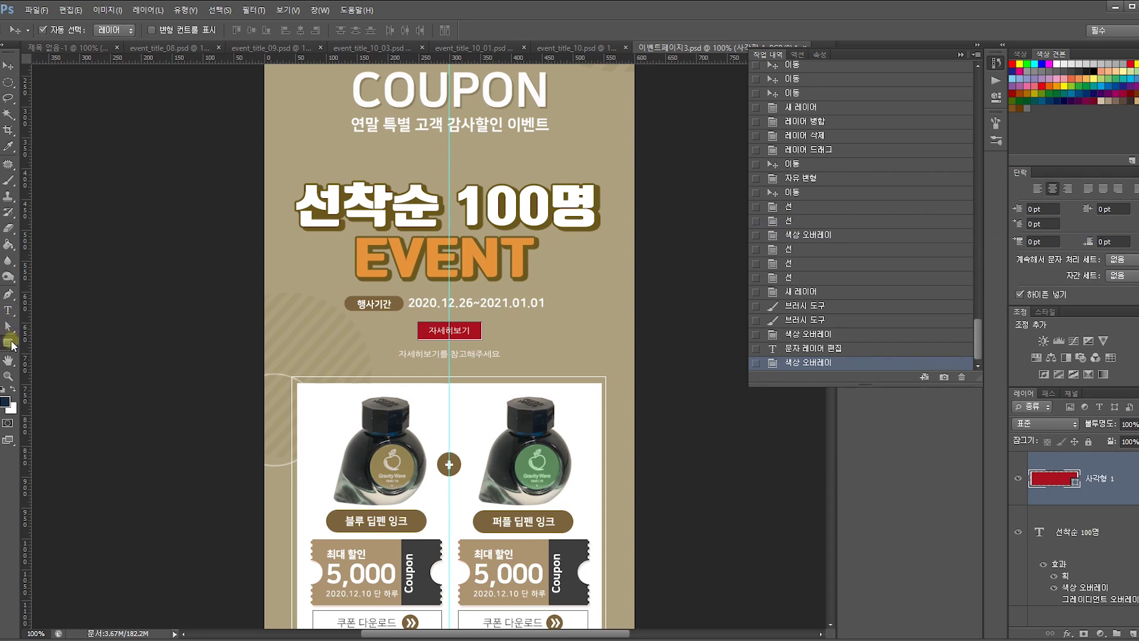
left_click(110, 32)
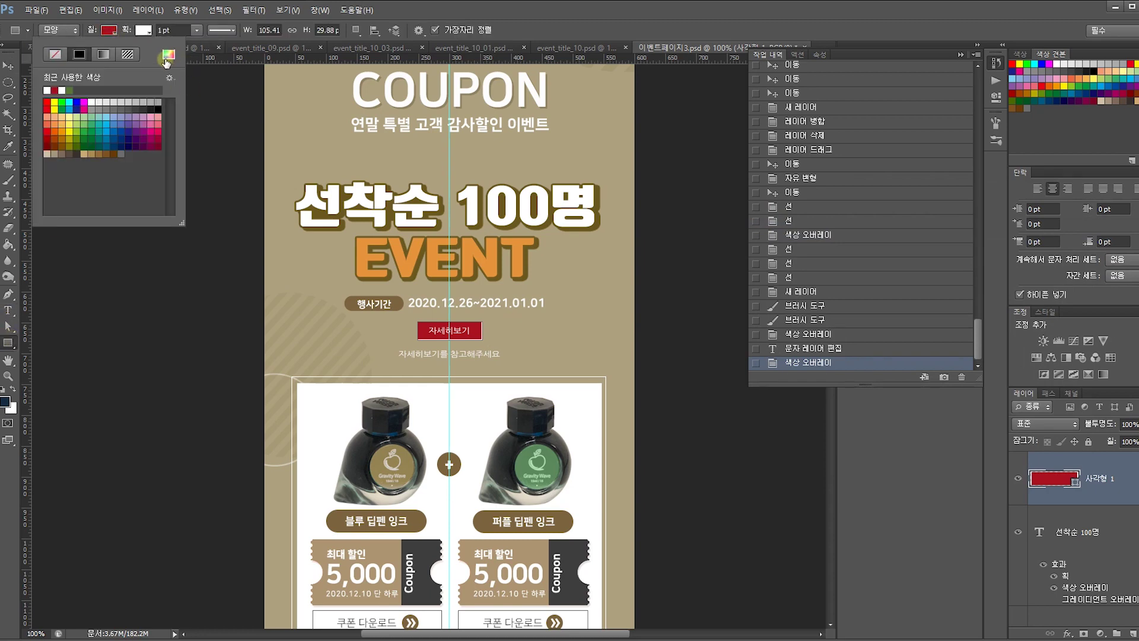
left_click(167, 58)
left_click(486, 261)
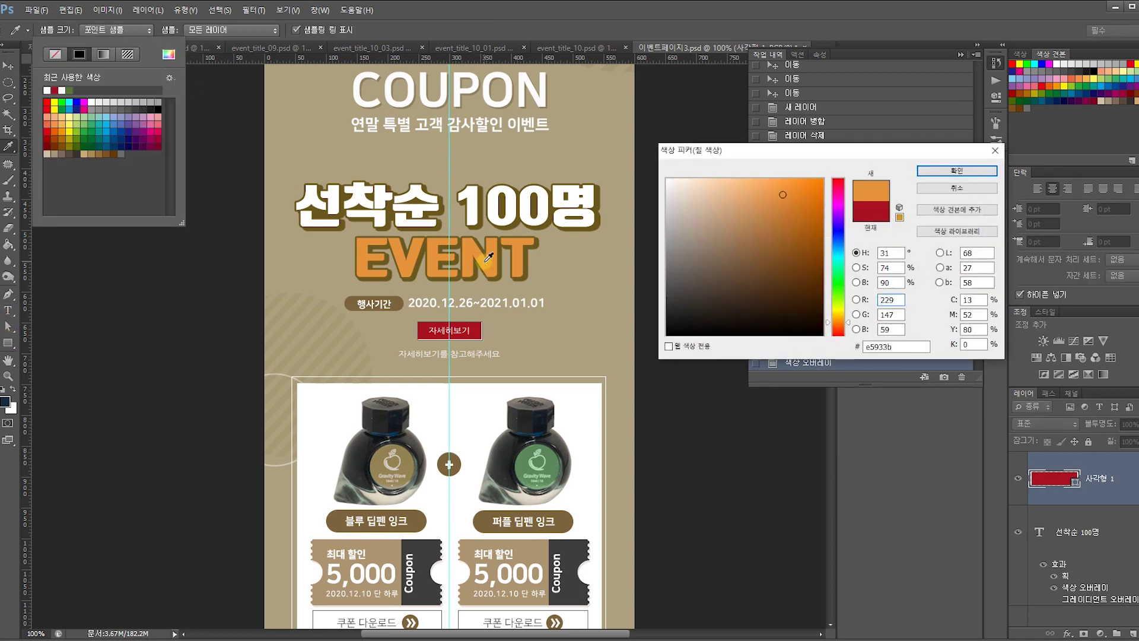
key("Return")
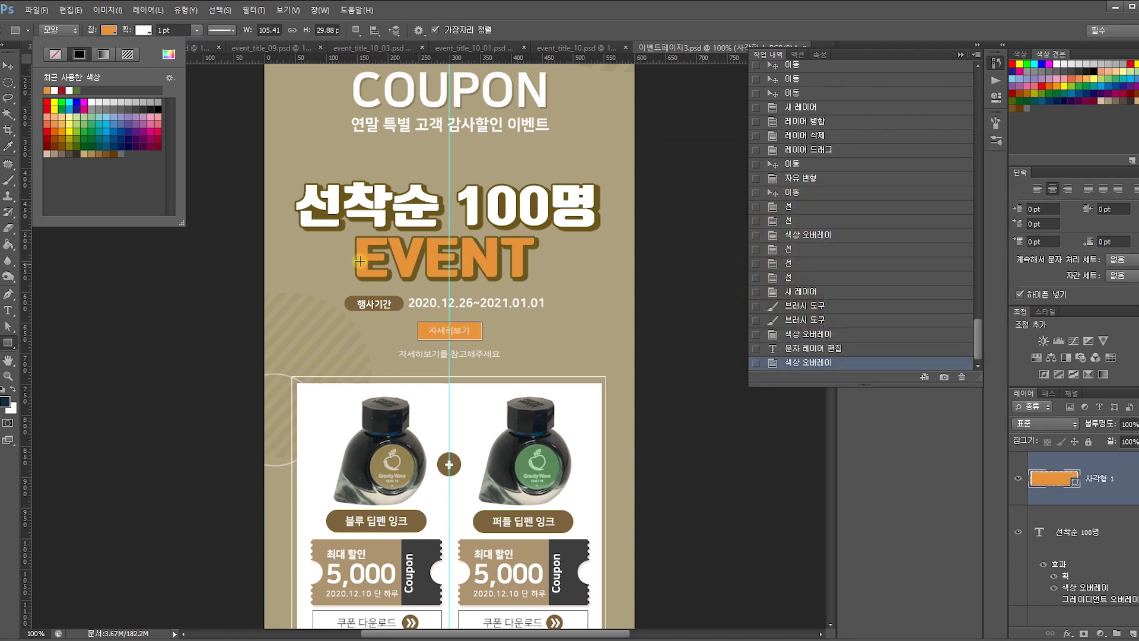
left_click(8, 65)
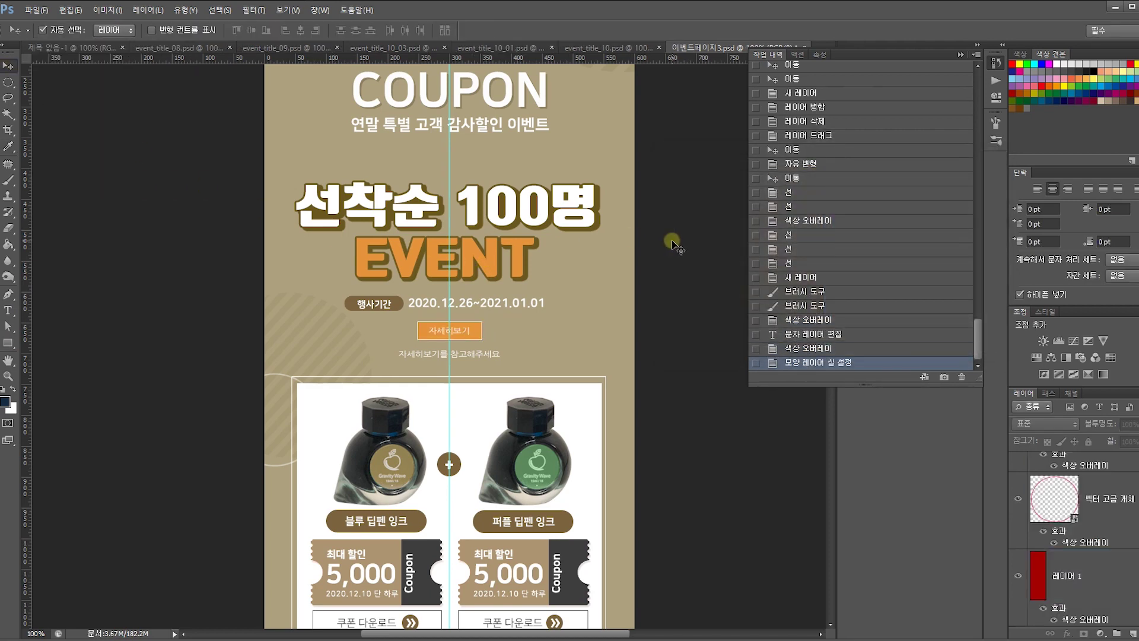
Move the TORAMI rabbit logo, "COUPON" heading and subtitle together down, close above the "선착순 100명" title.
left_click_drag(626, 319, 621, 383)
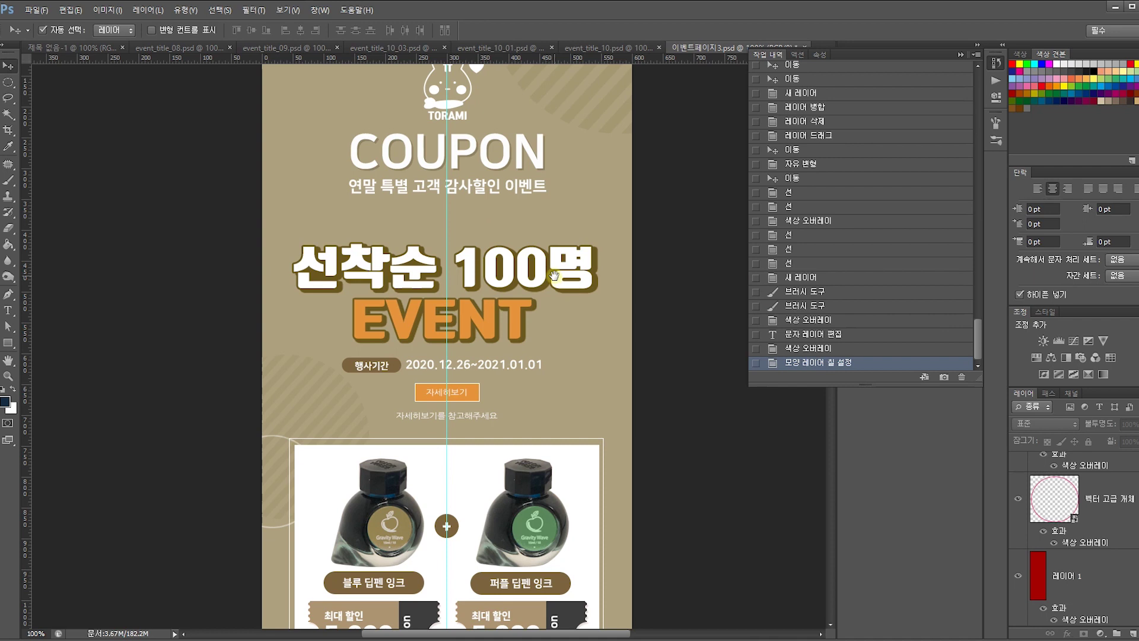
left_click_drag(553, 274, 551, 325)
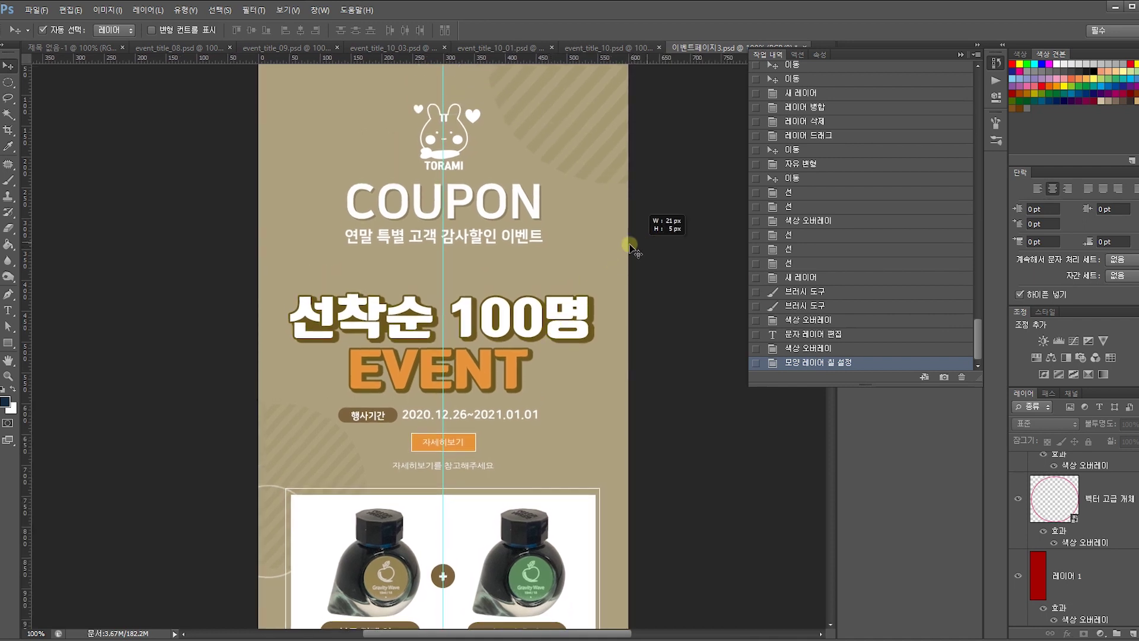
left_click(594, 237)
left_click_drag(220, 168, 474, 249)
left_click_drag(482, 207, 485, 240)
left_click(666, 241)
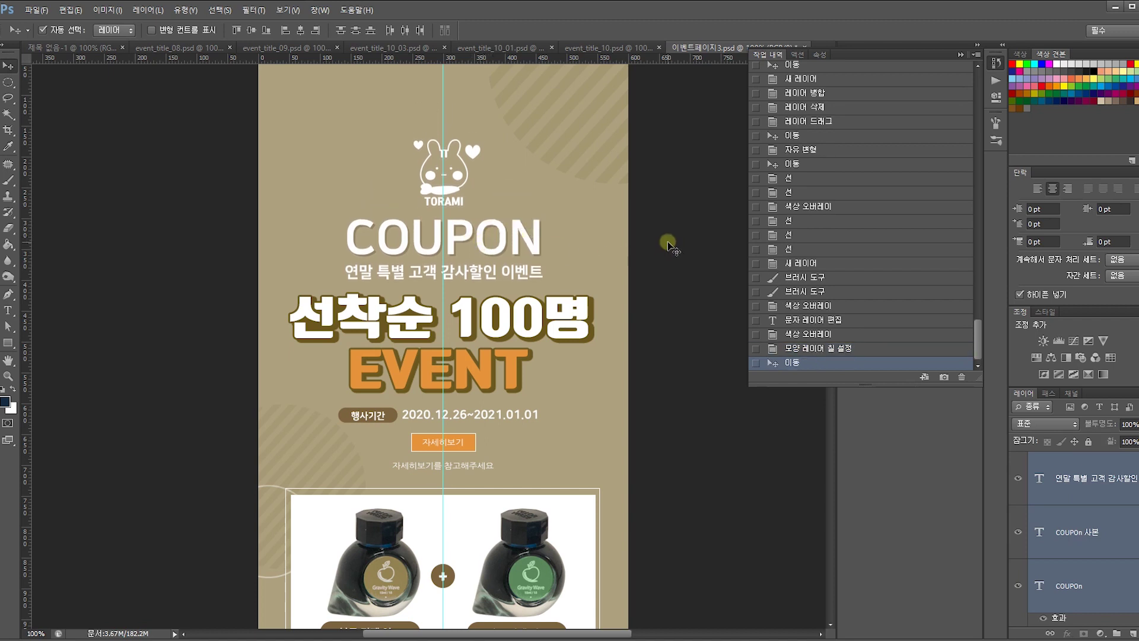
Try reducing the front "COUPON" text layer's font size to 59.39 pt.
left_click(521, 274)
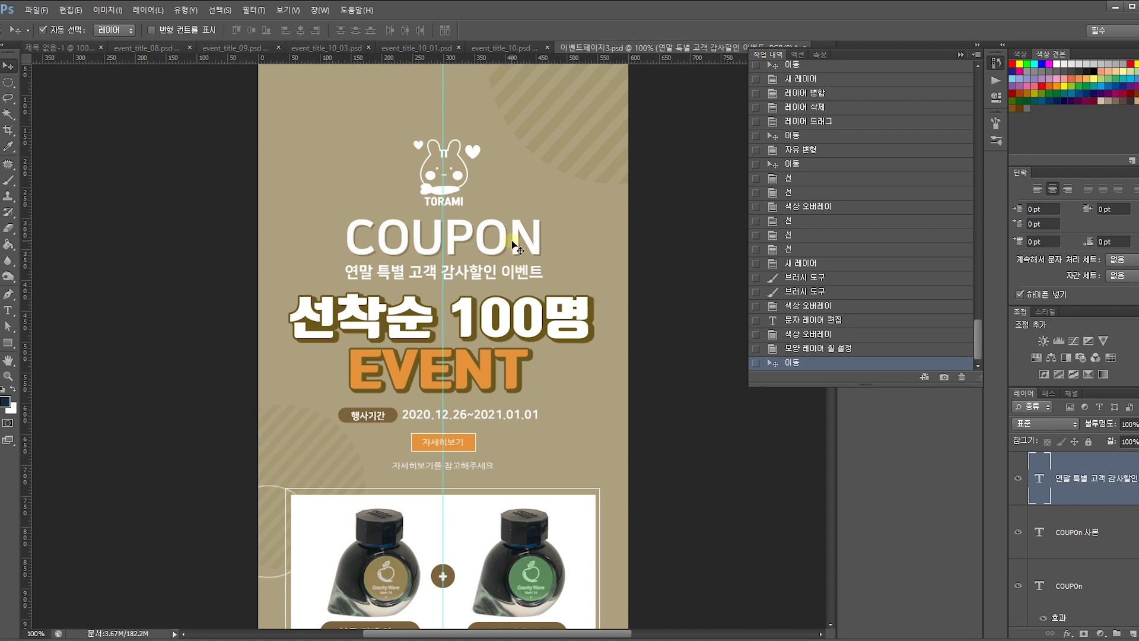
left_click(514, 245)
double_click(1037, 530)
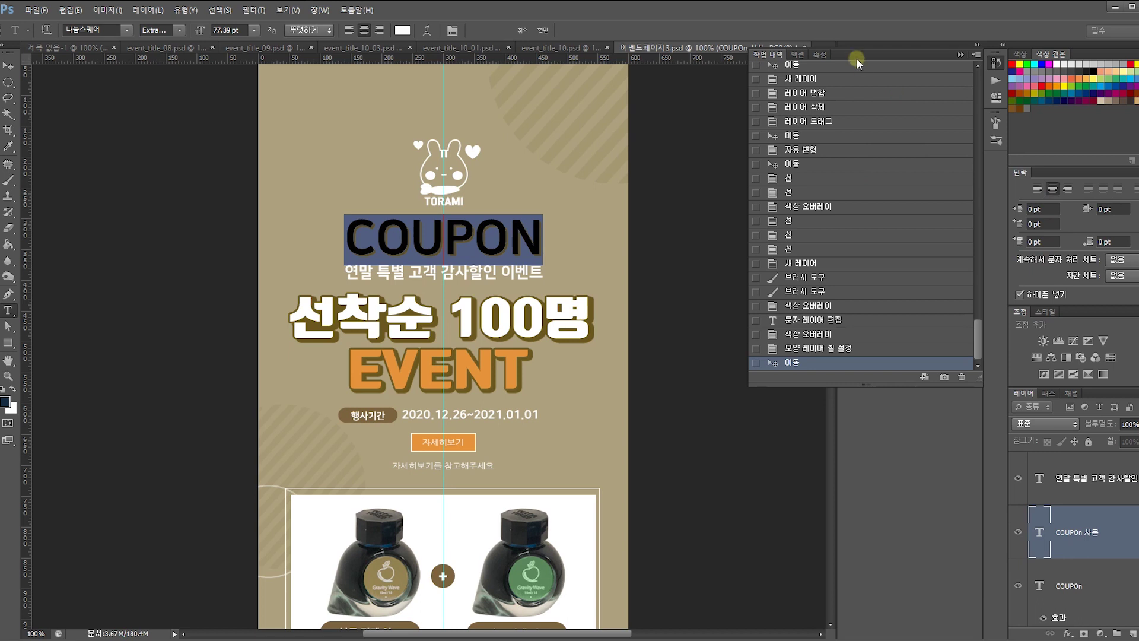
left_click_drag(852, 55, 695, 78)
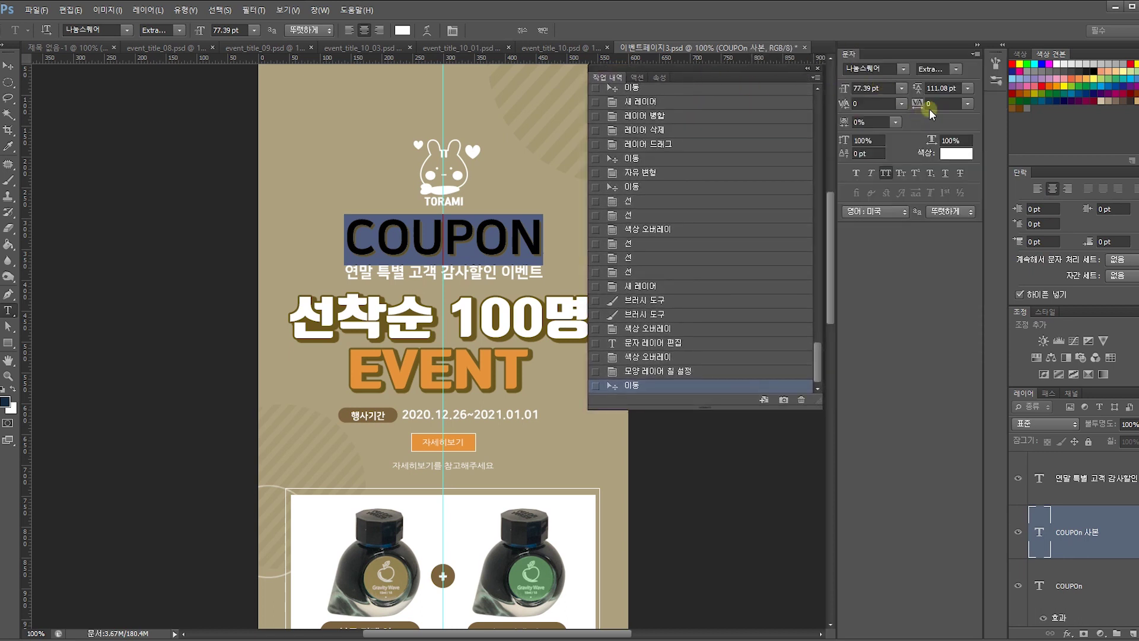
left_click(879, 89)
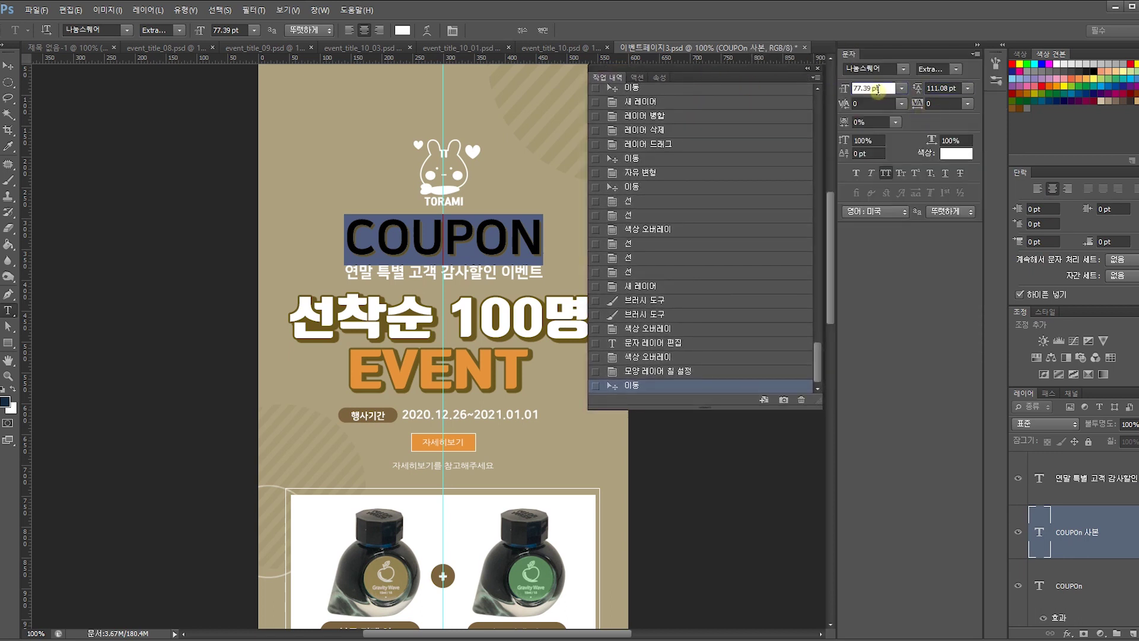
scroll(878, 89, "down", 18)
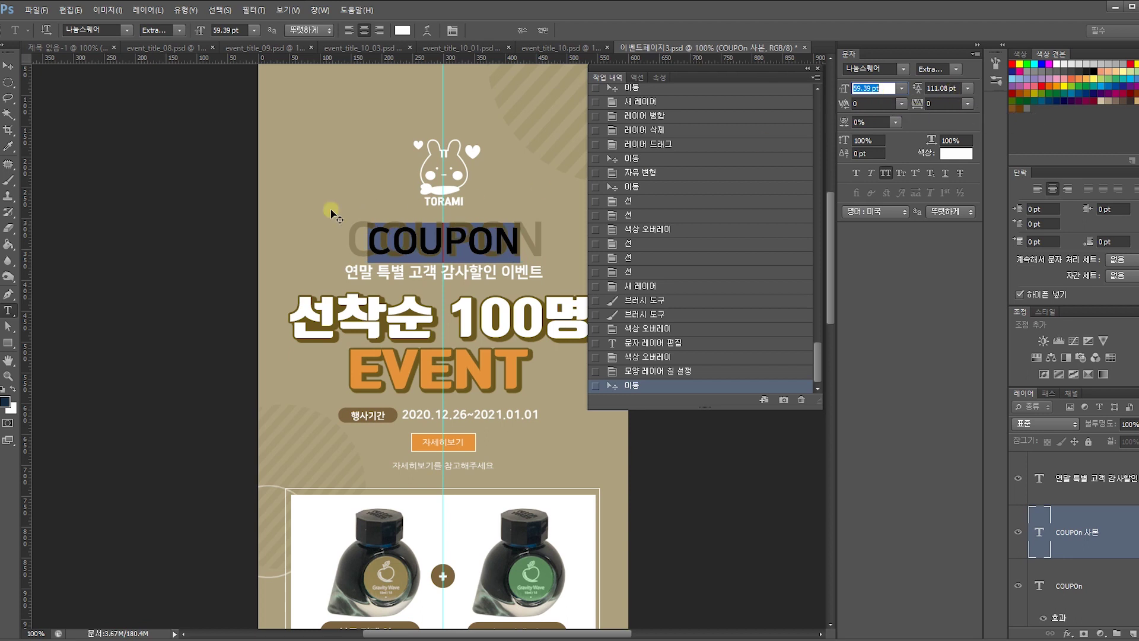
left_click(9, 66)
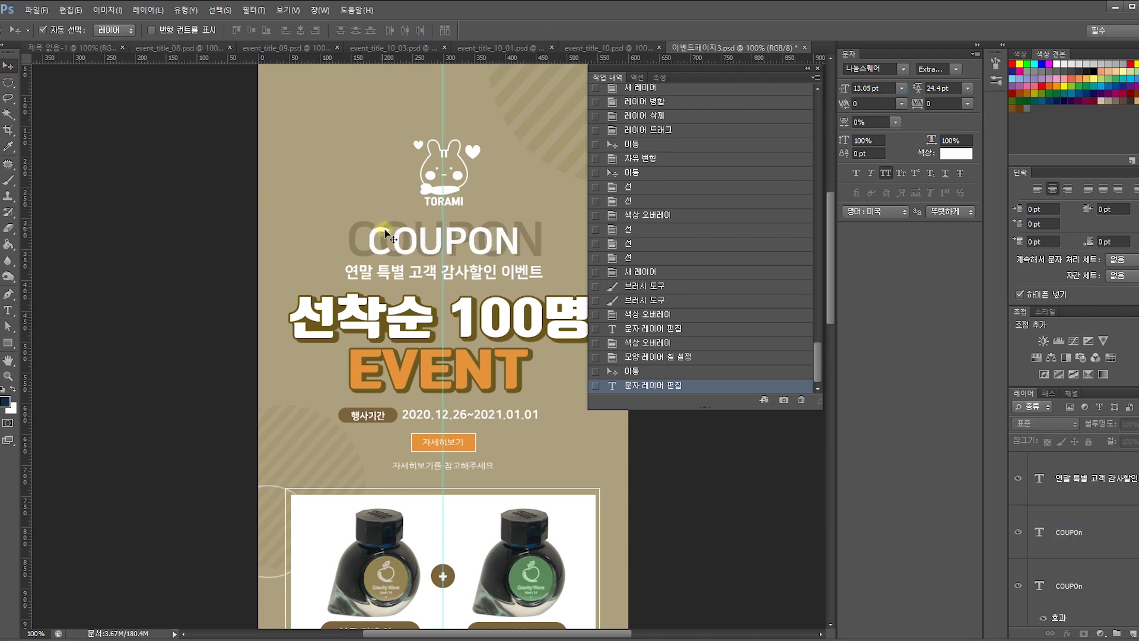
key("ctrl+z")
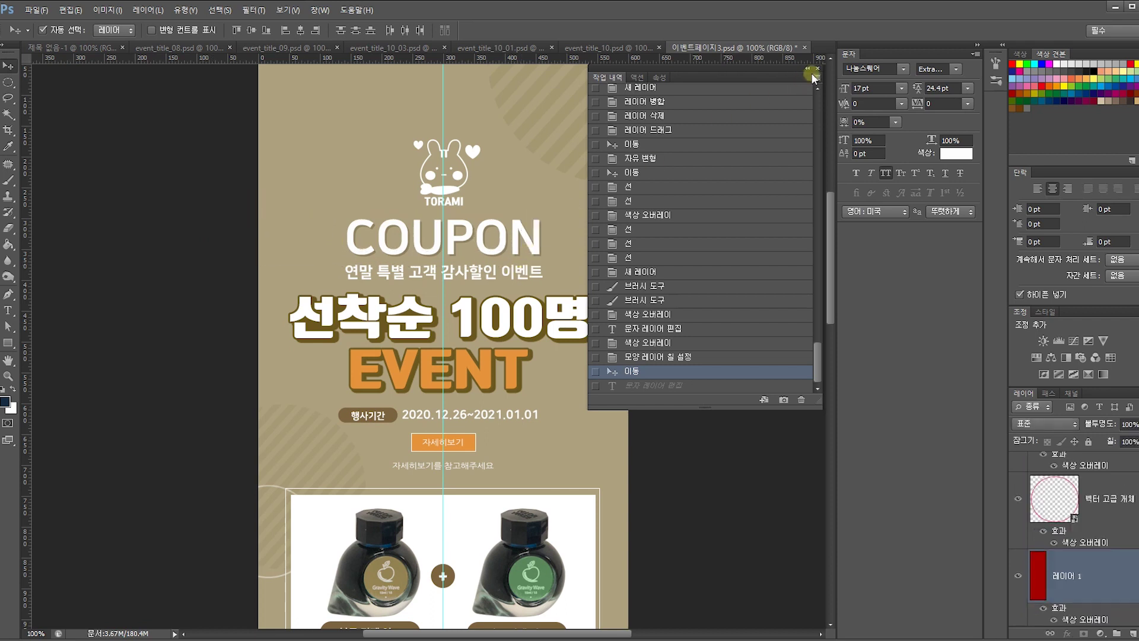
left_click(818, 70)
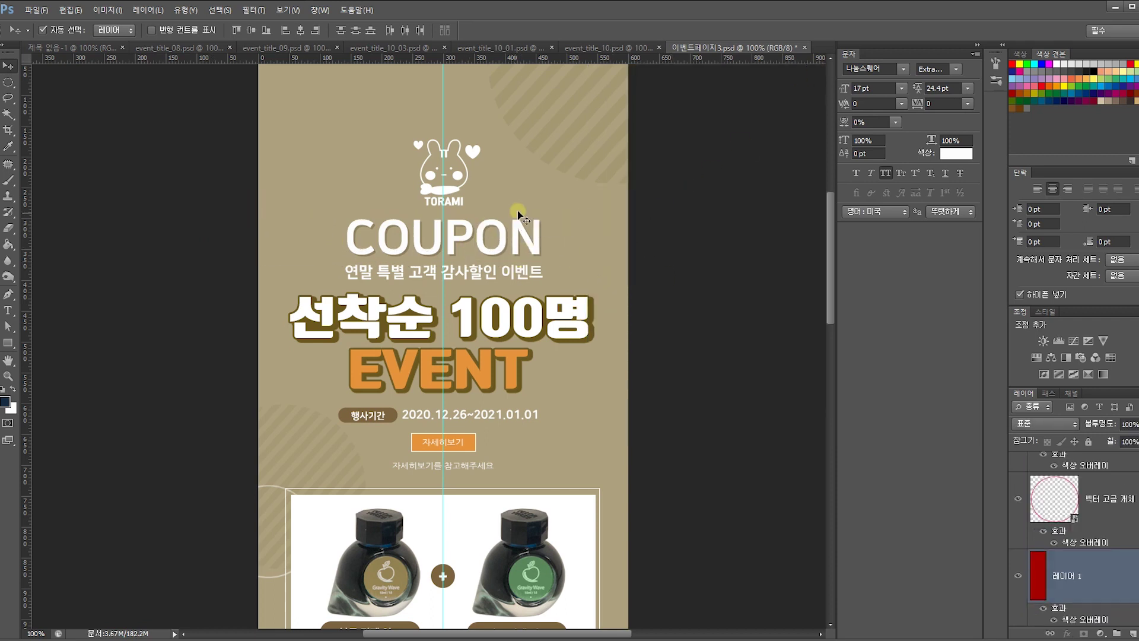
Scale both "COUPON" text layers together around their center to about 66%.
left_click(532, 237, "alt")
key("ctrl+t")
left_click_drag(542, 239, 494, 244)
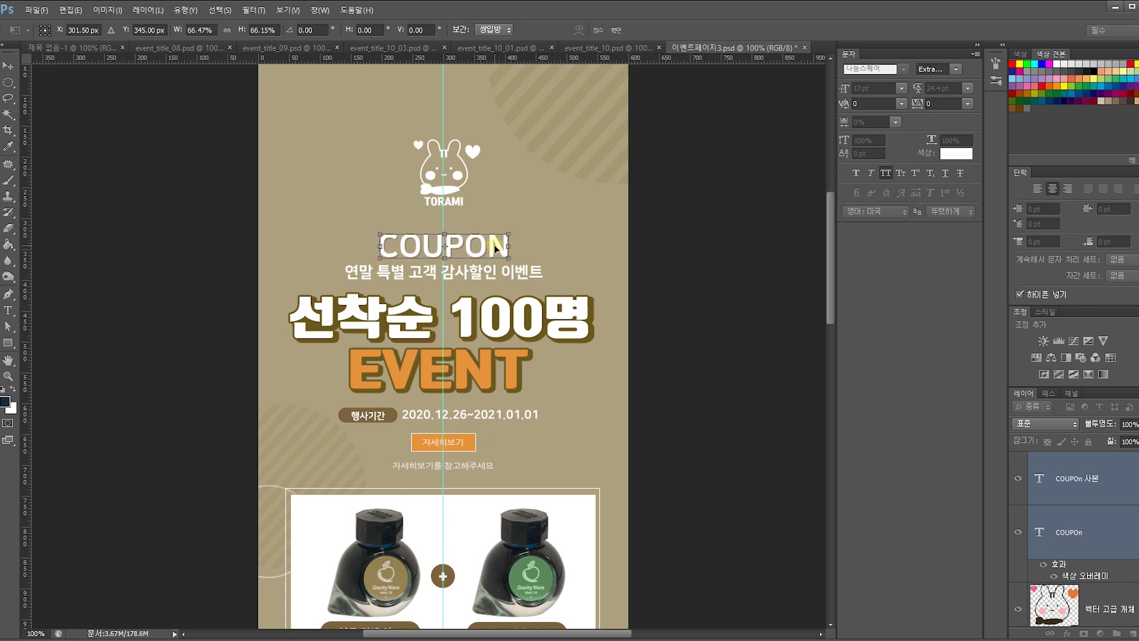
key("Return")
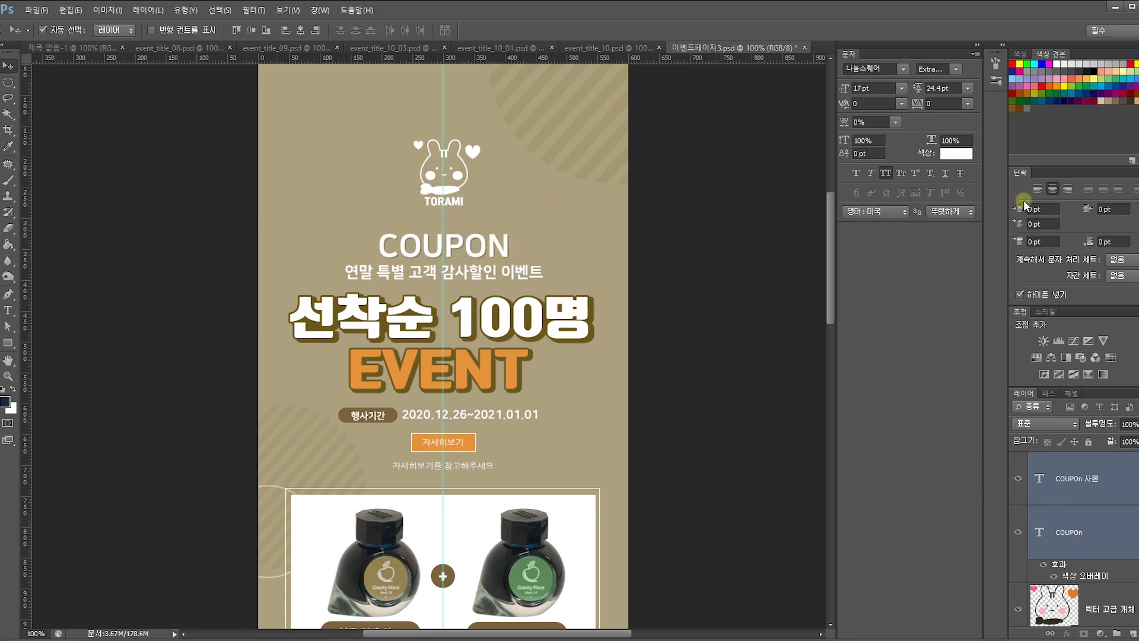
Set the letter tracking of both "COUPON" text layers to -75.
left_click(948, 104)
key("Return")
left_click(962, 104)
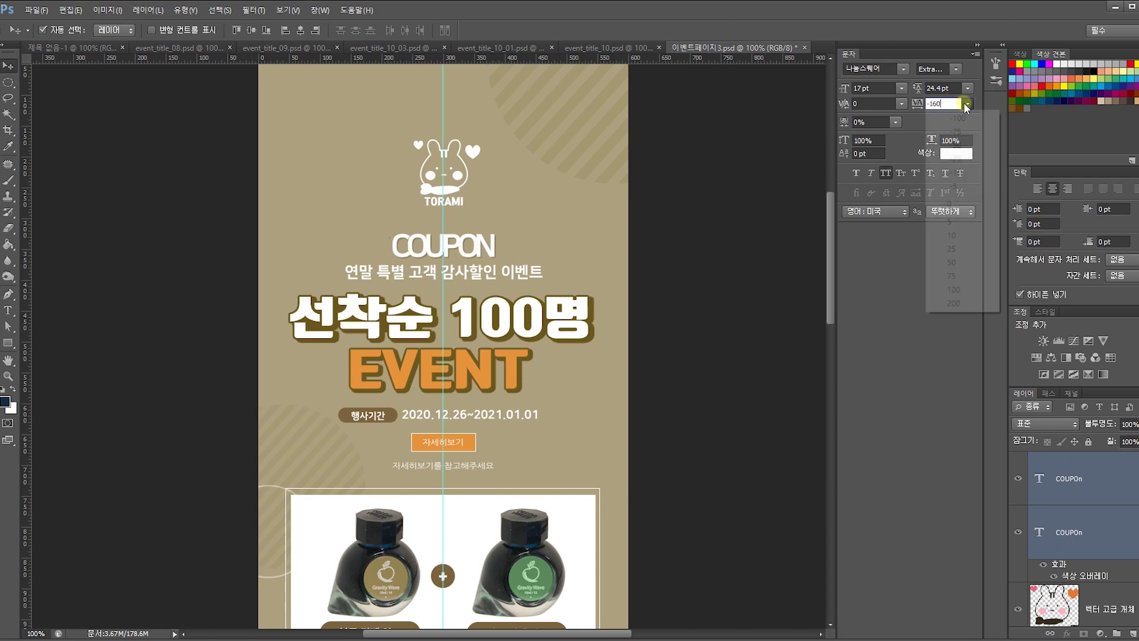
left_click(968, 132)
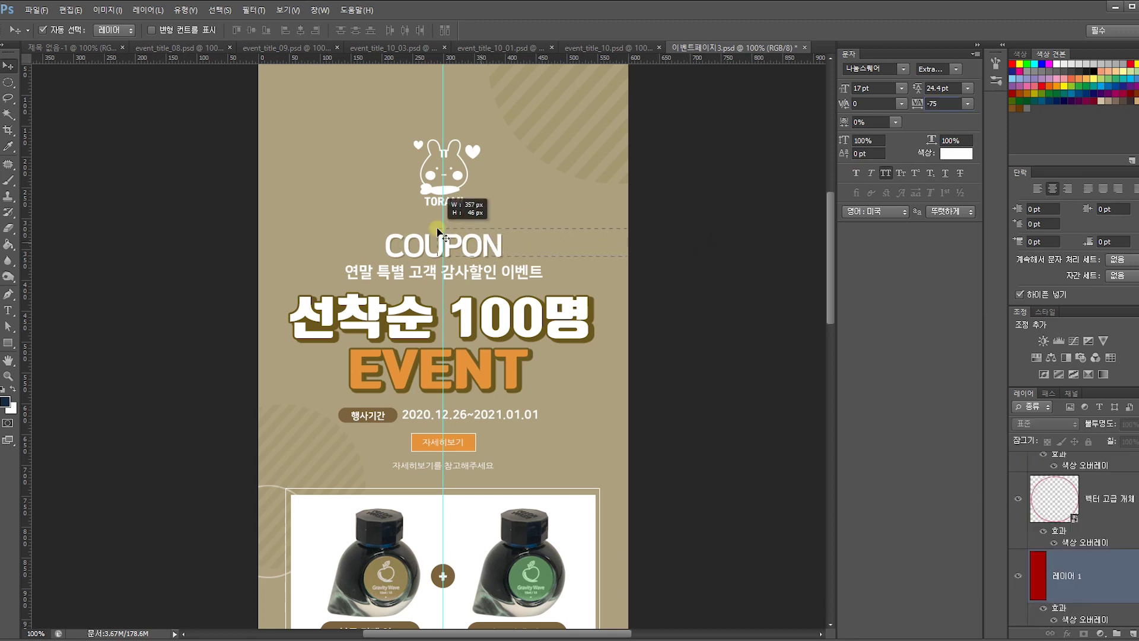
Shift the "COUPON" heading and subtitle slightly down together, and move the TORAMI logo down close above the heading.
left_click_drag(486, 245, 497, 275)
left_click(718, 277)
left_click(414, 199)
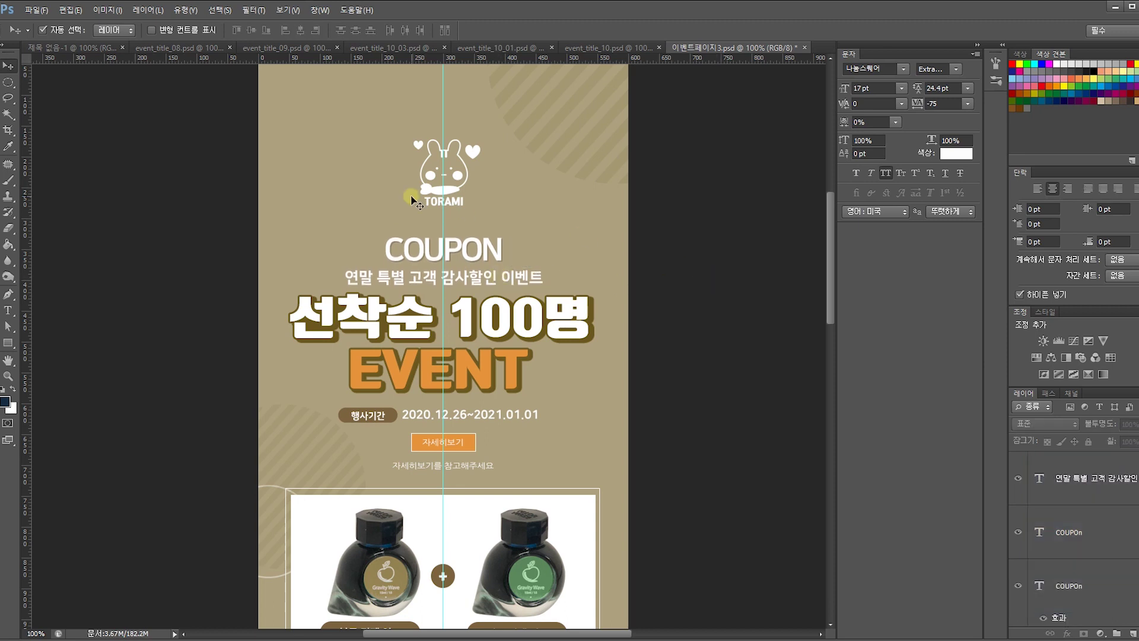
left_click_drag(451, 189, 451, 211)
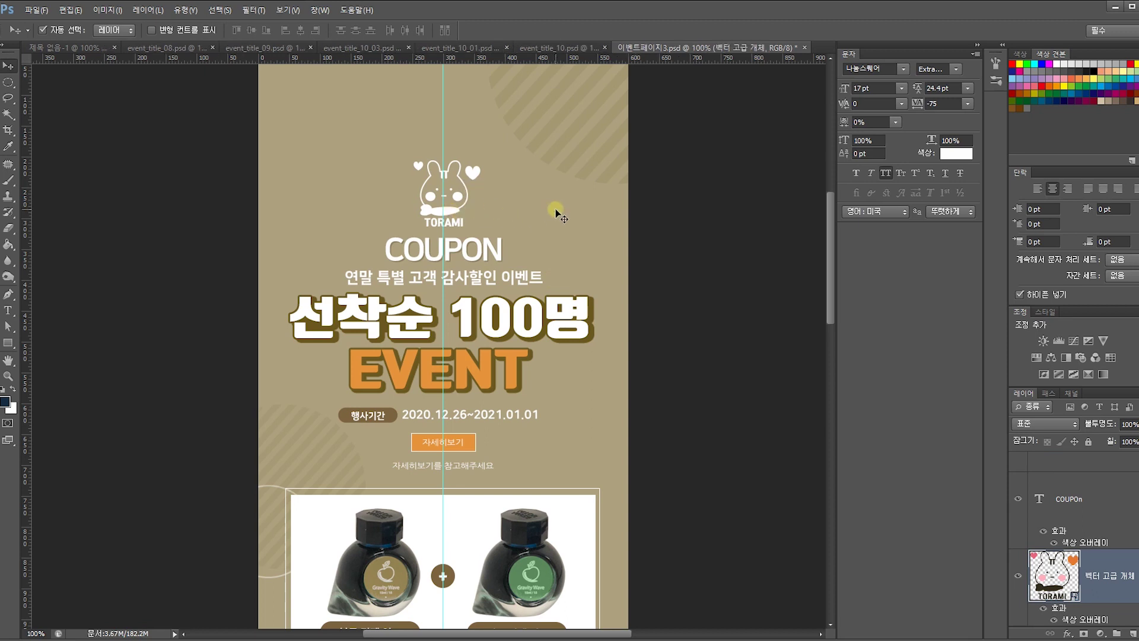
Review the whole event page from the heading through the ink coupons to the bottom notice and back up.
left_click_drag(561, 383, 576, 254)
left_click_drag(551, 507, 481, 385)
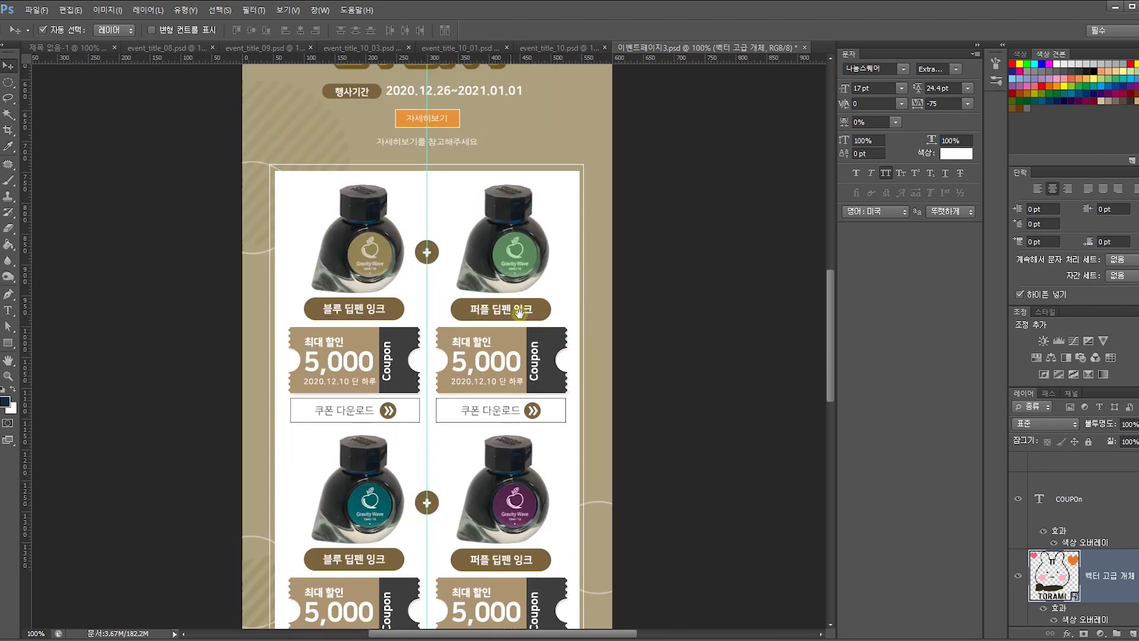
key("ctrl+r")
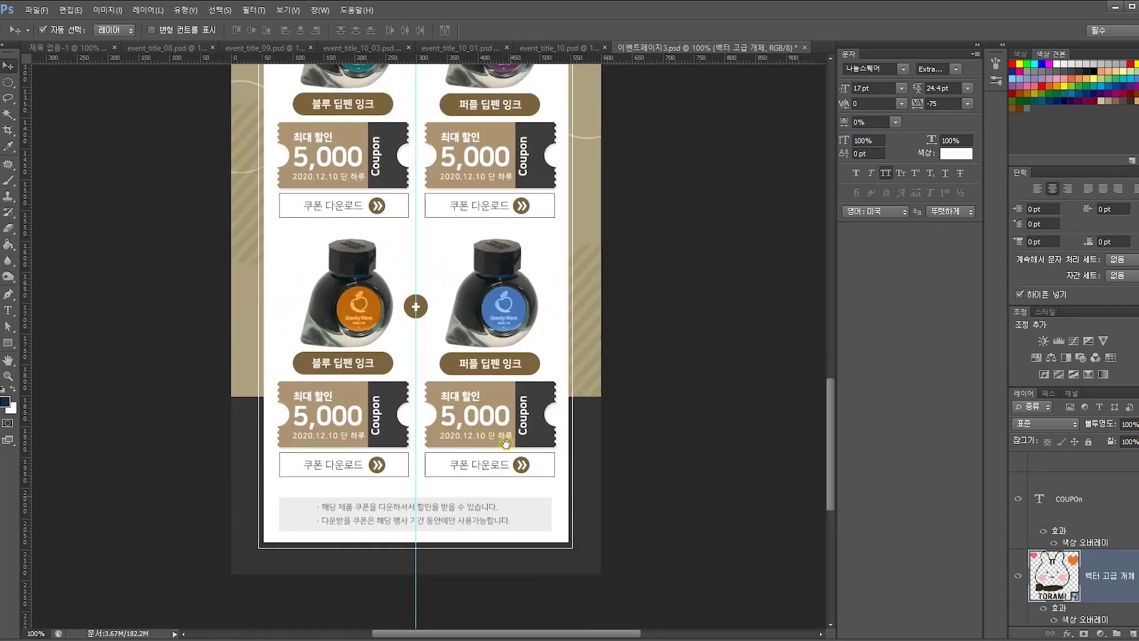
scroll(497, 241, "up", 10)
left_click_drag(497, 240, 496, 356)
scroll(495, 356, "up", 9)
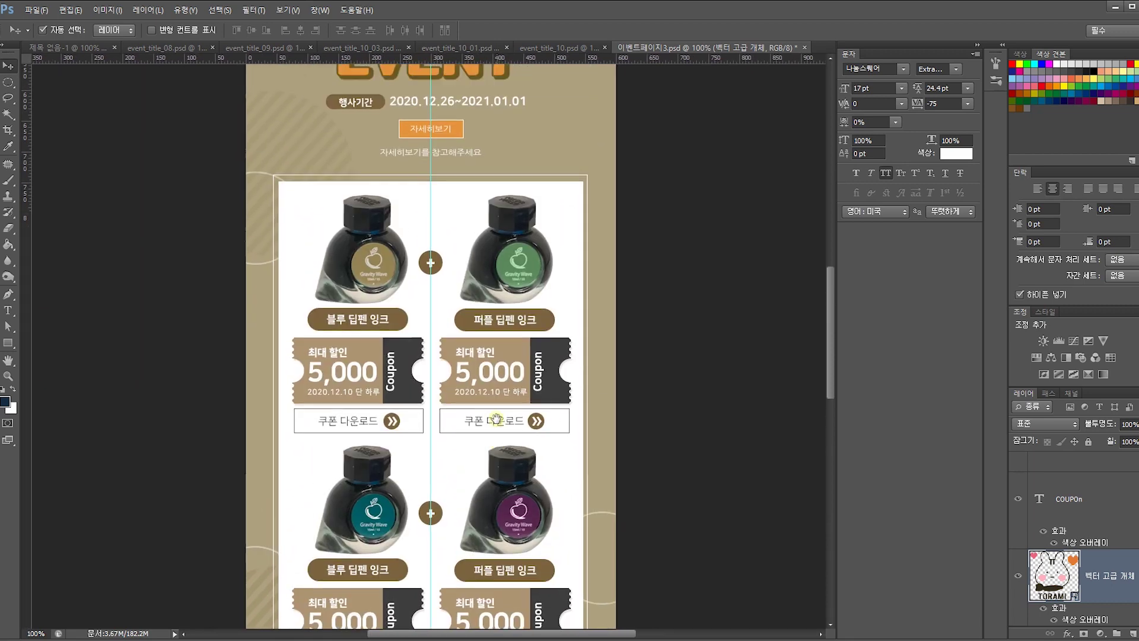
key("ctrl+r")
scroll(507, 310, "up", 2)
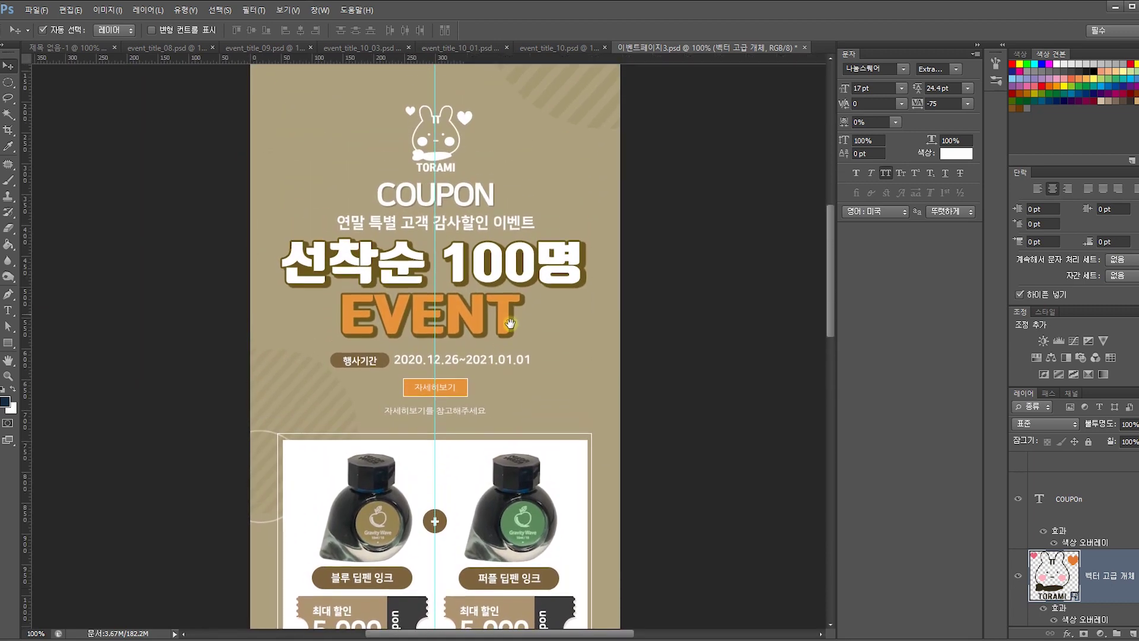
key("ctrl+r")
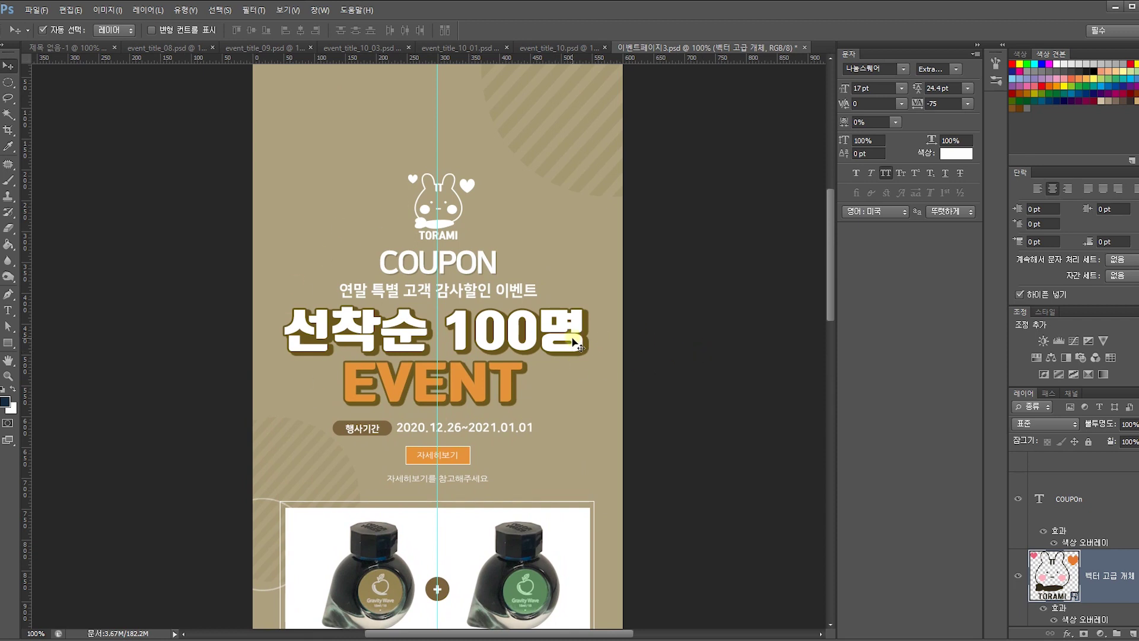
left_click_drag(546, 292, 544, 339)
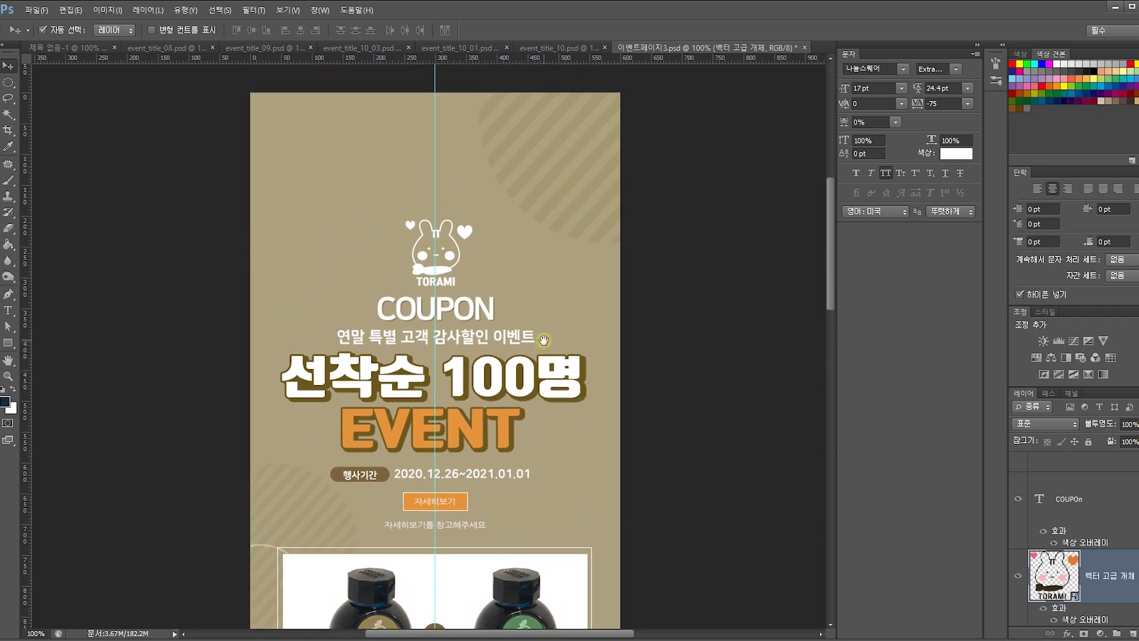
left_click(547, 363)
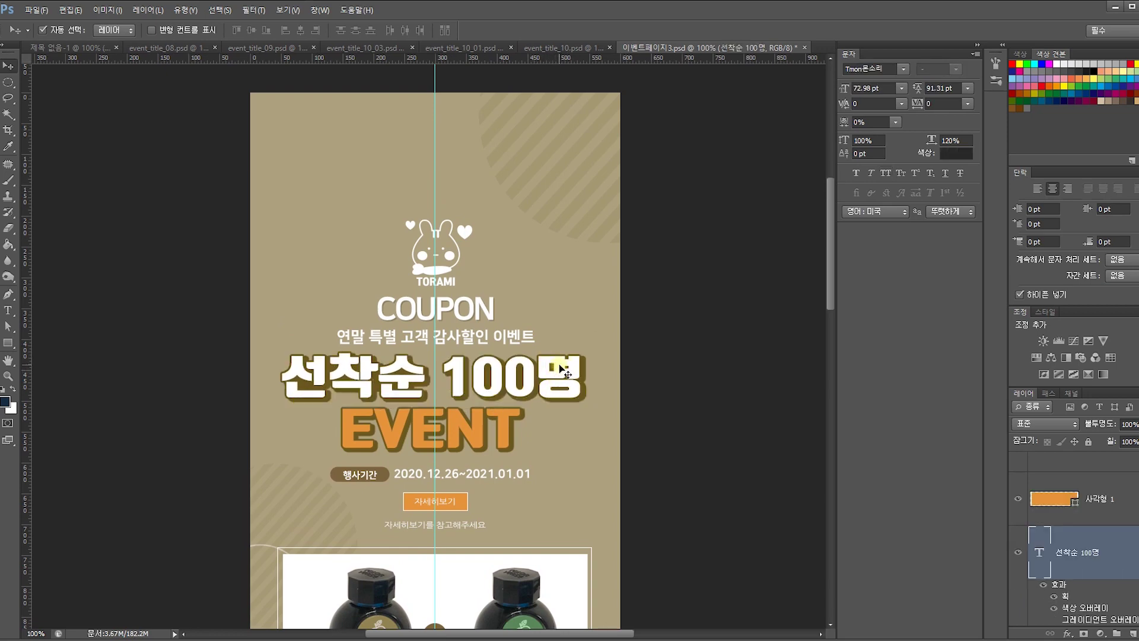
scroll(561, 369, "up", 3)
scroll(560, 369, "down", 3)
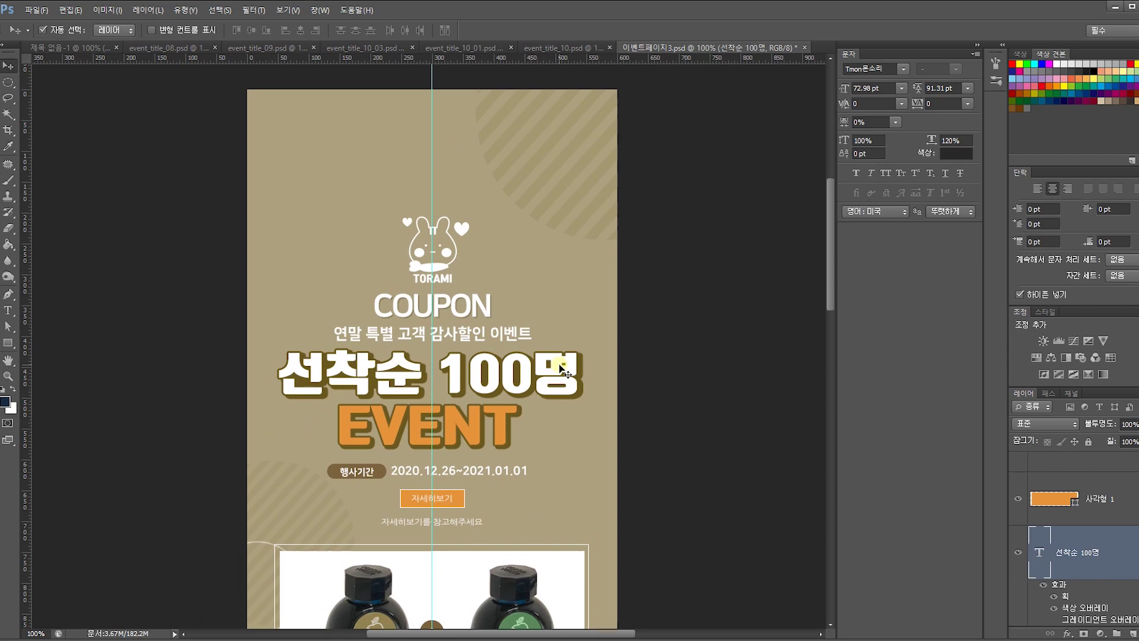
Save the document as a new file named 이벤트페이지4.psd.
key("ctrl+shift+s")
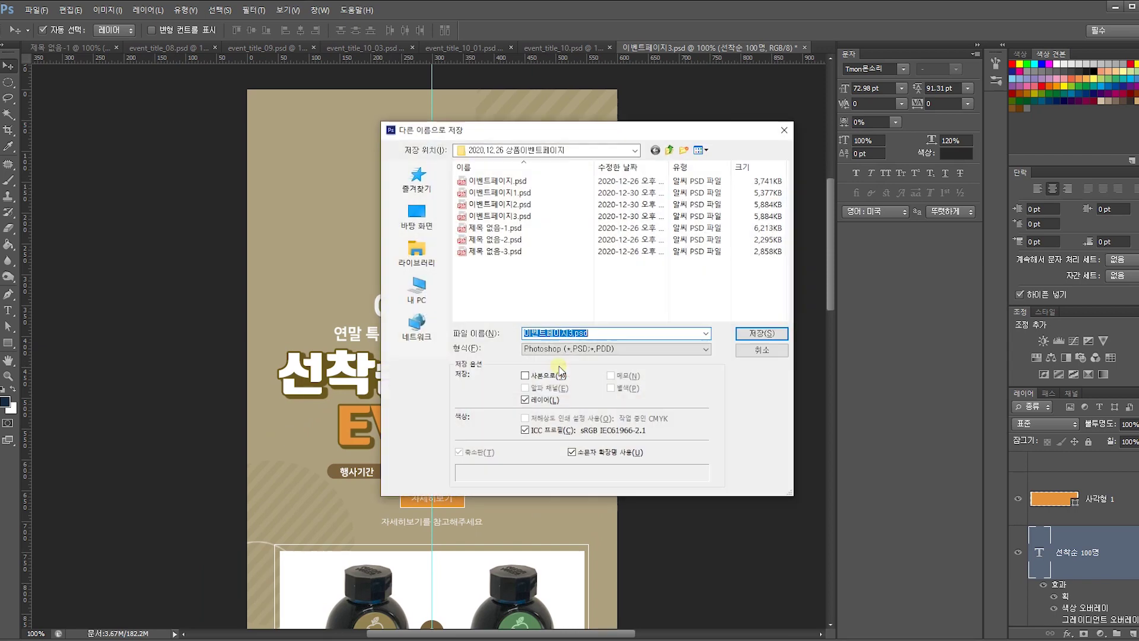
left_click(574, 331)
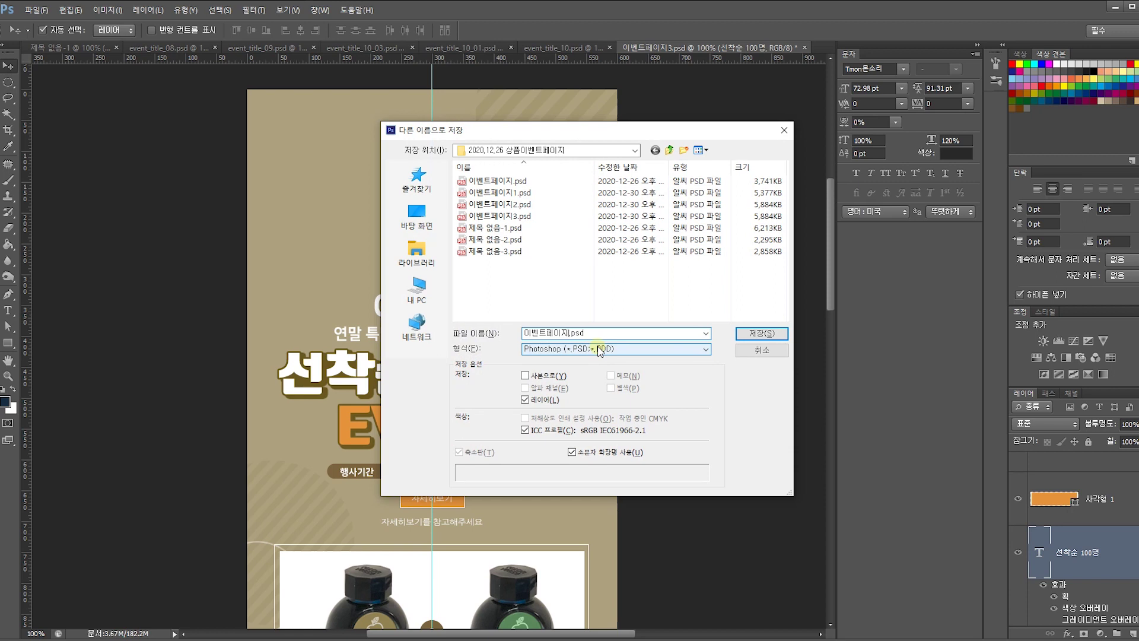
type("4")
key("Return")
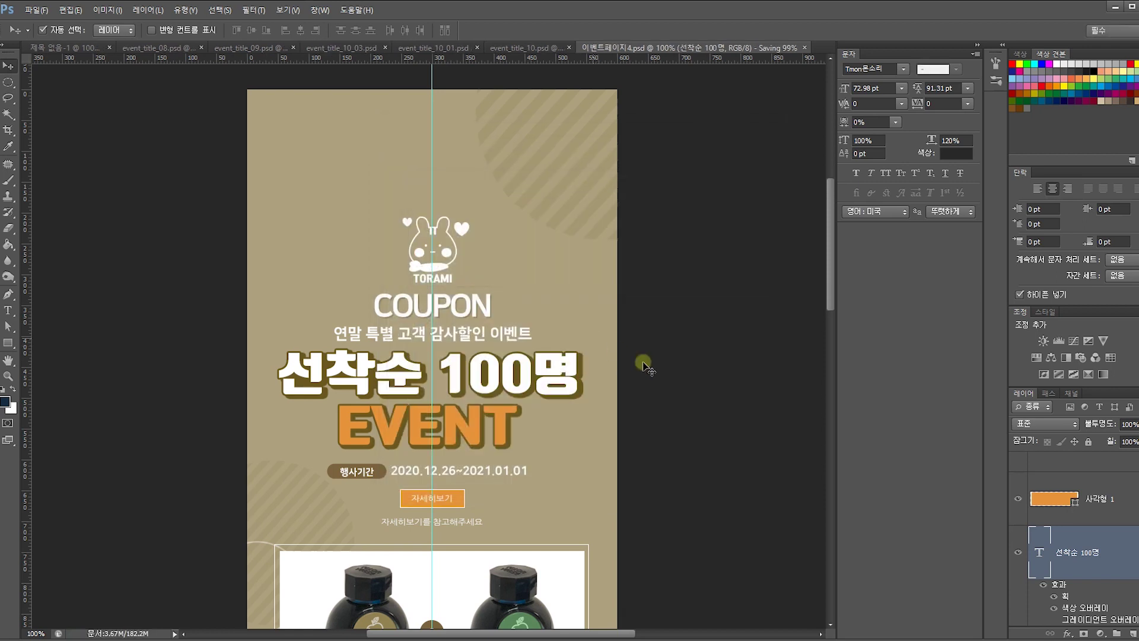
Create a page-wide white rectangular band on a new layer over the "선착순 100명" title's upper half, reaching up to the rabbit logo.
left_click(697, 360)
left_click(573, 371)
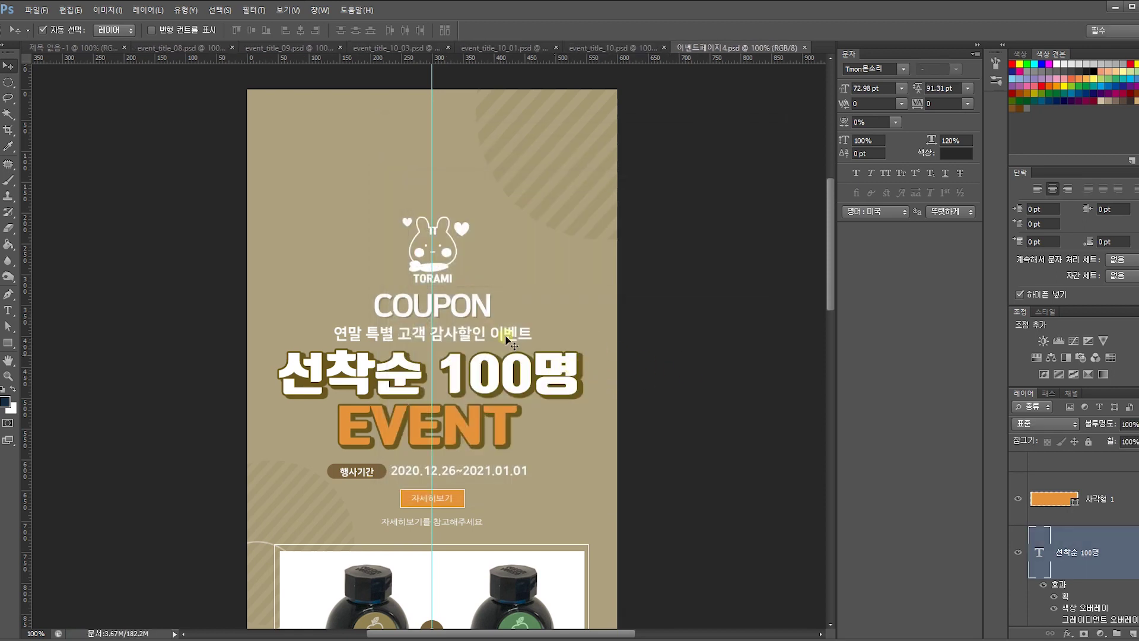
left_click(8, 82)
left_click(51, 84)
left_click_drag(244, 255, 639, 372)
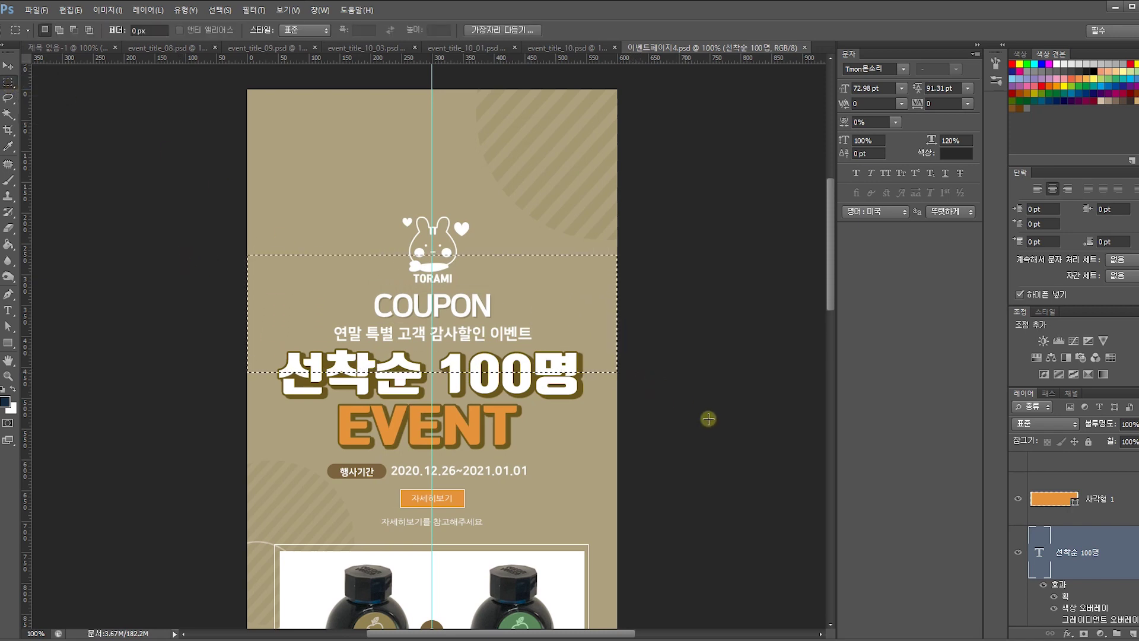
left_click(1133, 634)
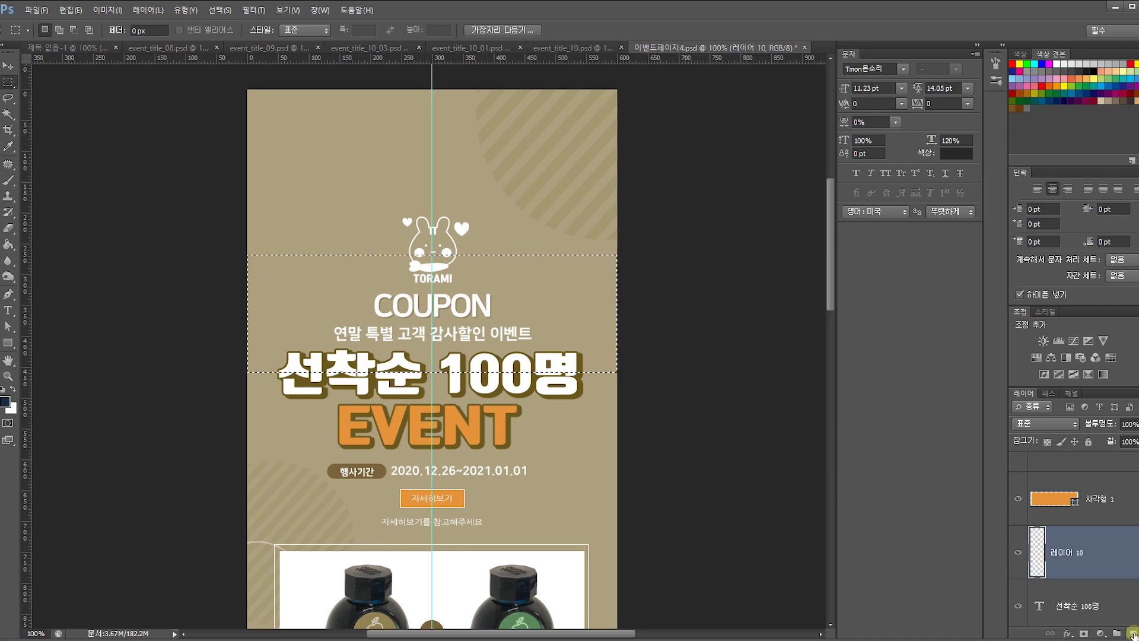
key("ctrl+BackSpace")
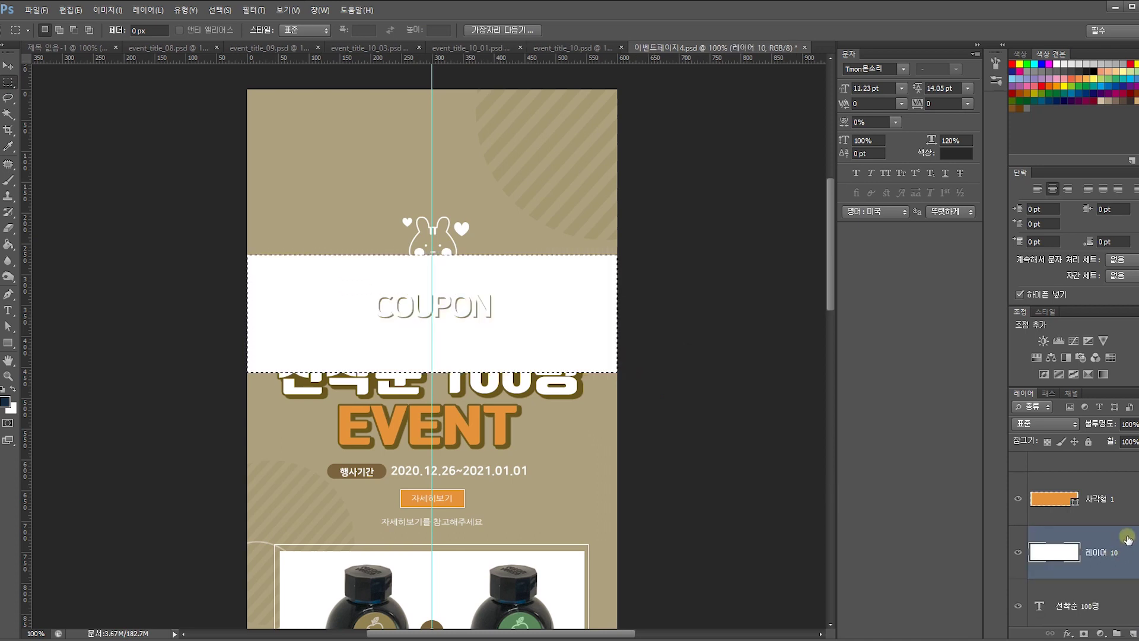
Give the white band an orange color overlay sampled from the "EVENT" text and clear the selection.
left_click(771, 337)
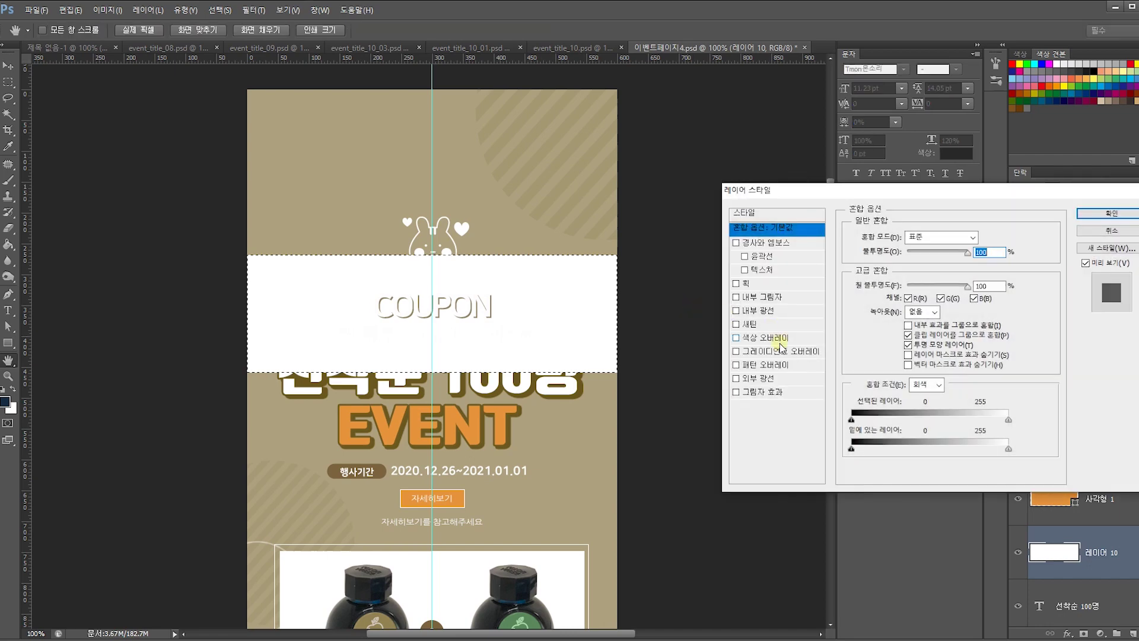
left_click(985, 238)
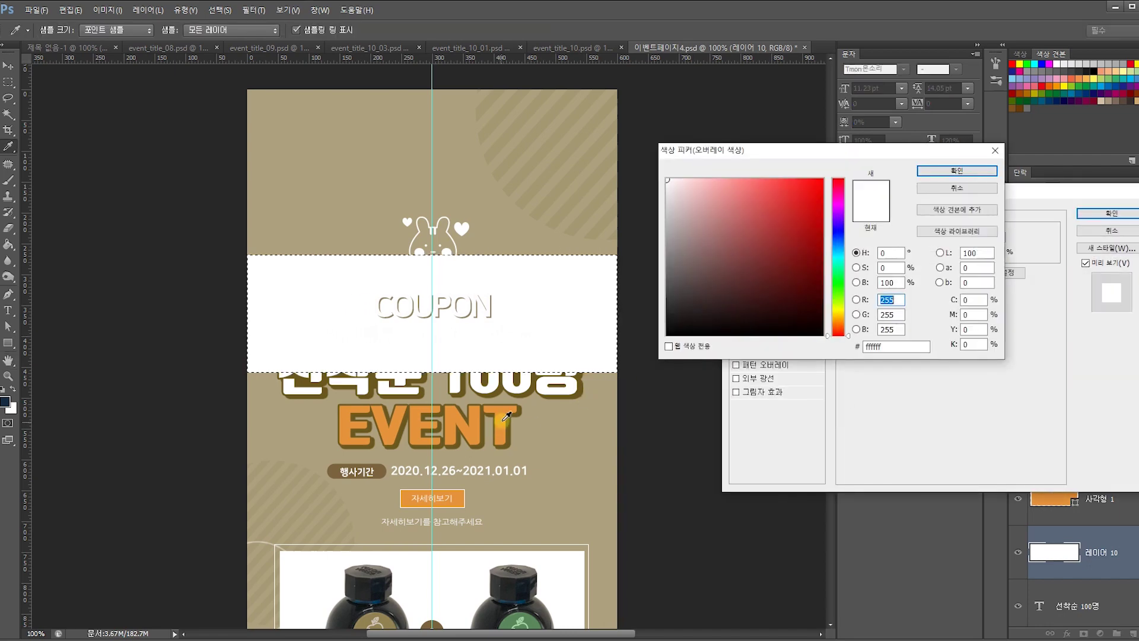
left_click(503, 421)
key("Return")
key("Return")
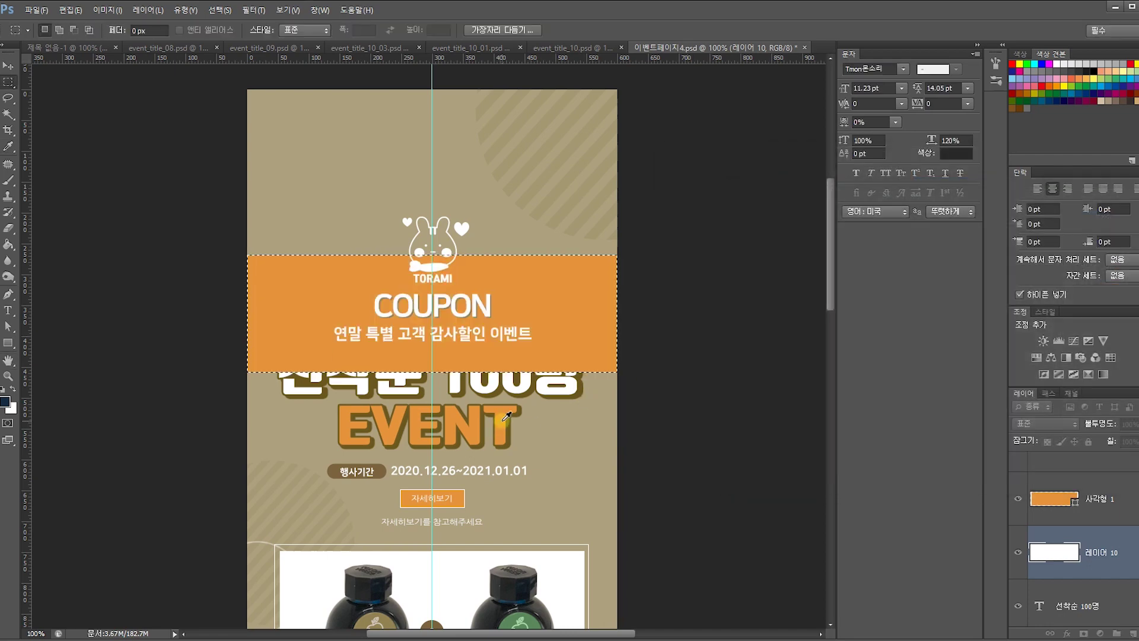
left_click(8, 65)
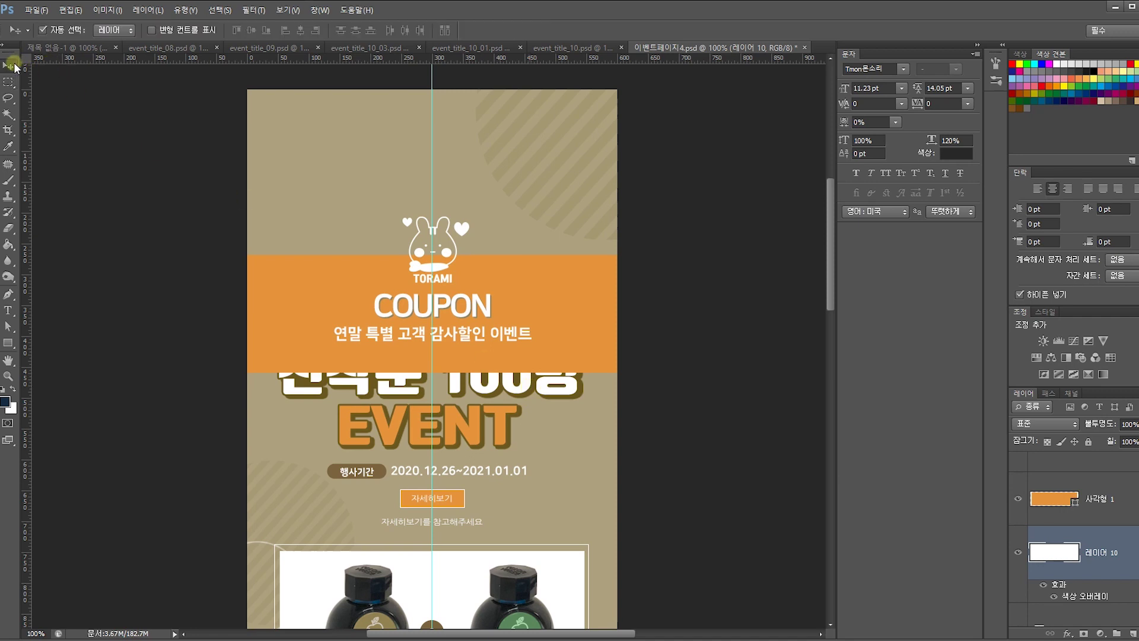
left_click(681, 389)
Copy the part of the band inside the "선착순 100명" letter outlines to a new layer and move the band up off the title.
left_click(561, 388)
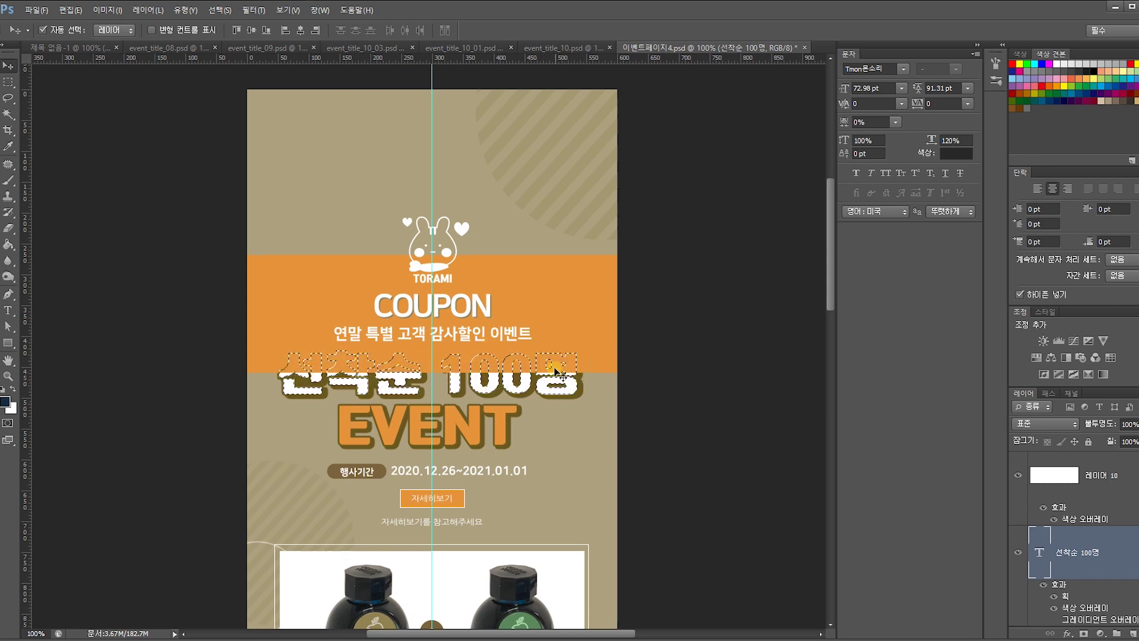
left_click(602, 319)
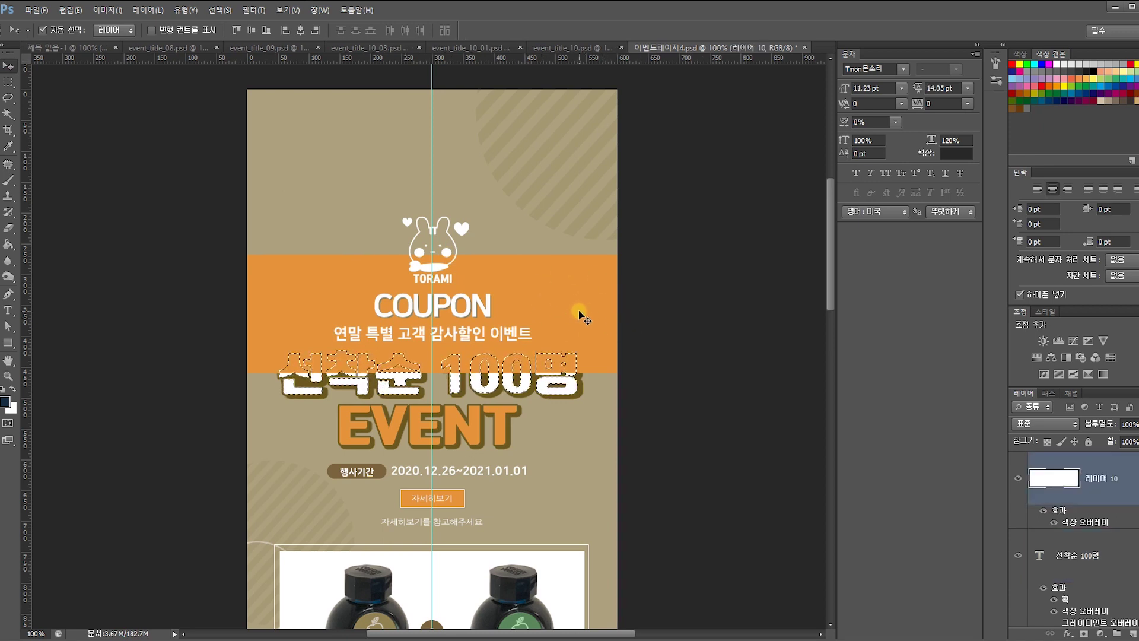
key("ctrl+j")
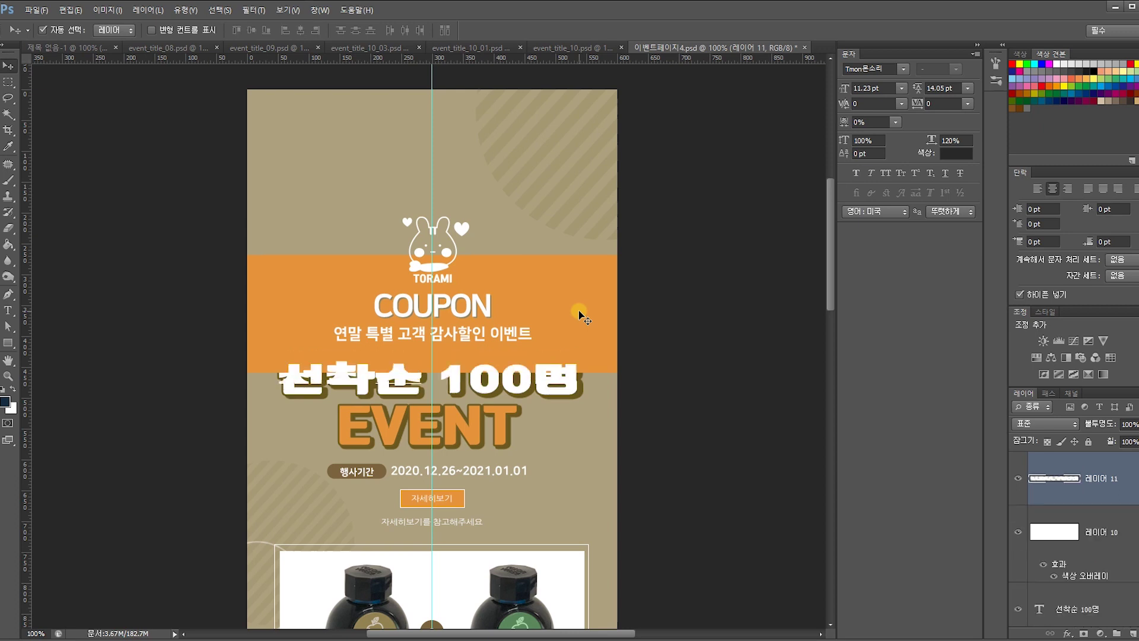
left_click_drag(579, 312, 567, 236)
left_click_drag(552, 375, 550, 365)
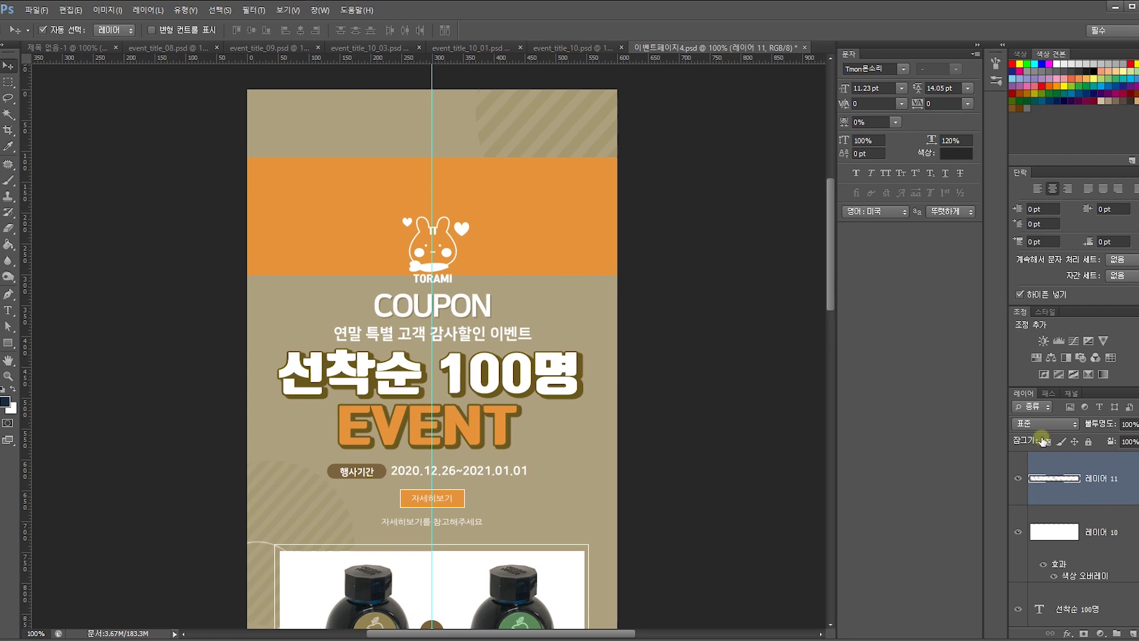
Apply an orange e5933b color overlay, sampled from the band, to the copied upper halves of the title letters.
double_click(1018, 446)
left_click(806, 338)
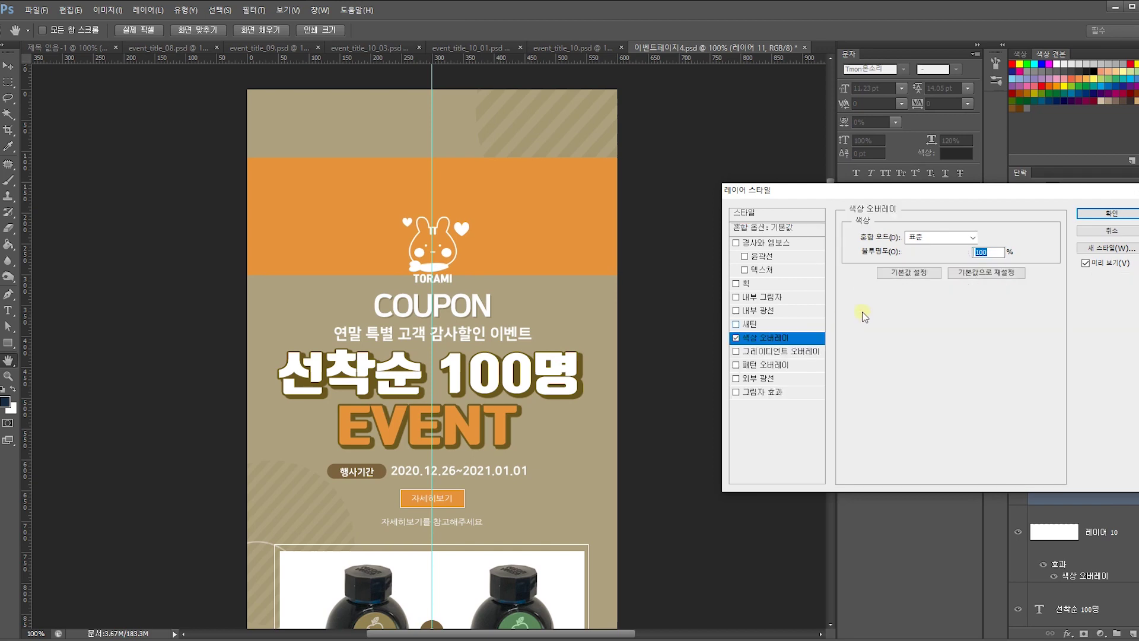
left_click(986, 239)
left_click(564, 215)
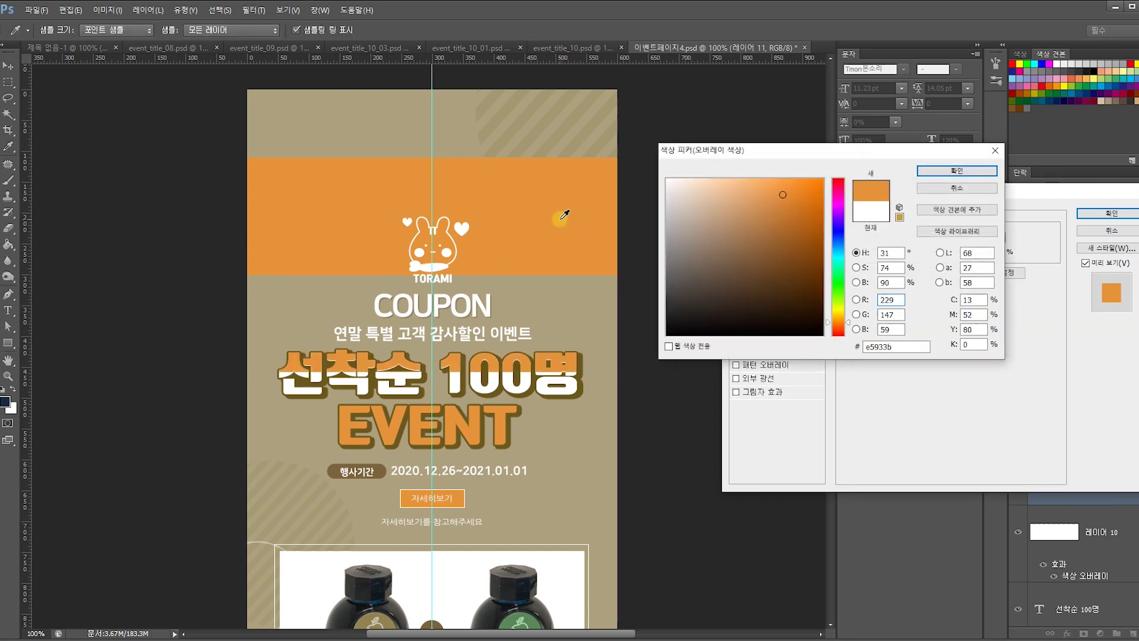
key("Return")
key("Return")
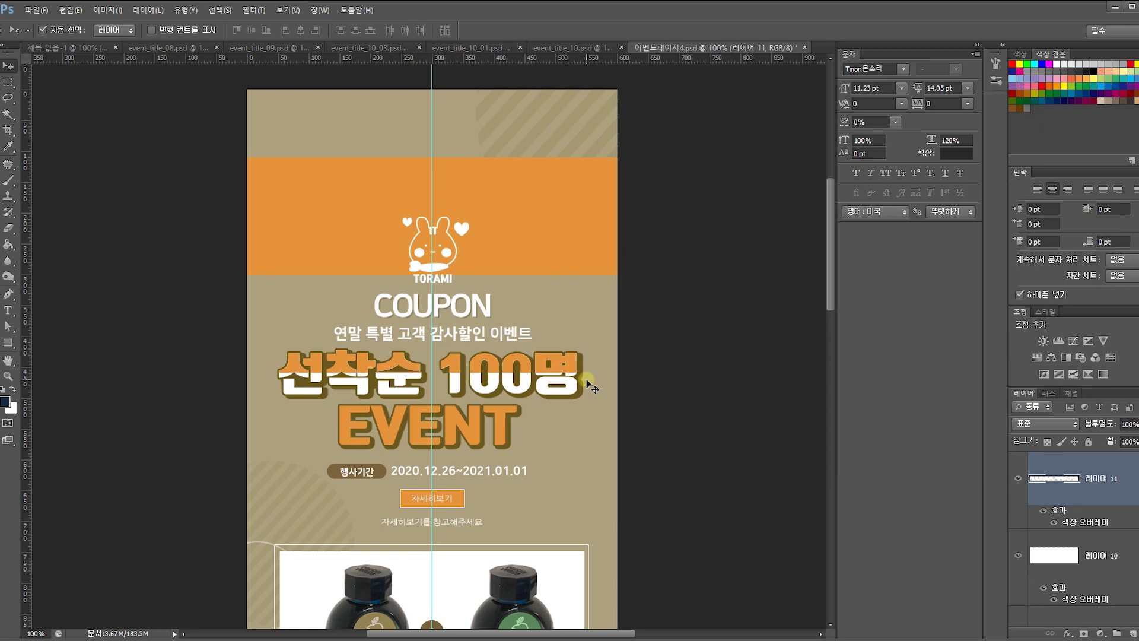
Delete the orange band layer and check the two-tone "선착순 100명" title up close.
left_click(575, 233)
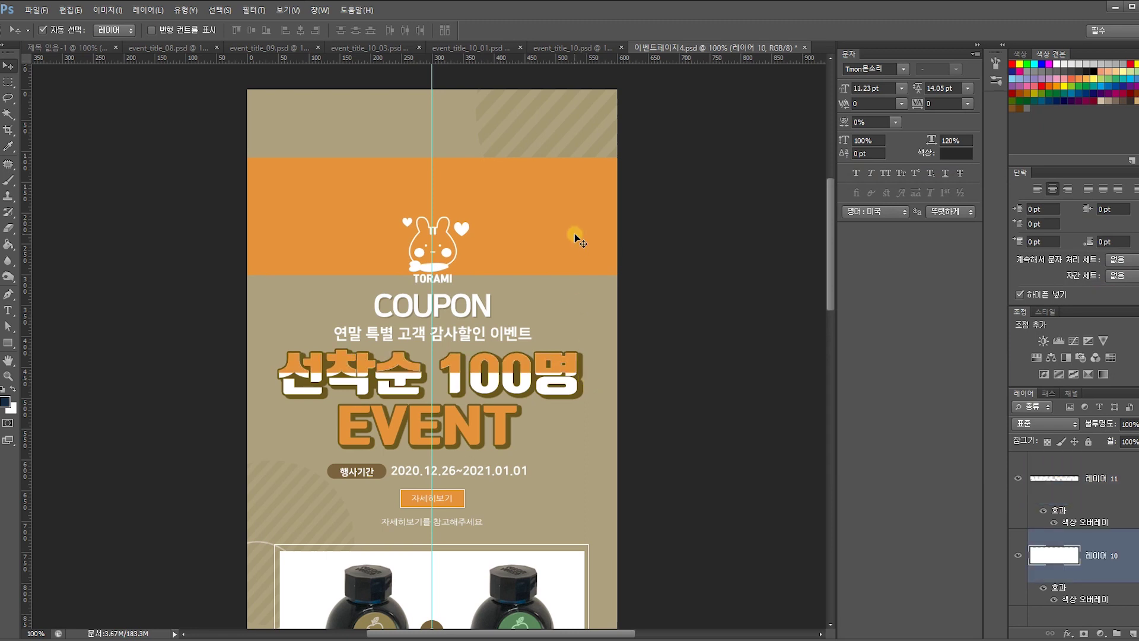
key("Delete")
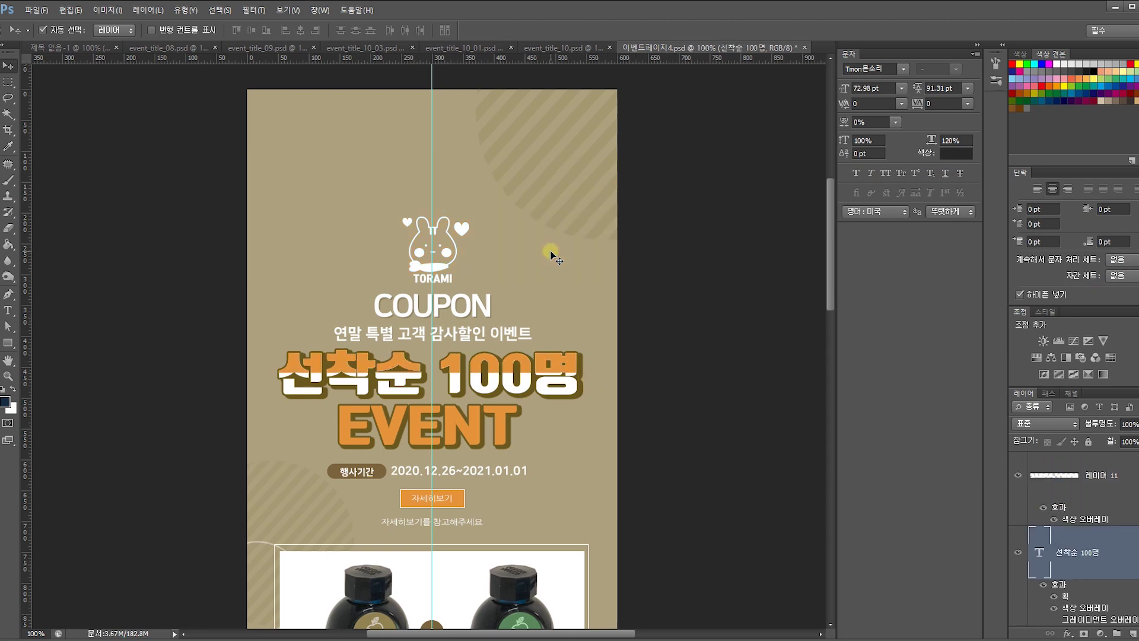
key("ctrl+plus")
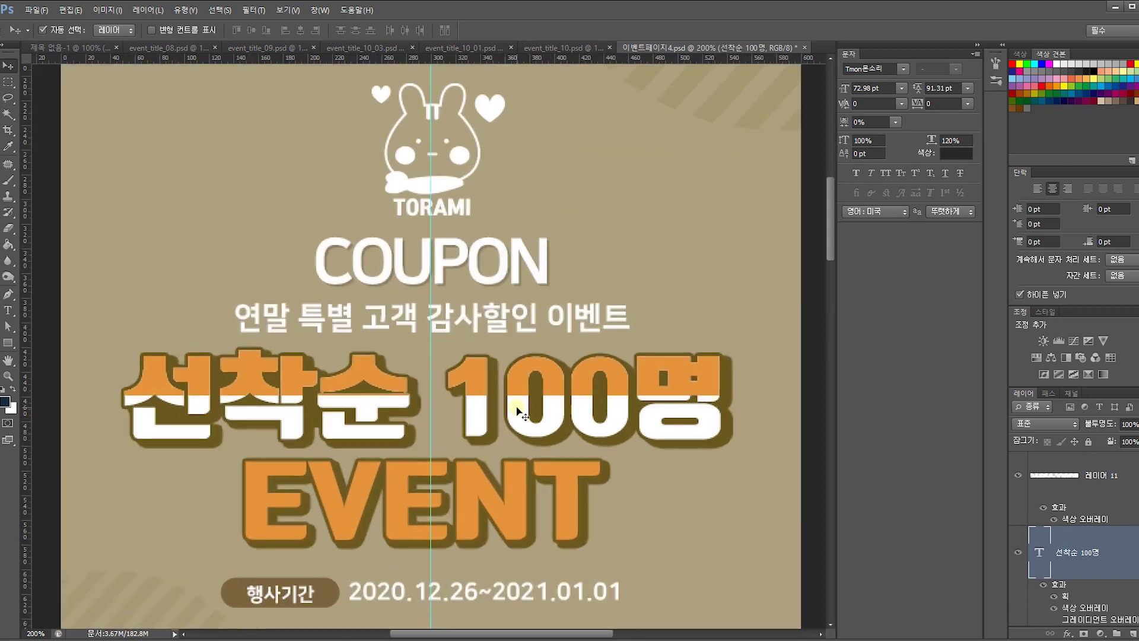
key("ctrl+minus")
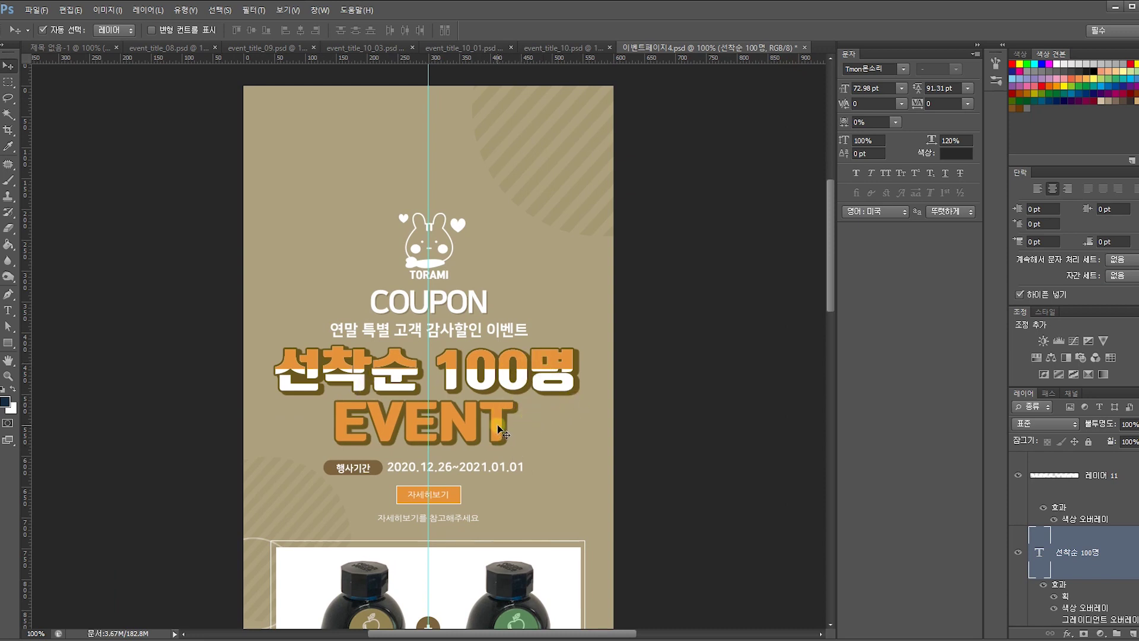
Try moving the orange "EVENT" text down over the event date line, and undo the move.
left_click_drag(497, 425, 485, 461)
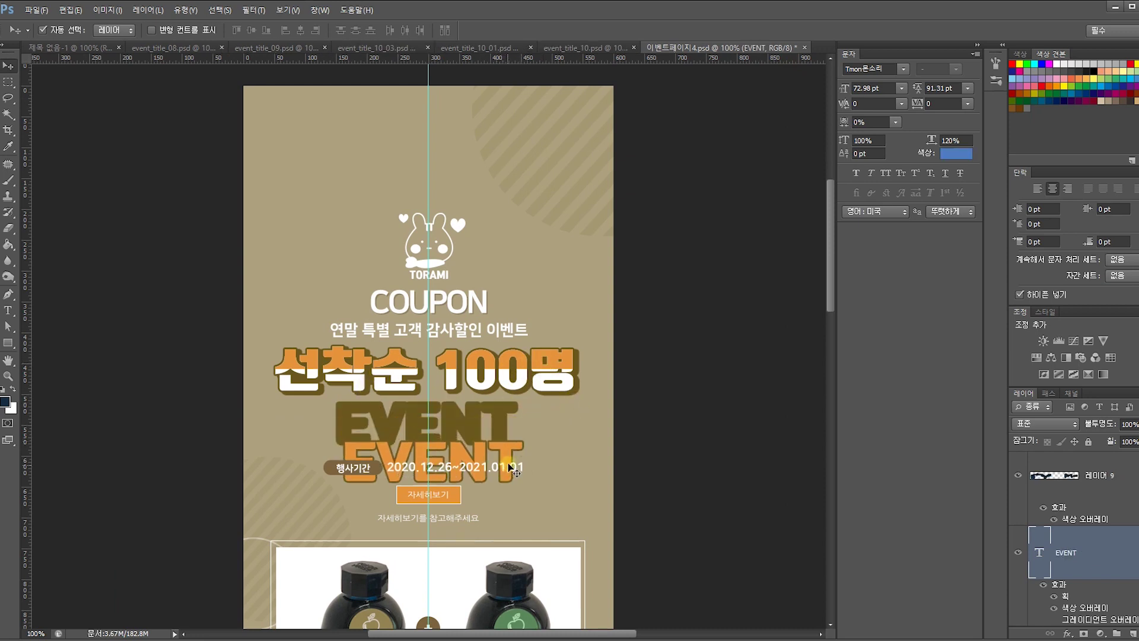
key("ctrl+z")
Erase along the top edge of the orange upper-half layer of the "선착순 100명" title with a size 70 eraser, and deselect the layer.
left_click(536, 363)
left_click(489, 380)
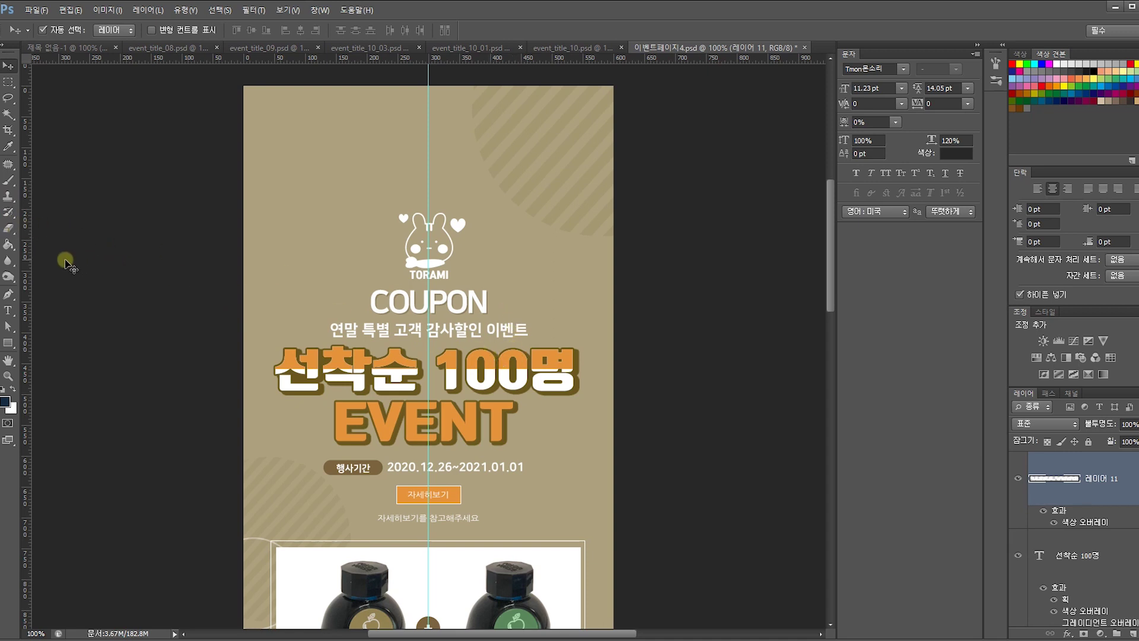
left_click(8, 226)
key("bracketleft")
key("bracketleft")
key("bracketleft")
key("bracketleft")
key("bracketleft")
key("bracketleft")
key("bracketleft")
key("bracketleft")
key("bracketleft")
key("bracketleft")
key("bracketleft")
key("bracketleft")
key("bracketleft")
key("bracketleft")
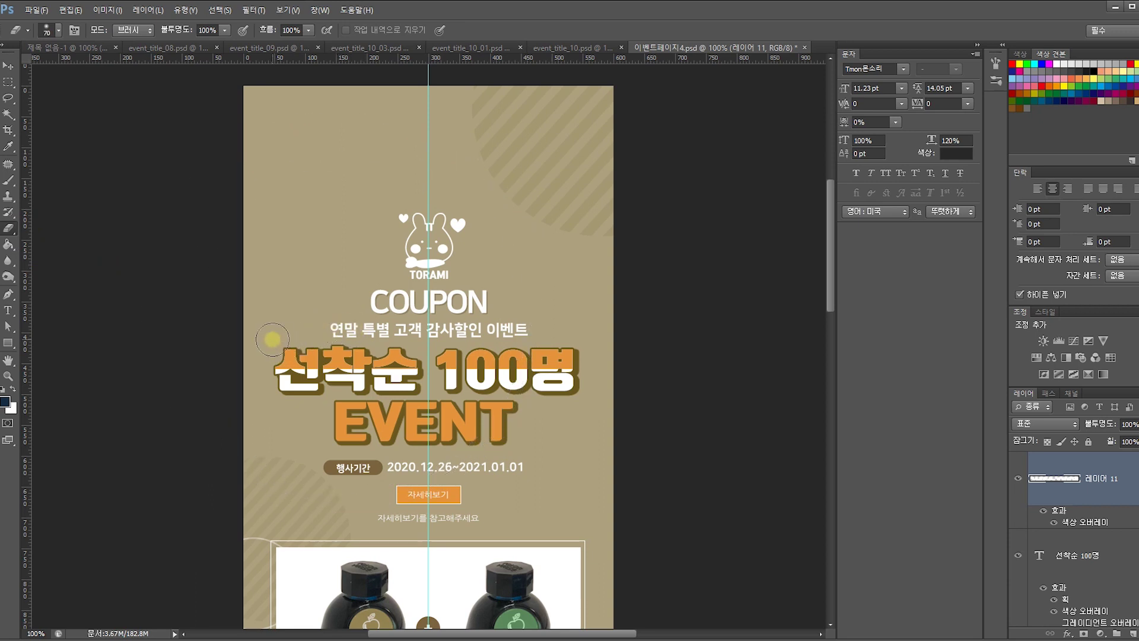
left_click_drag(255, 340, 709, 341)
left_click(8, 65)
left_click(583, 398)
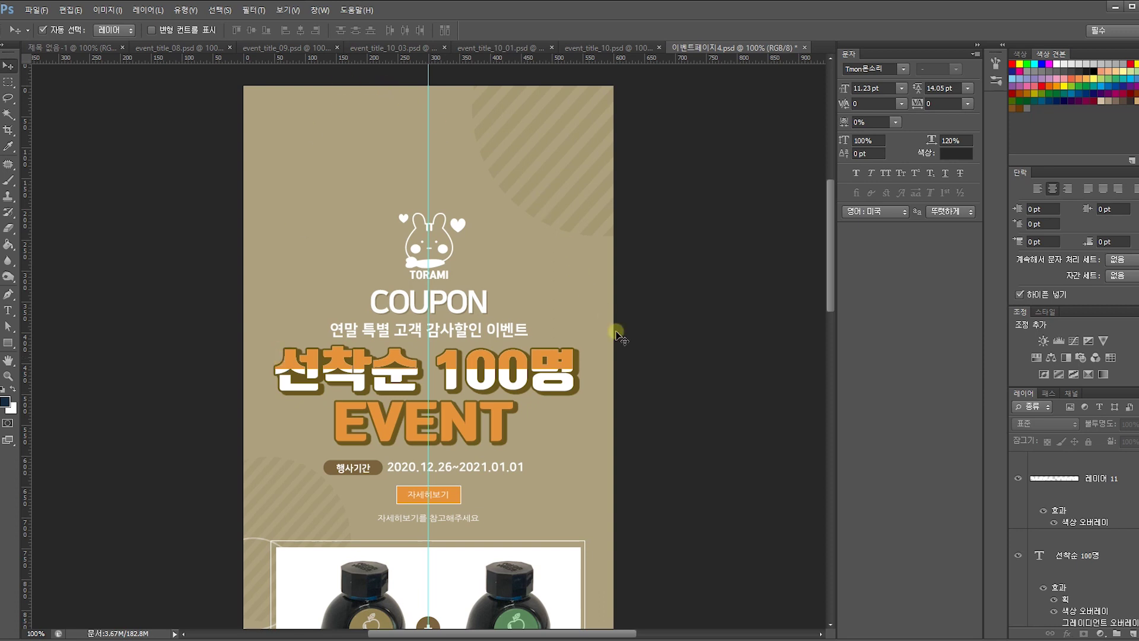
mouse_move(649, 483)
left_mouse_down()
mouse_move(652, 344)
mouse_move(646, 476)
left_mouse_up()
Look through the event_title_10_03, event_title_10_01 and event_title_10 designs, and review the 이벤트페이지4.psd coupon page down to its footer notice.
left_click(411, 50)
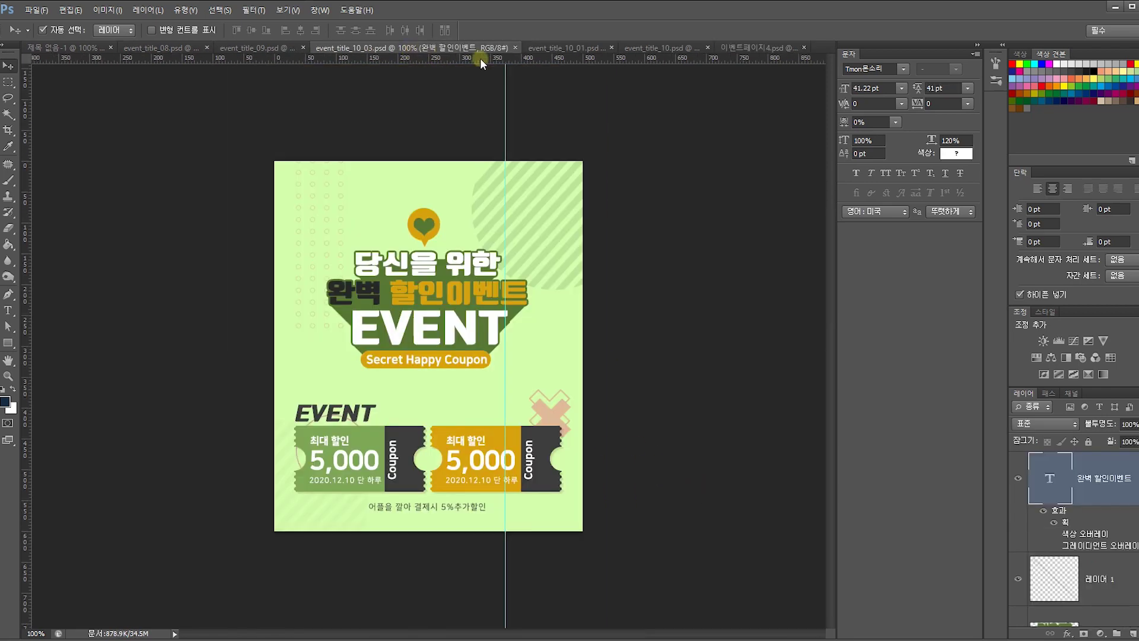
left_click(535, 44)
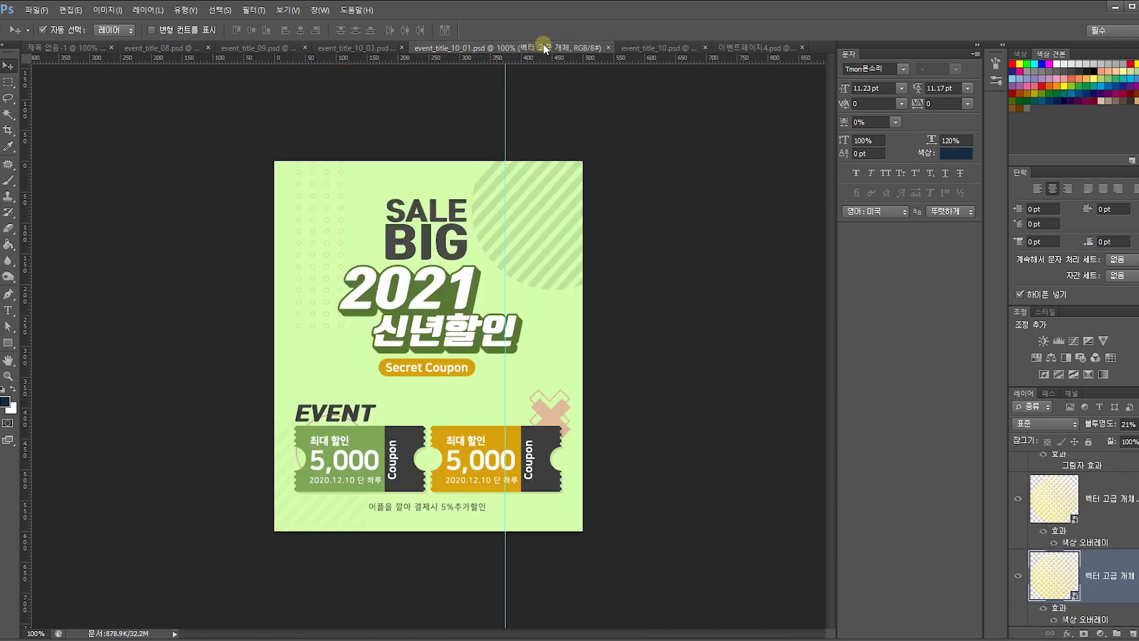
left_click(639, 52)
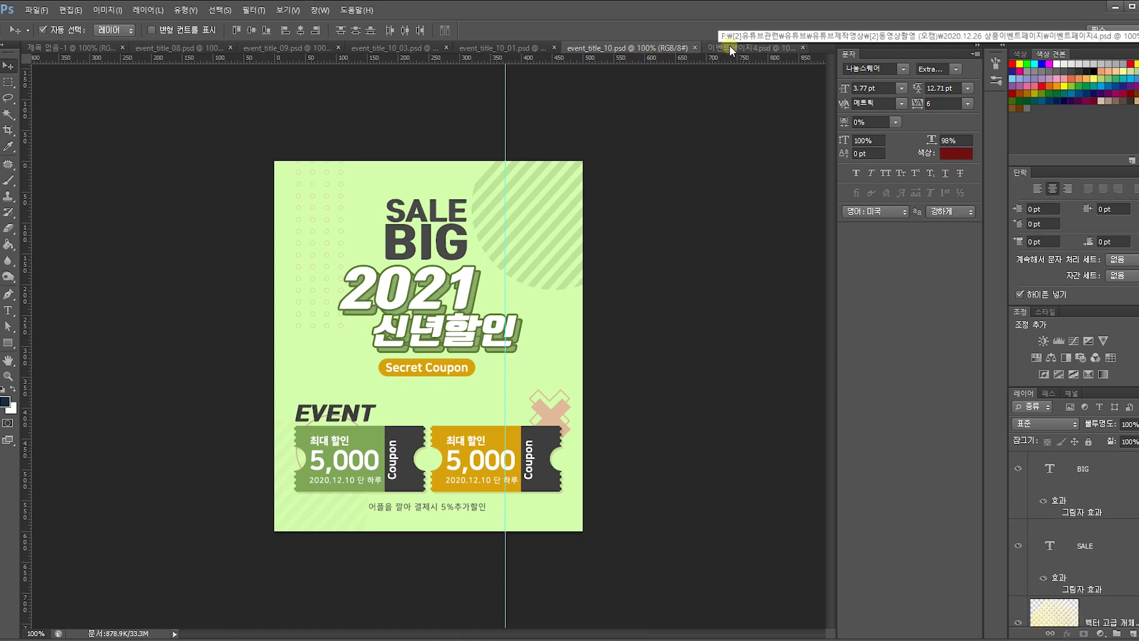
left_click(730, 47)
left_click(615, 48)
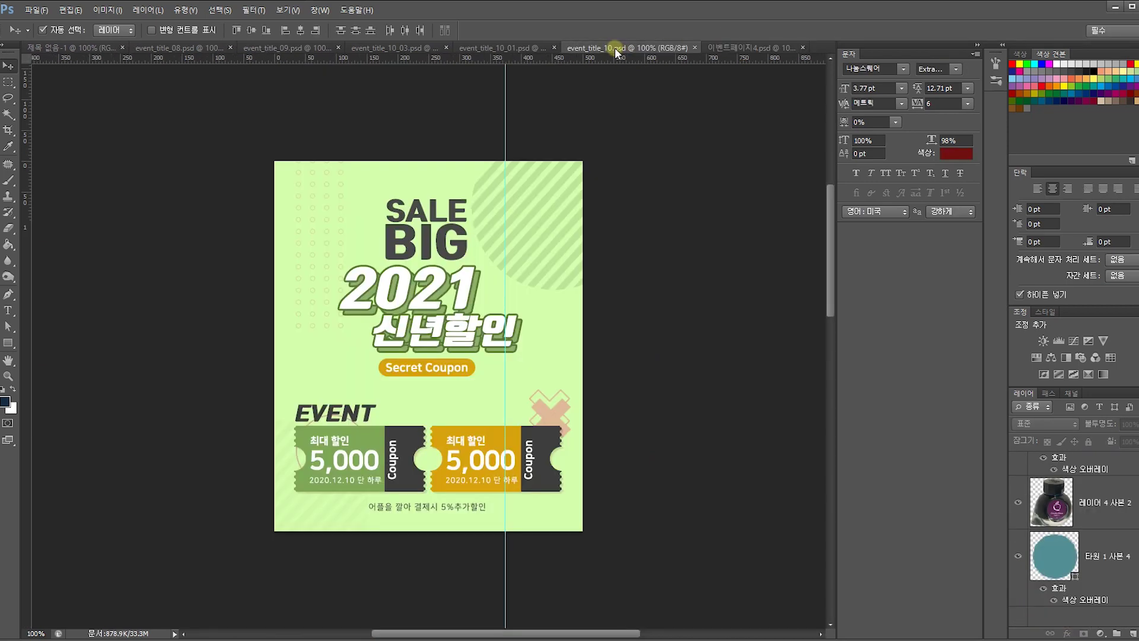
left_click(726, 46)
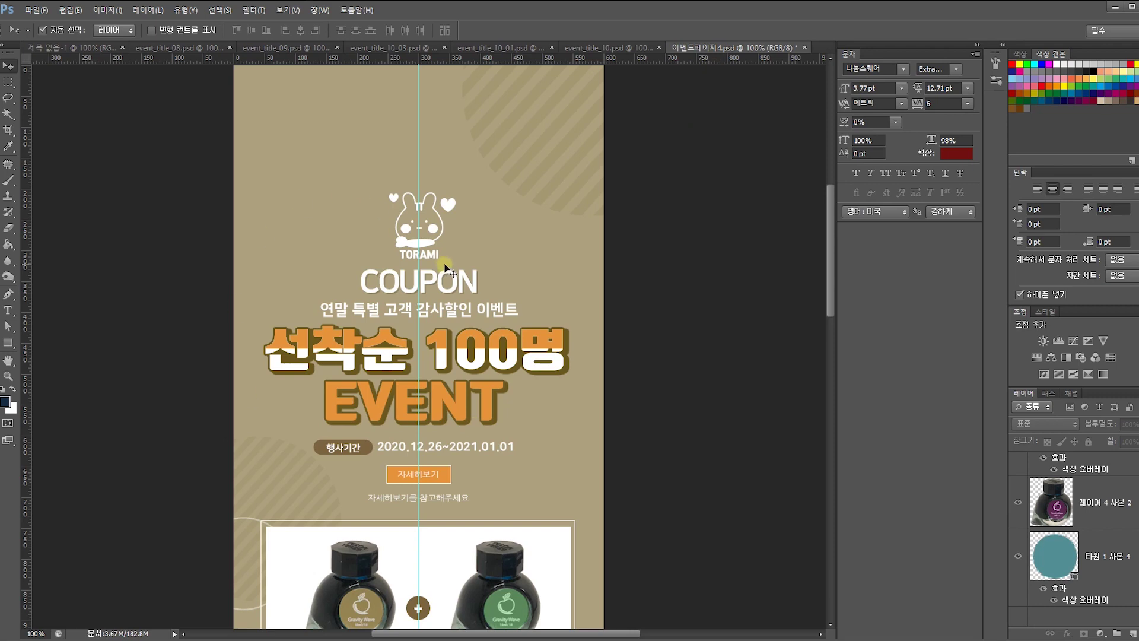
scroll(532, 364, "down", 12)
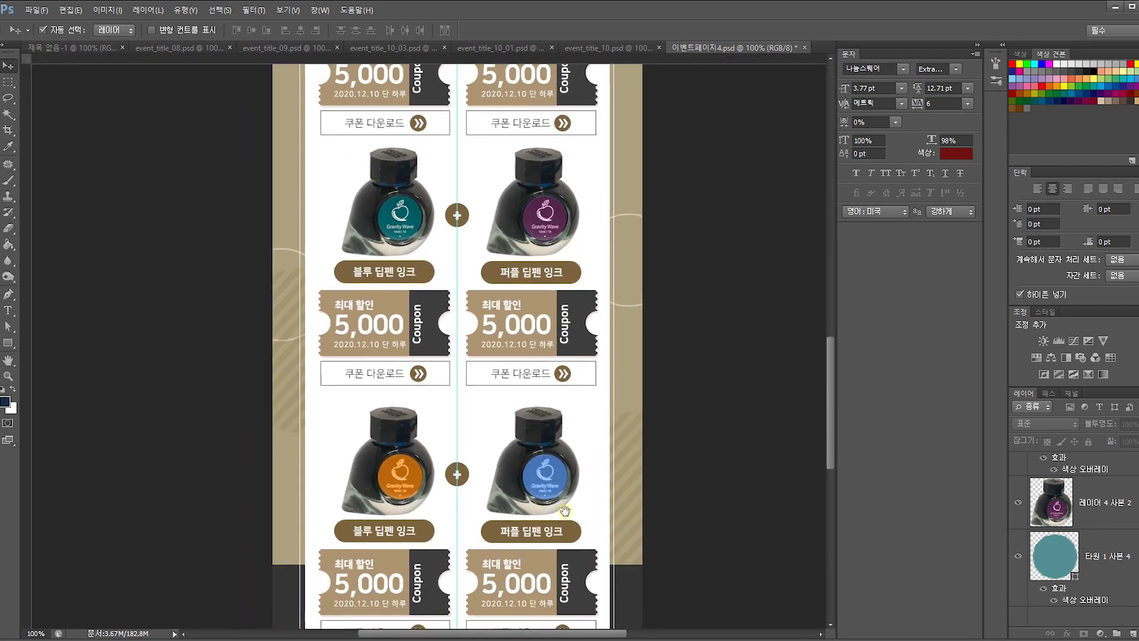
scroll(574, 427, "down", 4)
scroll(577, 463, "up", 5)
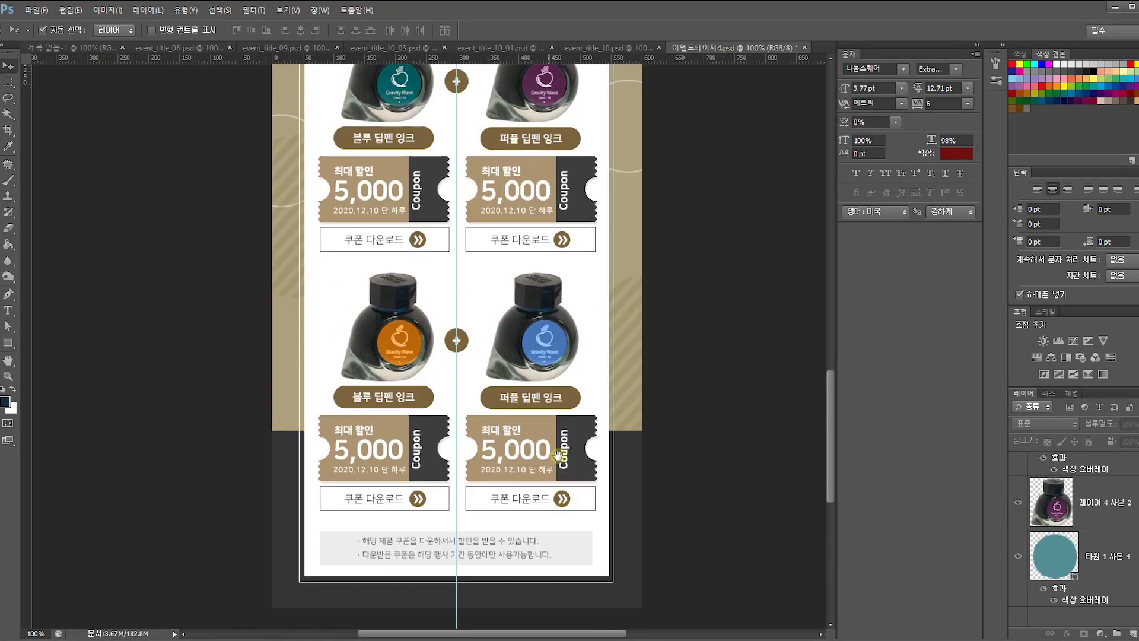
scroll(553, 410, "up", 9)
key("ctrl+r")
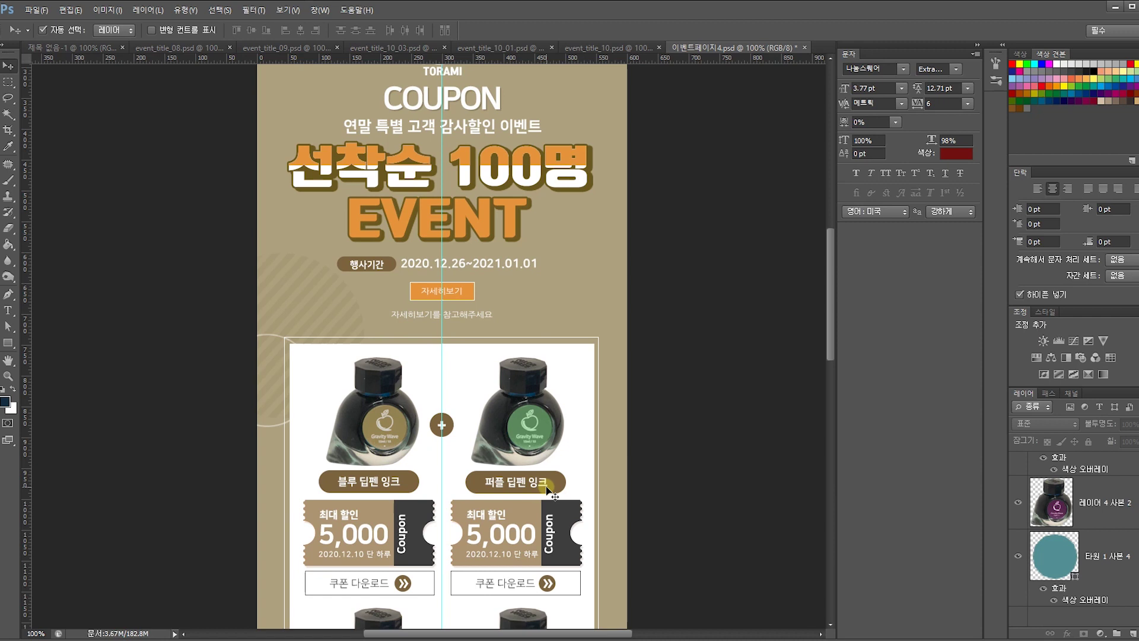